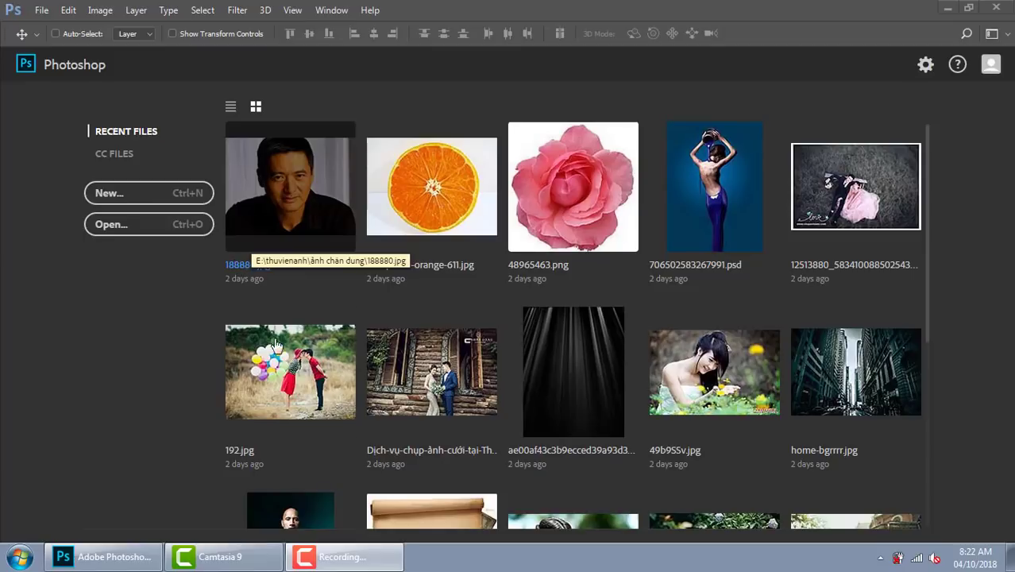
Open the famous-actors JPG of the man with the raised fist.
click(200, 230)
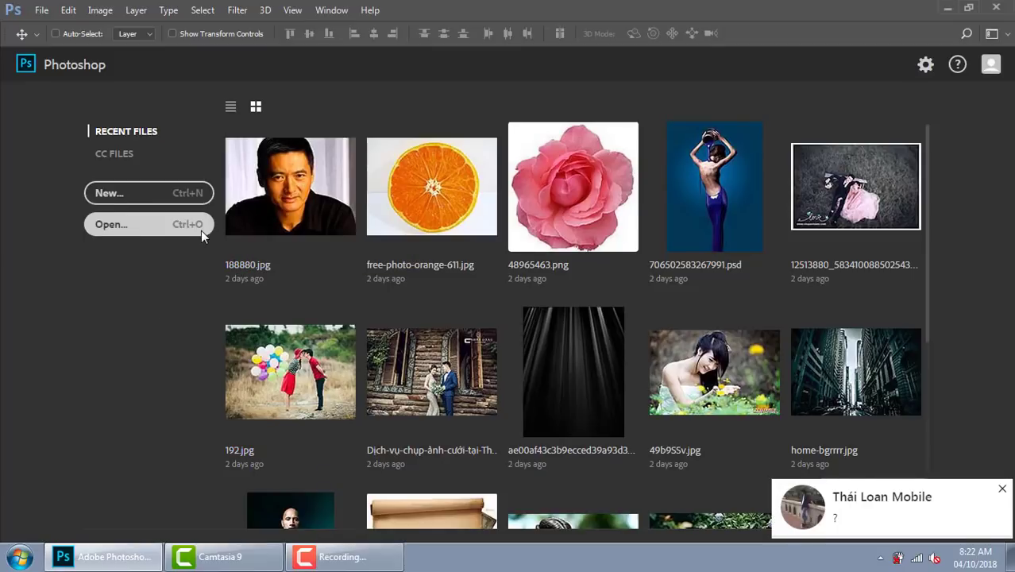
click(1002, 489)
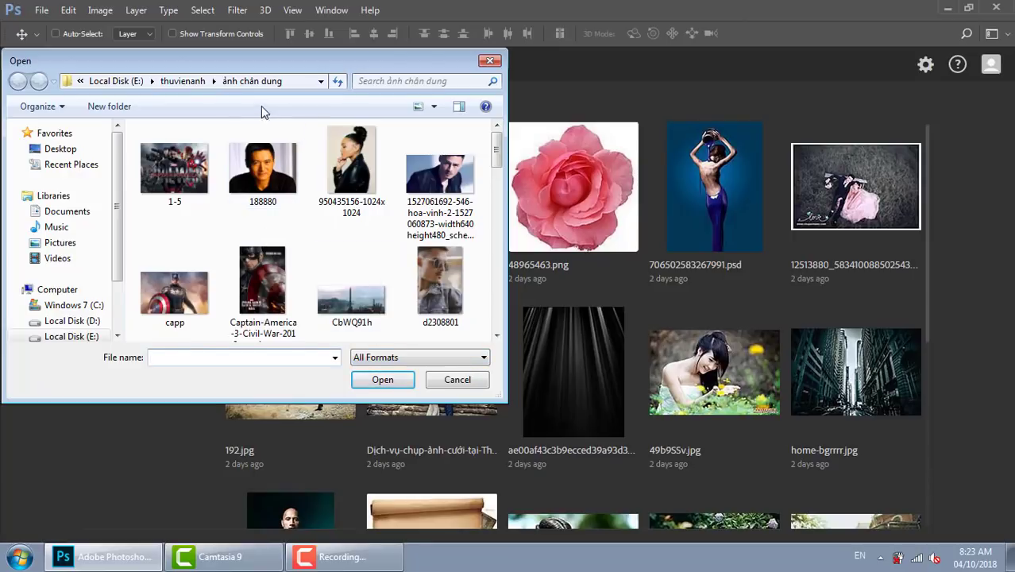
scroll(499, 176, down, 2)
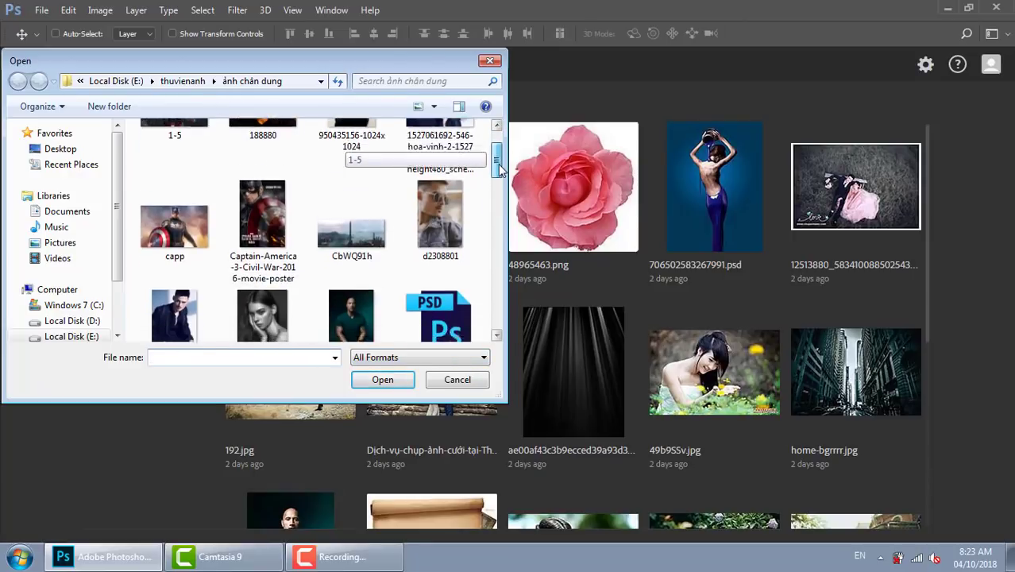
drag(499, 177, 498, 205)
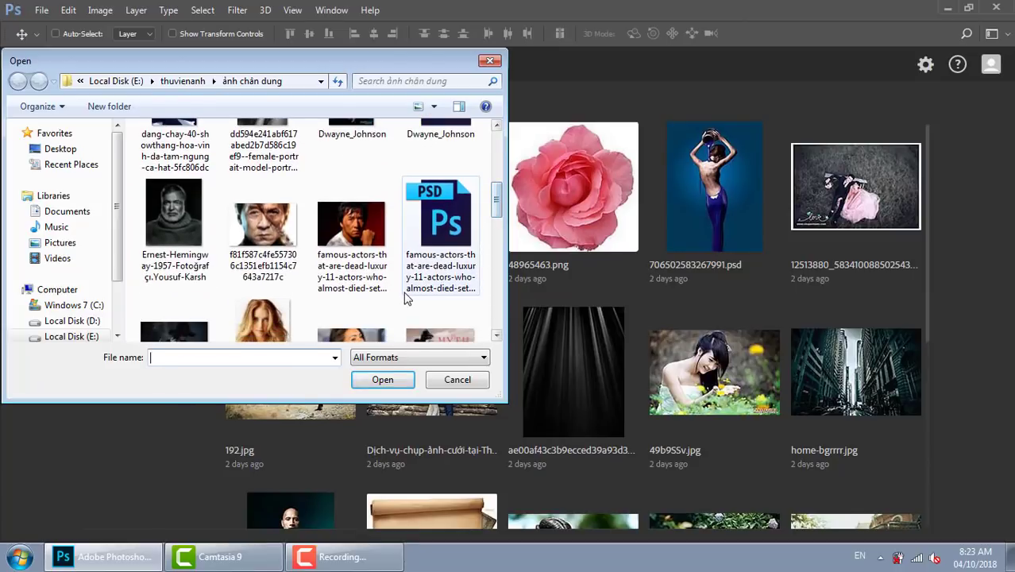
click(371, 239)
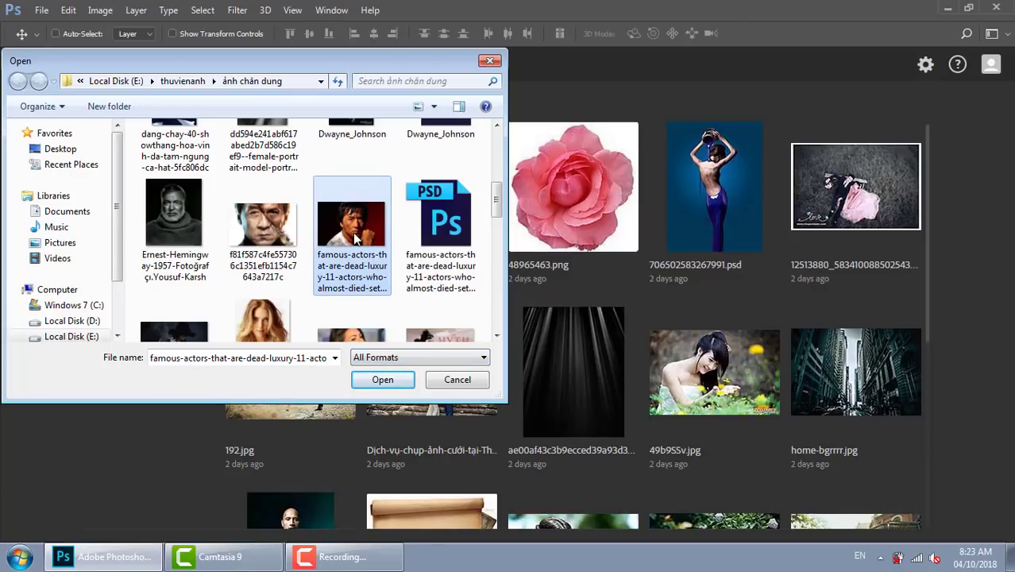
click(385, 379)
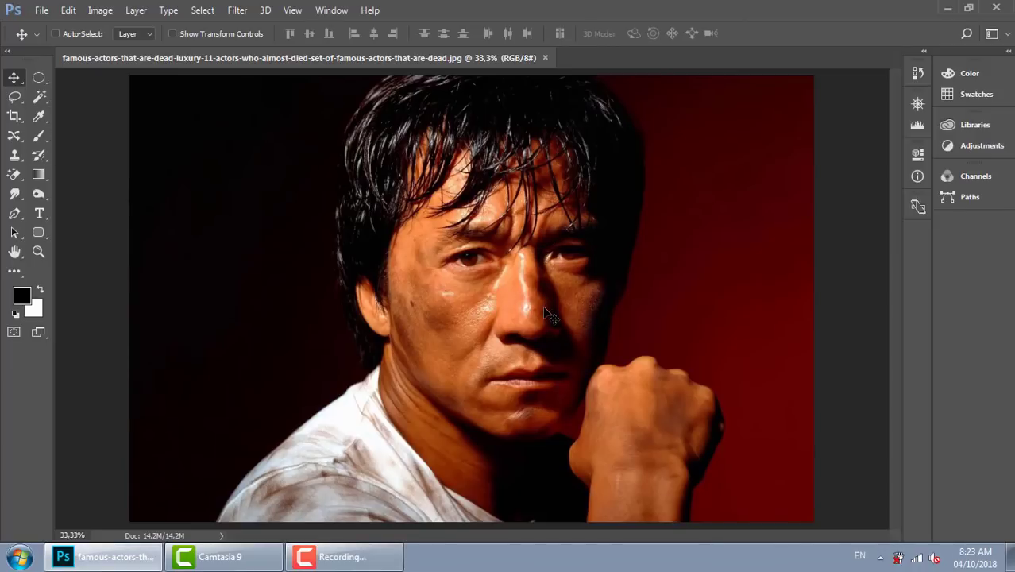
Zoom, cycle screen modes and pan until the man's neck and shirt fill the view.
key(ctrl+minus)
key(ctrl+plus)
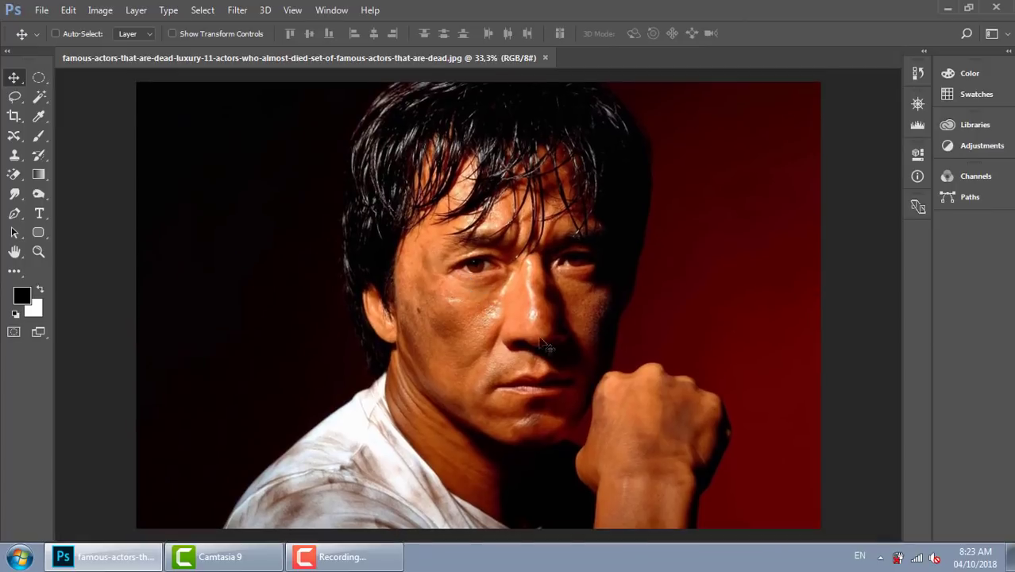
key(f)
mouse_move(578, 320)
mouse_down()
mouse_move(516, 238)
mouse_move(544, 305)
mouse_move(476, 242)
mouse_move(485, 284)
mouse_move(531, 324)
mouse_up()
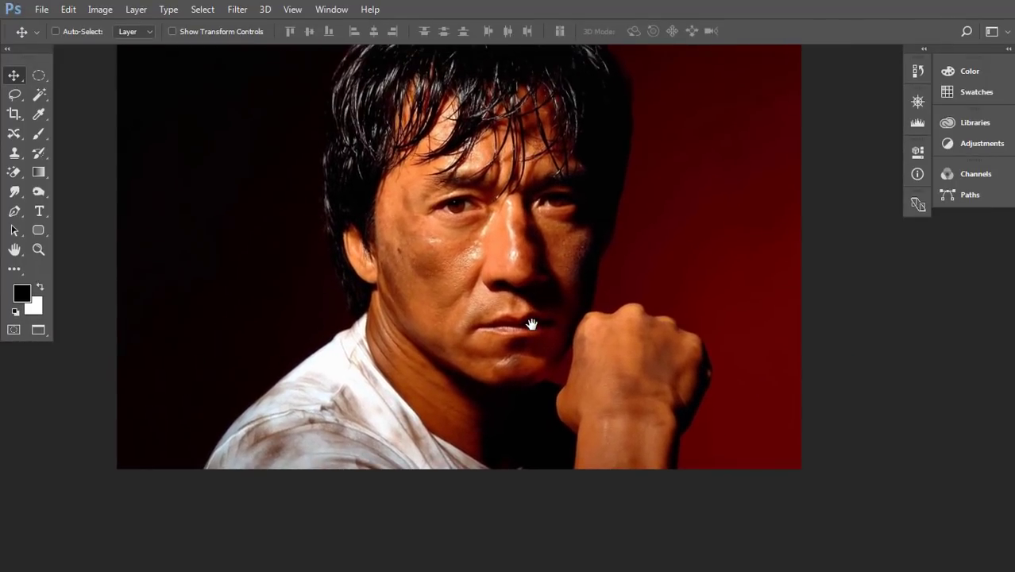
key(f)
key(f)
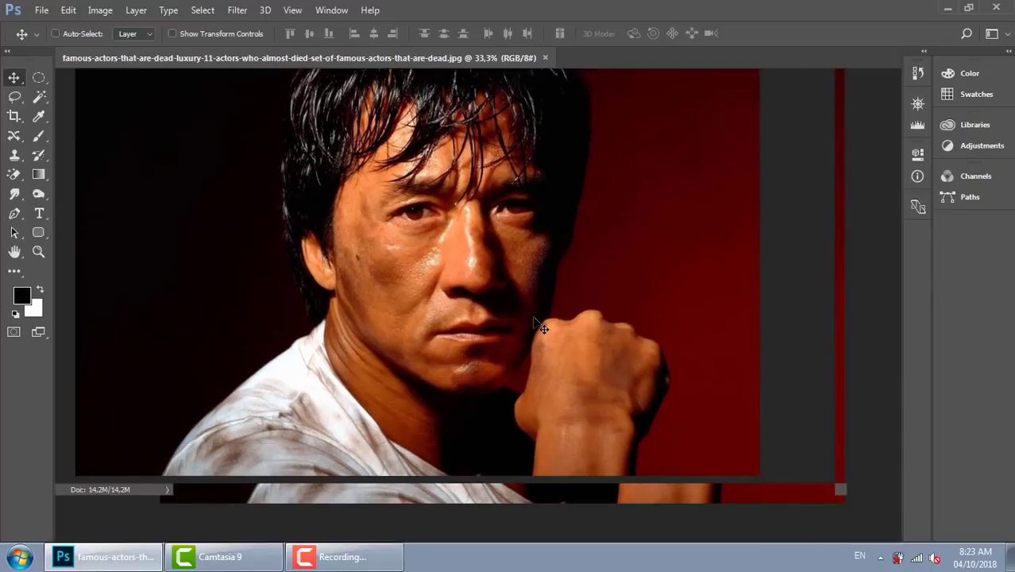
key(f)
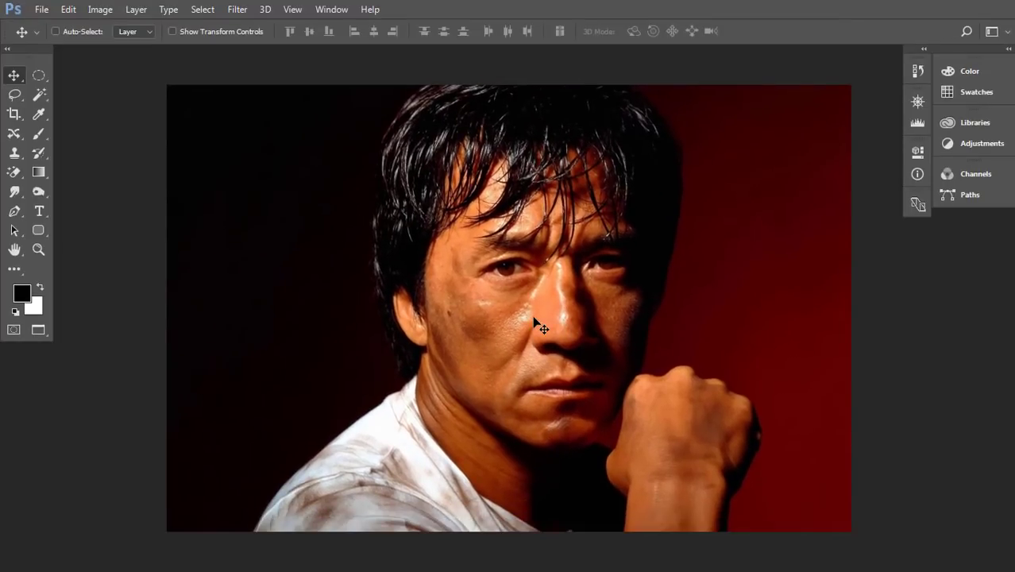
mouse_move(641, 277)
mouse_down()
mouse_move(487, 159)
mouse_move(675, 326)
mouse_move(709, 248)
mouse_move(492, 231)
mouse_move(575, 199)
mouse_up()
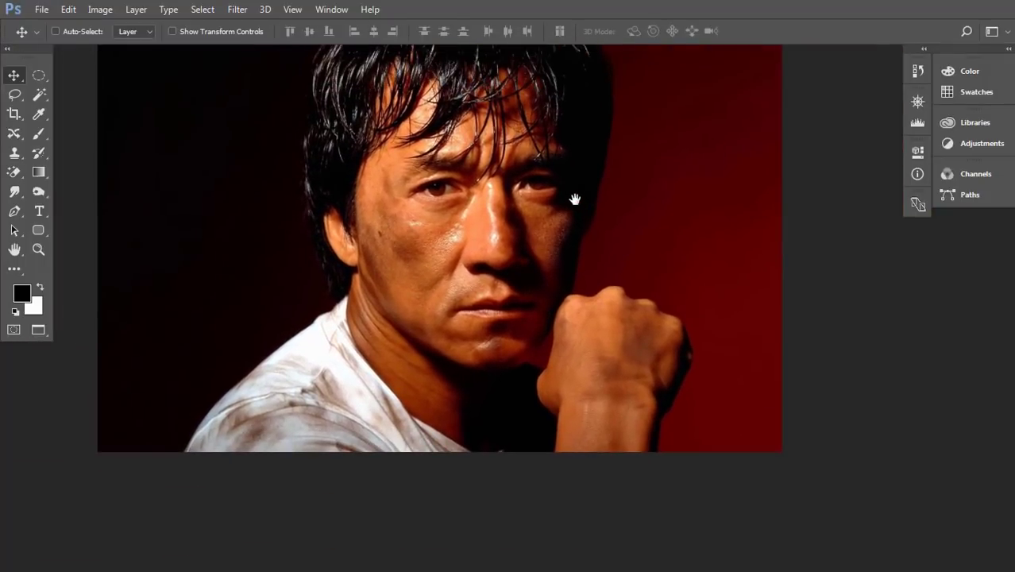
key(ctrl+plus)
drag(335, 403, 489, 204)
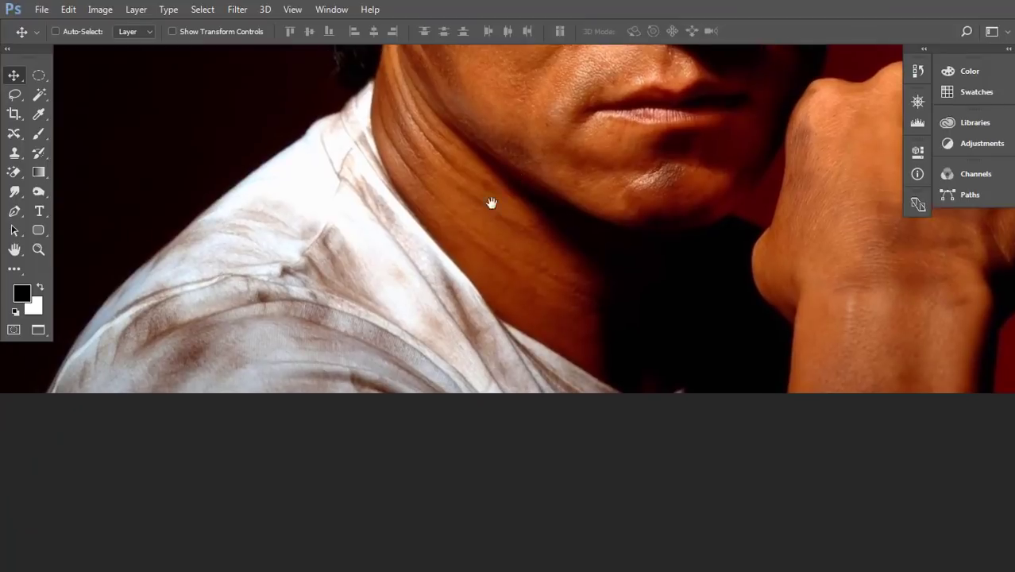
drag(347, 327, 358, 331)
Trace Pen anchors along the left shoulder to a corner where the collar meets the neck.
key(p)
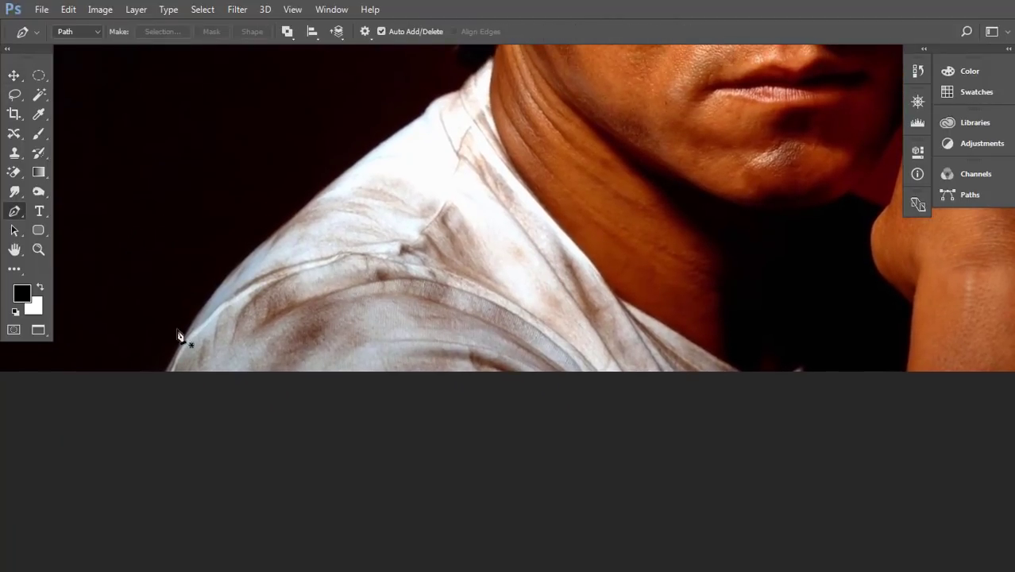
click(164, 371)
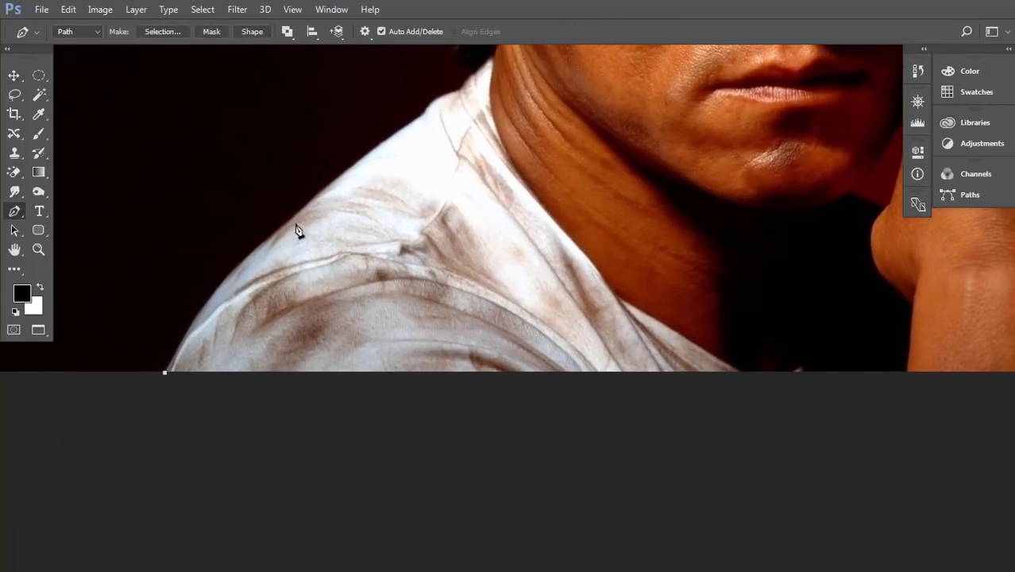
drag(289, 224, 361, 180)
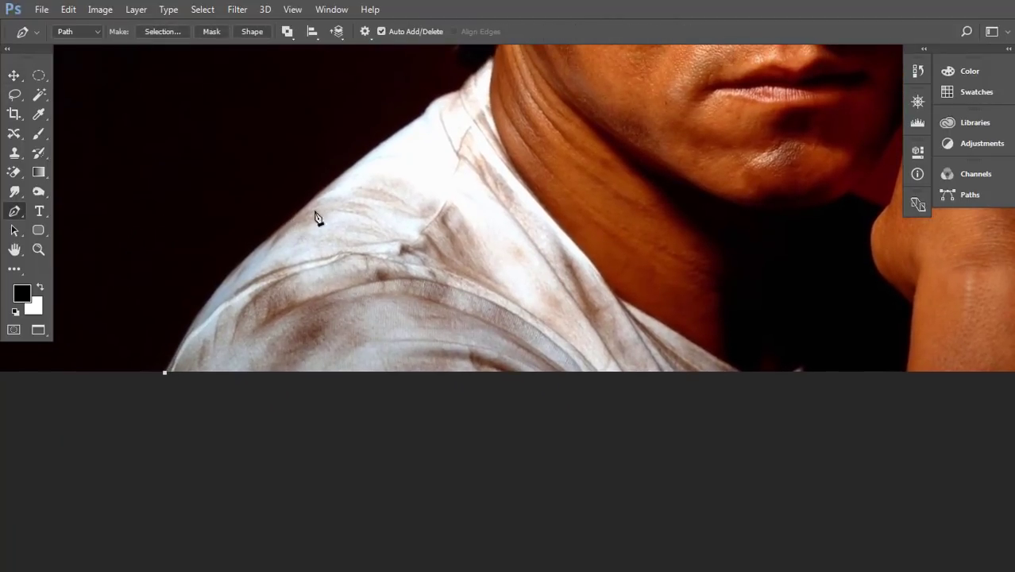
click(460, 90)
key(ctrl+z)
alt+click(289, 224)
mouse_move(427, 112)
mouse_down()
mouse_move(477, 95)
mouse_move(465, 210)
mouse_move(407, 423)
mouse_up()
drag(333, 443, 334, 418)
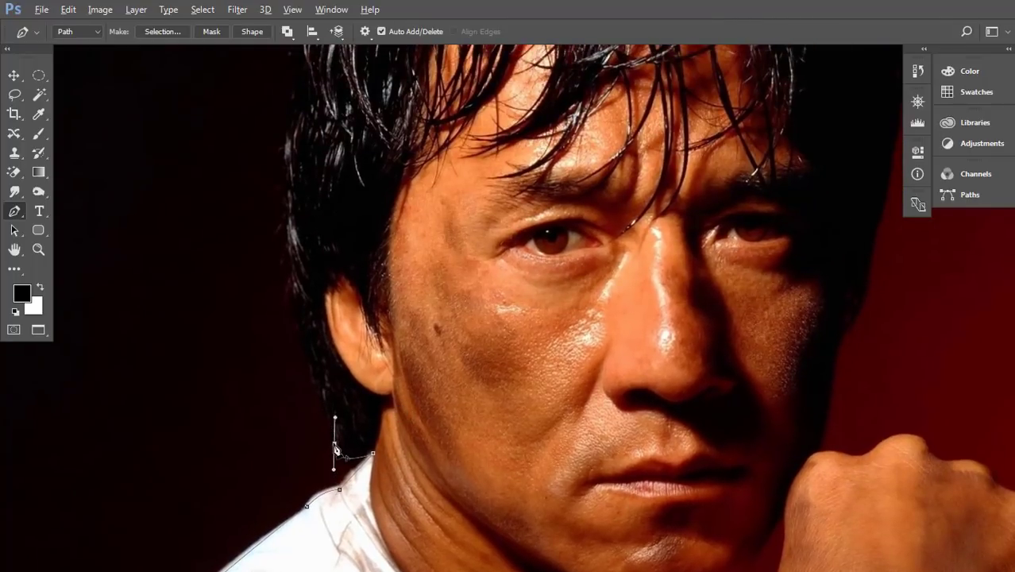
alt+click(334, 443)
drag(294, 250, 292, 198)
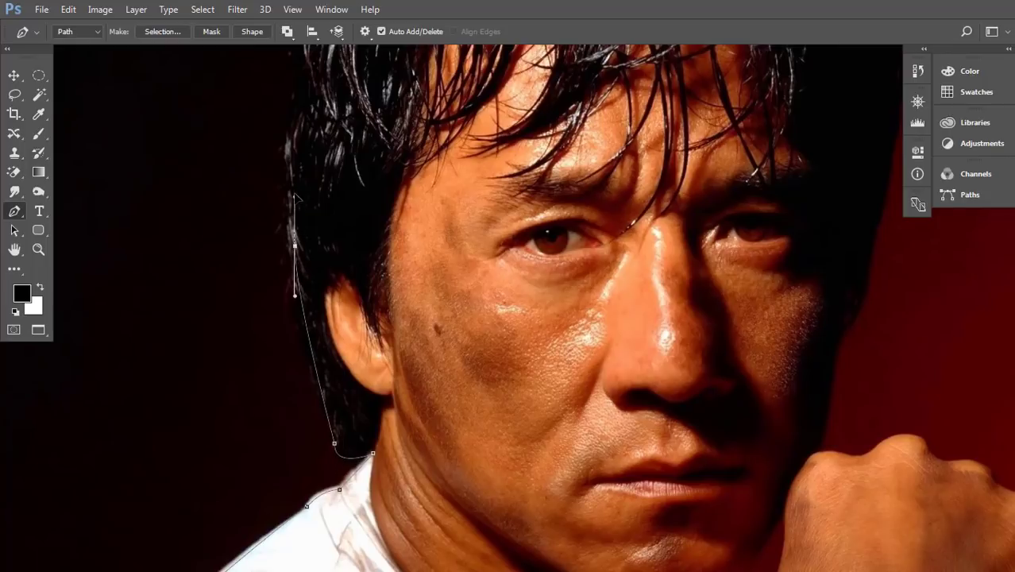
Continue the path over the top of the hair and down the right side of the face.
scroll(296, 239, up, 5)
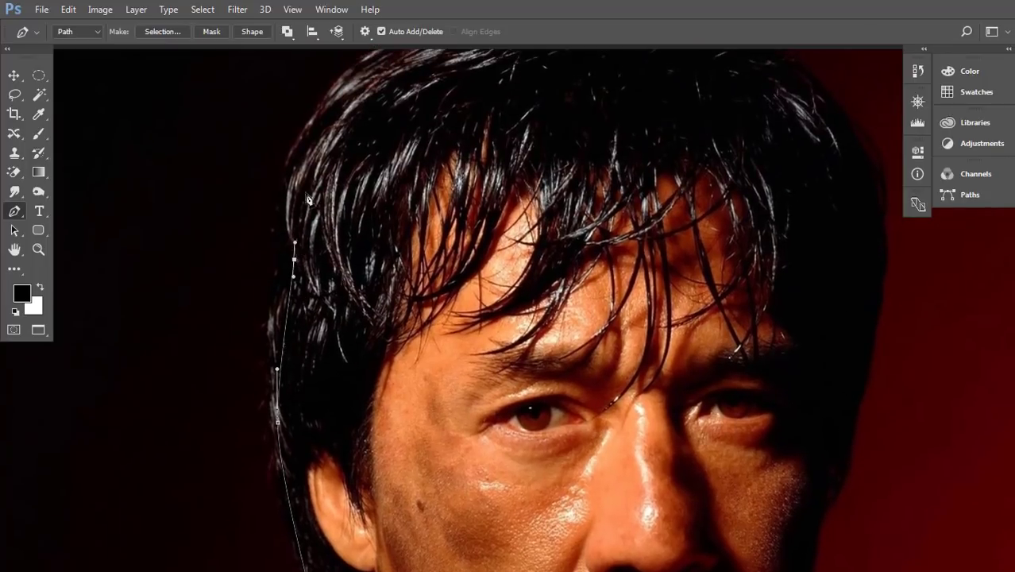
scroll(349, 147, up, 3)
scroll(361, 202, up, 2)
drag(365, 197, 495, 157)
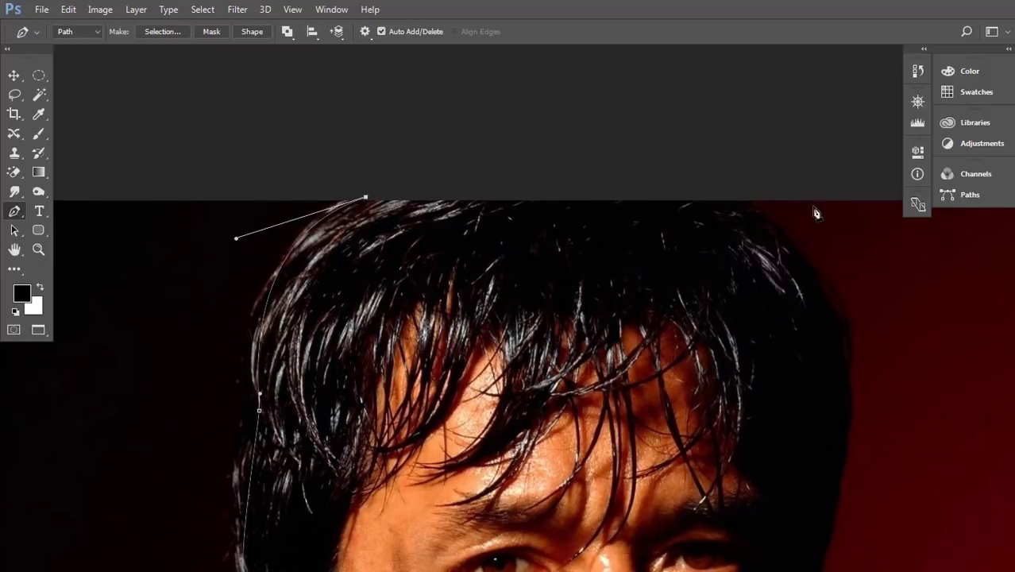
click(741, 200)
drag(800, 244, 562, 156)
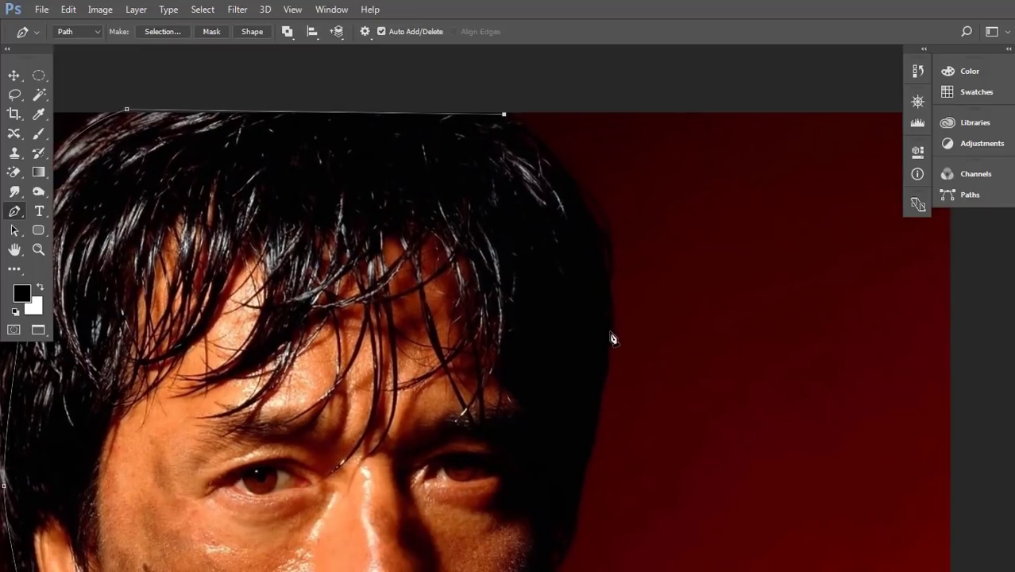
drag(609, 334, 585, 474)
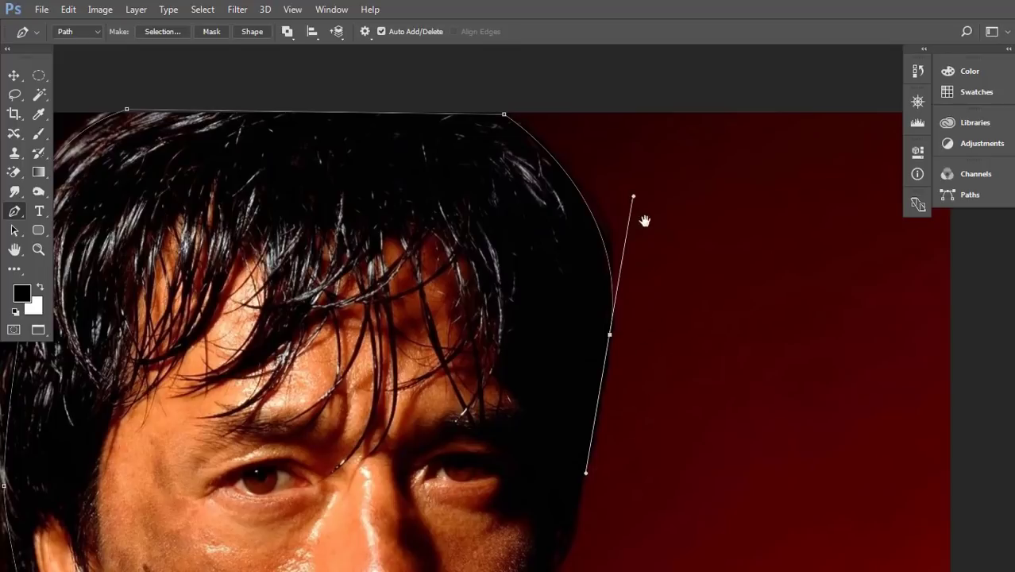
drag(630, 371, 631, 300)
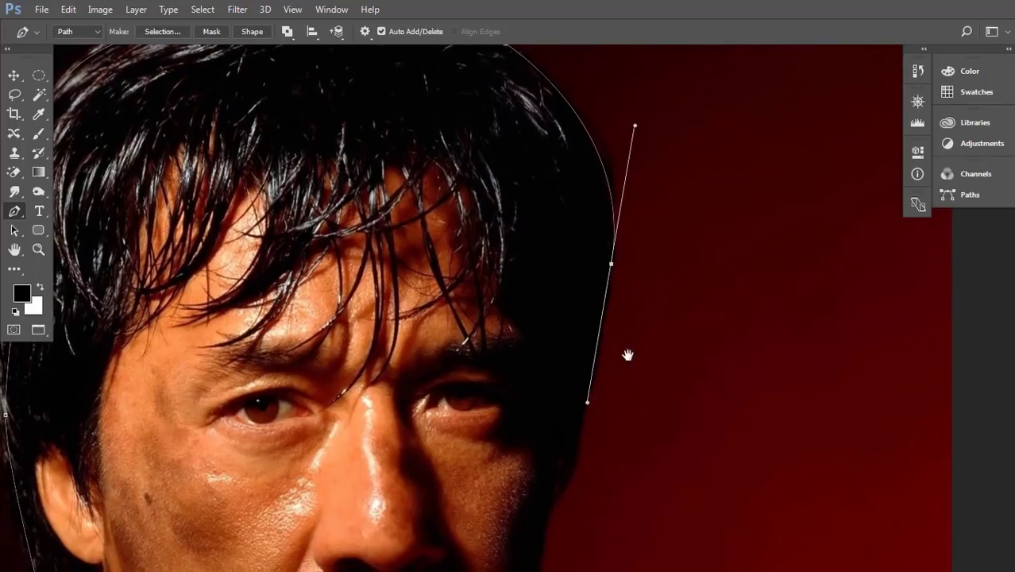
drag(627, 355, 625, 309)
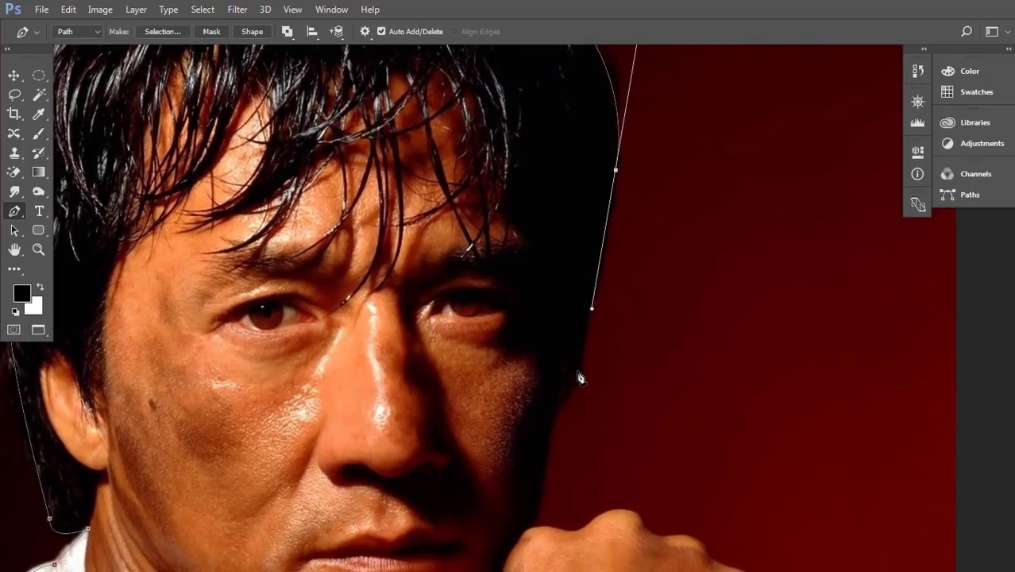
drag(577, 370, 552, 413)
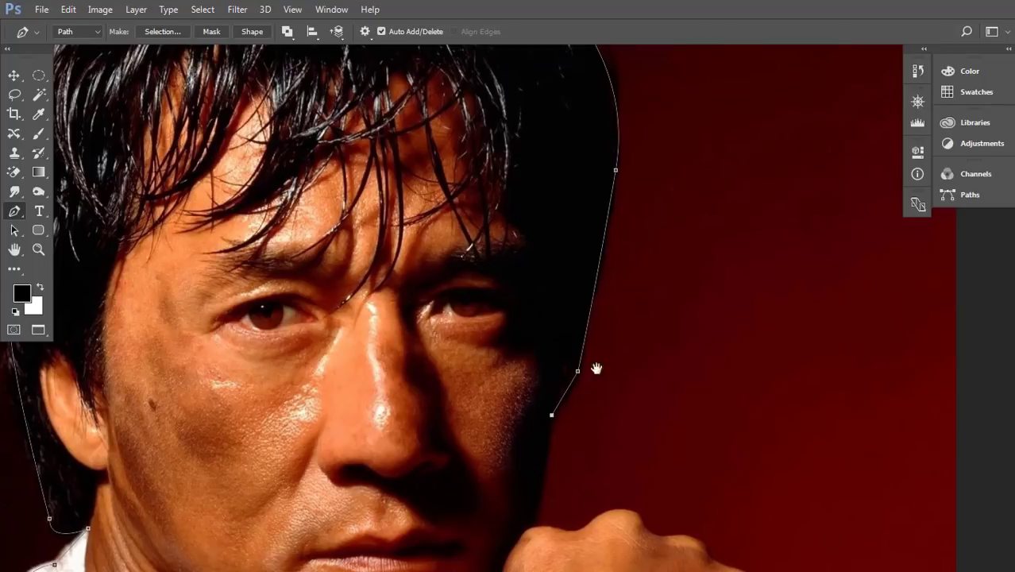
drag(596, 368, 602, 253)
drag(561, 326, 549, 355)
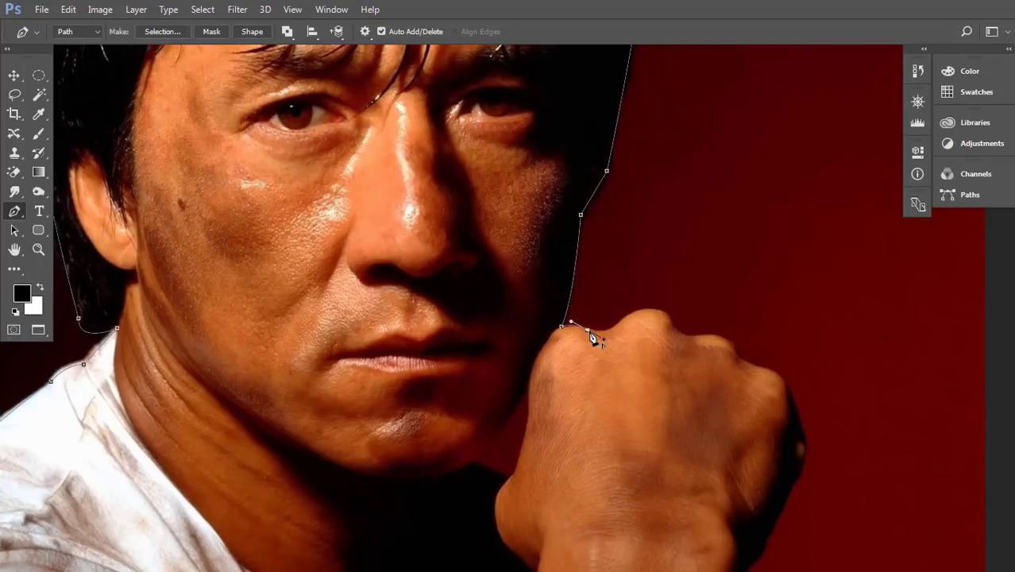
Extend the path across the top of the fist and knuckles with sharp corner anchors.
mouse_move(592, 334)
mouse_down()
mouse_move(648, 312)
mouse_move(639, 303)
mouse_move(695, 357)
mouse_up()
alt+click(618, 323)
alt+click(671, 325)
drag(707, 336, 736, 331)
alt+click(707, 335)
drag(744, 388, 745, 389)
click(763, 371)
Finish the path down the fist side and wrist, then load it as a selection.
mouse_move(798, 388)
mouse_down()
mouse_move(730, 329)
mouse_move(747, 384)
mouse_up()
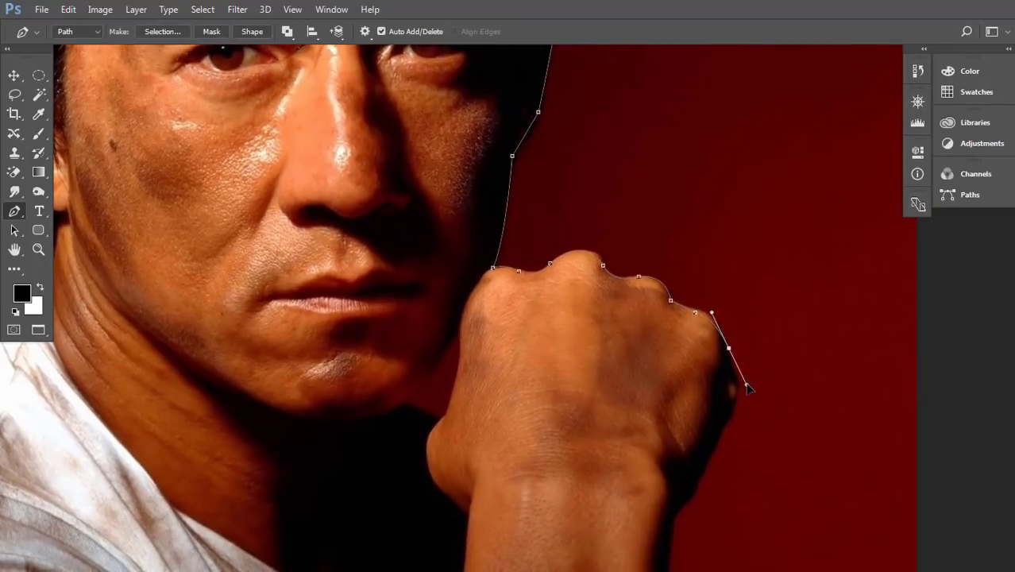
alt+click(728, 347)
mouse_move(726, 424)
mouse_down()
mouse_move(705, 448)
mouse_move(712, 342)
mouse_up()
alt+click(726, 424)
click(705, 365)
click(686, 385)
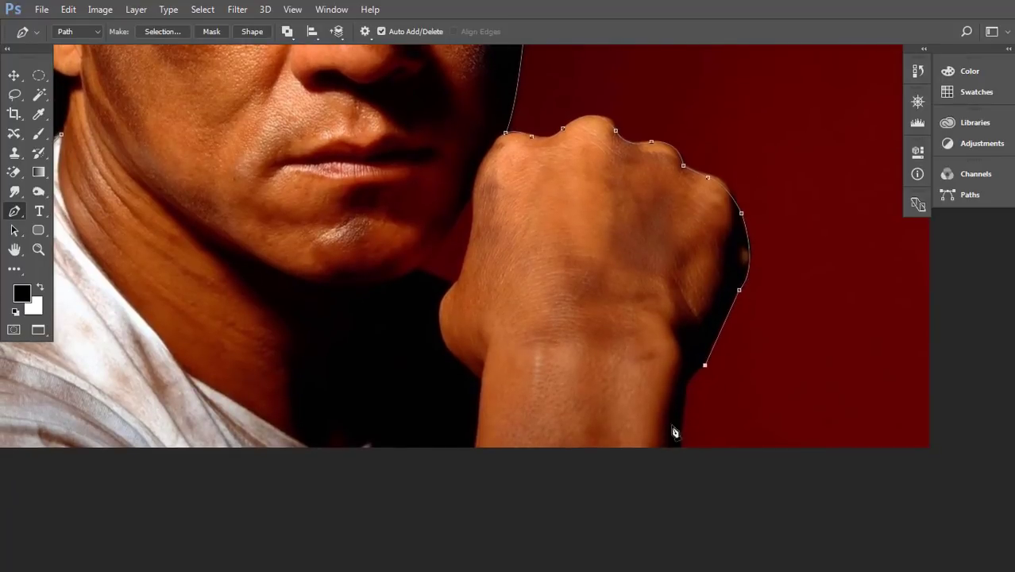
key(ctrl+minus)
key(ctrl+minus)
key(ctrl+minus)
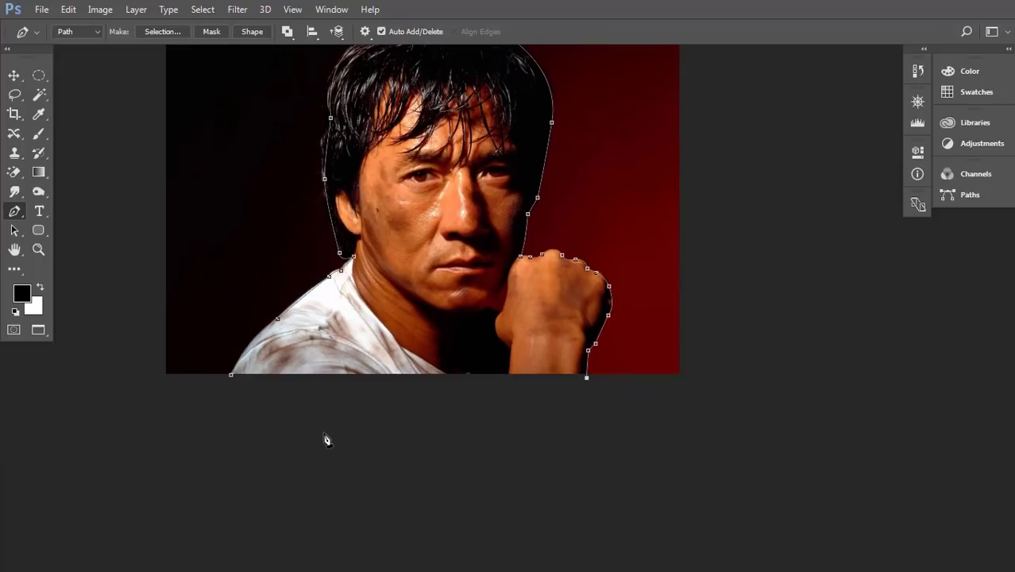
key(ctrl+Return)
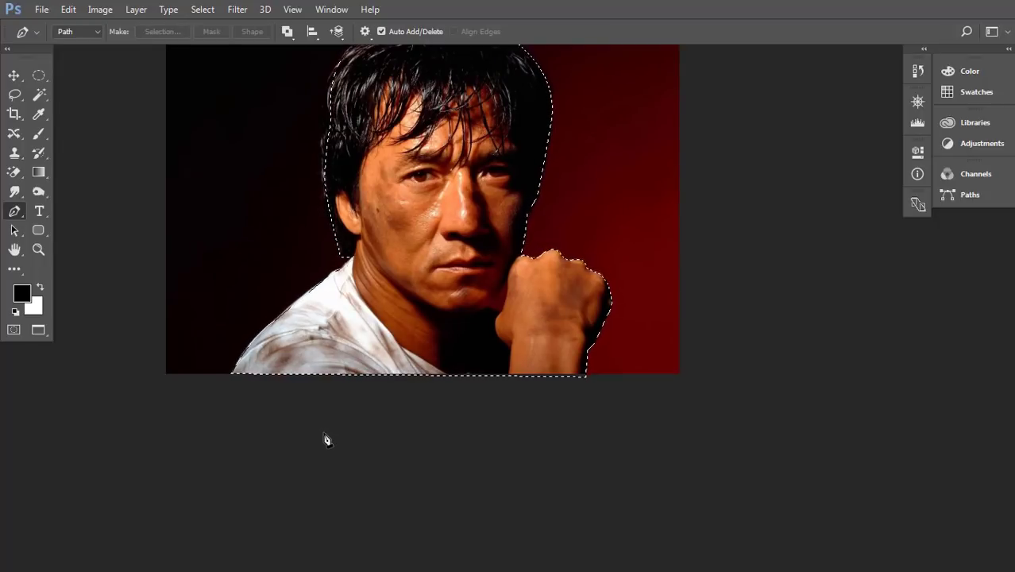
Copy the selected man onto Layer 1 and toggle the Background to check the cut-out.
key(F7)
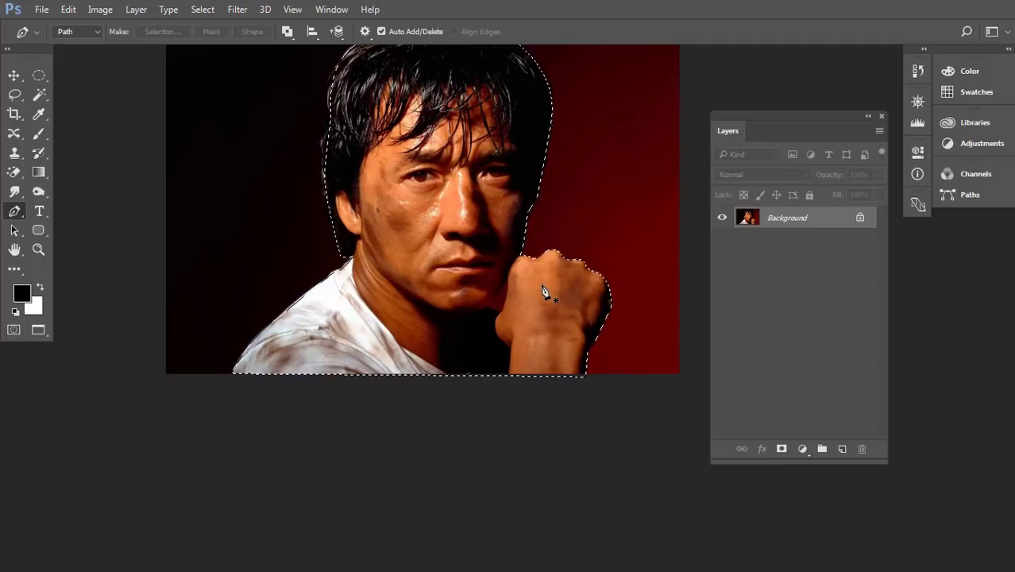
key(ctrl+j)
key(v)
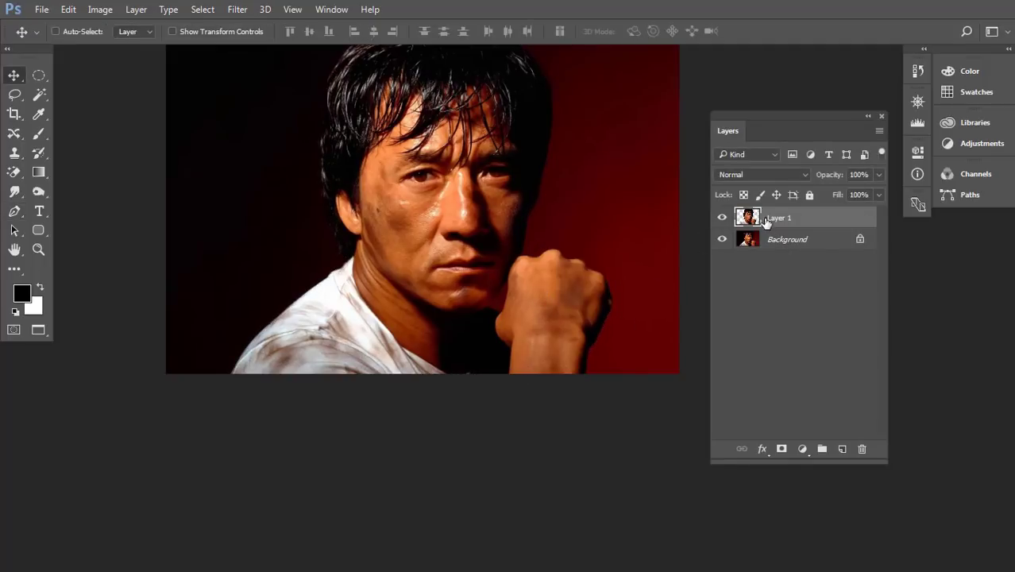
click(721, 239)
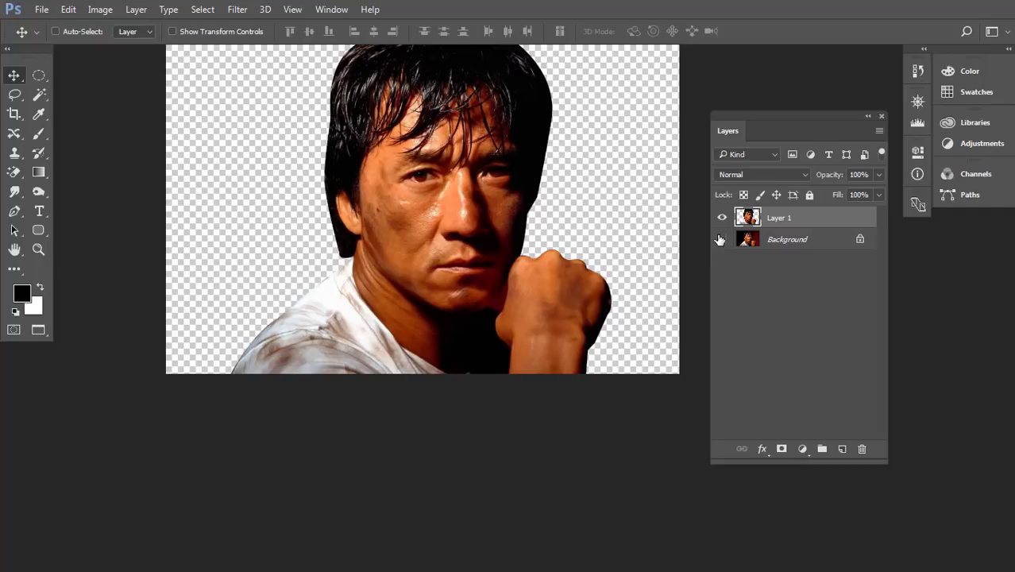
click(722, 239)
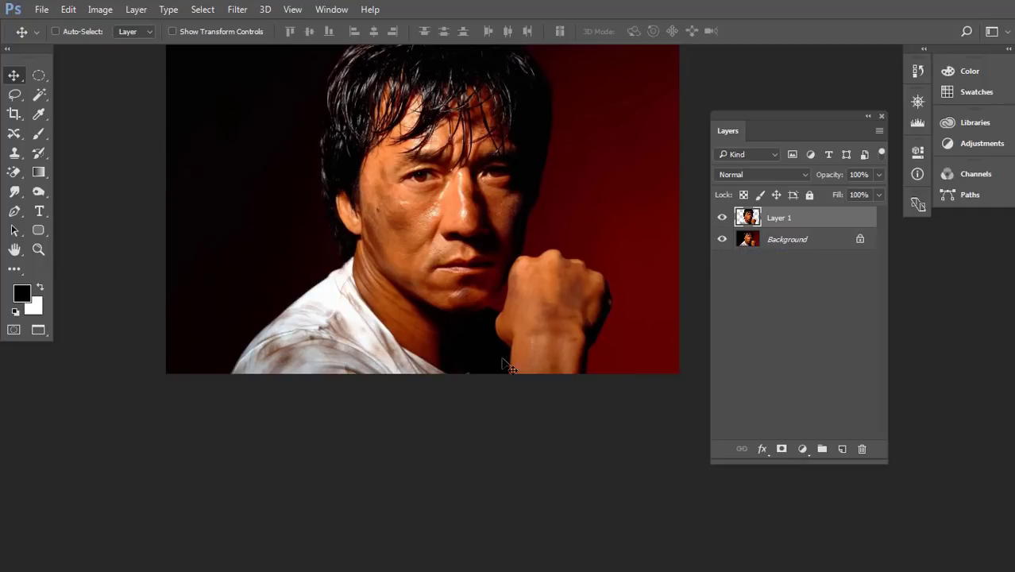
scroll(520, 333, up, 3)
scroll(520, 333, up, 3)
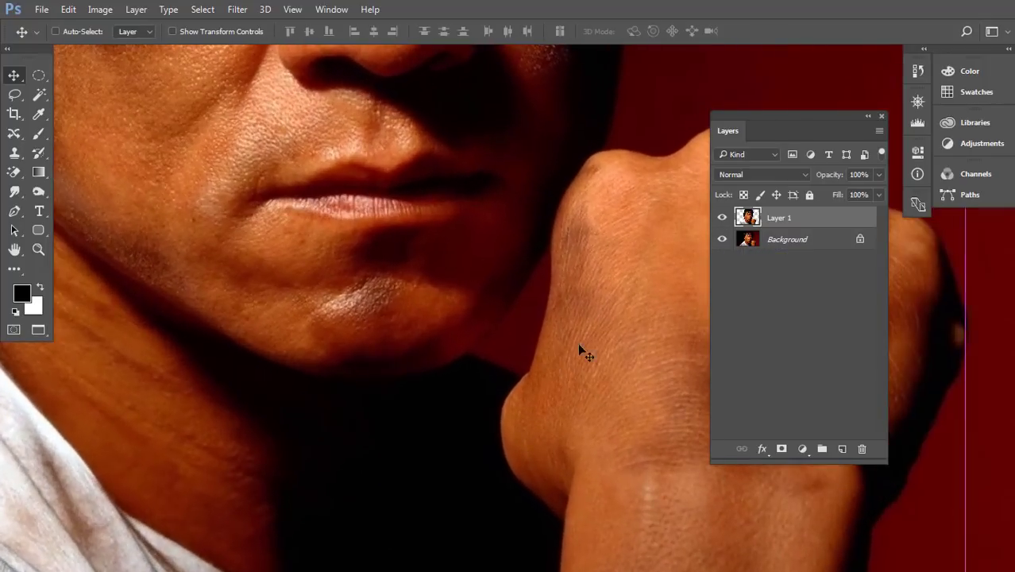
scroll(583, 351, up, 2)
Draw a closed Pen path around the red gap between chin and fist and select it.
key(p)
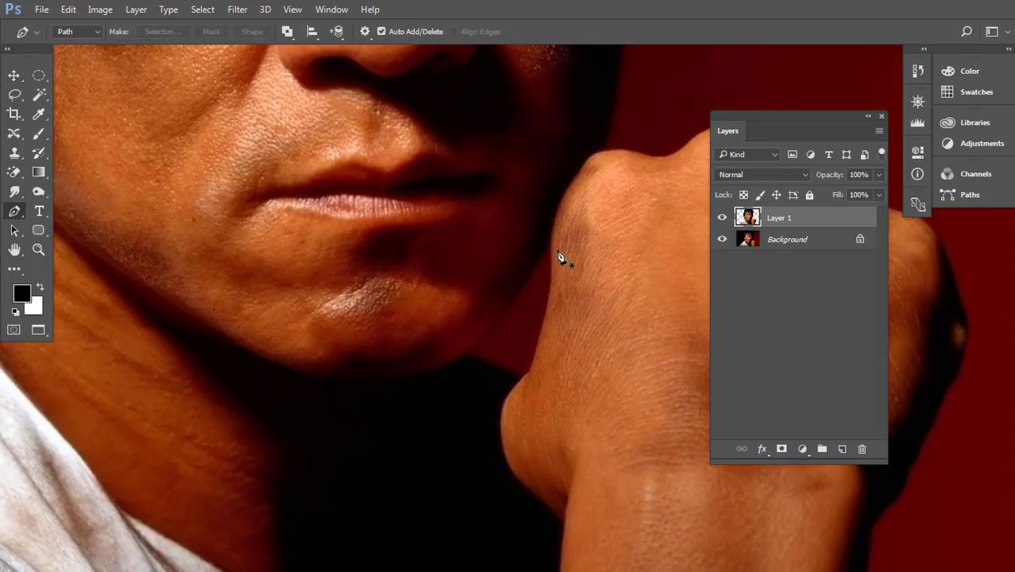
click(550, 241)
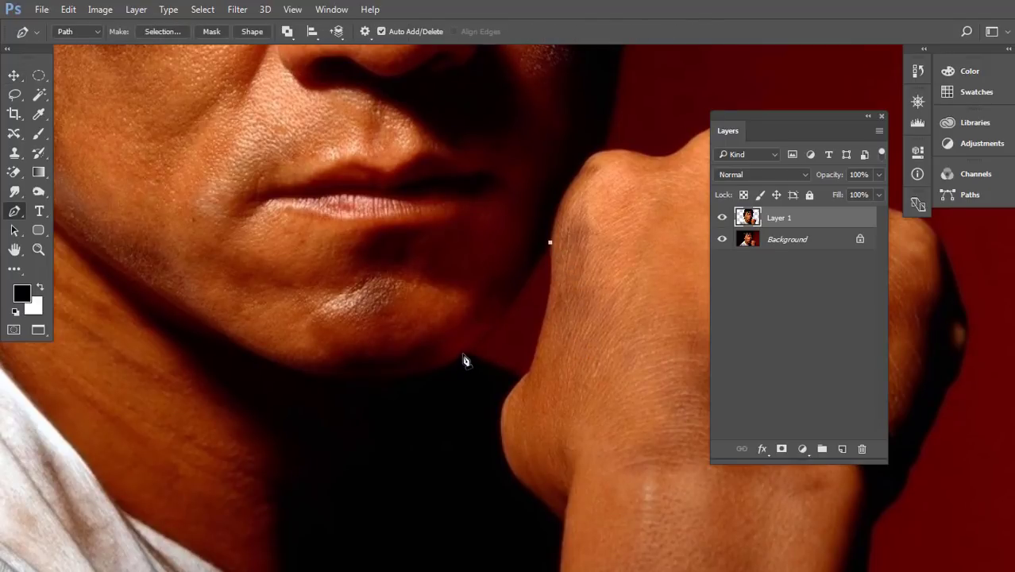
drag(463, 354, 439, 369)
alt+click(463, 354)
click(520, 378)
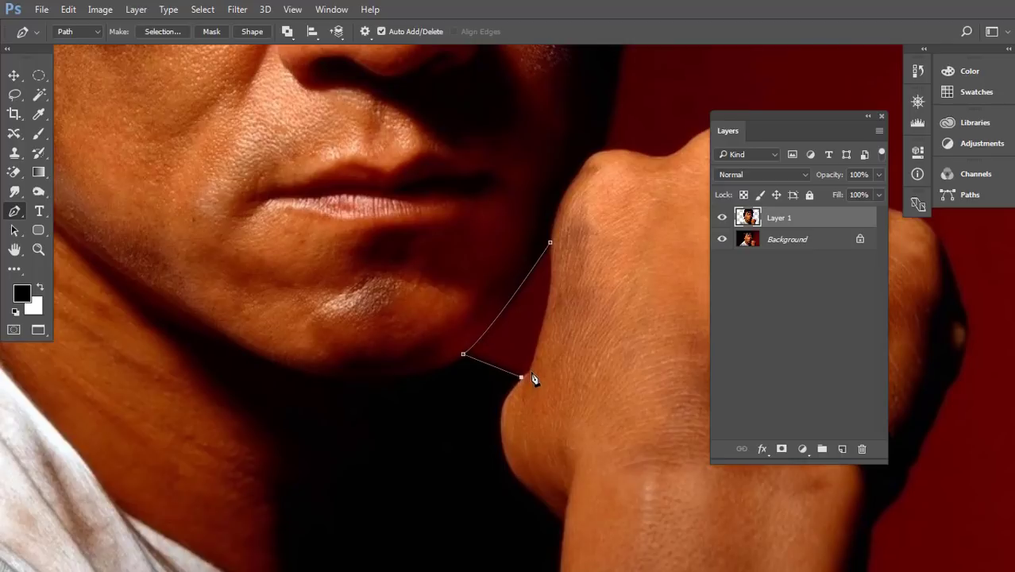
click(552, 247)
key(ctrl+Return)
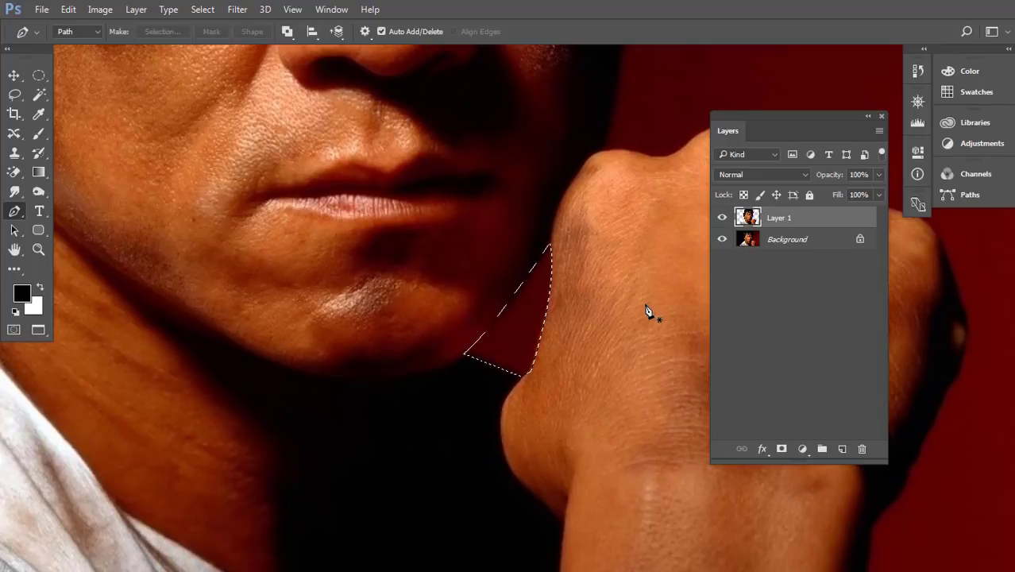
Delete the gap from Layer 1, deselect, check against the Background and zoom out.
key(v)
key(Delete)
key(ctrl+d)
click(722, 239)
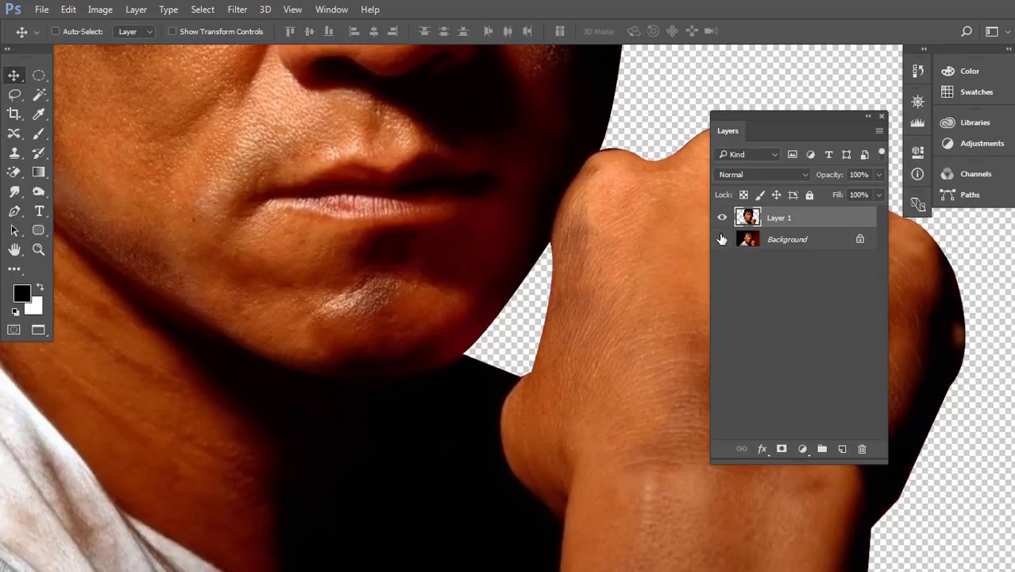
click(721, 239)
key(ctrl+0)
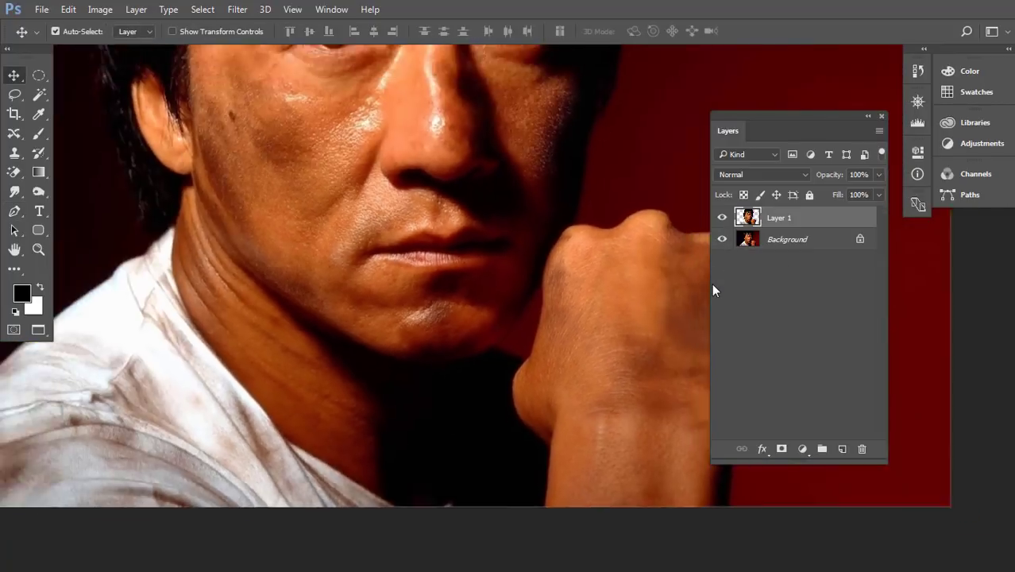
key(ctrl+minus)
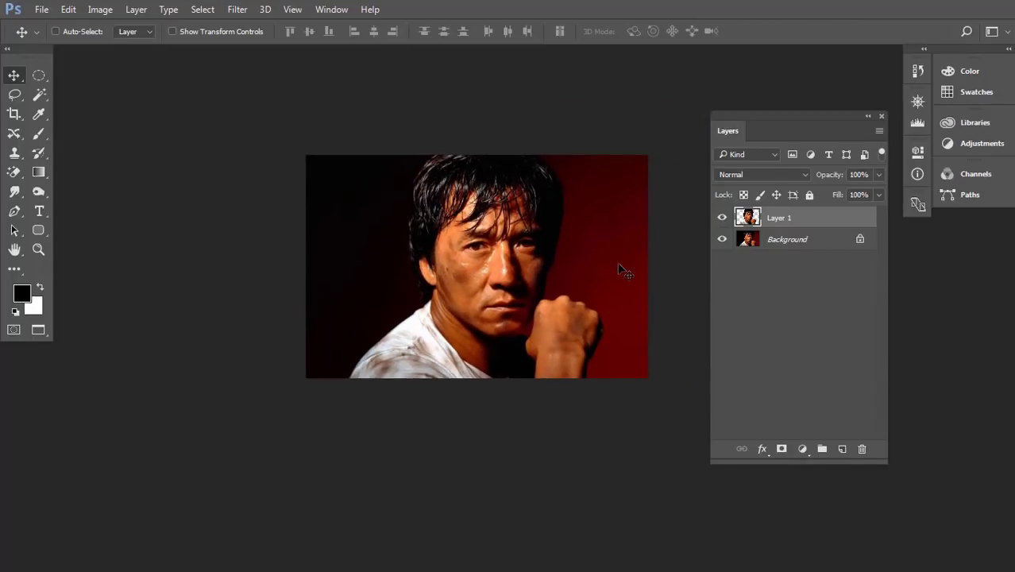
Add an empty Layer 2 and choose the Black, White gradient preset.
key(g)
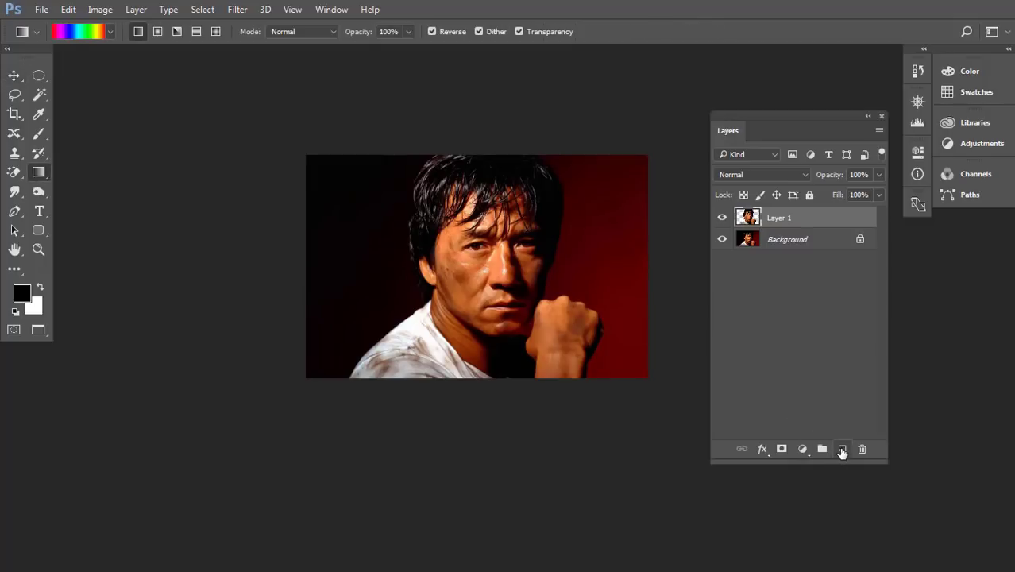
click(842, 450)
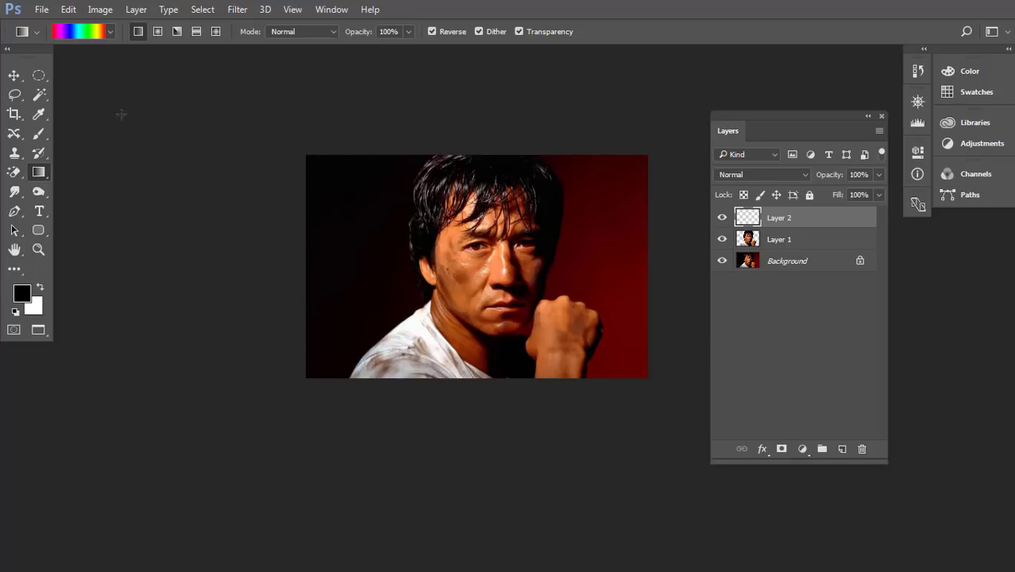
click(82, 33)
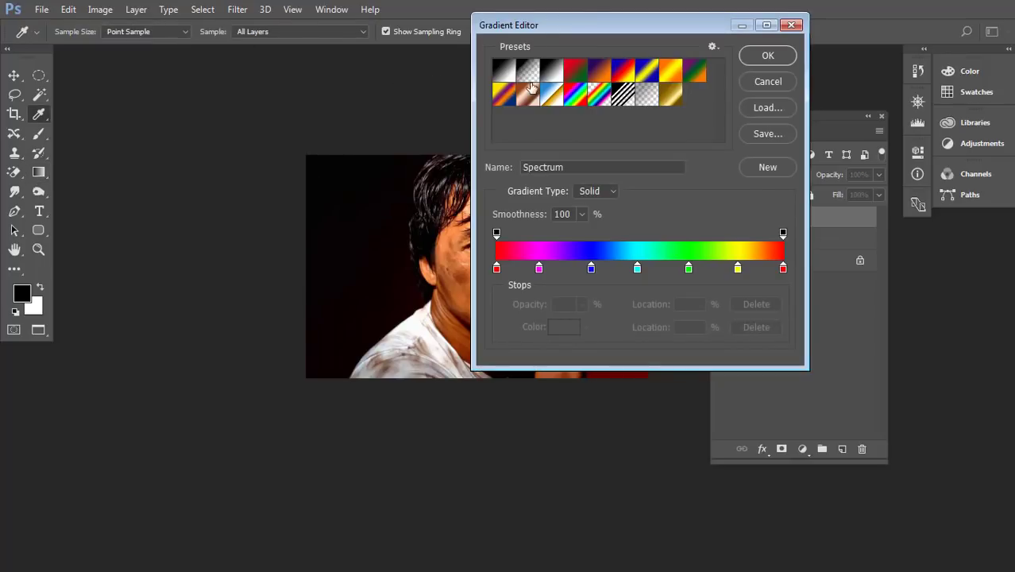
click(552, 71)
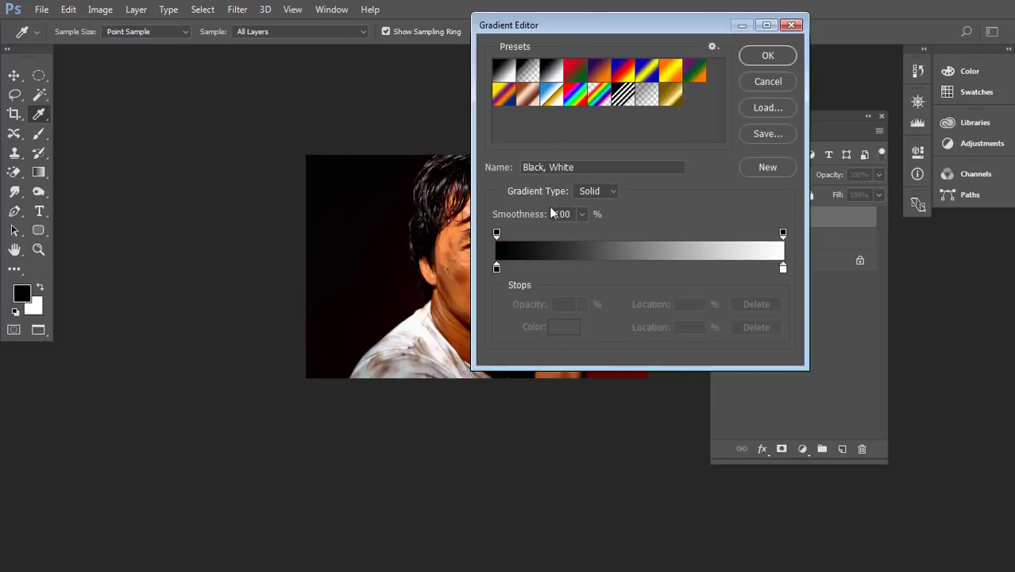
click(767, 55)
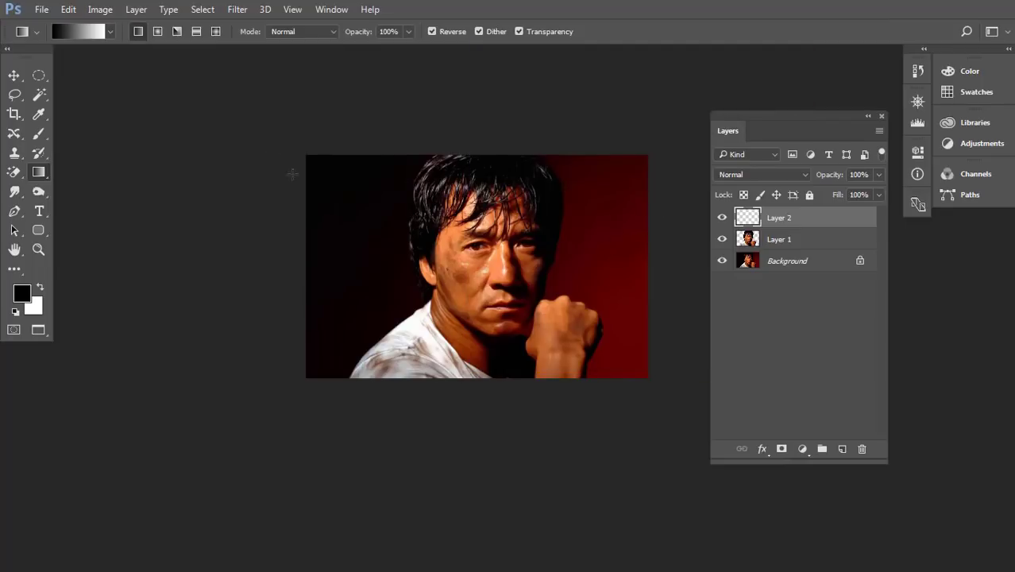
Change the gradient's white end stop to dark red sampled from the photo.
click(90, 31)
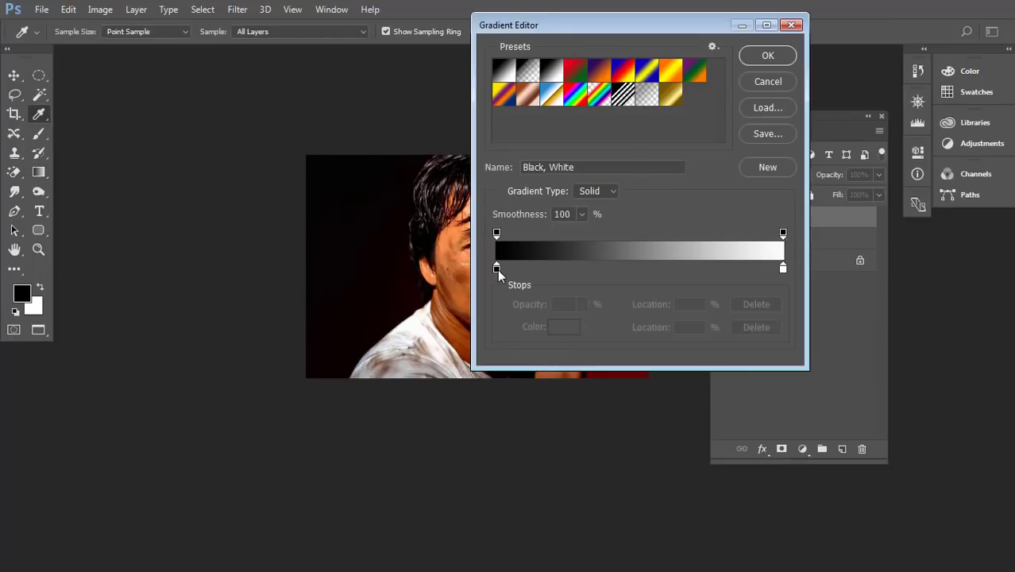
click(497, 268)
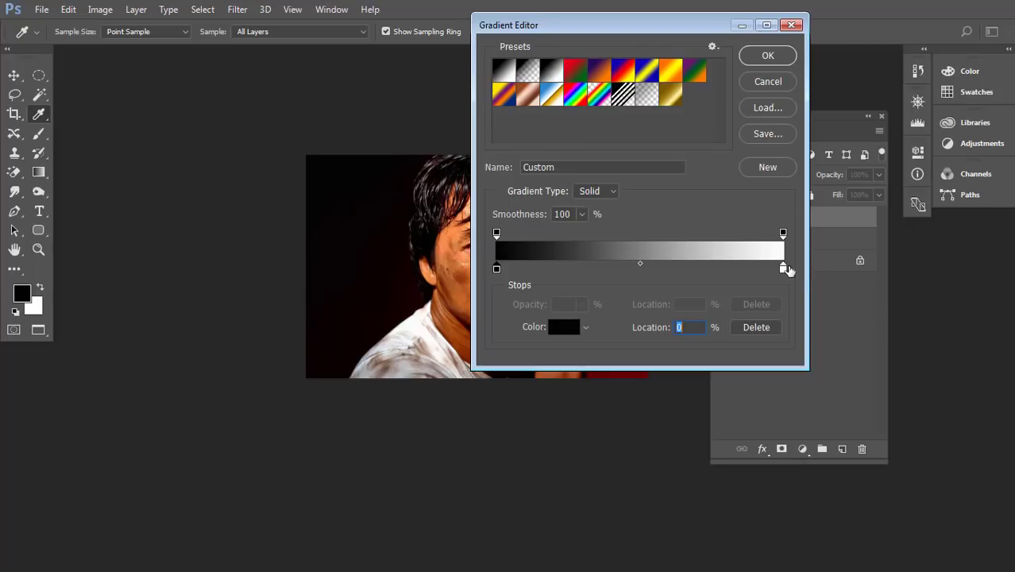
click(784, 269)
drag(723, 30, 373, 82)
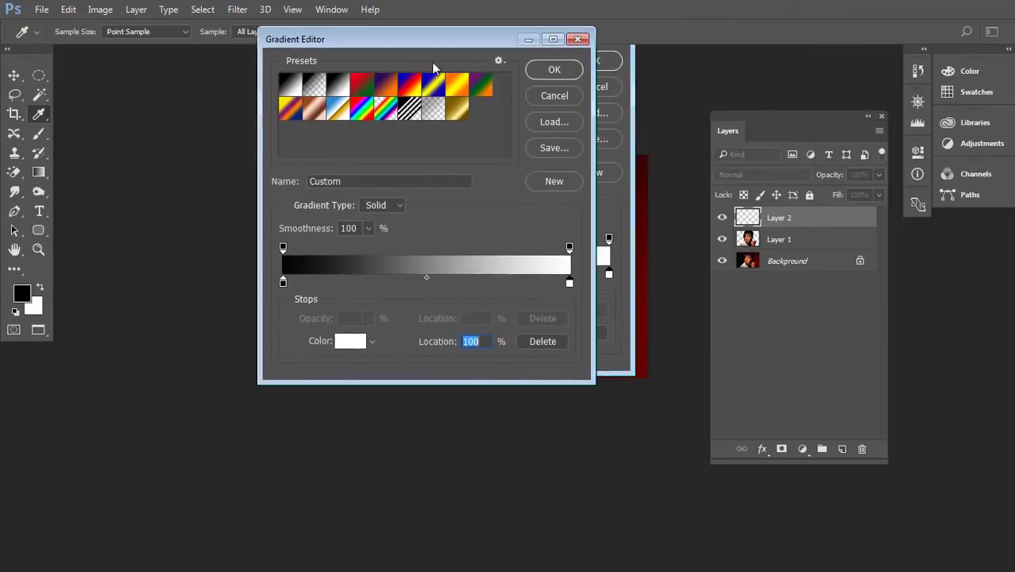
click(639, 269)
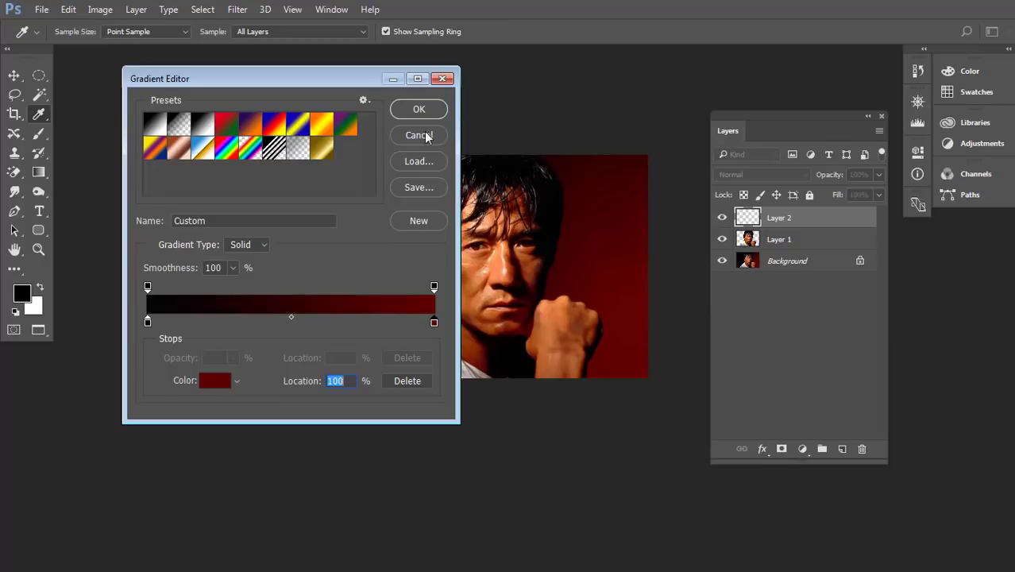
click(419, 109)
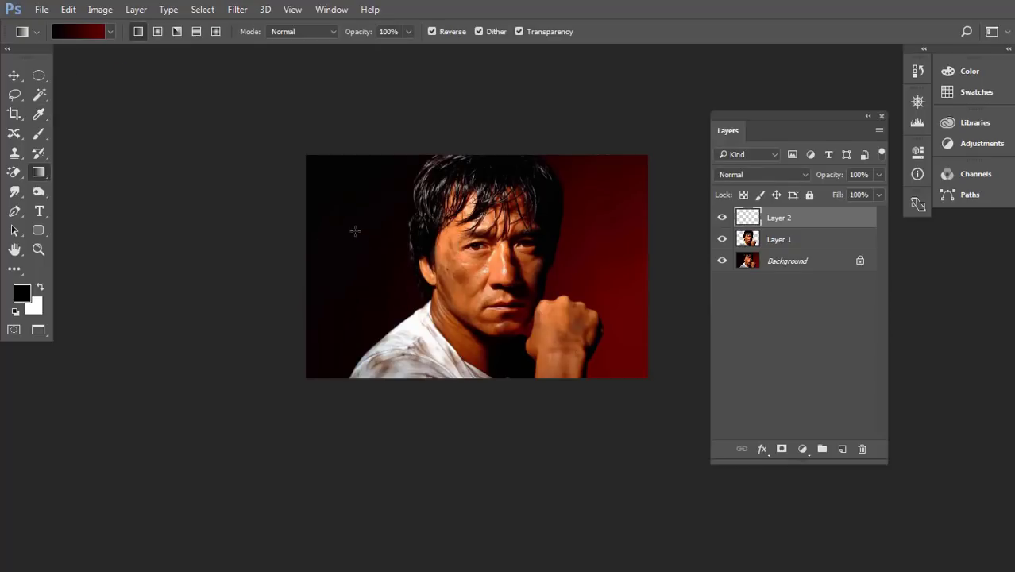
Fill Layer 2 with the black-to-dark-red gradient and move it below Layer 1.
mouse_move(353, 229)
mouse_down()
mouse_move(625, 346)
mouse_move(364, 232)
mouse_up()
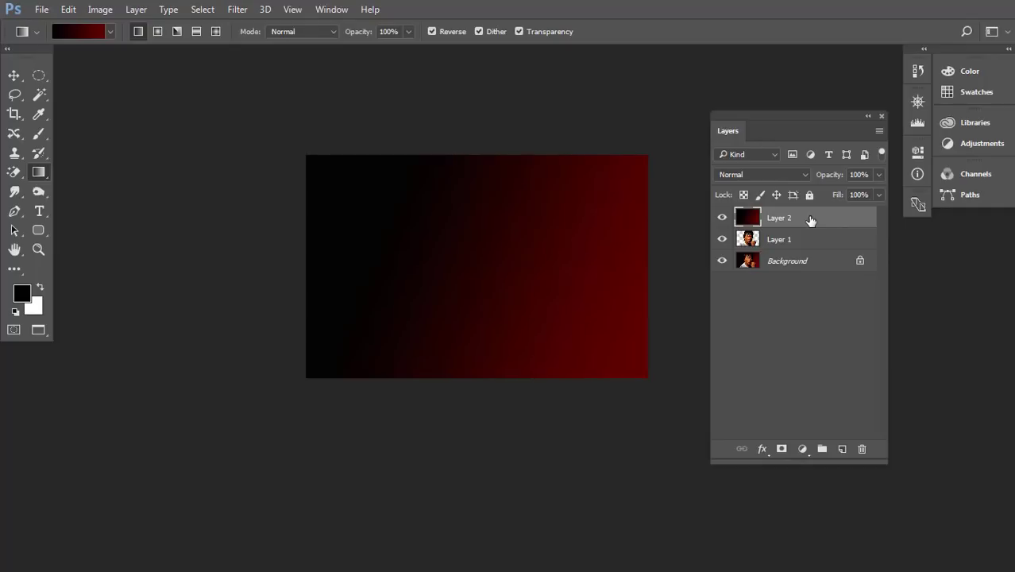
drag(810, 217, 805, 247)
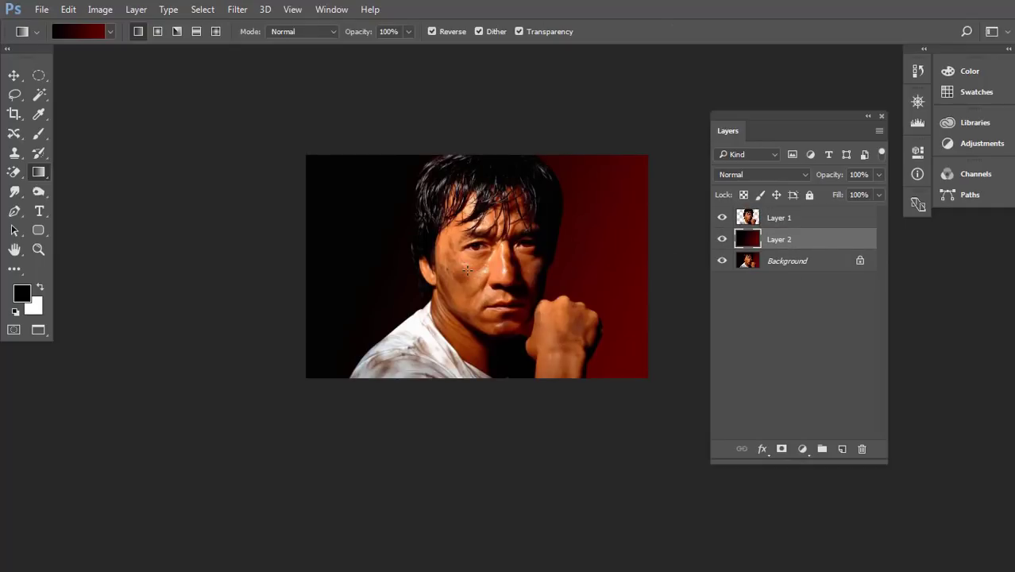
key(v)
Reposition the cut-out man on the gradient and close the Layers panel.
right_click(490, 244)
click(542, 253)
mouse_move(449, 260)
mouse_down()
mouse_move(524, 212)
mouse_move(465, 259)
mouse_up()
click(775, 241)
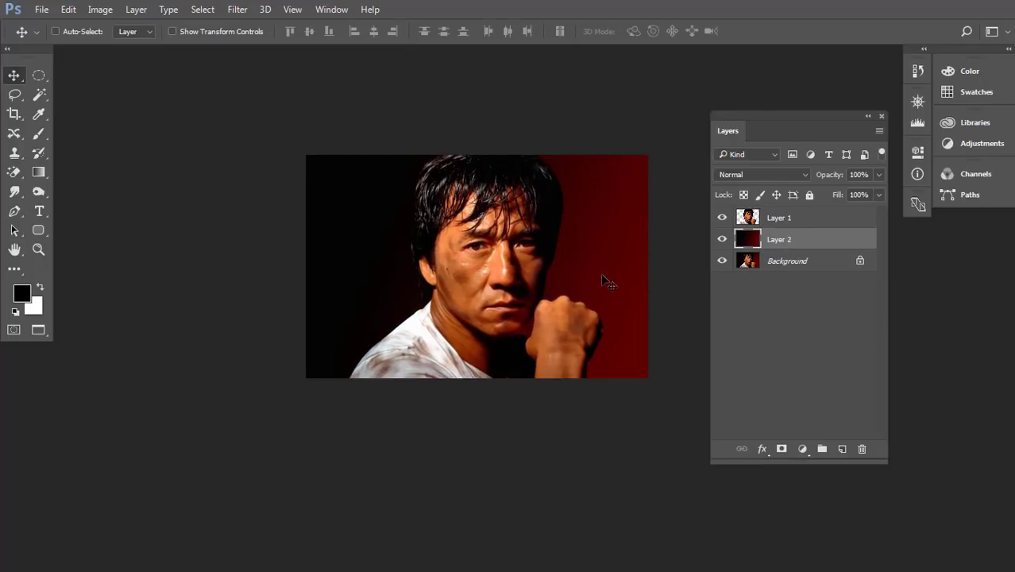
mouse_move(602, 277)
mouse_down()
mouse_move(623, 234)
mouse_move(635, 258)
mouse_up()
click(881, 116)
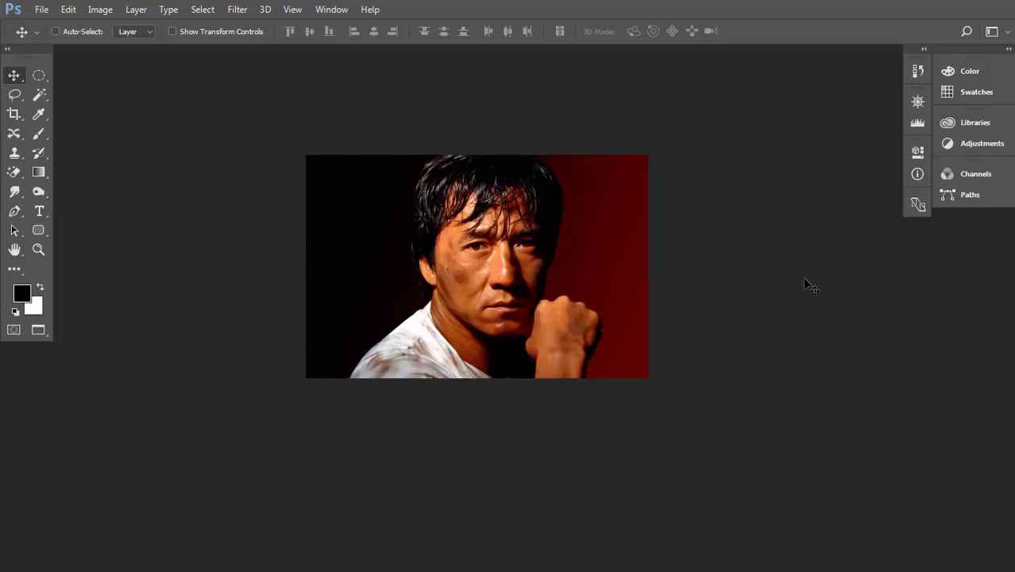
key(c)
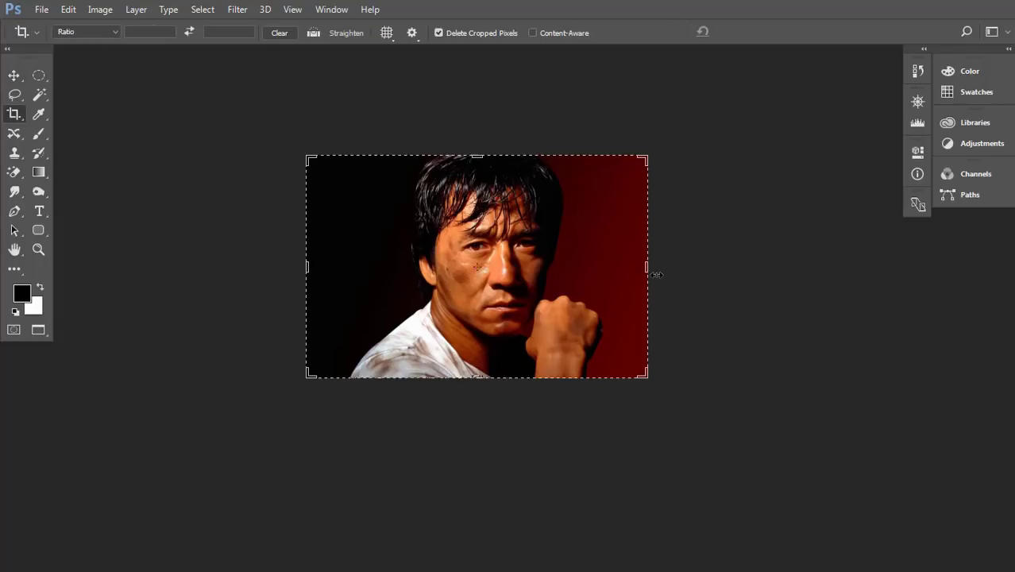
Crop the canvas wider to the right to make a banner.
drag(656, 274, 714, 268)
key(Return)
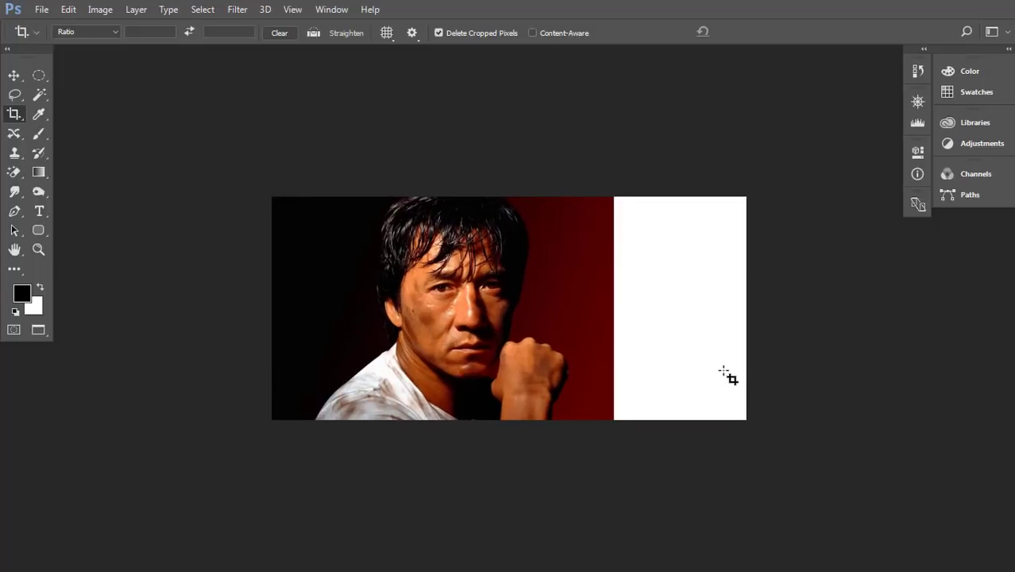
key(F7)
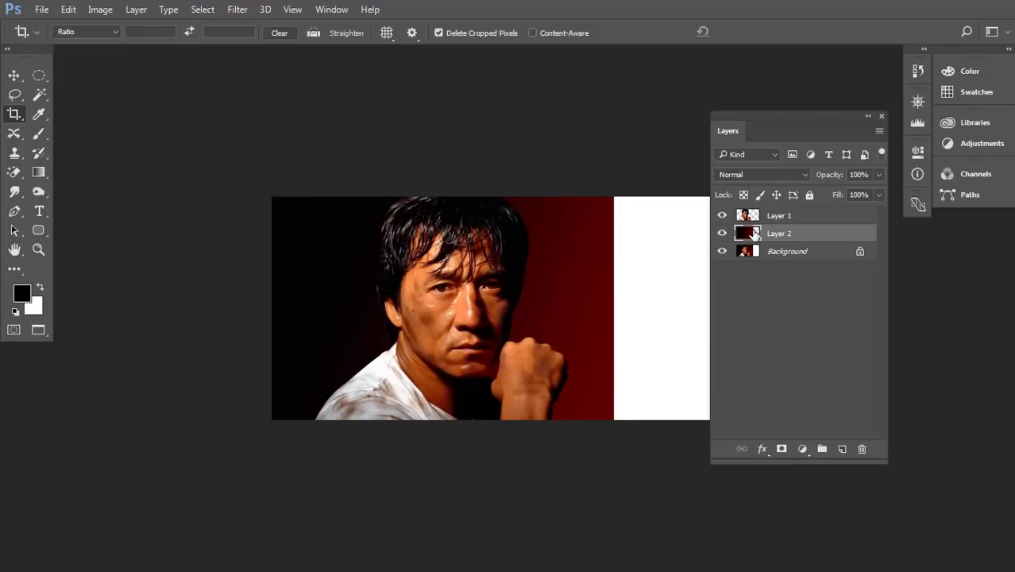
key(v)
Free-transform the gradient on Layer 2 wider so it fills the full banner width.
right_click(616, 262)
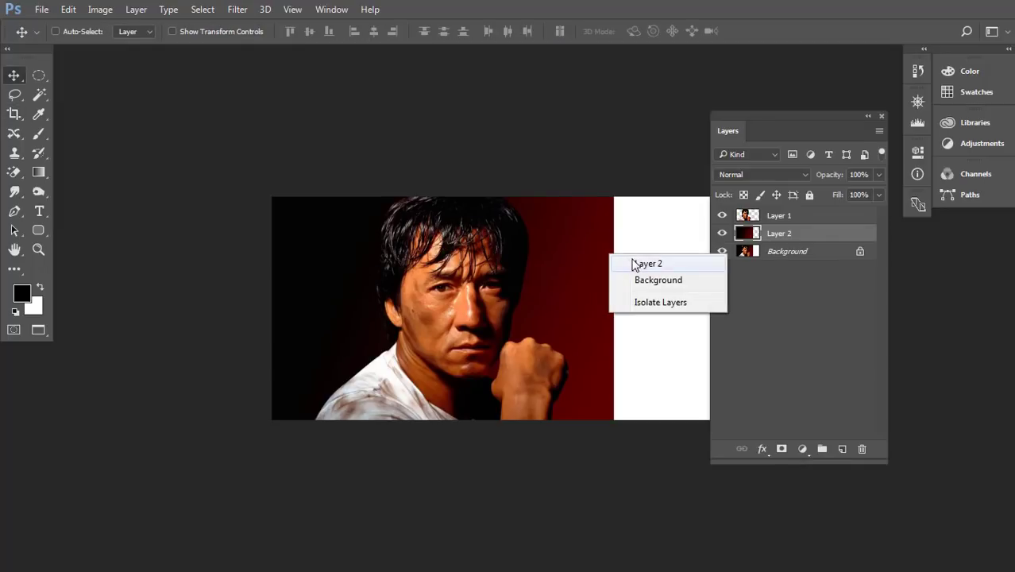
click(640, 260)
drag(607, 261, 594, 266)
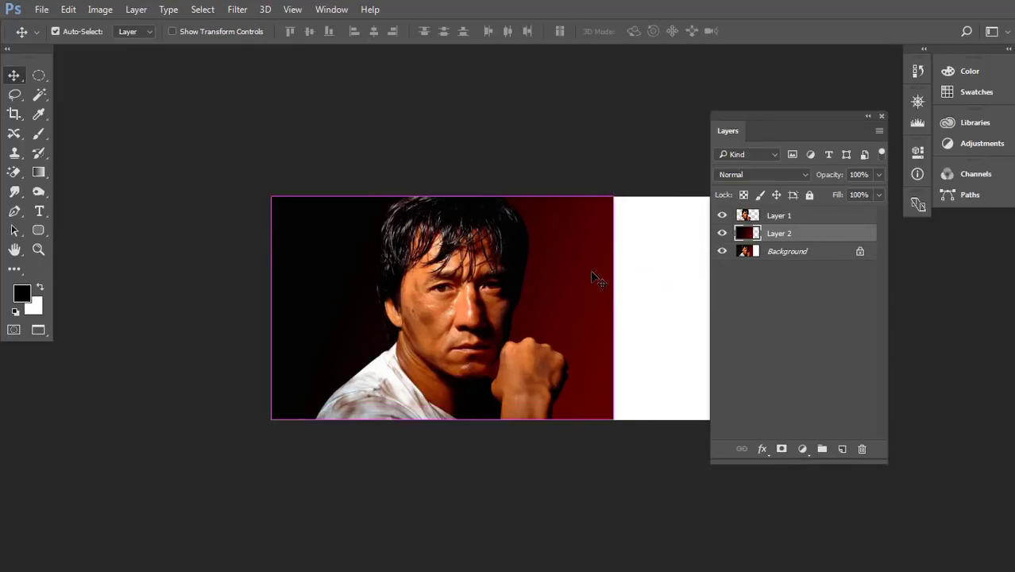
key(ctrl+t)
mouse_move(614, 308)
mouse_down()
mouse_move(847, 312)
mouse_move(745, 308)
mouse_up()
click(882, 117)
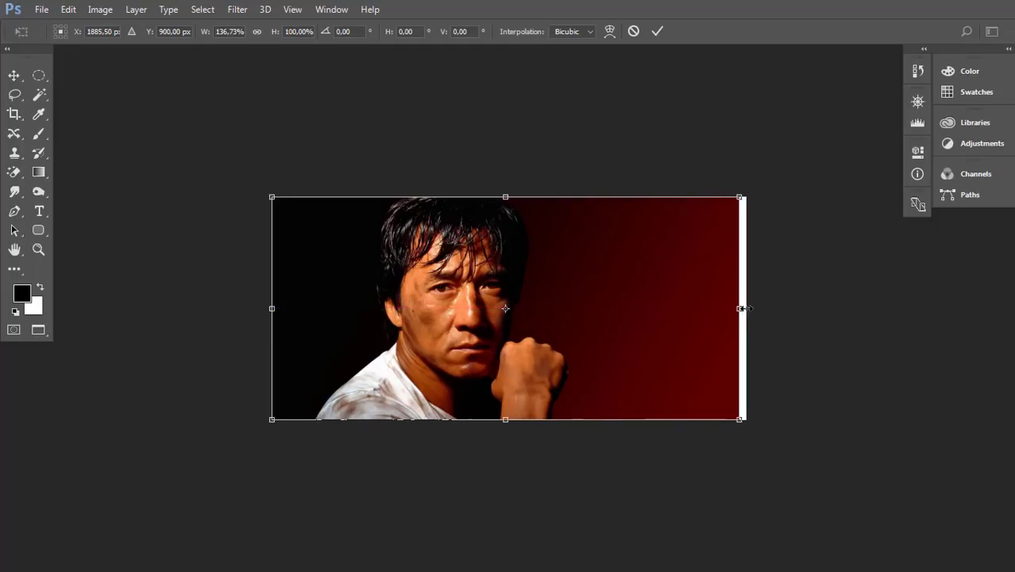
key(Return)
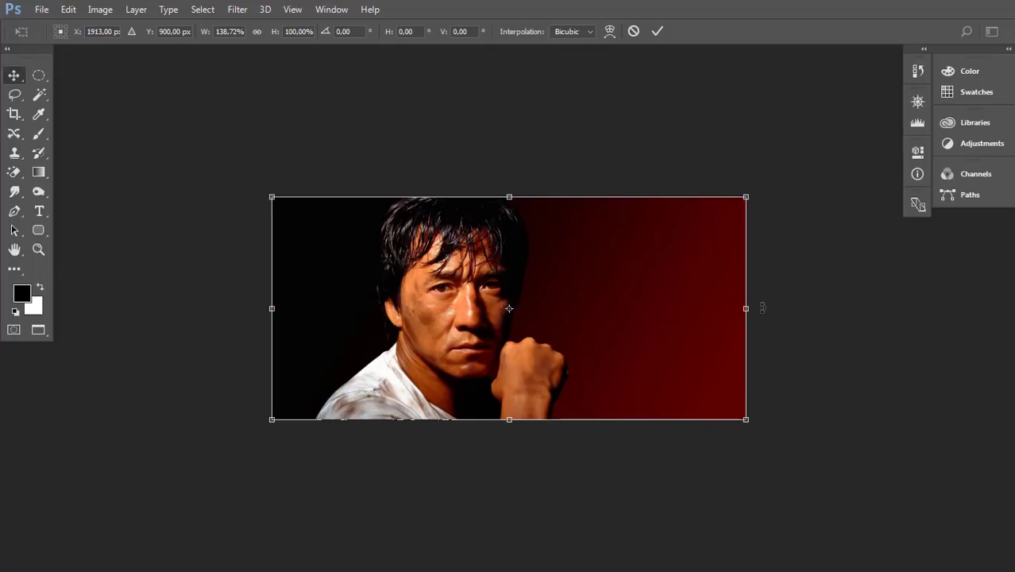
key(ctrl+plus)
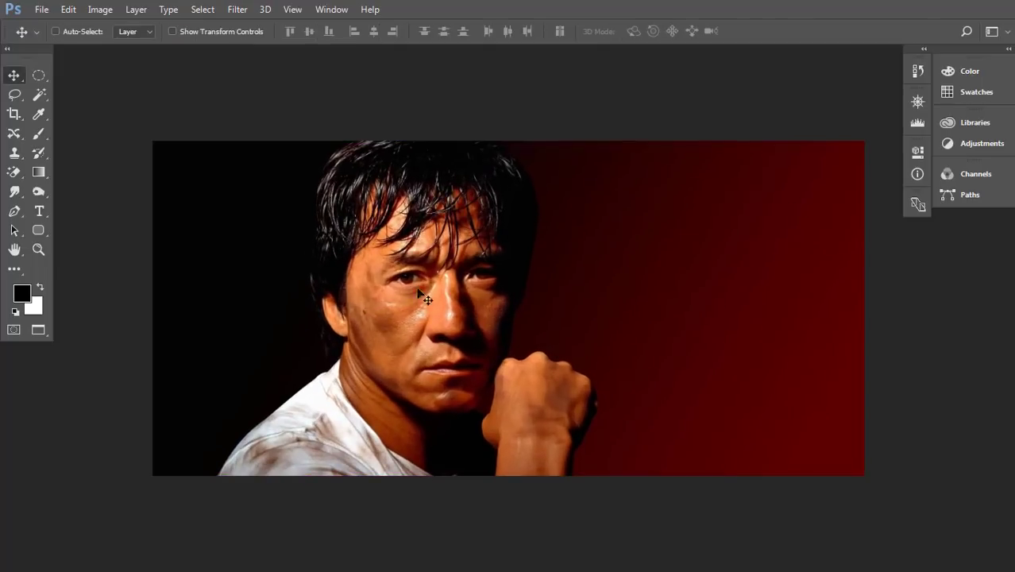
key(F7)
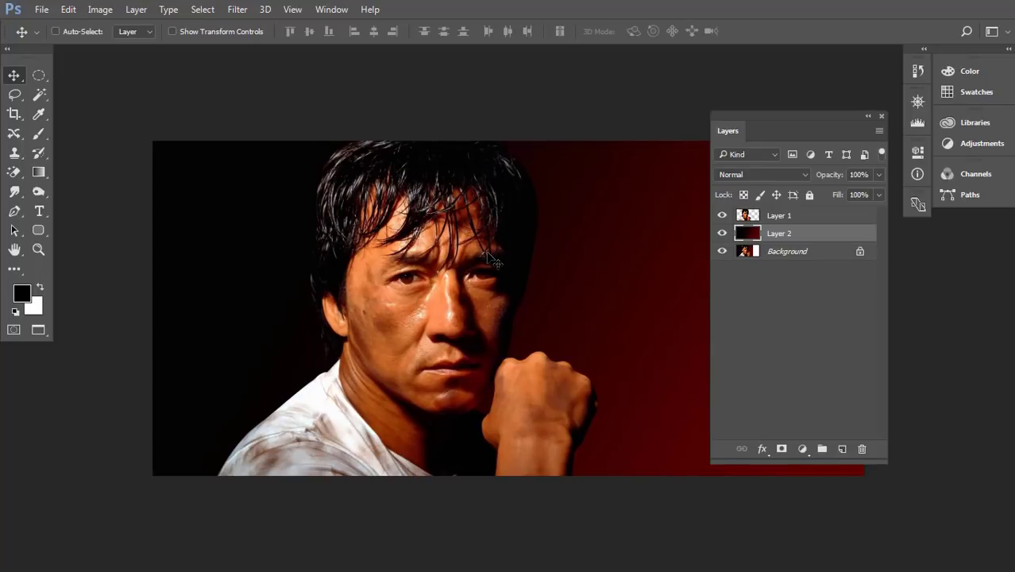
Nudge Layer 1 slightly left, close the Layers panel, and Alt-drag out a Layer 1 copy.
right_click(469, 240)
click(490, 245)
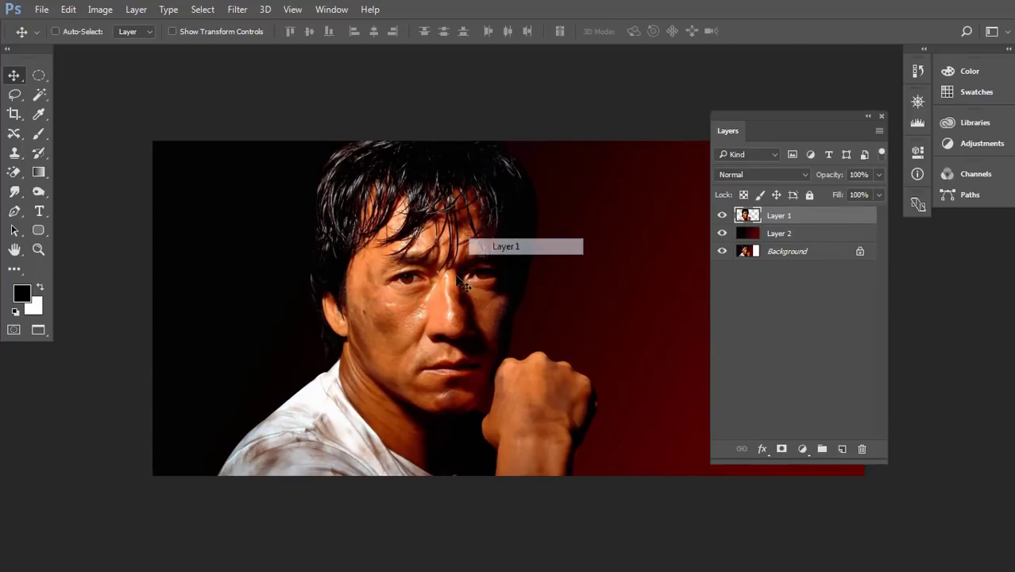
drag(441, 283, 436, 292)
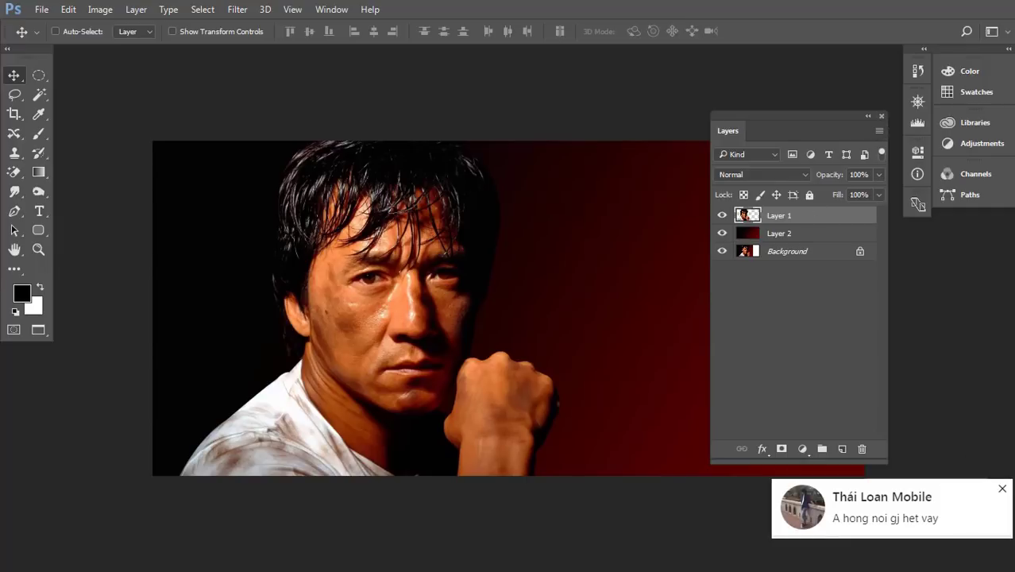
click(1003, 488)
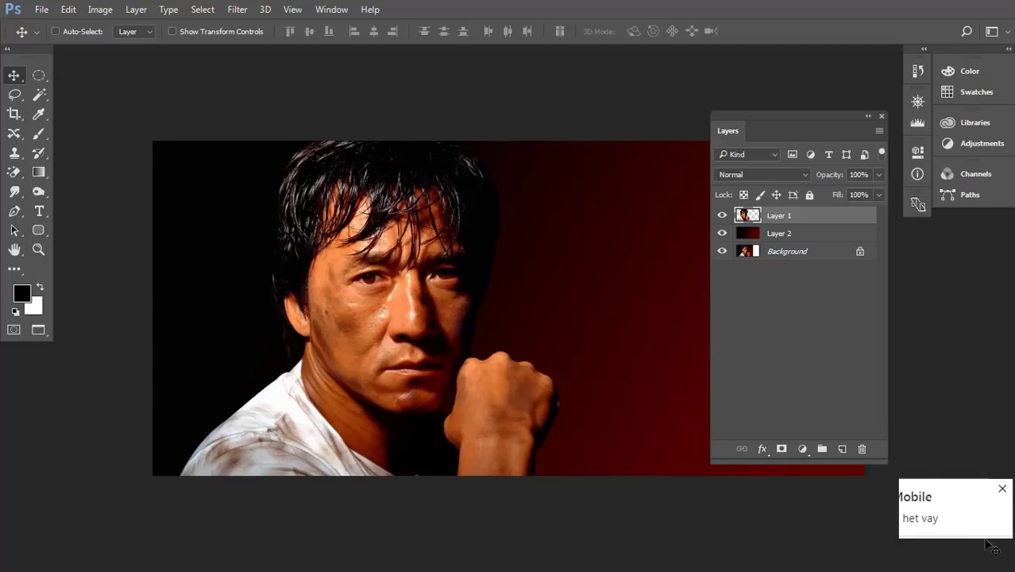
click(1002, 489)
click(881, 116)
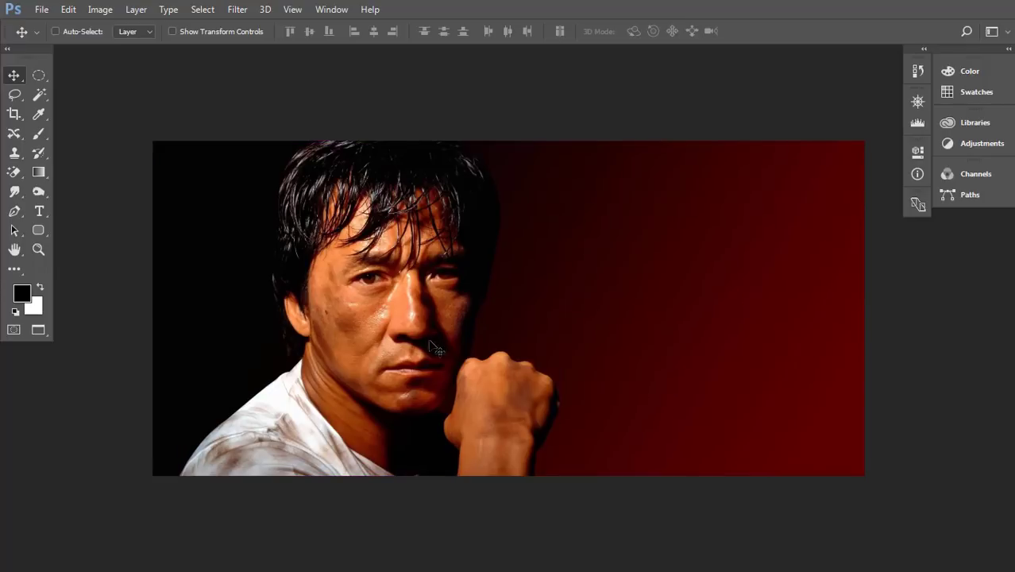
mouse_move(436, 348)
mouse_down()
mouse_move(503, 338)
mouse_move(412, 329)
mouse_up()
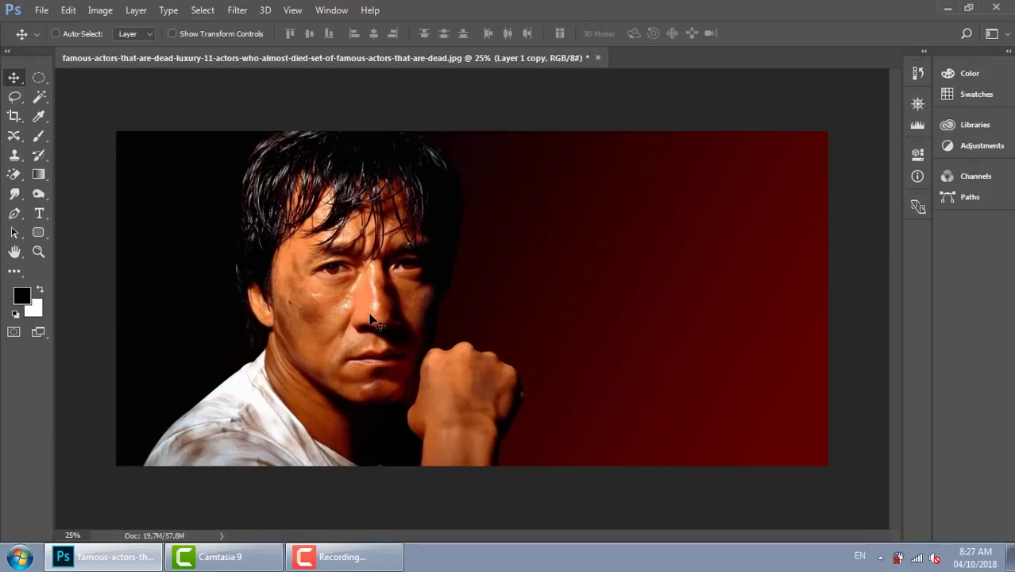
mouse_move(351, 318)
mouse_down()
mouse_move(478, 317)
mouse_move(465, 321)
mouse_up()
click(381, 555)
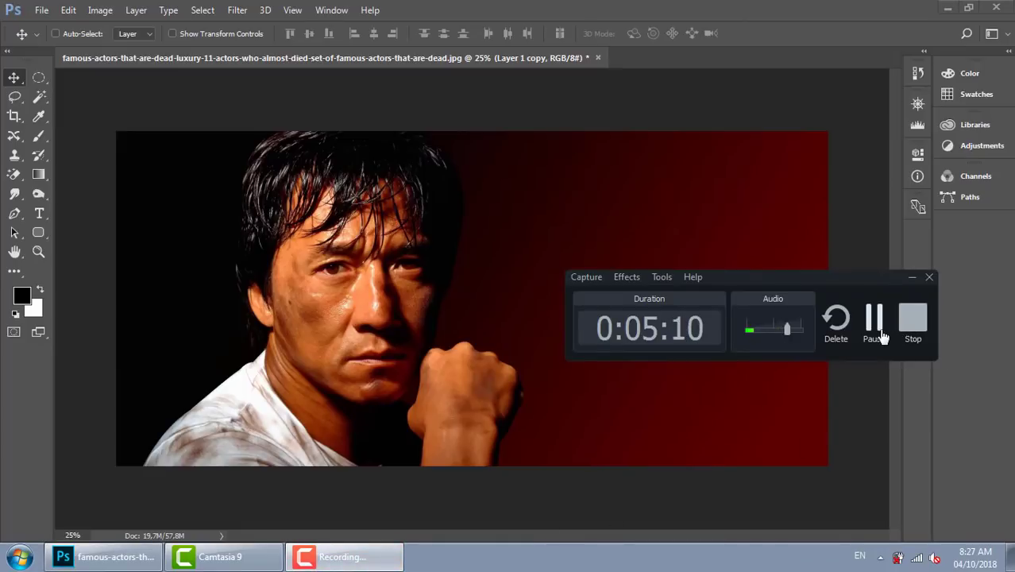
click(873, 321)
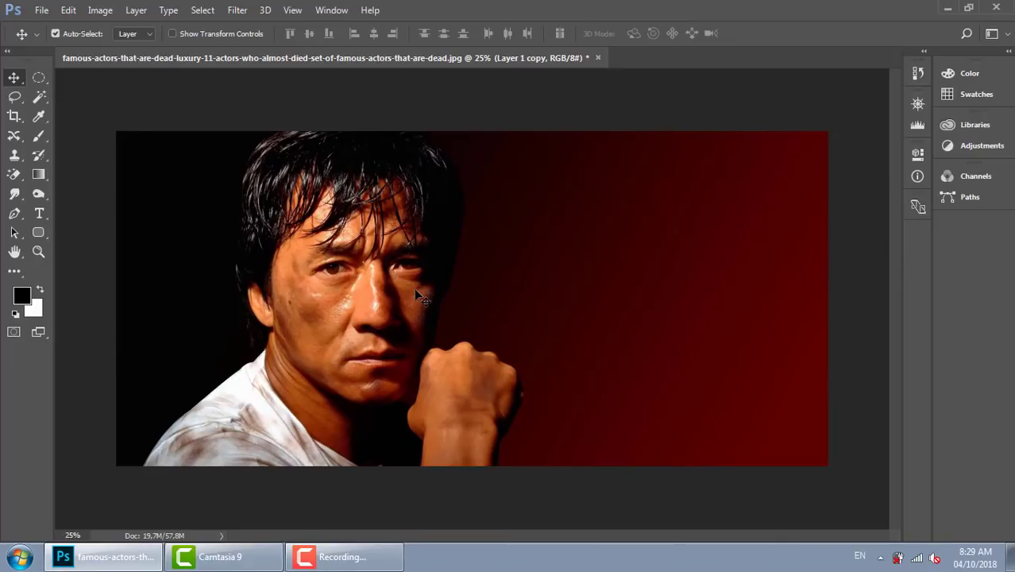
Try stretching the portrait copy wider, then undo it and commit with no size change.
key(ctrl+t)
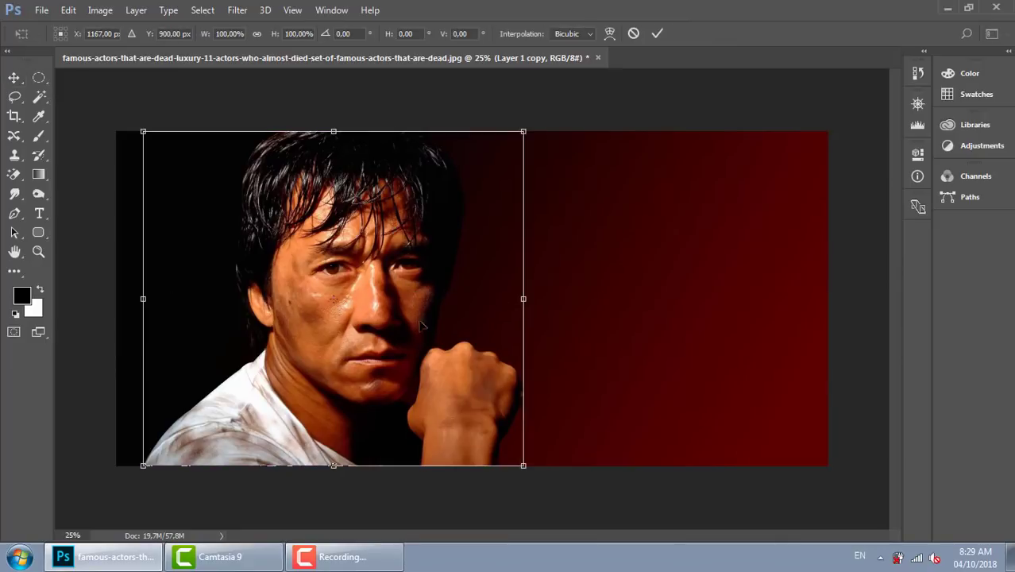
drag(523, 300, 619, 301)
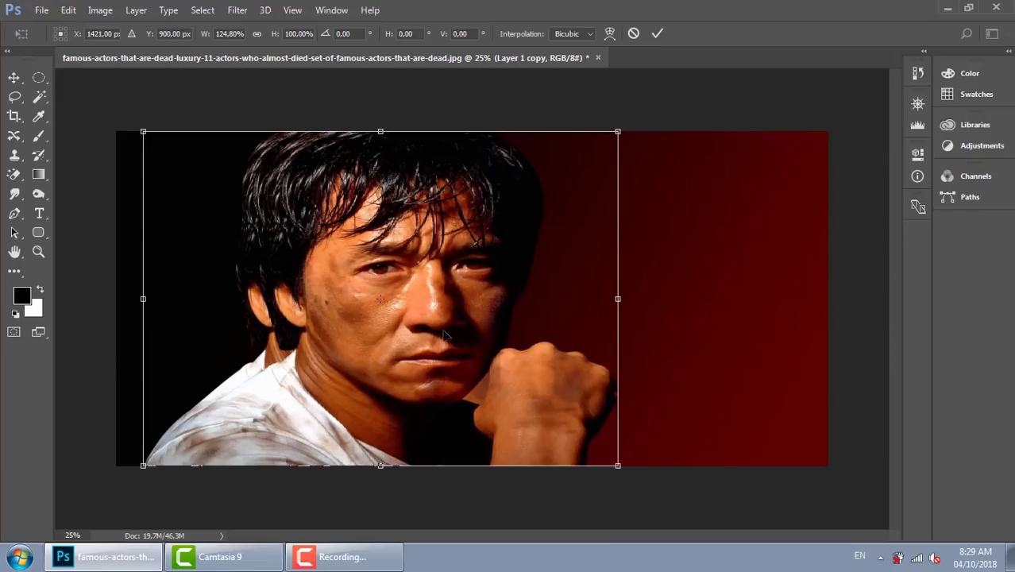
key(ctrl+z)
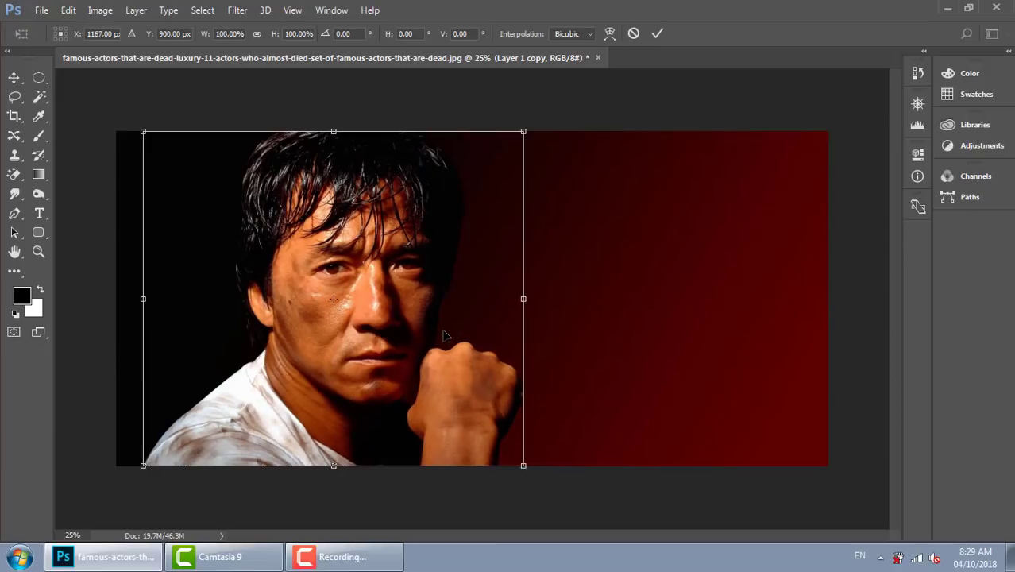
key(Return)
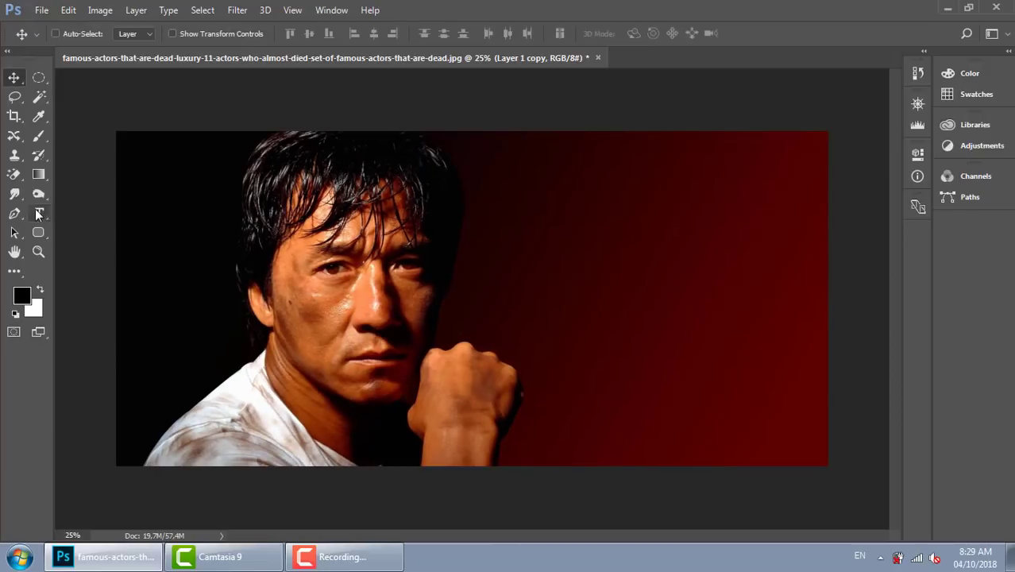
click(15, 194)
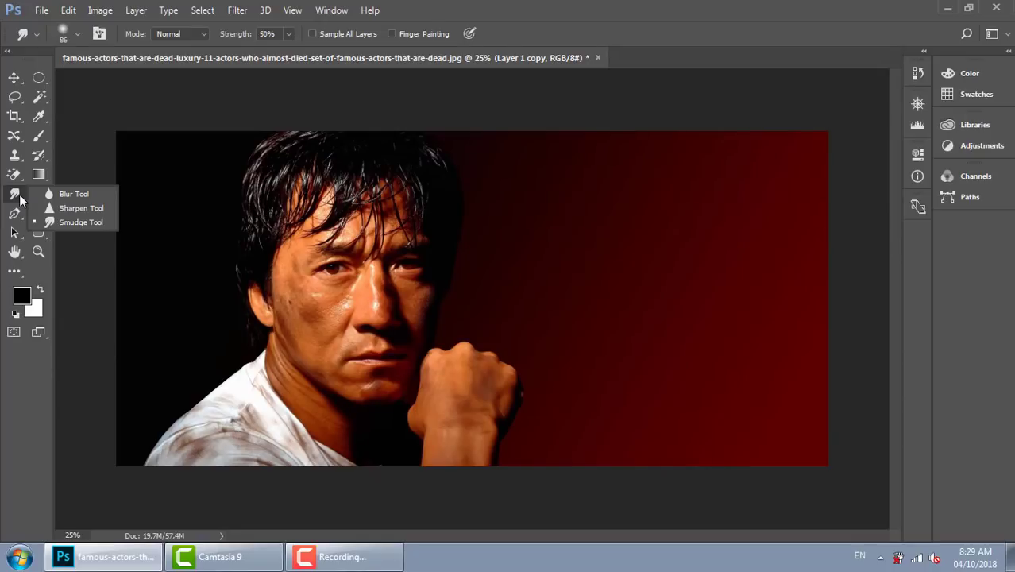
click(14, 77)
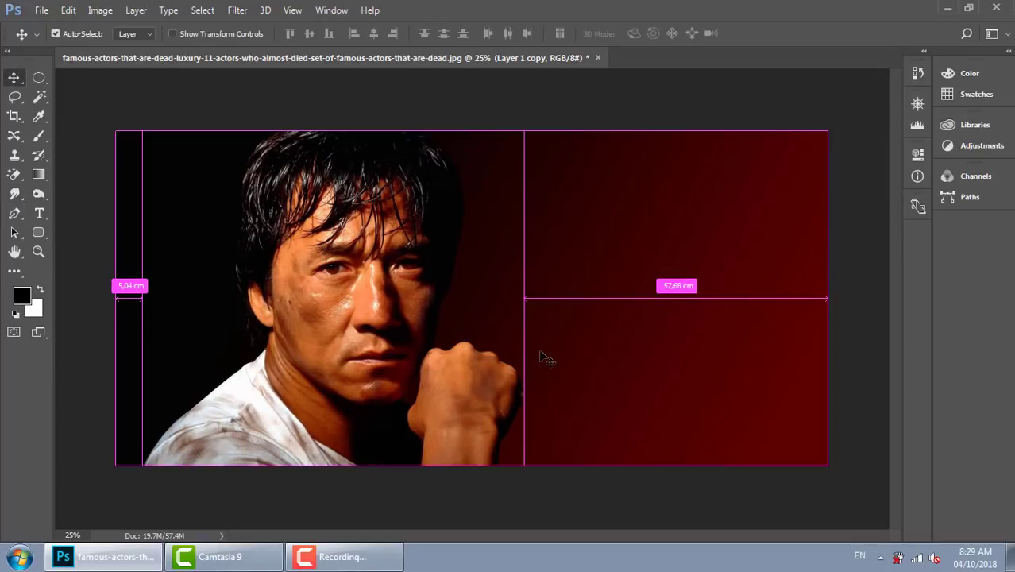
Stretch Layer 1 copy horizontally to about 108% width.
key(ctrl+t)
drag(522, 299, 555, 299)
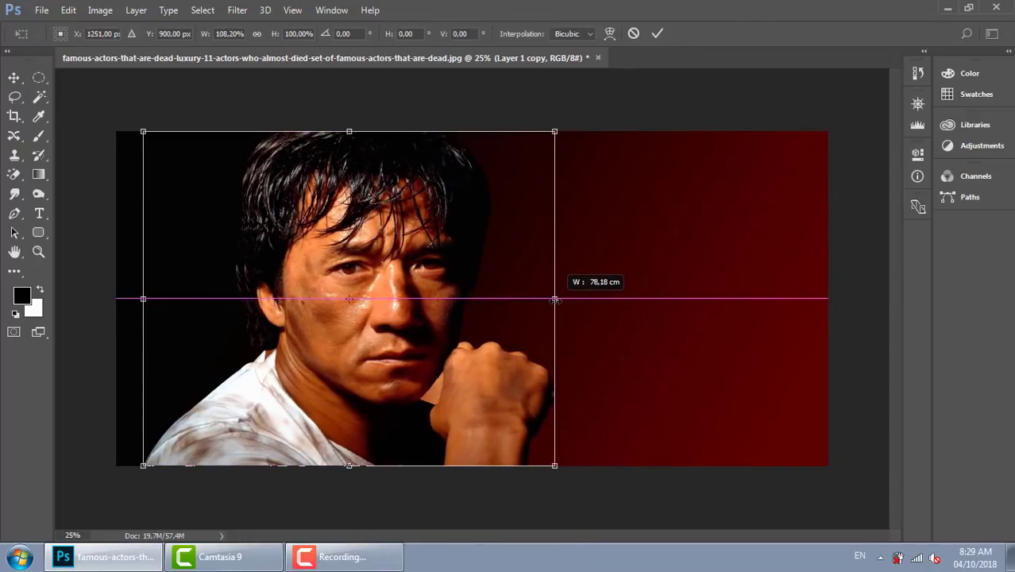
key(Return)
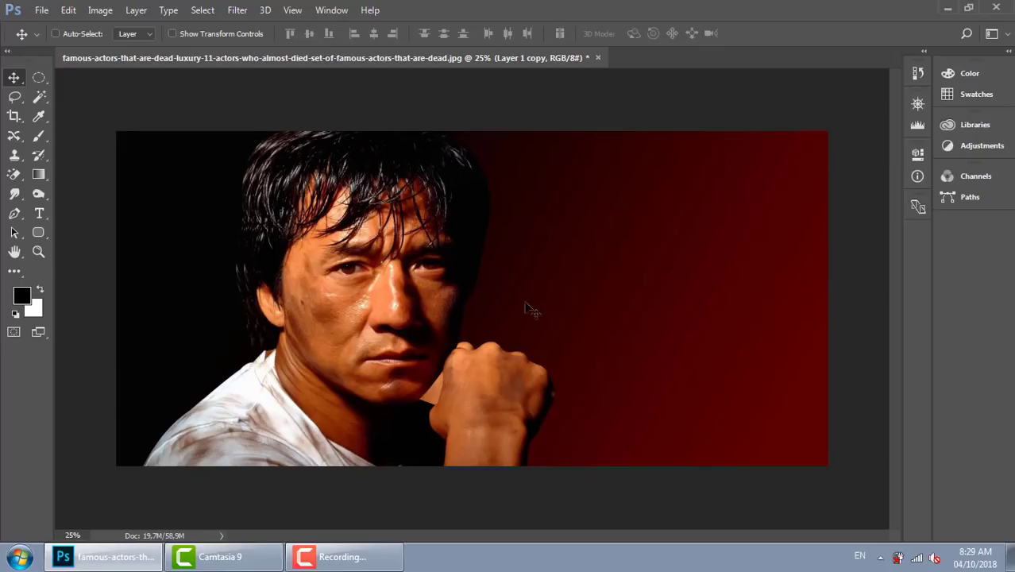
click(16, 195)
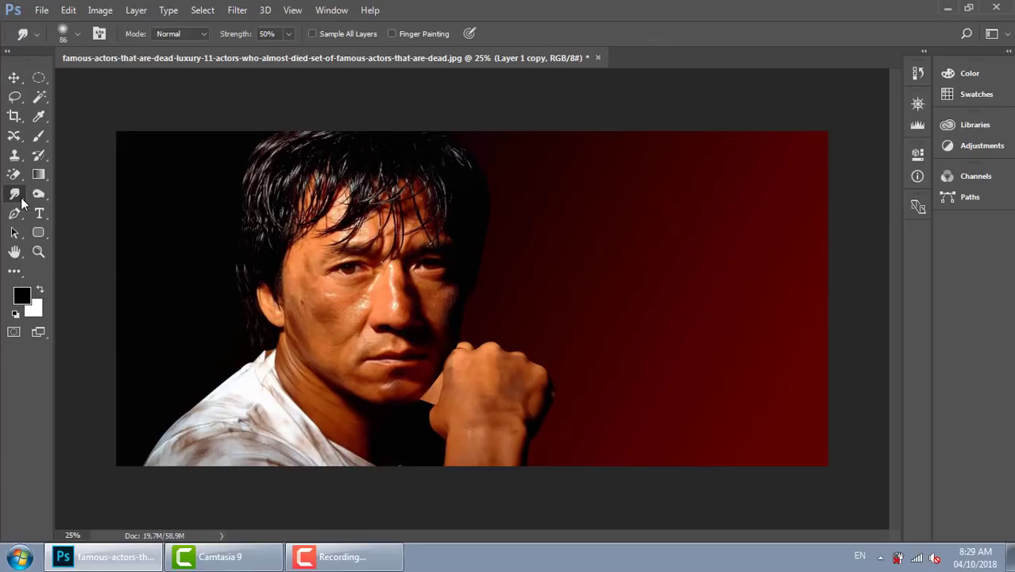
Try smudging the hair edge with an enlarged Smudge brush, then undo it.
right_click(22, 199)
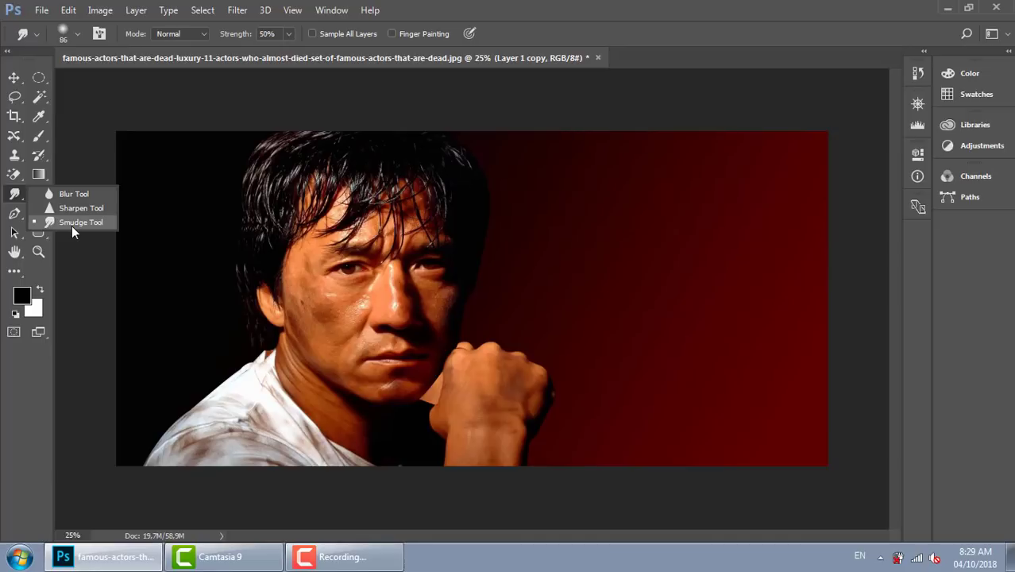
click(72, 223)
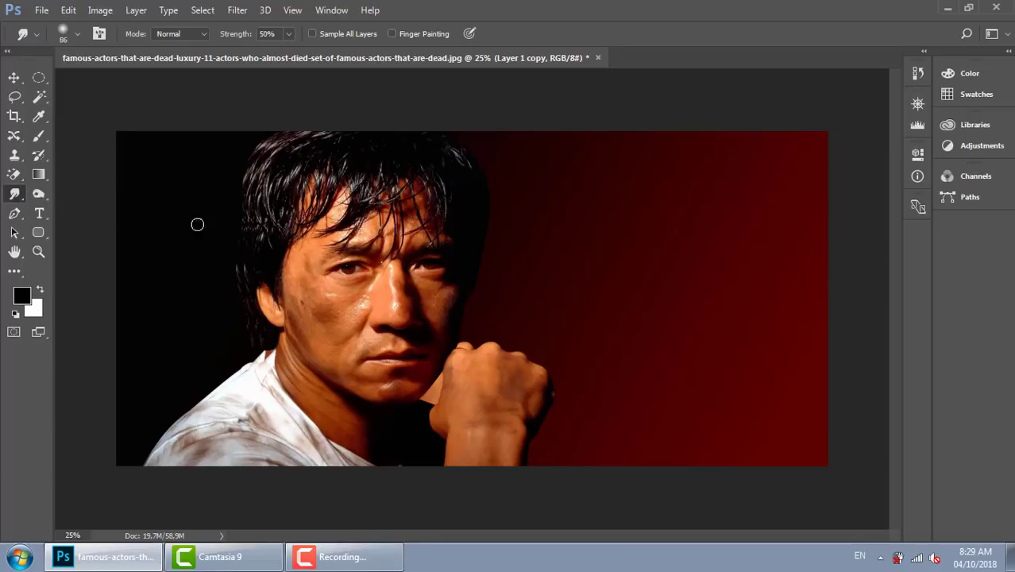
right_click(409, 222)
drag(526, 252, 568, 253)
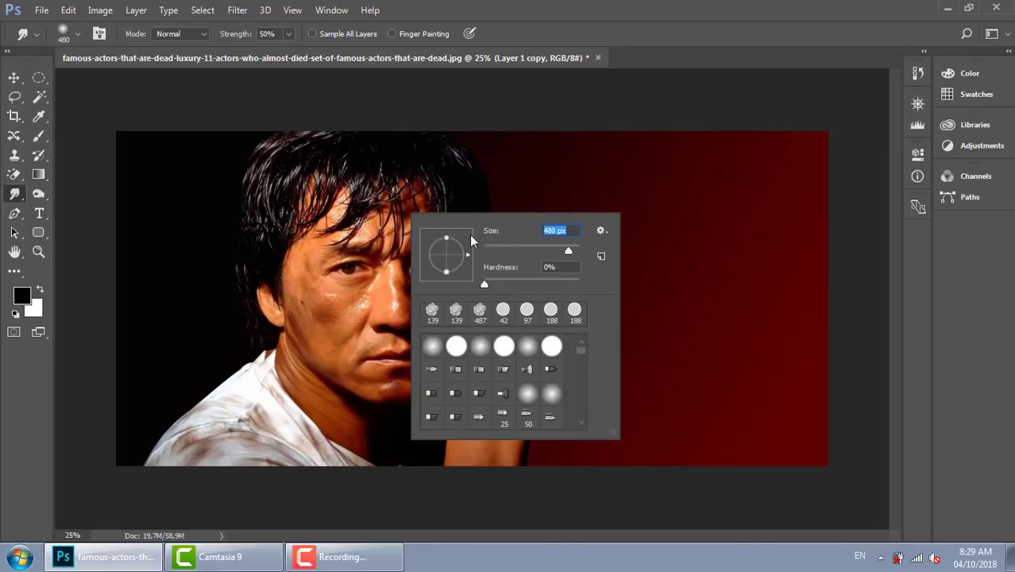
click(434, 181)
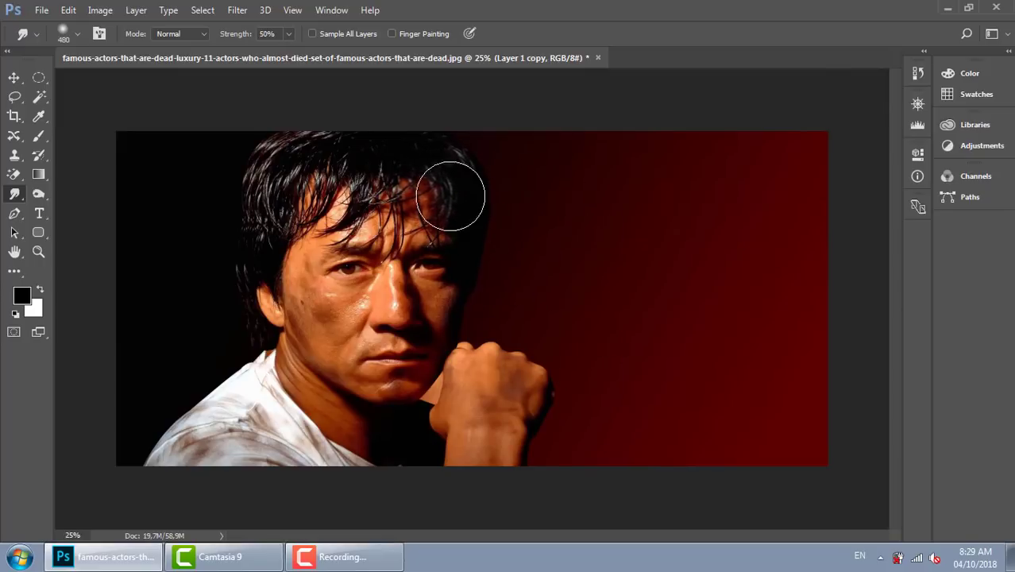
drag(447, 186, 449, 205)
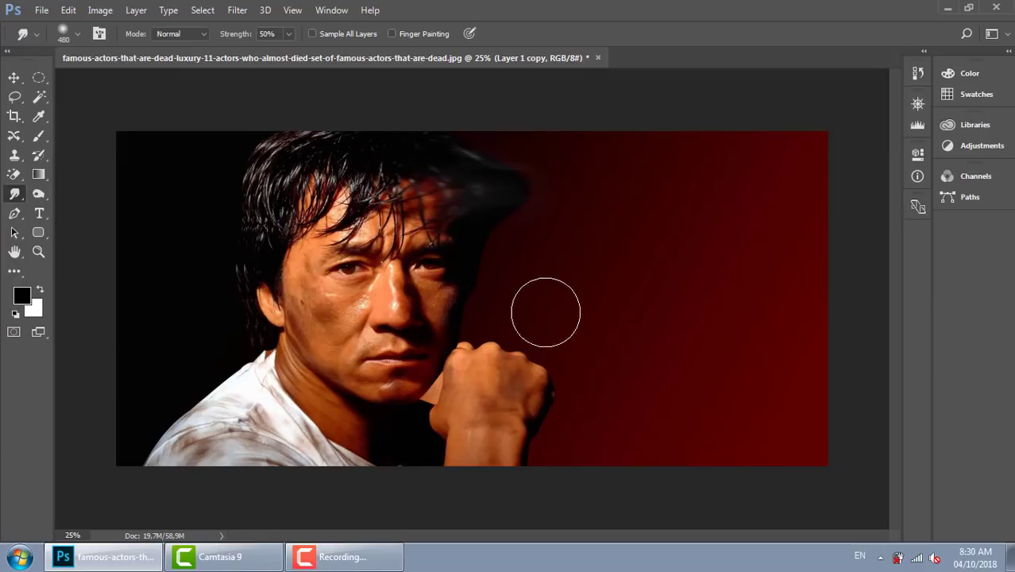
key(ctrl+z)
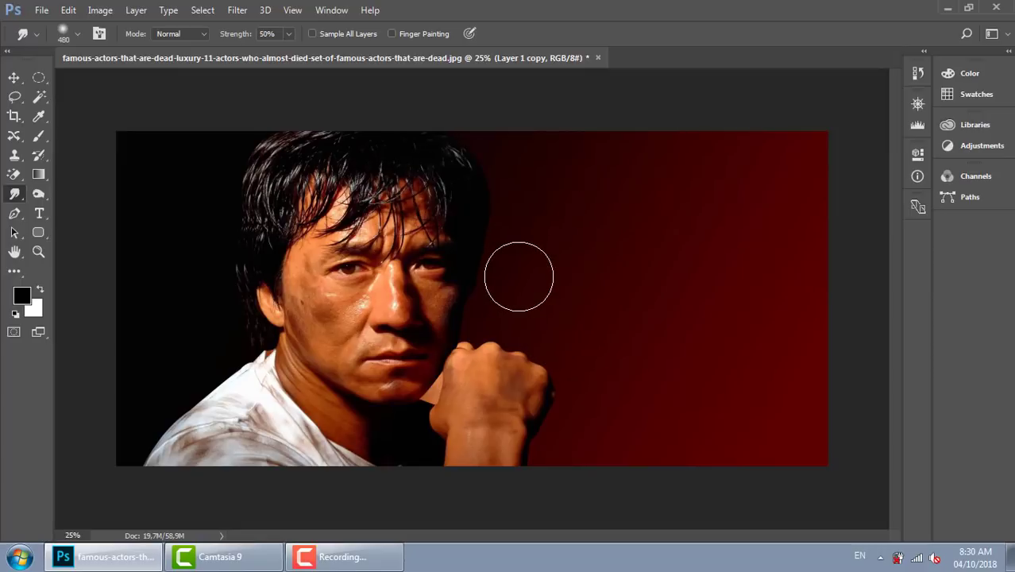
Widen Layer 1 copy to the right by about 104%.
key(ctrl+t)
drag(556, 298, 586, 298)
key(Return)
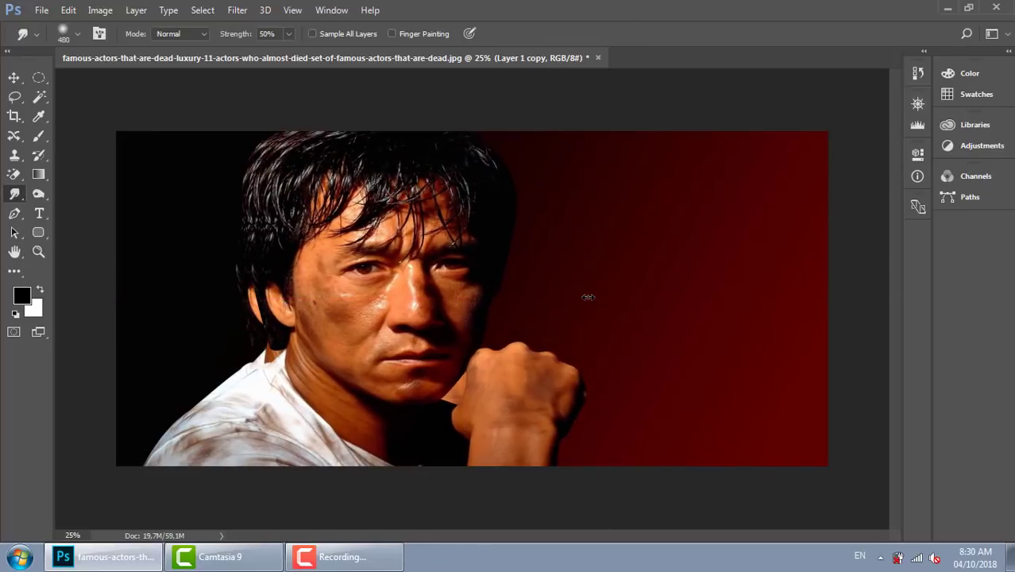
key(m)
drag(550, 443, 554, 447)
key(shift+m)
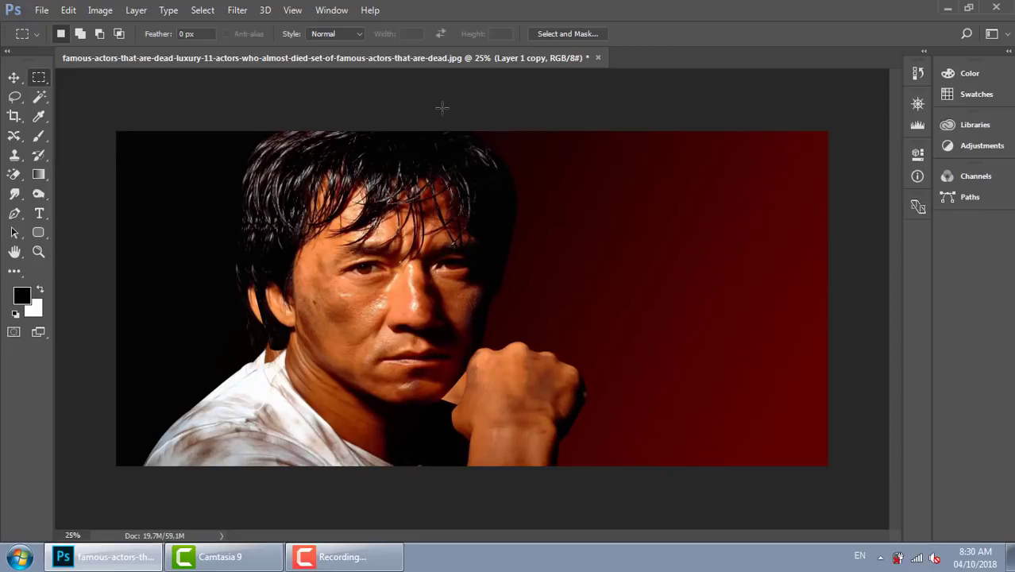
Select the face and fist and try Content-Aware Scale, then cancel it.
click(371, 110)
mouse_move(506, 403)
mouse_down()
mouse_move(523, 435)
mouse_move(514, 429)
mouse_up()
drag(324, 131, 696, 499)
drag(352, 127, 463, 325)
drag(660, 511, 665, 509)
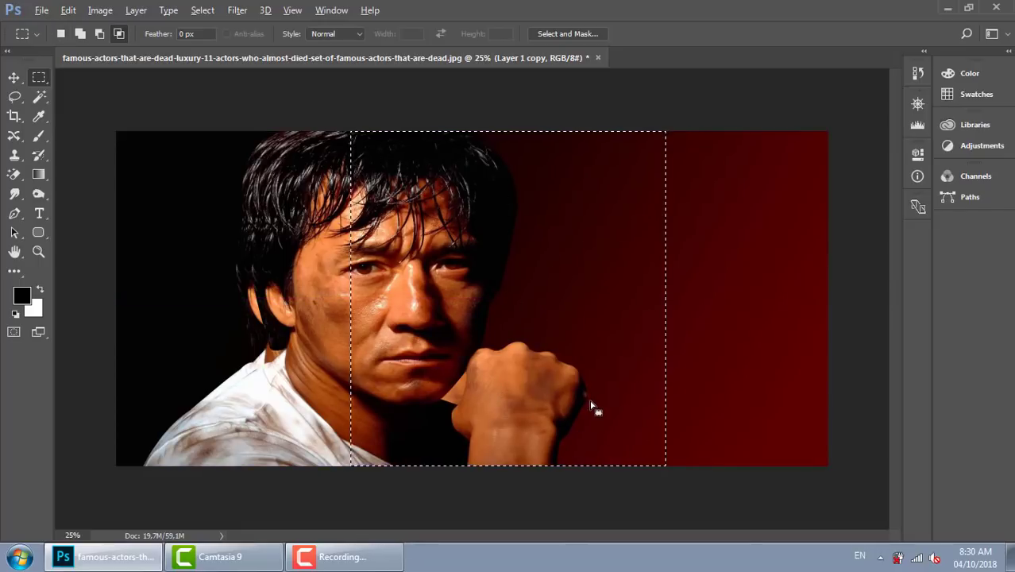
key(ctrl+alt+shift+c)
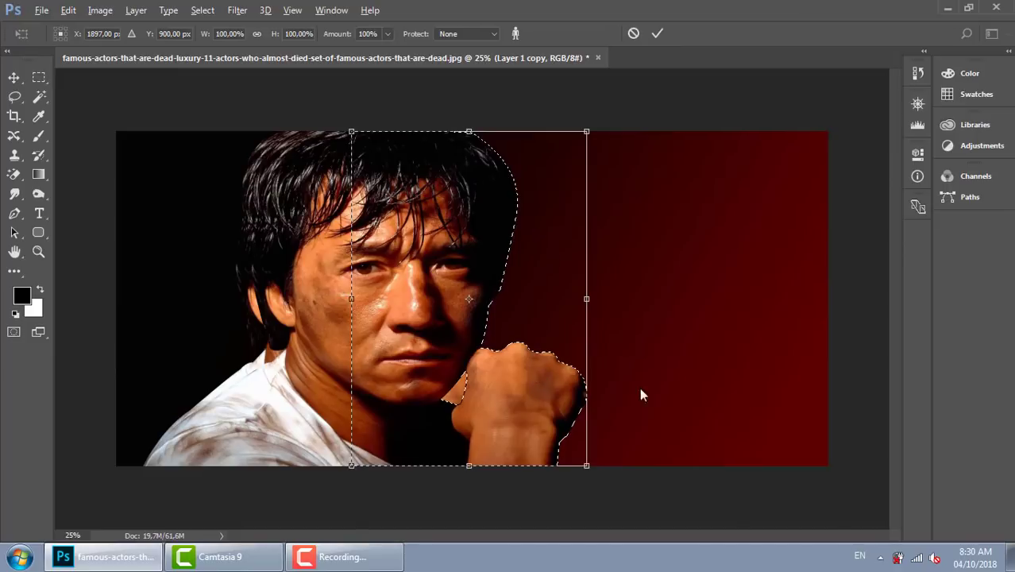
drag(587, 299, 706, 298)
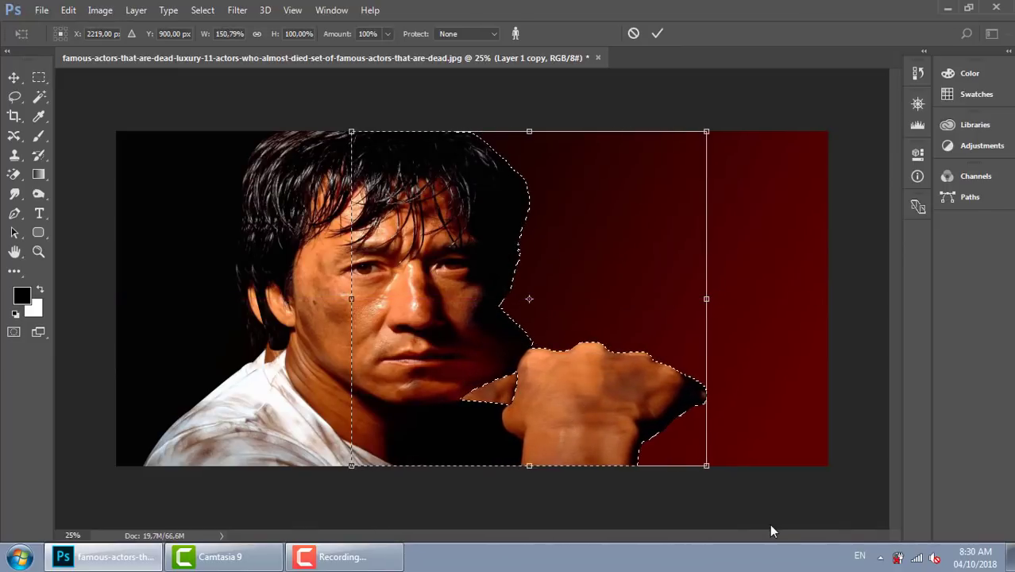
key(Escape)
Deselect and stretch Layer 1 copy to W 125.29% with Free Transform.
key(v)
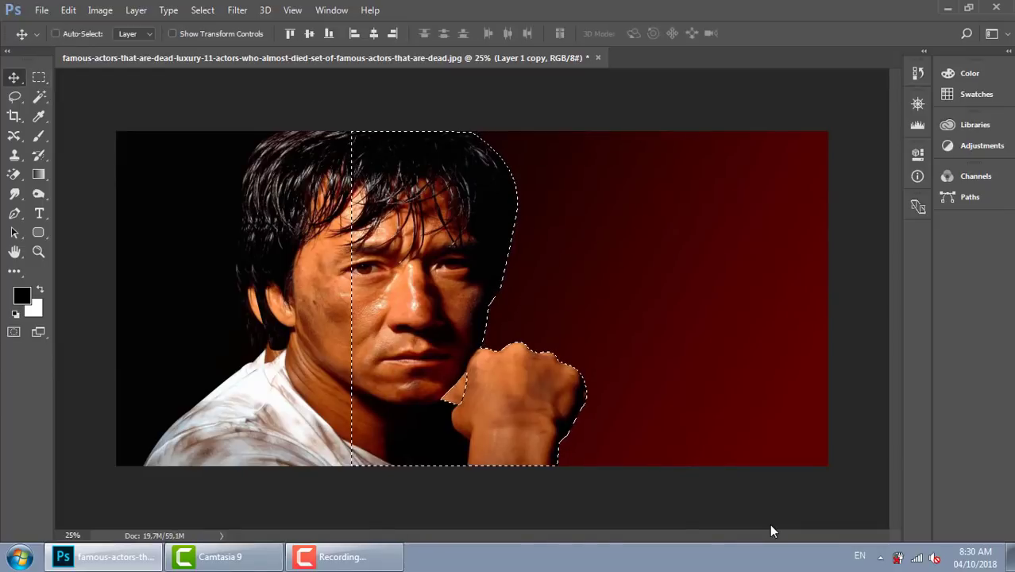
key(ctrl+d)
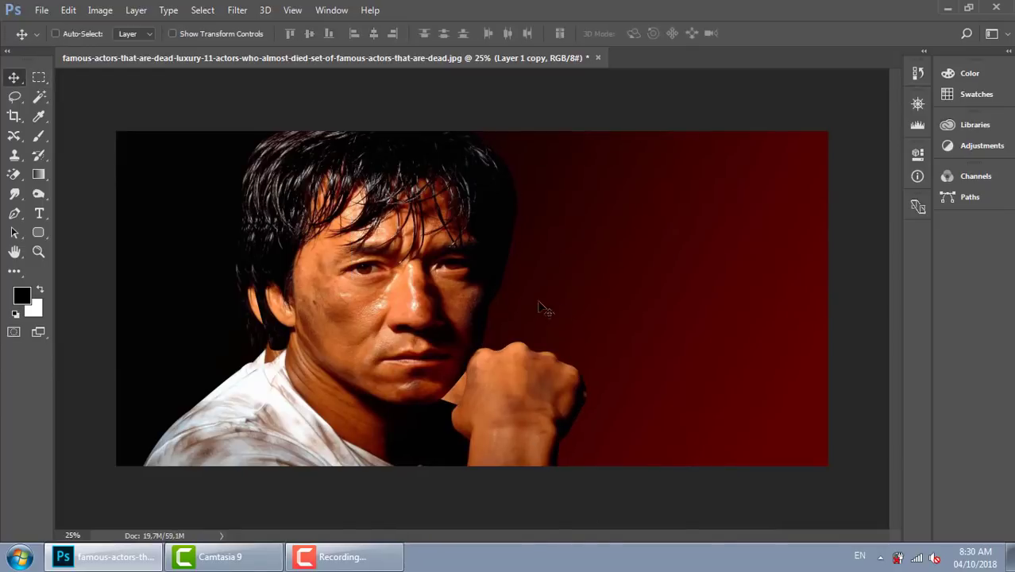
key(ctrl+t)
drag(585, 299, 699, 304)
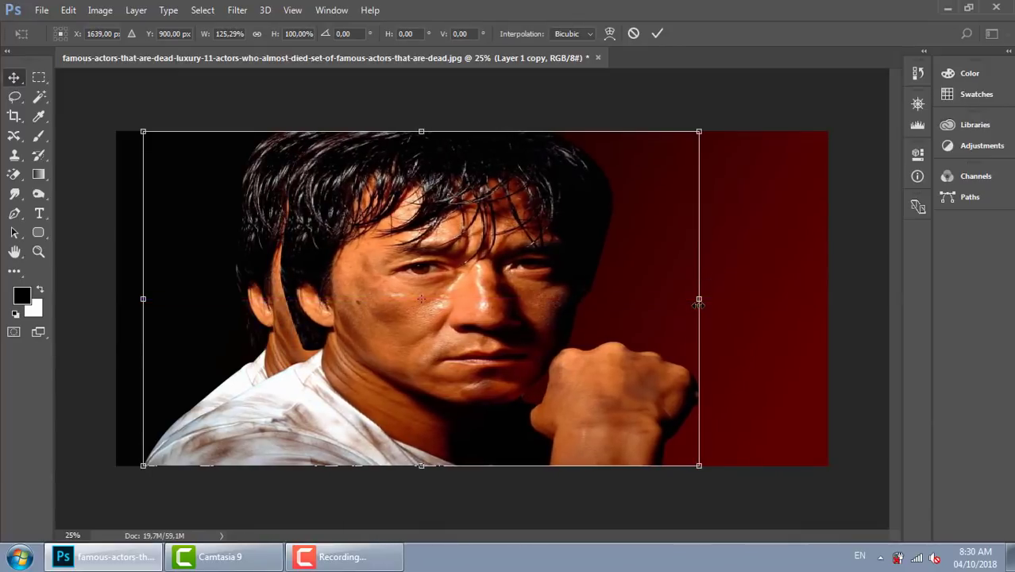
key(Return)
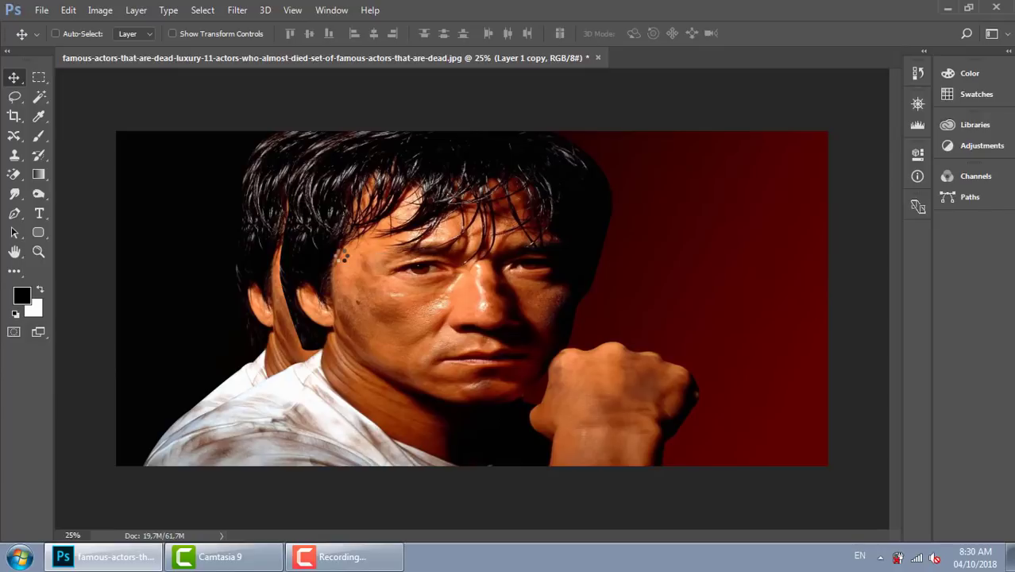
key(F5)
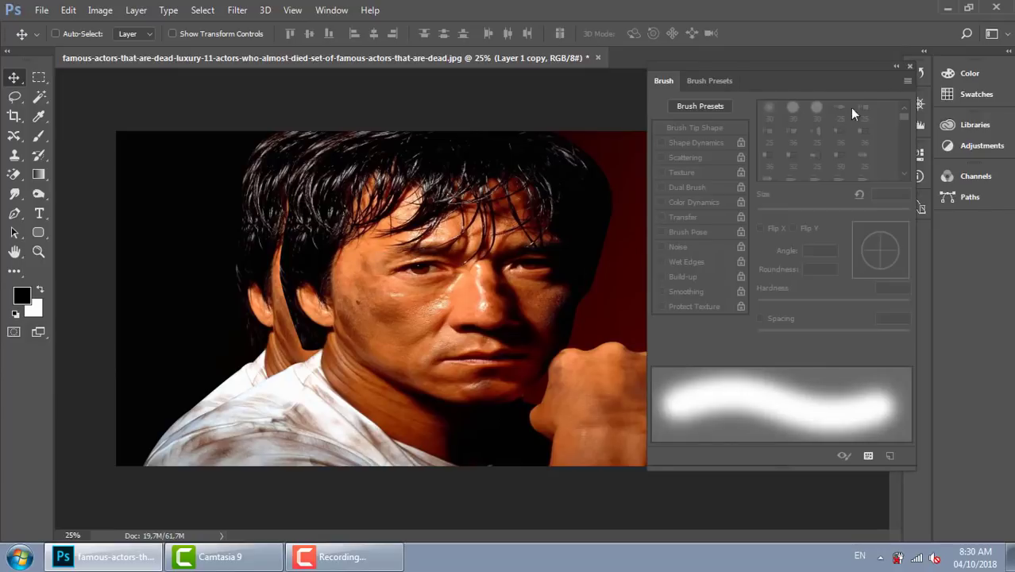
click(909, 67)
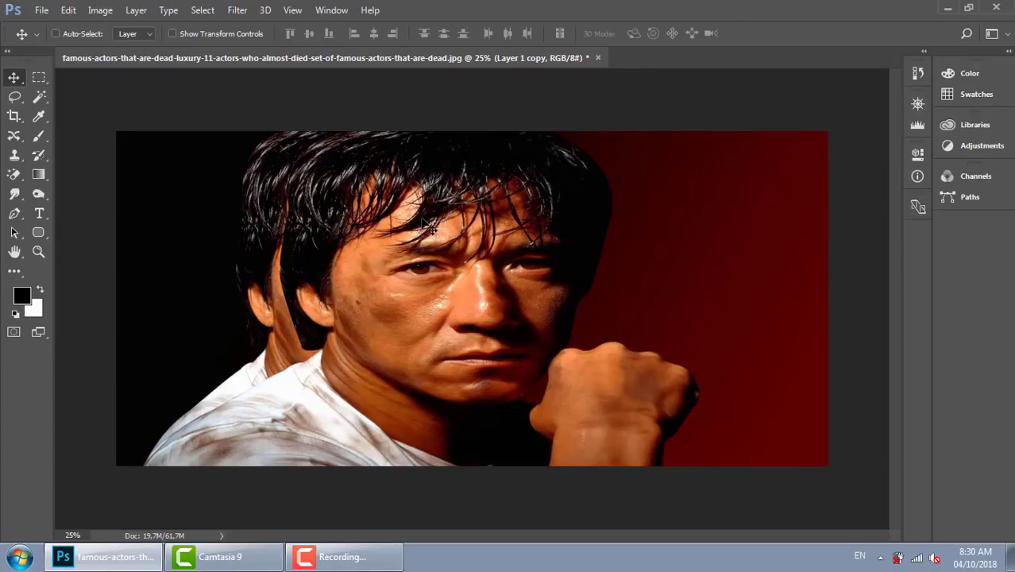
drag(421, 222, 471, 262)
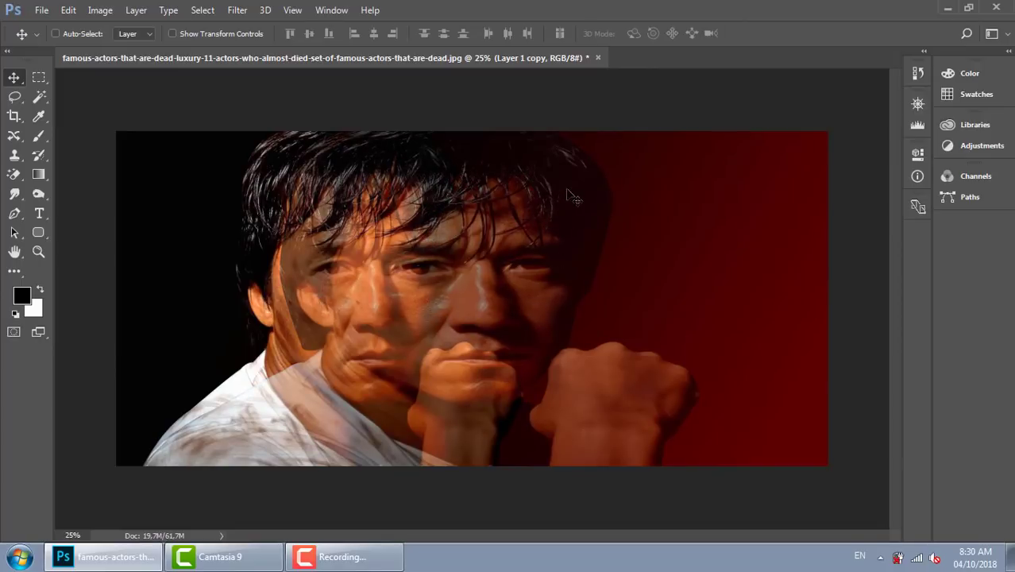
drag(563, 294, 500, 286)
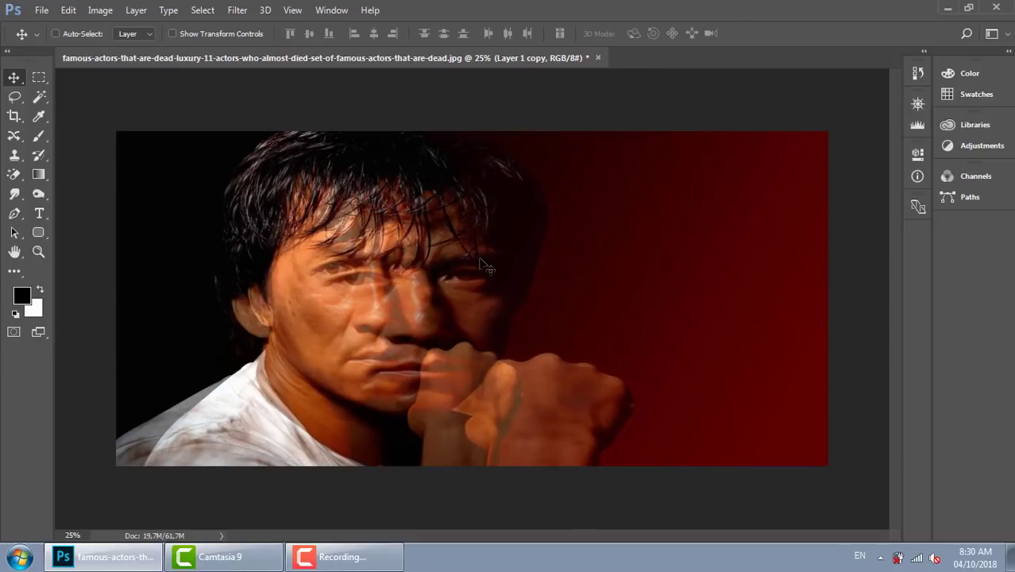
key(ctrl+z)
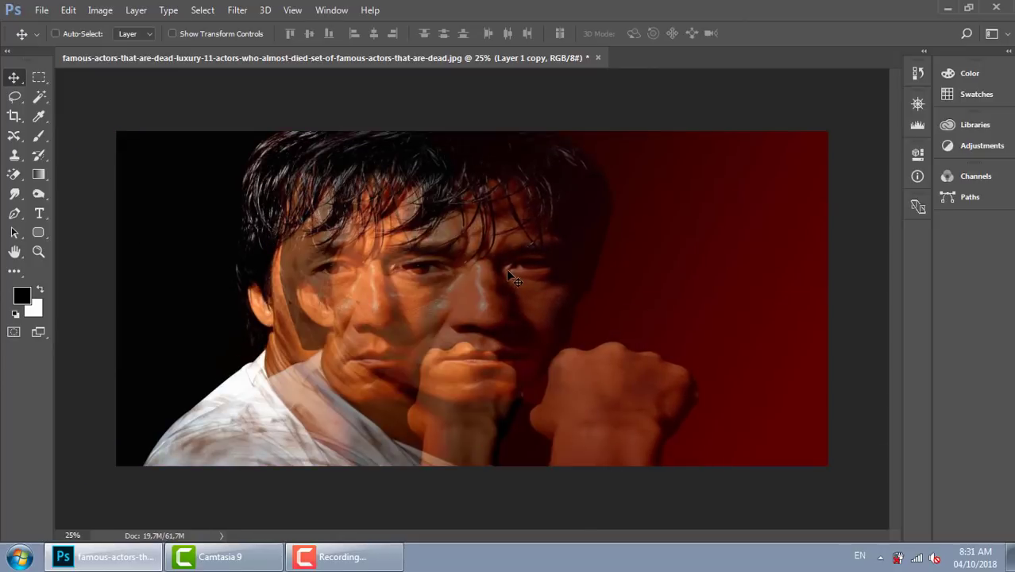
key(F7)
click(878, 174)
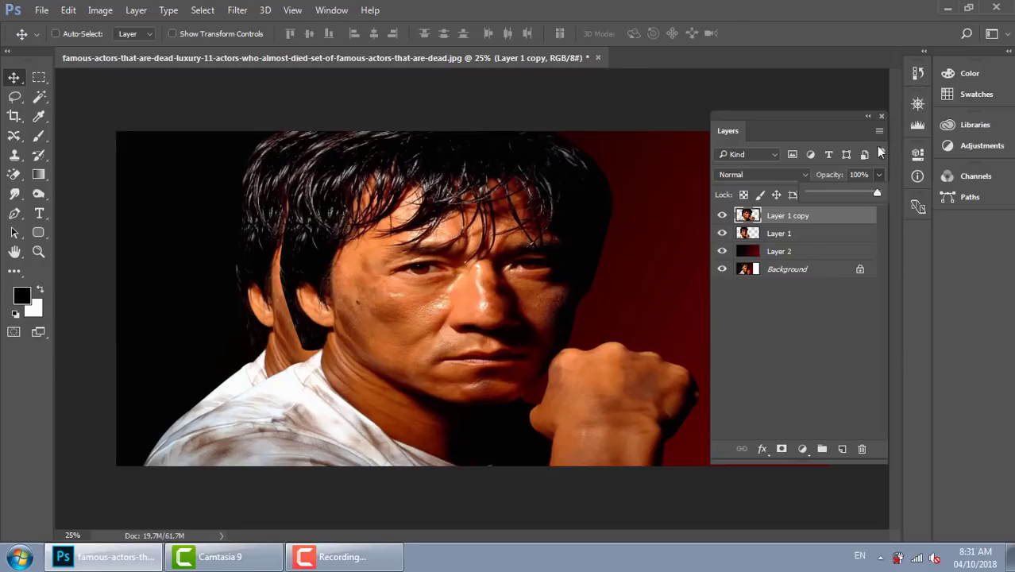
click(881, 118)
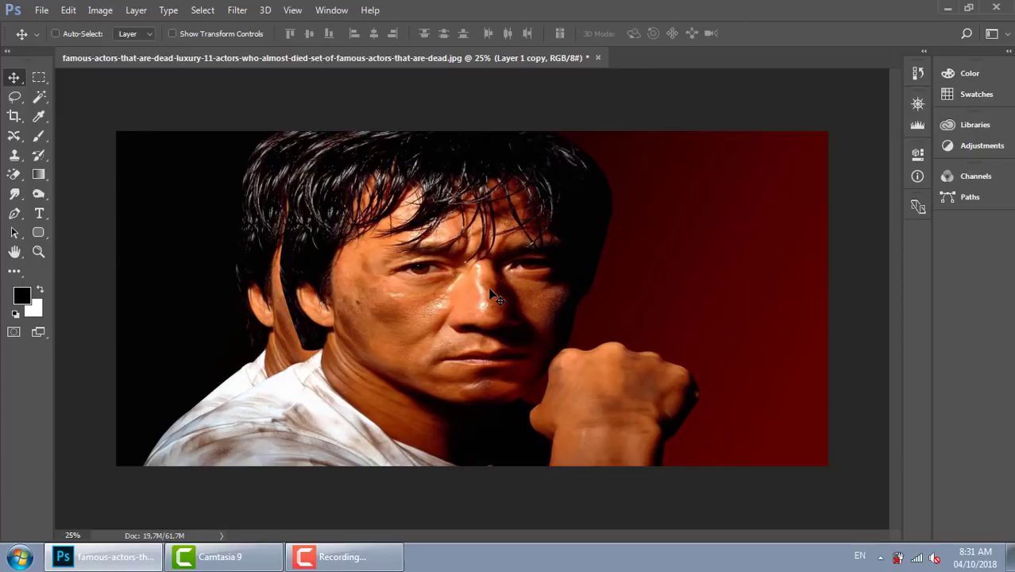
key(F5)
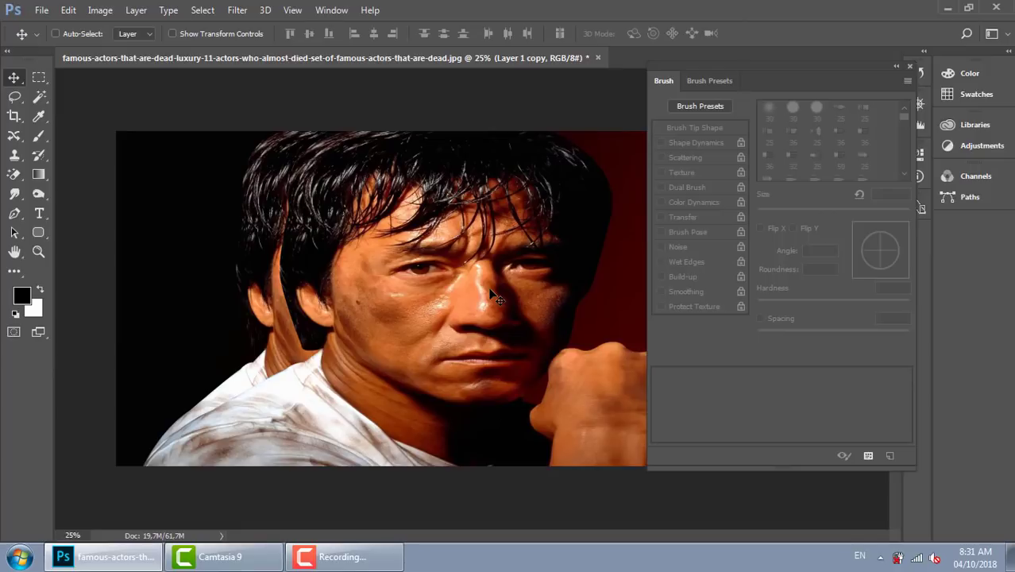
click(907, 81)
click(334, 109)
click(909, 66)
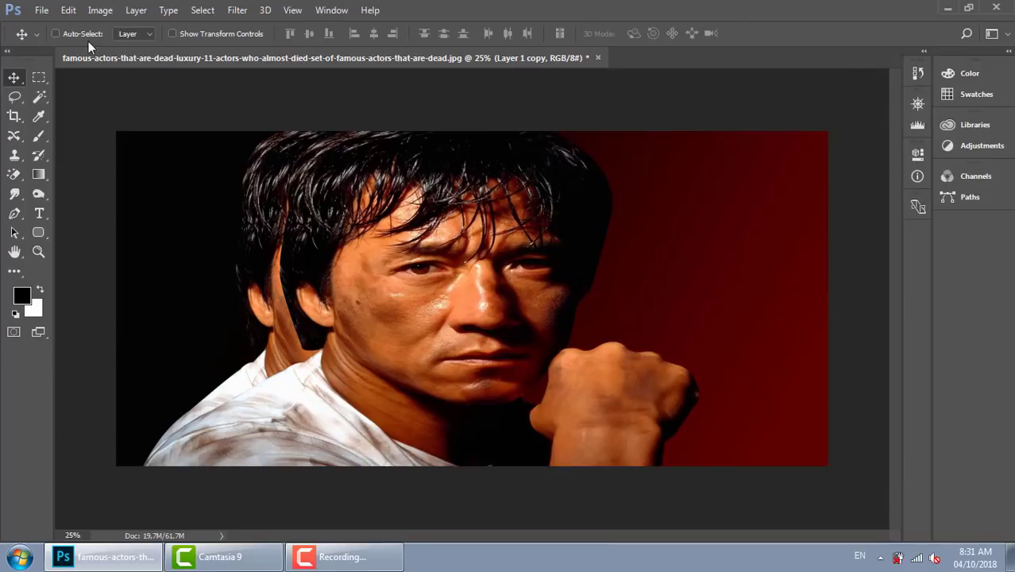
Append the Square Brushes set to the brush presets and pick the 16 px square tip.
key(b)
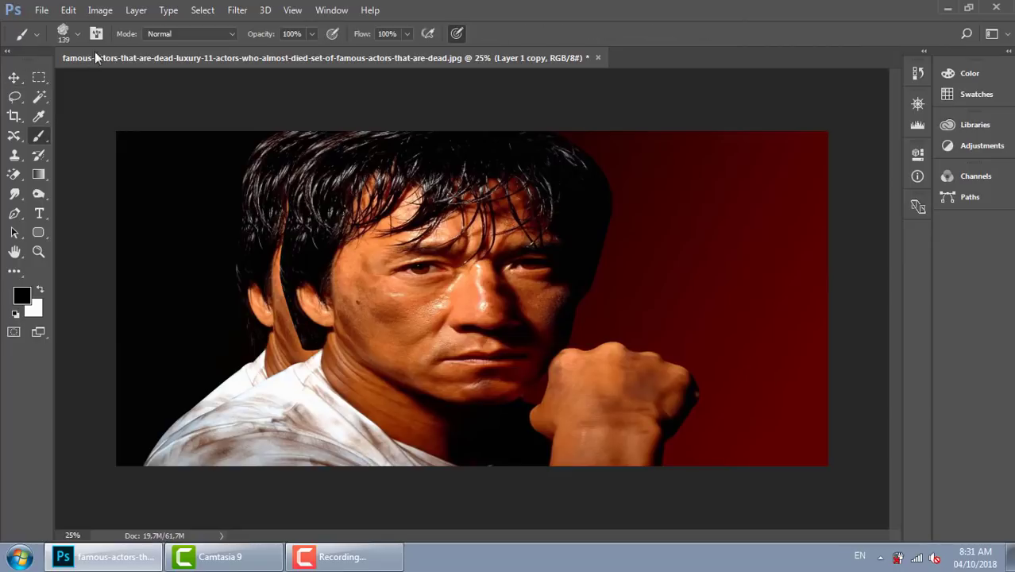
click(78, 30)
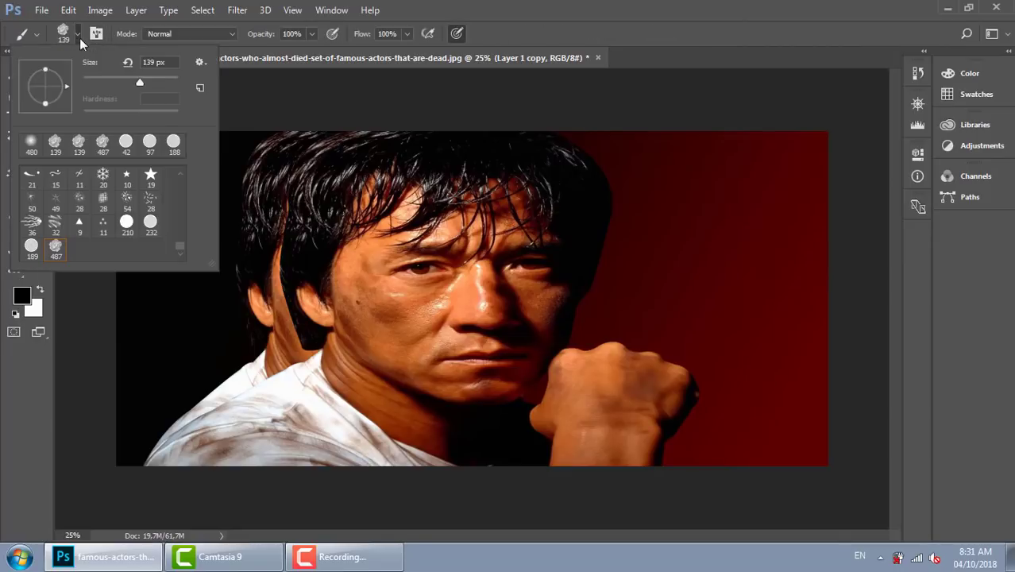
click(201, 63)
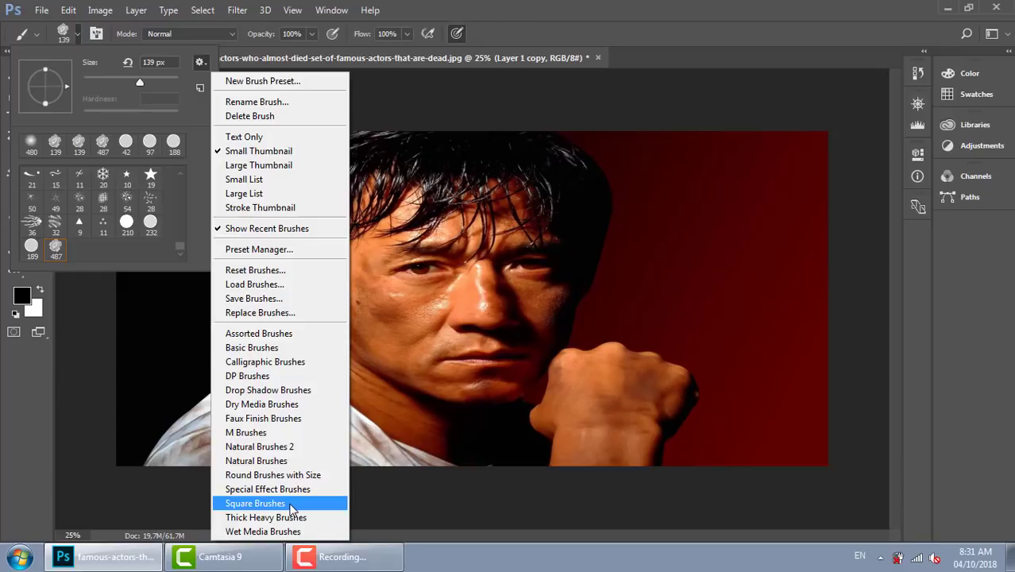
click(300, 505)
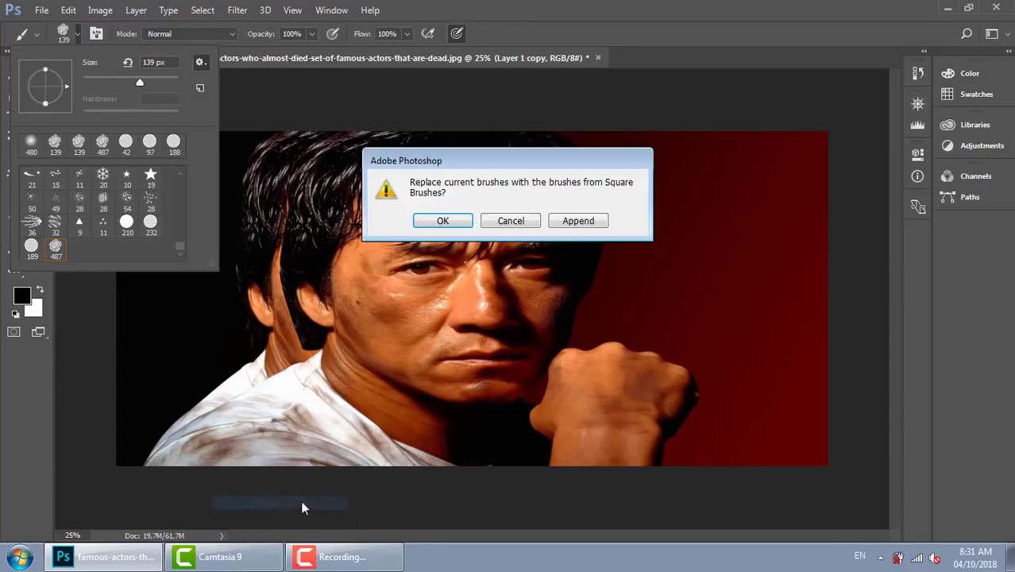
click(592, 222)
scroll(183, 251, down, 2)
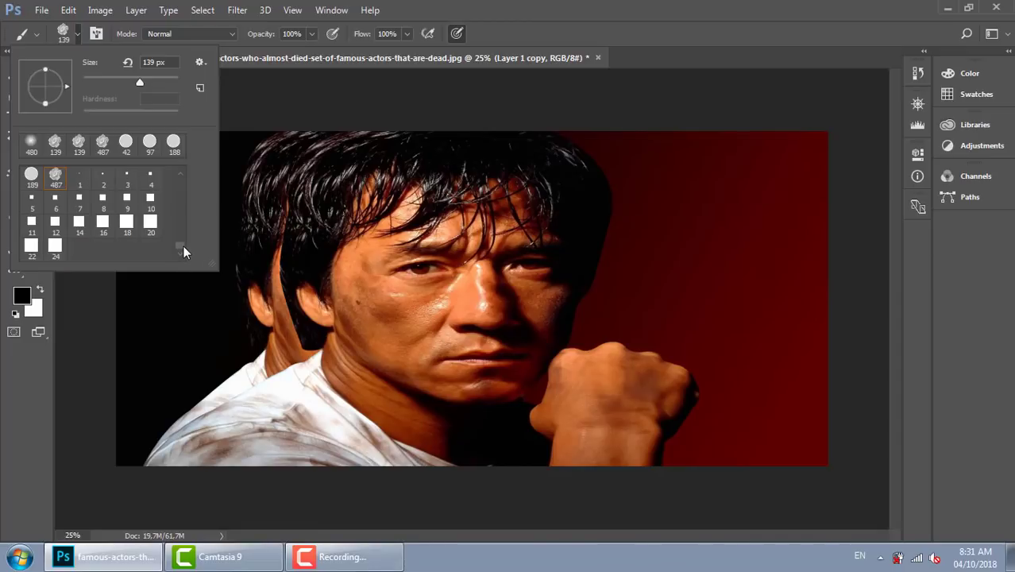
double_click(98, 222)
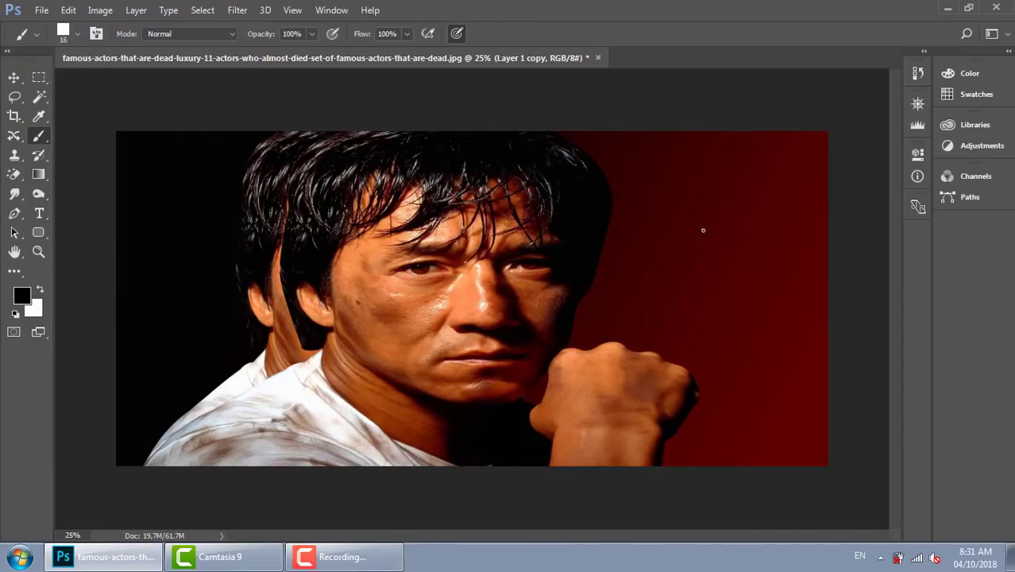
Set white as paint colour, pick the 24 px square brush, and undo test dabs.
key(x)
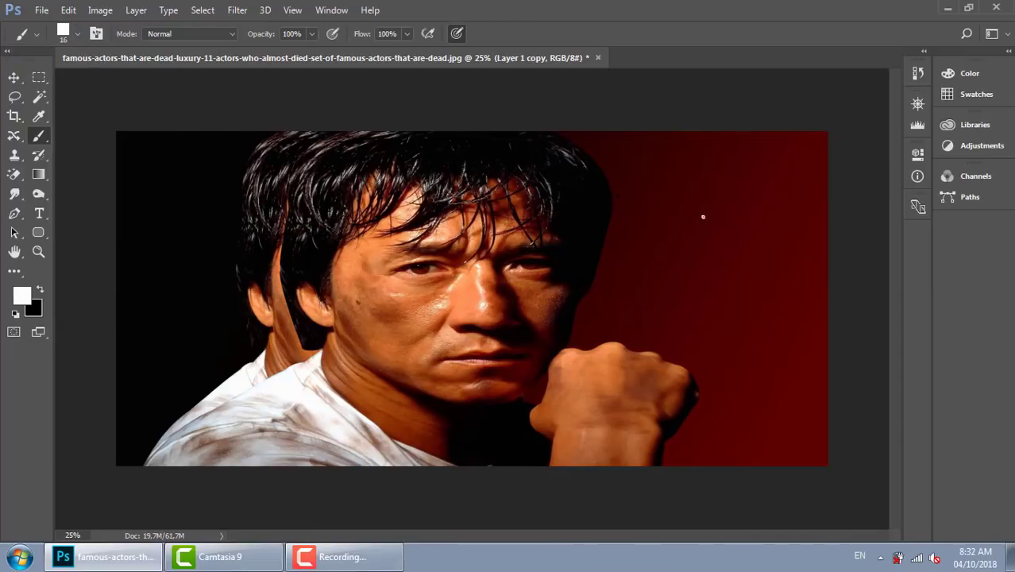
key(ctrl+alt+z)
key(ctrl+alt+z)
click(77, 34)
click(54, 245)
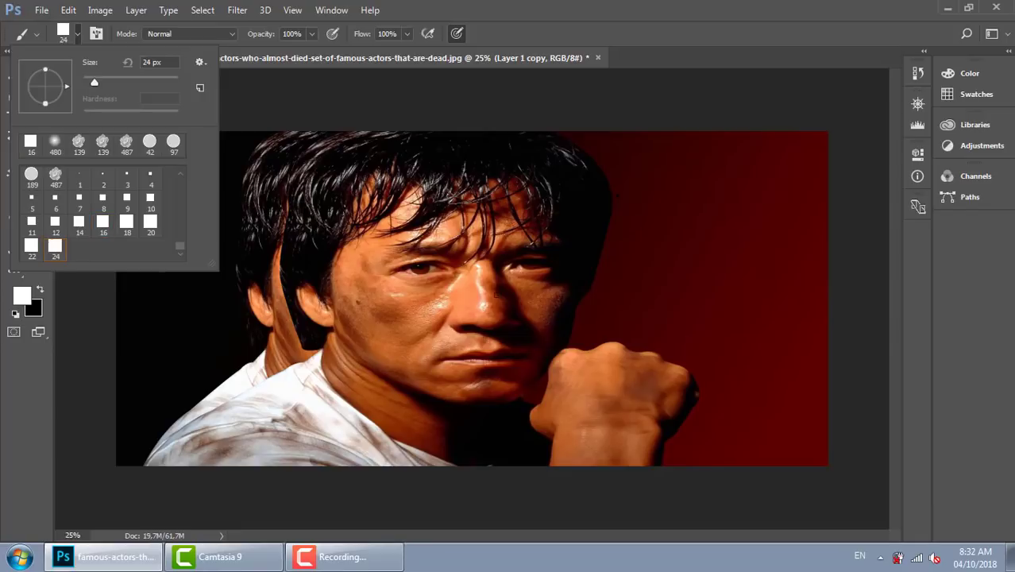
click(649, 250)
click(788, 242)
key(ctrl+alt+z)
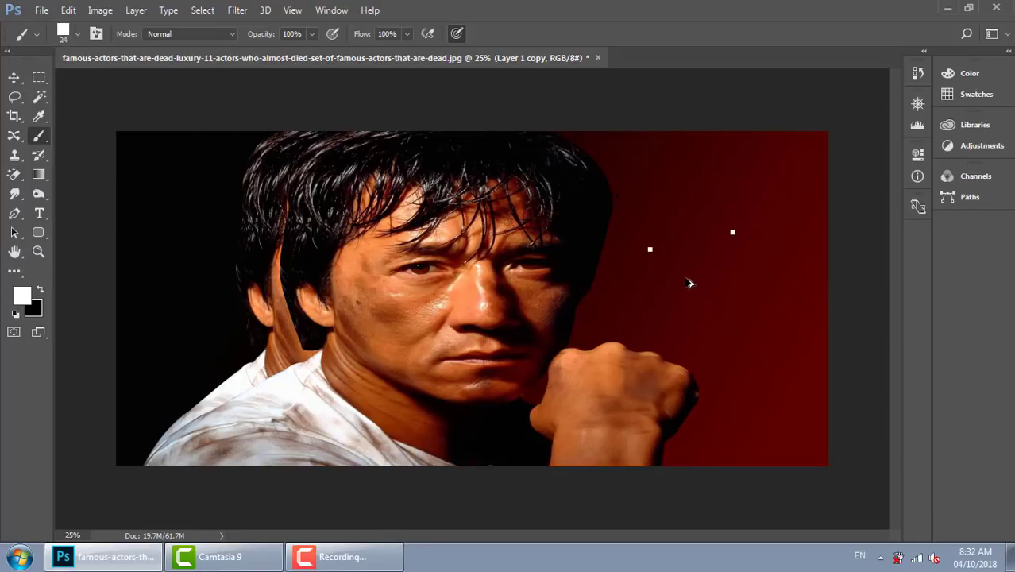
key(ctrl+alt+z)
key(ctrl+alt+z)
Stamp four white test squares on the red background, then undo them.
right_click(635, 217)
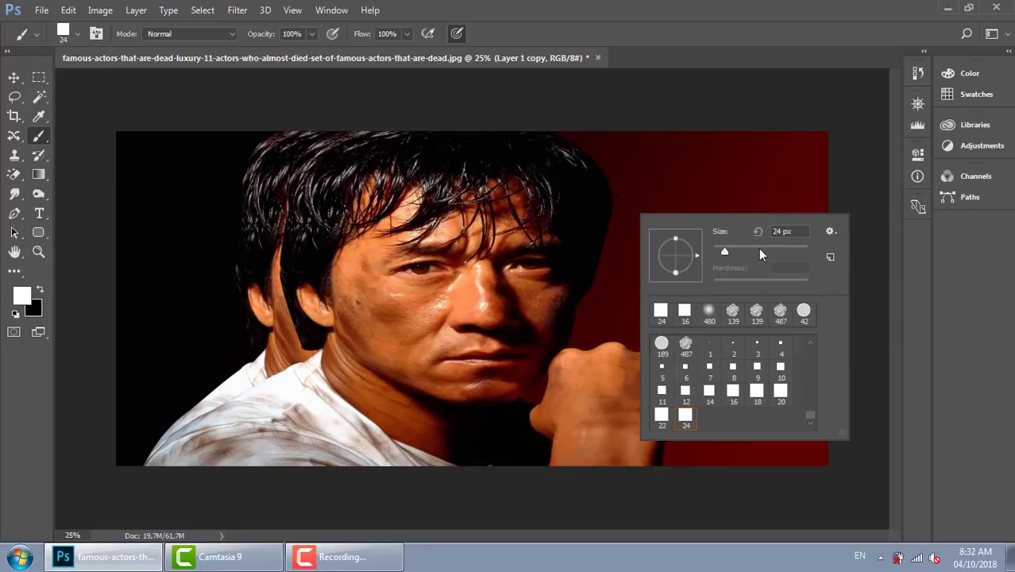
click(648, 188)
click(727, 197)
click(671, 274)
click(580, 290)
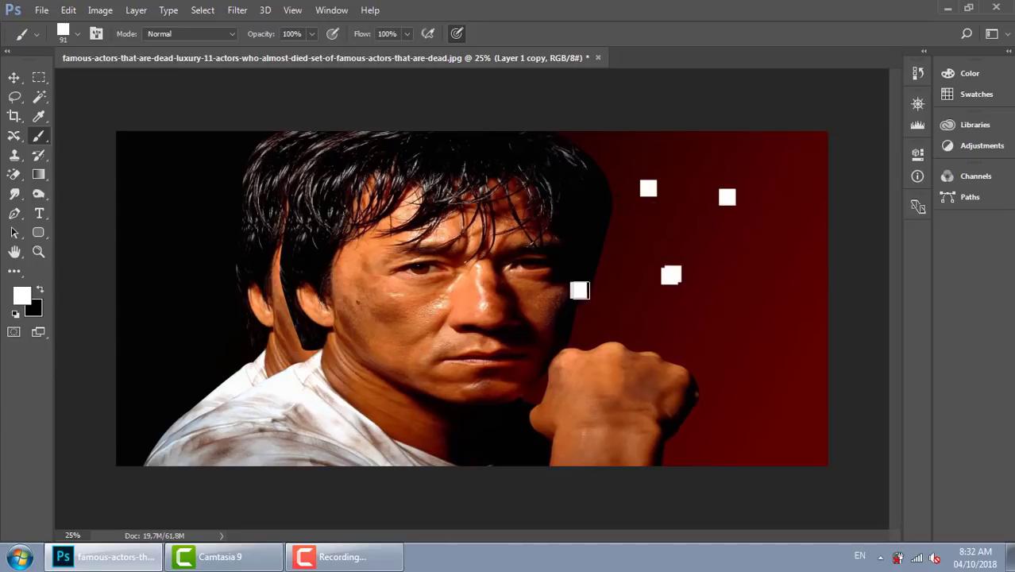
key(ctrl+alt+z)
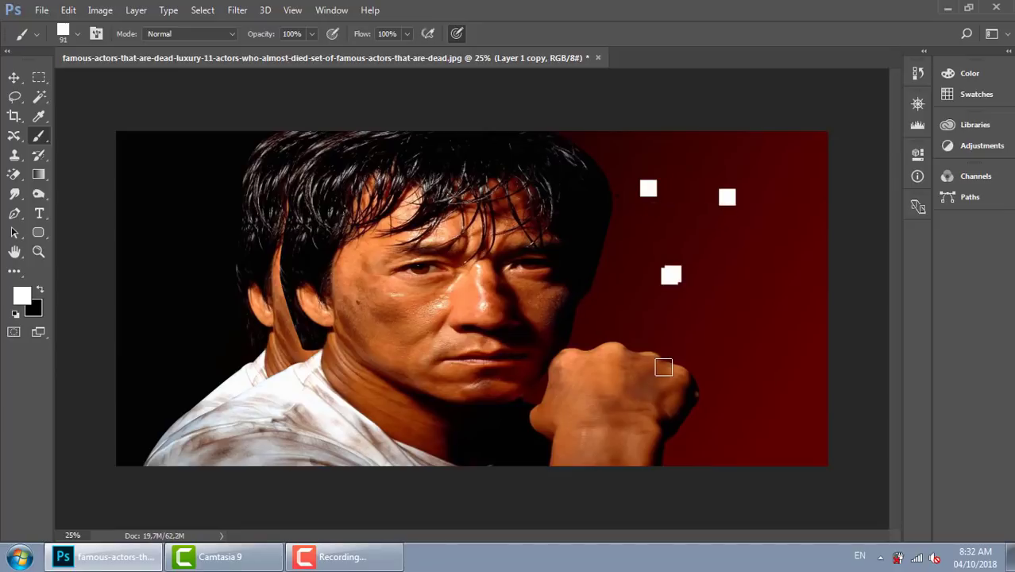
key(ctrl+alt+z)
key(ctrl+alt+z)
key(ctrl+alt+z)
Shrink the square brush from 91 px to 56 px.
right_click(638, 204)
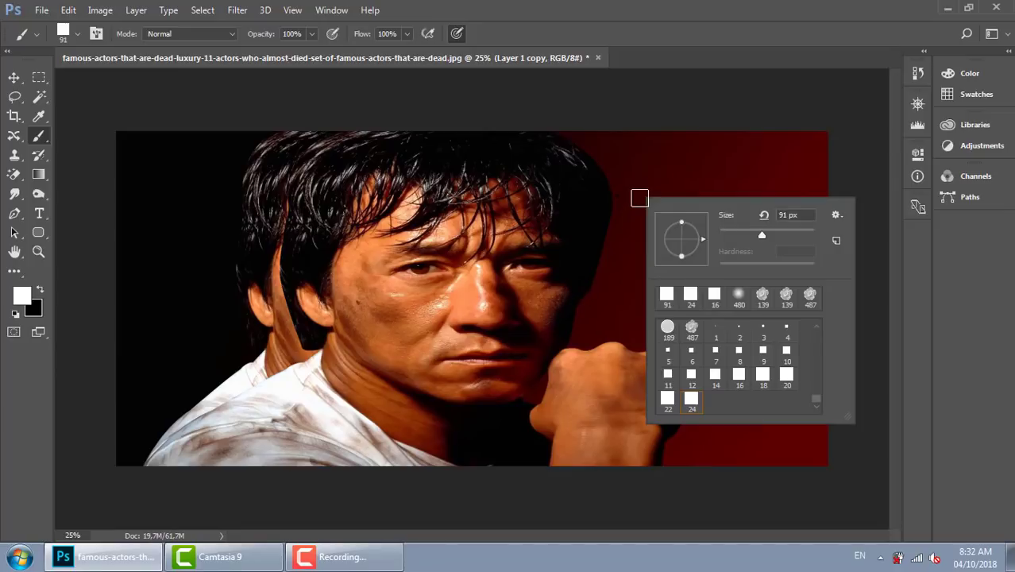
drag(758, 236, 746, 234)
click(702, 115)
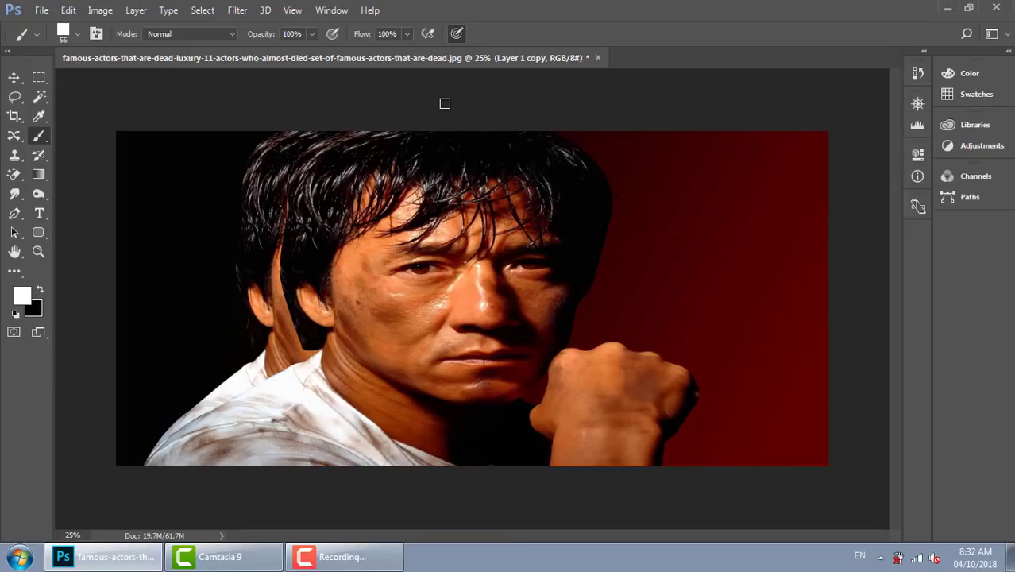
Give the square brush 131% spacing plus 100% Size Jitter and Angle Jitter.
key(F5)
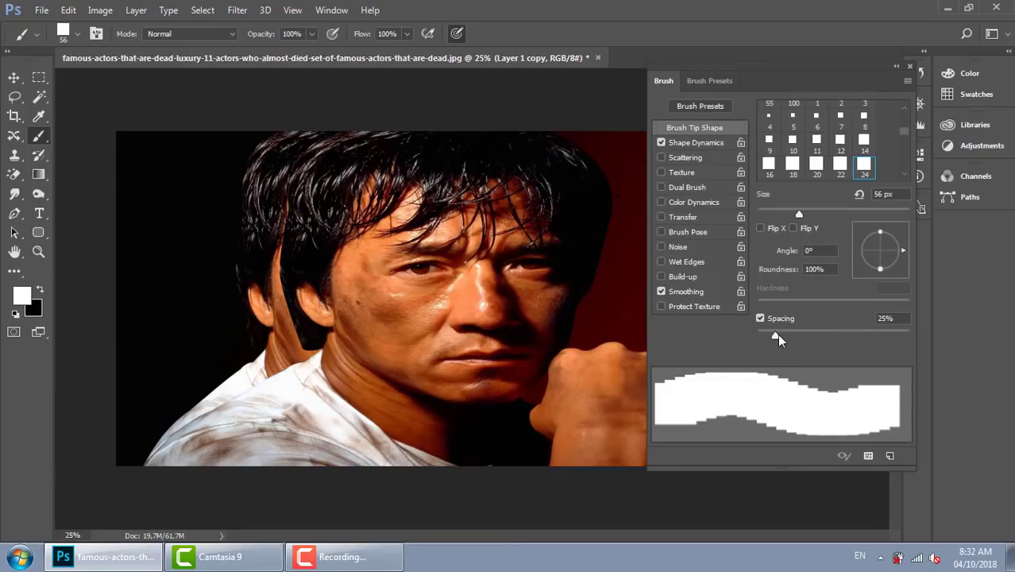
drag(775, 335, 845, 334)
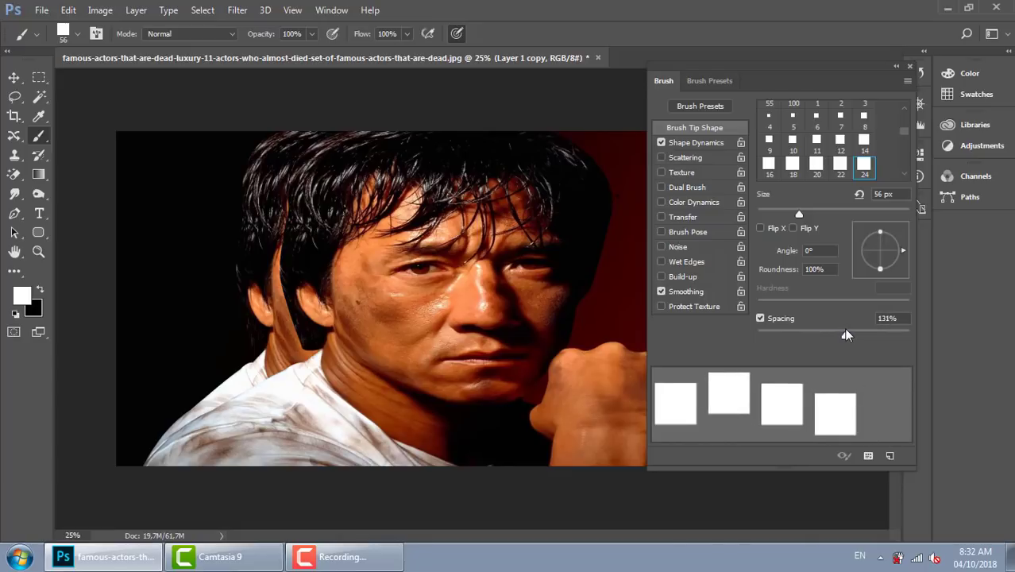
click(699, 143)
drag(759, 123, 912, 125)
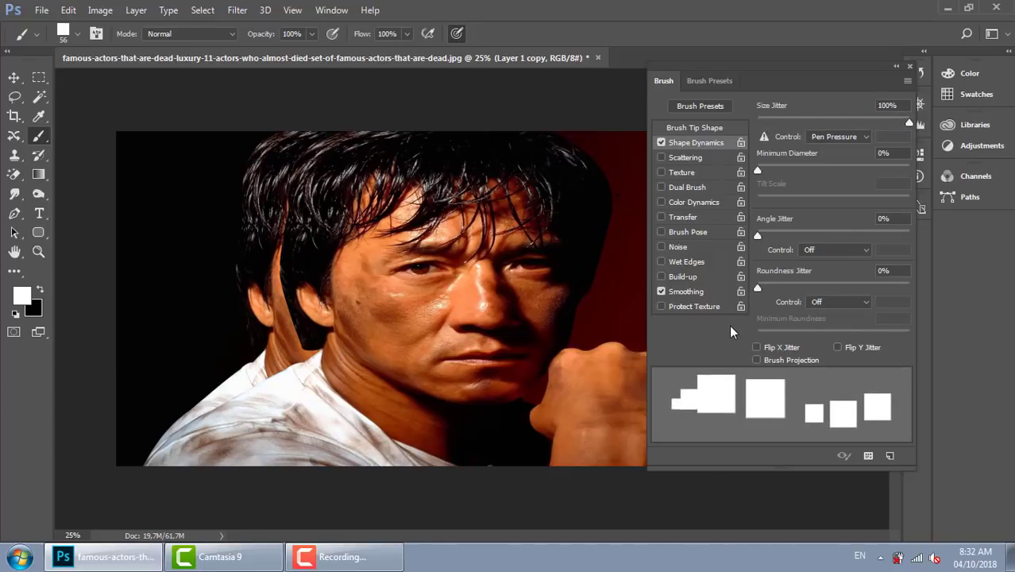
drag(758, 234, 913, 232)
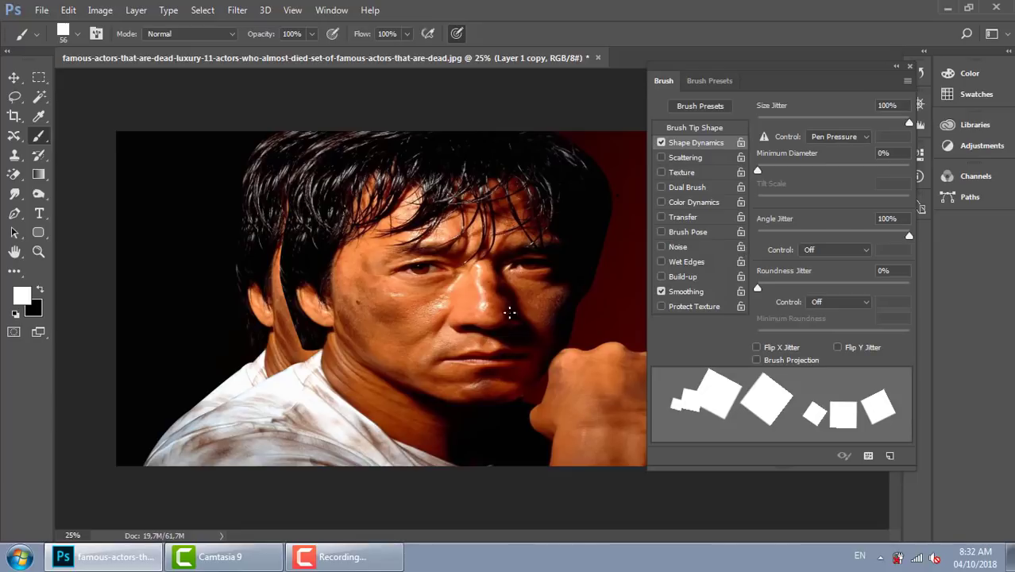
click(910, 65)
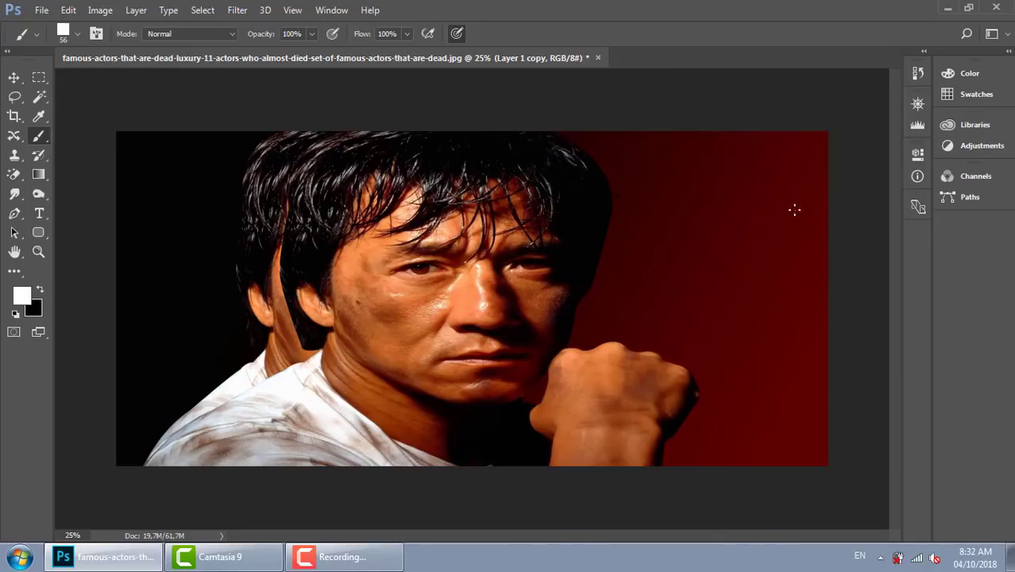
Paint and undo a scattered-square test stroke, zoom to the face, and show Layers.
mouse_move(736, 277)
mouse_down()
mouse_move(698, 254)
mouse_move(677, 306)
mouse_move(663, 271)
mouse_move(580, 312)
mouse_up()
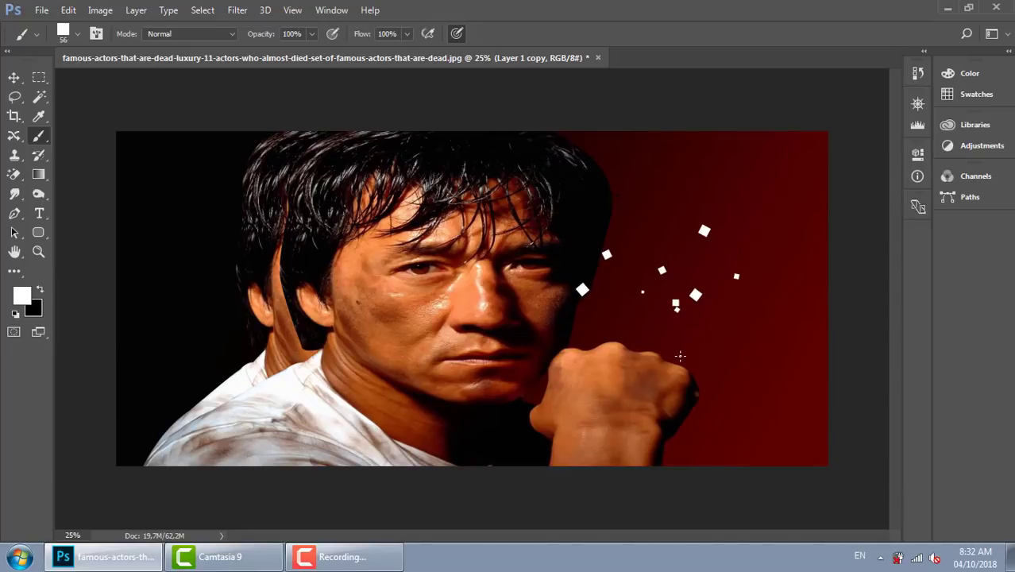
key(ctrl+alt+z)
key(ctrl+alt+z)
key(ctrl+alt+z)
key(ctrl+alt+z)
key(ctrl+alt+z)
key(ctrl+alt+z)
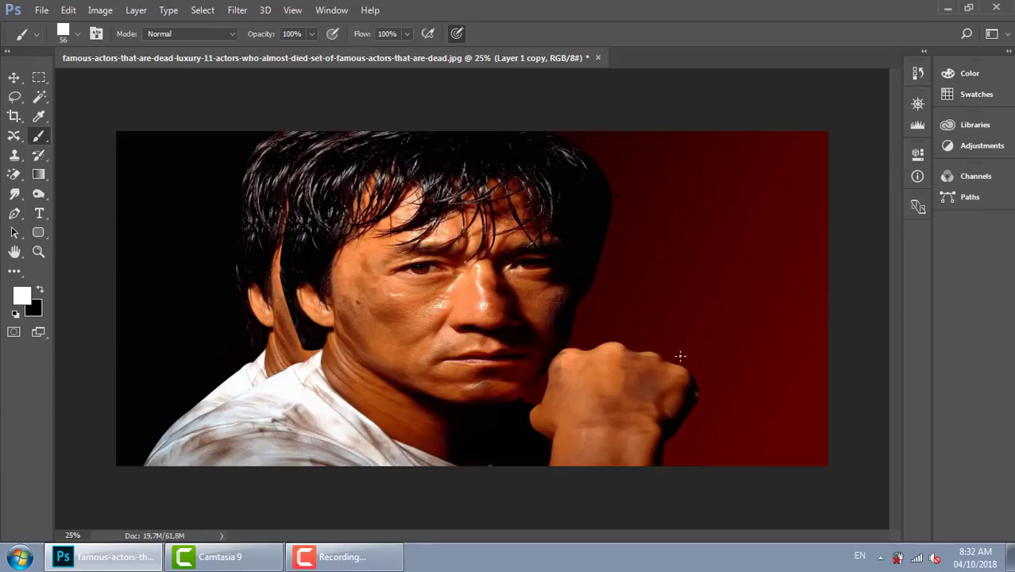
scroll(680, 356, up, 1)
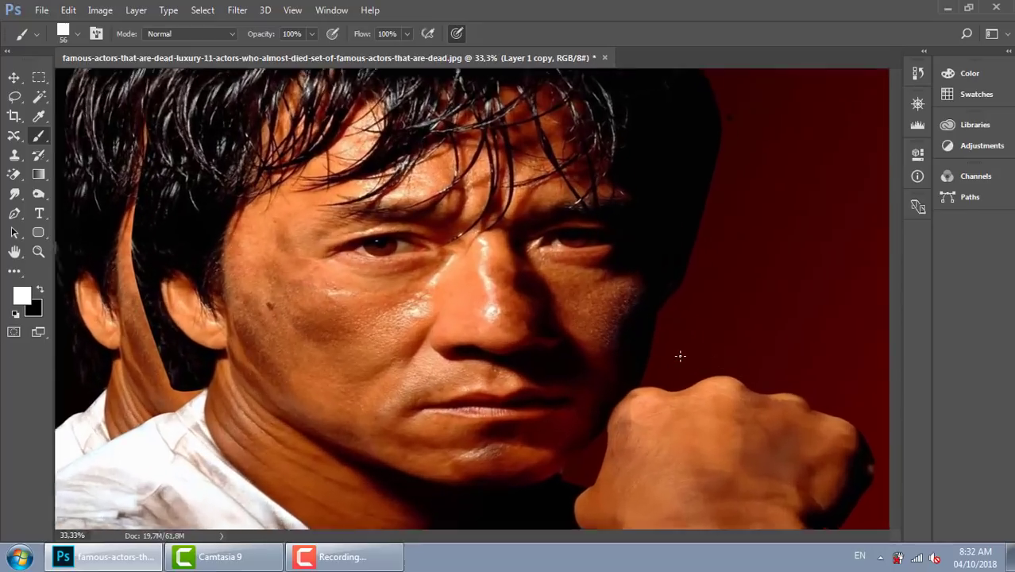
scroll(680, 356, up, 1)
mouse_move(671, 363)
mouse_down()
mouse_move(616, 313)
mouse_move(555, 322)
mouse_up()
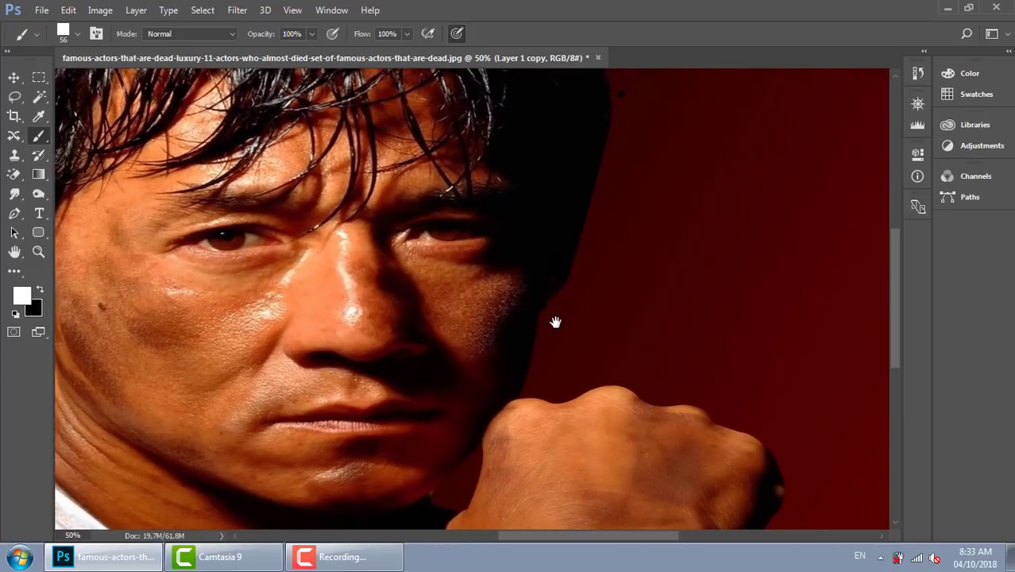
key(F7)
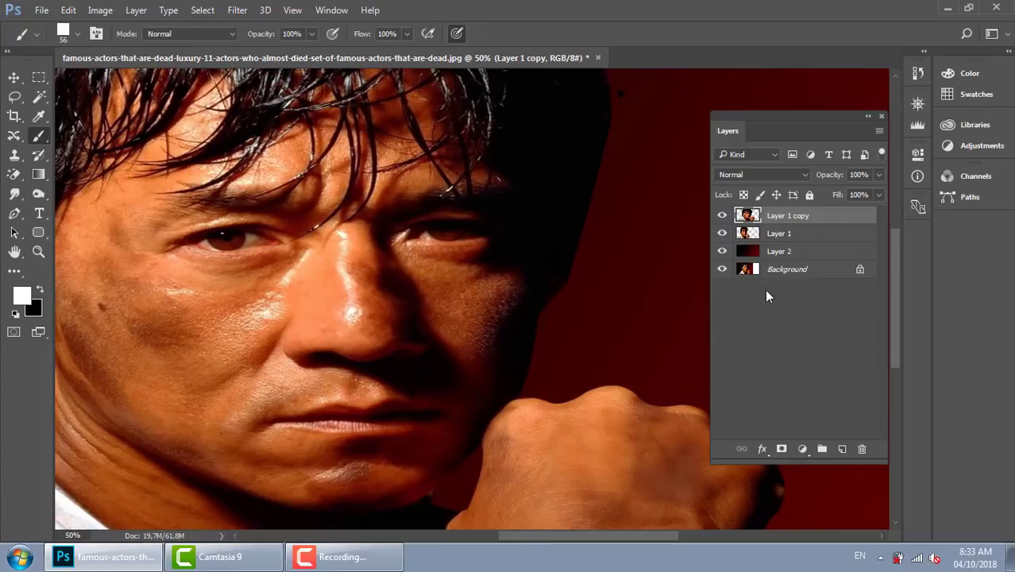
Add a black mask to Layer 1 copy and reveal the first fragments beside the cheek.
alt+click(783, 451)
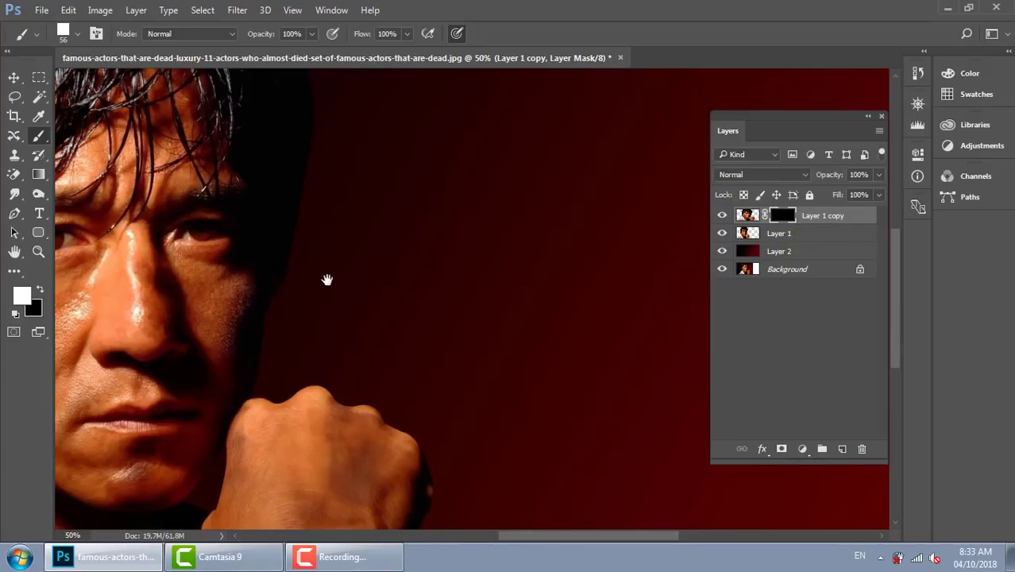
drag(328, 277, 405, 318)
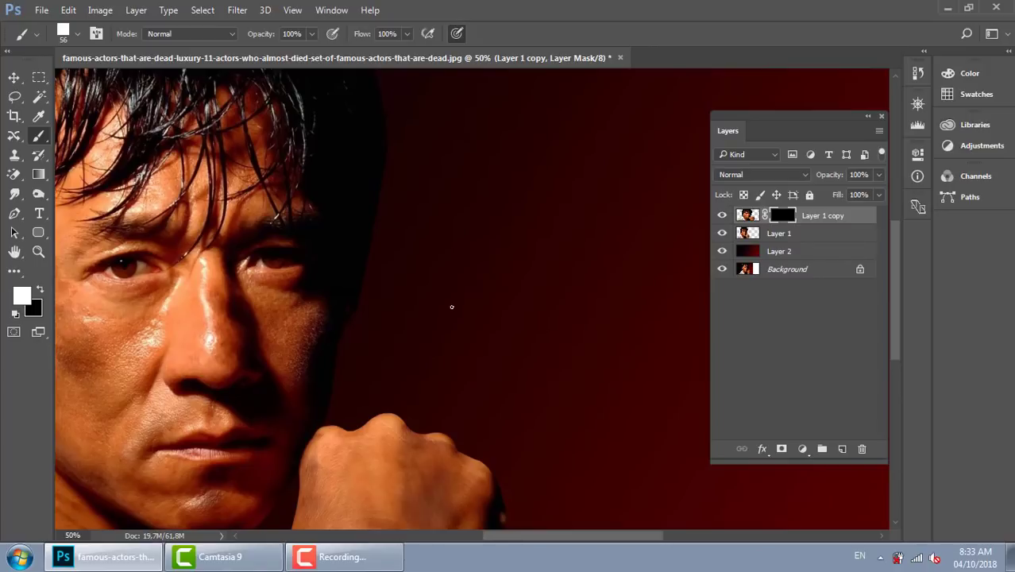
scroll(417, 350, up, 1)
drag(360, 358, 403, 399)
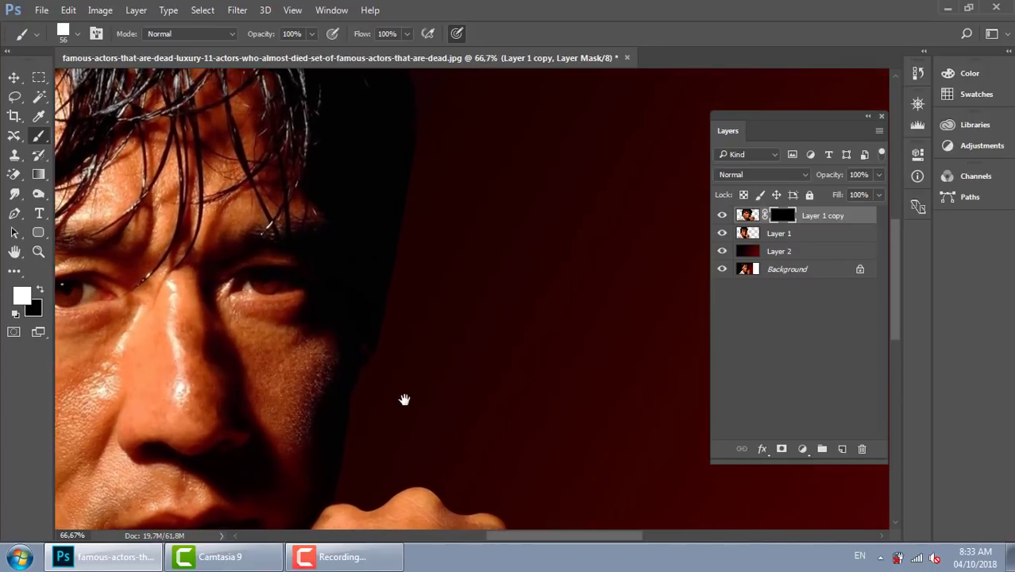
click(393, 357)
click(404, 374)
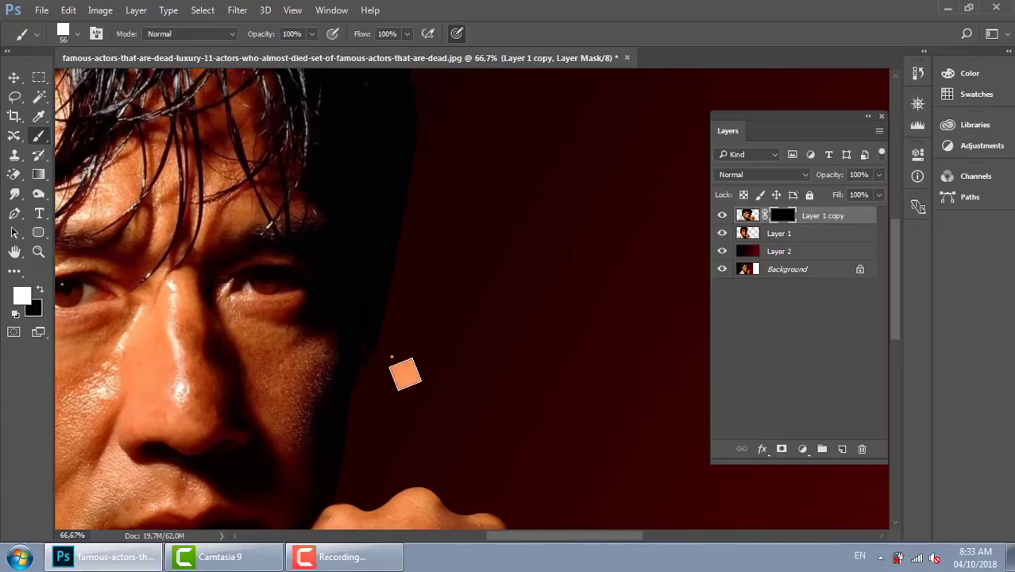
key(ctrl+z)
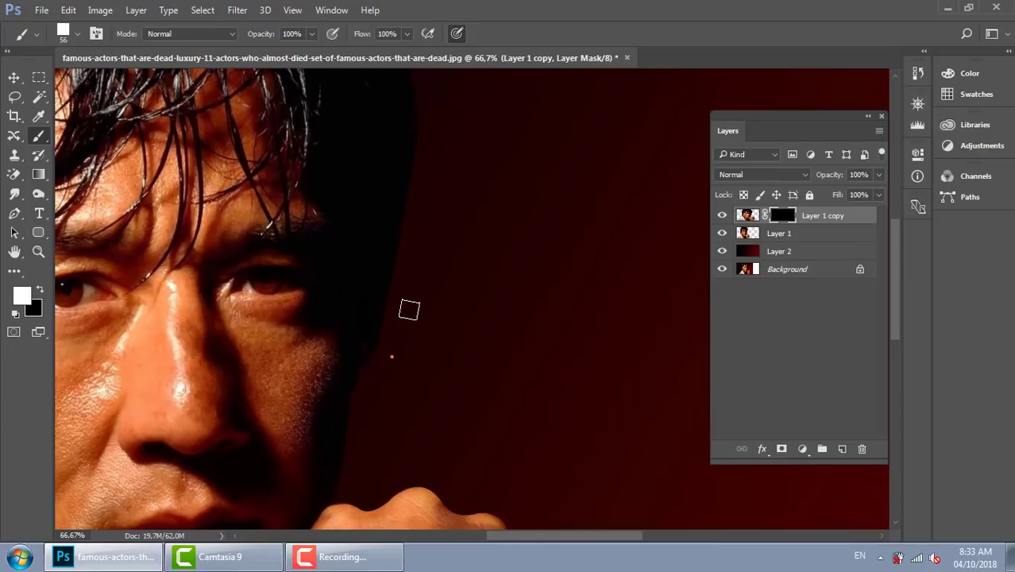
Scatter square fragments right of the face, along the cheek edge and below it.
click(409, 309)
click(421, 355)
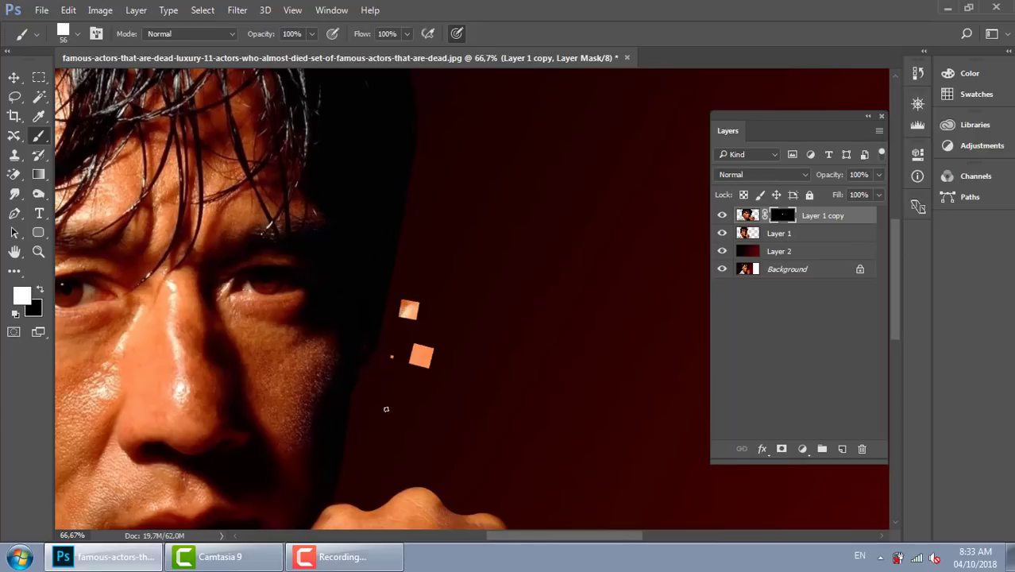
click(354, 379)
click(351, 346)
click(318, 377)
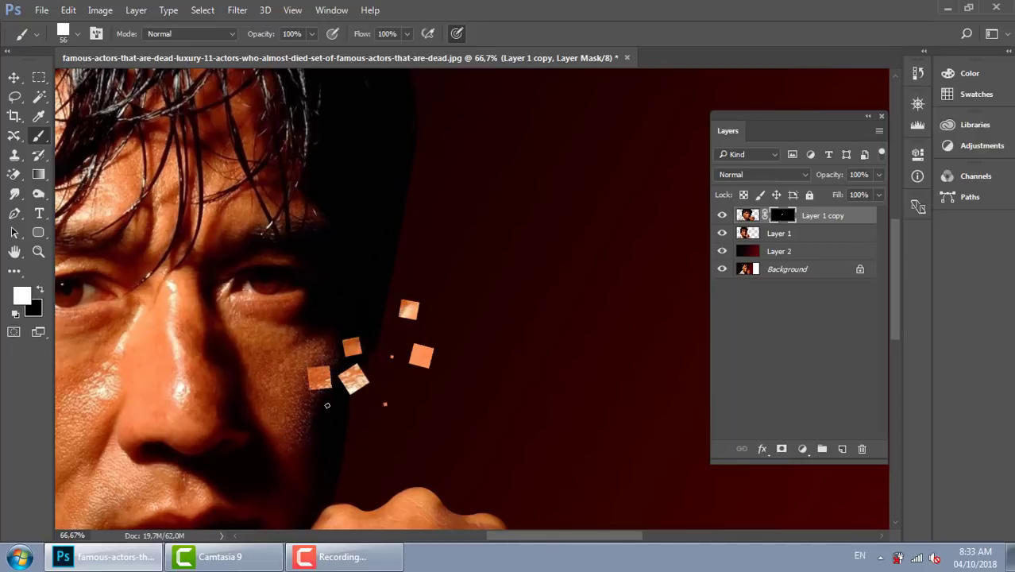
click(305, 406)
click(336, 425)
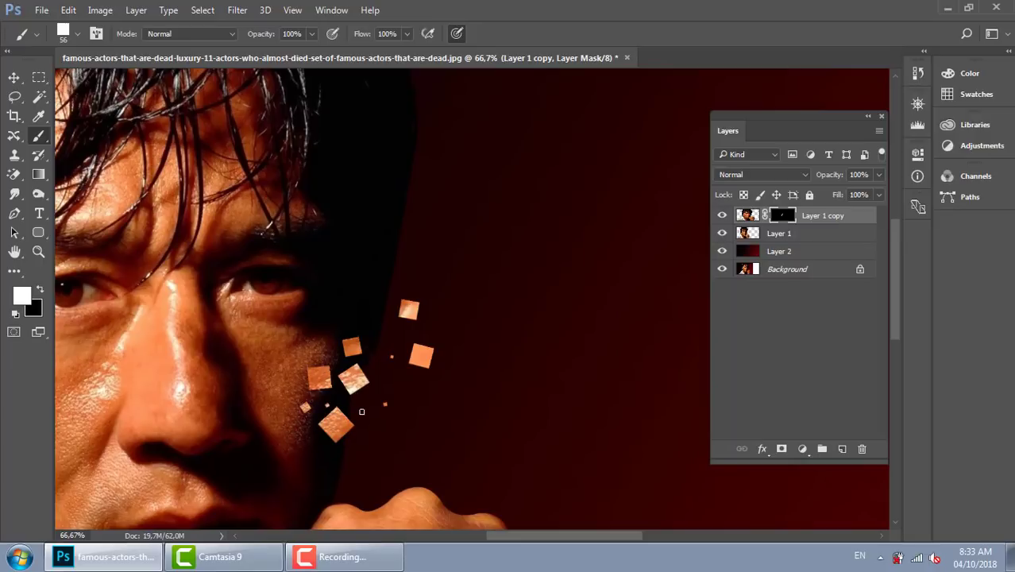
click(290, 352)
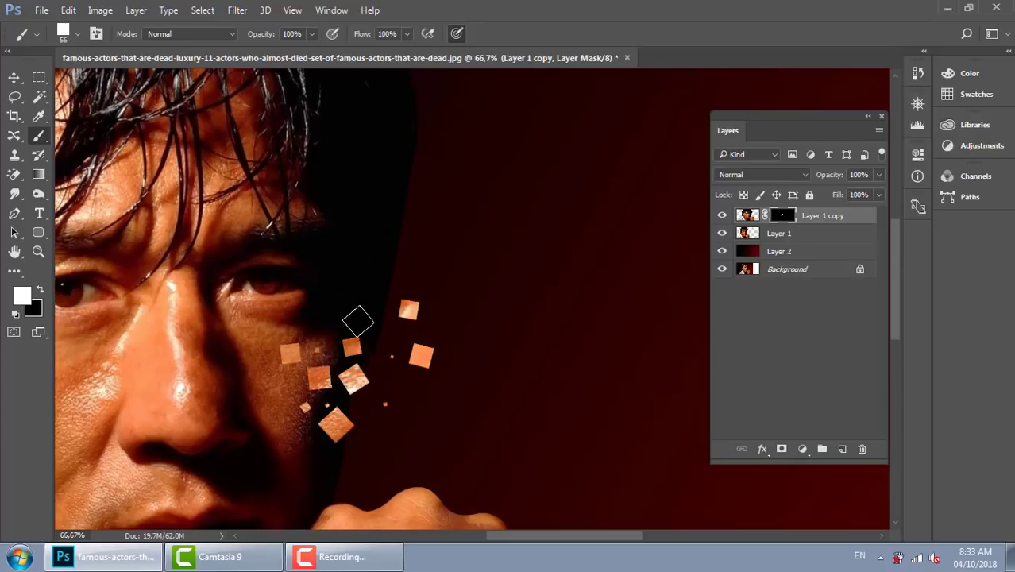
click(359, 312)
key(ctrl+z)
Shrink the brush to 44 px and extend smaller fragments down toward the fist.
right_click(400, 325)
drag(503, 355, 498, 353)
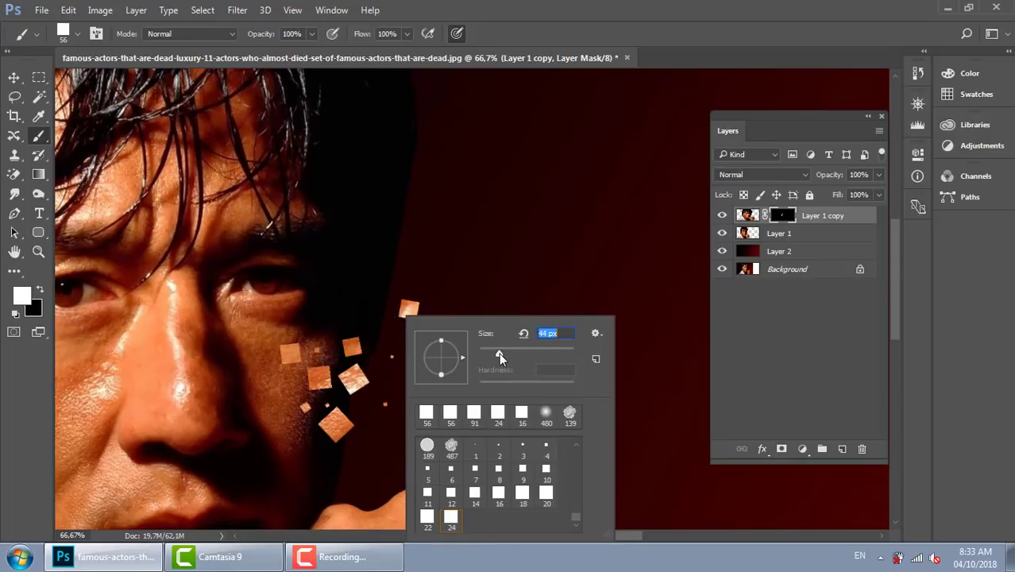
click(369, 322)
click(403, 279)
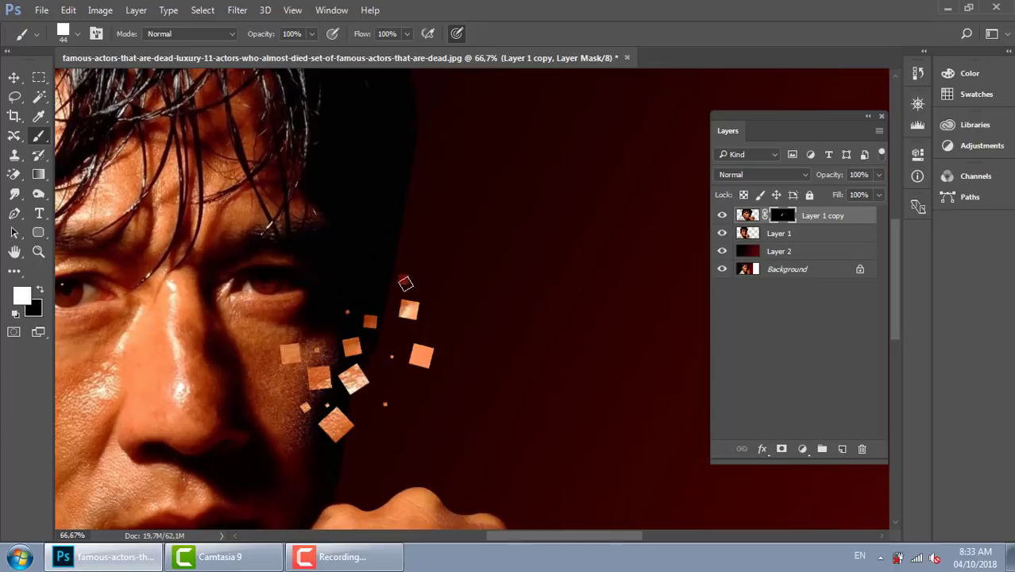
click(390, 388)
click(360, 441)
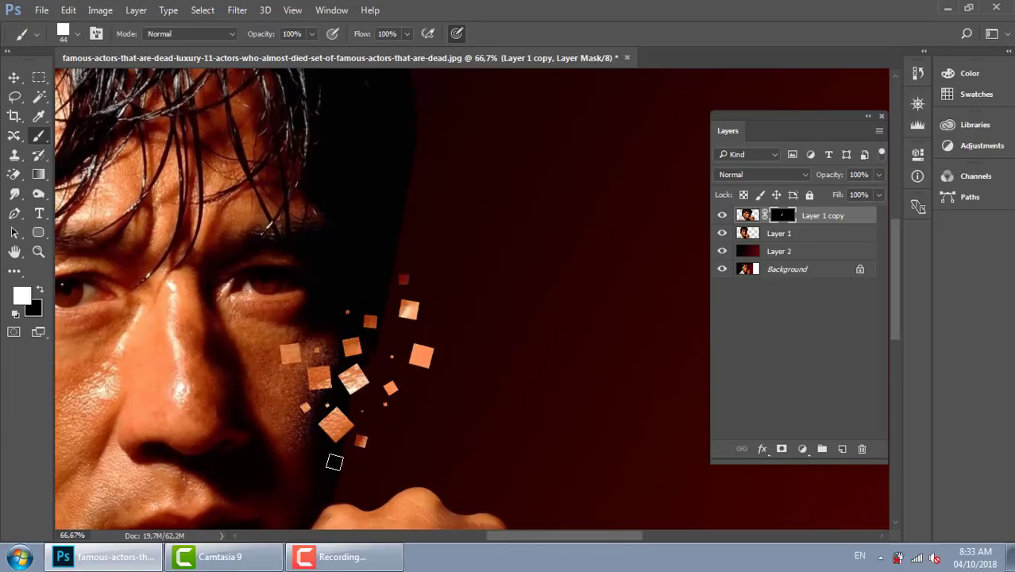
click(333, 461)
click(419, 430)
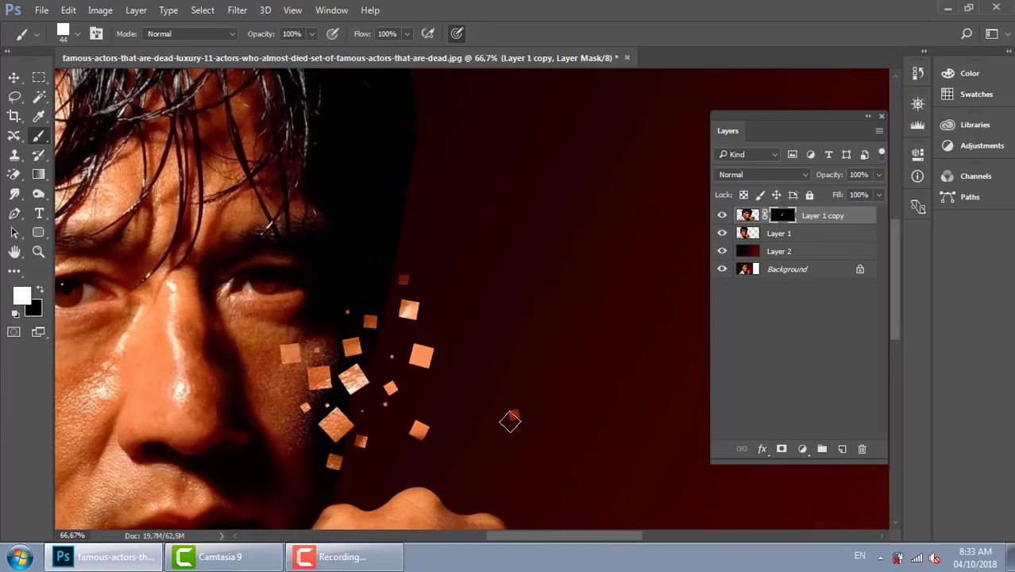
Scatter fragments farther into the red background and above the fist.
click(475, 402)
click(475, 446)
click(419, 464)
click(370, 479)
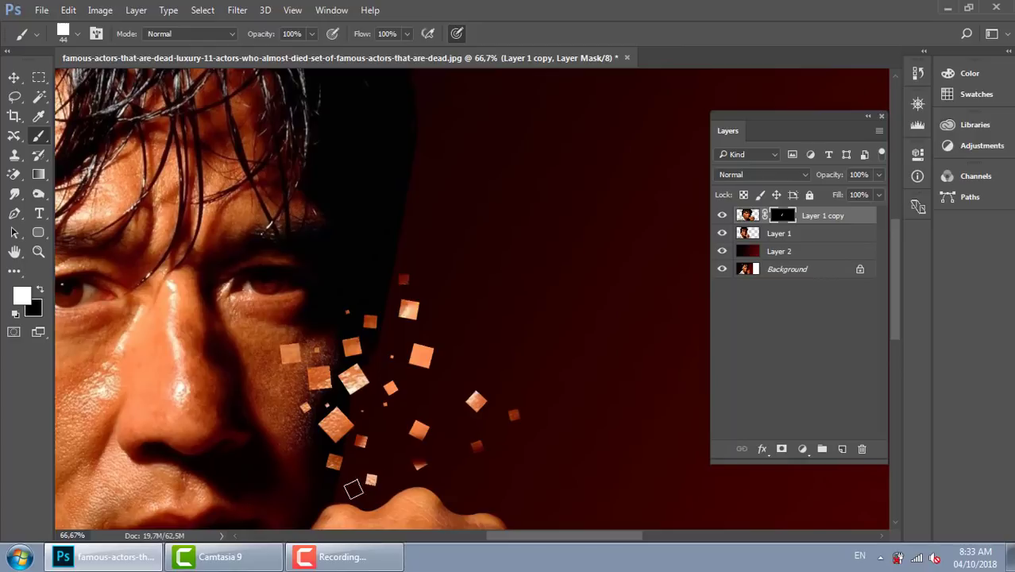
click(385, 433)
click(434, 393)
Fill in more fragments near the fist and along the cheek edge.
drag(397, 456, 424, 420)
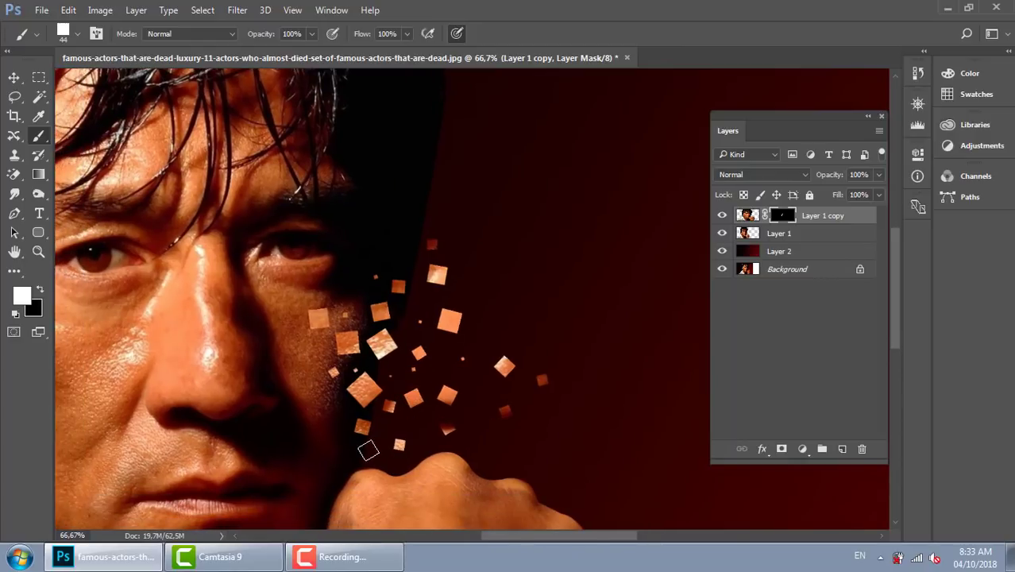
click(368, 451)
click(327, 397)
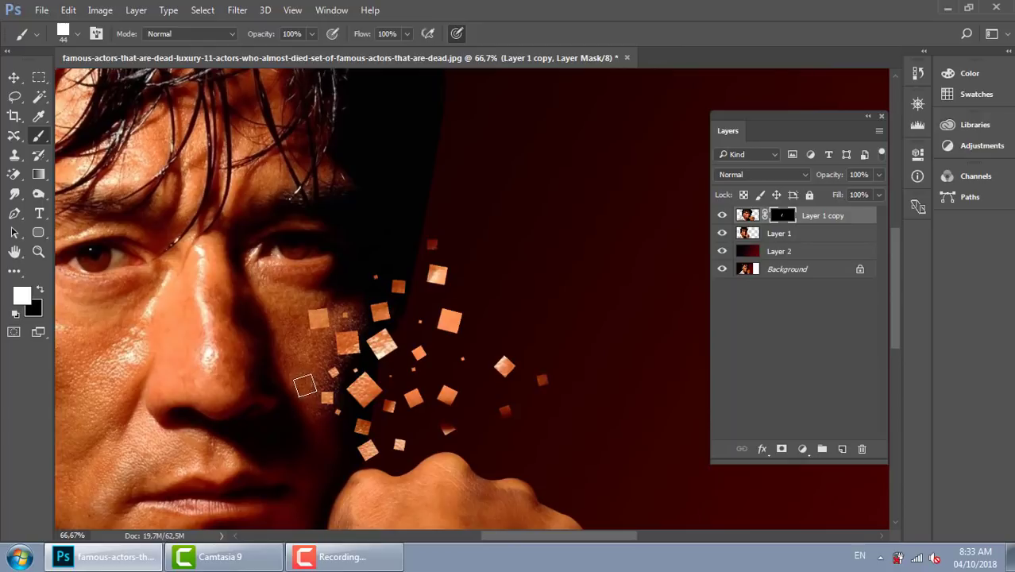
click(305, 386)
click(322, 354)
click(326, 442)
click(370, 364)
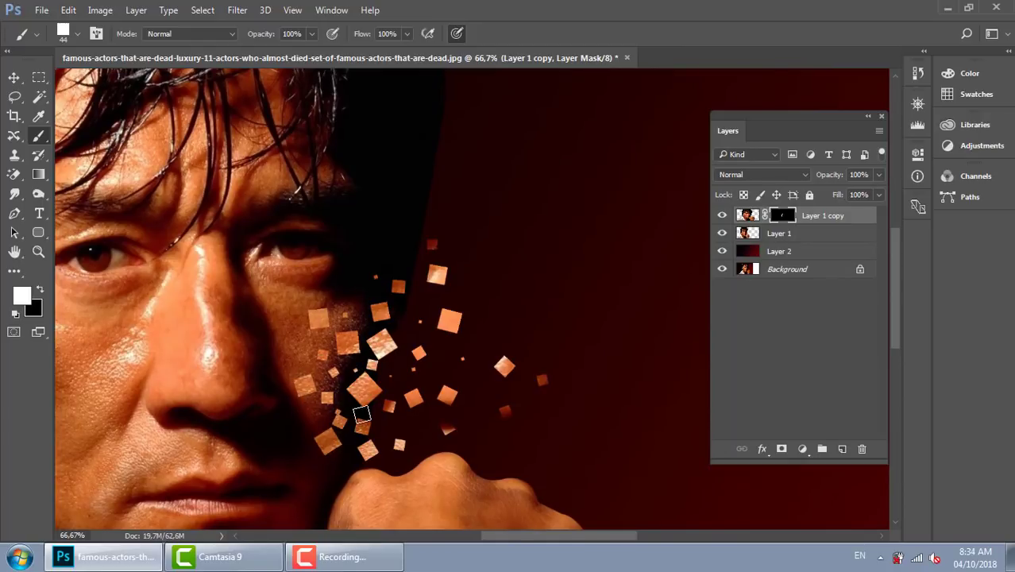
Reveal fragment squares beside the hair edge and near the top of the hair.
drag(420, 373, 414, 398)
drag(436, 317, 410, 341)
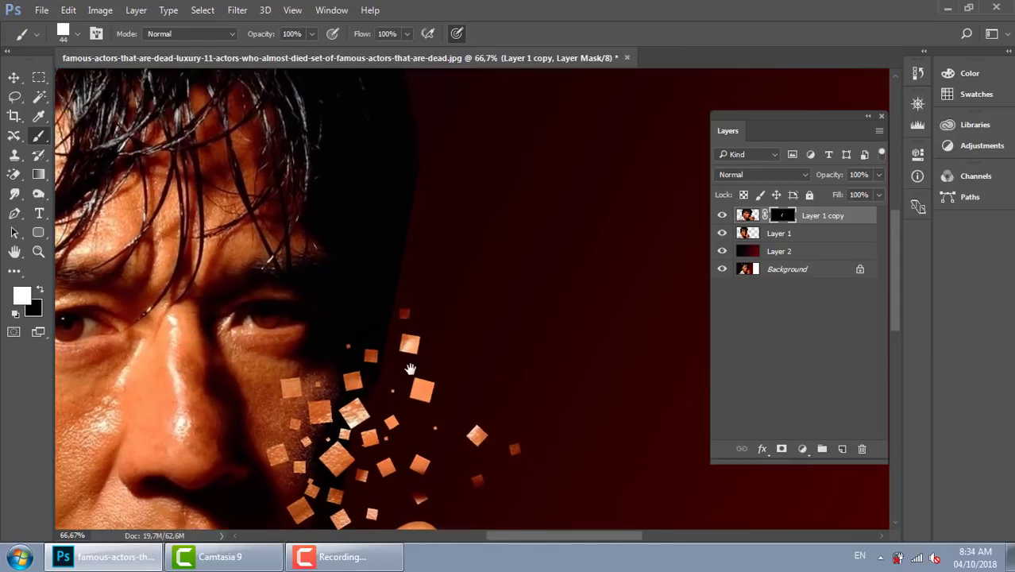
drag(408, 274, 350, 393)
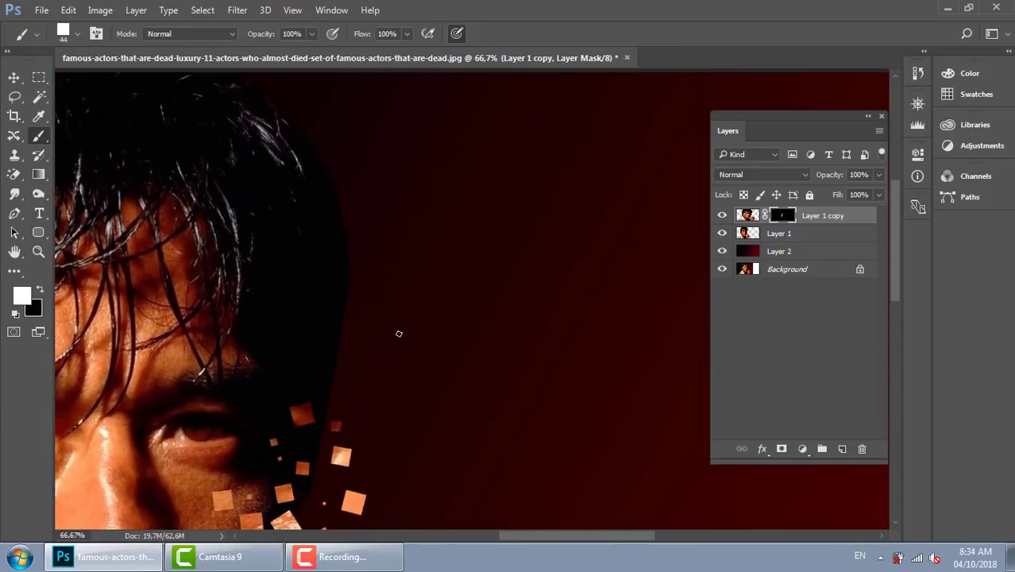
mouse_move(382, 362)
mouse_down()
mouse_move(359, 287)
mouse_move(434, 273)
mouse_up()
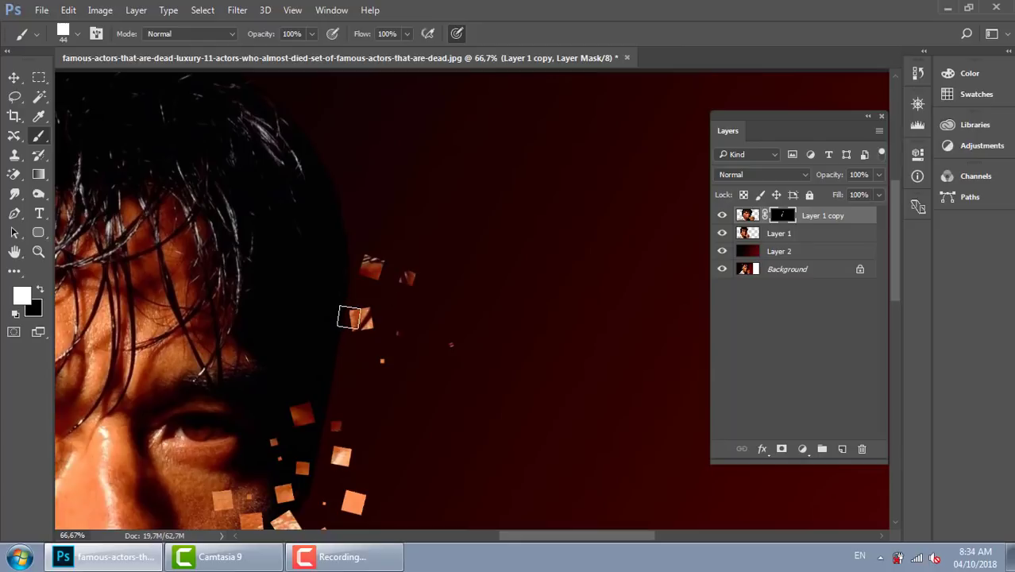
click(338, 363)
click(420, 314)
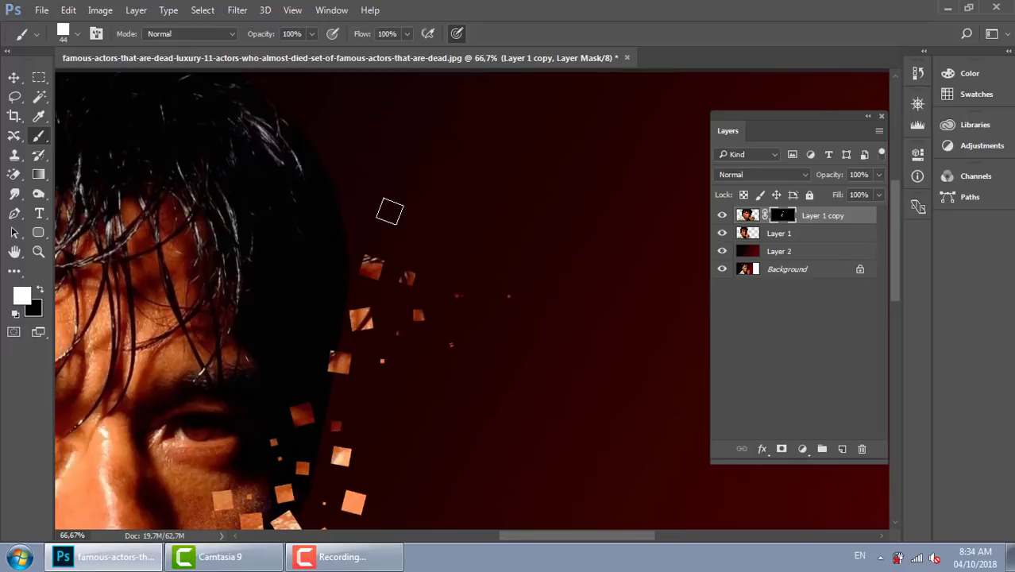
click(376, 202)
click(328, 205)
Scatter more squares on both sides of the hair and break fragments off its top.
click(430, 215)
click(316, 253)
click(310, 282)
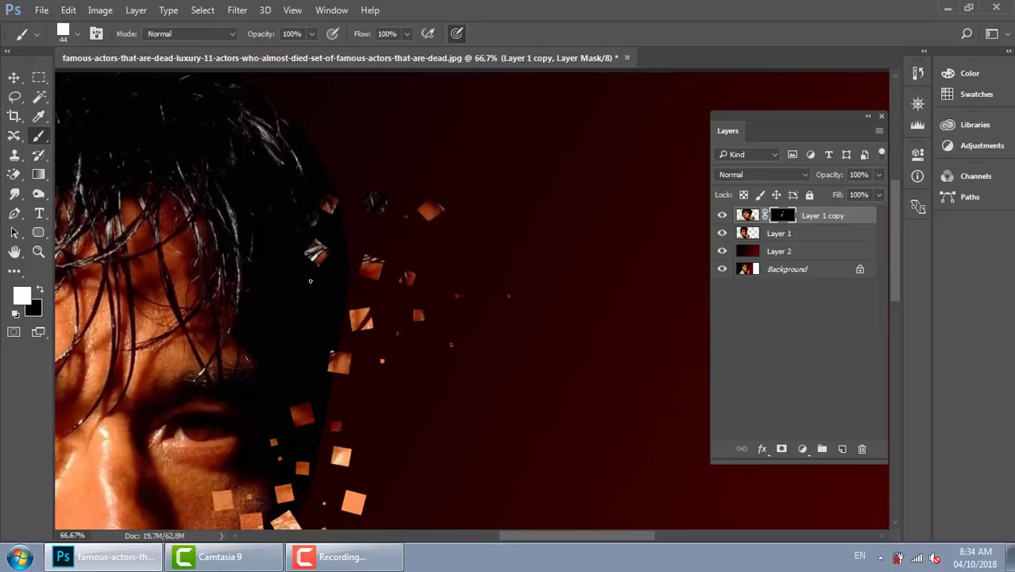
click(284, 300)
click(397, 236)
click(449, 244)
click(323, 308)
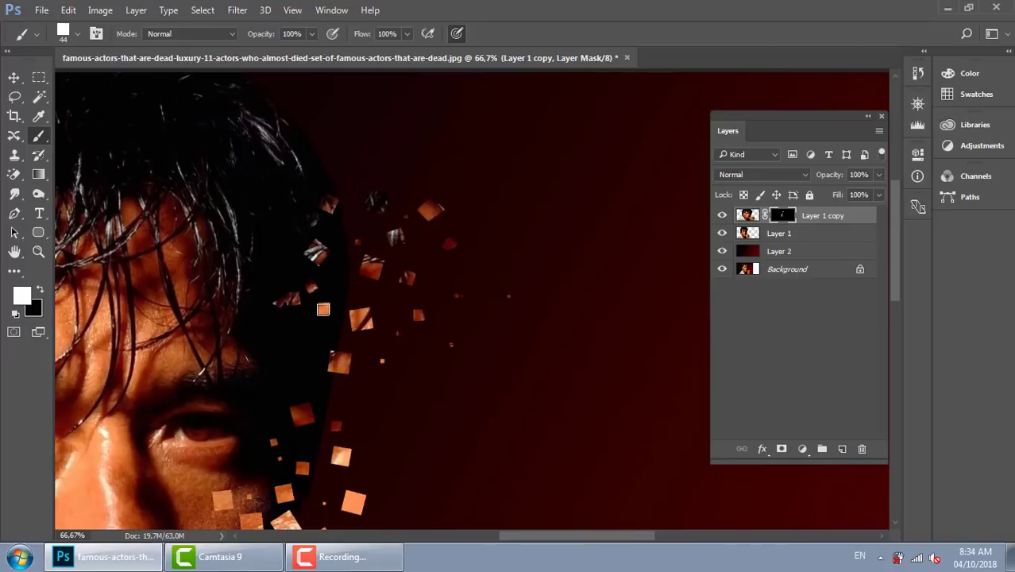
click(338, 117)
click(397, 130)
click(346, 174)
click(369, 159)
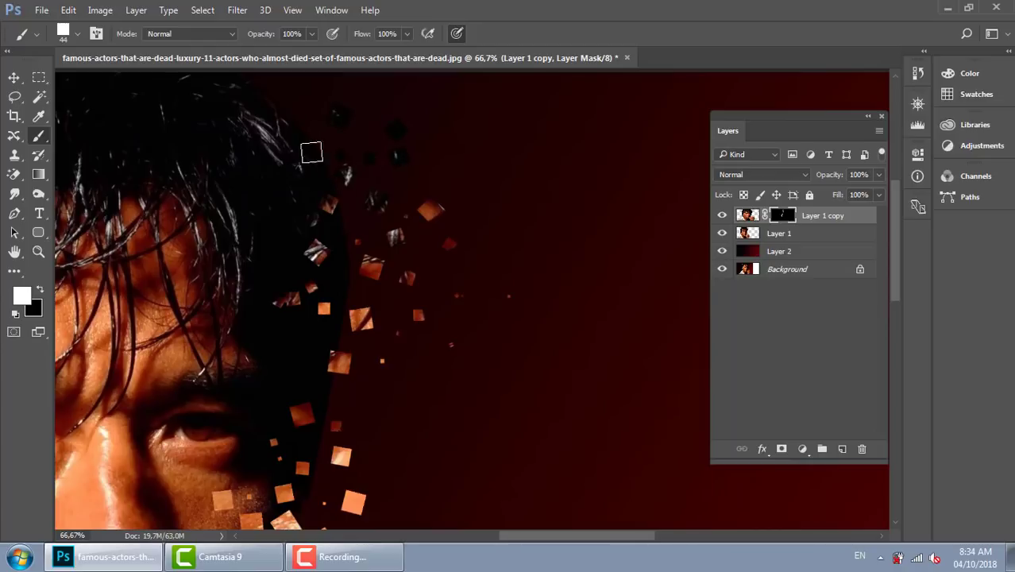
Stamp fragment squares onto the fist and break squares off its top.
drag(456, 350, 493, 202)
drag(495, 359, 390, 302)
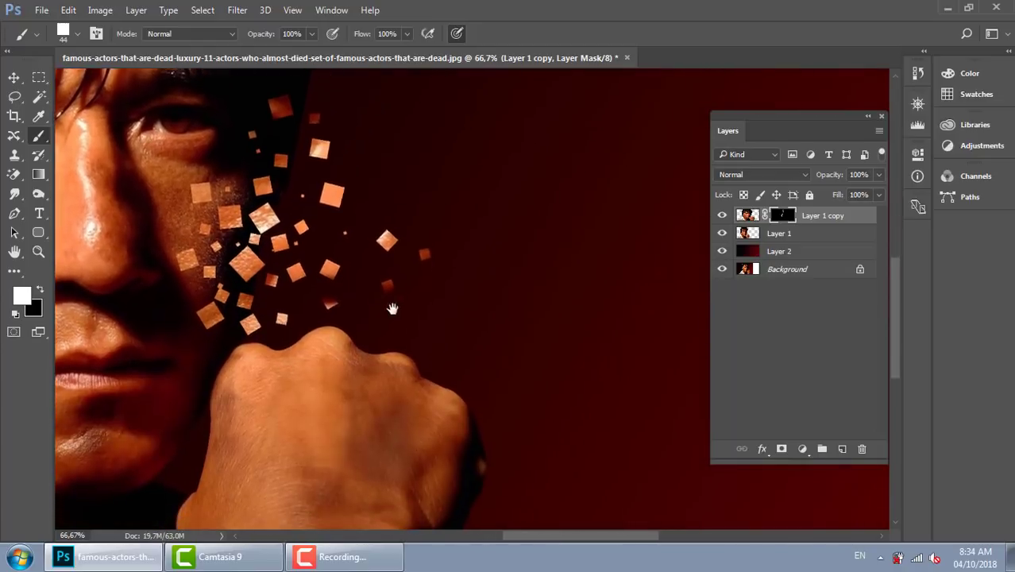
drag(543, 329, 450, 318)
click(338, 334)
click(305, 342)
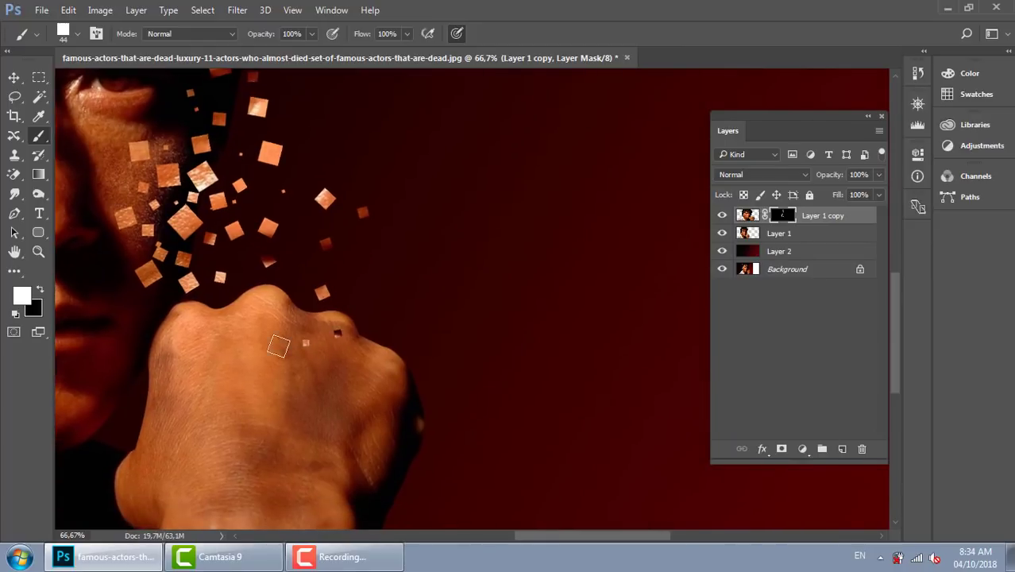
click(290, 301)
click(242, 315)
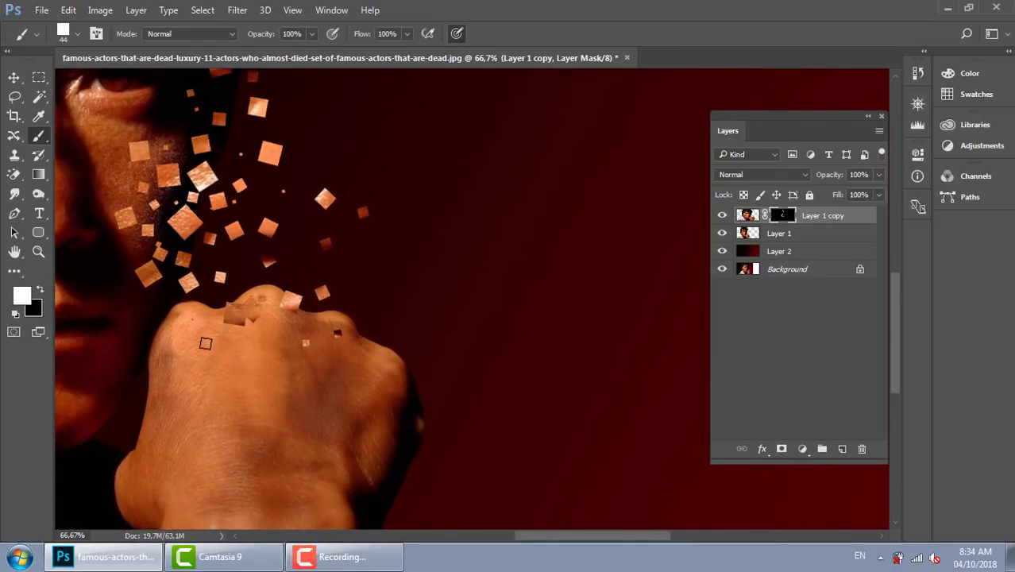
Scatter fragment squares around the fist with dark fragments trailing to its right.
click(288, 269)
click(348, 275)
click(434, 286)
click(392, 366)
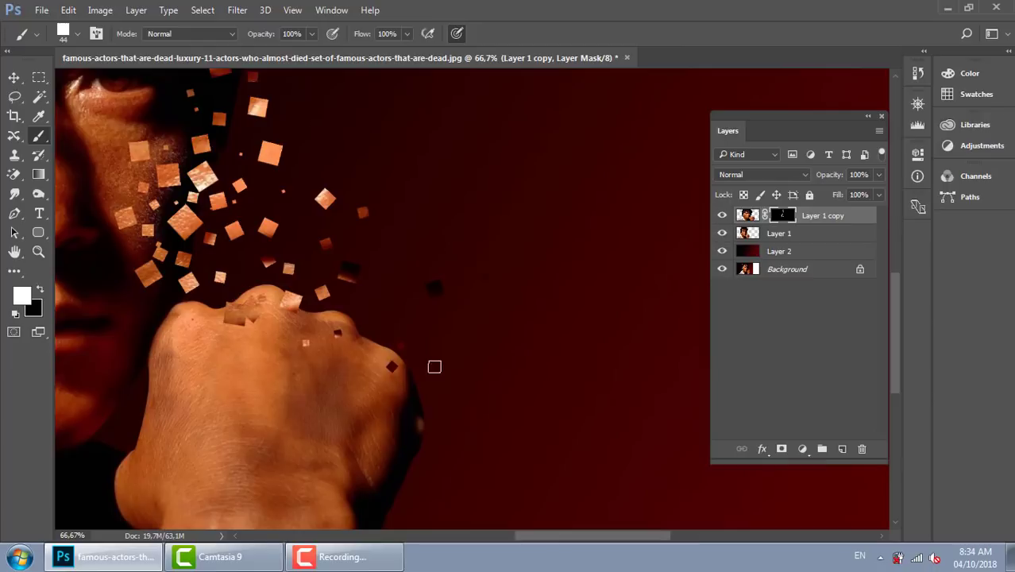
click(501, 361)
click(352, 359)
click(386, 311)
click(507, 309)
Cut squares from the fist's top and reveal more squares across and right of it.
click(347, 318)
click(315, 320)
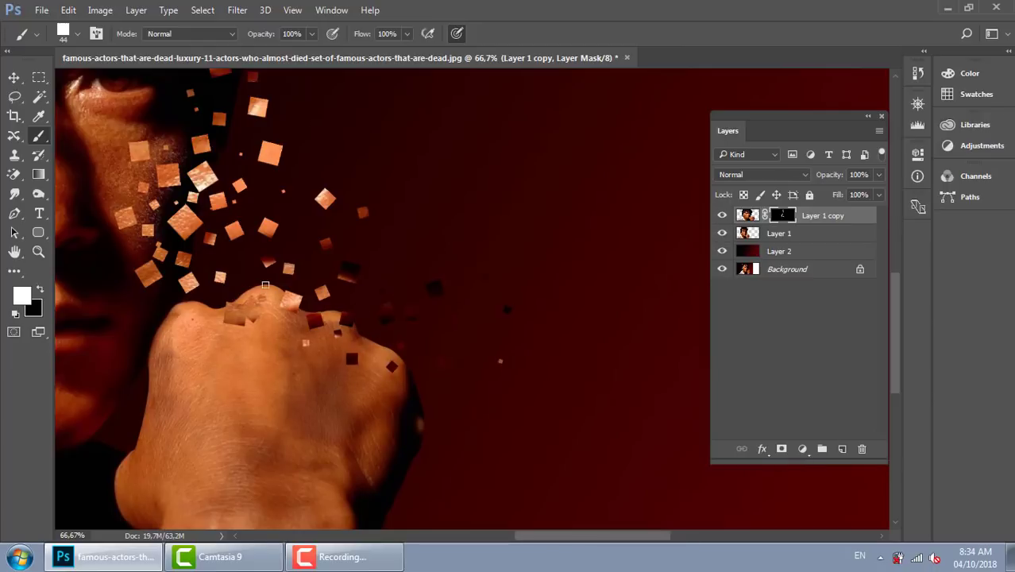
click(263, 328)
click(199, 315)
click(378, 376)
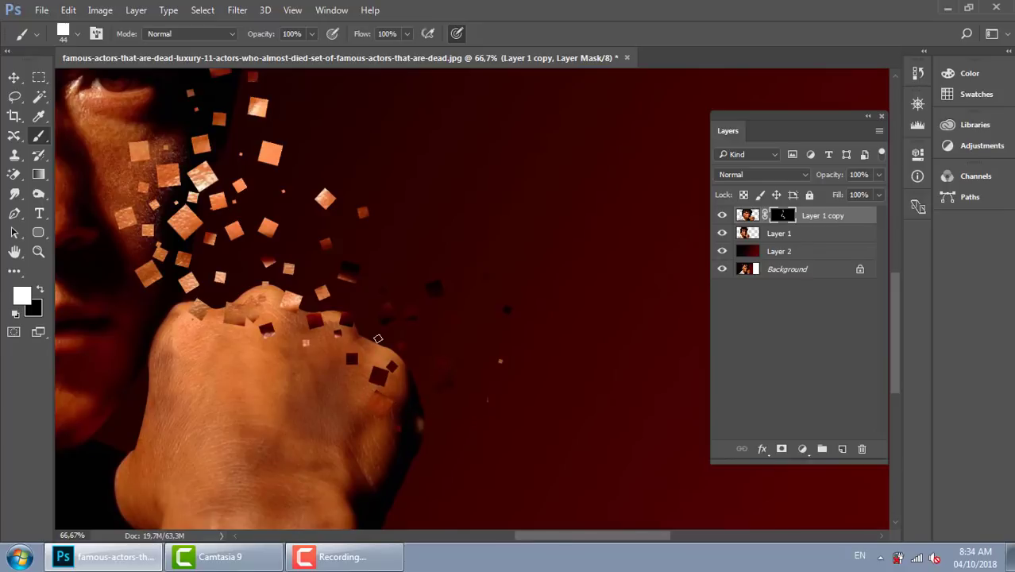
click(415, 352)
click(550, 338)
click(601, 357)
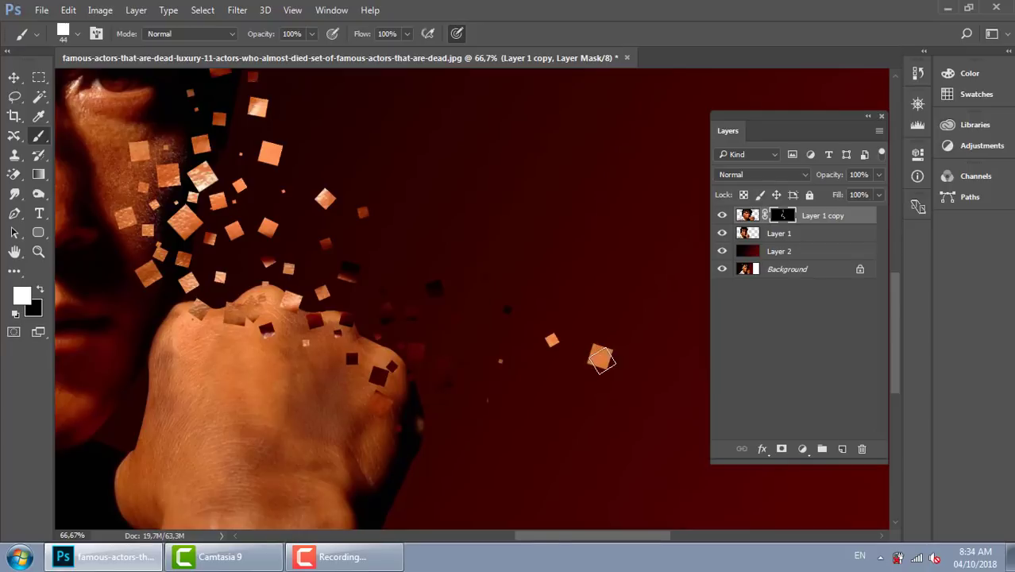
drag(453, 320, 420, 351)
click(543, 347)
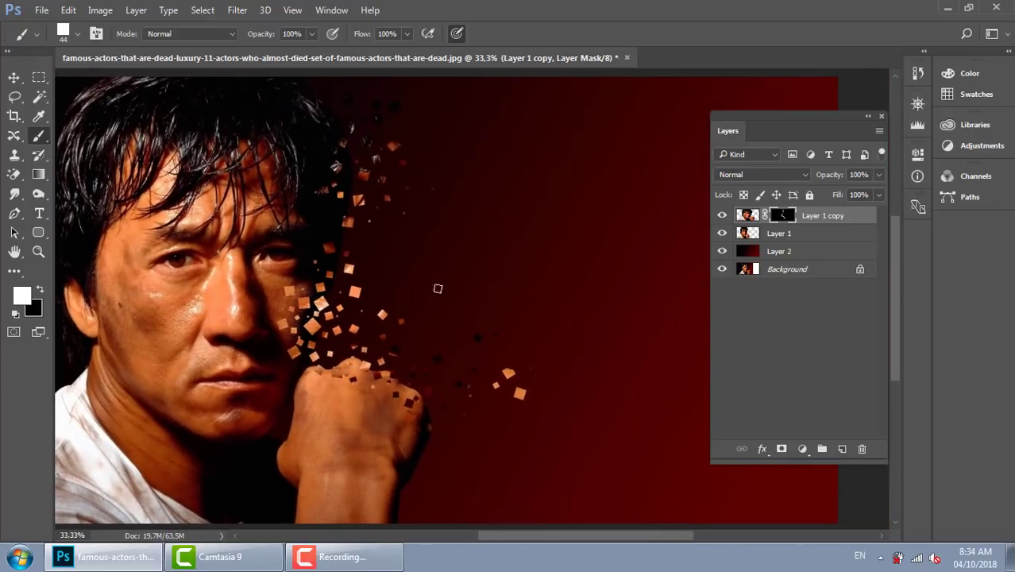
Add a few faint squares and small dark squares high in the dispersion trail.
click(471, 291)
click(377, 293)
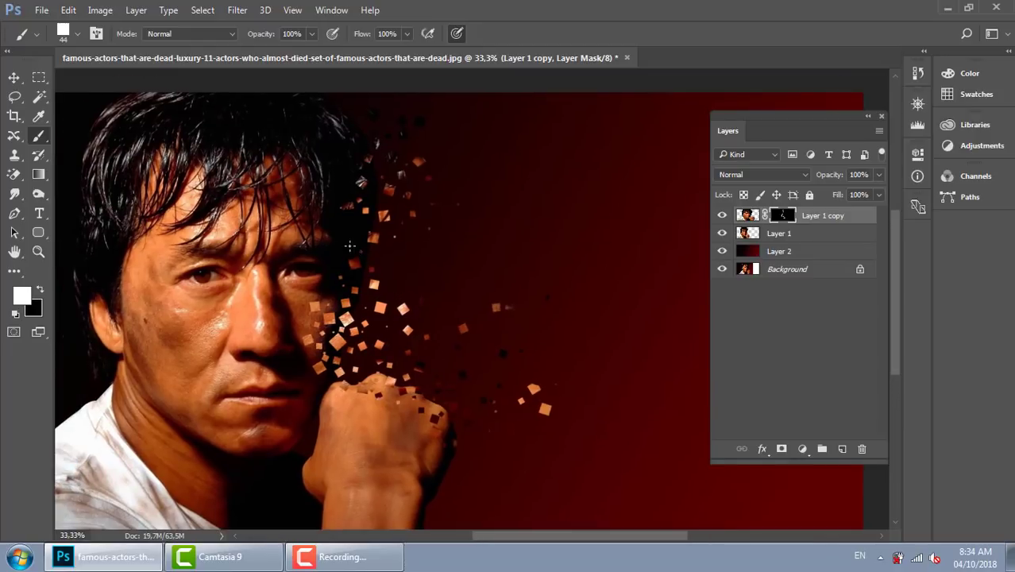
click(511, 189)
click(531, 192)
click(496, 209)
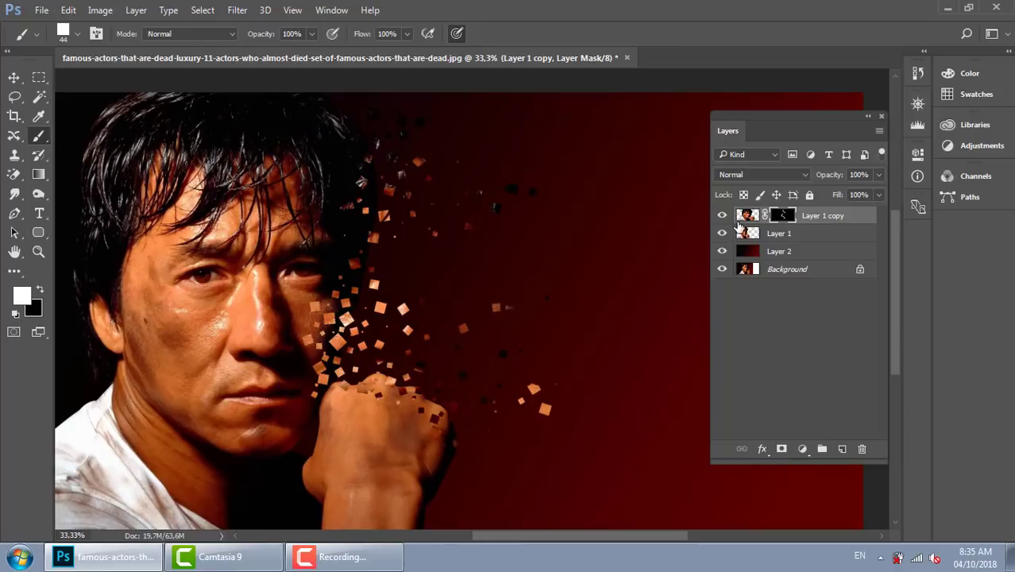
Try shifting the fragments up and right with the Move tool, then undo the move.
key(v)
drag(420, 377, 531, 332)
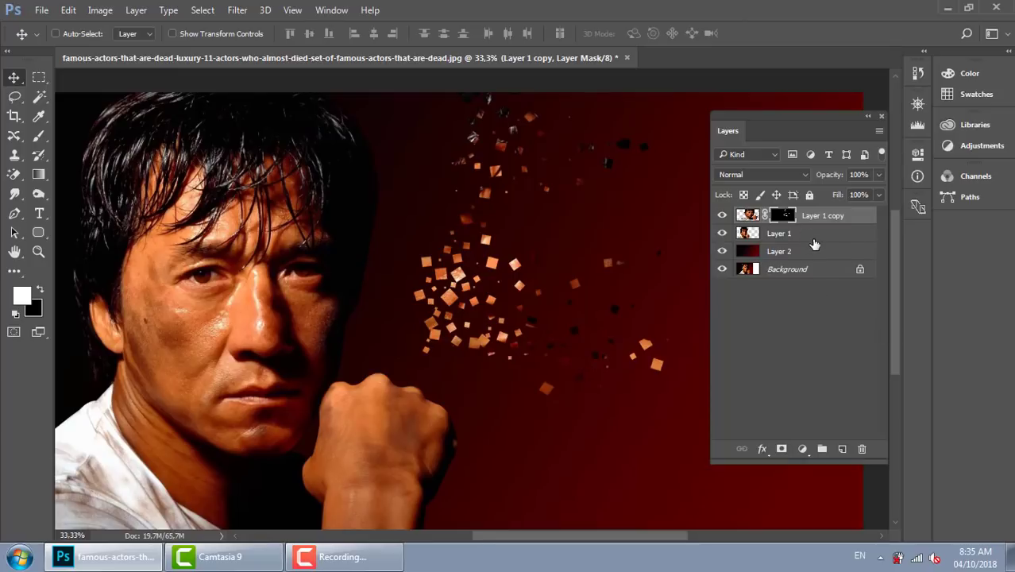
key(ctrl+z)
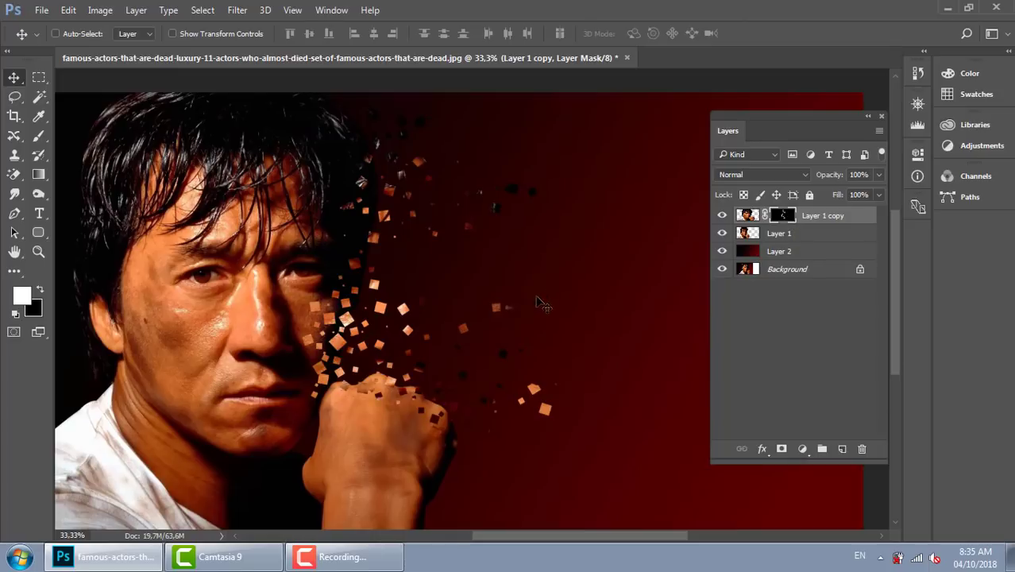
Select Layer 1, add a white layer mask and set black as the painting colour.
key(alt+bracketleft)
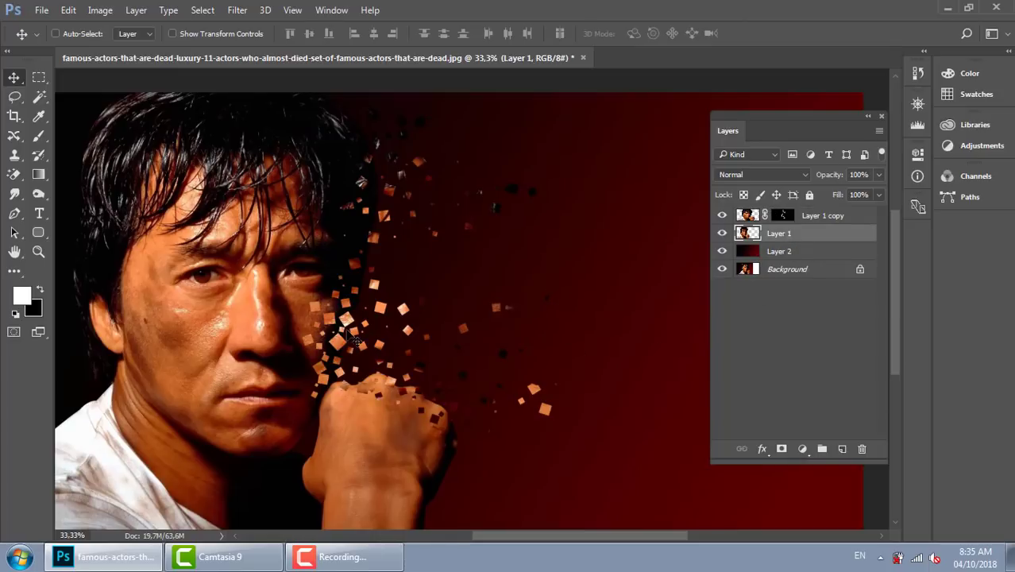
click(781, 449)
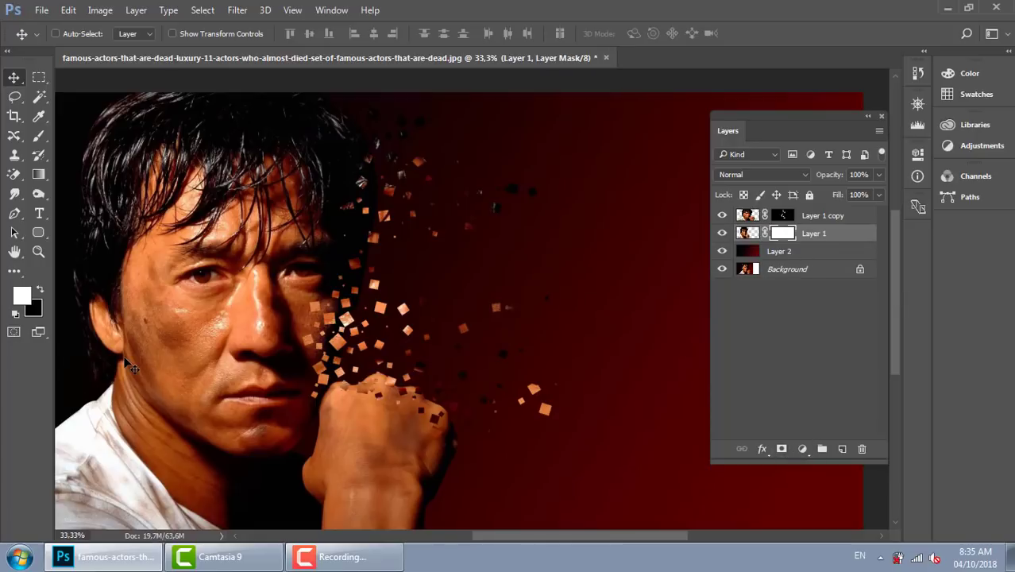
key(x)
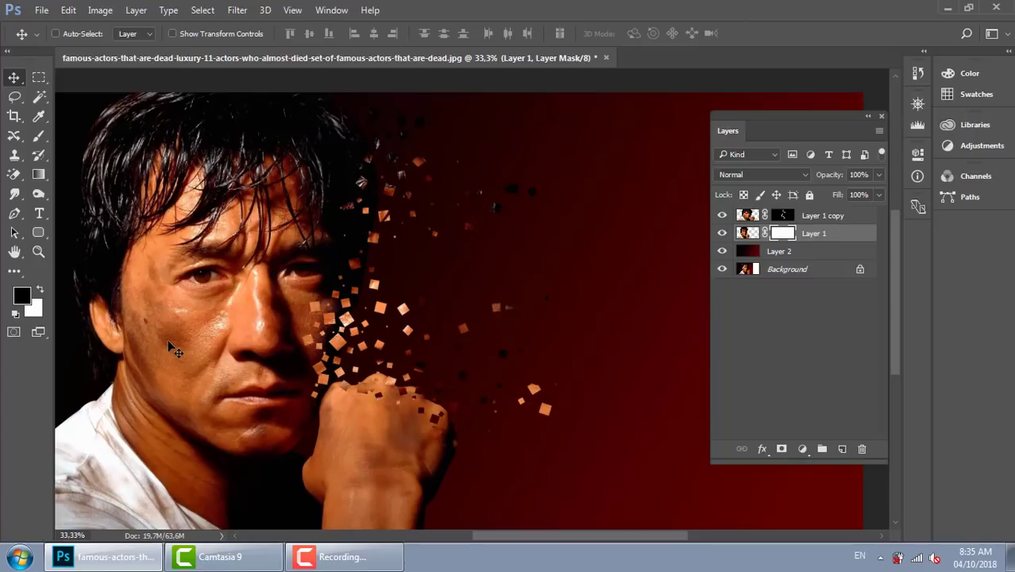
scroll(167, 339, up, 3)
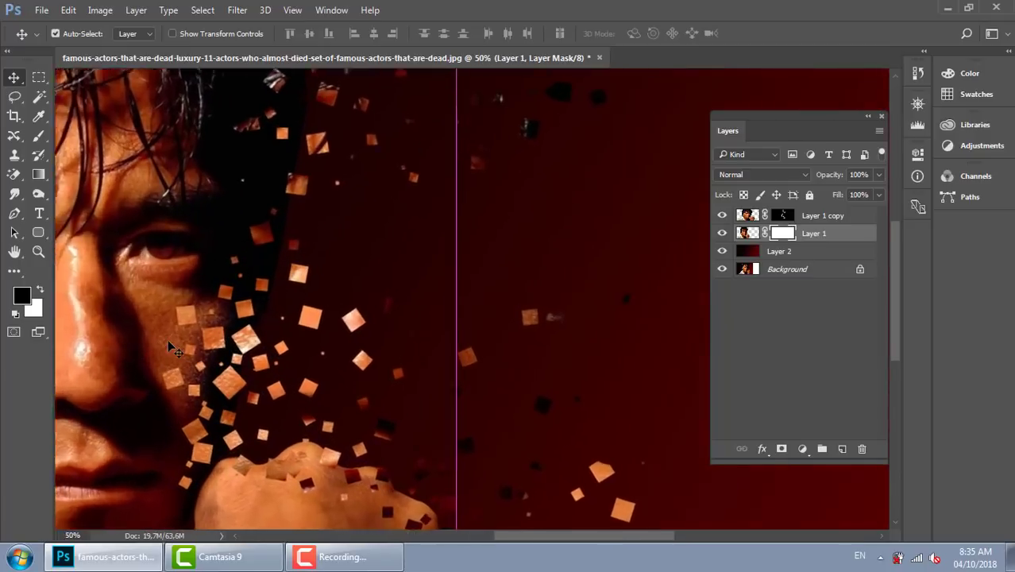
scroll(167, 339, down, 1)
drag(315, 301, 368, 276)
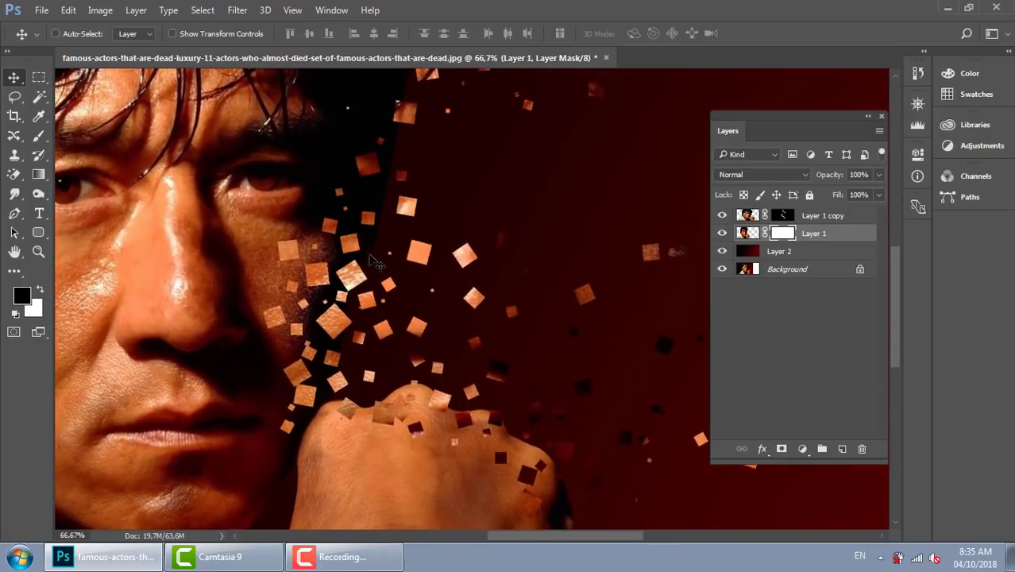
Brush black on Layer 1's mask to break the cheek and fist edges into squares.
key(b)
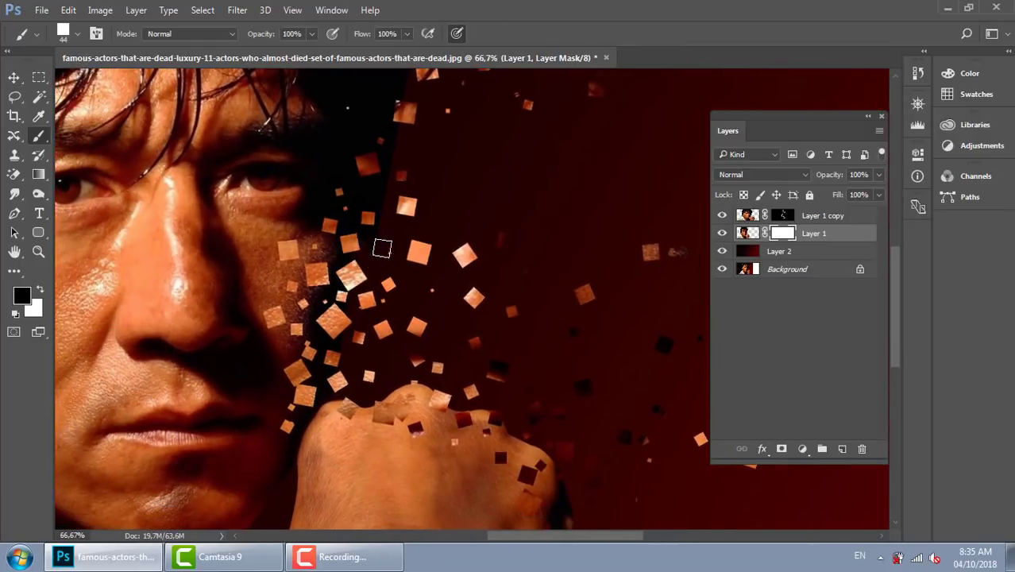
mouse_move(305, 247)
mouse_down()
mouse_move(290, 294)
mouse_move(307, 299)
mouse_move(312, 327)
mouse_move(282, 340)
mouse_move(285, 319)
mouse_up()
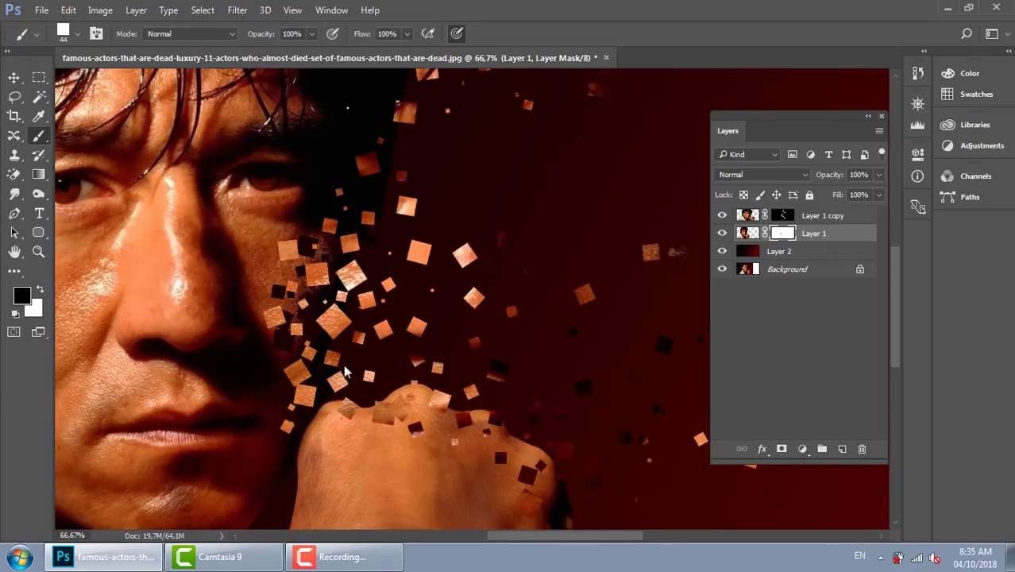
mouse_move(347, 405)
mouse_down()
mouse_move(433, 393)
mouse_move(464, 415)
mouse_move(443, 420)
mouse_up()
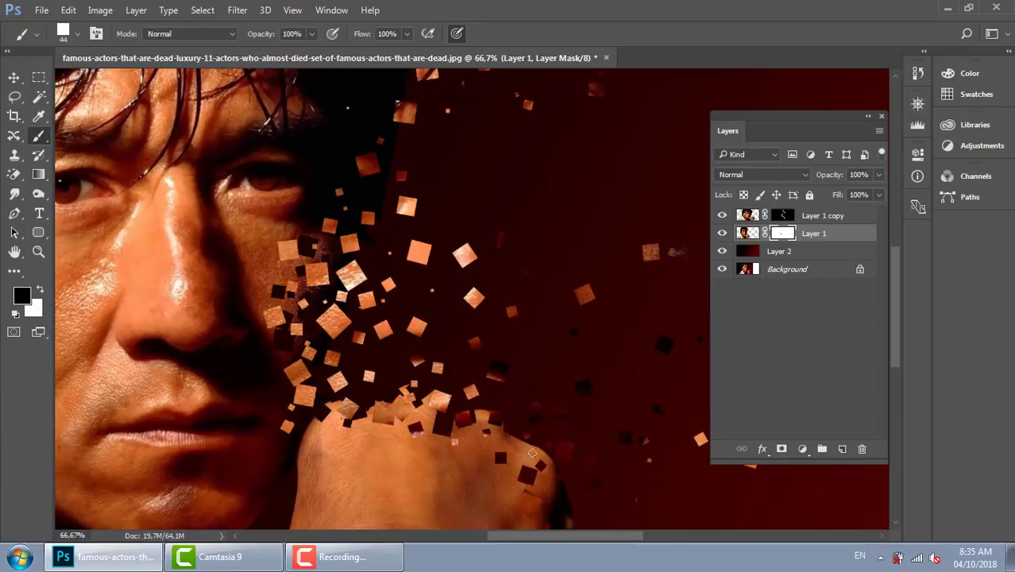
mouse_move(531, 452)
mouse_down()
mouse_move(505, 454)
mouse_move(522, 446)
mouse_move(486, 416)
mouse_up()
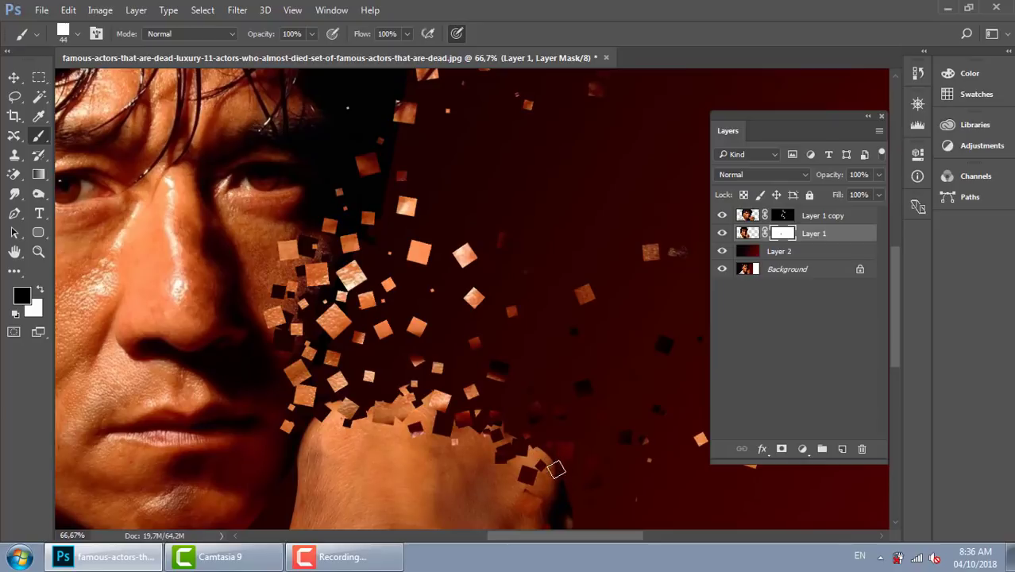
drag(555, 465, 532, 399)
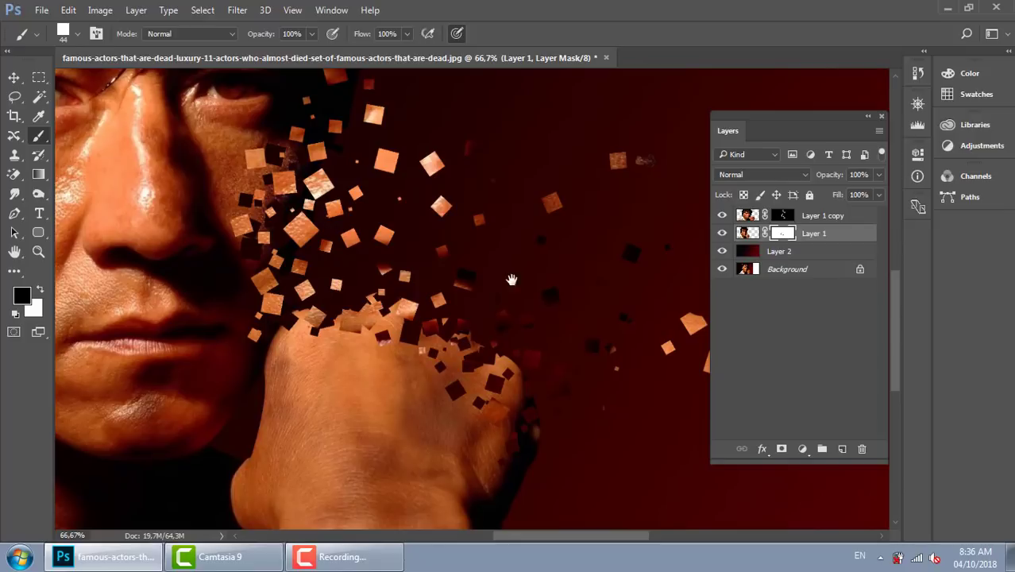
drag(478, 220, 366, 378)
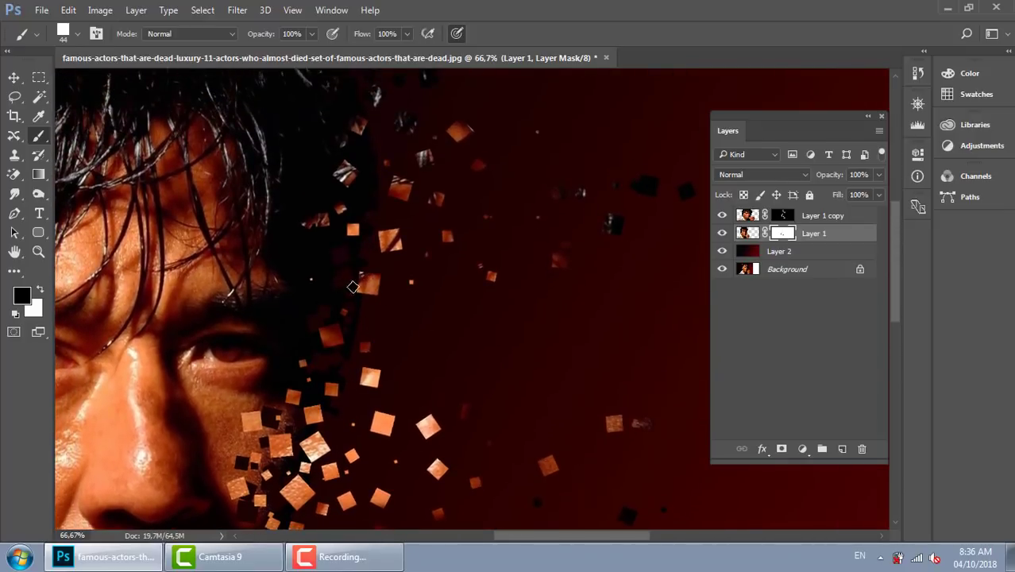
scroll(353, 270, up, 3)
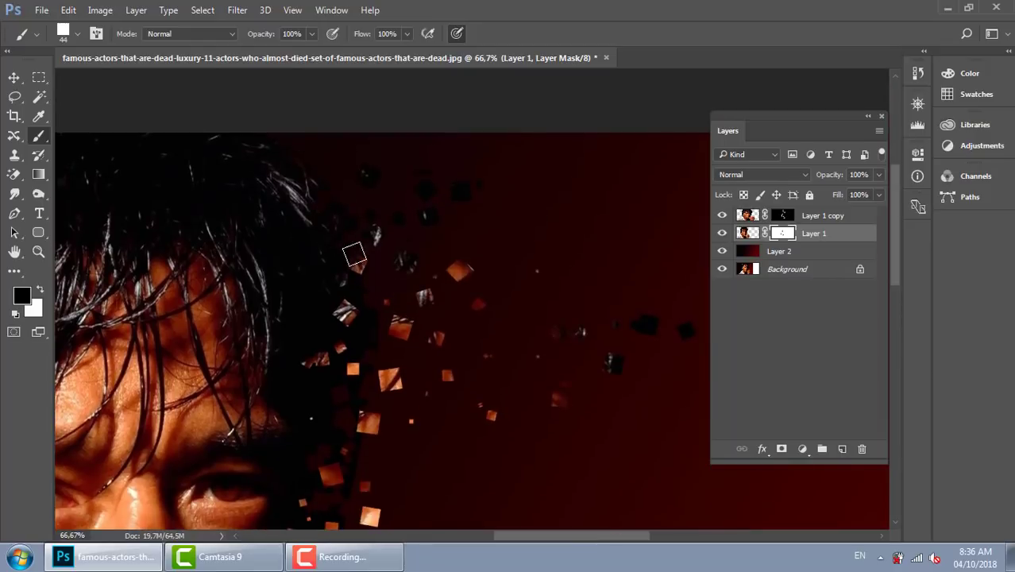
Zoom out, return to Layer 1 copy's mask with white, and reveal squares beside the fist.
key(ctrl+minus)
key(ctrl+minus)
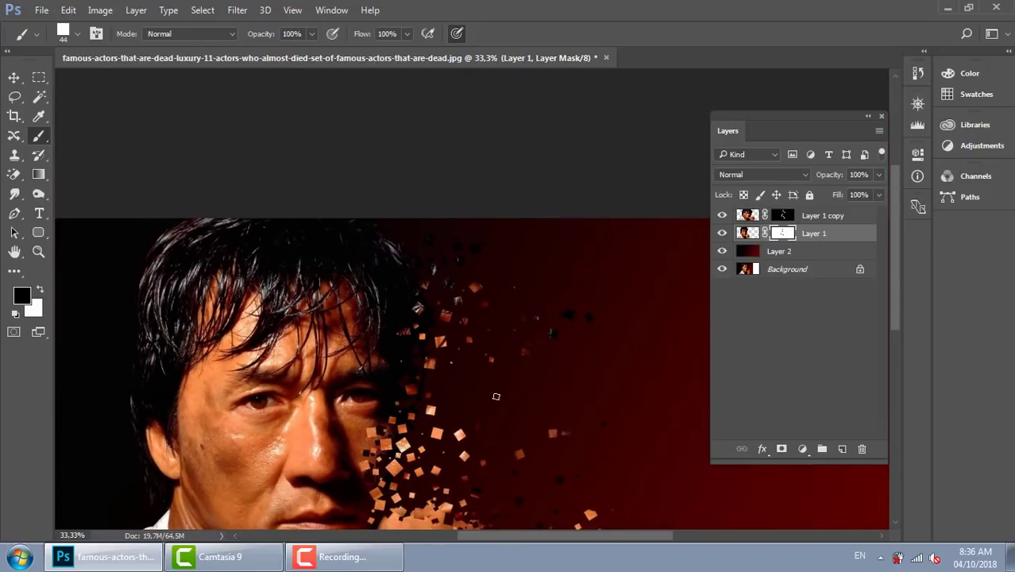
scroll(449, 399, down, 1)
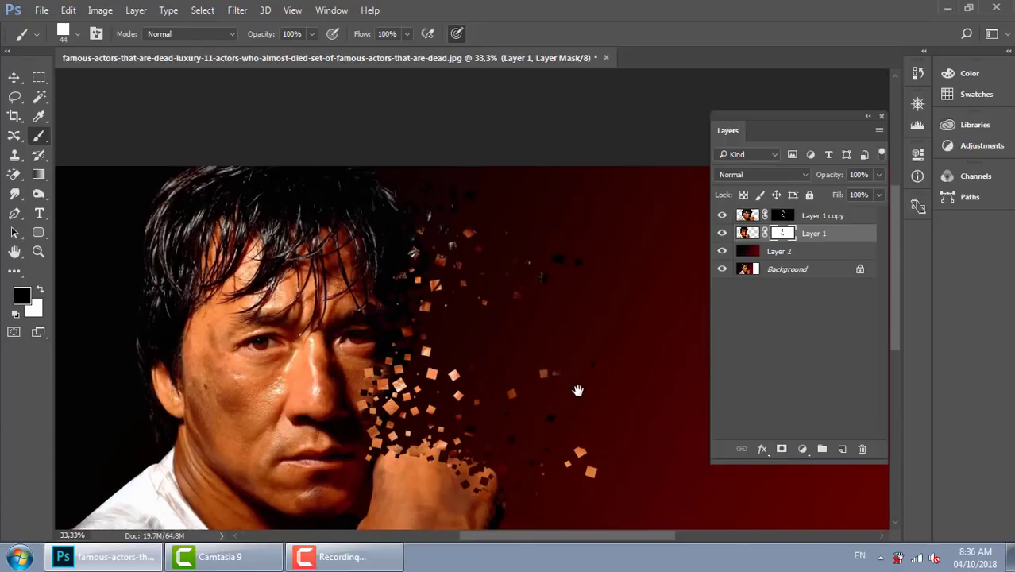
key(ctrl+minus)
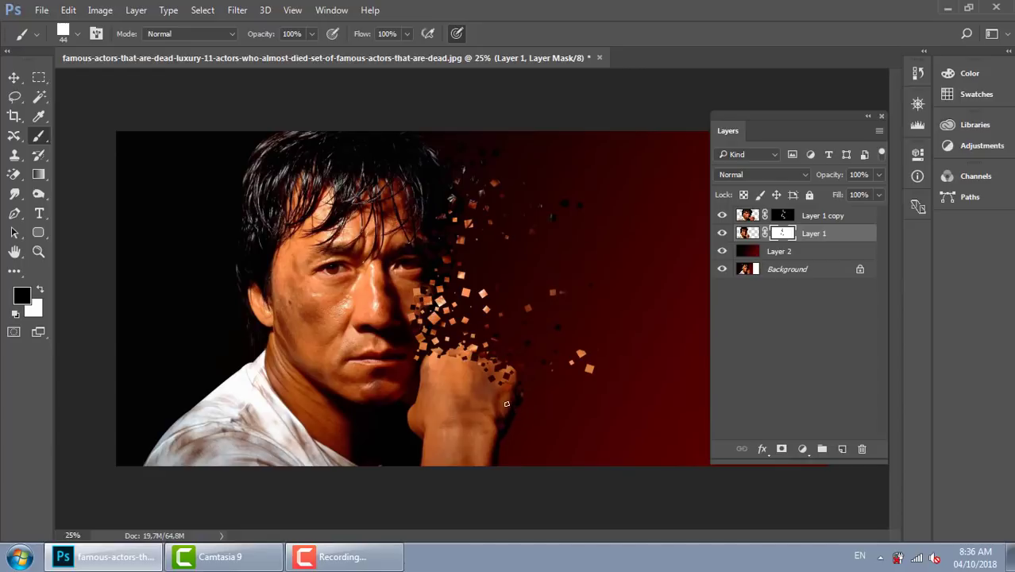
click(783, 215)
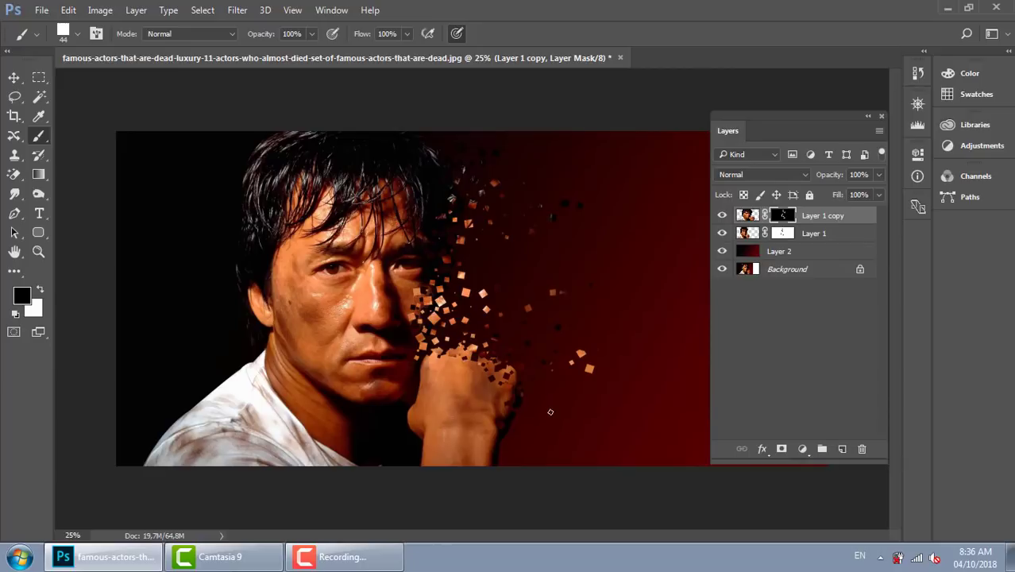
key(x)
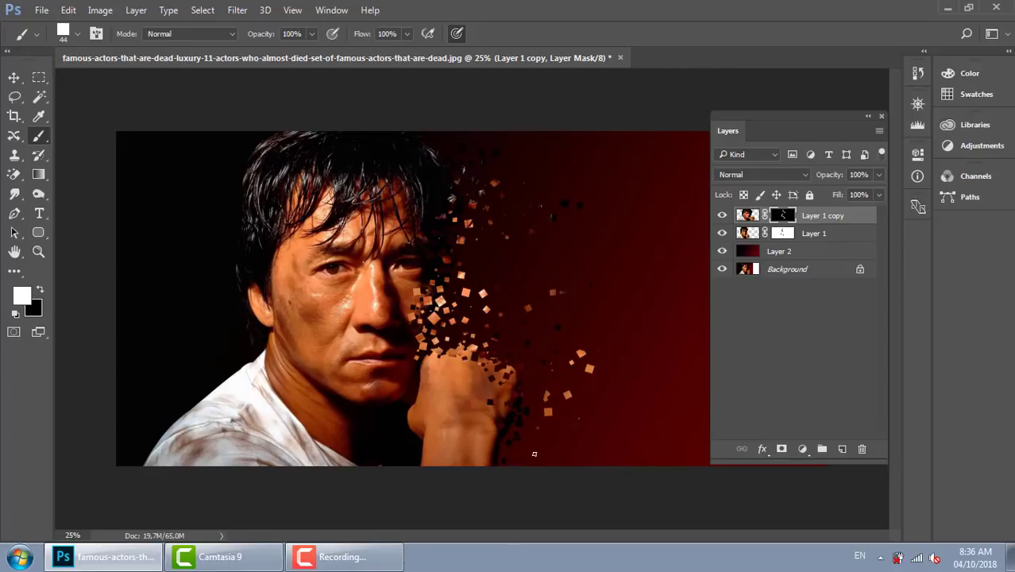
click(577, 431)
click(577, 431)
click(582, 417)
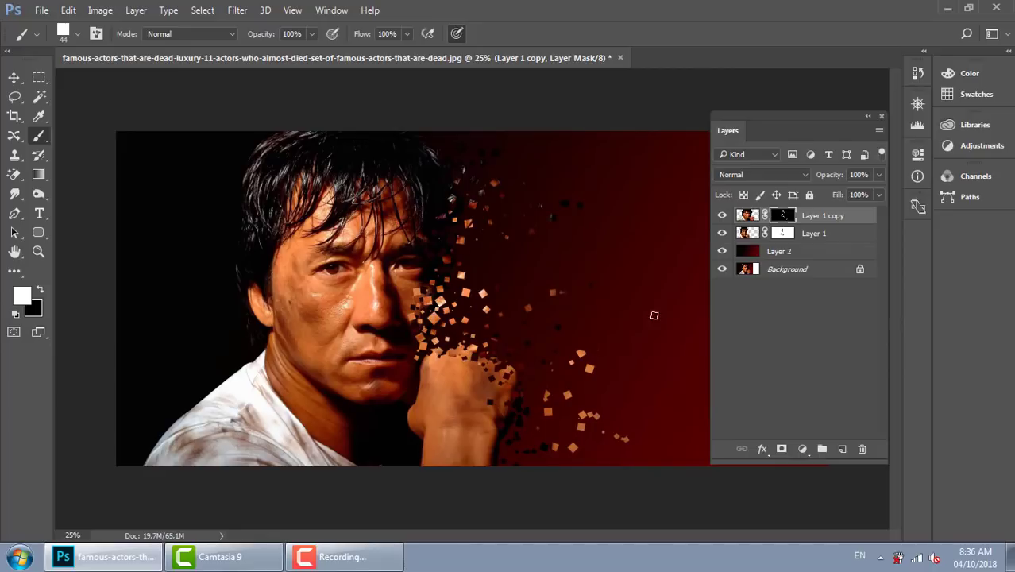
scroll(428, 285, up, 1)
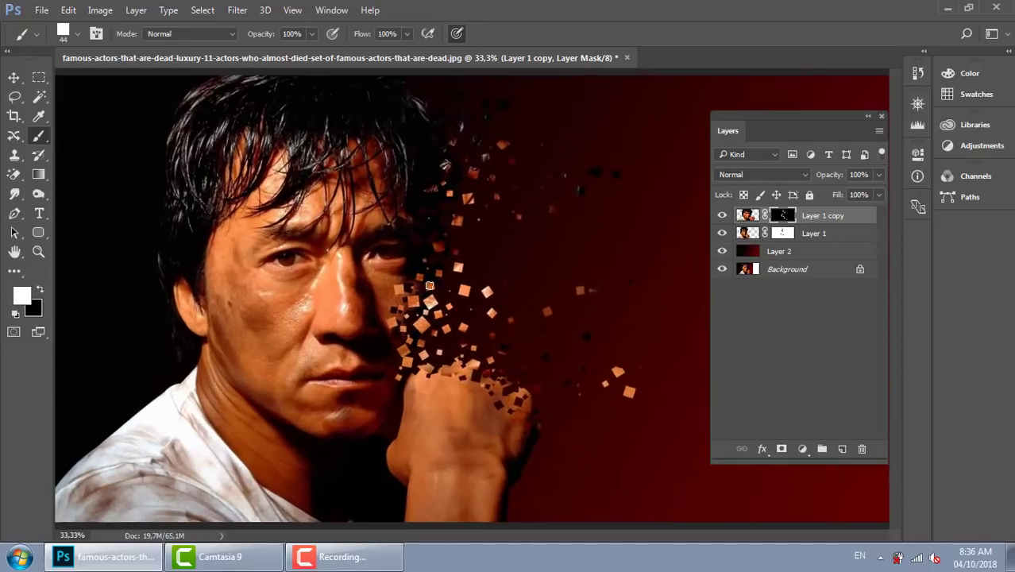
scroll(413, 288, up, 1)
scroll(389, 289, up, 1)
drag(373, 290, 399, 297)
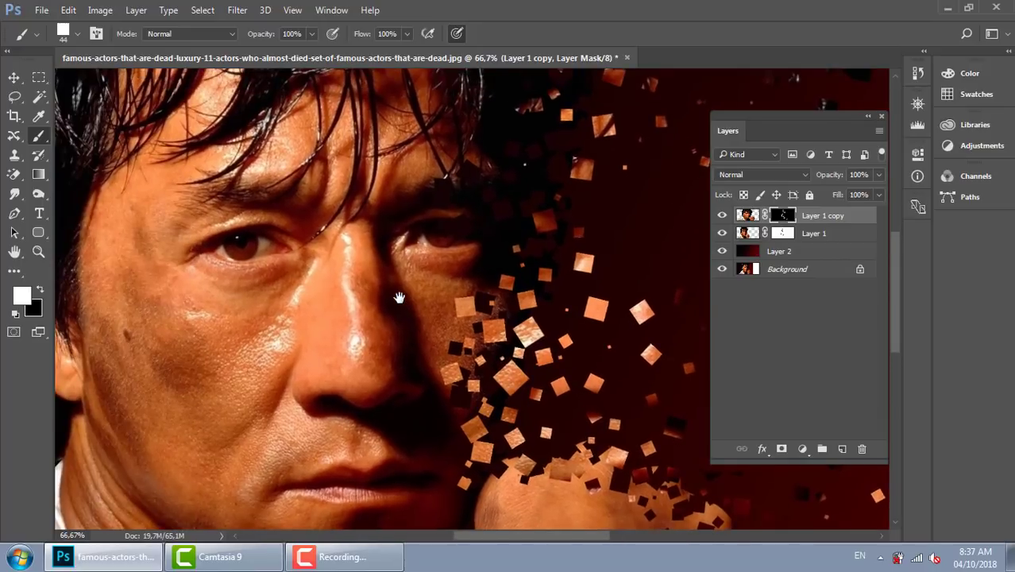
scroll(374, 306, up, 1)
scroll(356, 294, left, 2)
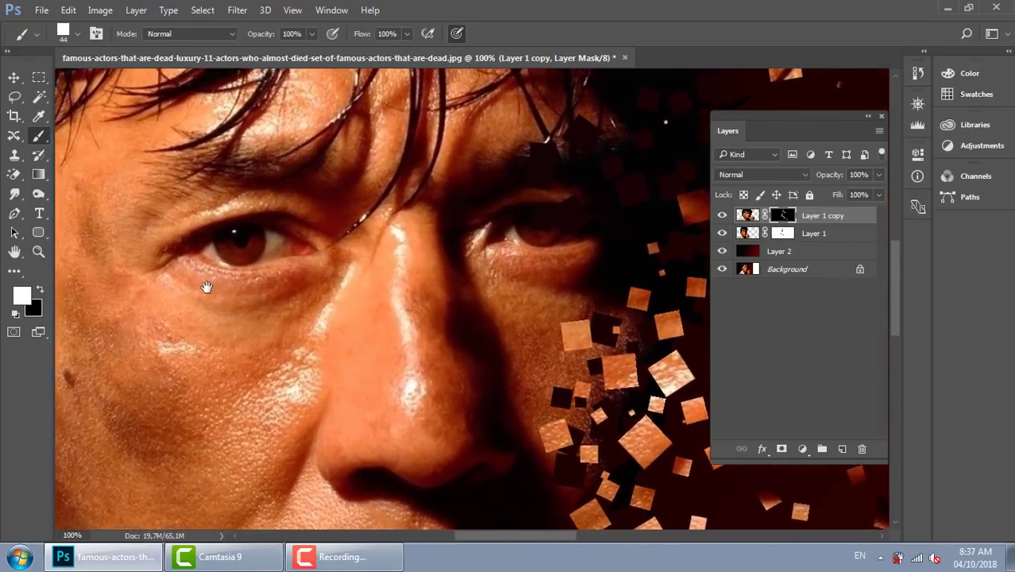
scroll(207, 288, down, 1)
click(14, 194)
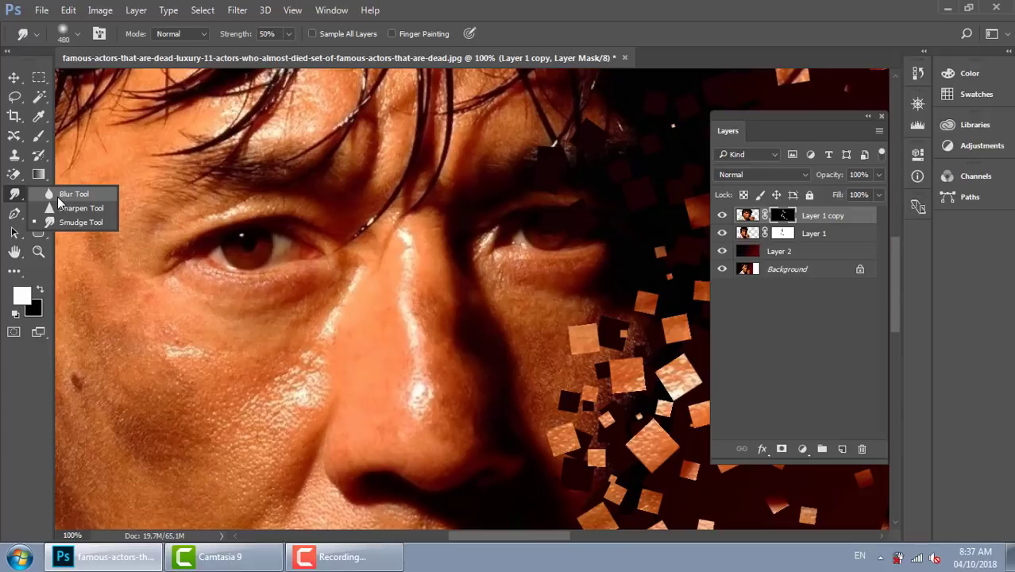
click(14, 77)
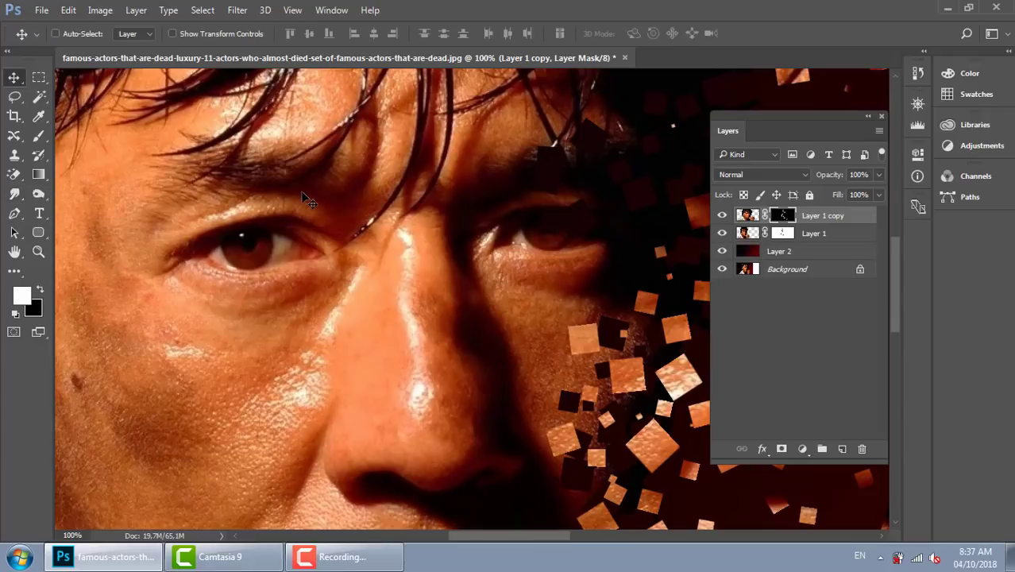
key(ctrl+o)
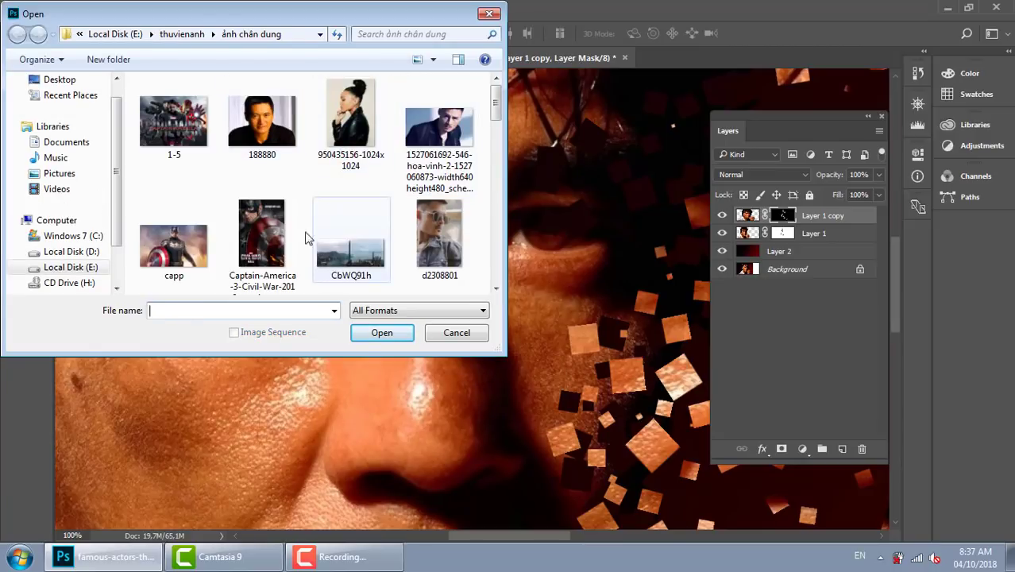
Open the 188880.jpg portrait from the Open dialog.
click(266, 143)
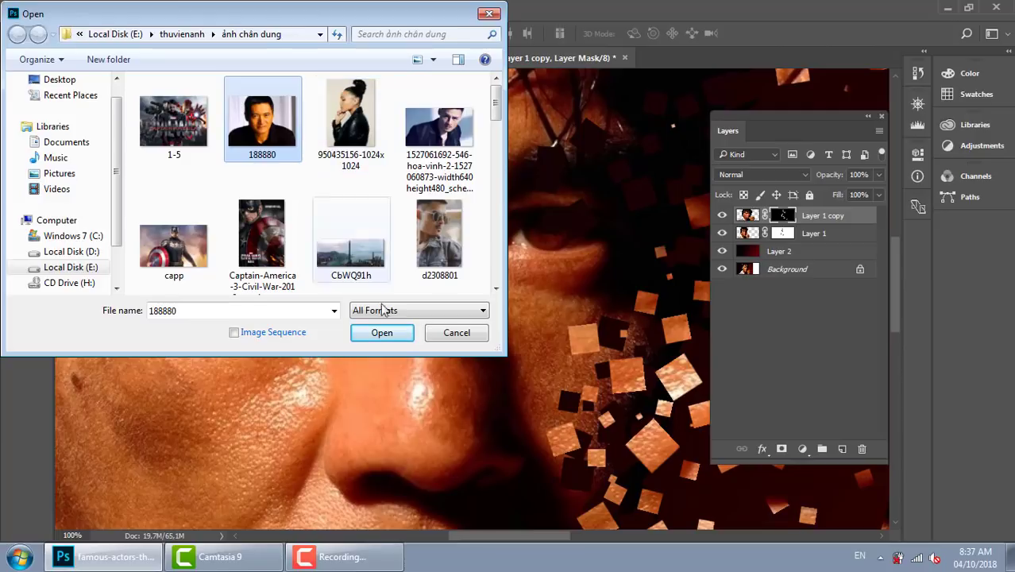
click(397, 336)
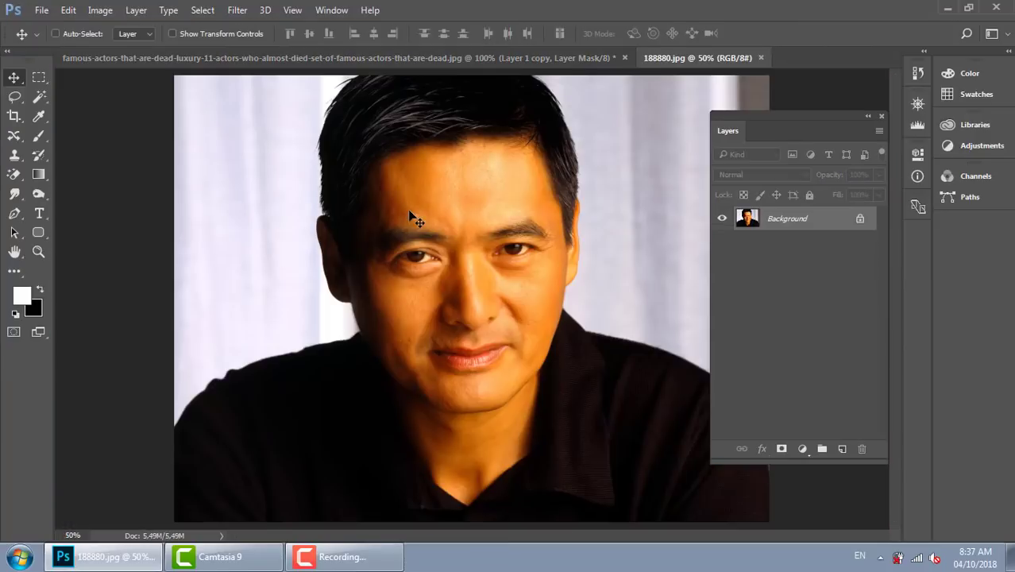
Blur the skin around the left eye and nose with a 149 px Blur brush.
scroll(412, 216, up, 1)
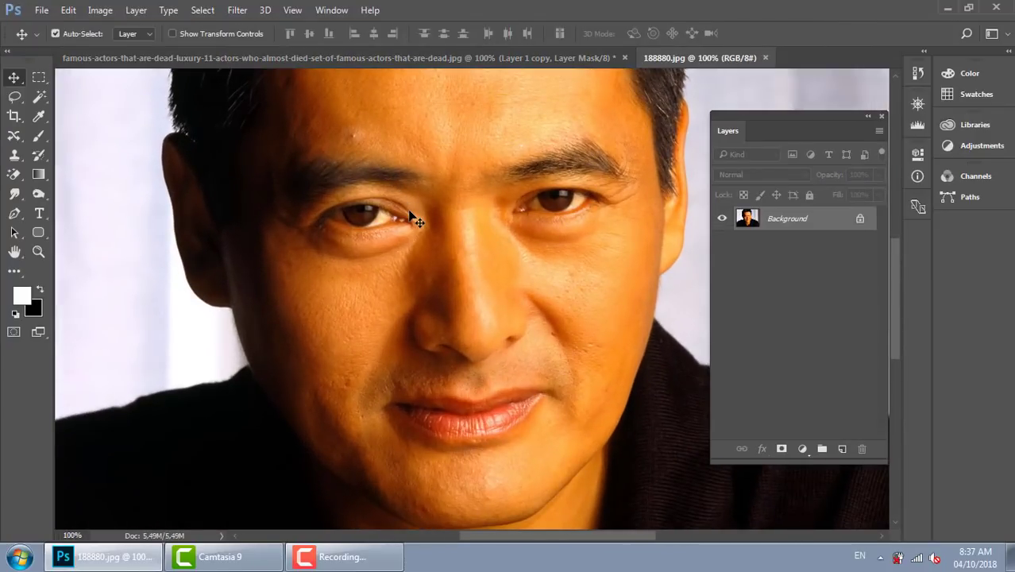
key(ctrl+plus)
click(16, 195)
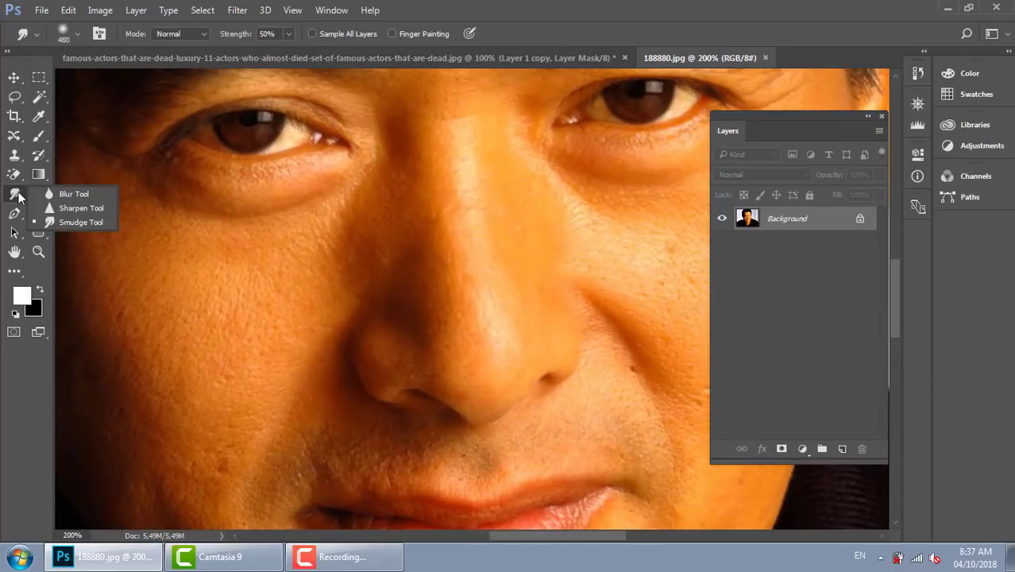
click(88, 194)
drag(256, 175, 300, 233)
right_click(345, 230)
drag(420, 266, 476, 267)
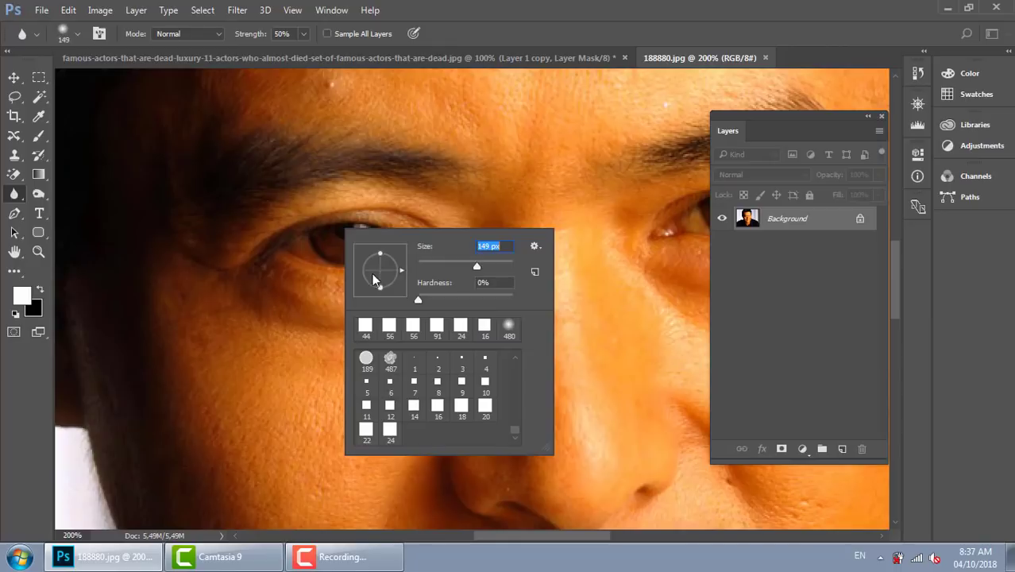
click(319, 230)
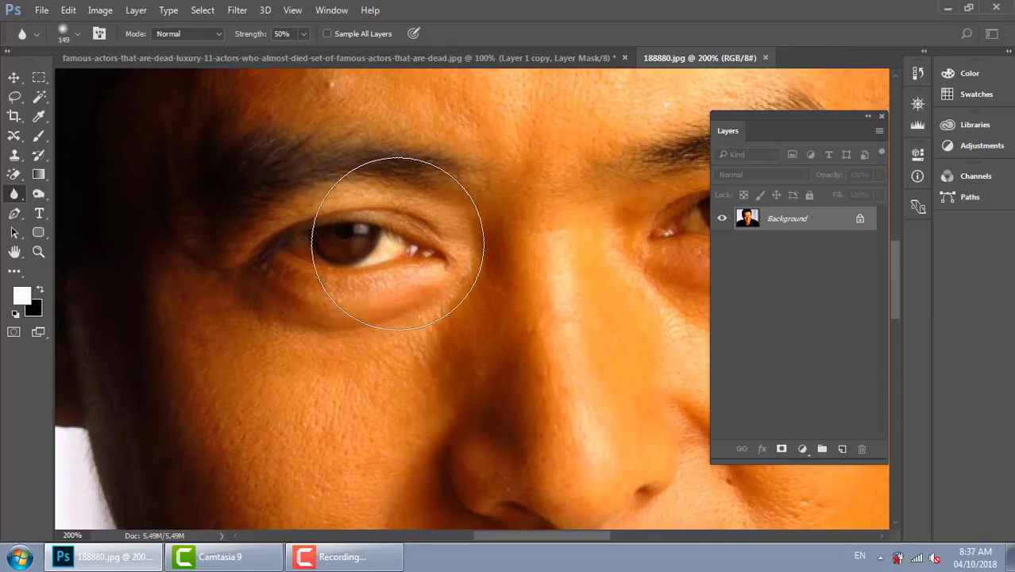
mouse_move(397, 243)
mouse_down()
mouse_move(244, 268)
mouse_move(487, 245)
mouse_up()
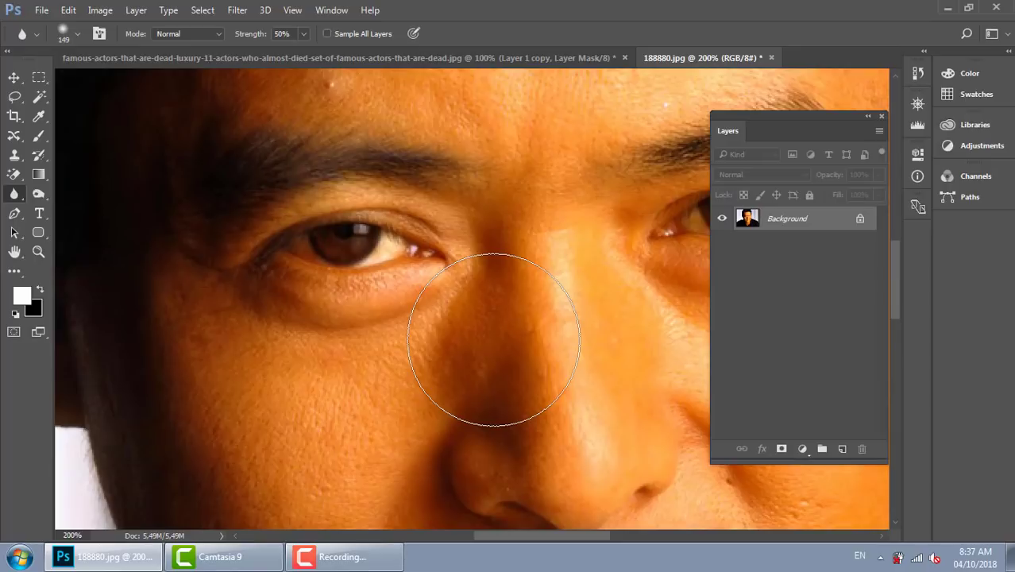
right_click(16, 197)
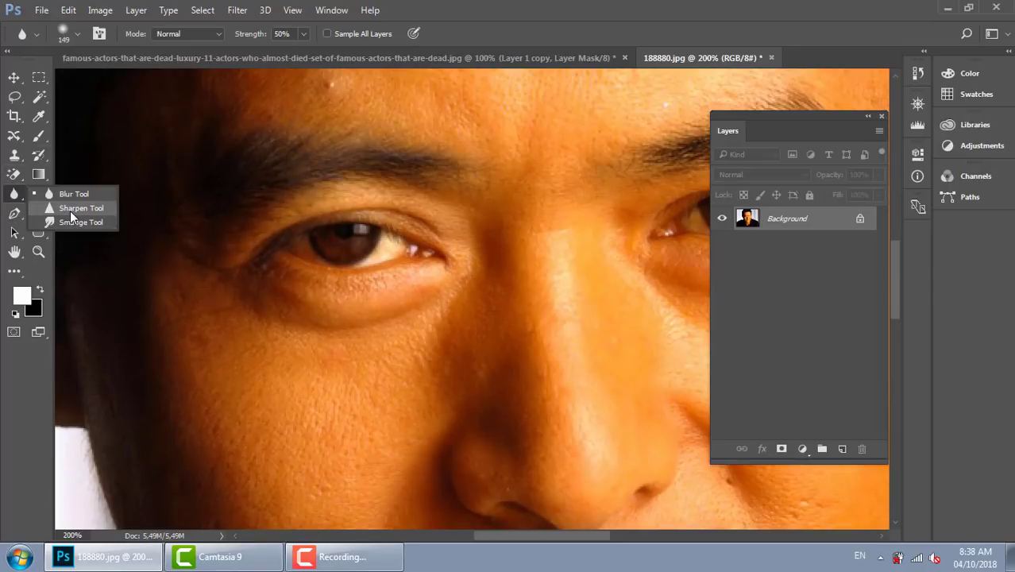
Sharpen the left eye and under-eye area with a 174 px Sharpen brush.
click(71, 209)
right_click(493, 181)
drag(546, 206, 583, 209)
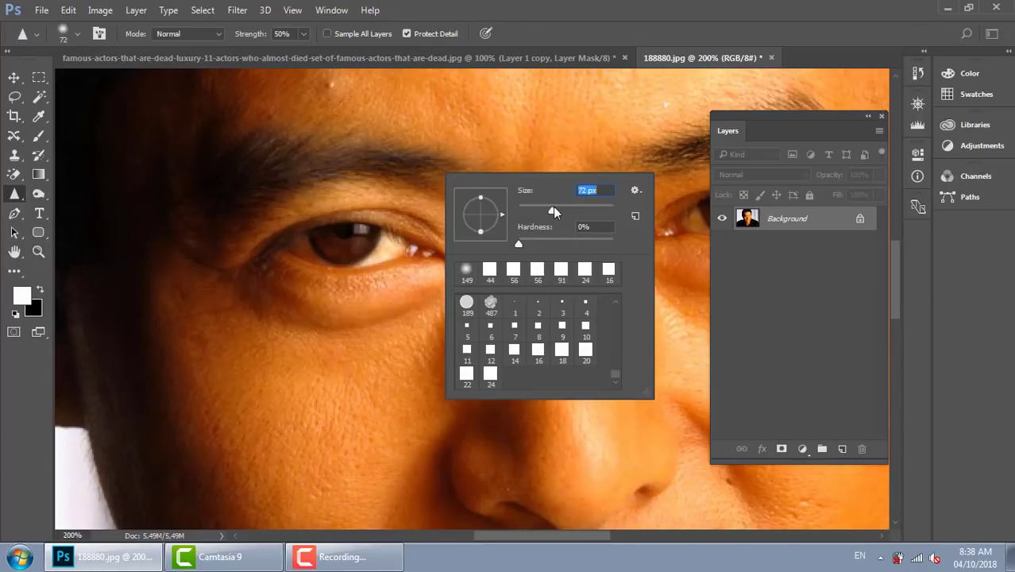
click(342, 212)
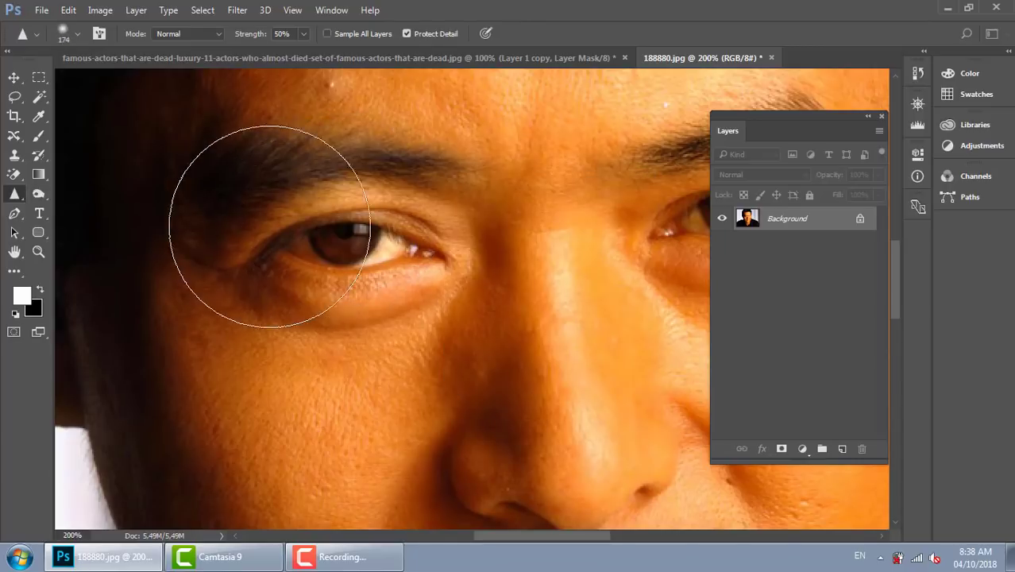
drag(401, 217, 264, 200)
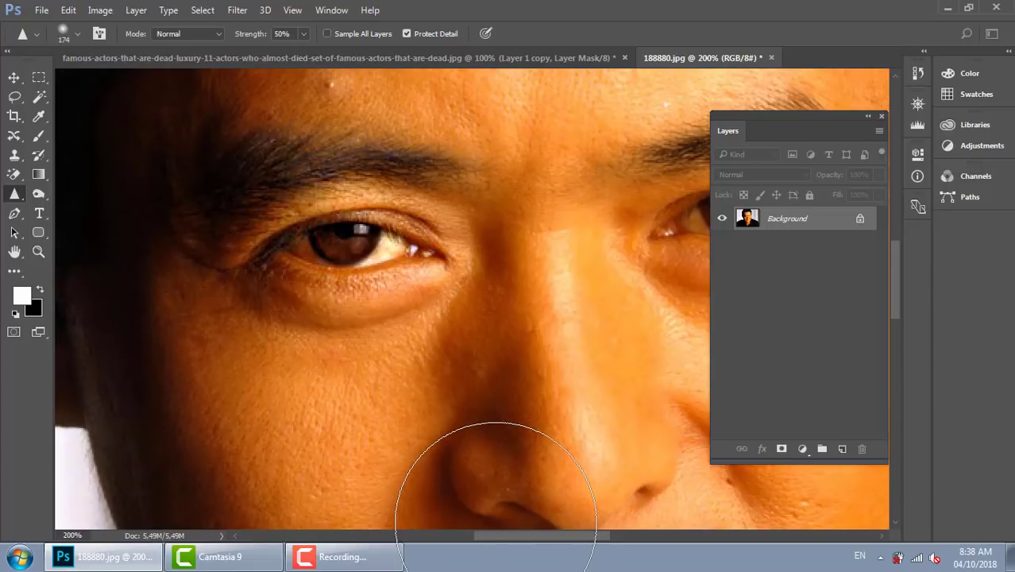
key(ctrl+z)
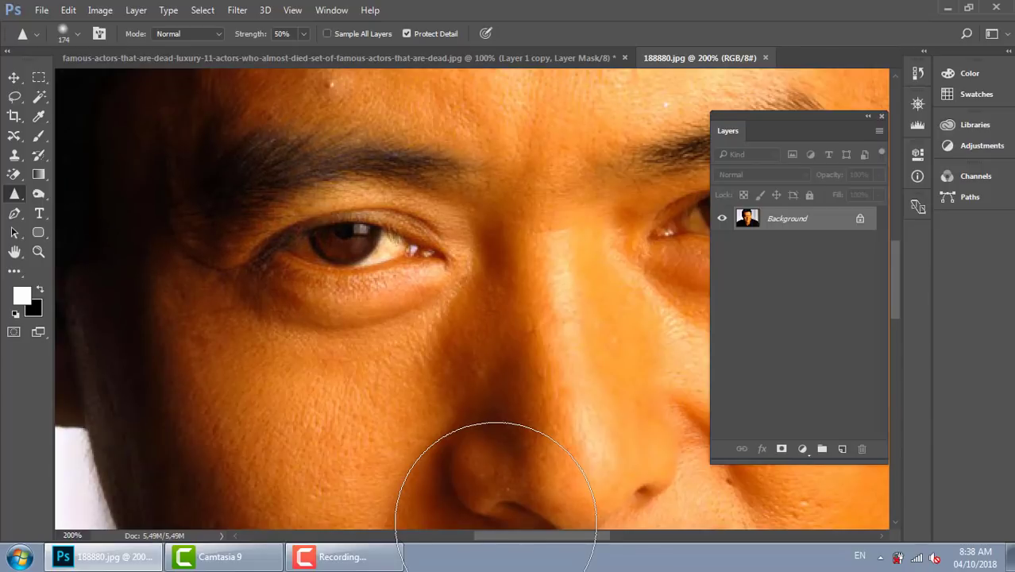
key(ctrl+z)
key(ctrl+z)
key(ctrl+z)
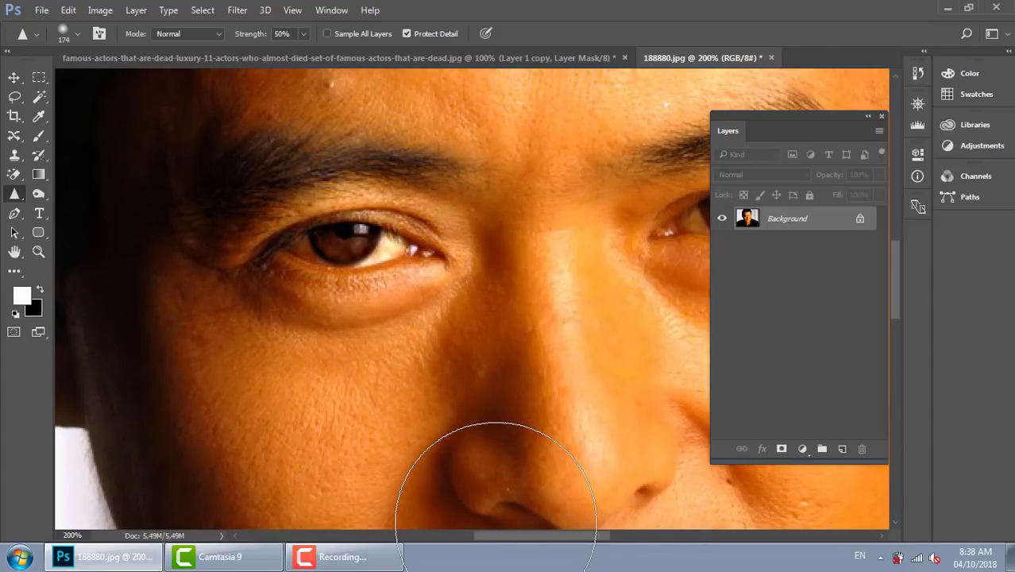
key(ctrl+z)
key(ctrl+z)
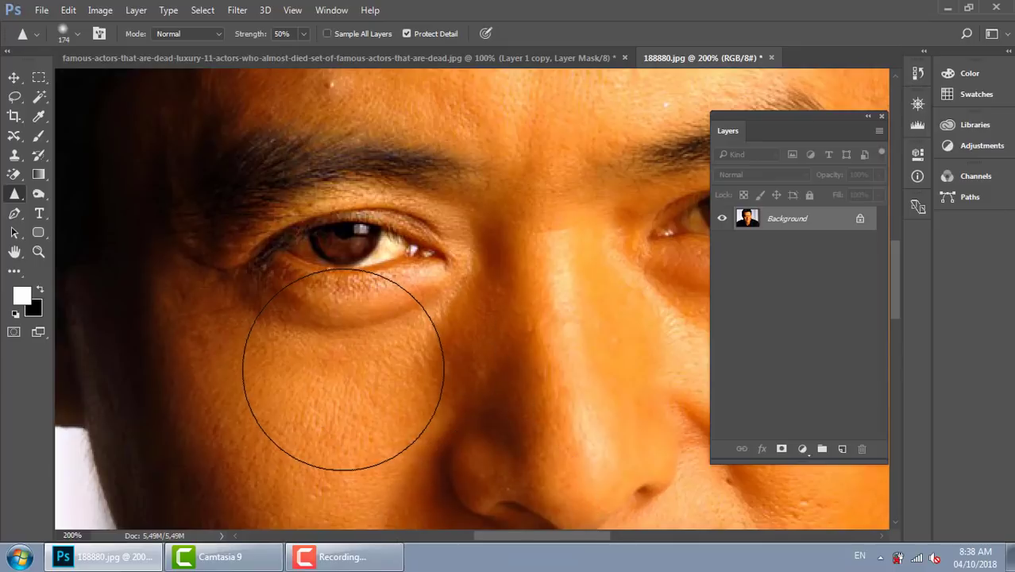
mouse_move(210, 249)
mouse_down()
mouse_move(329, 305)
mouse_move(339, 261)
mouse_move(317, 306)
mouse_move(363, 249)
mouse_move(186, 249)
mouse_move(405, 262)
mouse_move(184, 255)
mouse_up()
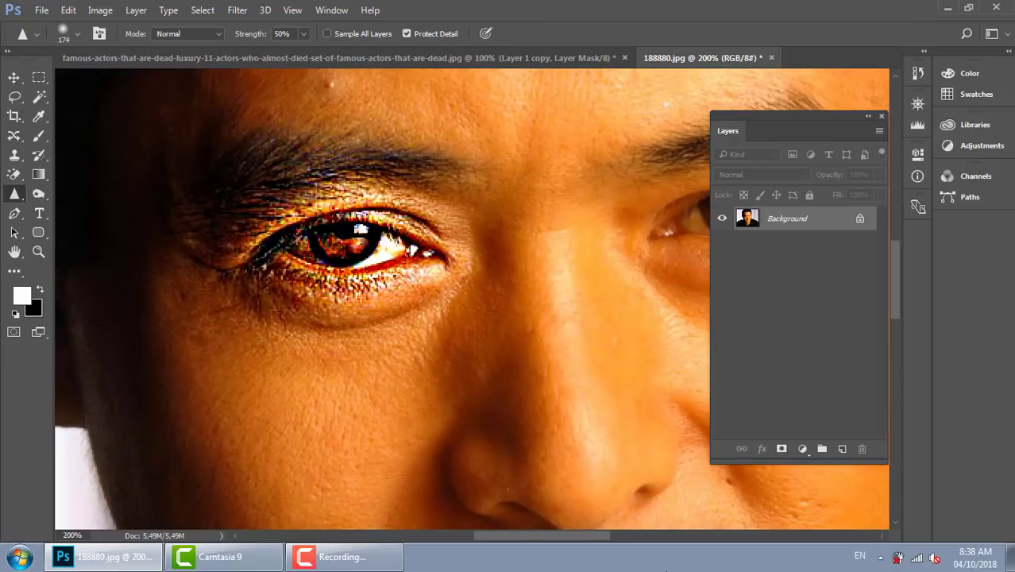
Zoom out and close 188880.jpg without saving changes.
key(ctrl+minus)
key(ctrl+minus)
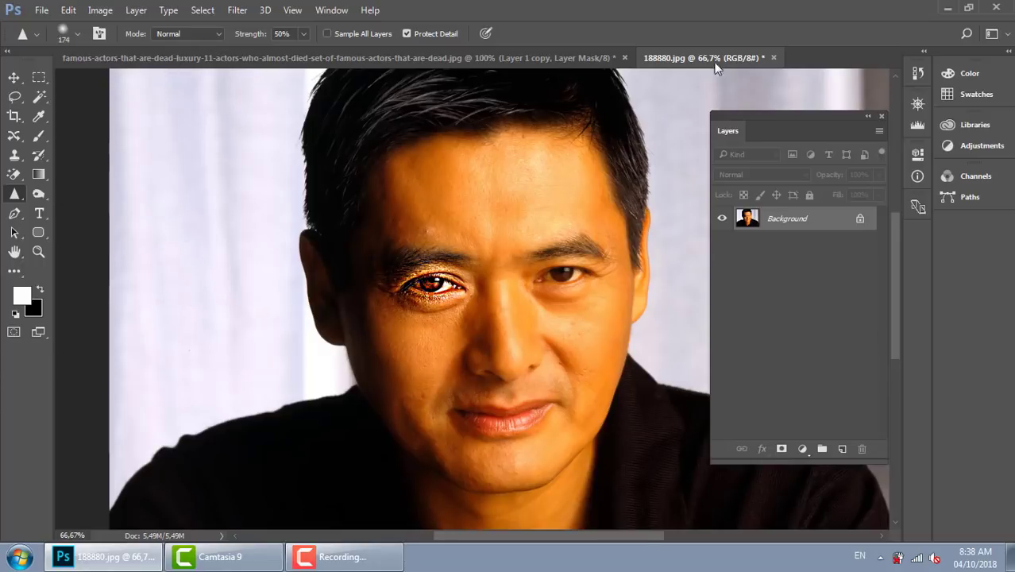
click(772, 58)
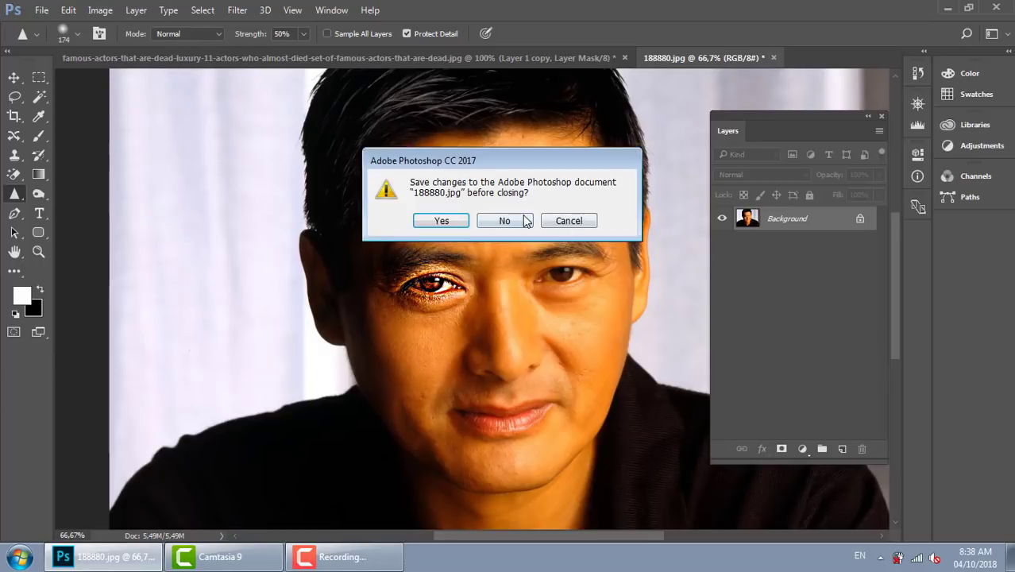
click(509, 220)
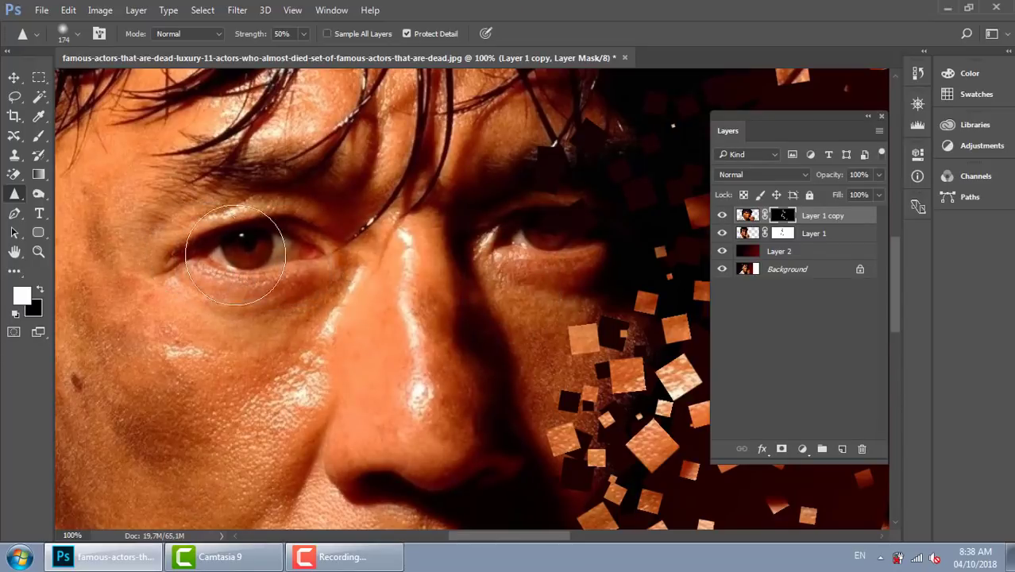
Switch to Layer 1's pixels and sharpen the cheek beside the nose and the chin crease.
click(747, 232)
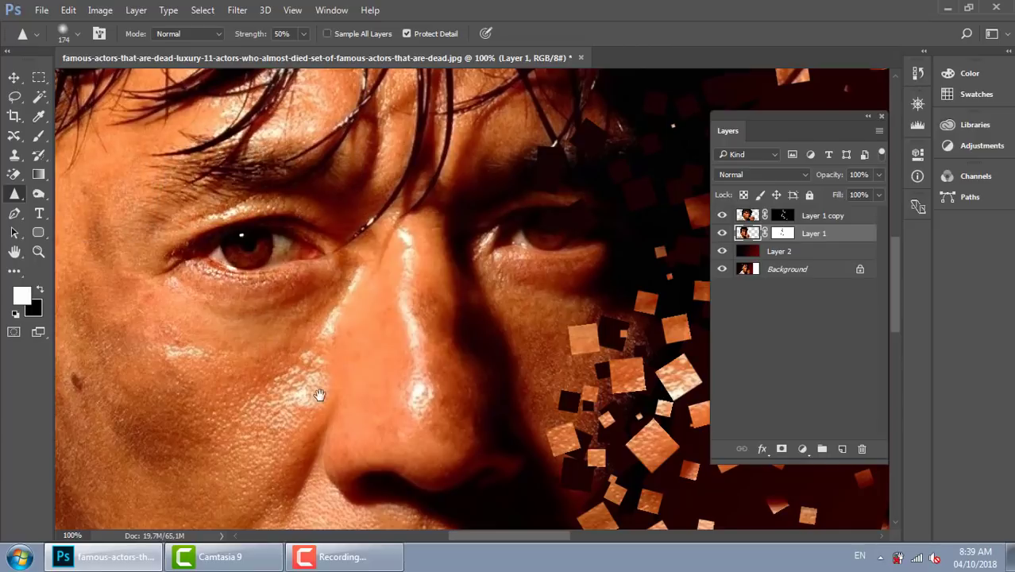
drag(318, 390, 369, 193)
drag(292, 365, 340, 340)
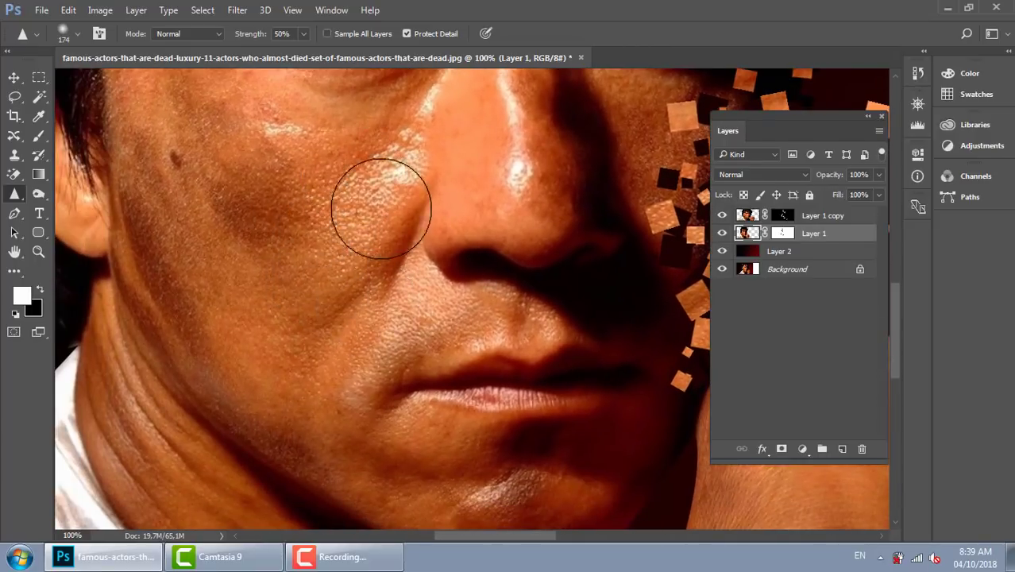
click(379, 208)
drag(466, 453, 489, 456)
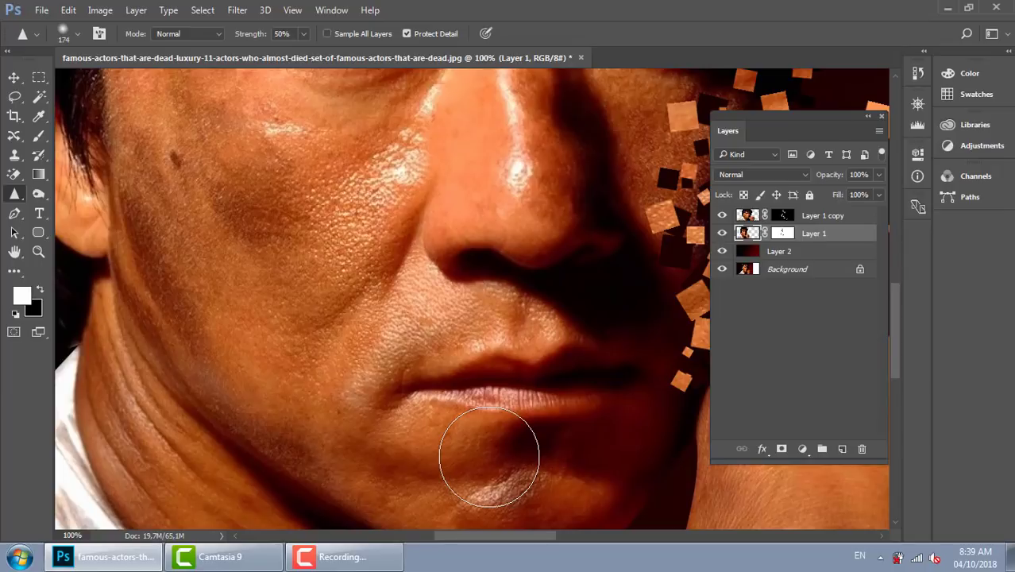
Sharpen the lips, mouth corner and chin at 50% strength, then zoom out to 33.33%.
drag(290, 268, 321, 339)
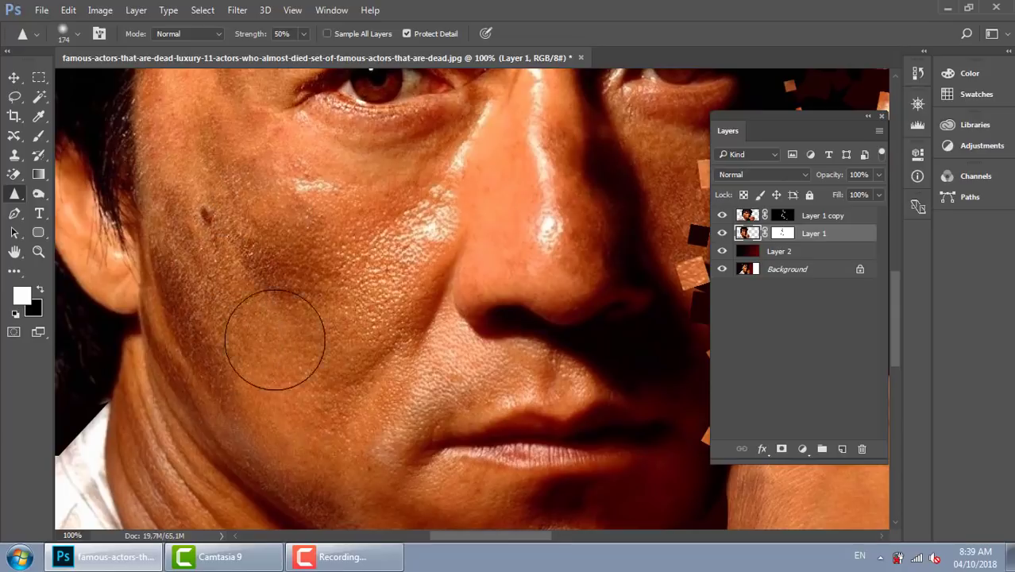
drag(346, 393, 338, 270)
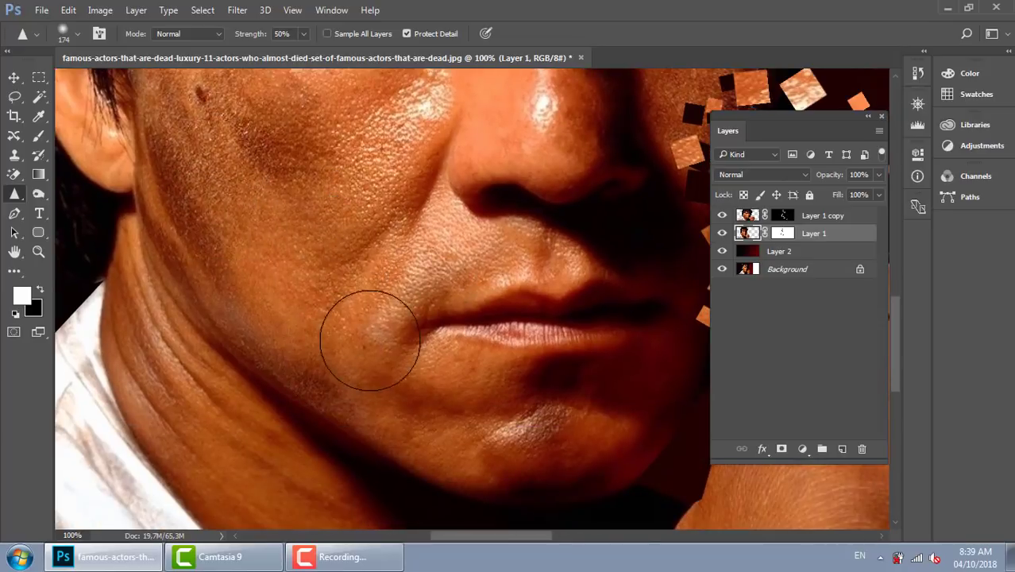
drag(431, 386, 414, 306)
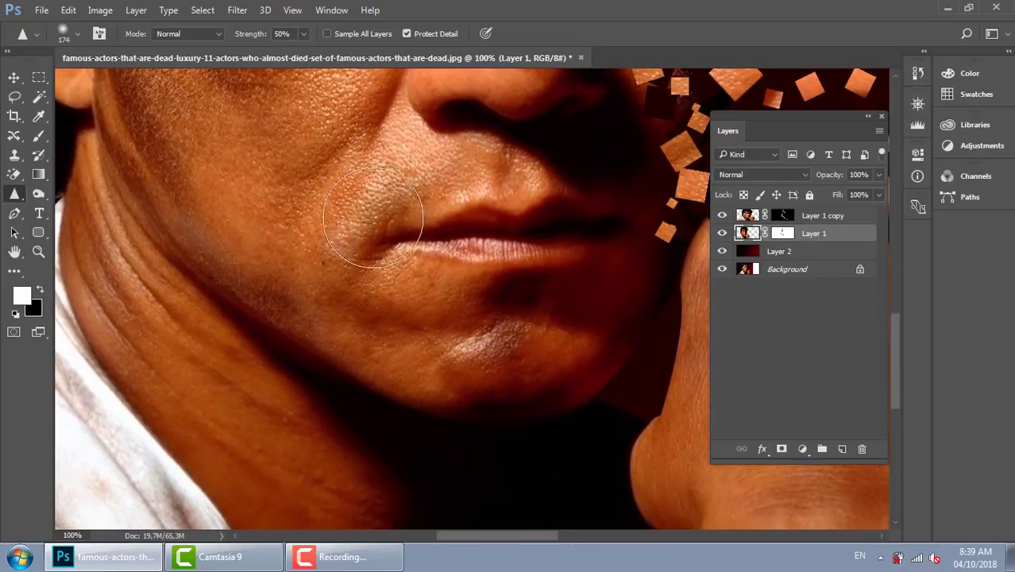
drag(317, 329, 306, 243)
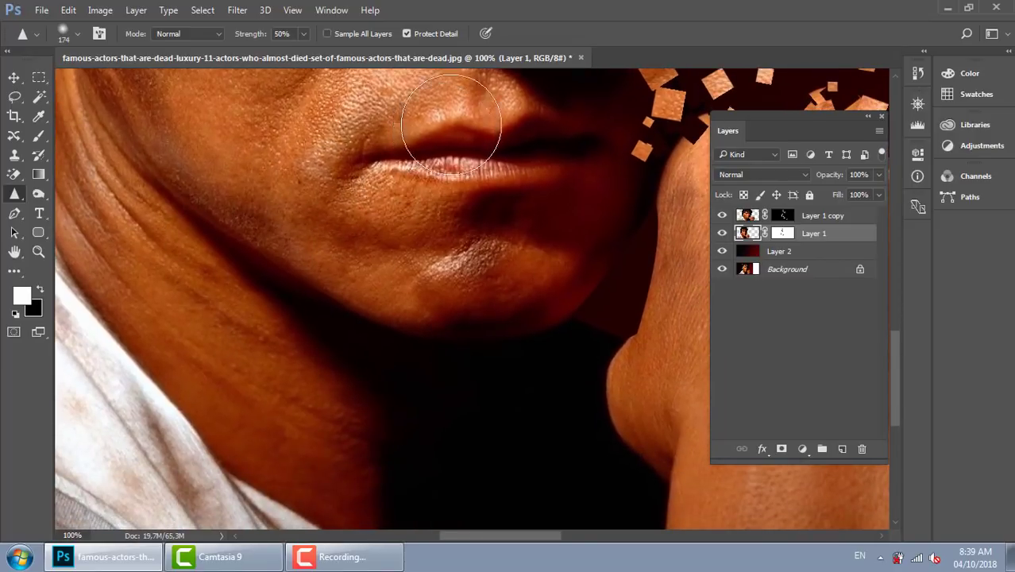
drag(302, 167, 487, 409)
drag(369, 271, 385, 390)
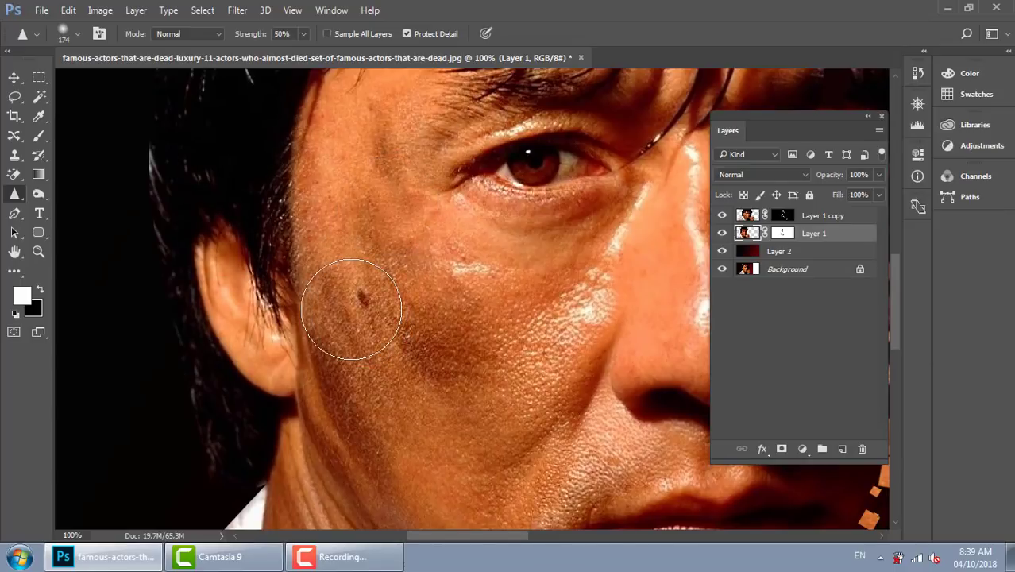
key(ctrl+minus)
key(ctrl+minus)
key(ctrl+minus)
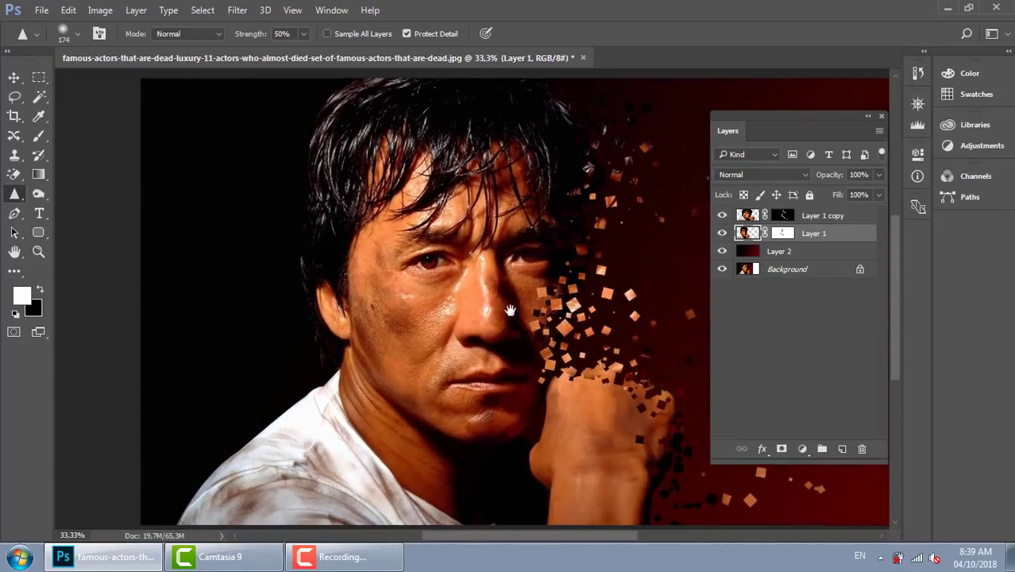
Add an empty text layer, Layer 3, on the red background and open Windows Explorer's Computer window.
drag(627, 326, 378, 289)
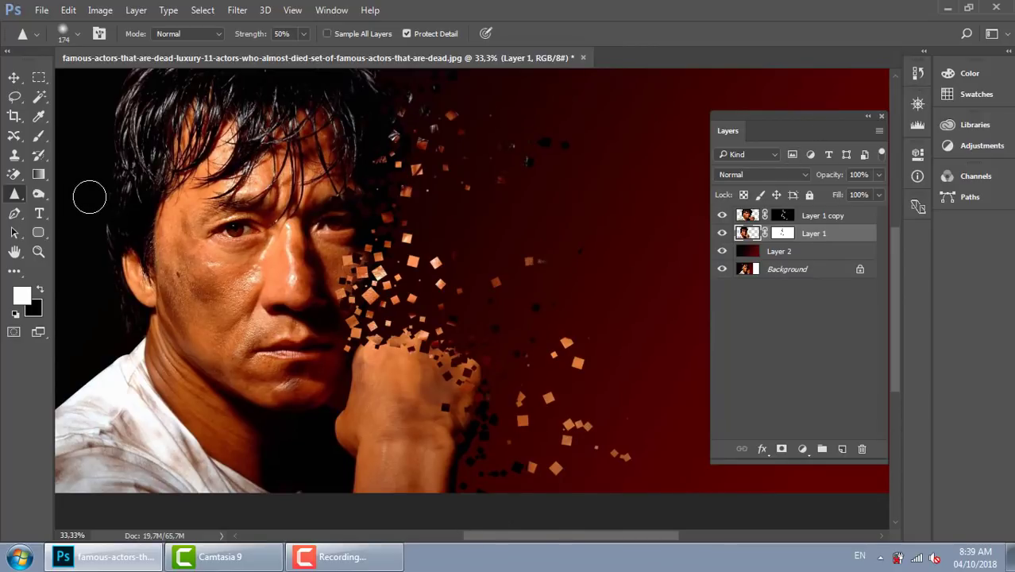
click(39, 214)
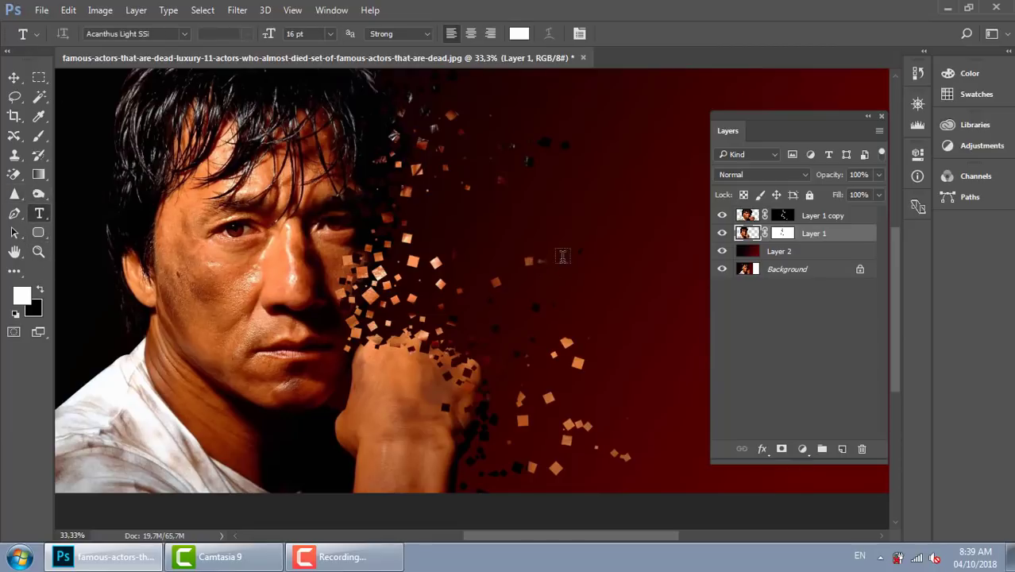
click(393, 299)
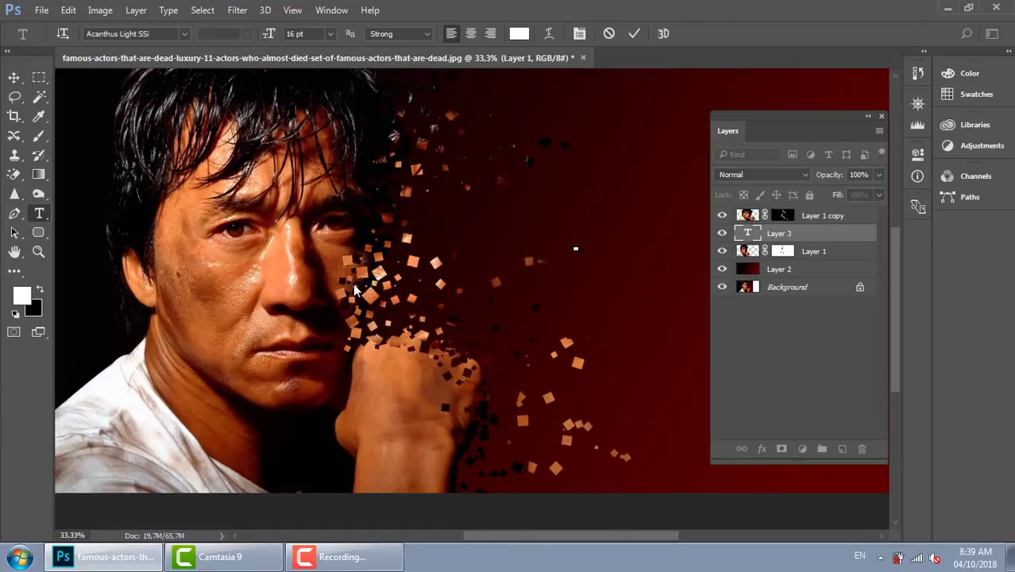
click(14, 77)
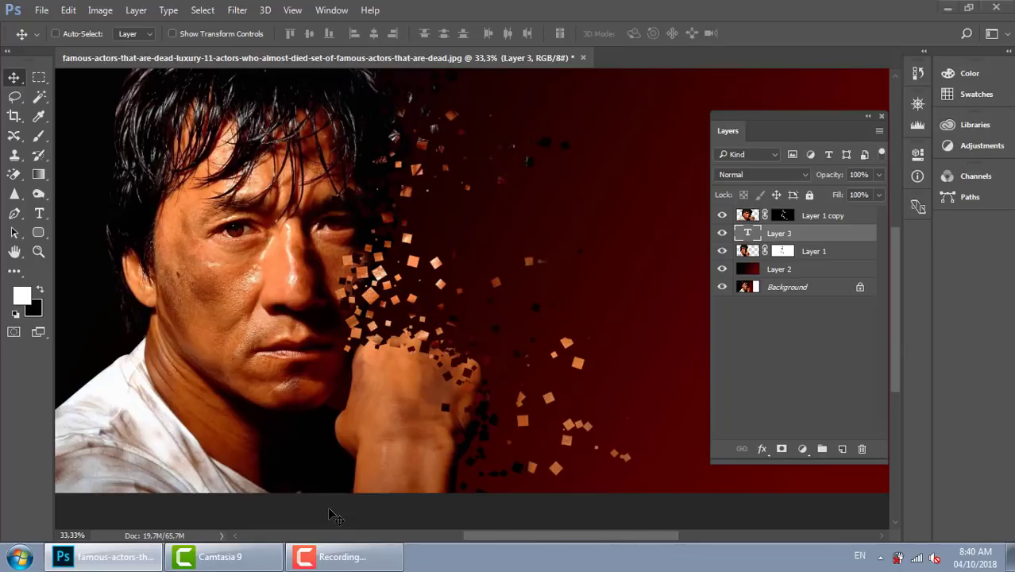
key(super+e)
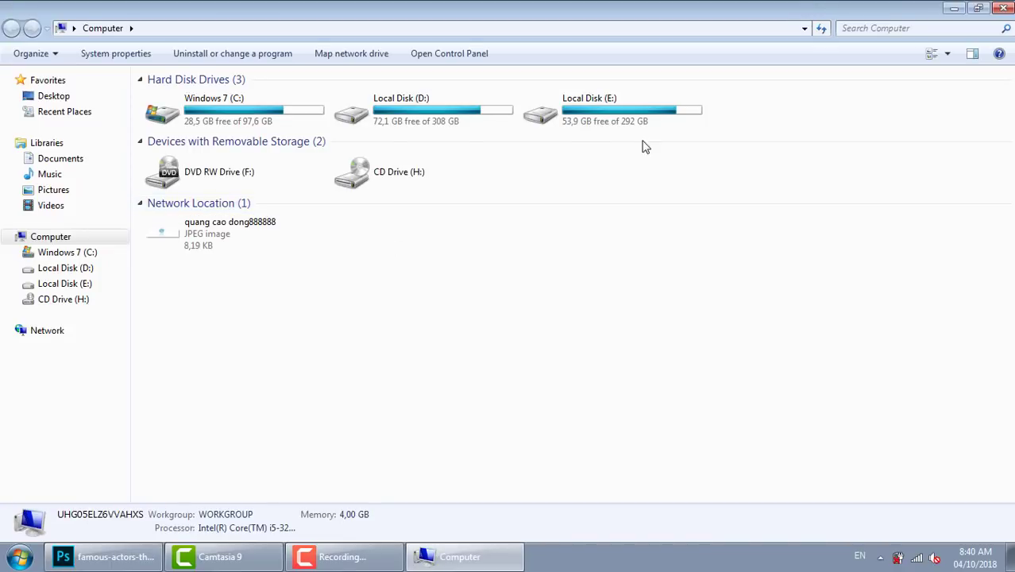
Open the thuvienanh folder on Local Disk (E:).
double_click(647, 112)
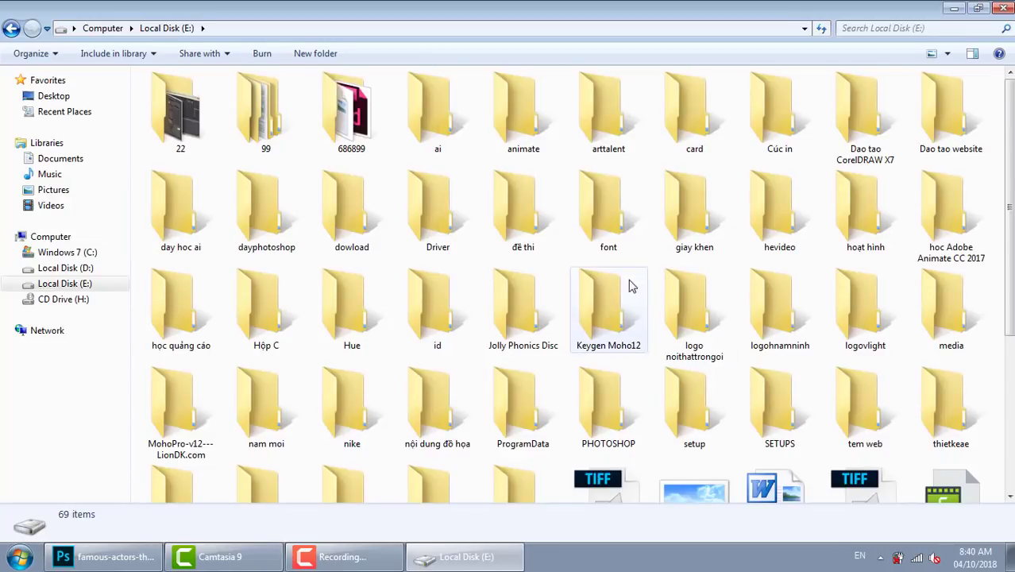
click(616, 201)
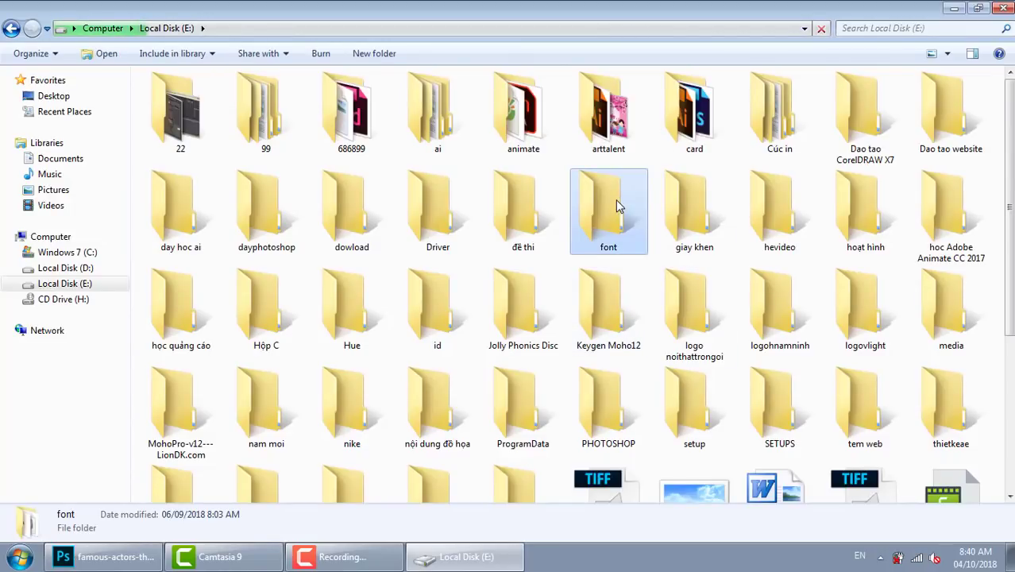
key(t)
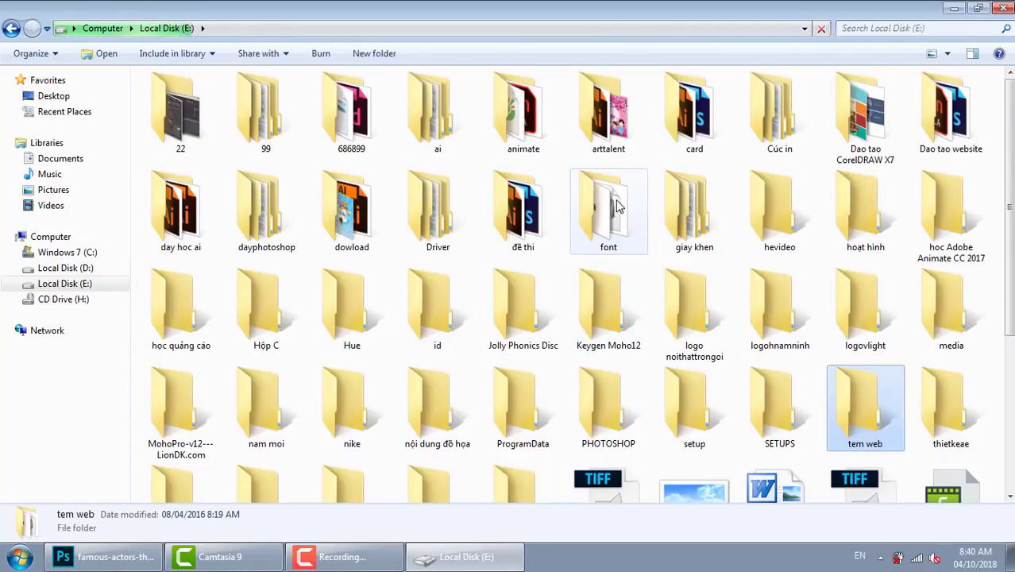
scroll(619, 207, down, 2)
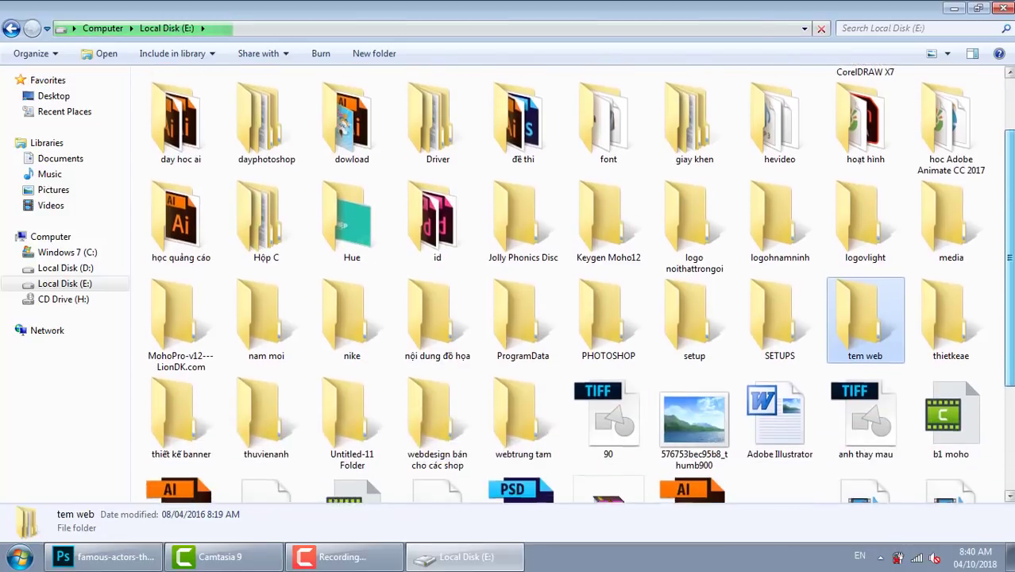
double_click(286, 402)
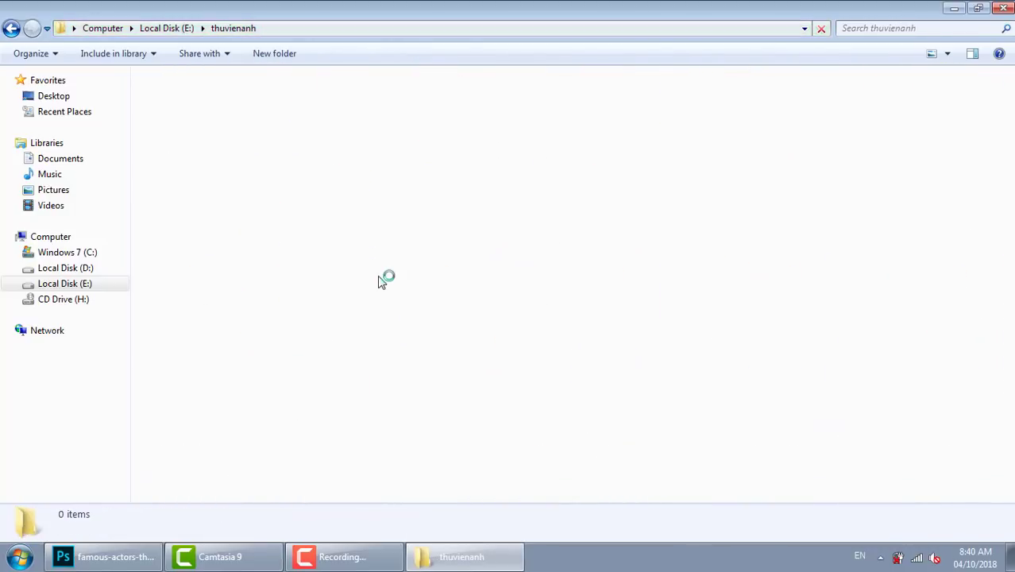
Open the first reference image in thuvienanh's New folder in Photo Viewer.
click(370, 220)
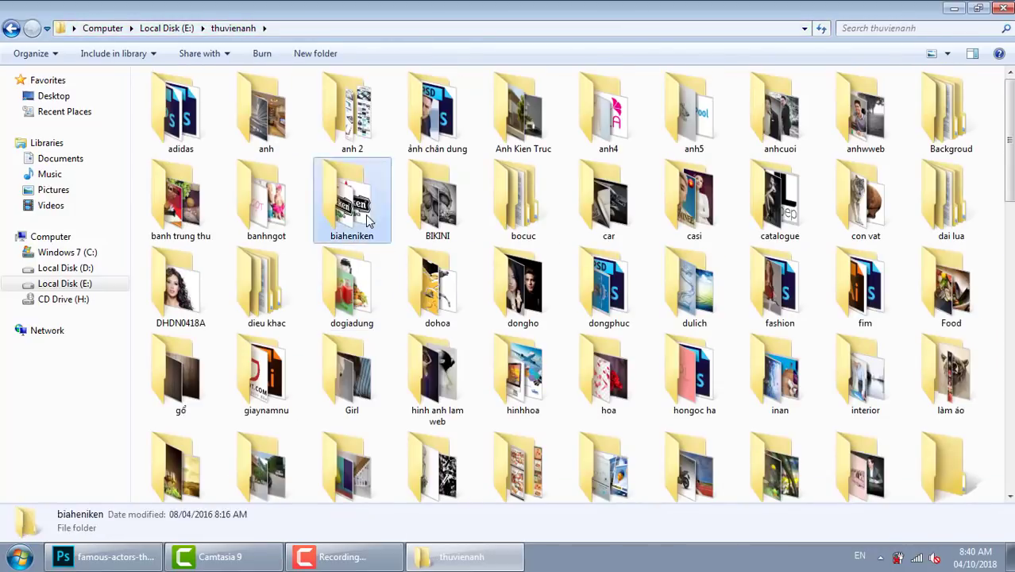
key(n)
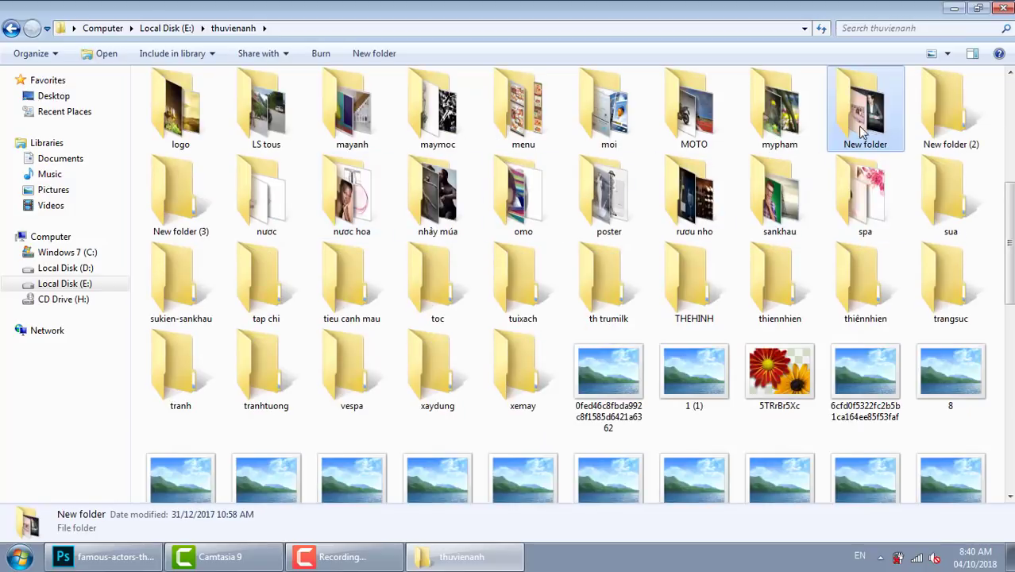
double_click(868, 119)
click(611, 123)
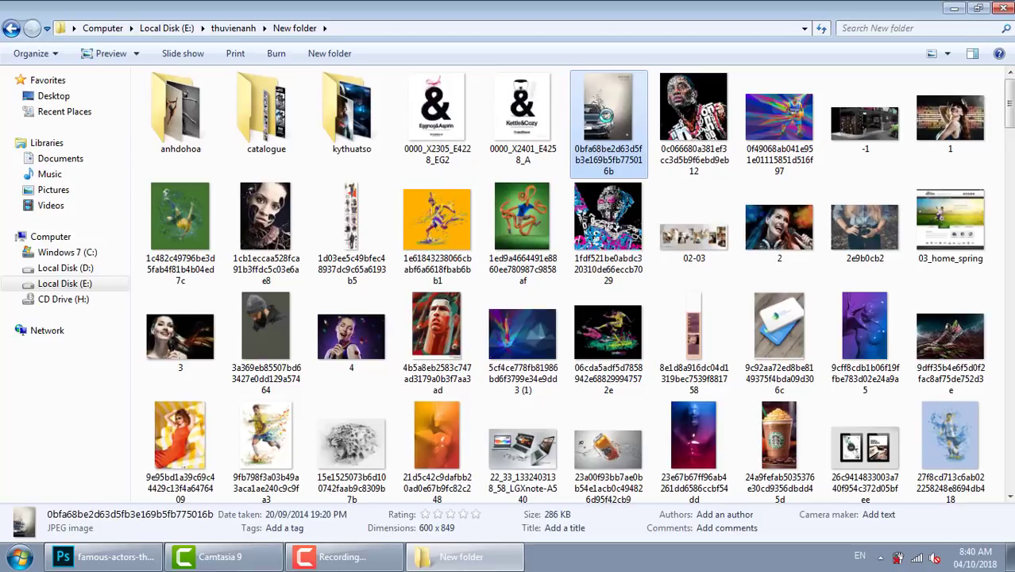
double_click(607, 115)
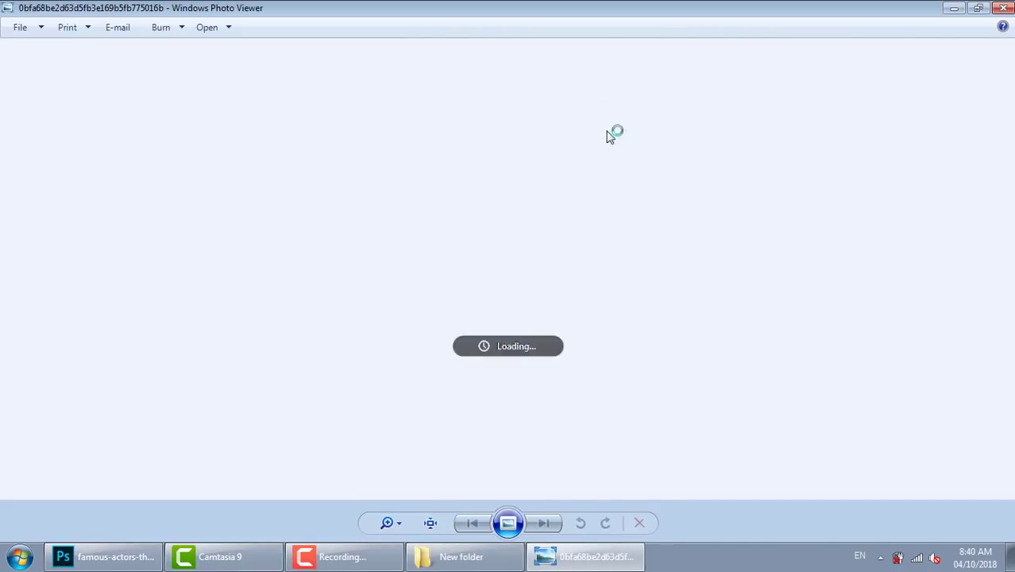
View the Golf reference image at actual size, centred on the car's front and VW logo.
click(431, 523)
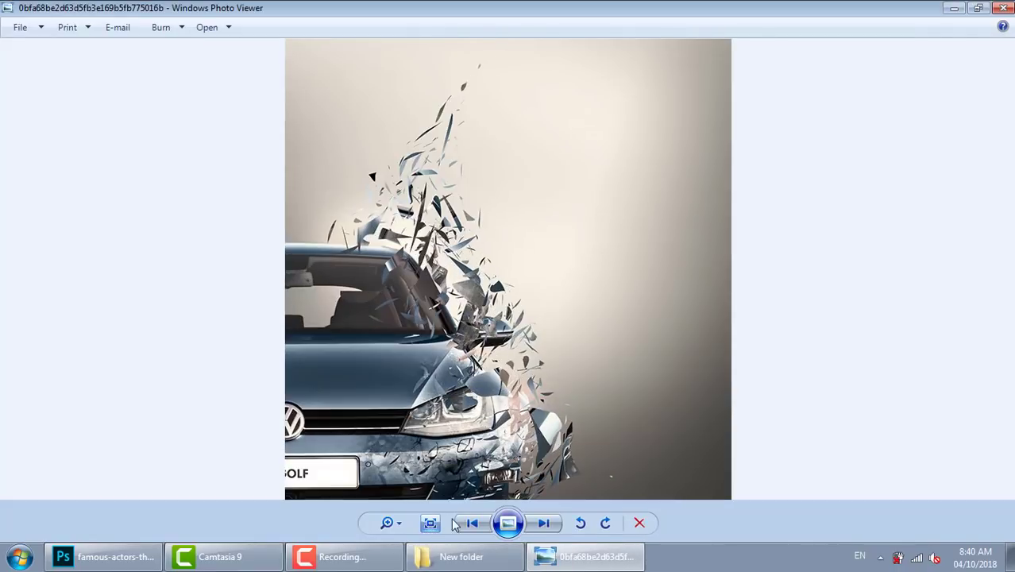
drag(514, 435, 536, 383)
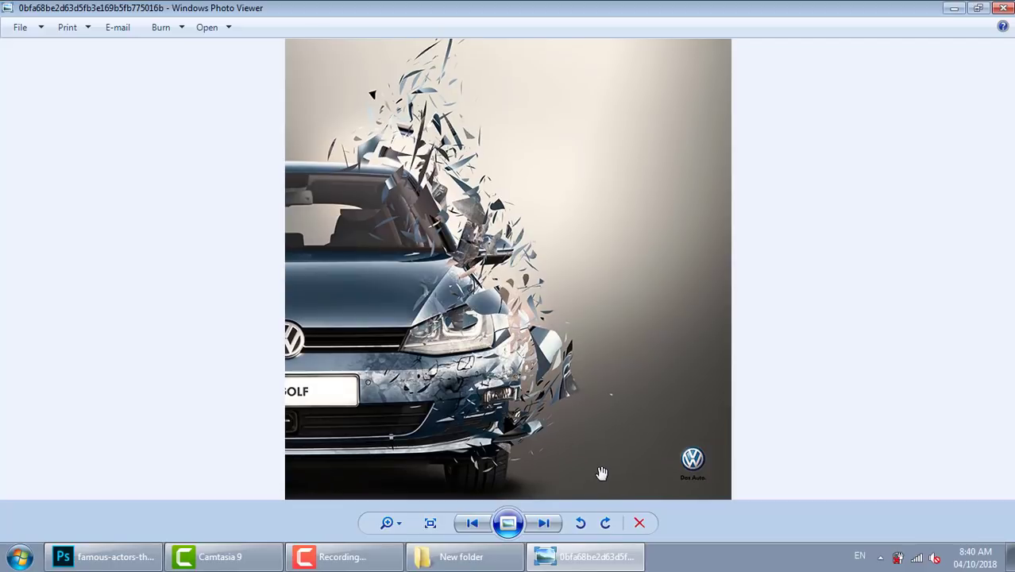
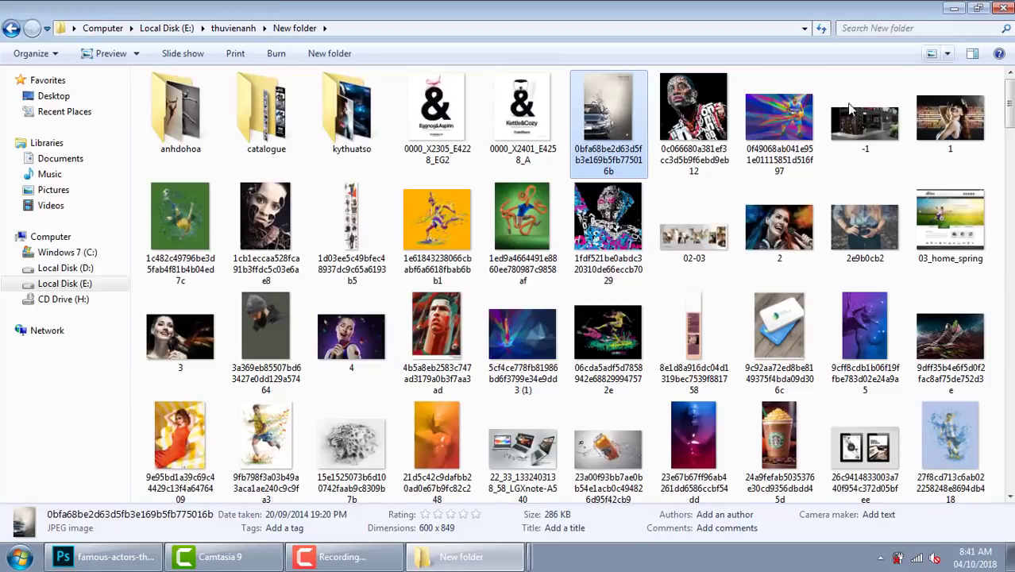
Close the photo viewer and return to the Photoshop document with the dispersing portrait.
click(1003, 7)
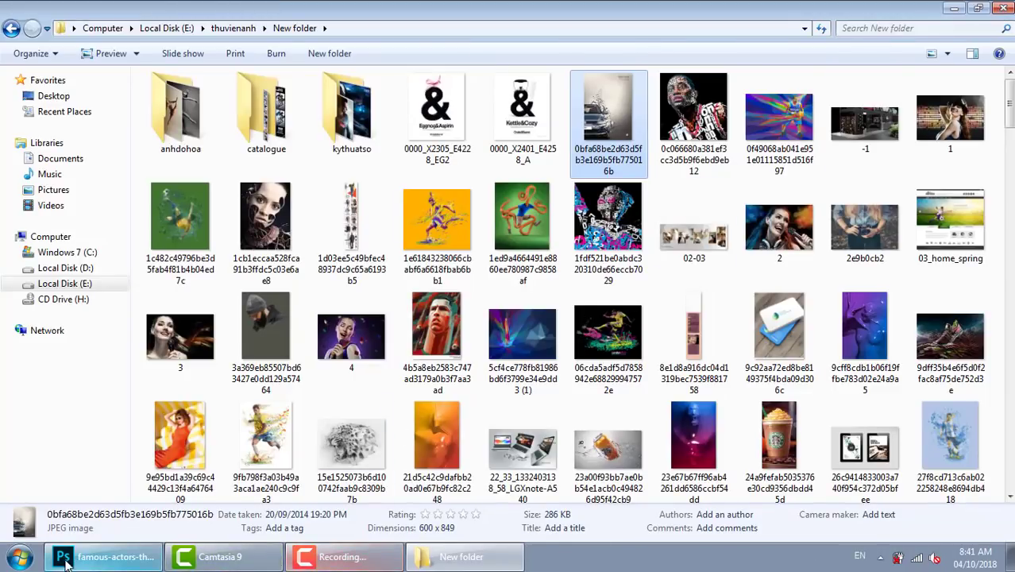
click(113, 560)
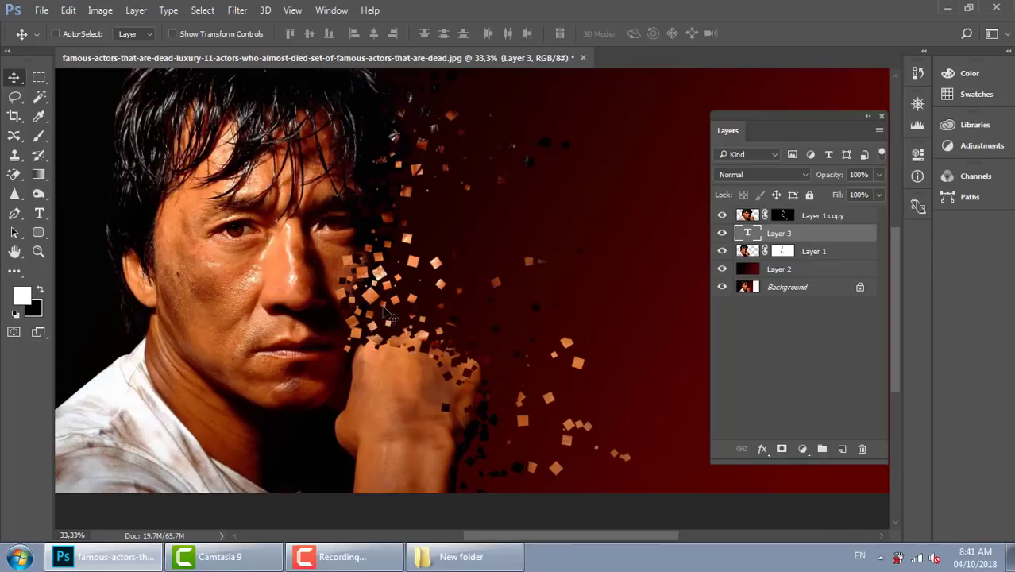
Cancel opening a file and type a 'Phim moi' text layer right of the face.
key(ctrl+o)
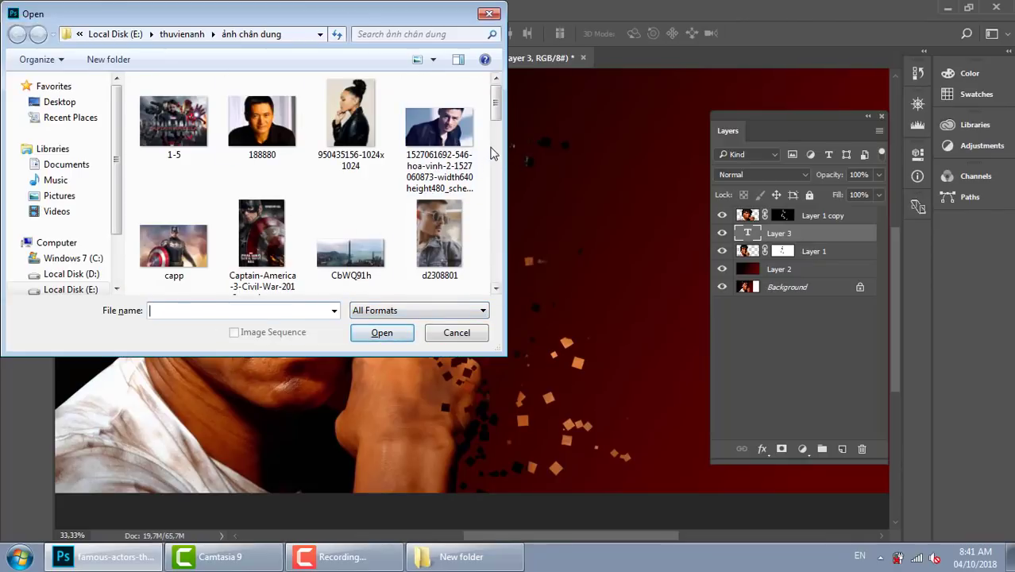
drag(496, 119, 497, 163)
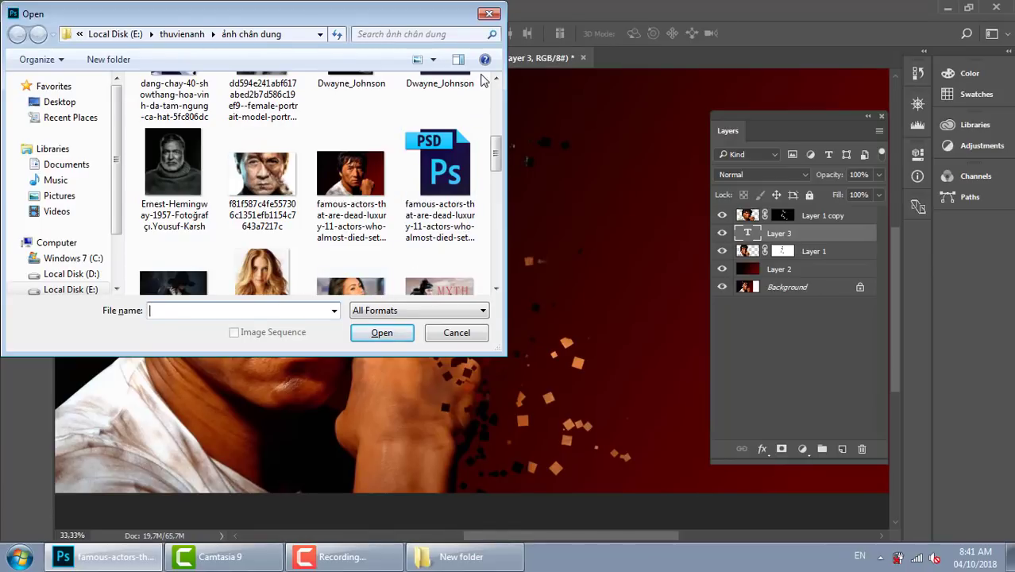
click(489, 15)
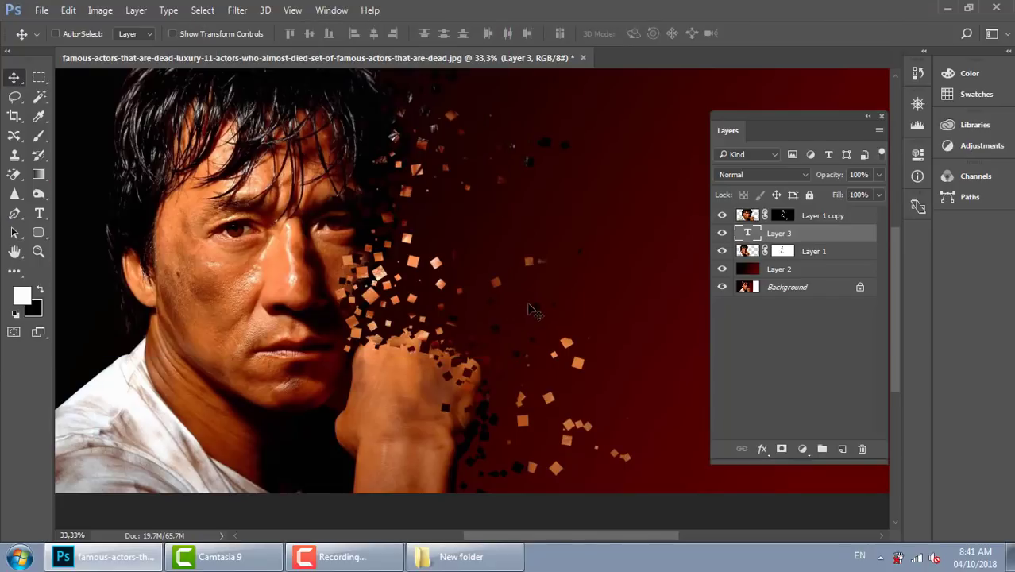
click(512, 242)
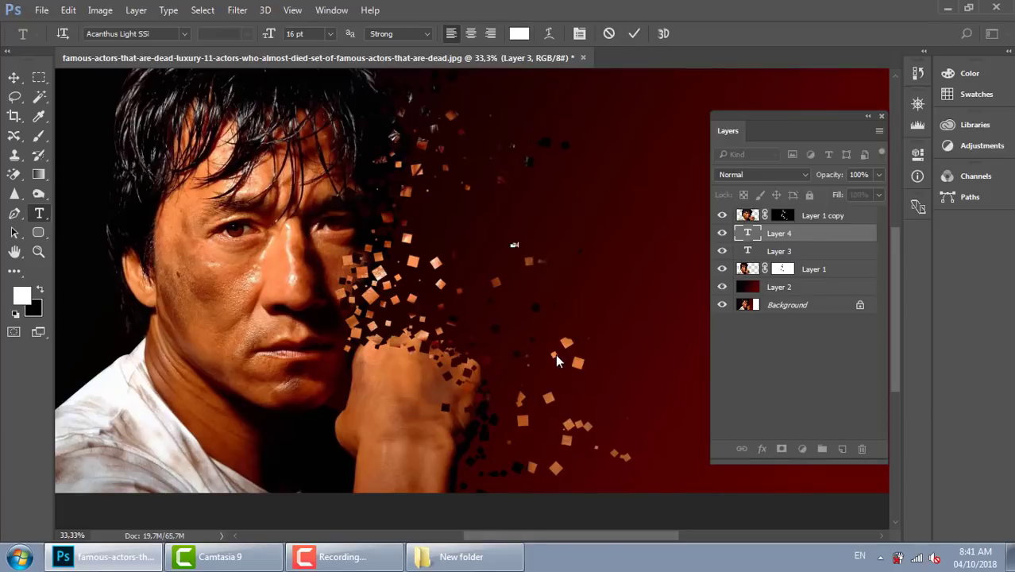
text(ckie)
click(13, 77)
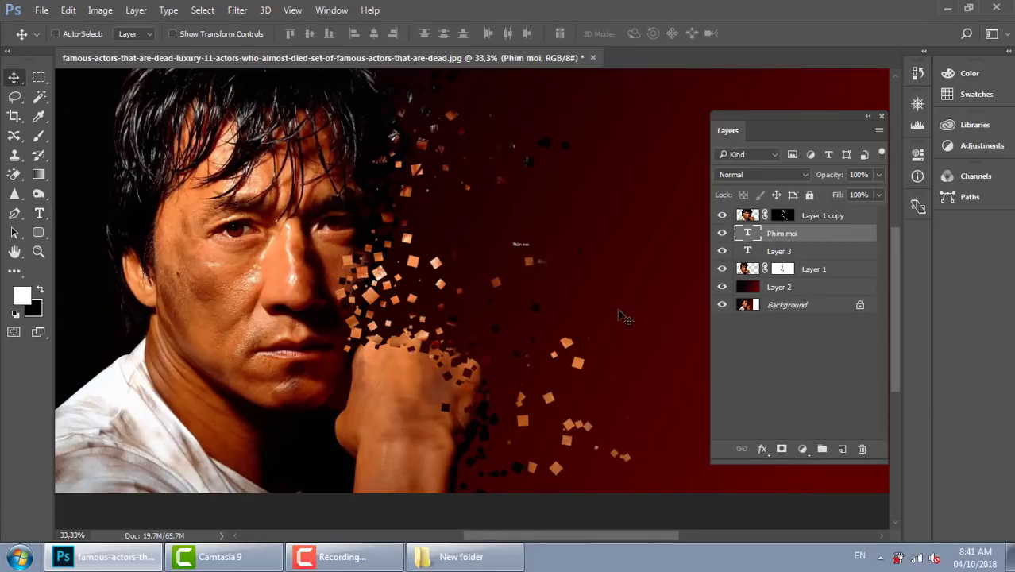
Scale the Phim moi text up large and position it beside the face.
key(ctrl+t)
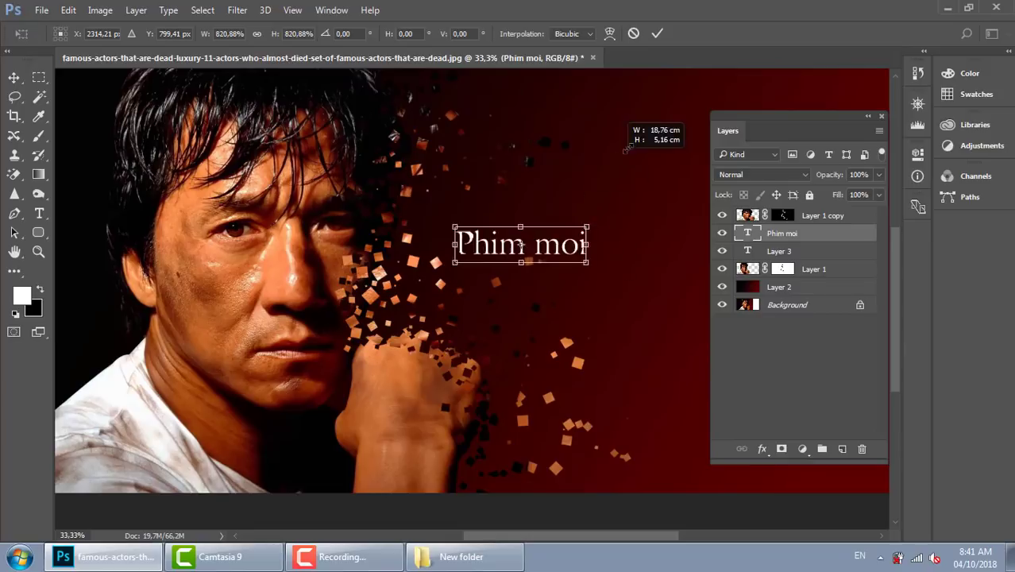
drag(532, 240, 664, 204)
mouse_move(561, 275)
mouse_down()
mouse_move(590, 268)
mouse_move(585, 260)
mouse_up()
key(Return)
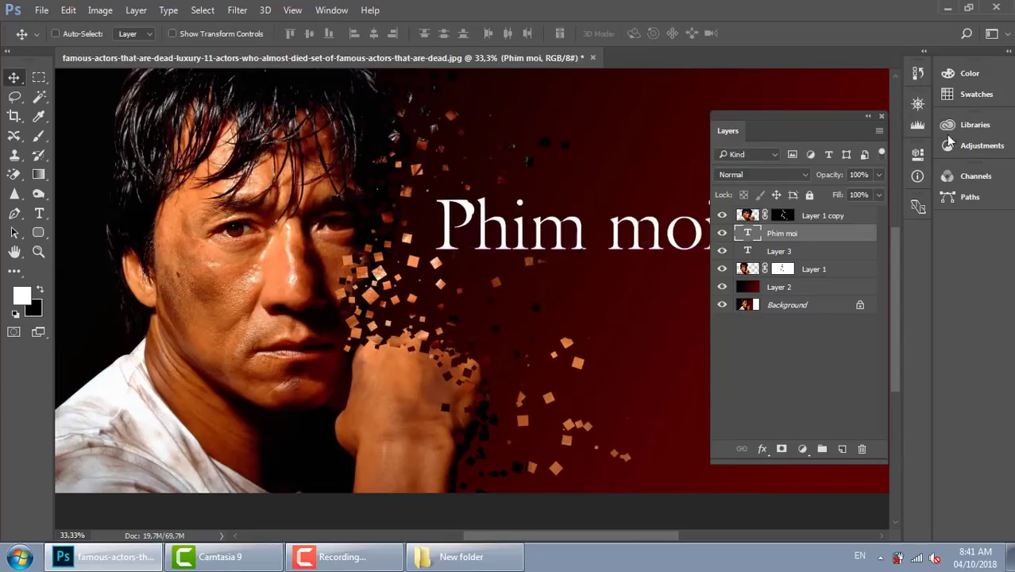
click(881, 116)
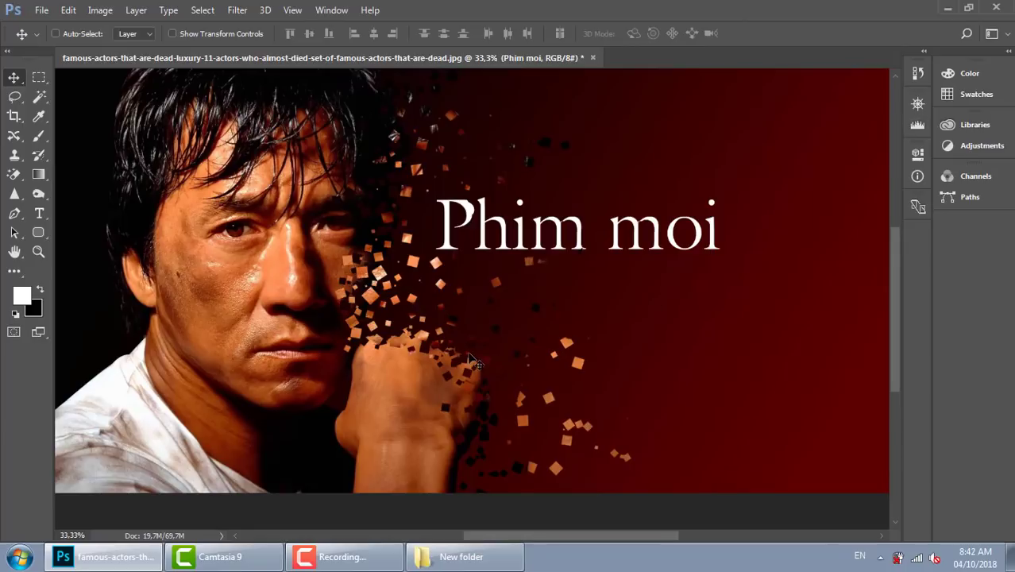
Cycle the Phim moi title through fonts, from UTM Charlemagne to the pixel 04b fonts.
key(t)
click(166, 35)
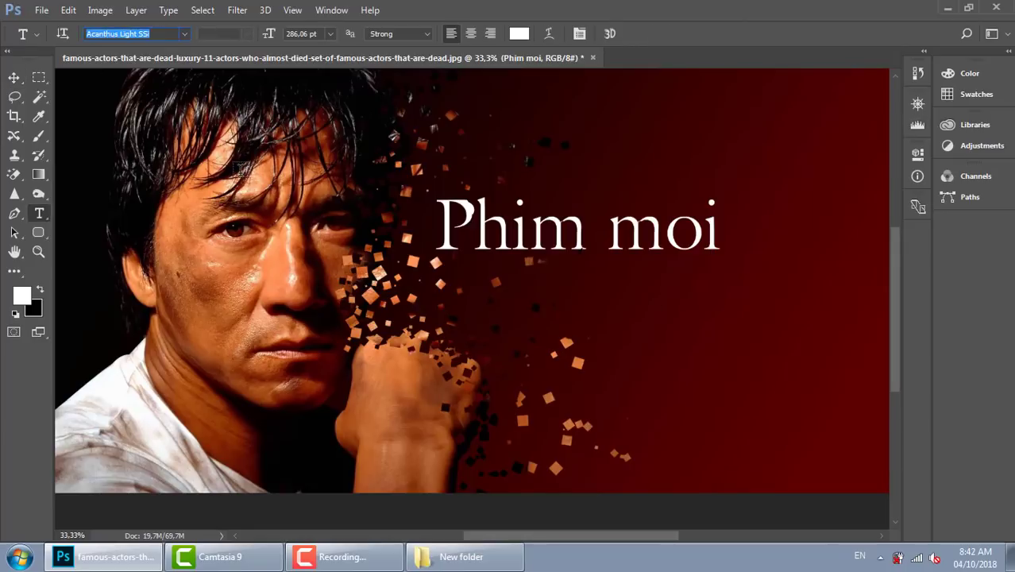
key(Down)
key(Down)
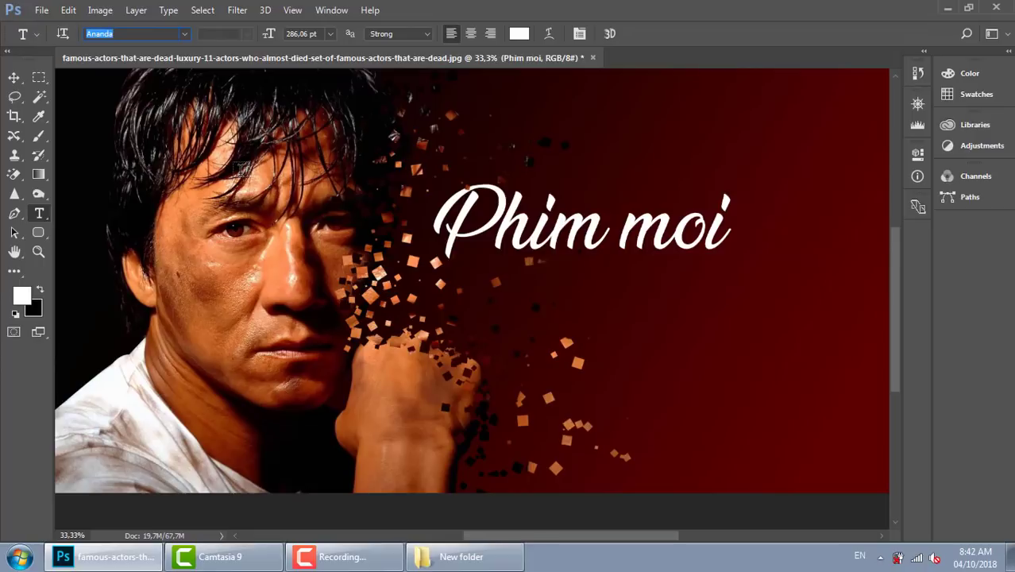
key(Down)
key(Down)
key(Down)
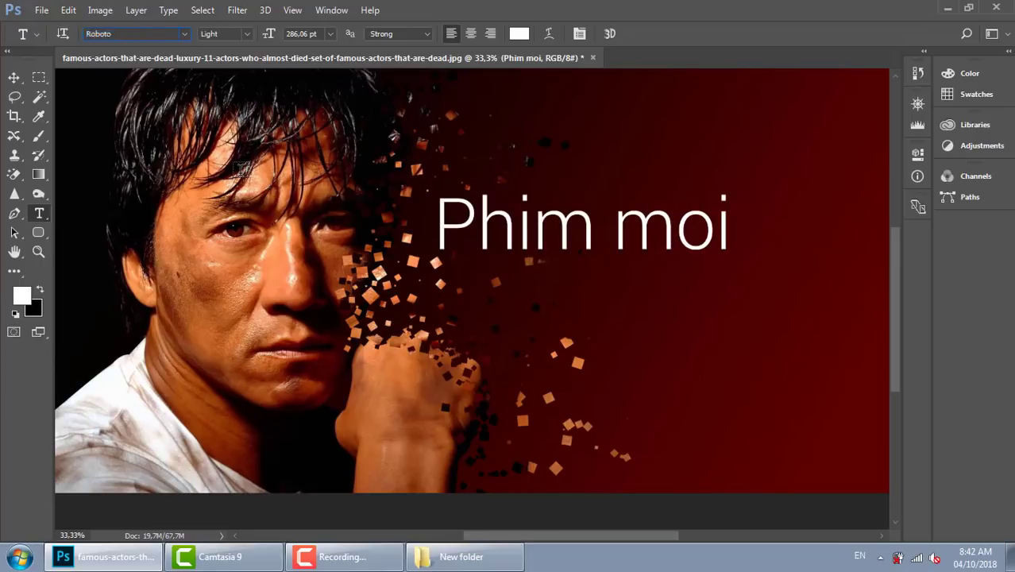
key(Down)
key(Down)
key(Down)
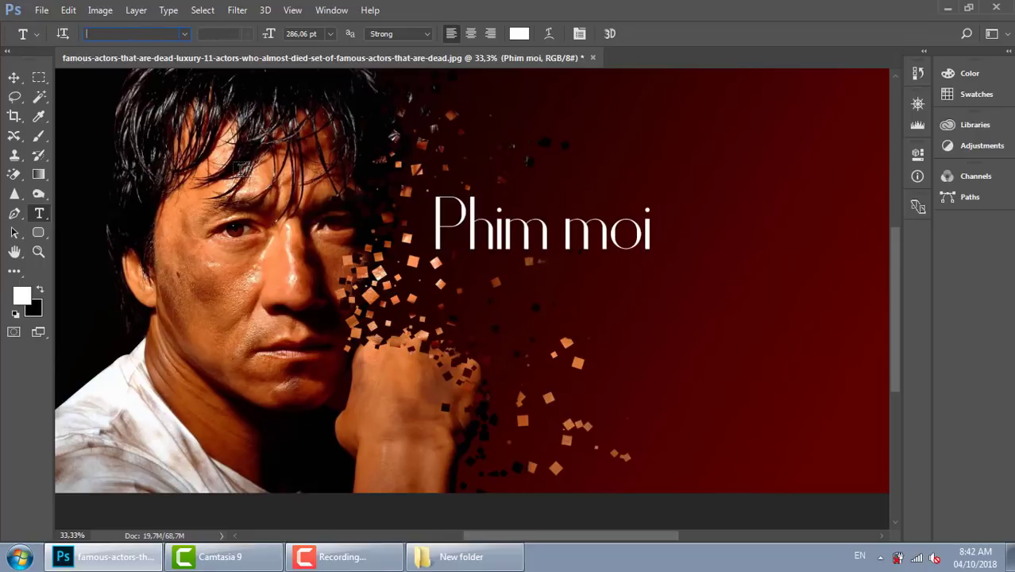
key(Down)
key(Down)
key(Down)
key(Down)
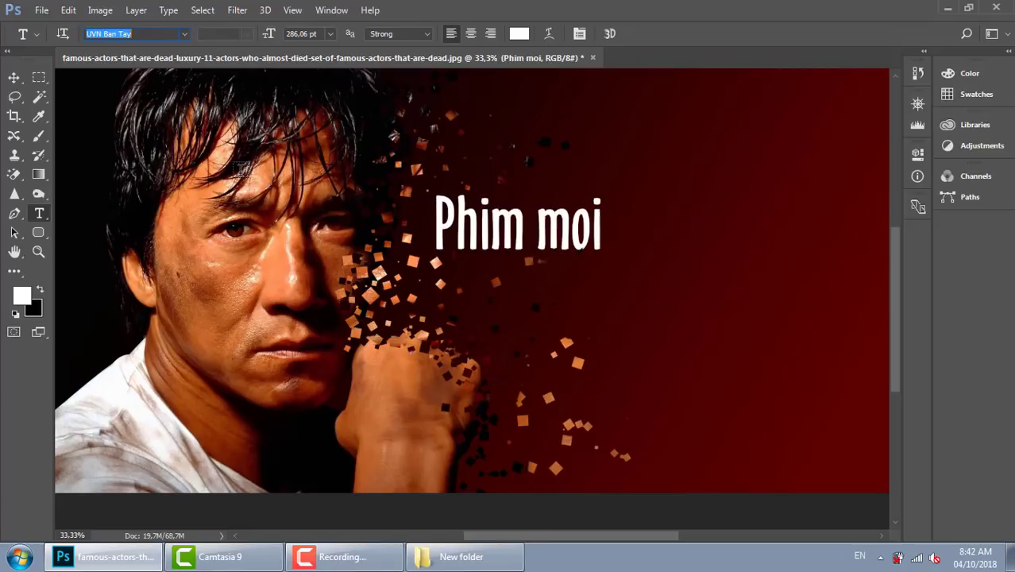
key(Down)
key(Down)
key(Down)
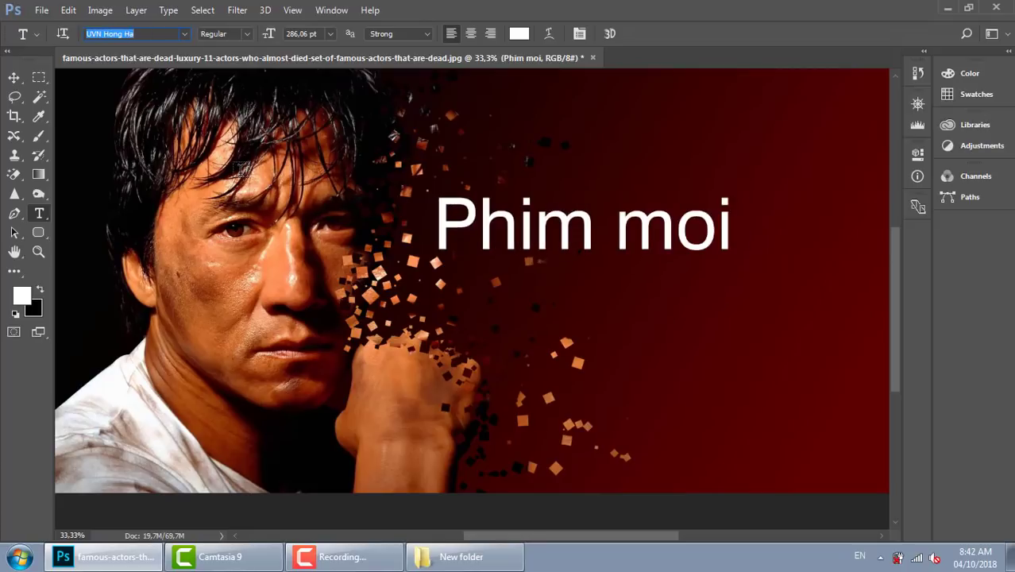
key(Down)
key(Down)
key(Down)
key(Down)
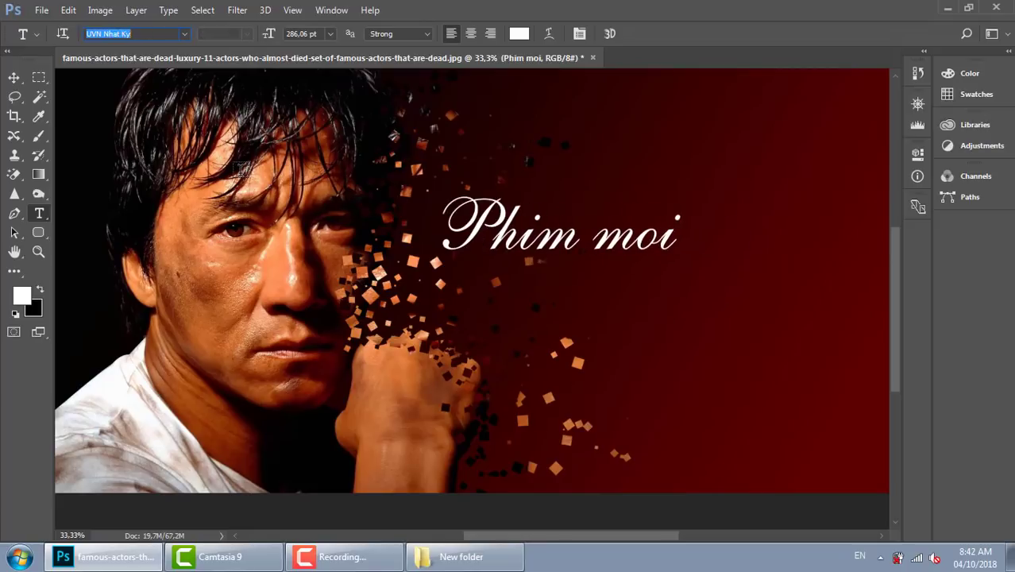
key(Down)
key(Down)
key(Down)
key(Down)
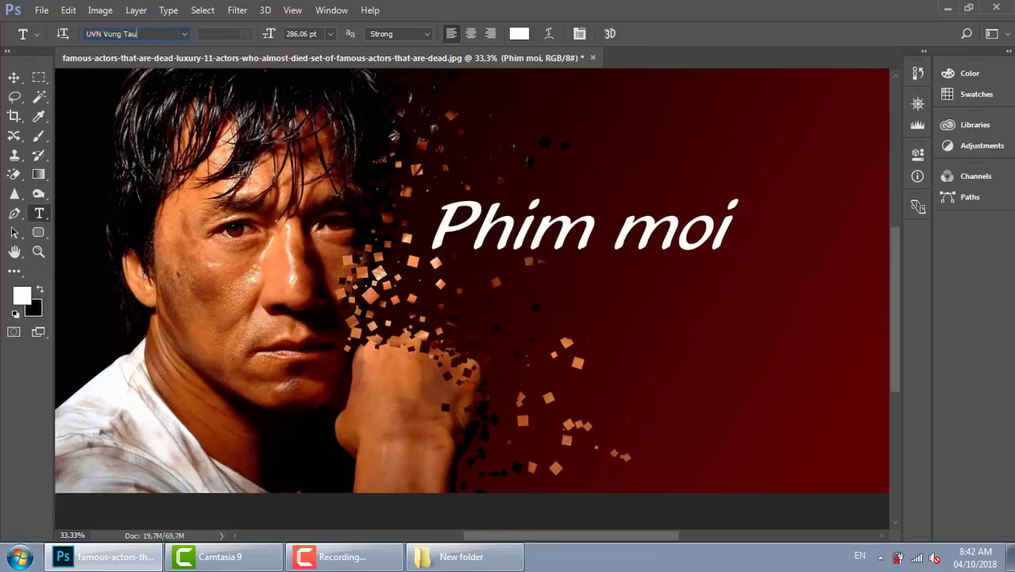
key(Down)
key(Down)
key(Down)
key(Down)
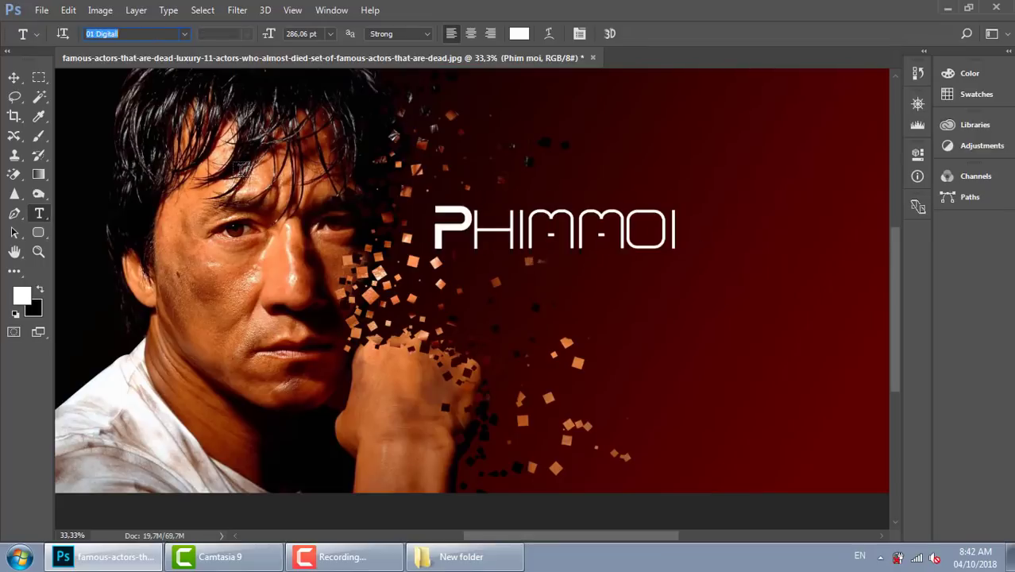
key(Down)
key(Down)
key(Down)
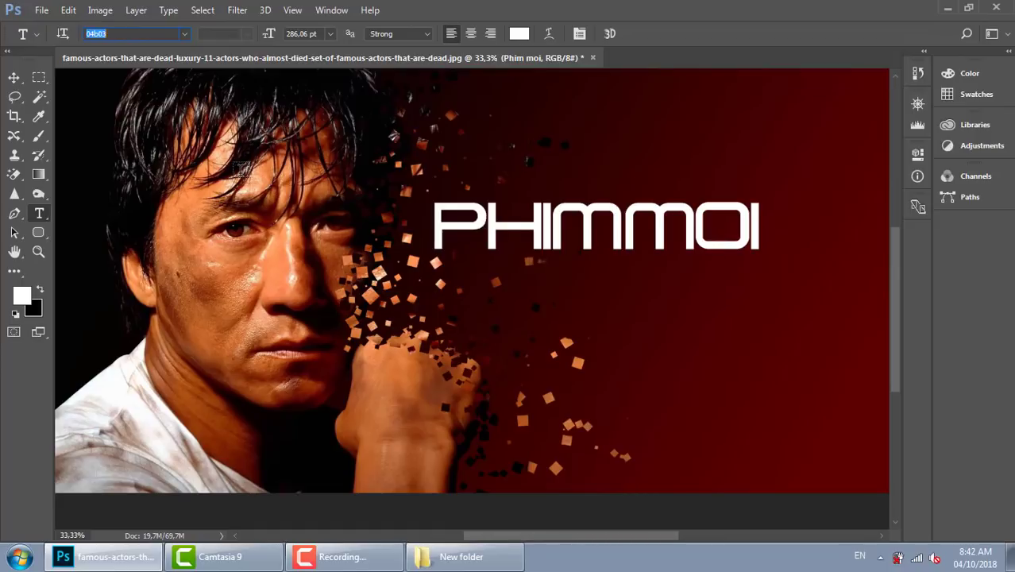
key(Down)
key(Down)
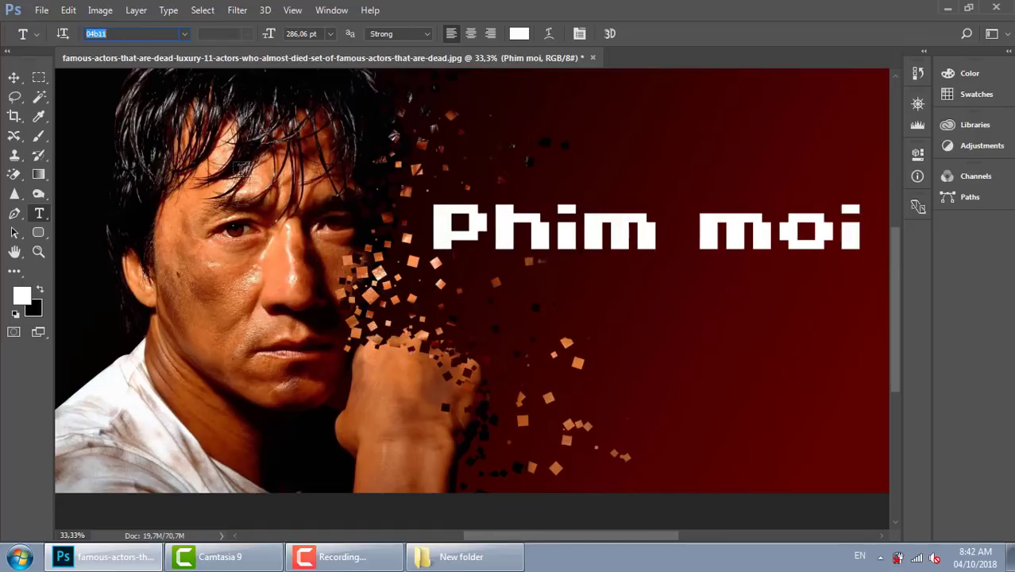
key(Down)
key(Down)
key(Down)
key(Down)
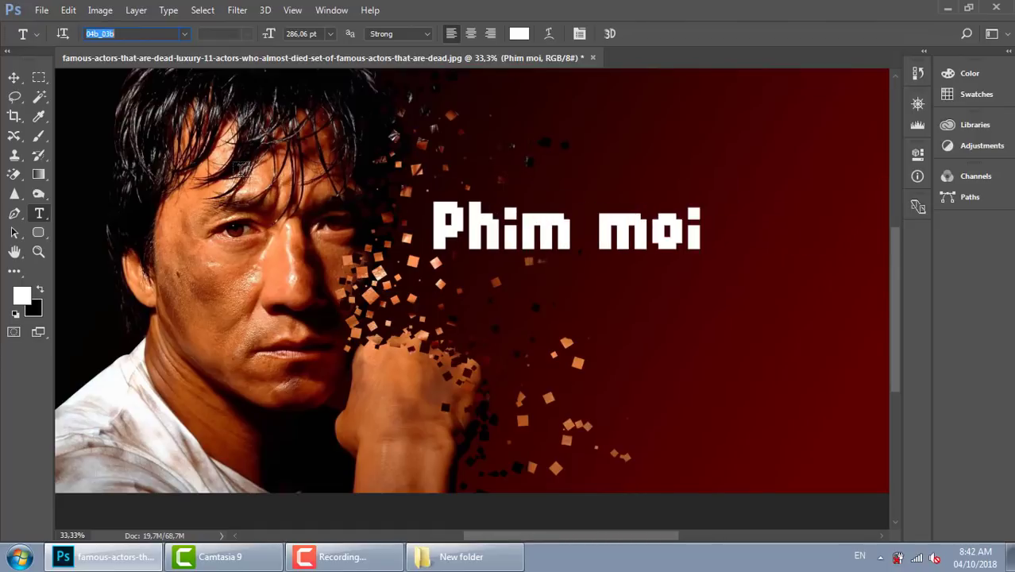
key(Down)
key(Down)
key(Down)
key(Down)
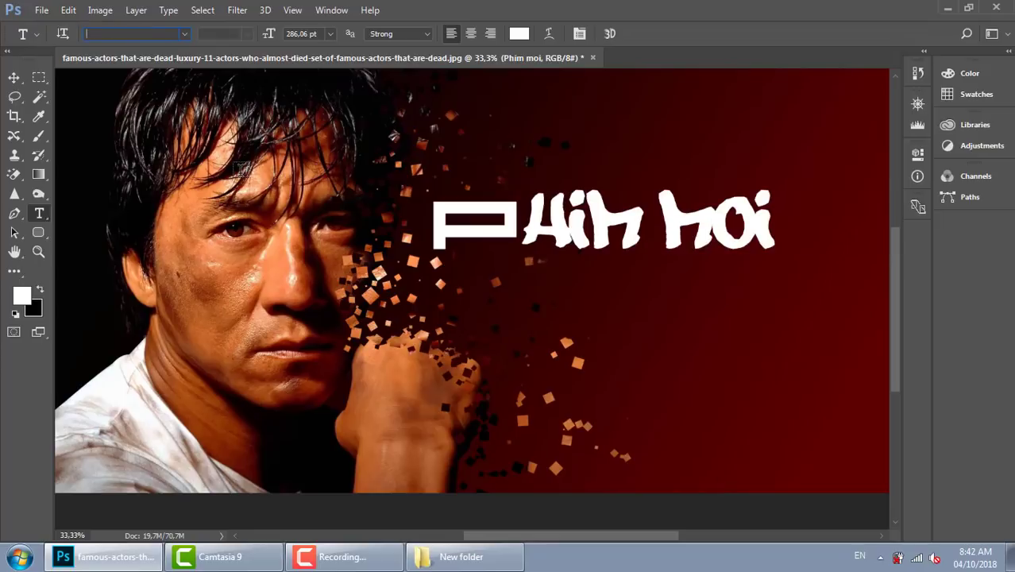
Try the UTM Aptima font on the Phim moi title.
text(utm)
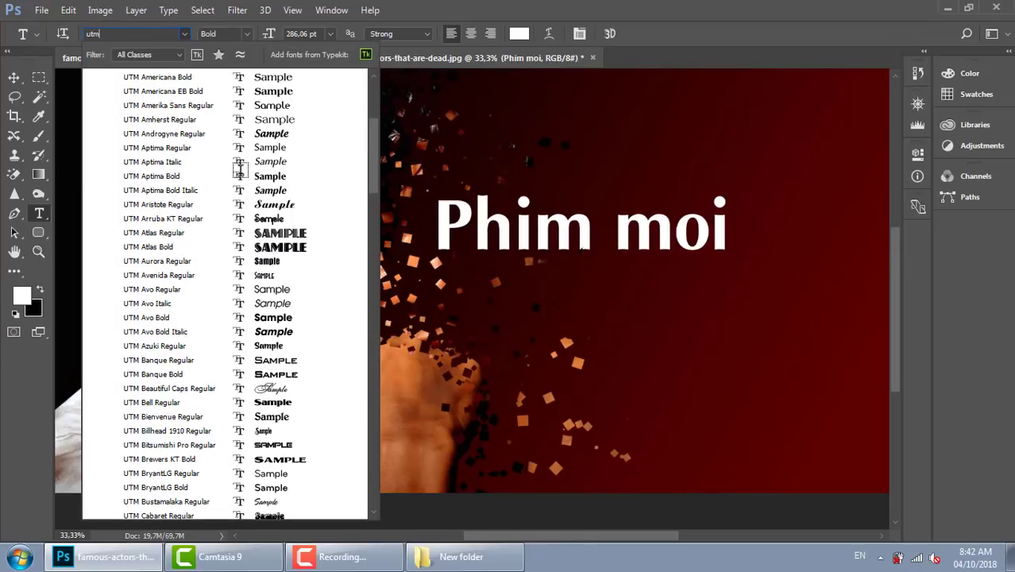
click(239, 169)
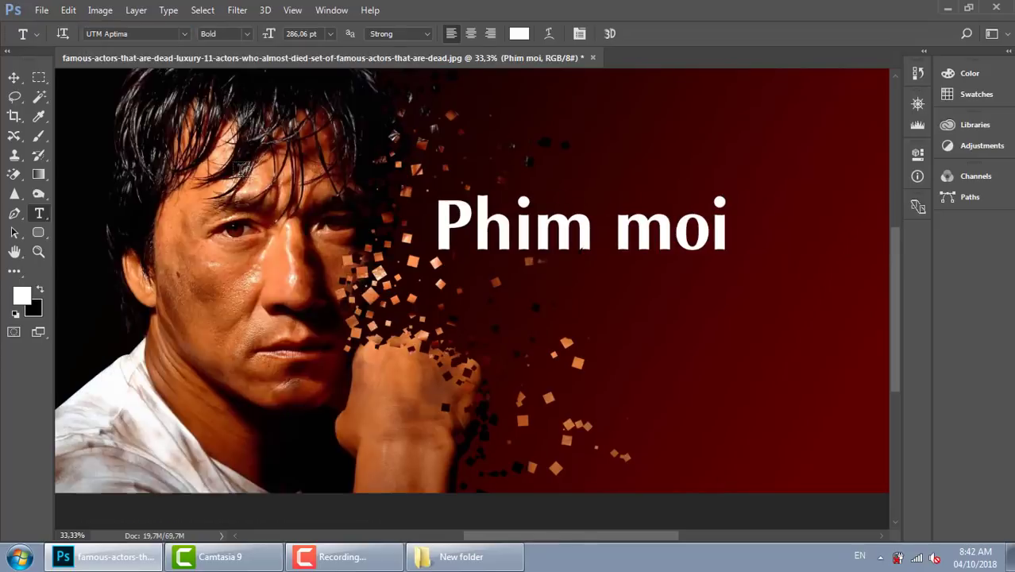
click(163, 35)
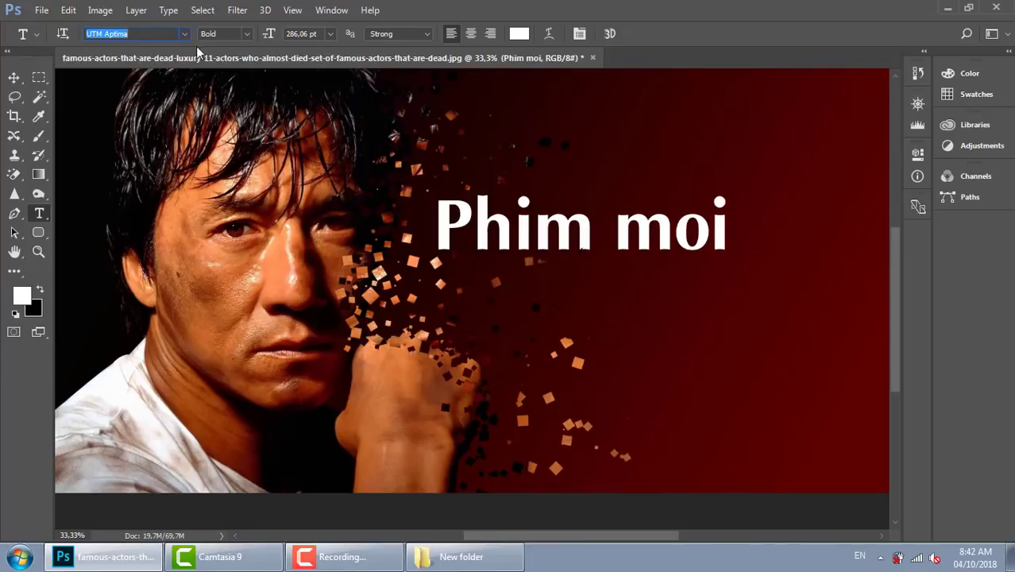
Scroll the font list and set the title in UTM Eremitage.
click(184, 33)
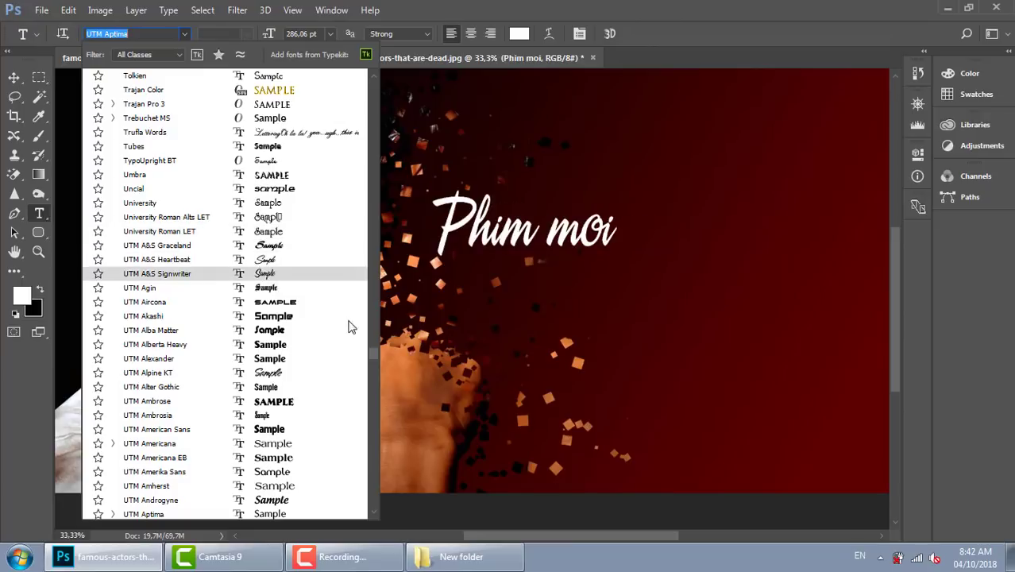
scroll(377, 362, down, 2)
scroll(378, 363, down, 1)
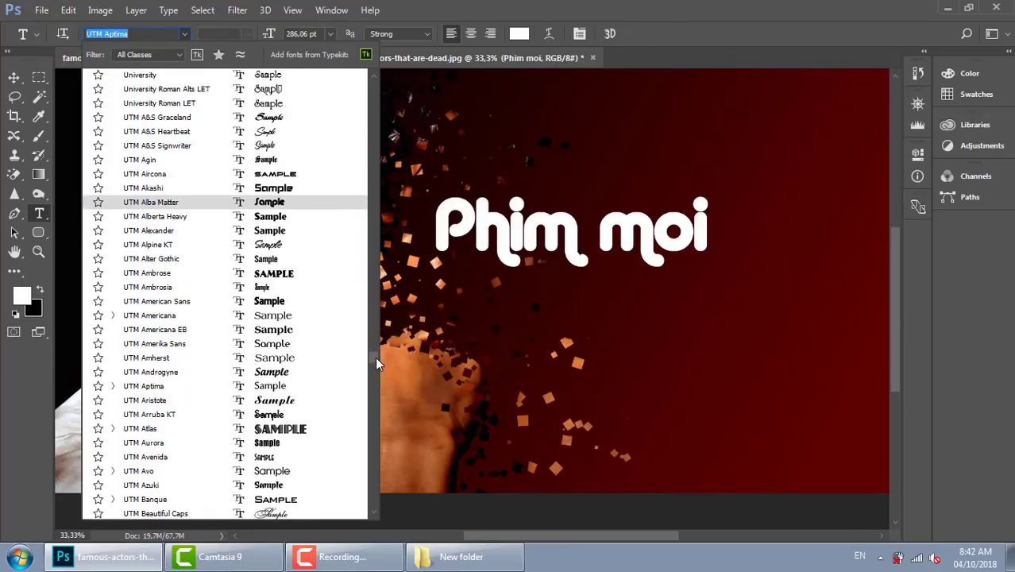
scroll(376, 362, down, 3)
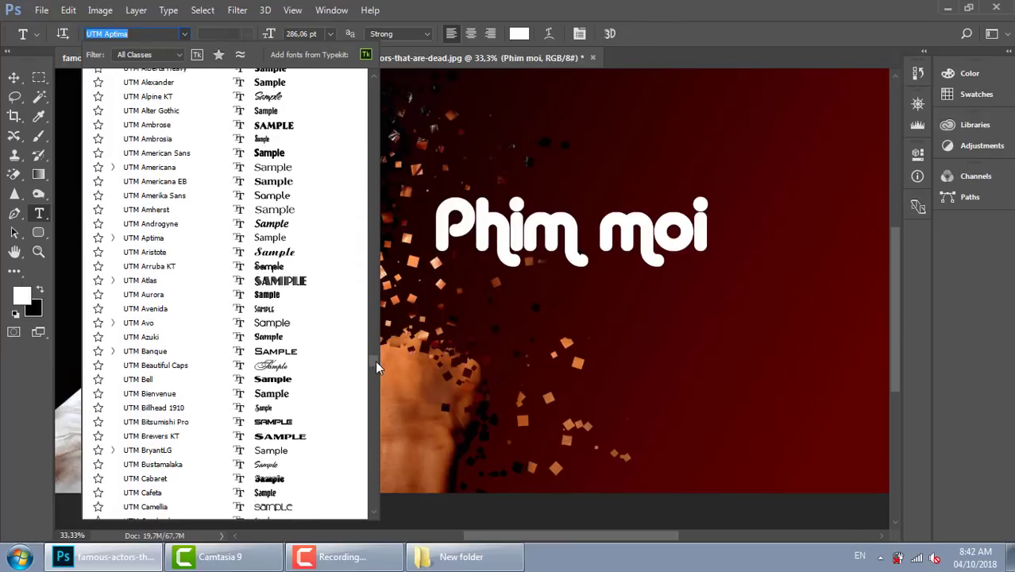
scroll(375, 360, down, 1)
scroll(374, 362, down, 1)
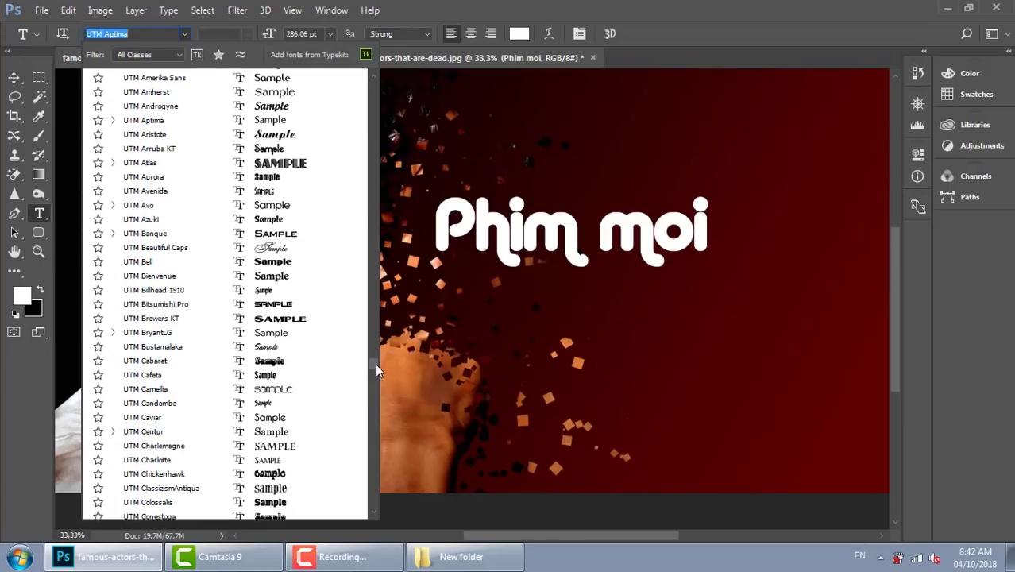
scroll(375, 363, down, 1)
scroll(375, 363, down, 1)
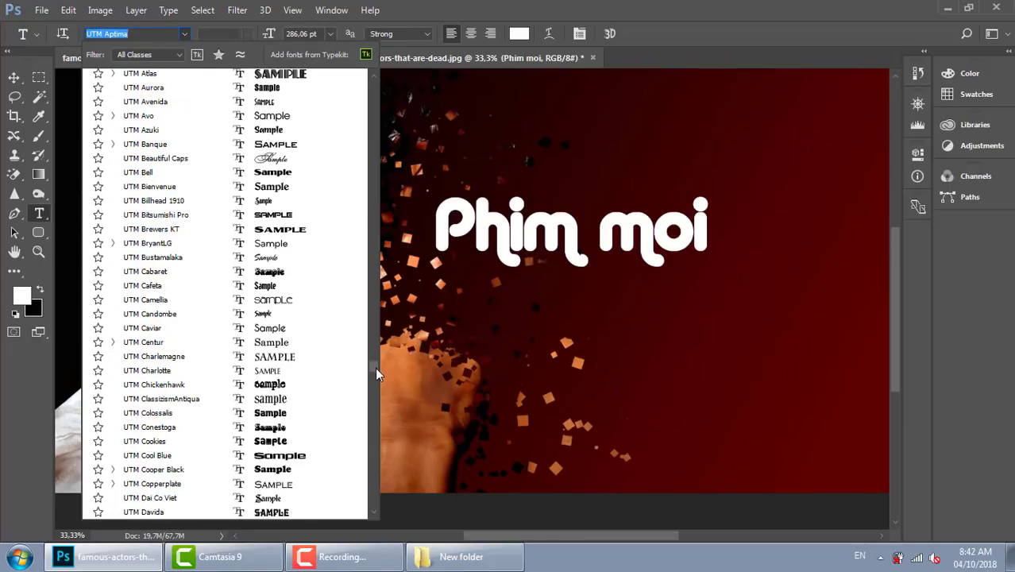
scroll(375, 366, down, 1)
scroll(375, 367, down, 2)
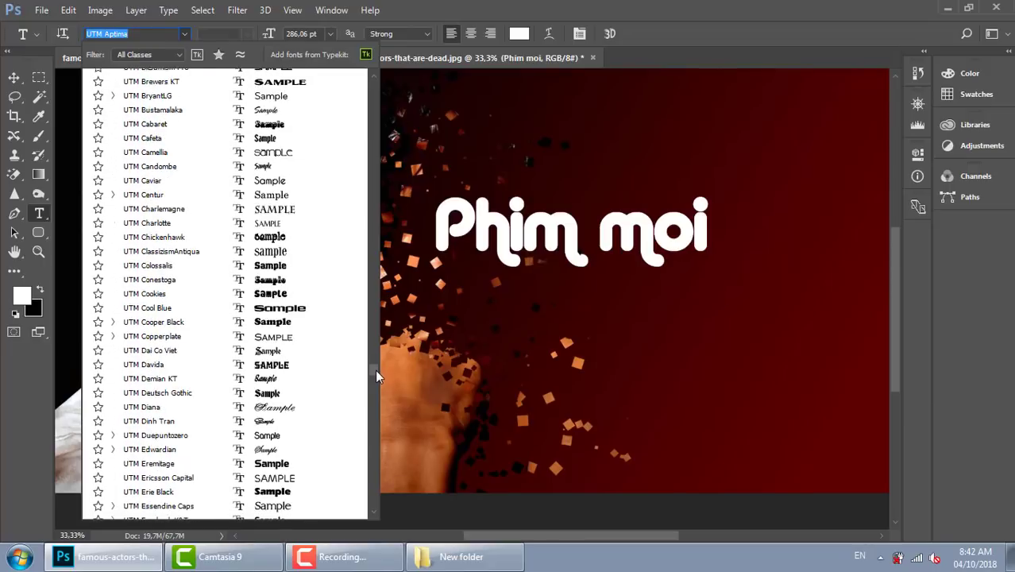
click(279, 468)
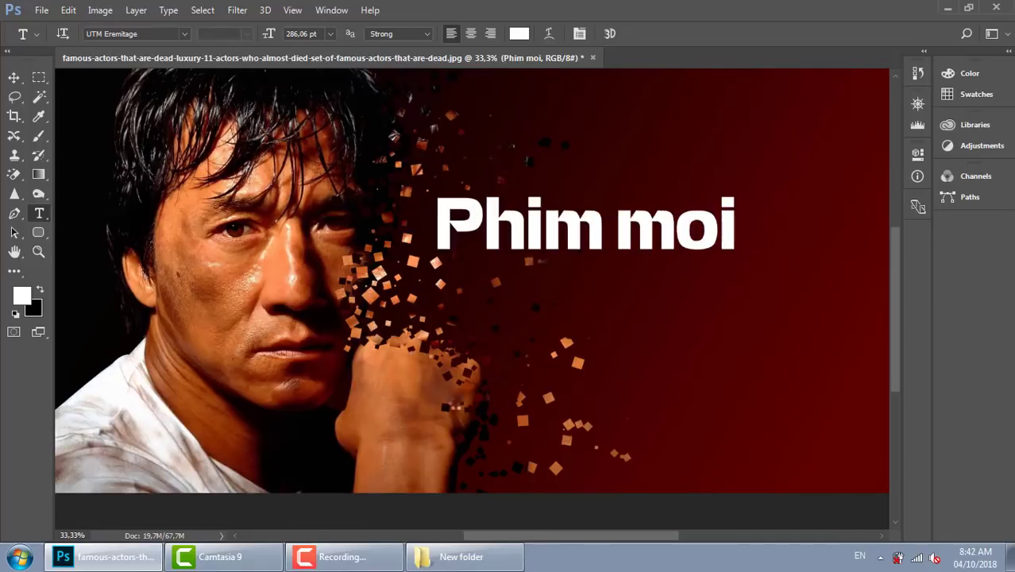
click(13, 77)
Set the Phim moi title in all capitals and move it up and right.
drag(661, 252, 671, 270)
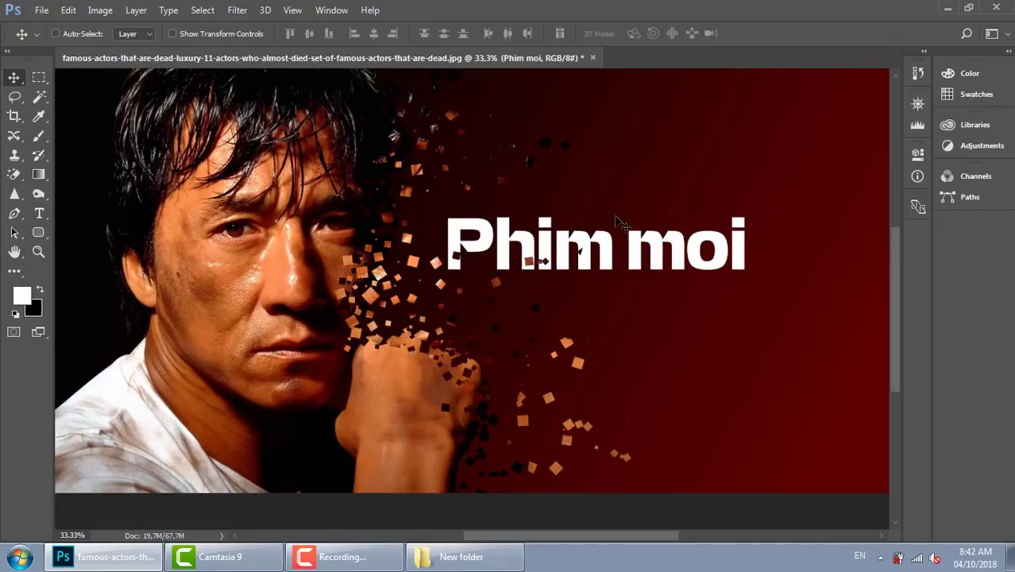
key(t)
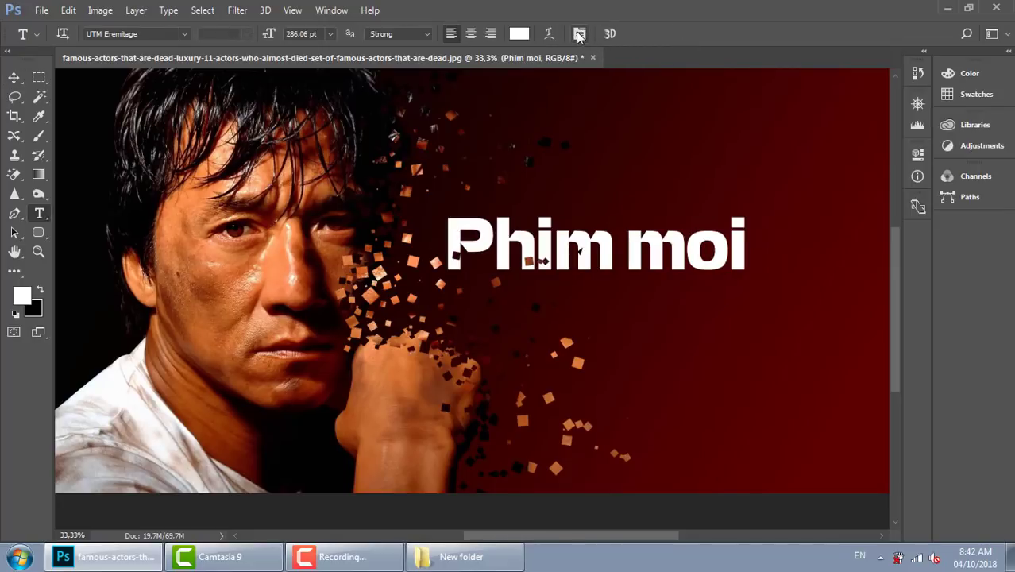
click(579, 33)
click(637, 245)
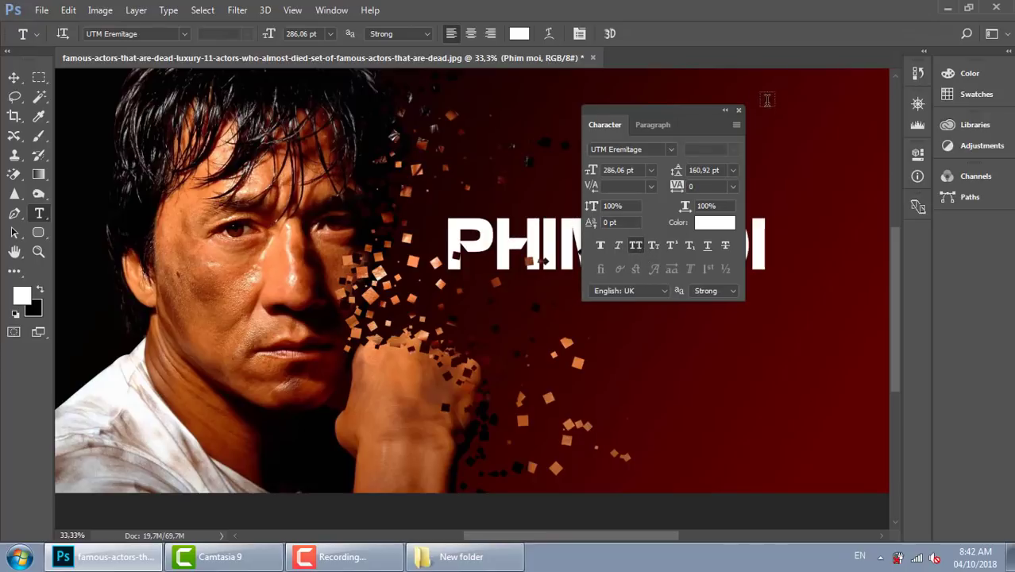
click(739, 110)
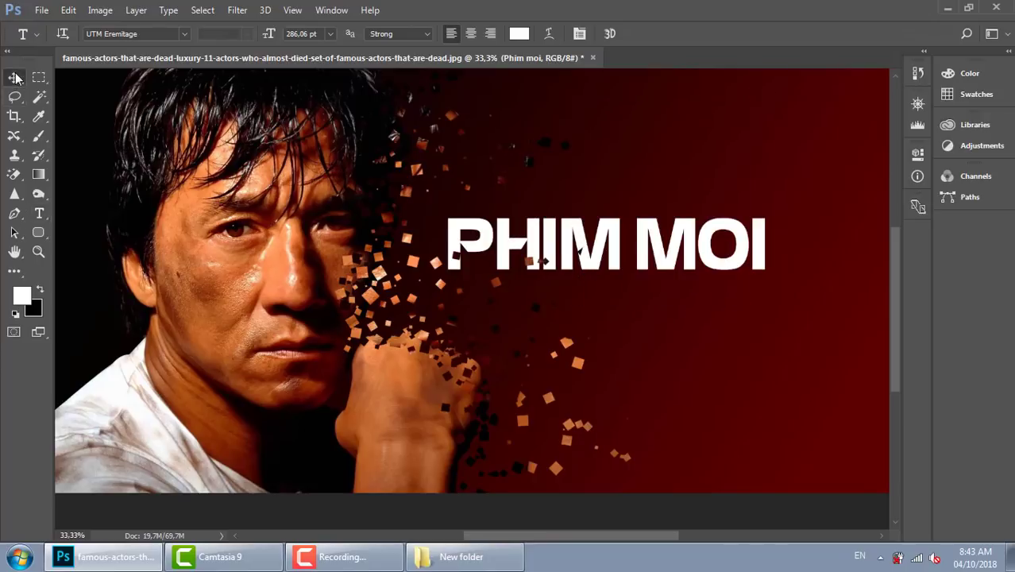
drag(545, 226, 632, 205)
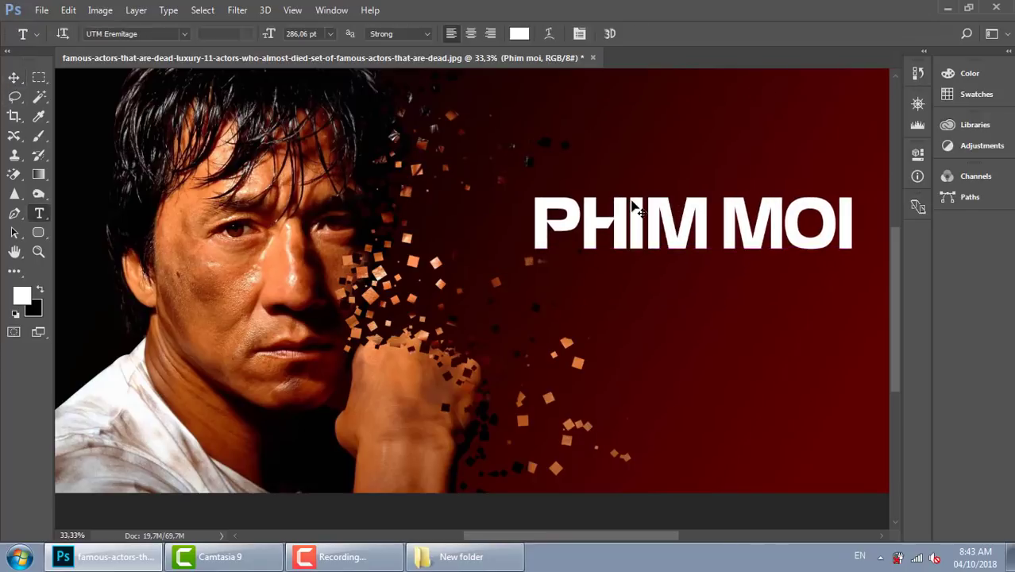
Break MOI onto a second line and shift the two-line title right and up.
click(720, 225)
key(Return)
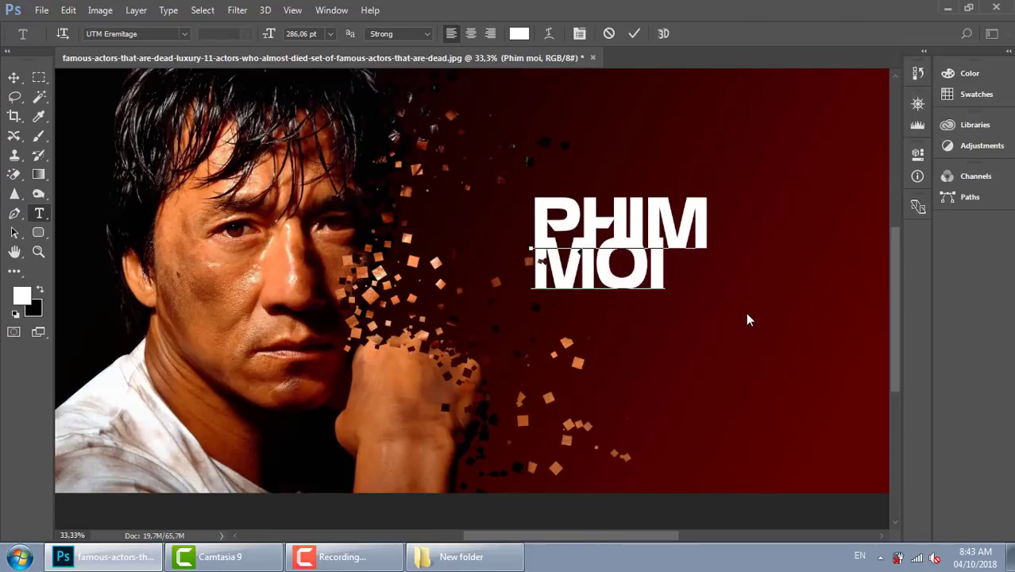
mouse_move(625, 277)
mouse_down()
mouse_move(670, 258)
mouse_move(655, 259)
mouse_up()
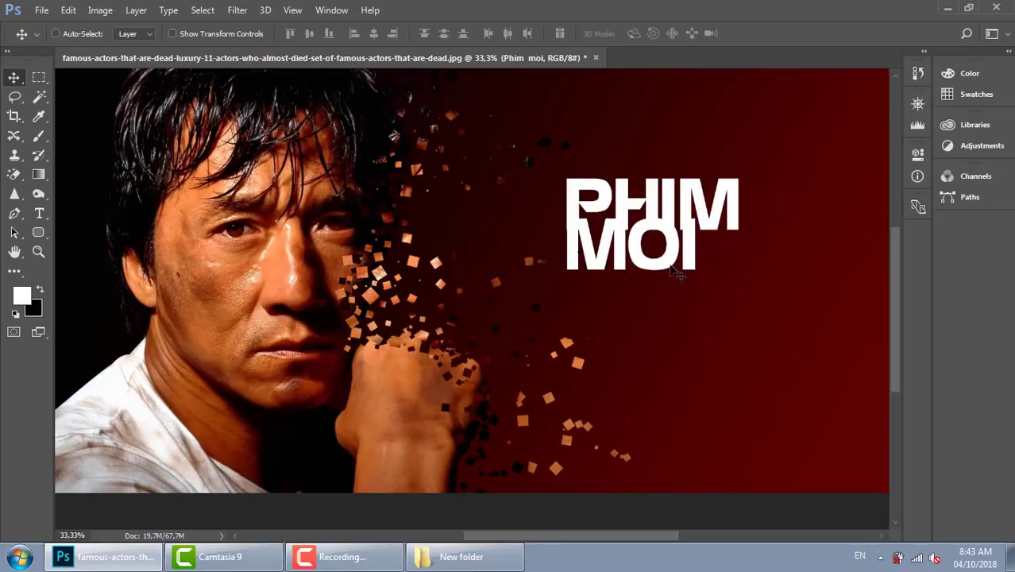
key(t)
Increase the line spacing between PHIM and MOI.
drag(696, 254, 561, 248)
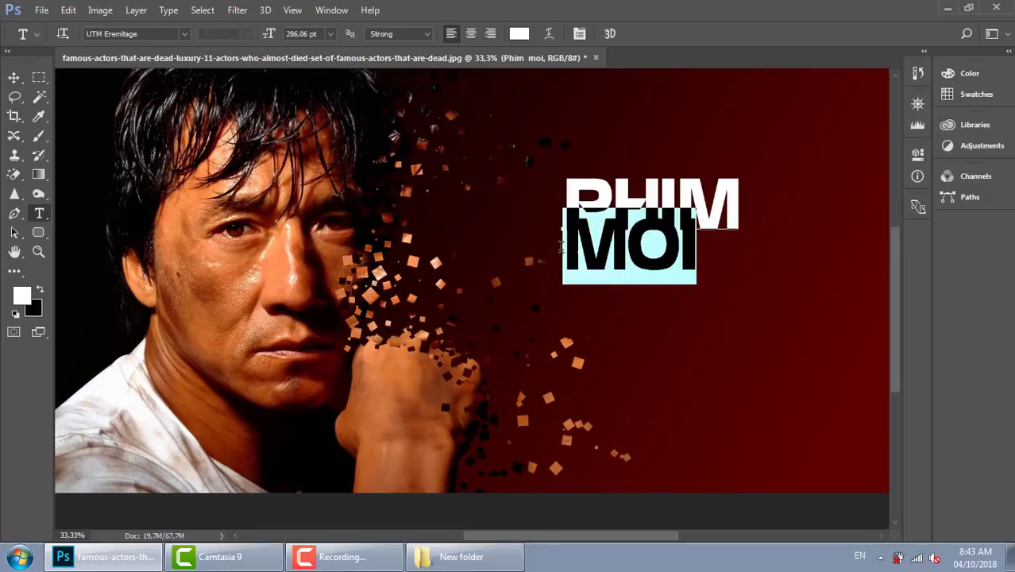
key(alt+Down)
key(alt+Down)
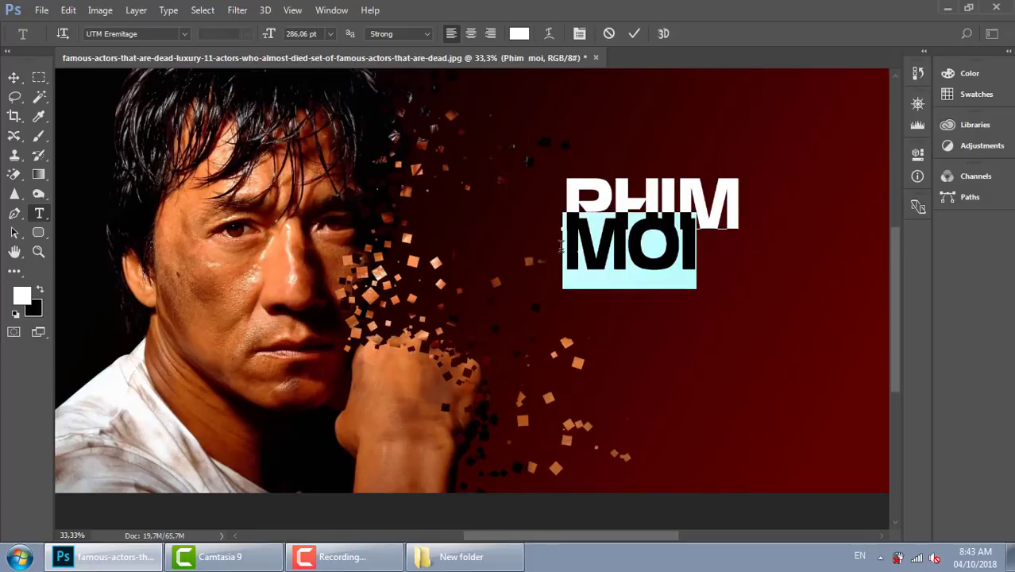
key(alt+Down)
key(alt+Down)
key(alt+Down)
key(alt+Down)
key(alt+Down)
key(alt+Down)
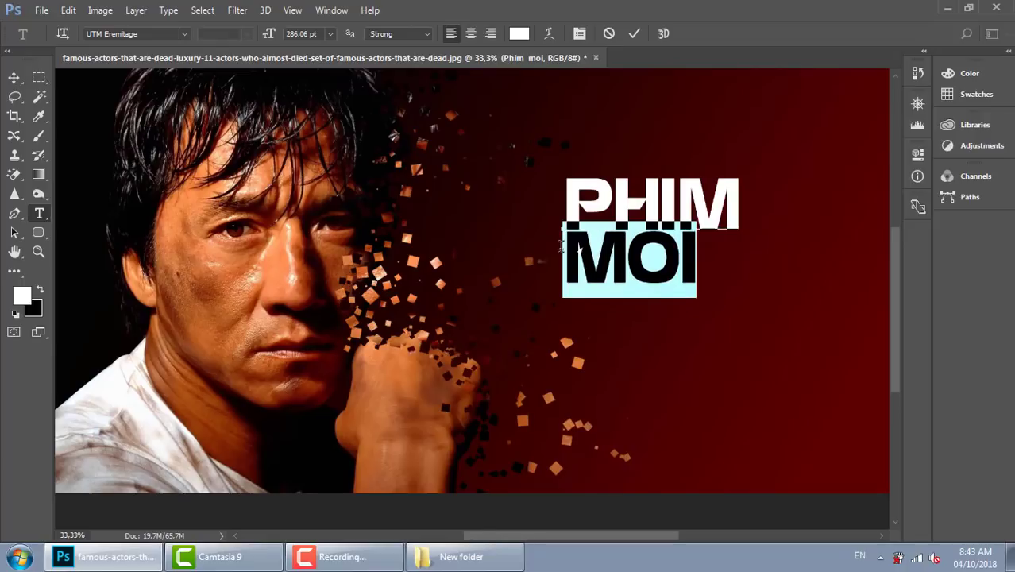
click(686, 312)
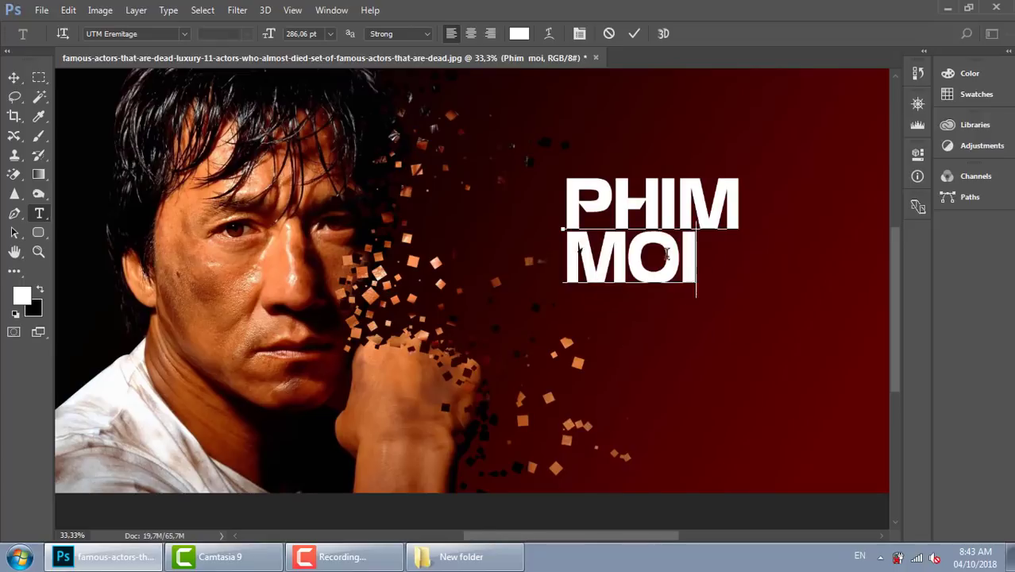
Enlarge the MOI line to about 375 pt.
drag(696, 256, 563, 245)
key(ctrl)
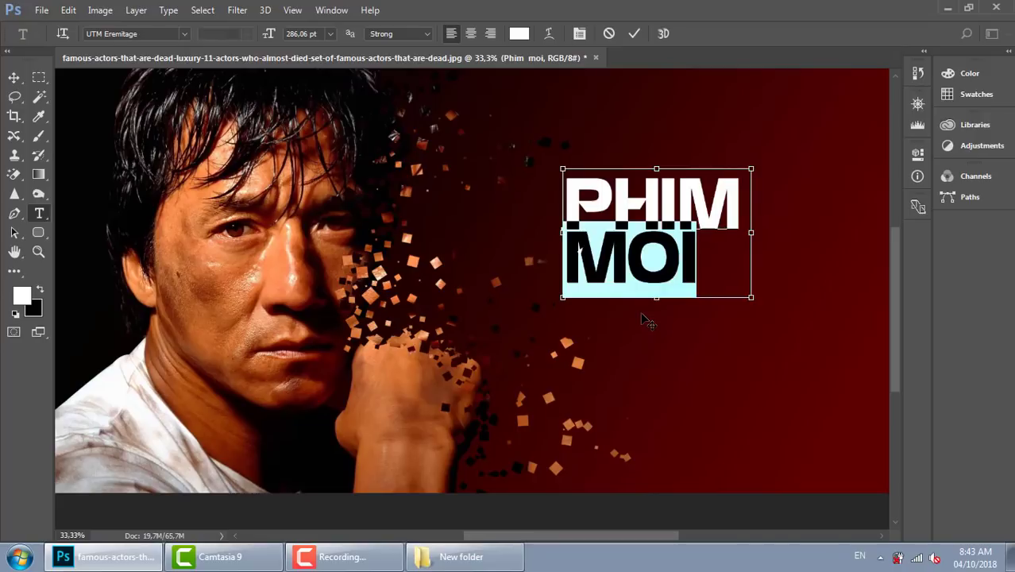
key(ctrl+shift+period)
key(ctrl+shift+period)
key(ctrl+shift+period)
key(ctrl+shift+period)
key(ctrl+shift+period)
key(ctrl+shift+period)
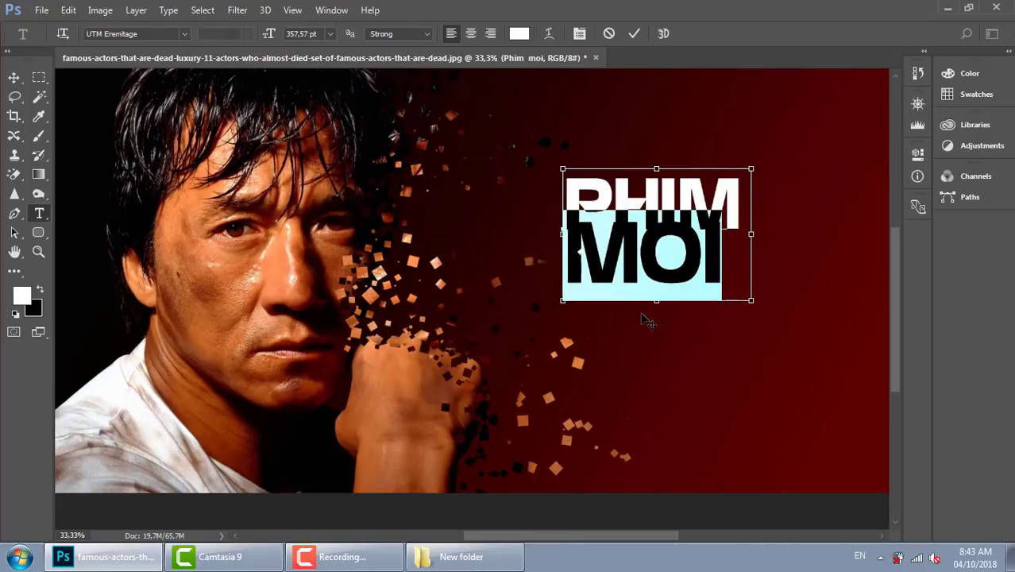
key(ctrl+shift+period)
key(ctrl+shift+period)
key(ctrl+shift+period)
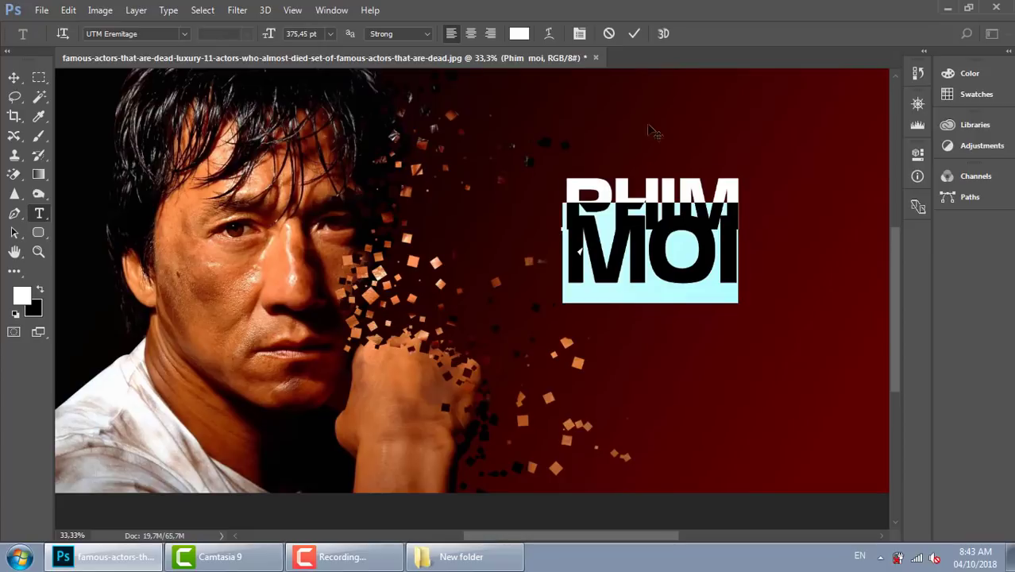
click(579, 34)
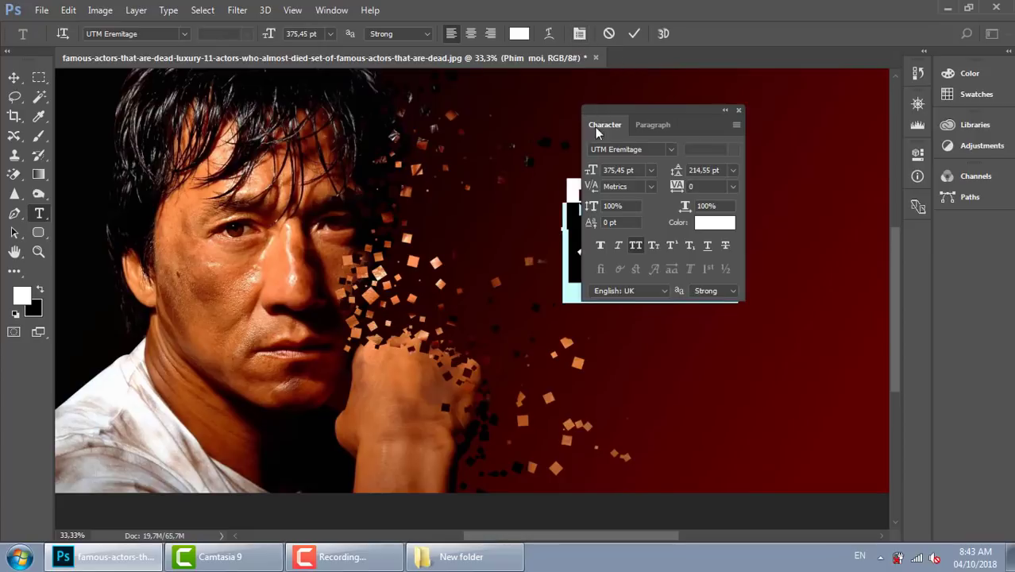
click(640, 168)
click(739, 110)
Widen the PHIM–MOI gap further and move the title about 30 px right.
key(alt+Down)
key(alt+Down)
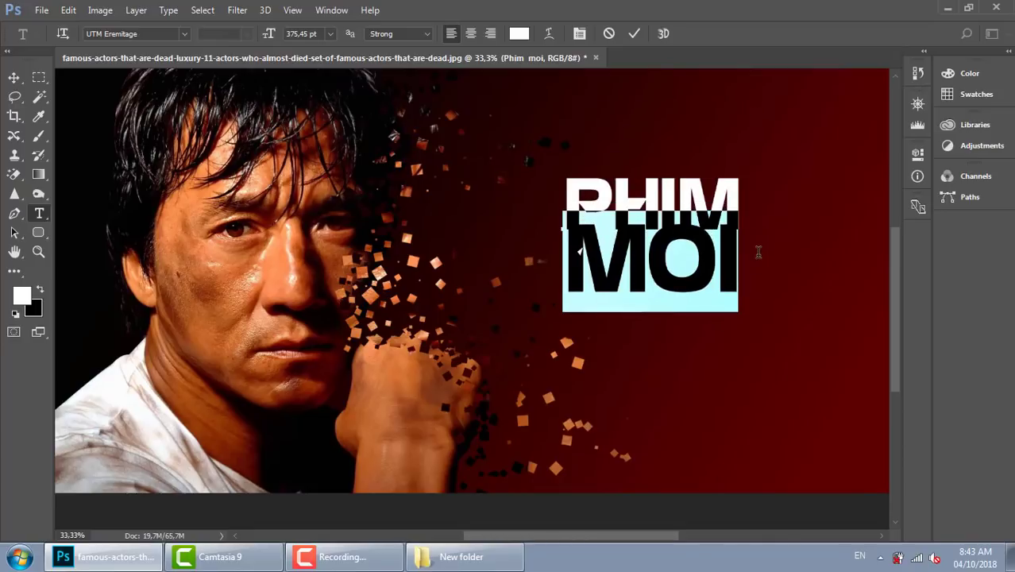
key(alt+Down)
key(alt+Down)
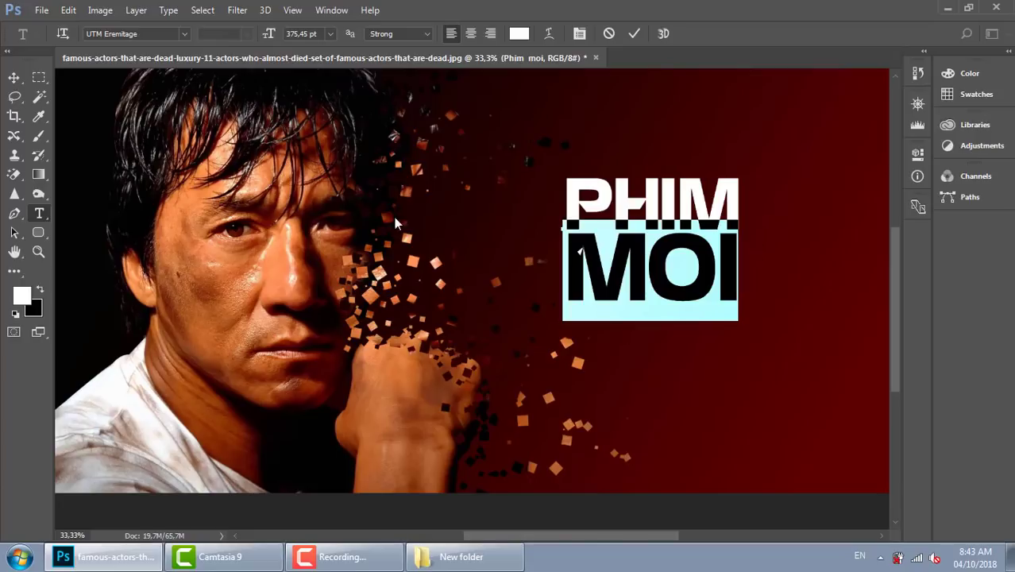
click(13, 77)
drag(720, 224, 745, 223)
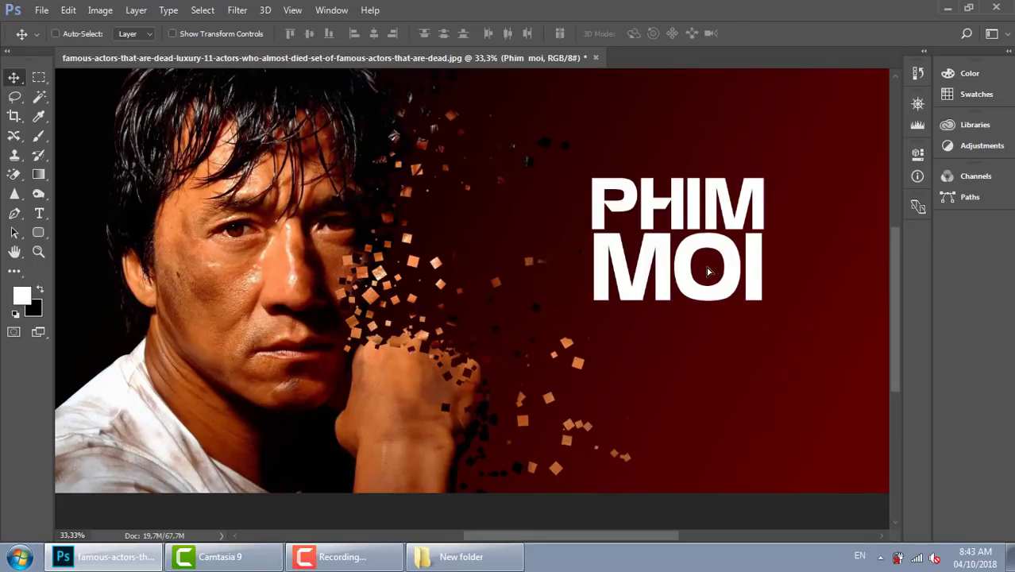
Scale the PHIM MOI title up to about 123%.
key(shift+Left)
key(shift+Left)
key(shift+Left)
key(shift+Left)
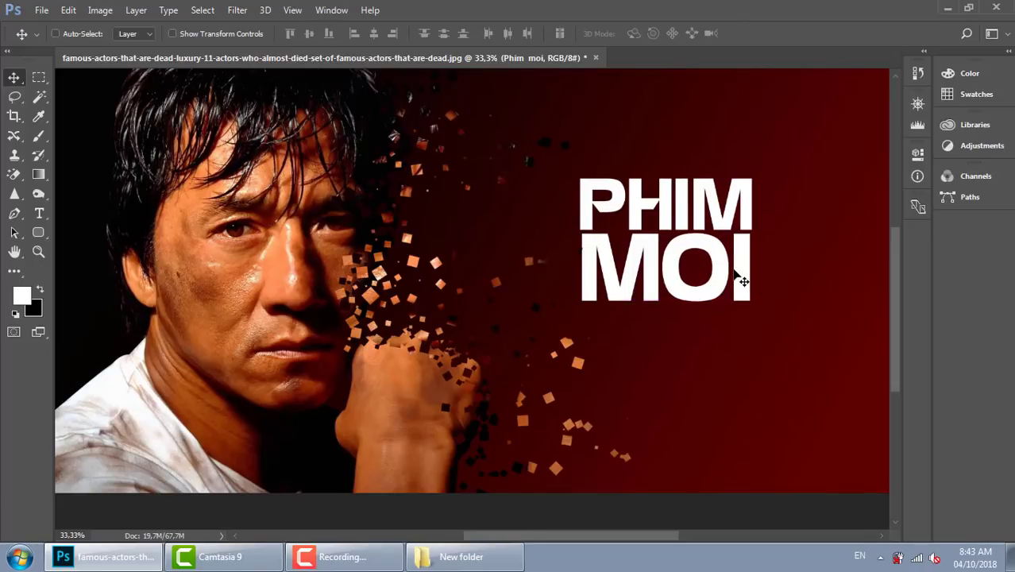
key(ctrl+t)
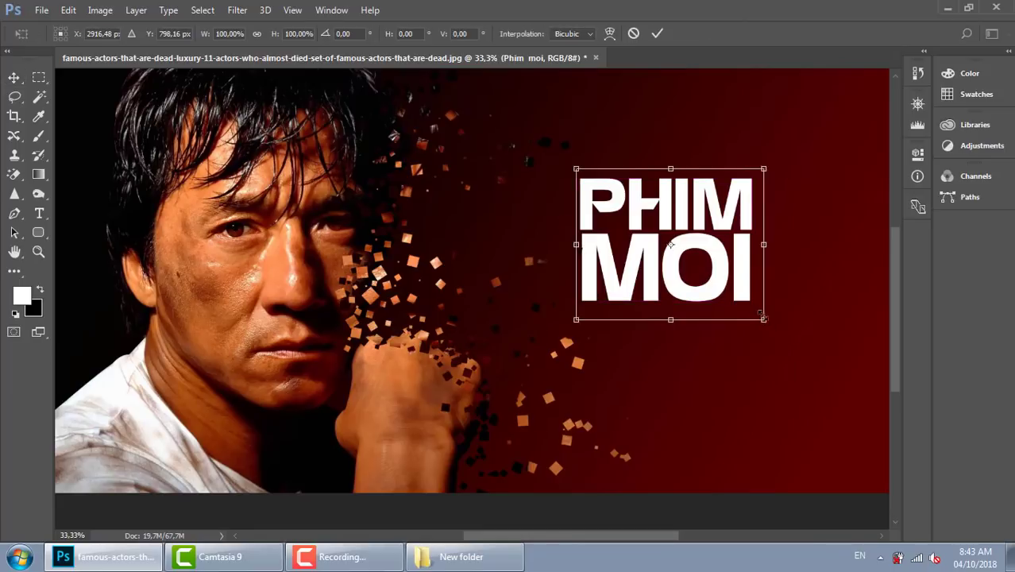
drag(762, 316, 751, 298)
key(Return)
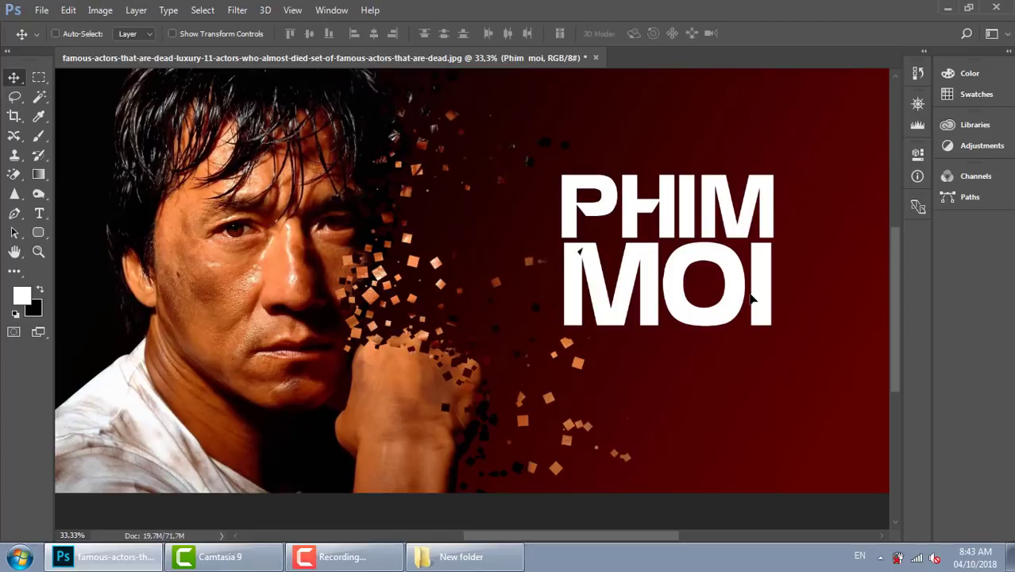
Switch to full-screen view, zoom out and show the Layers panel.
key(f)
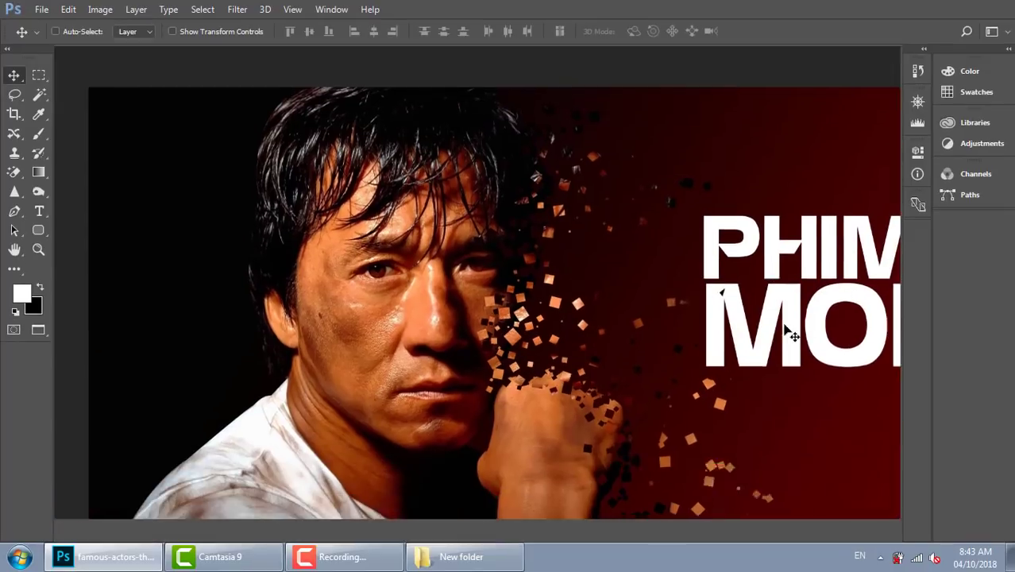
key(ctrl+minus)
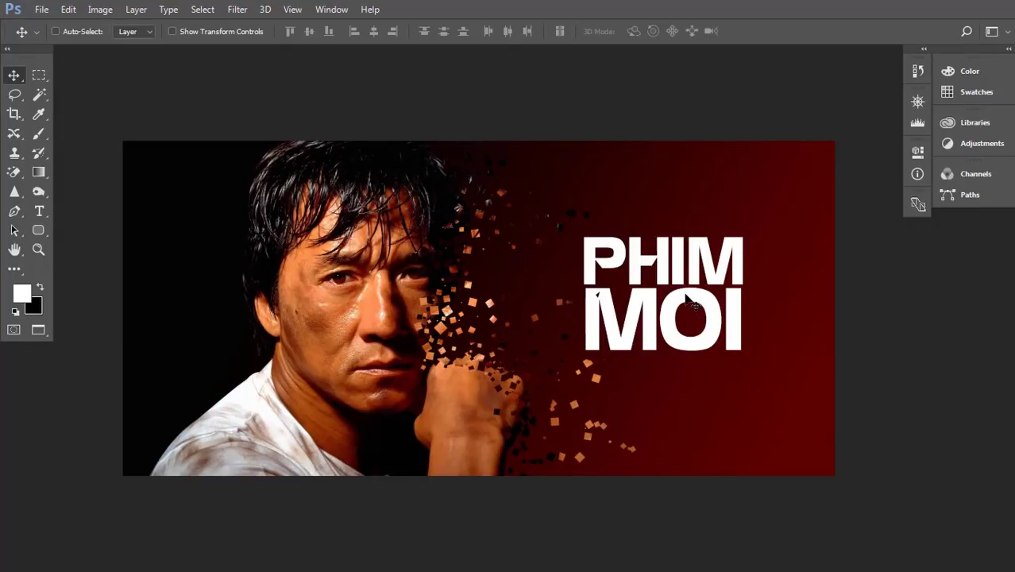
key(F7)
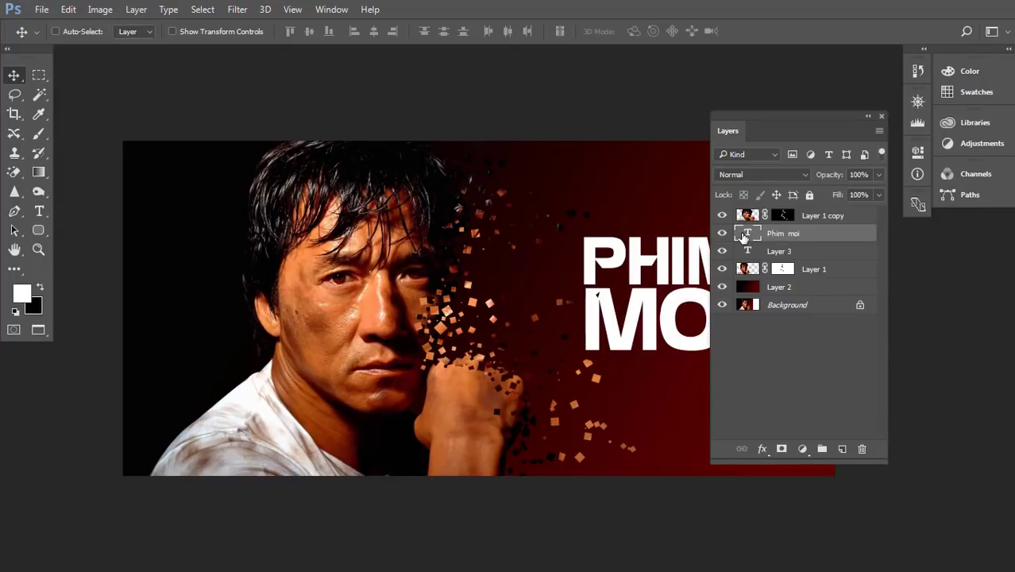
Move the Phim moi layer to the top of the stack and rasterize its type.
drag(742, 236, 796, 226)
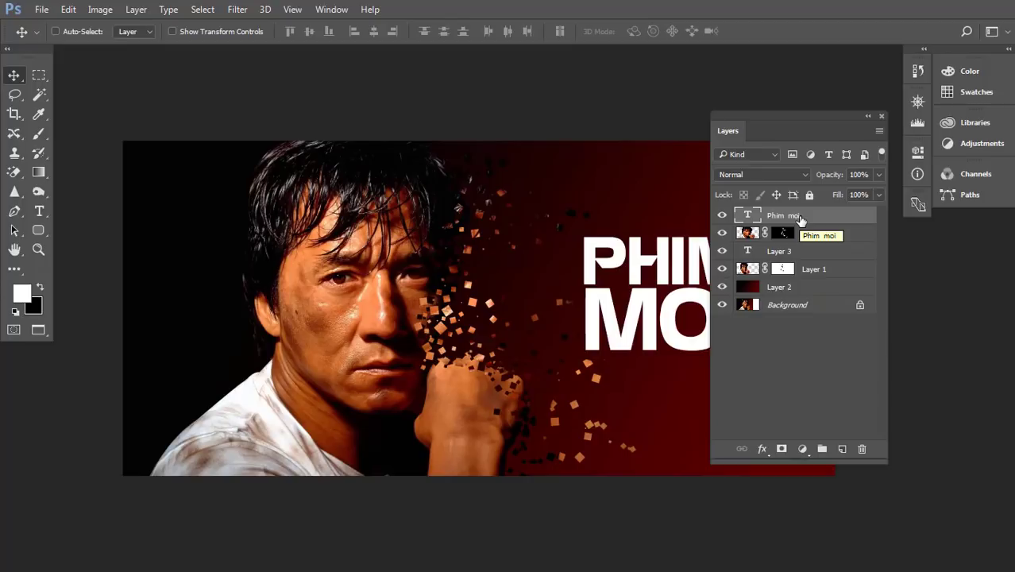
right_click(800, 218)
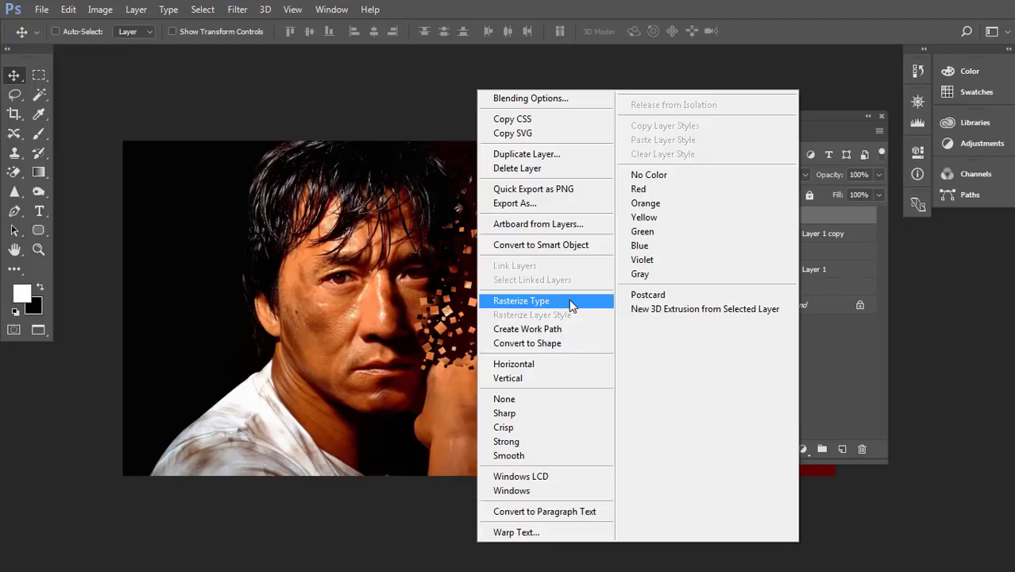
click(569, 299)
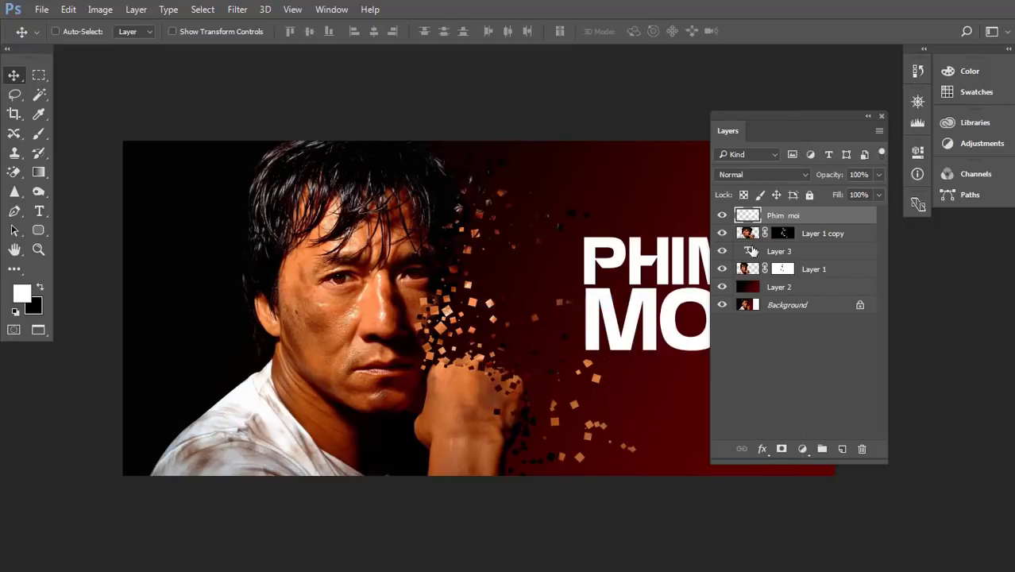
click(880, 116)
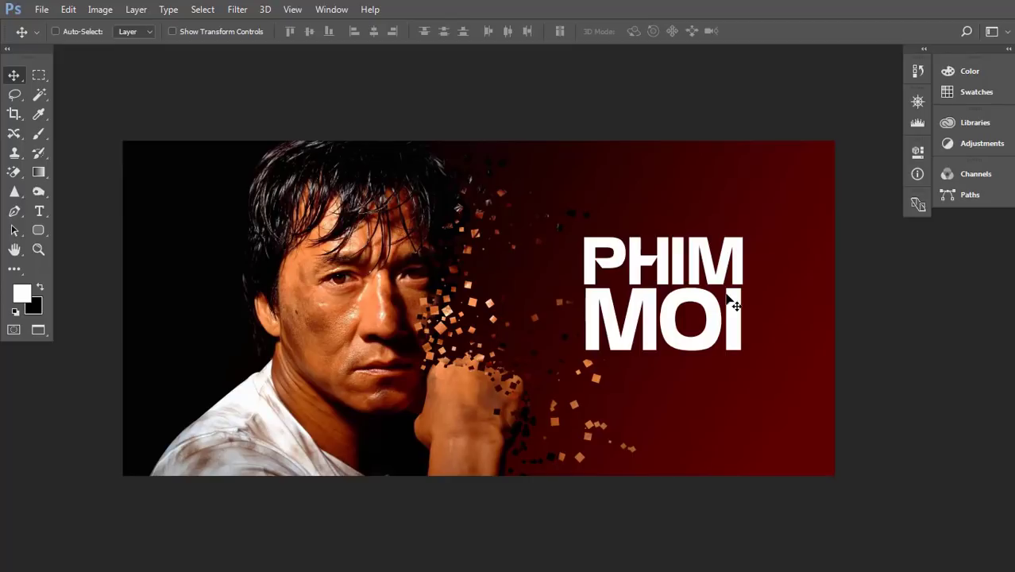
key(p)
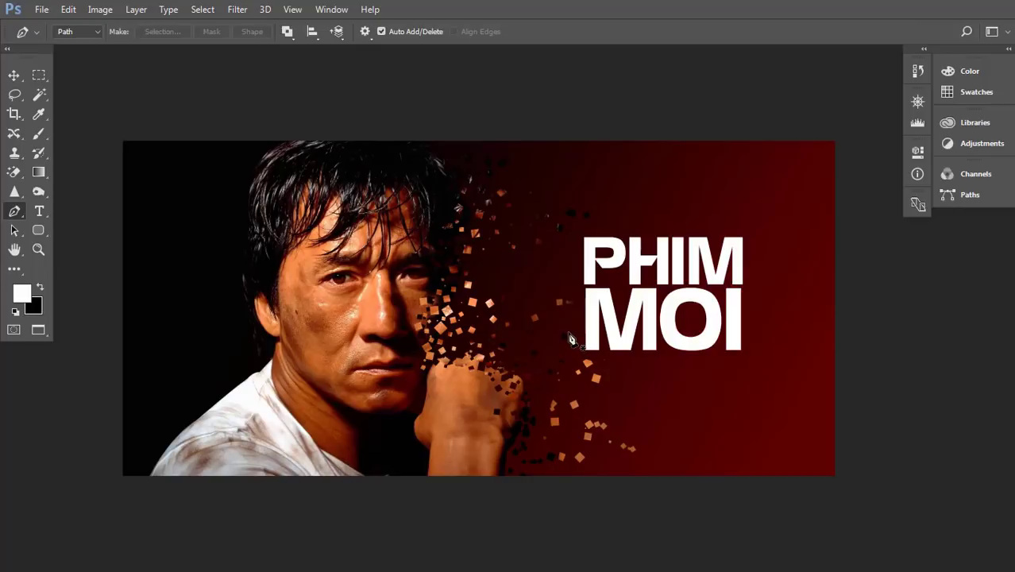
Cut a triangle off PHIM's upper right with the Pen tool and paste it onto a new layer.
click(569, 332)
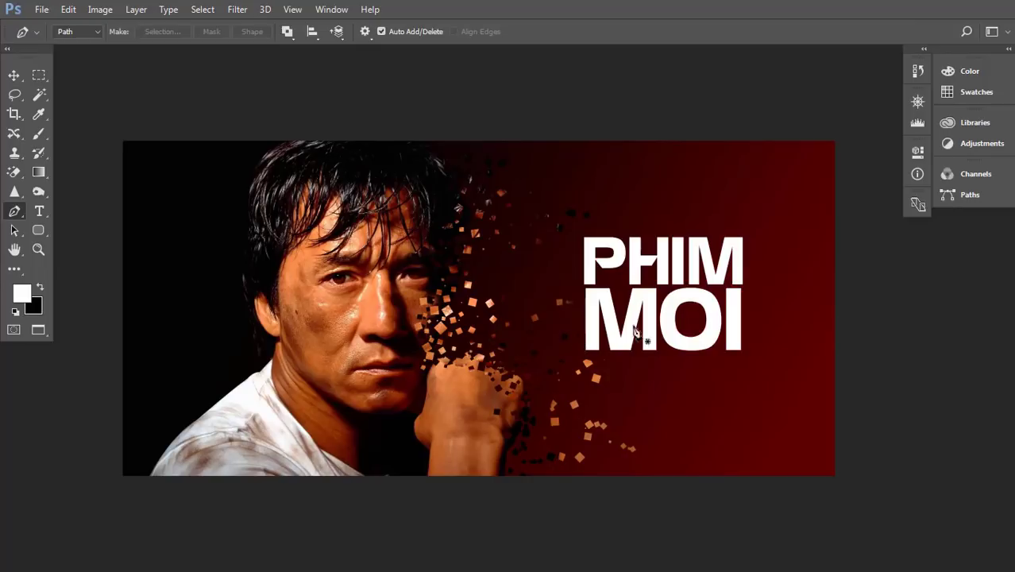
click(795, 237)
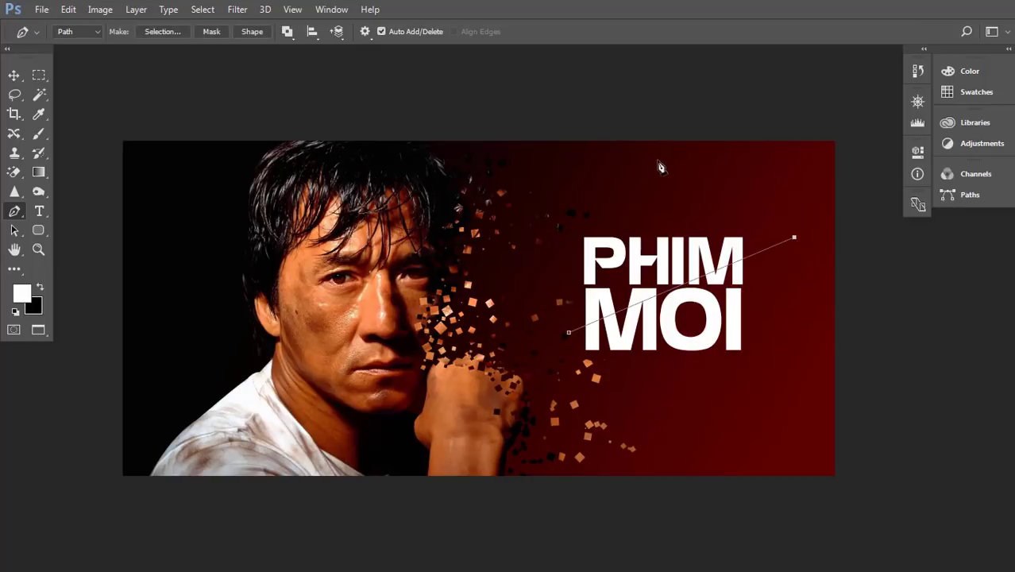
click(553, 185)
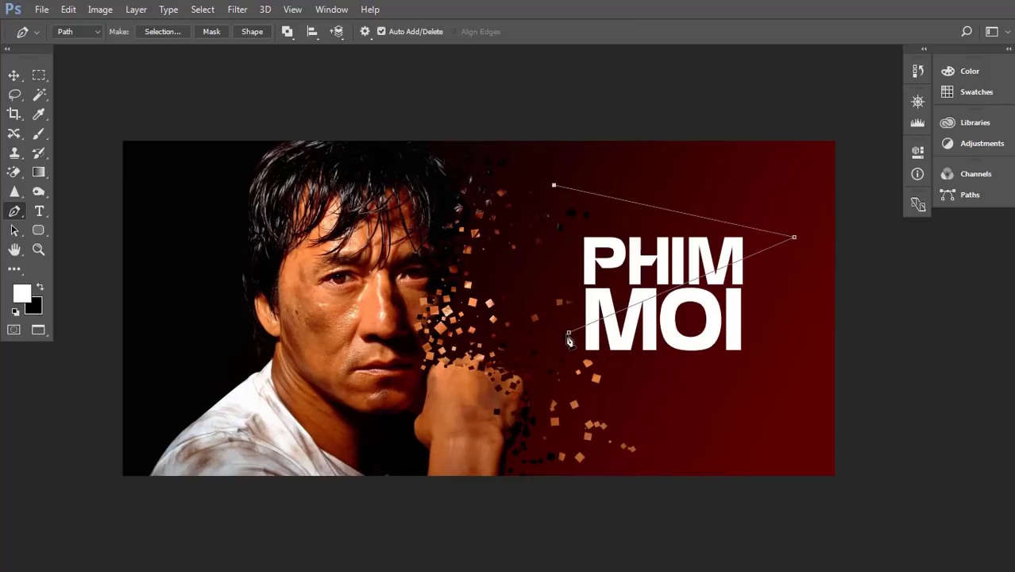
click(568, 332)
key(ctrl+Return)
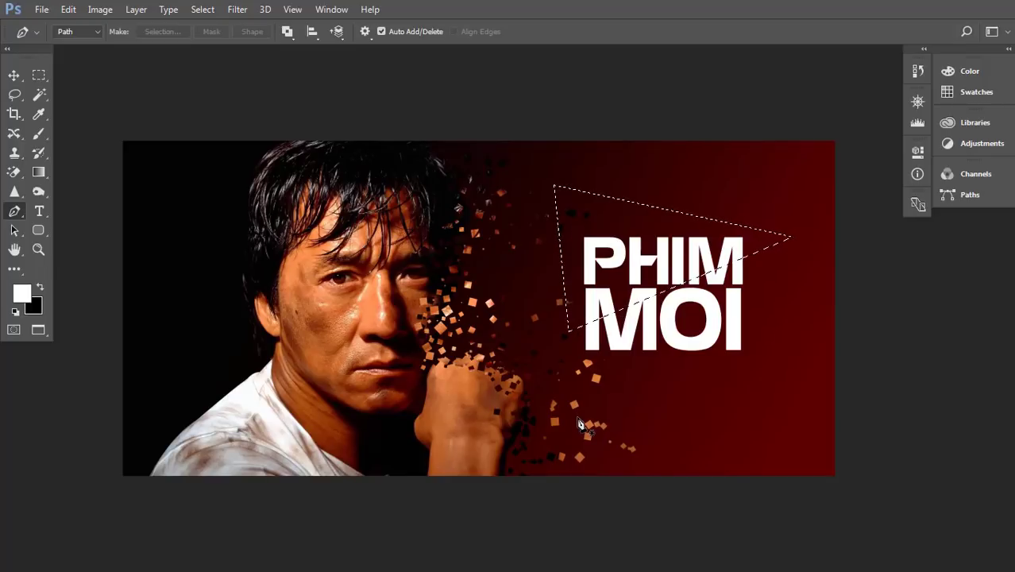
key(F7)
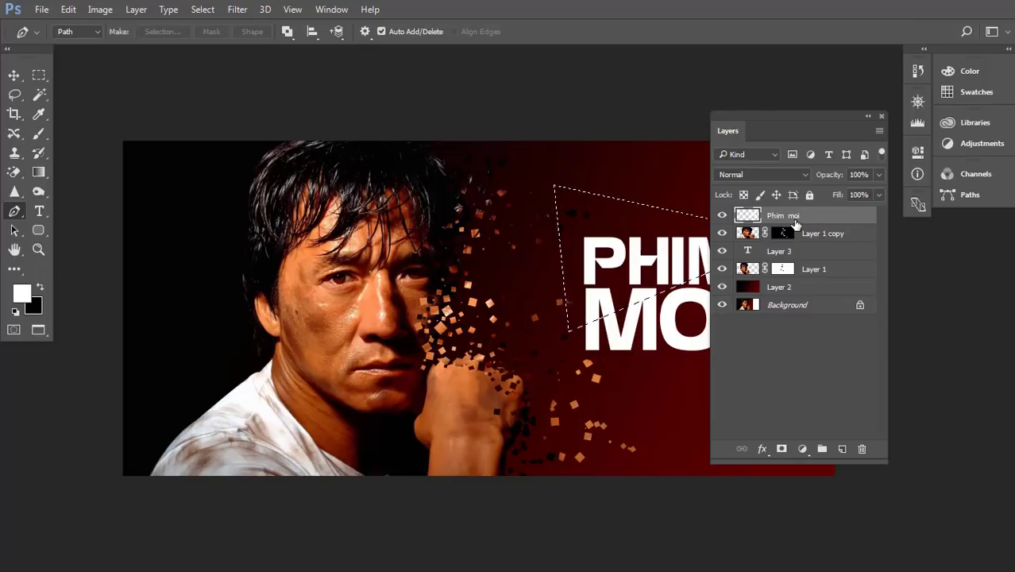
key(Delete)
key(ctrl+d)
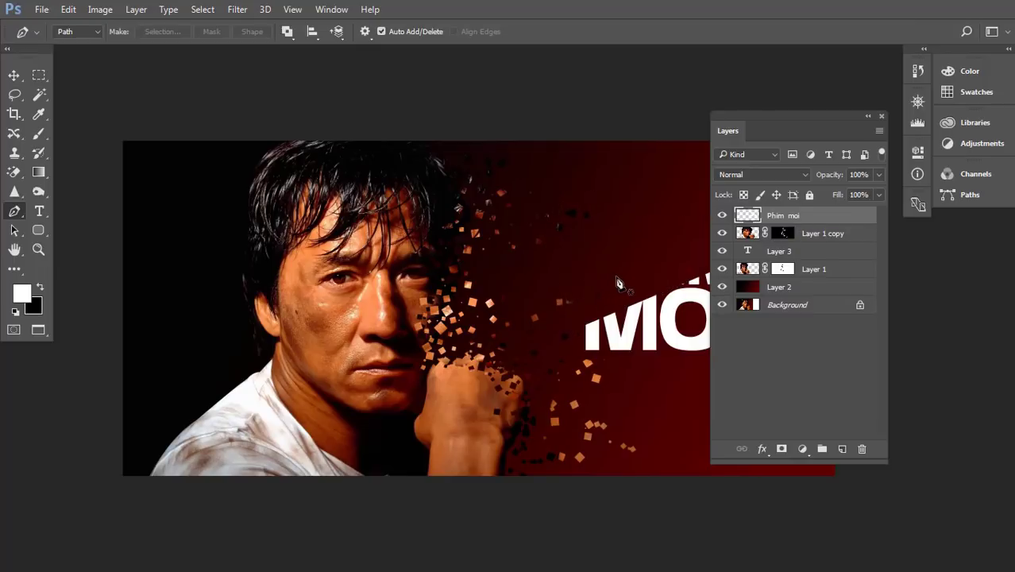
key(ctrl+shift+v)
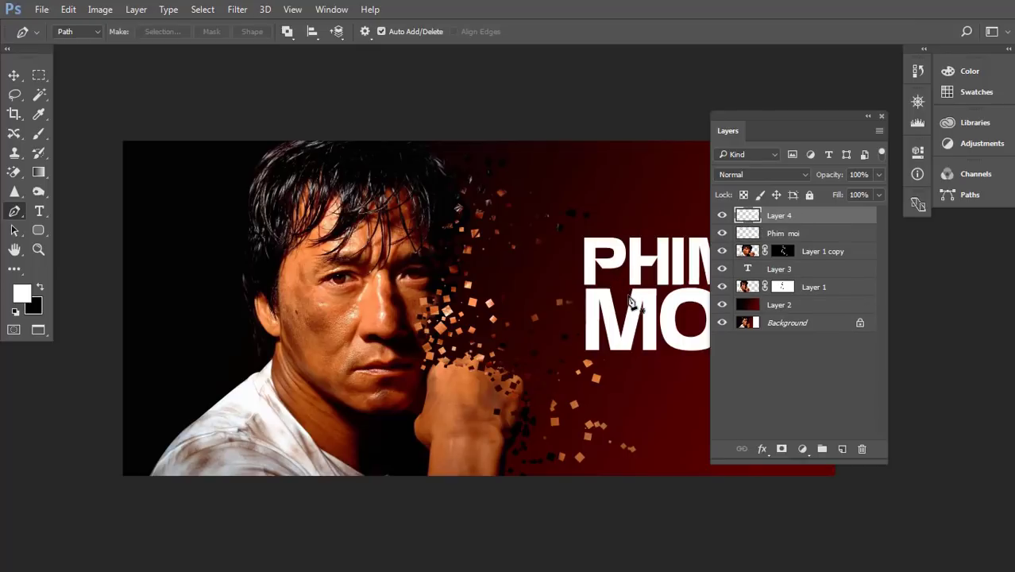
Offset the cut piece slightly up and left to show the slice.
key(v)
drag(643, 290, 648, 358)
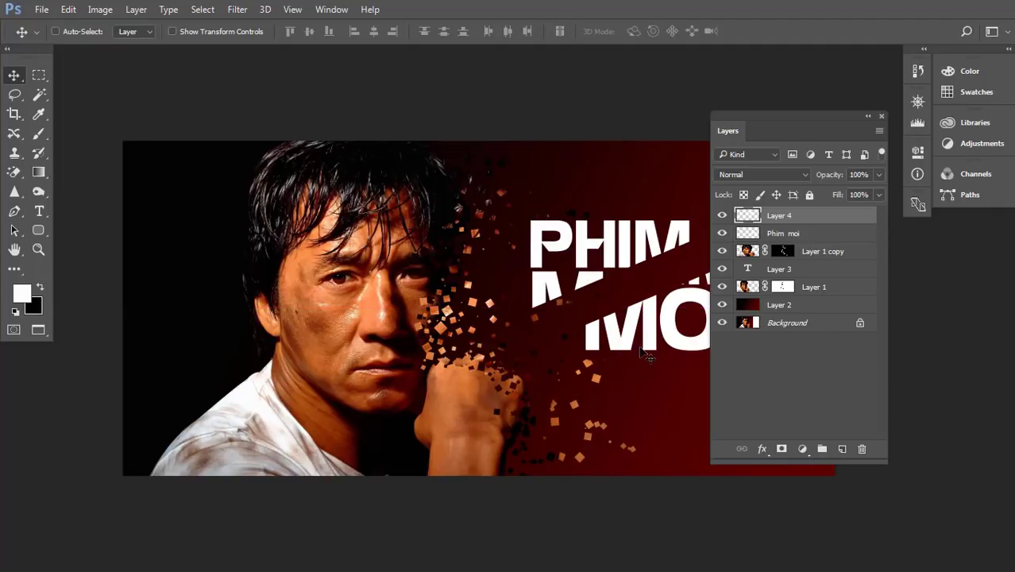
drag(647, 357, 702, 375)
click(882, 117)
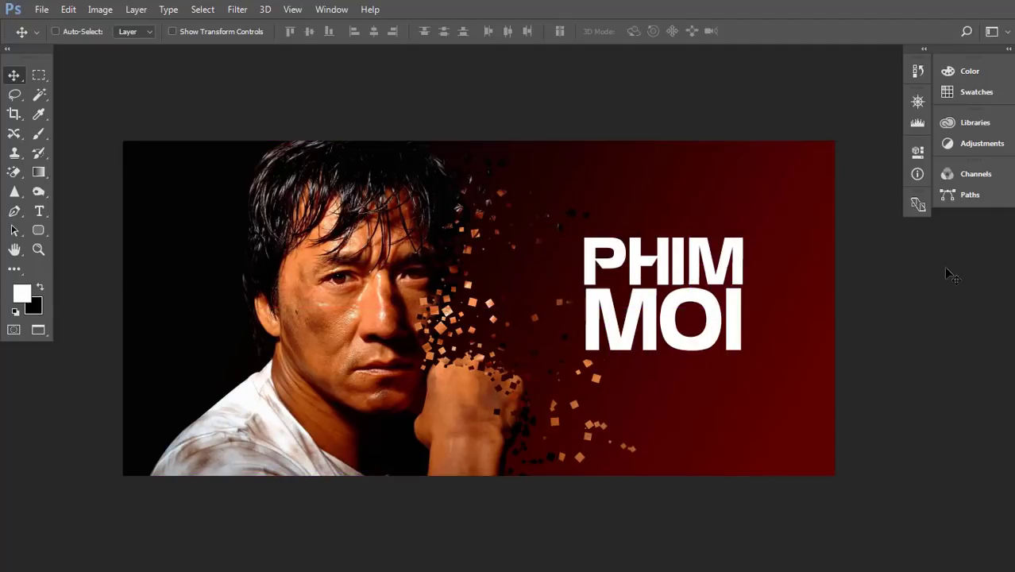
key(Left)
key(Up)
key(Left)
key(Up)
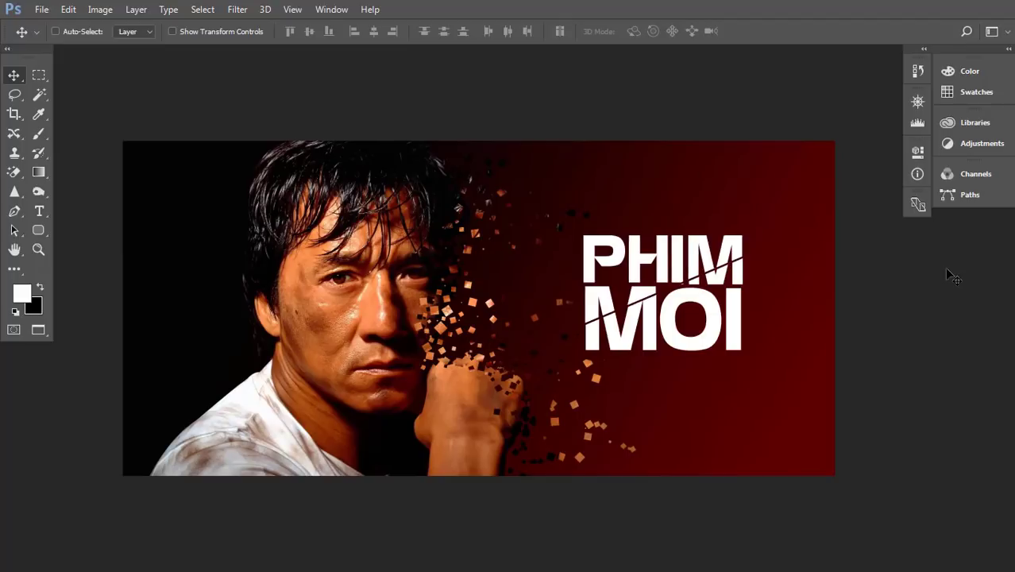
key(Left)
key(Up)
key(Left)
key(Left)
key(Left)
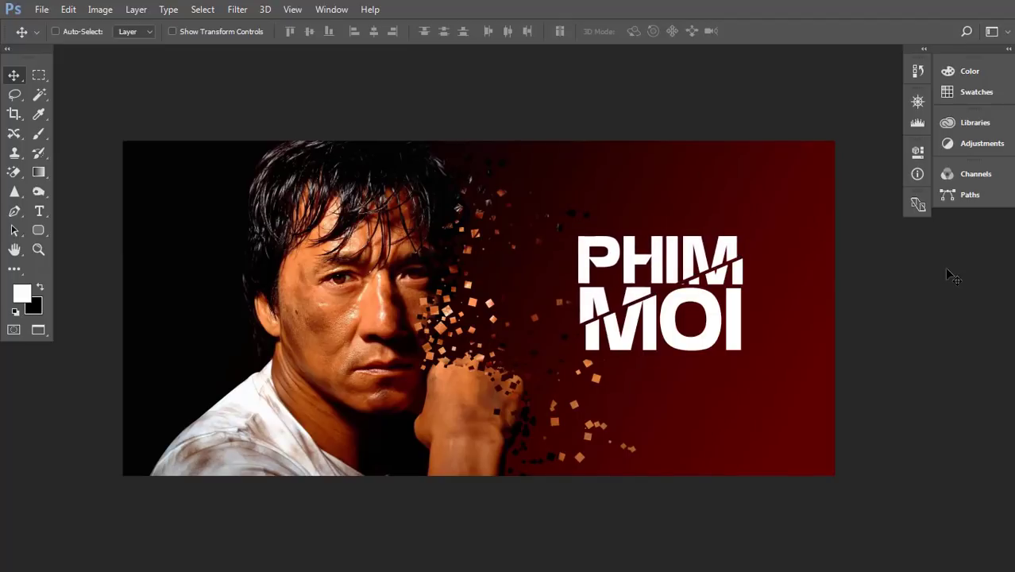
key(Left)
key(Left)
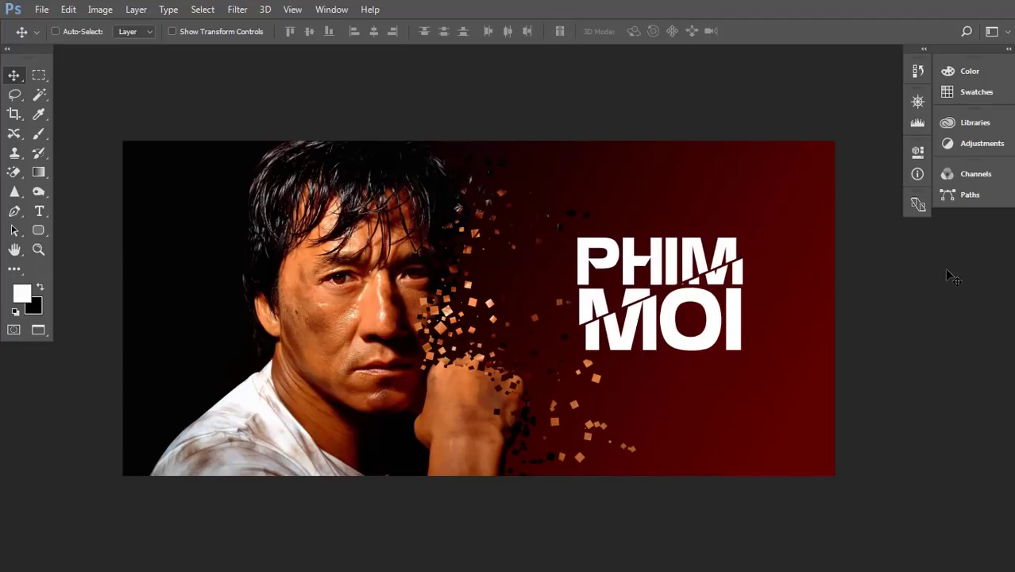
key(Left)
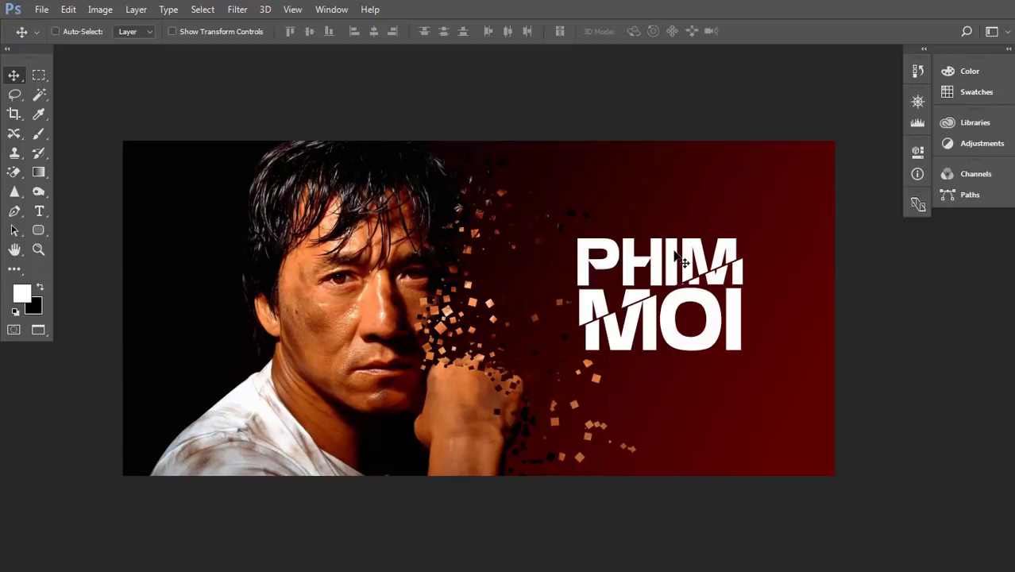
Draw an elliptical selection above PHIM and feather it by 20 pixels.
right_click(44, 74)
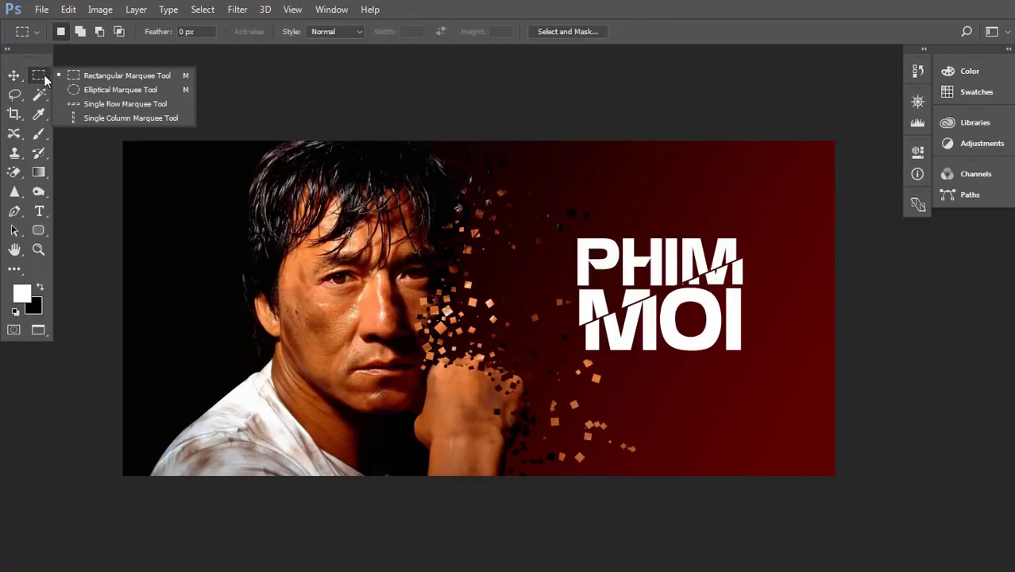
click(98, 90)
drag(481, 177, 675, 167)
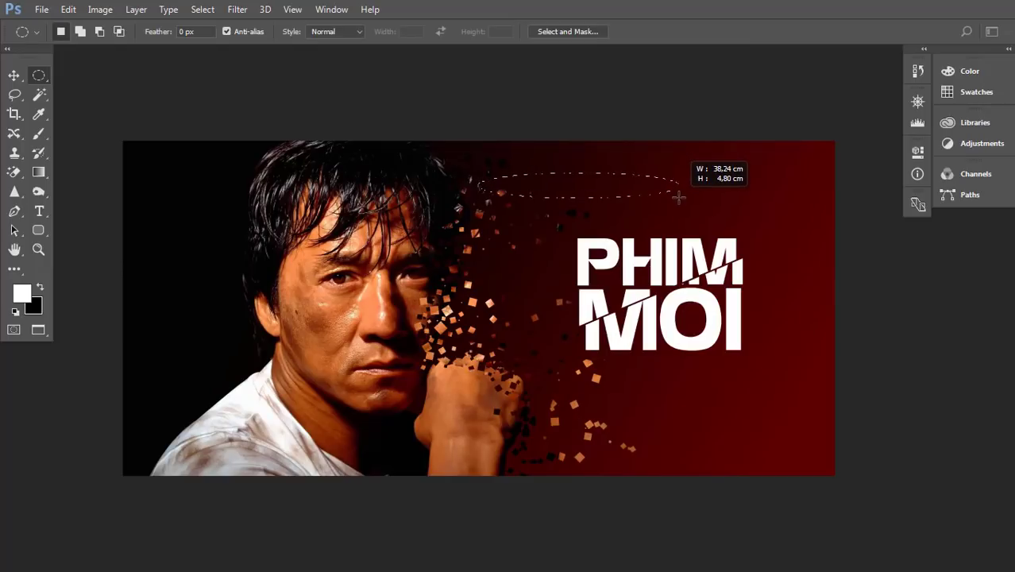
click(620, 286)
key(ctrl+z)
drag(592, 197, 586, 201)
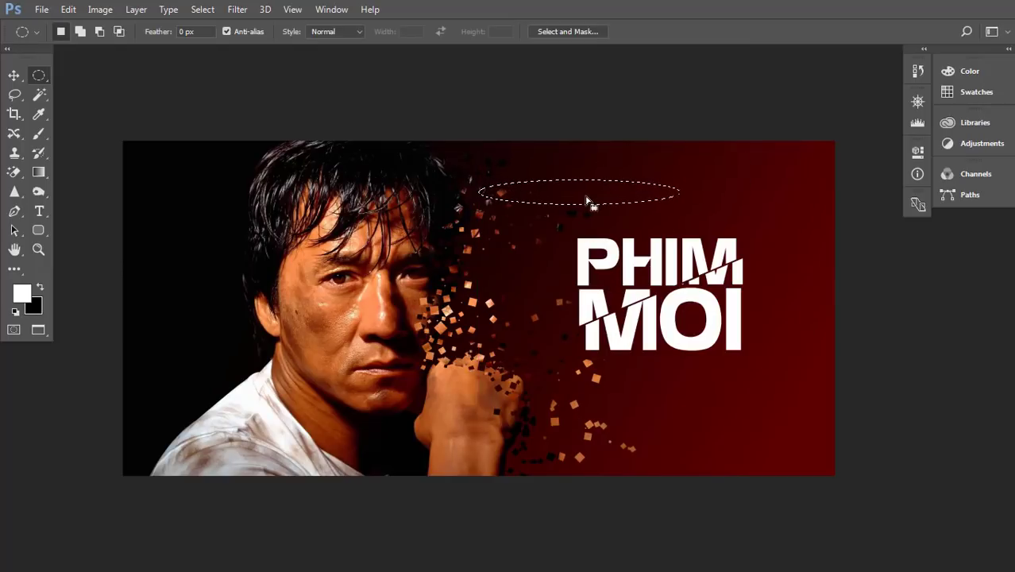
key(F7)
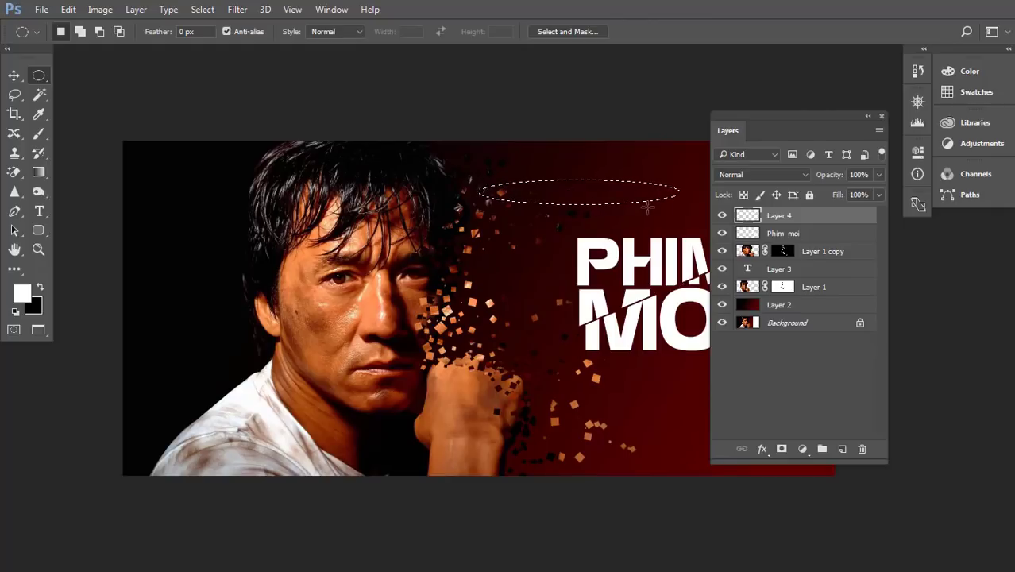
key(shift+F6)
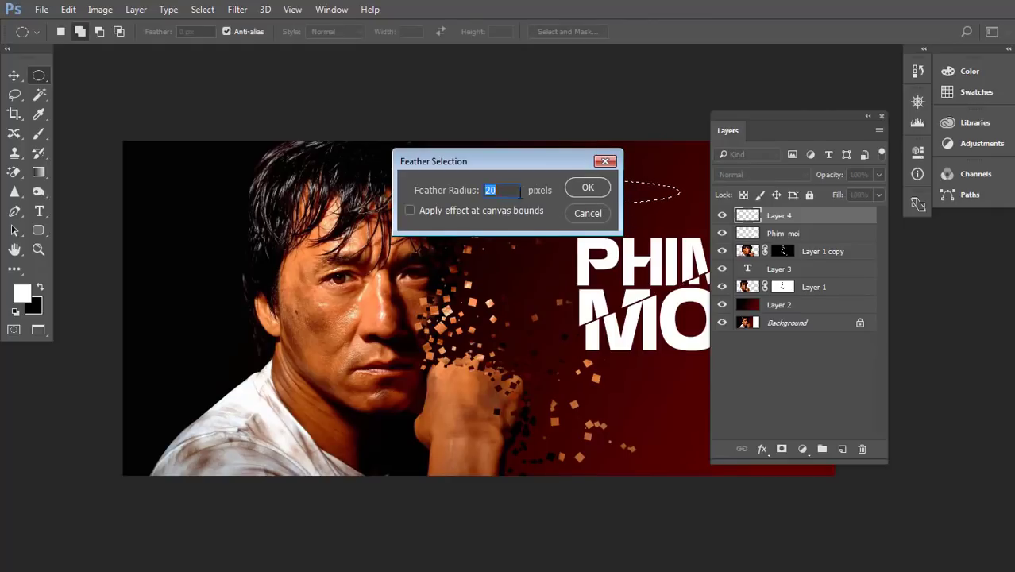
click(586, 189)
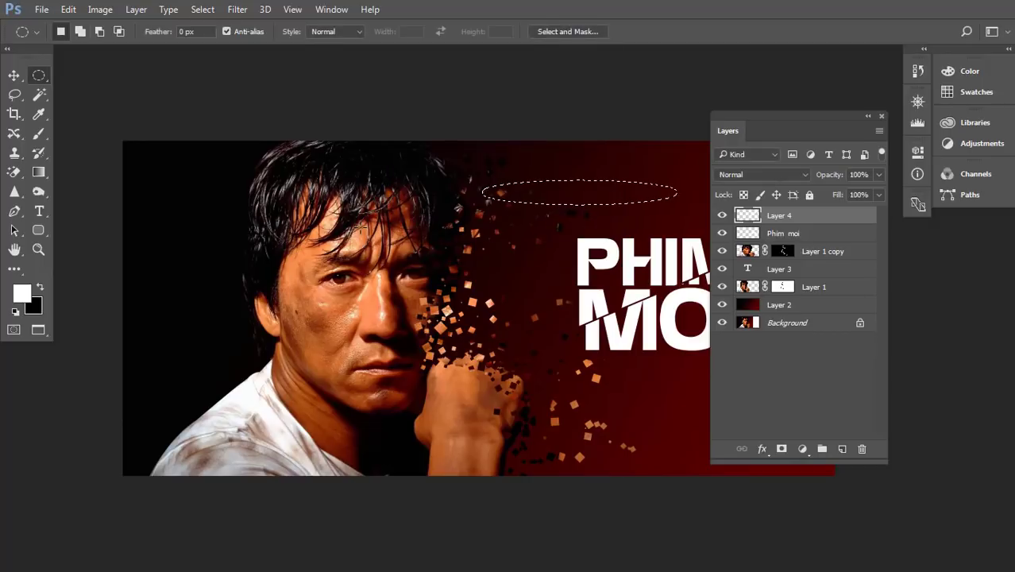
Set a dark red foreground colour and fill the ellipse with it.
click(22, 297)
drag(468, 284, 503, 287)
click(674, 125)
key(alt+BackSpace)
key(ctrl+d)
Undo the fill on the PHIM piece layer and refill the ellipse on new Layer 5.
key(v)
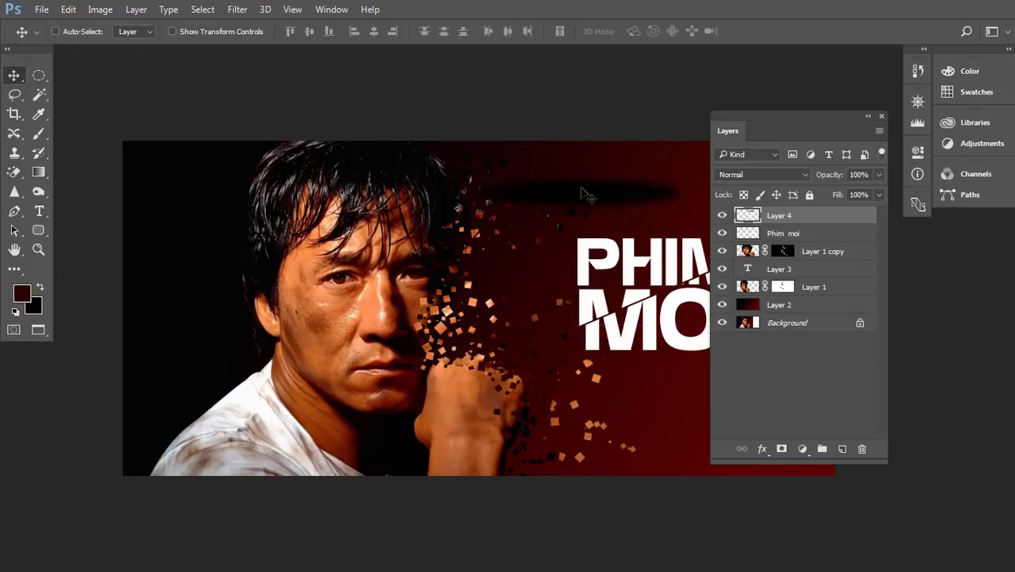
drag(671, 281, 616, 288)
key(ctrl+z)
key(ctrl+alt+z)
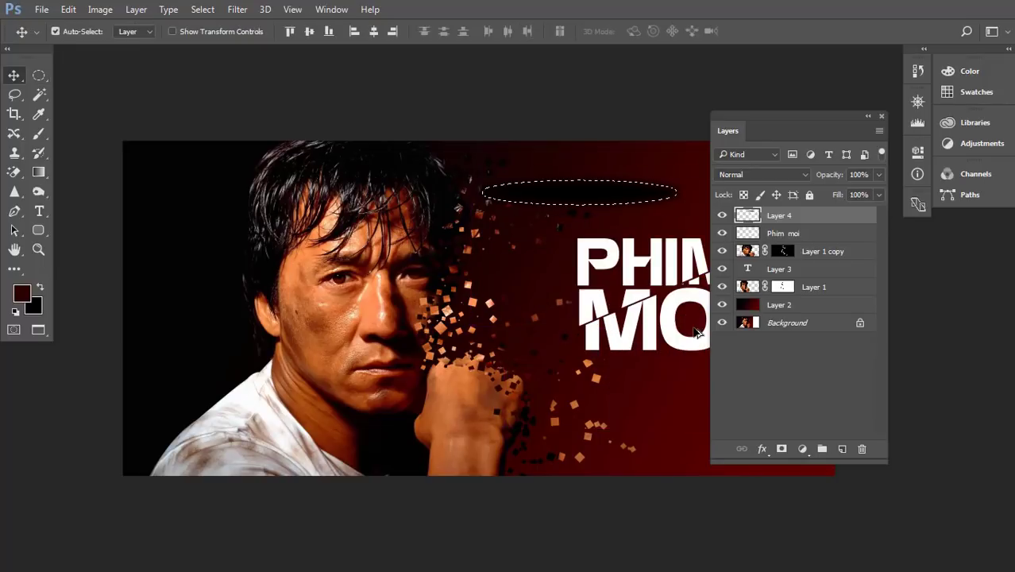
key(ctrl+alt+z)
click(843, 449)
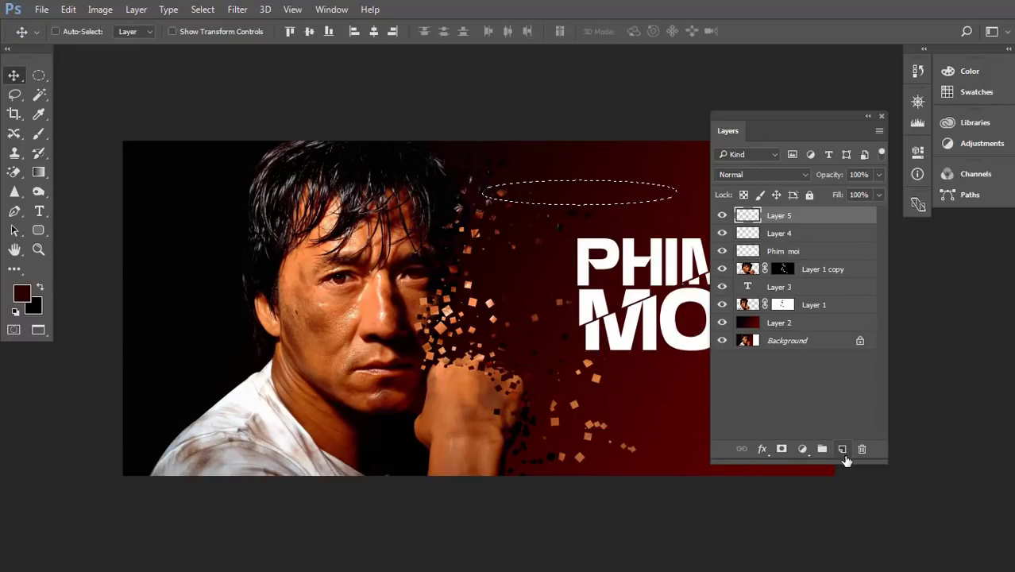
key(alt+BackSpace)
key(ctrl+d)
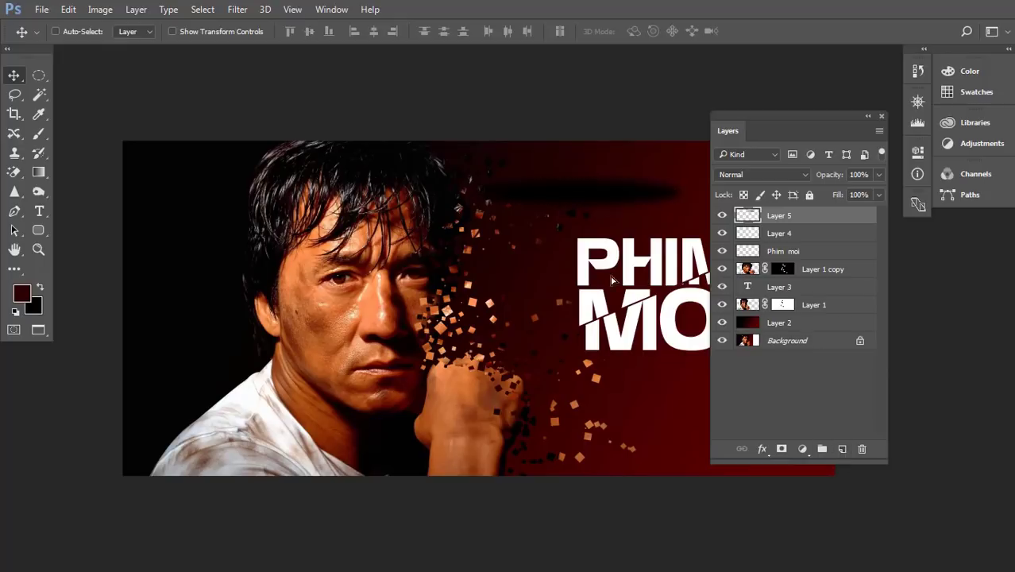
Select a rectangular strip of the dark red ellipse and lay it across the MOI letters.
mouse_move(624, 183)
mouse_down()
mouse_move(624, 277)
mouse_move(437, 261)
mouse_up()
key(ctrl+plus)
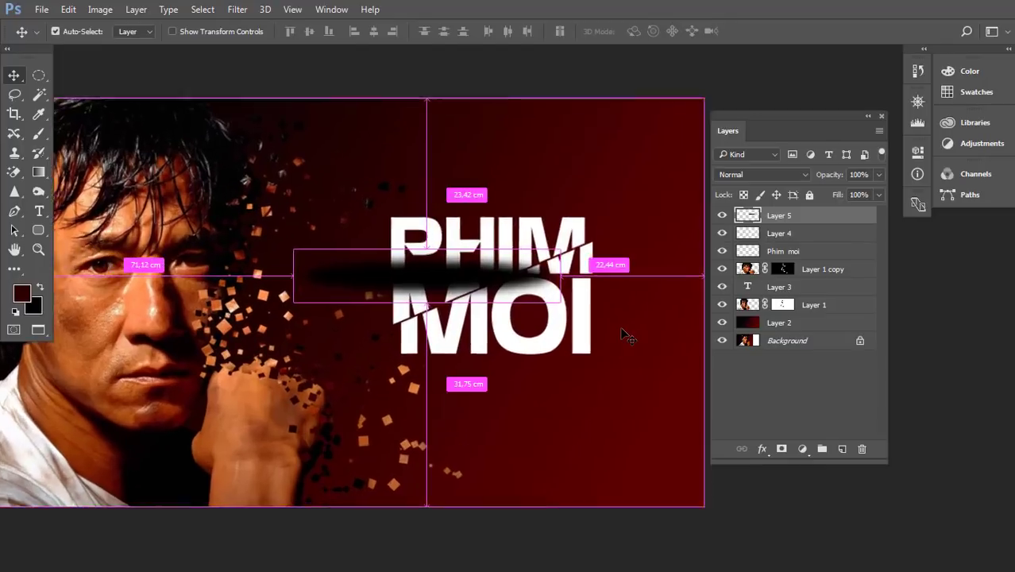
mouse_move(572, 282)
mouse_down()
mouse_move(572, 195)
mouse_move(592, 196)
mouse_up()
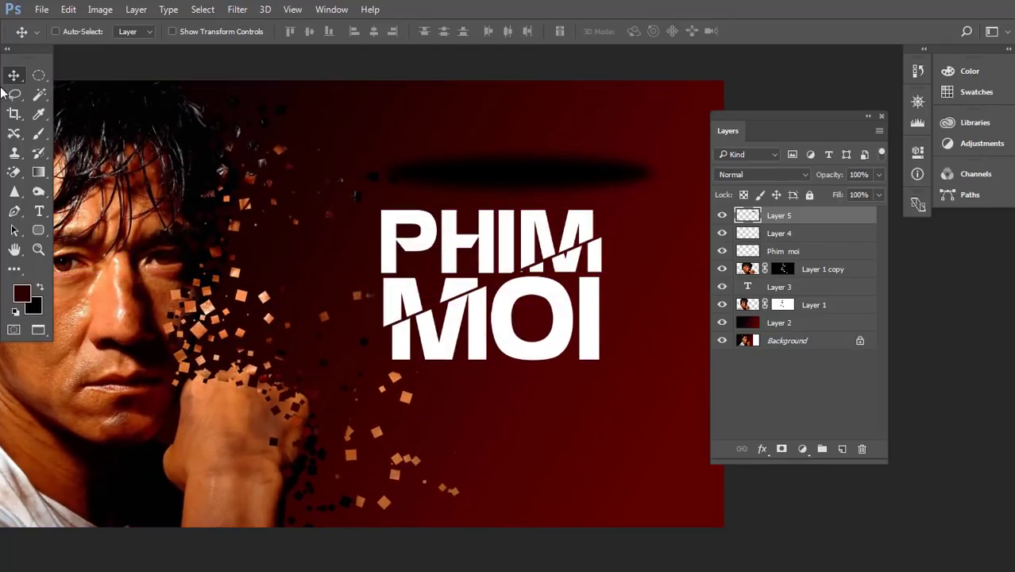
right_click(42, 80)
click(77, 71)
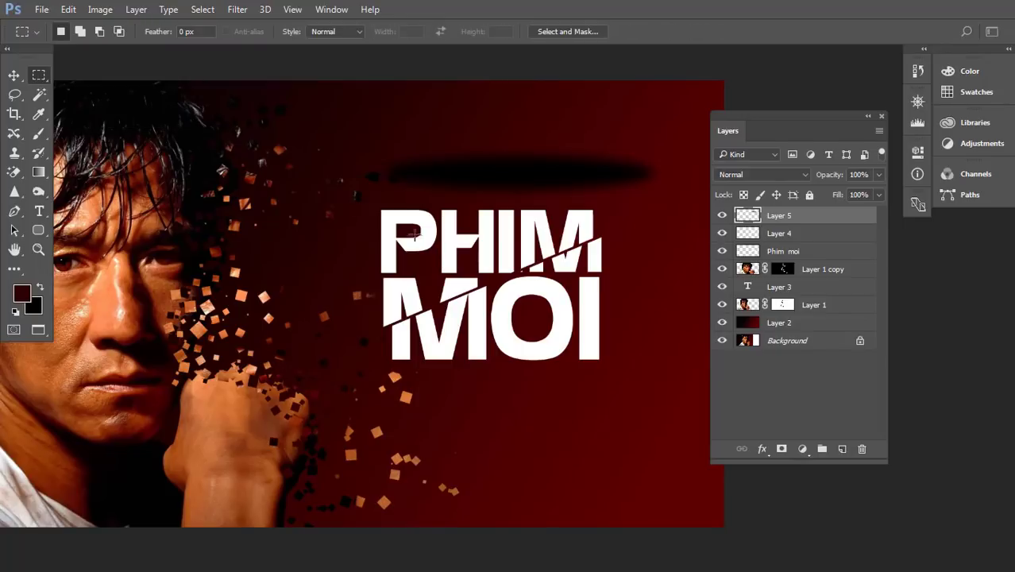
drag(298, 282, 681, 166)
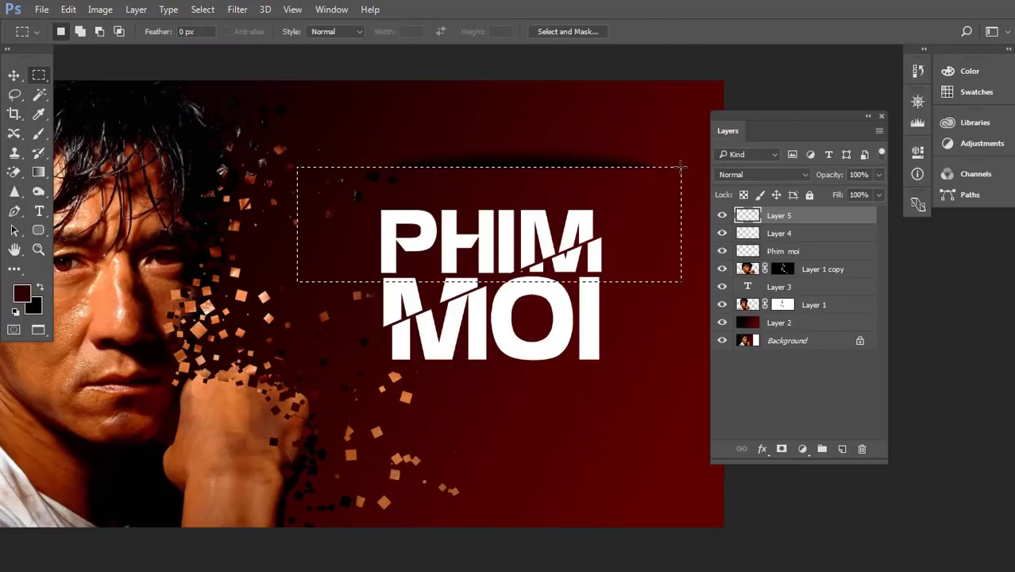
key(v)
drag(611, 185, 636, 489)
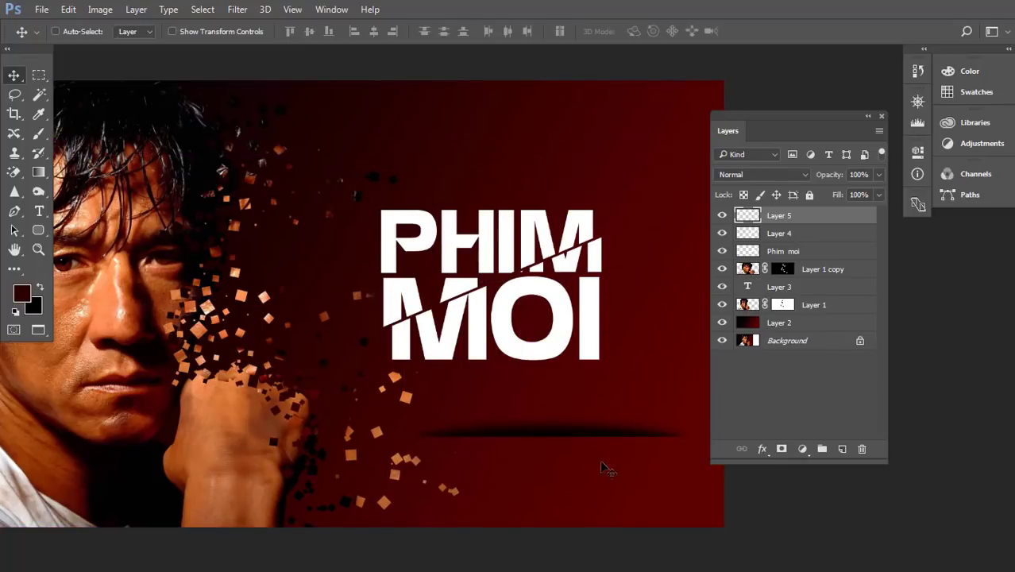
drag(616, 462, 599, 374)
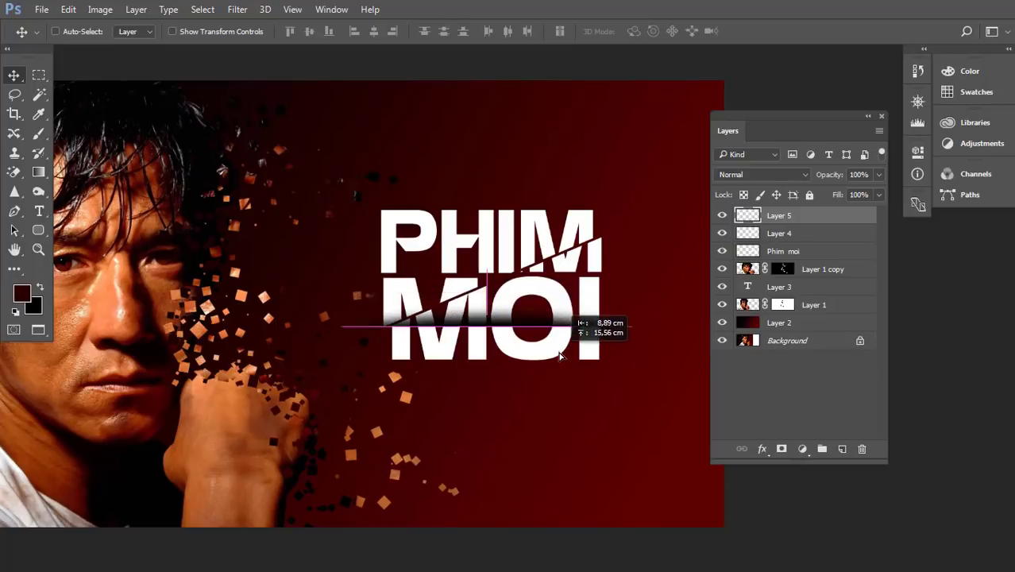
Tilt the shadow strip to about -23.4 degrees and nudge it up toward PHIM.
key(ctrl+t)
drag(659, 282, 635, 210)
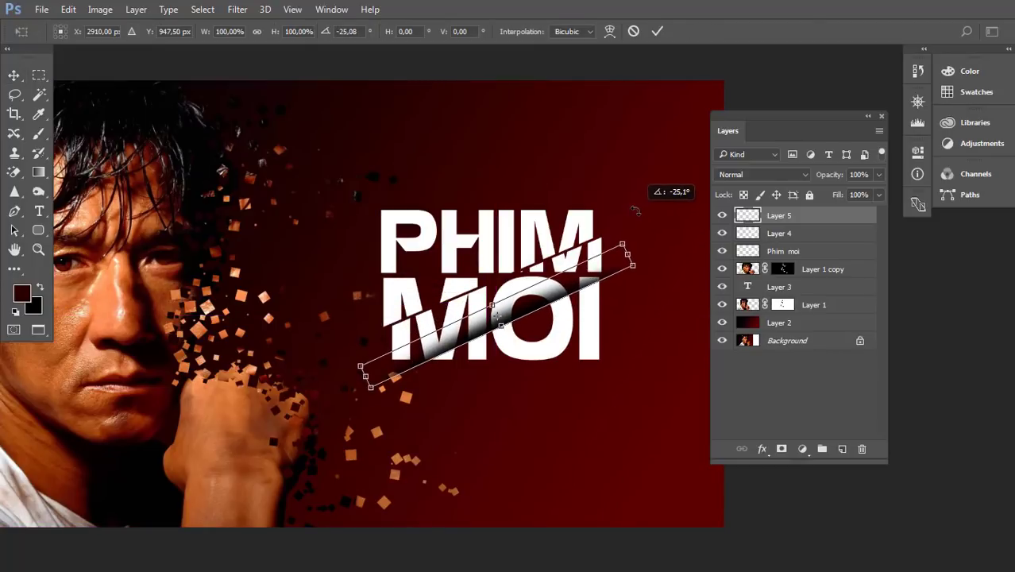
key(Return)
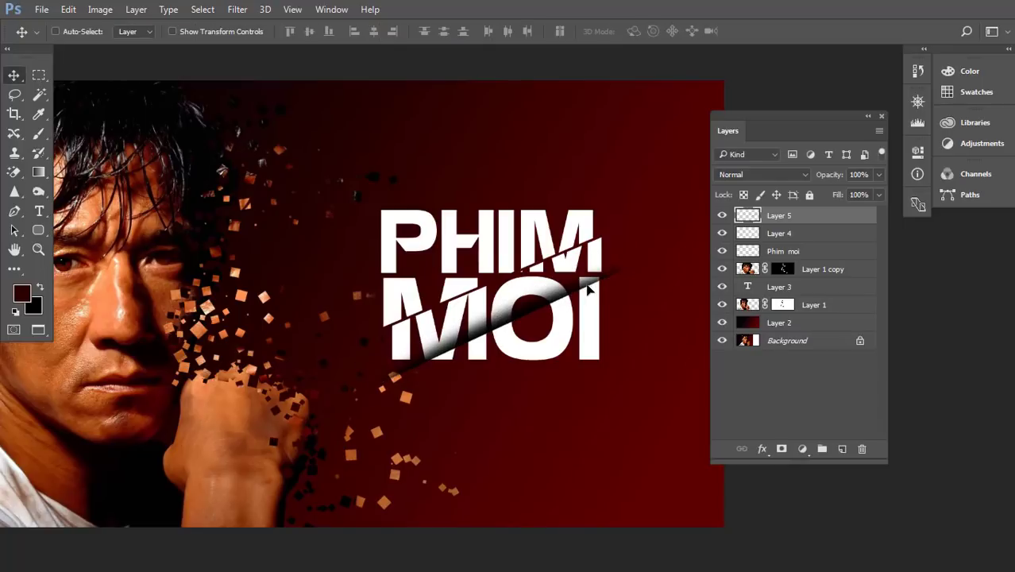
key(Up)
key(Up)
key(Up)
key(Up)
key(Up)
key(Up)
key(Up)
key(Up)
key(Up)
key(Up)
key(Up)
key(Up)
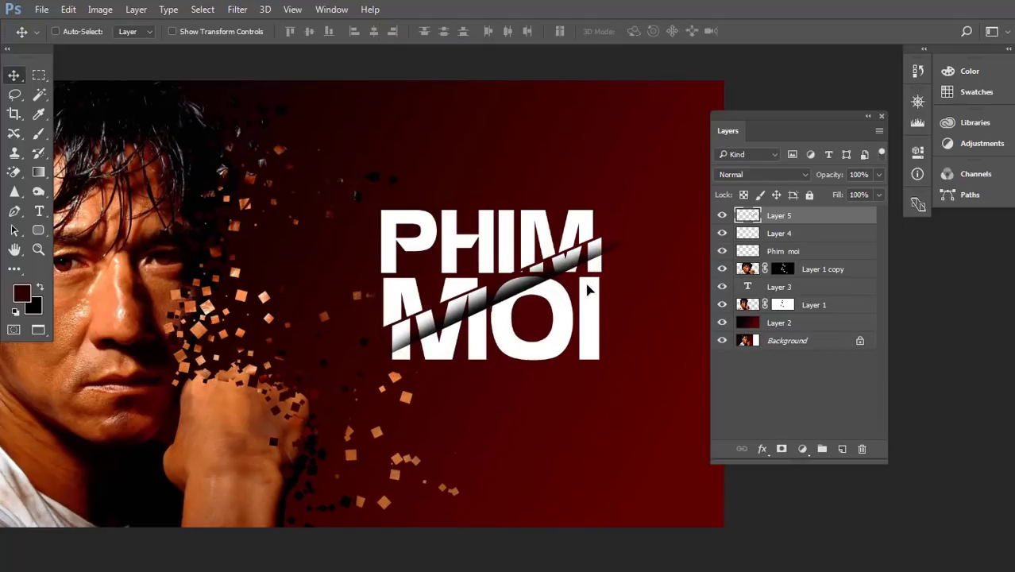
key(Up)
key(Up)
key(Up)
key(Up)
key(Up)
key(Up)
key(Up)
key(Up)
key(Up)
key(Up)
key(Up)
key(Up)
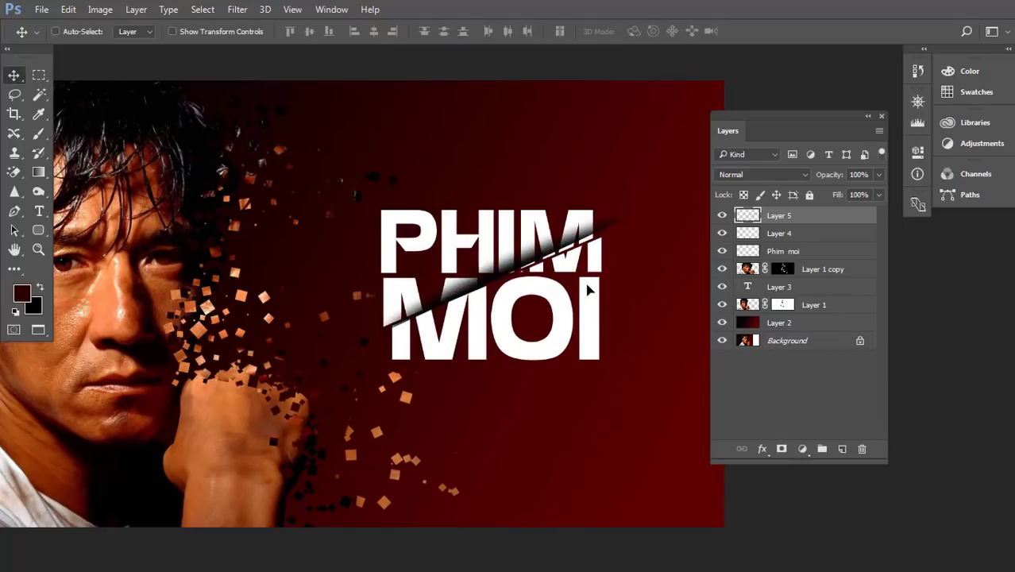
key(Up)
Tilt the strip slightly more and set Layer 5 opacity to 80%.
key(ctrl+t)
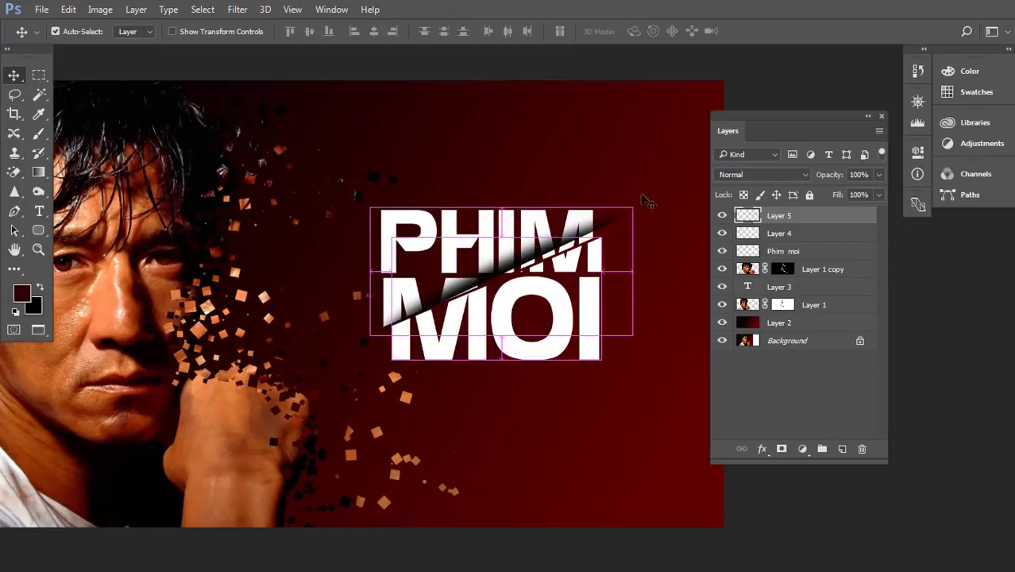
drag(648, 174, 647, 182)
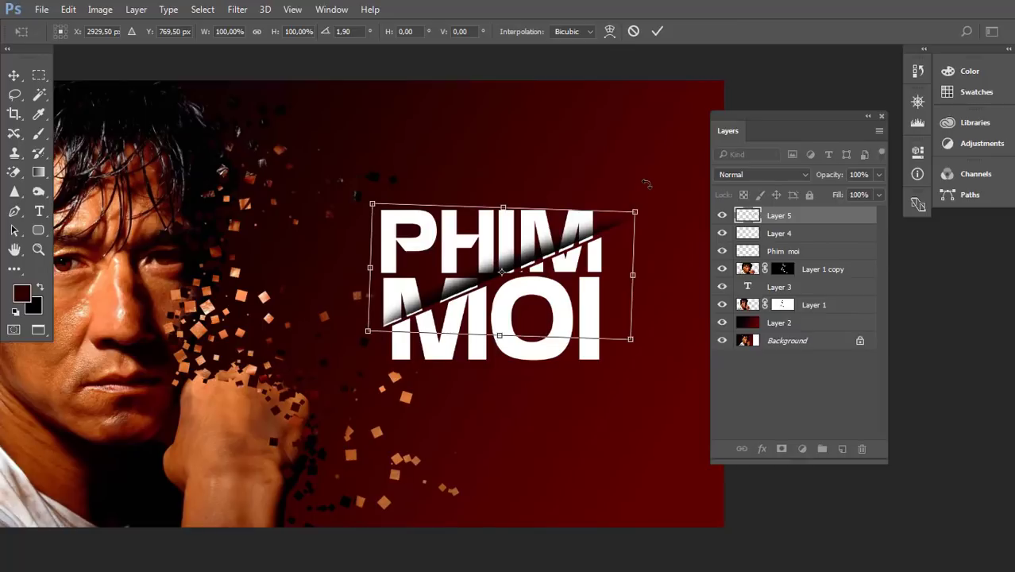
key(Return)
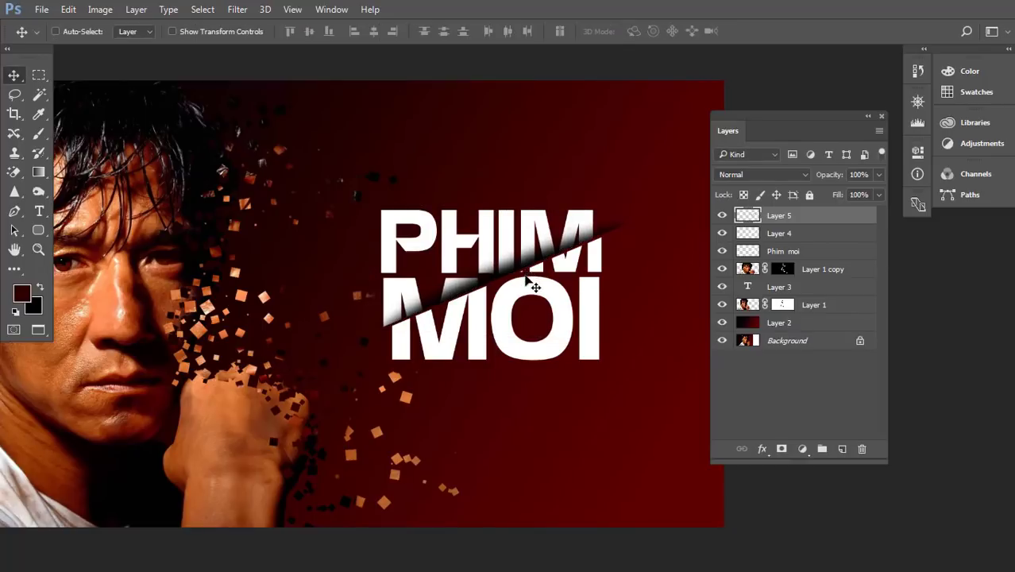
key(5)
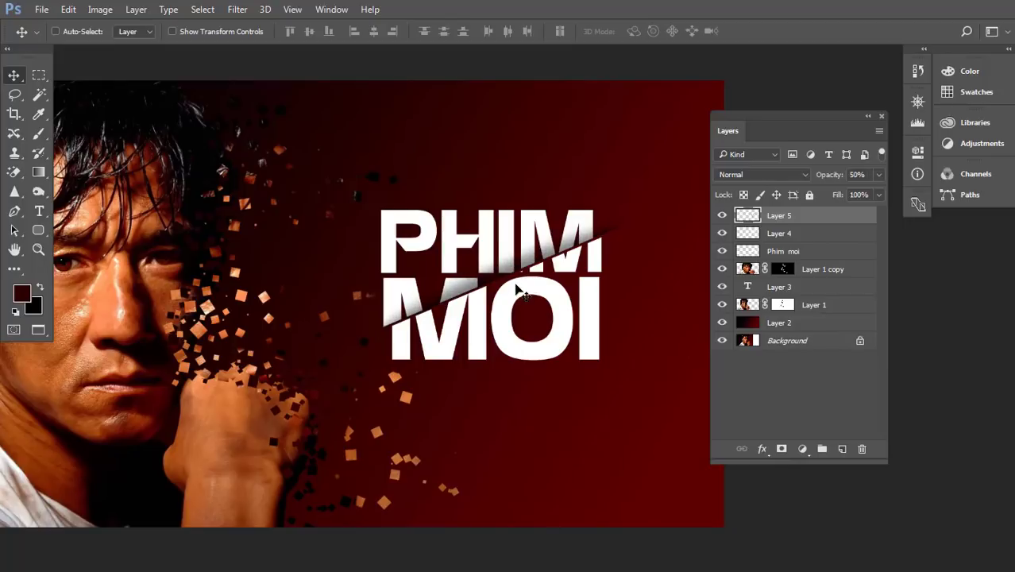
key(8)
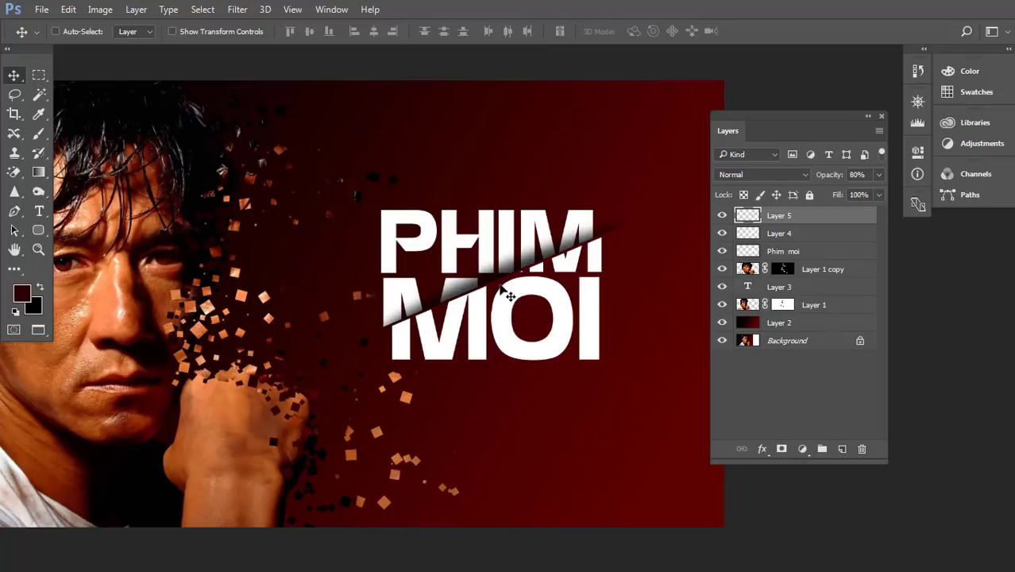
Browse the Open dialog to thuvienanh > Backgroud > texture > bg.
key(ctrl+o)
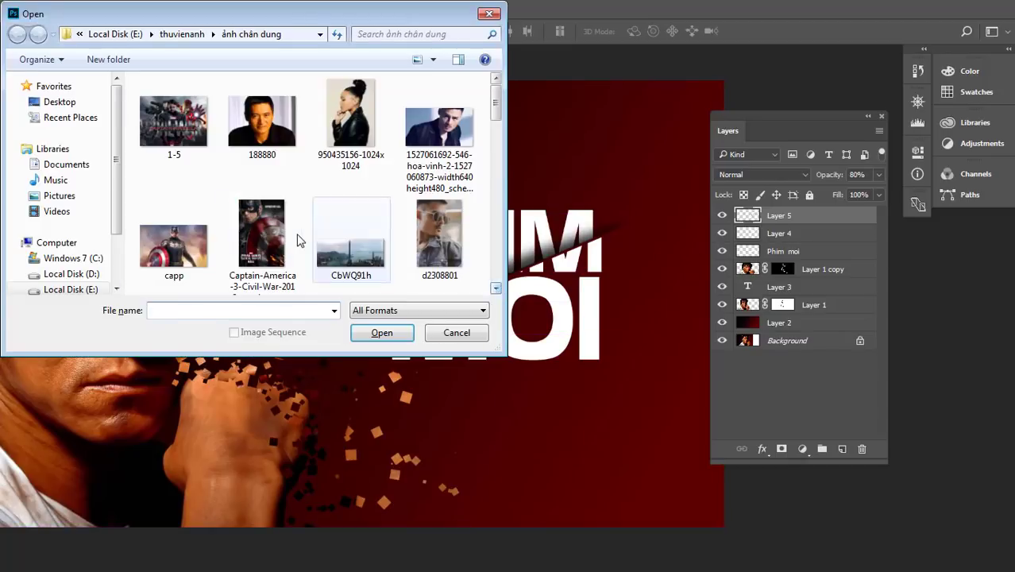
click(187, 34)
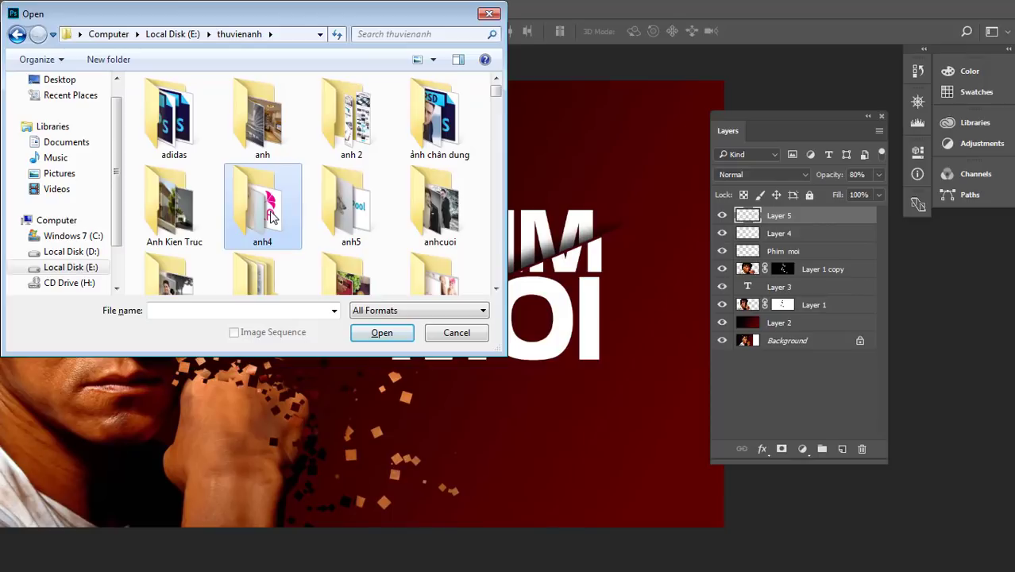
scroll(270, 214, down, 2)
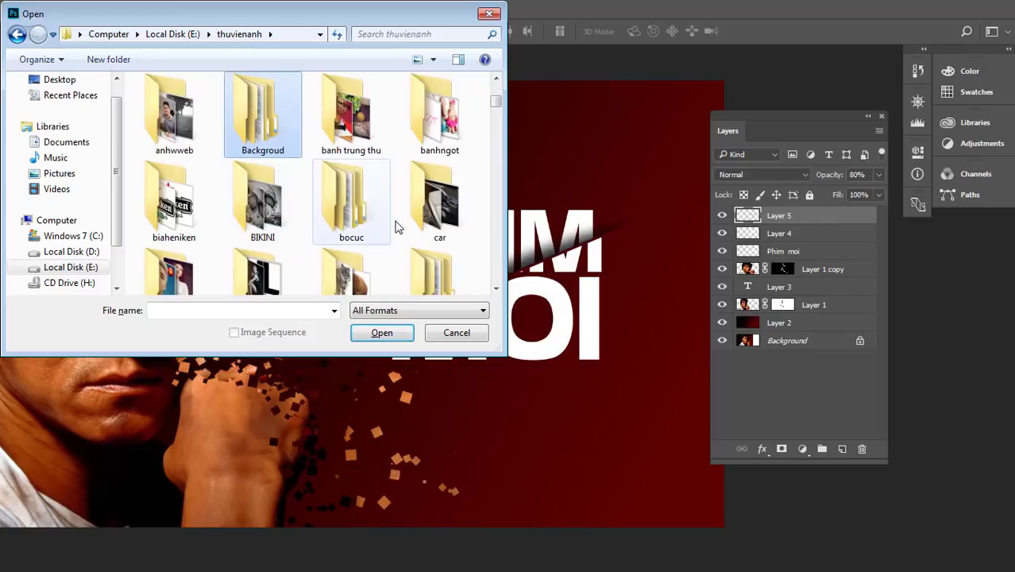
double_click(278, 141)
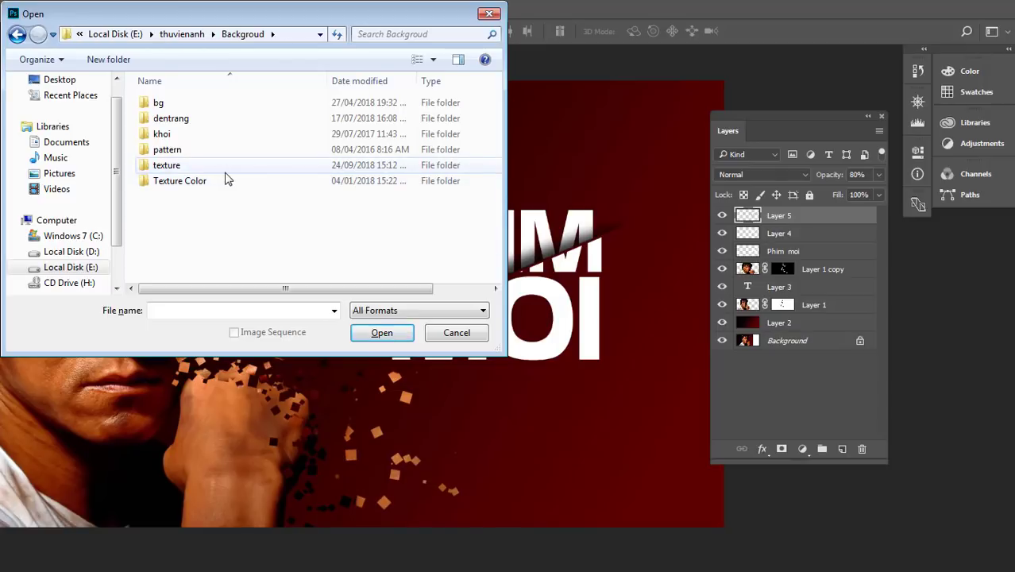
double_click(187, 166)
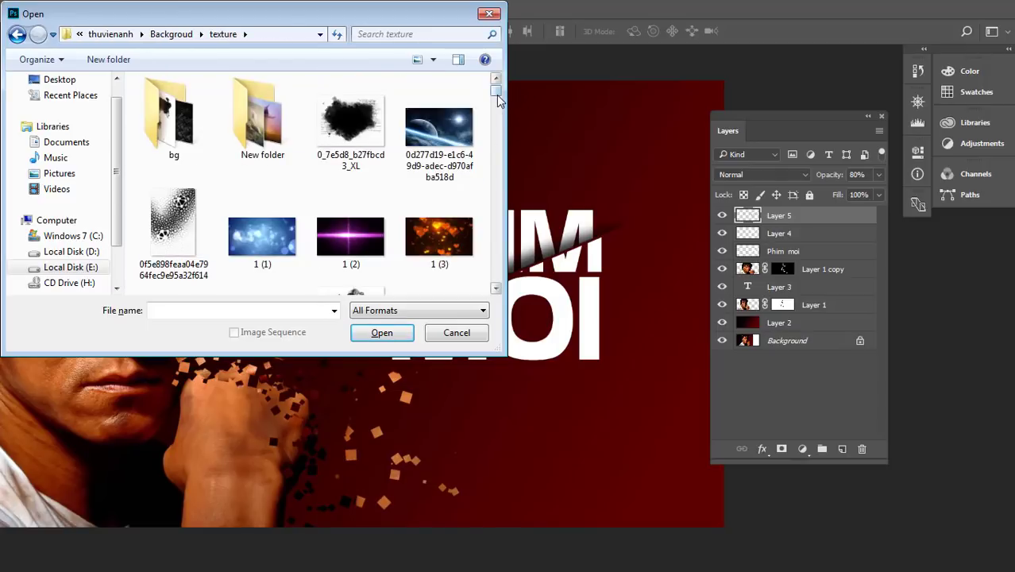
double_click(179, 137)
drag(495, 96, 496, 114)
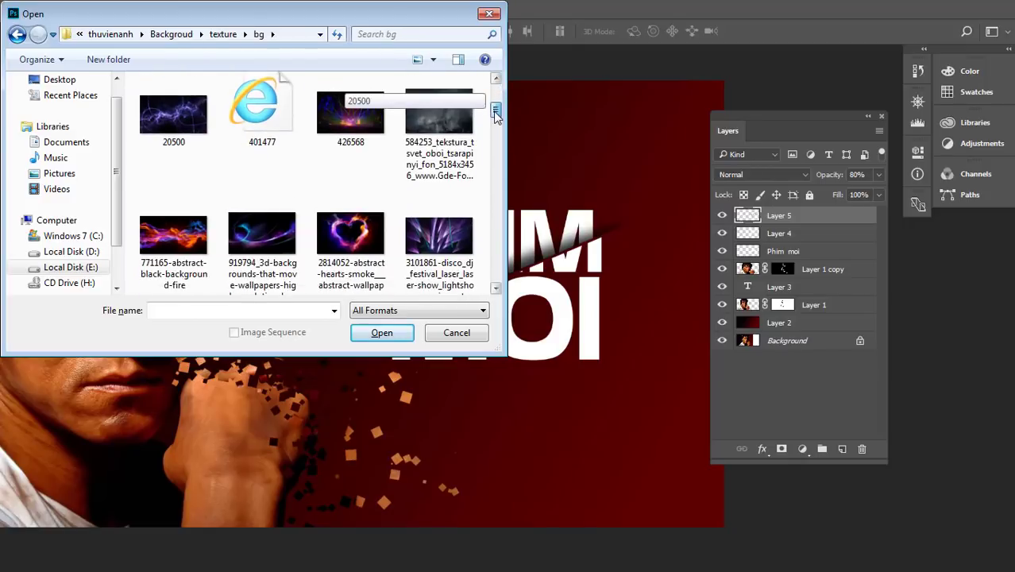
Return to the texture folder, scroll its files, and select a pale scratched texture.
click(17, 34)
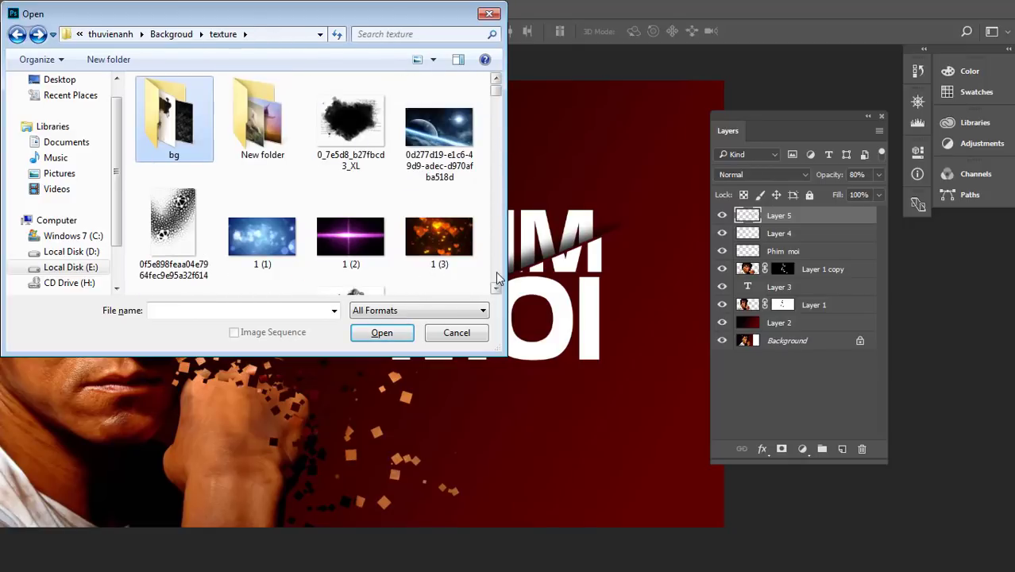
scroll(495, 285, down, 2)
scroll(495, 286, down, 2)
scroll(496, 286, down, 2)
scroll(496, 285, down, 1)
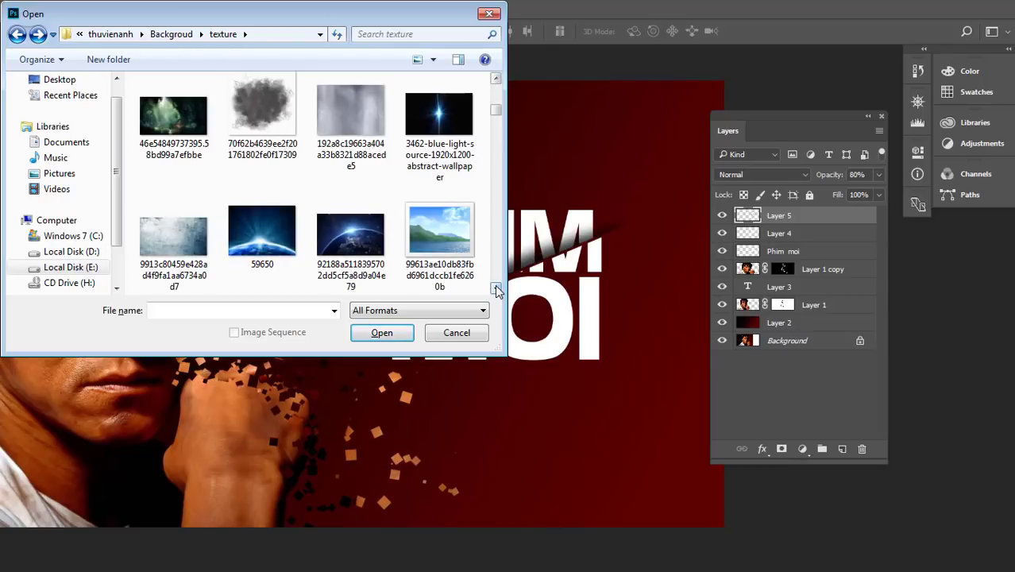
click(496, 80)
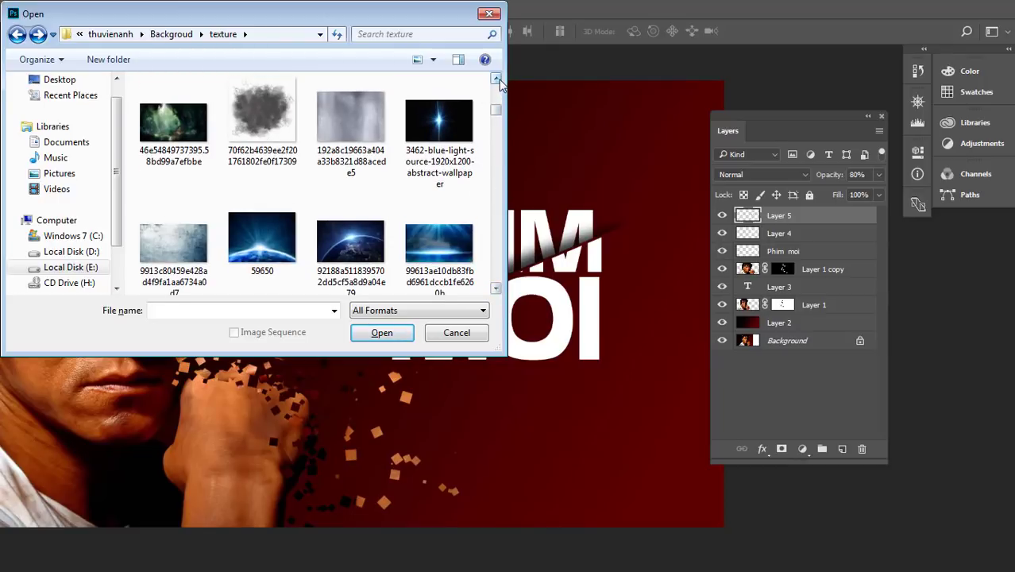
scroll(498, 88, up, 3)
click(438, 221)
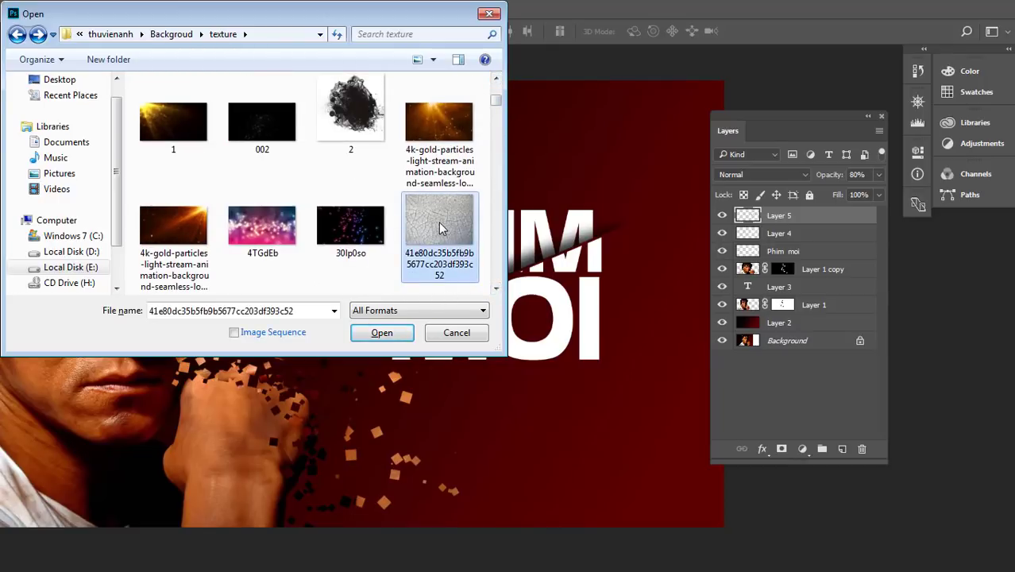
Scroll the file list, then select and open cracked-concrete-texture-3.
click(496, 287)
click(496, 286)
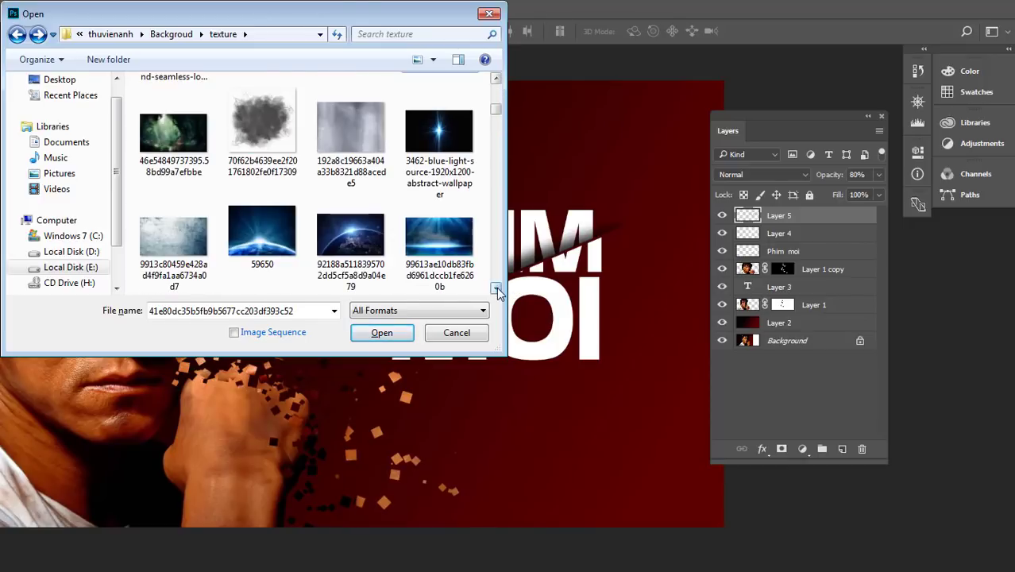
click(497, 286)
click(496, 287)
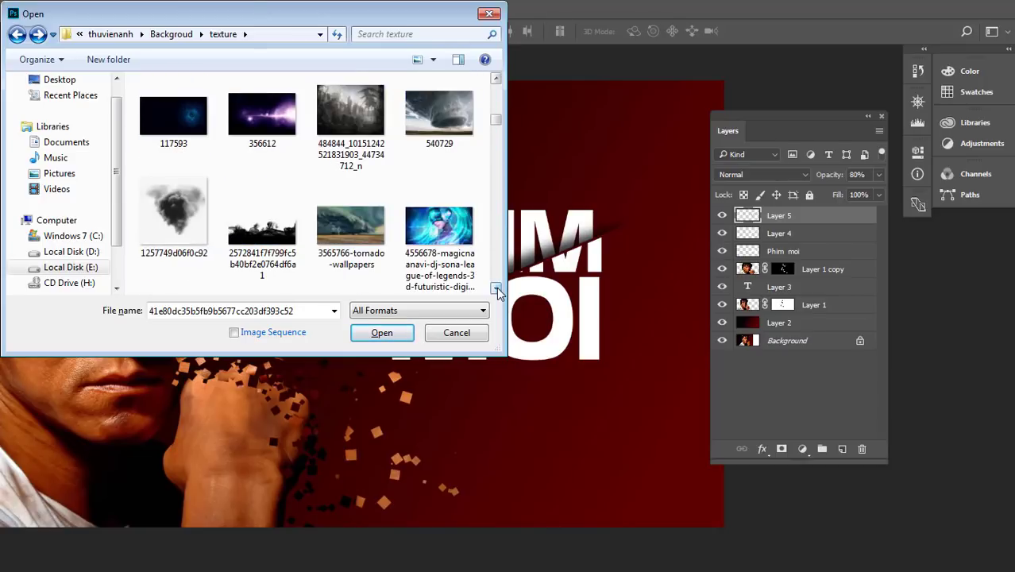
click(496, 286)
click(496, 287)
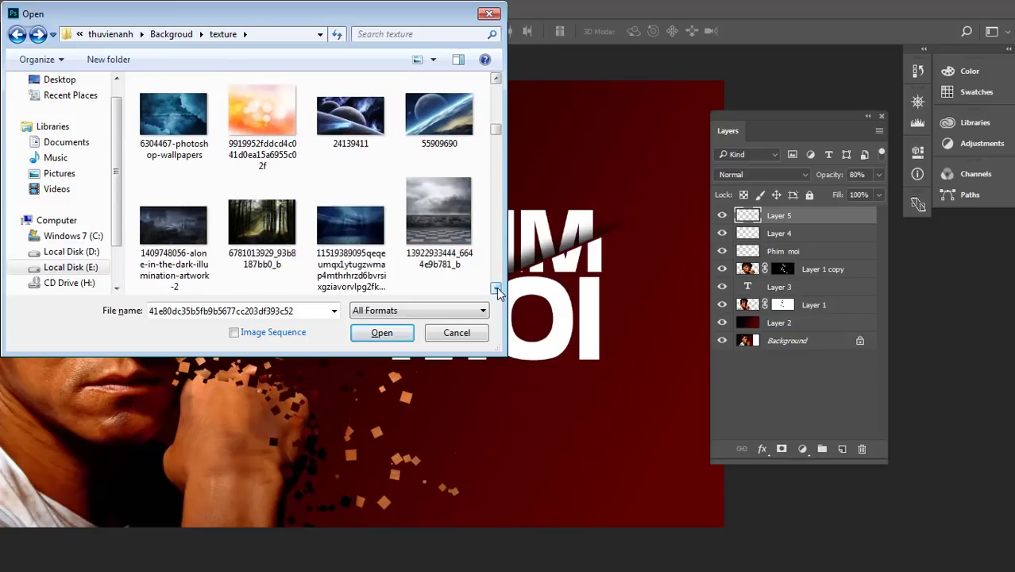
click(496, 286)
click(496, 286)
click(496, 287)
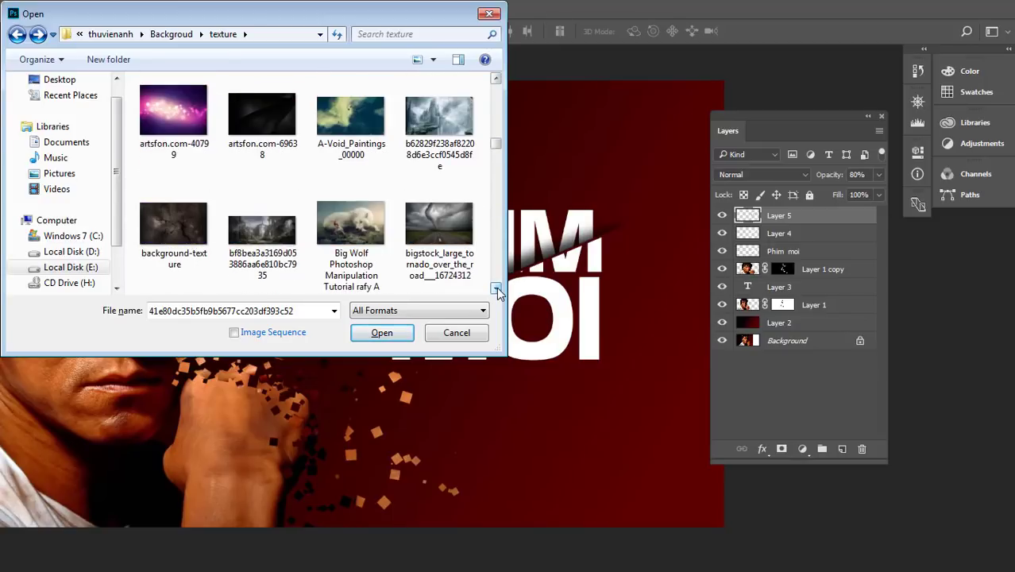
click(496, 287)
click(496, 286)
click(497, 287)
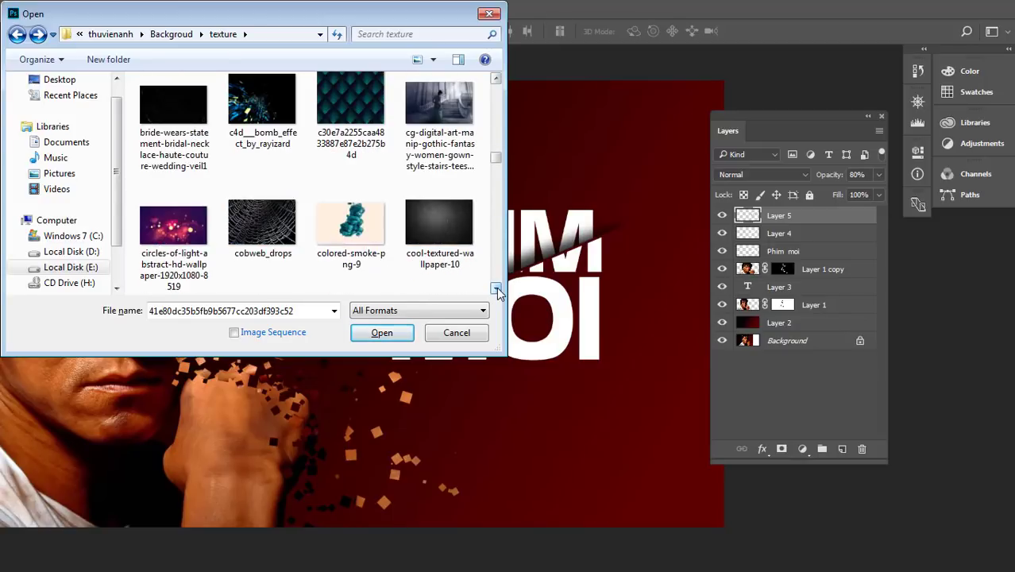
click(496, 286)
click(497, 287)
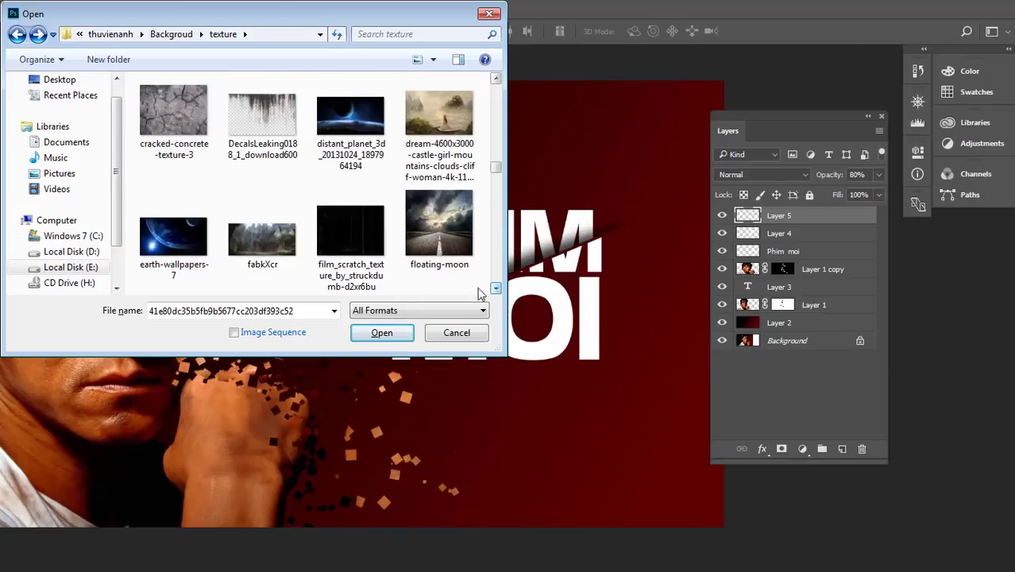
click(181, 117)
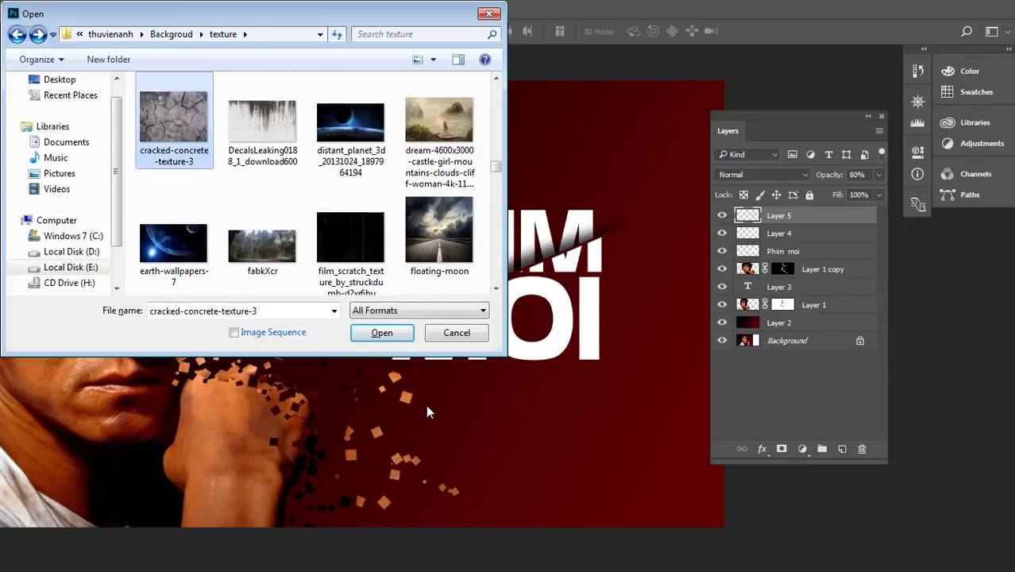
click(382, 333)
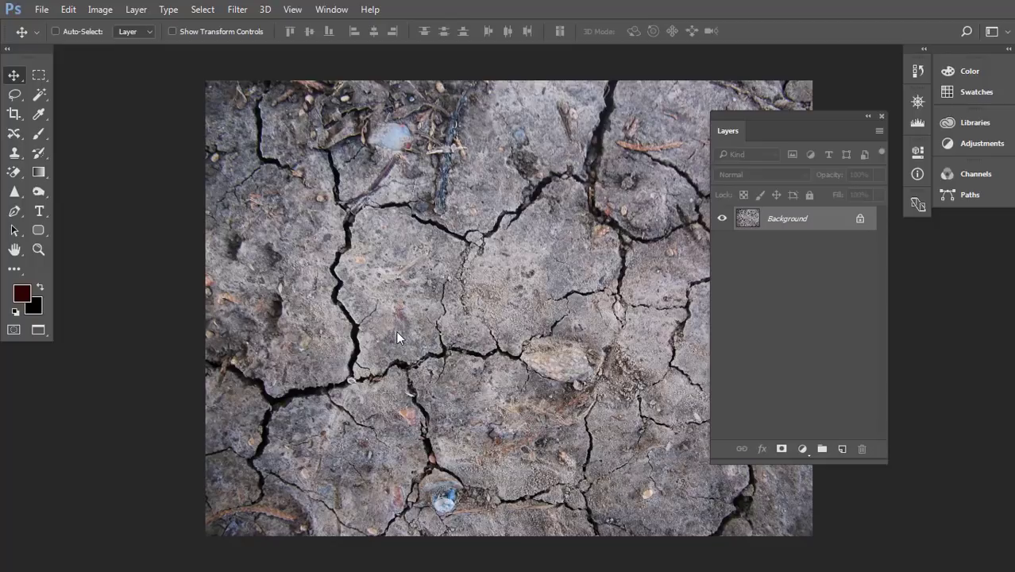
Select the dark cracks in the texture using Select > Color Range.
click(201, 10)
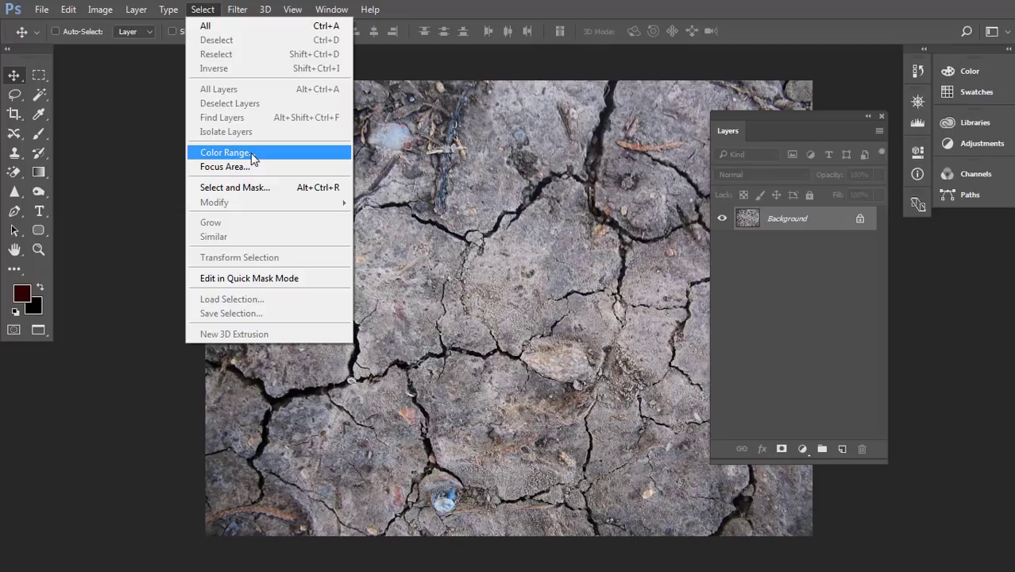
click(251, 153)
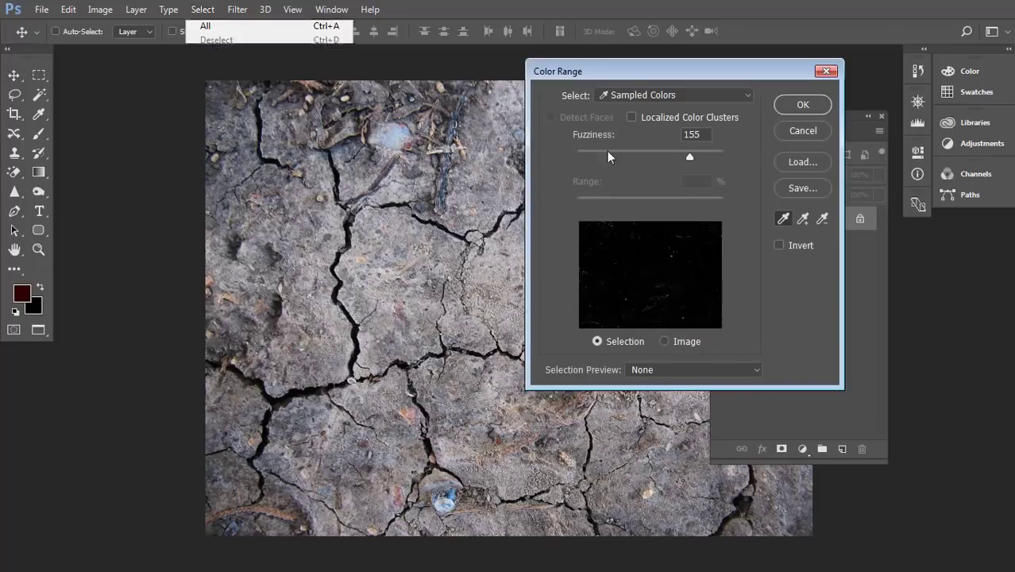
click(443, 218)
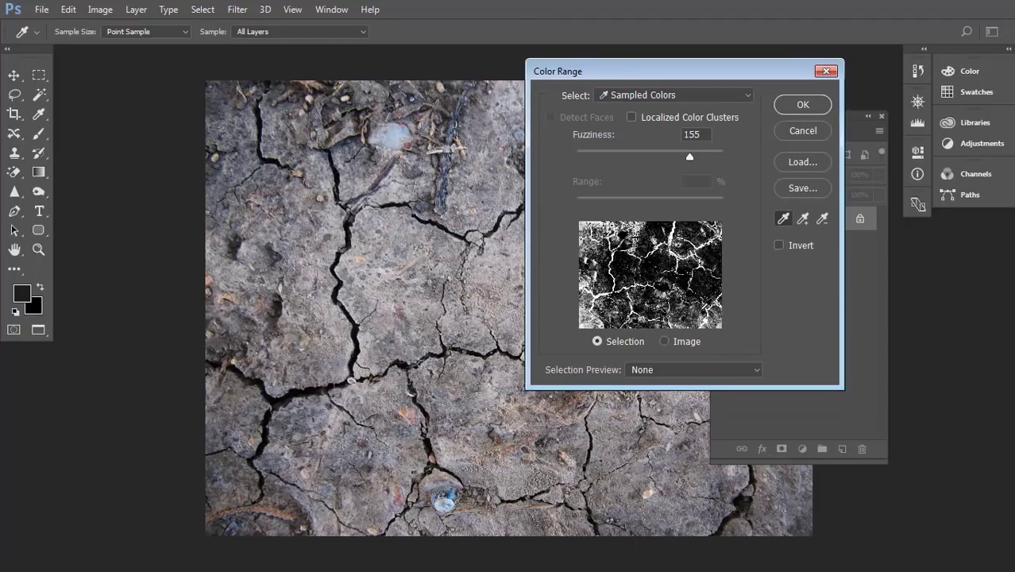
click(811, 109)
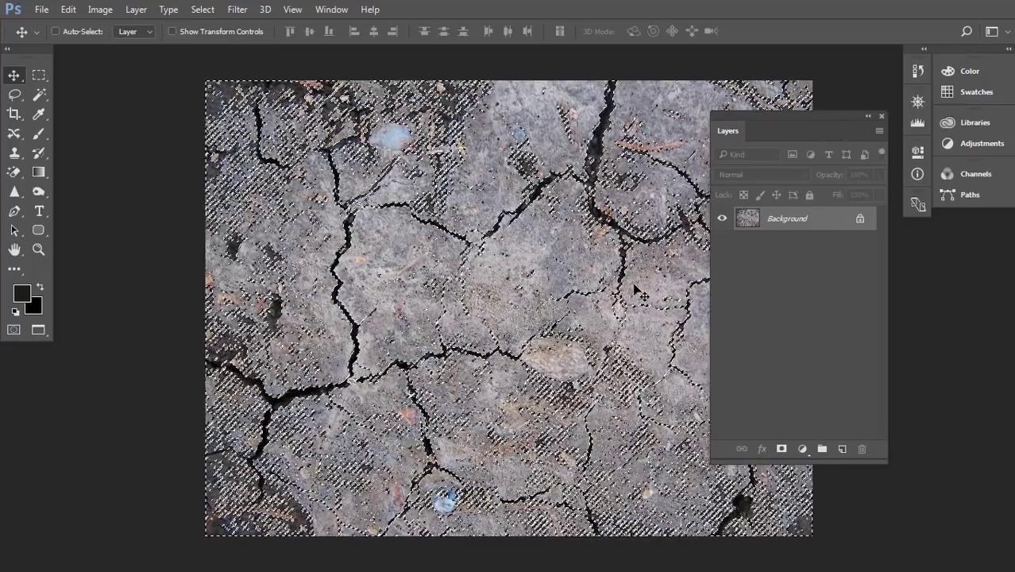
Put the cracks on their own layer, hide Background, select all, and close without saving.
key(ctrl+j)
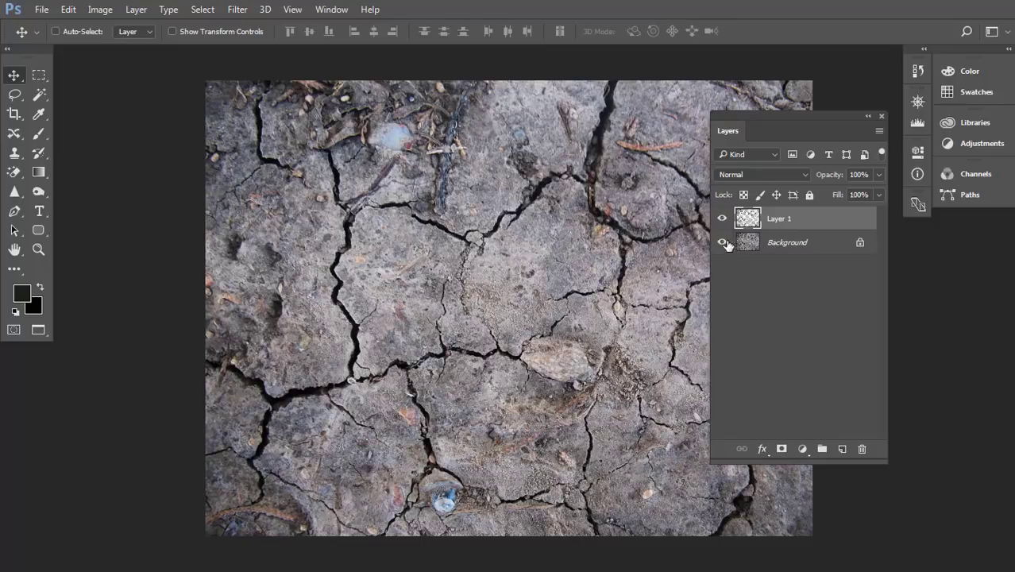
click(722, 242)
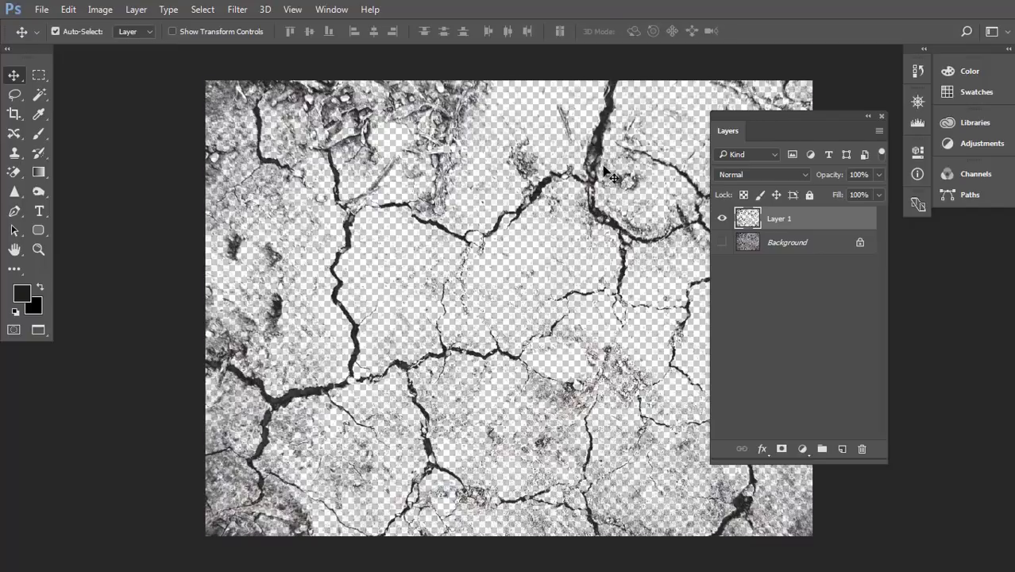
key(ctrl+a)
key(ctrl+w)
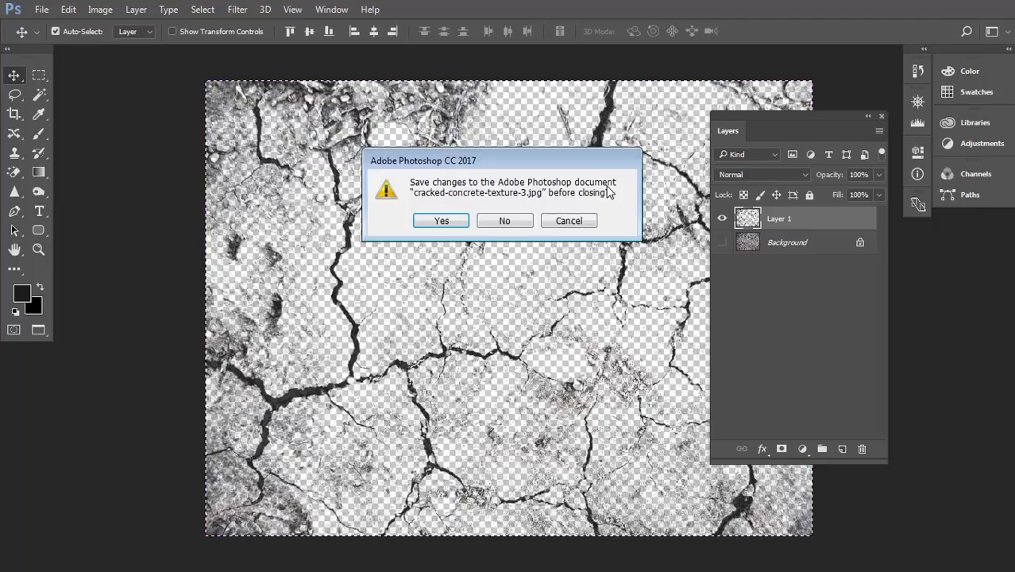
click(504, 220)
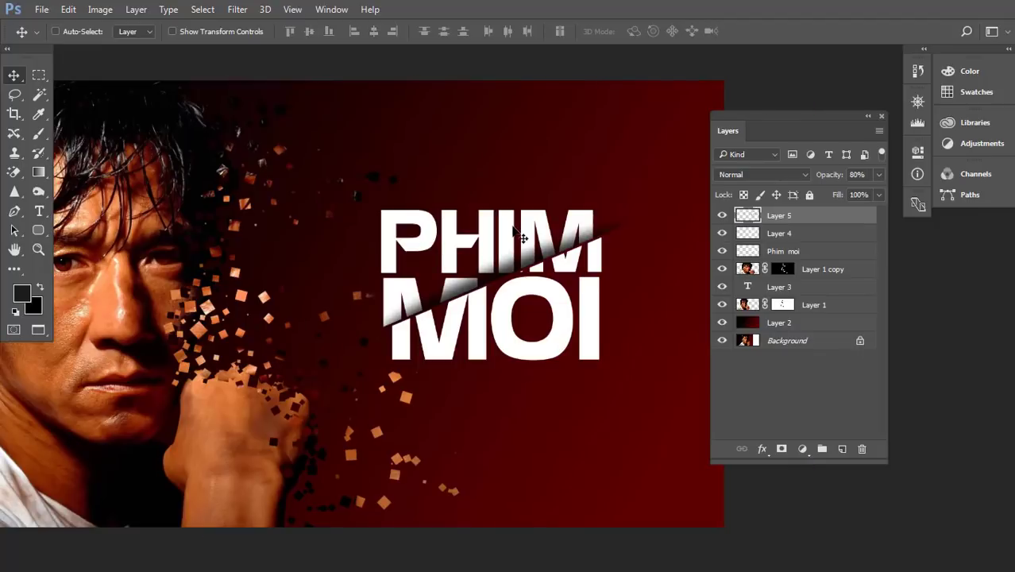
Pick the Phim moi title layer from the canvas right-click layer list.
right_click(484, 326)
click(503, 331)
mouse_move(489, 334)
mouse_down()
mouse_move(485, 362)
mouse_move(486, 347)
mouse_up()
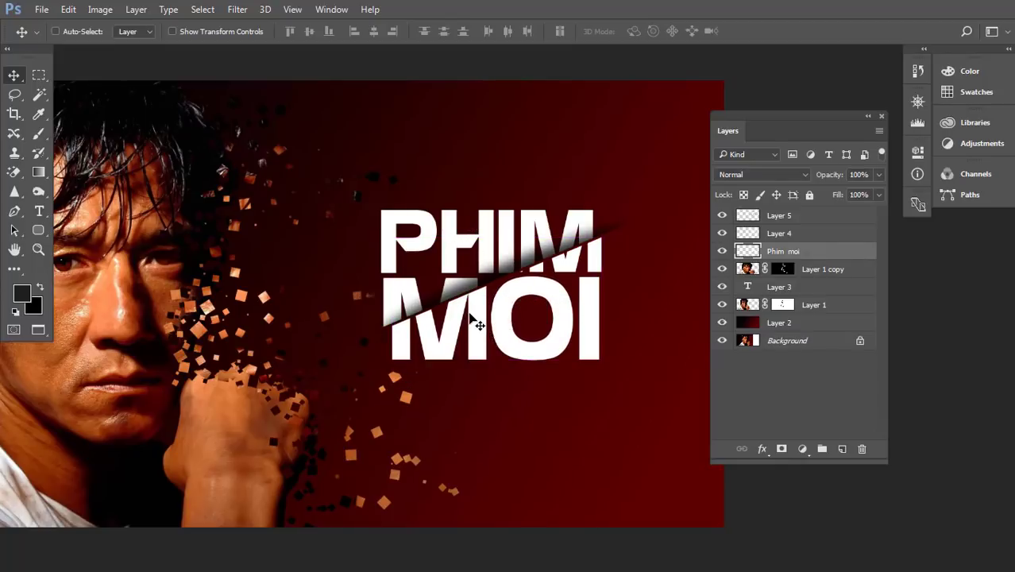
Paste the crack texture as Layer 6, scale it to about 32.5%, and fit it over PHIM MOI.
key(ctrl+v)
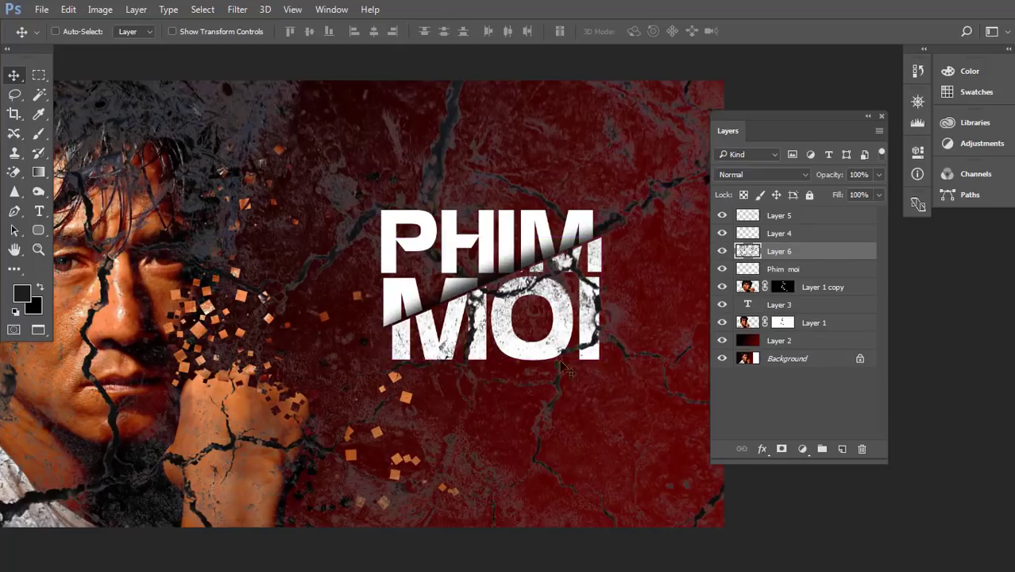
drag(606, 370, 624, 334)
key(ctrl+minus)
key(ctrl+minus)
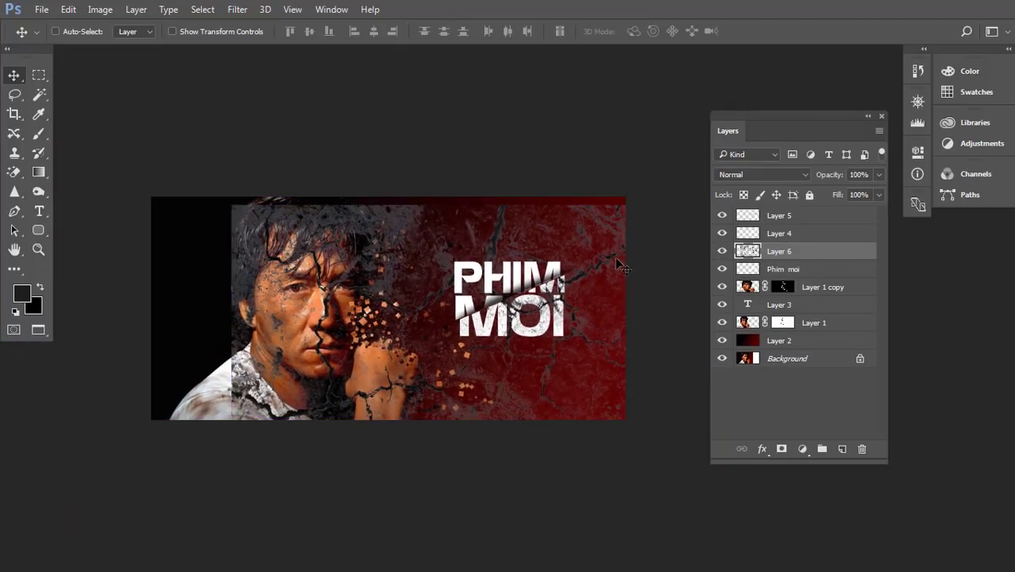
key(ctrl+t)
drag(637, 205, 513, 280)
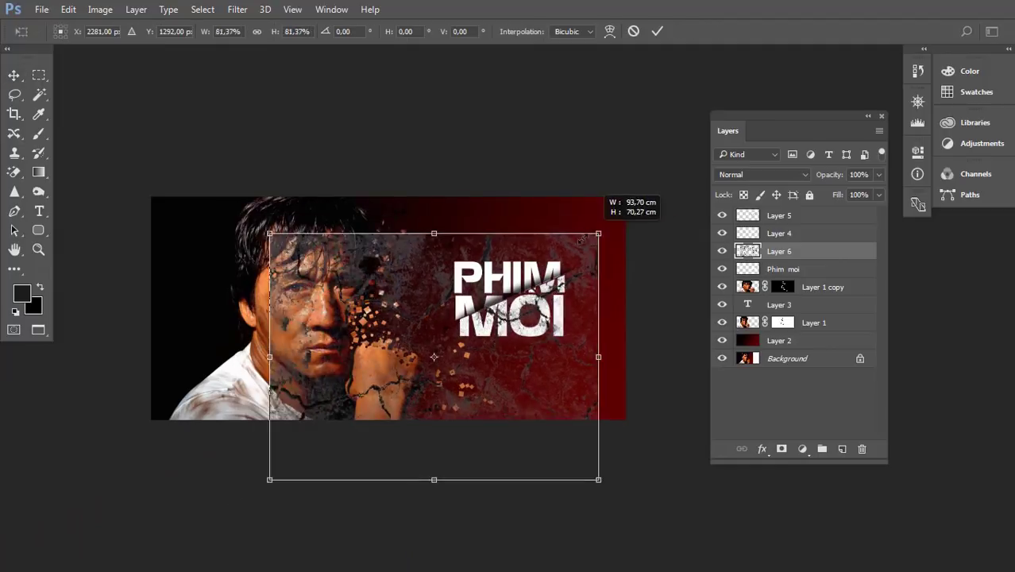
drag(502, 357, 582, 321)
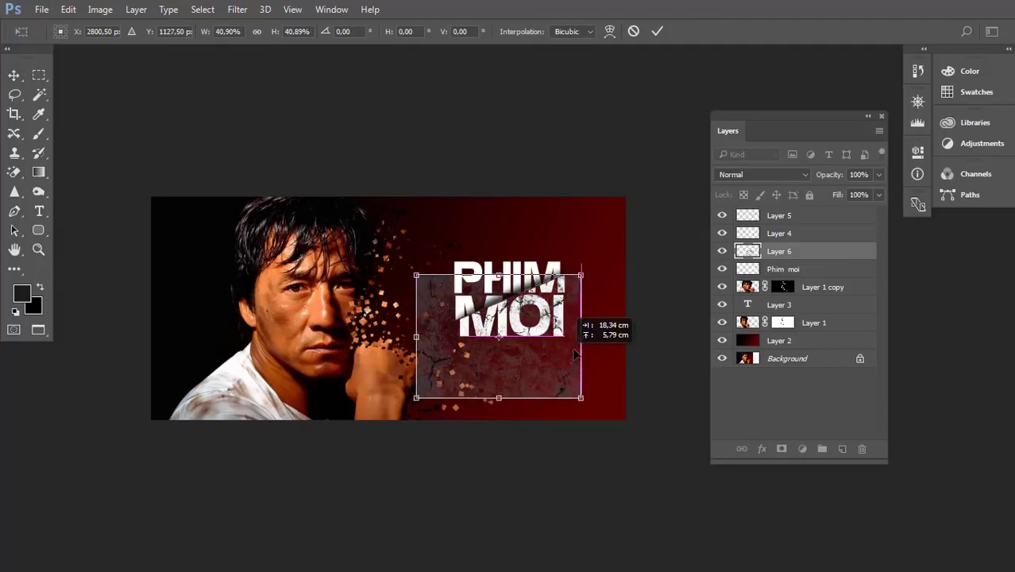
drag(599, 258, 581, 271)
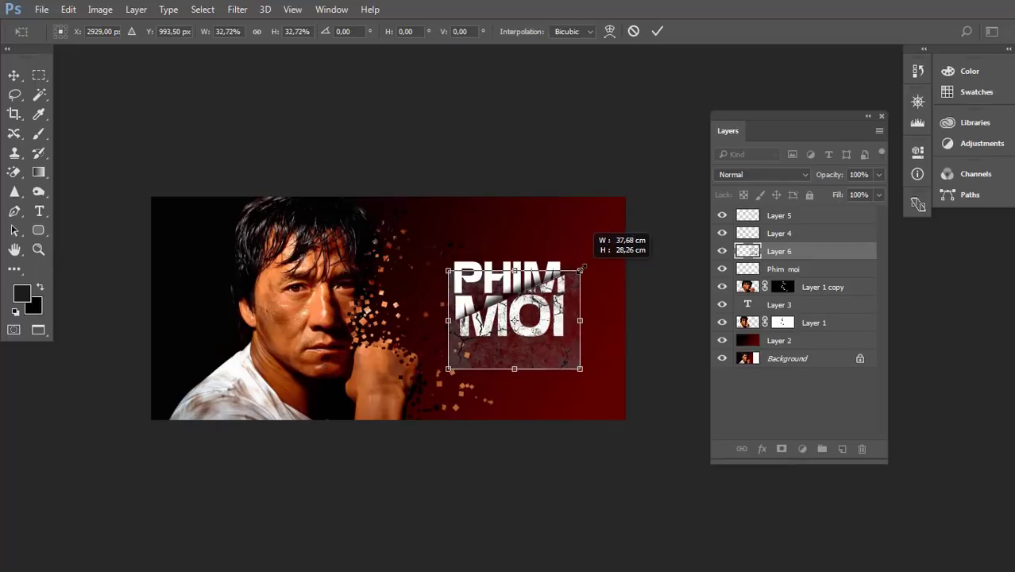
key(ctrl+plus)
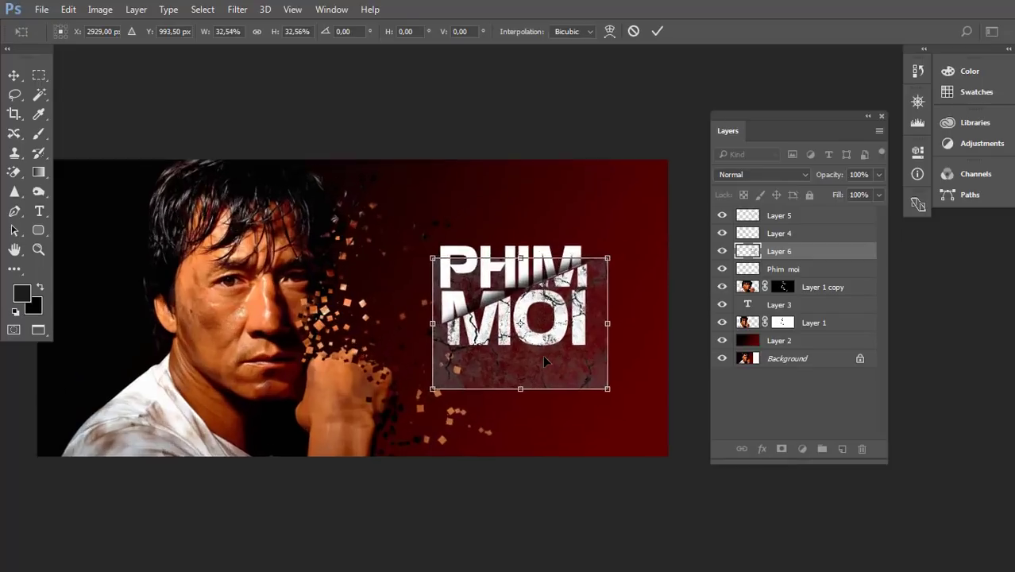
key(ctrl+plus)
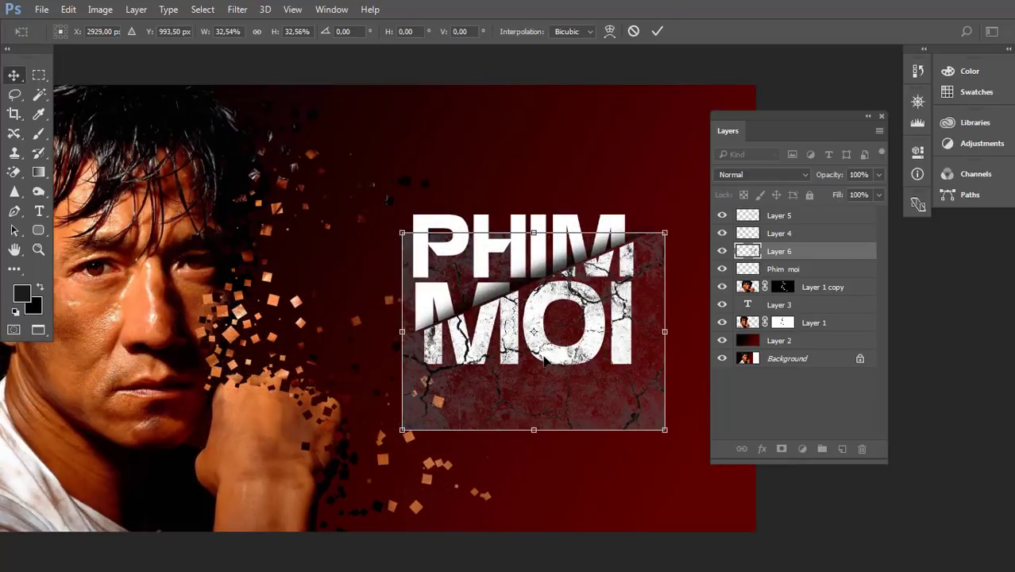
key(Return)
Set Layer 6 to Multiply, load its crack pattern as a selection, and hide it.
click(782, 176)
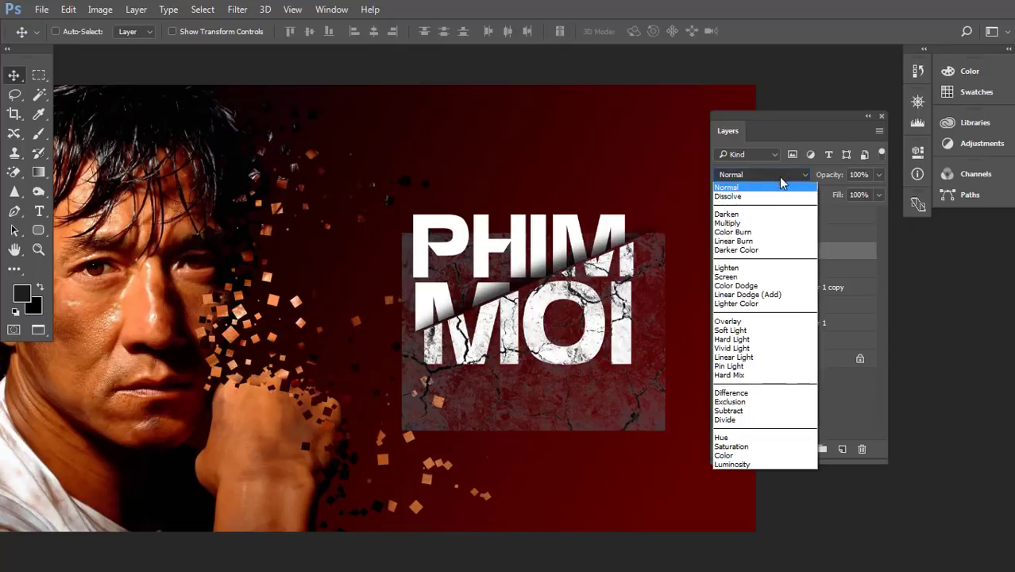
click(762, 223)
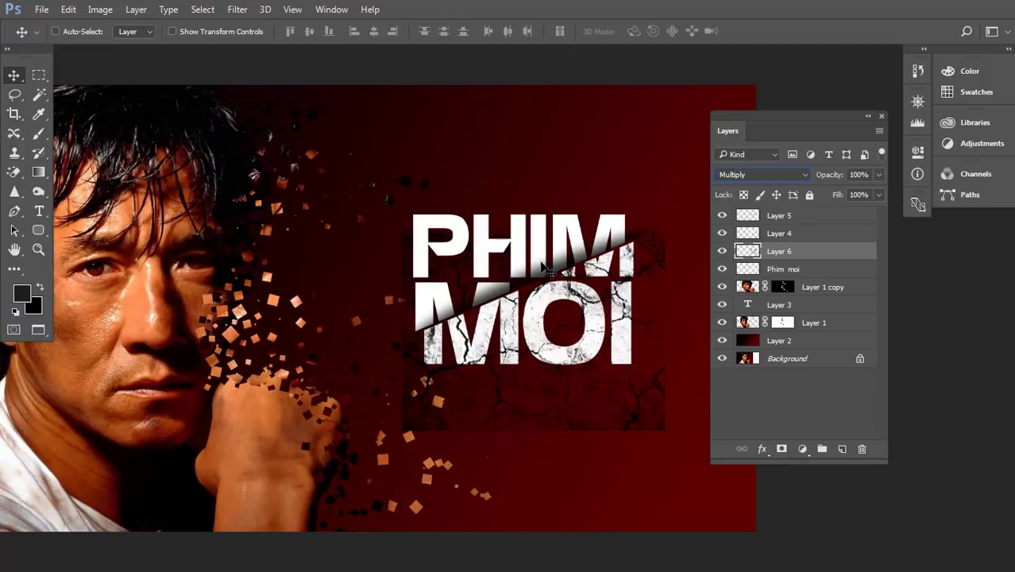
ctrl+click(748, 251)
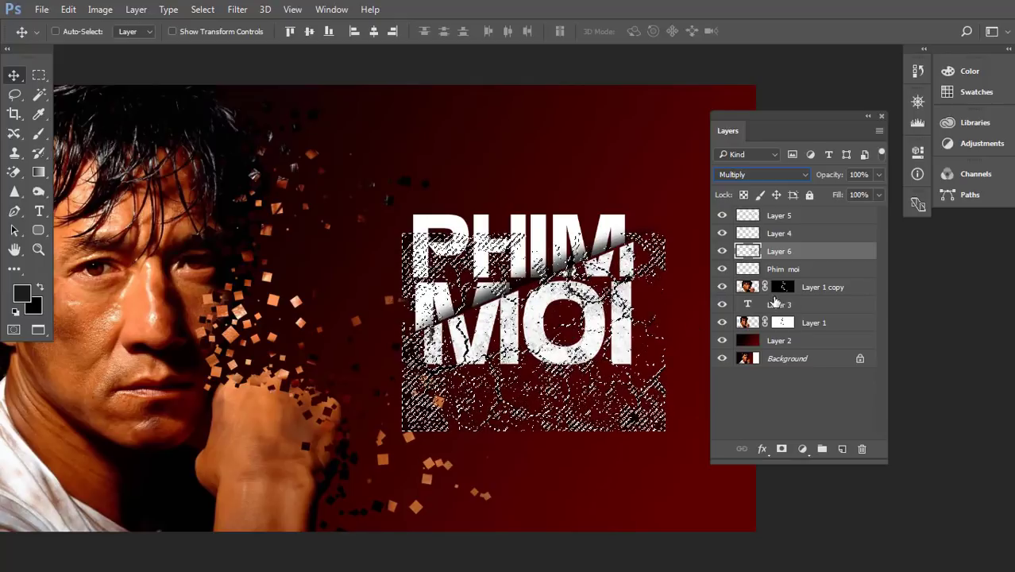
click(722, 251)
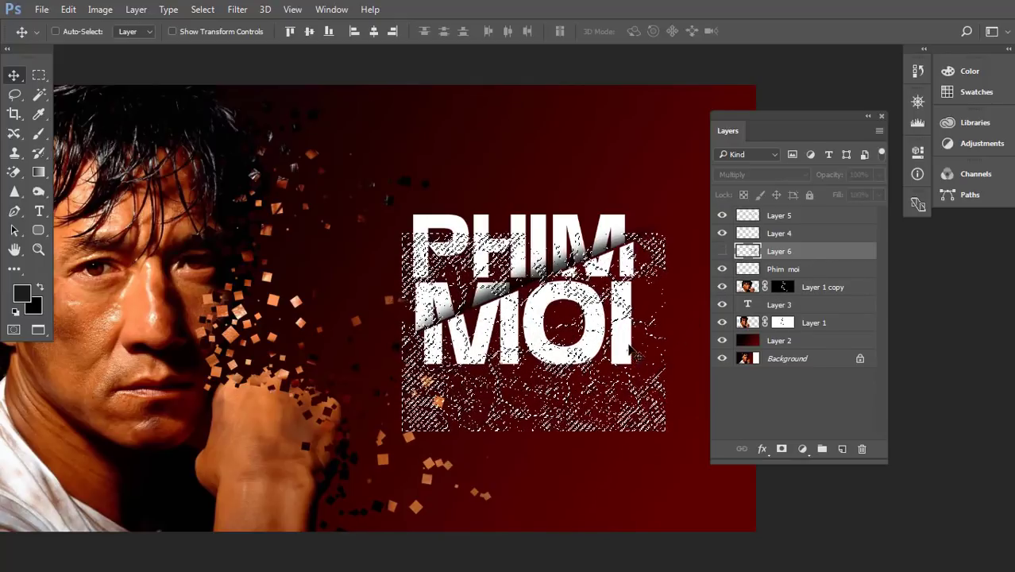
Make the Phim moi layer active, hide selection edges, and undo an accidental move.
click(781, 270)
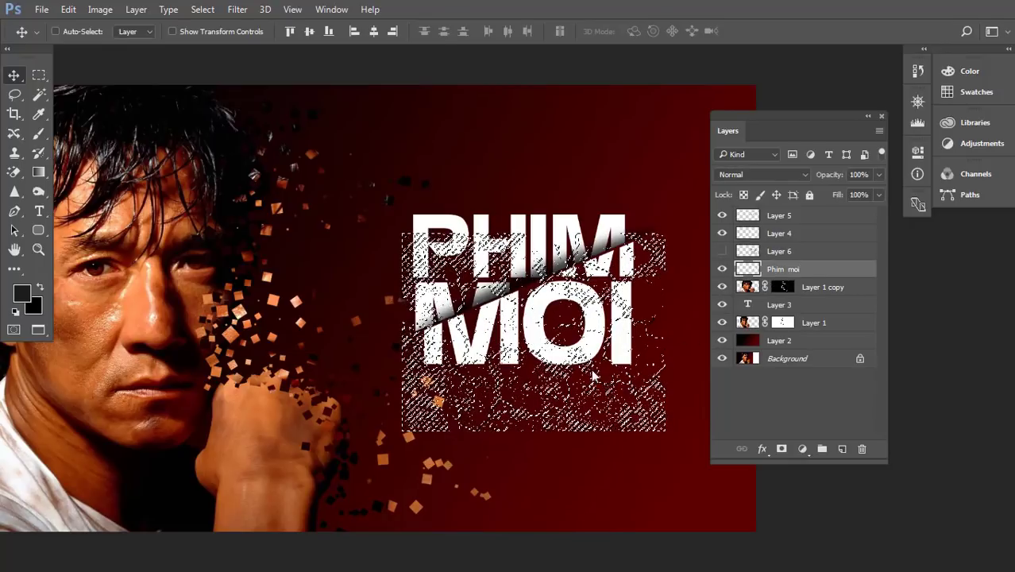
key(ctrl+h)
drag(548, 309, 431, 308)
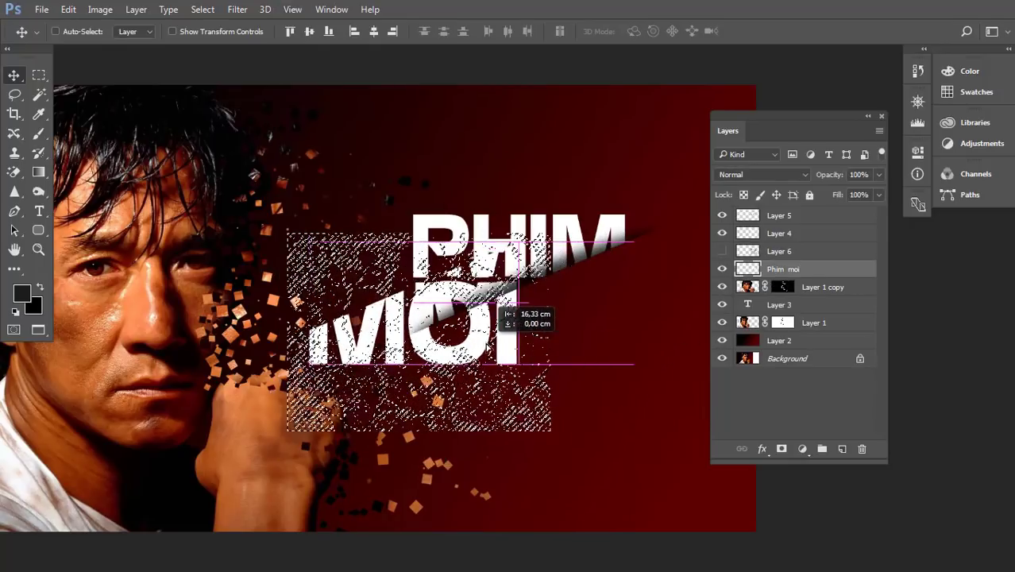
key(ctrl+z)
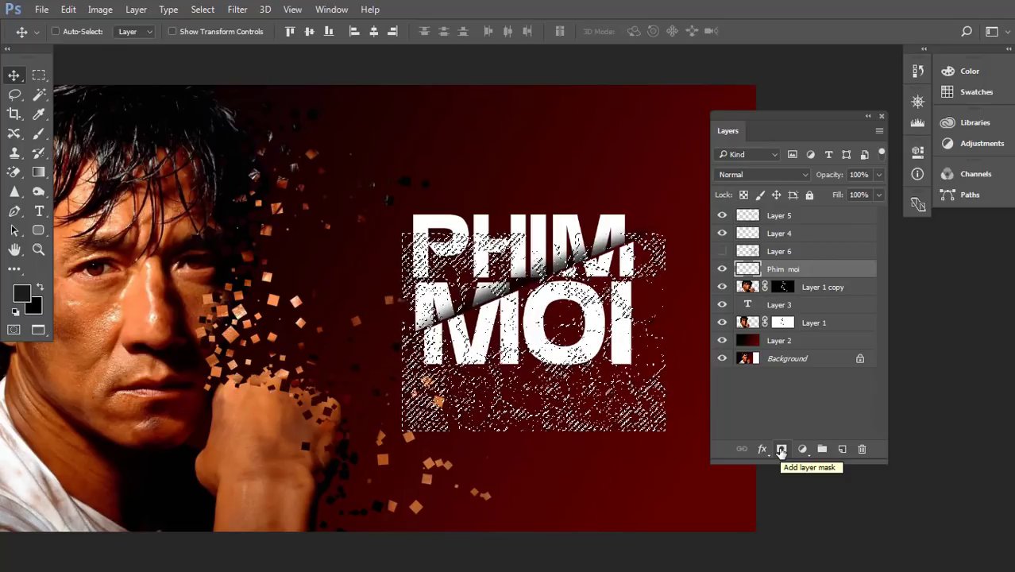
Mask the Phim moi layer with the crack selection, redoing it after a plain mask.
click(781, 449)
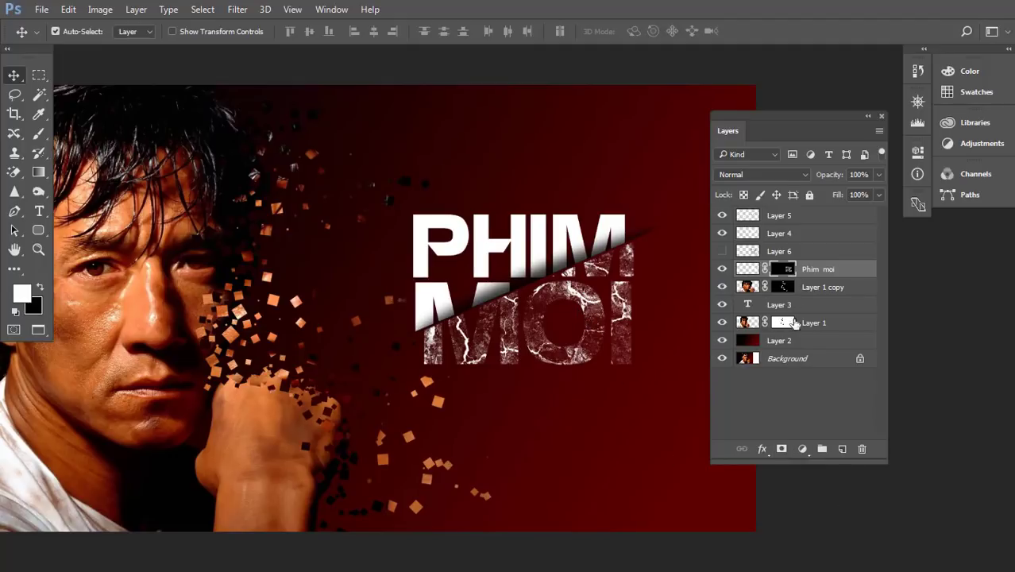
ctrl+click(795, 280)
click(781, 450)
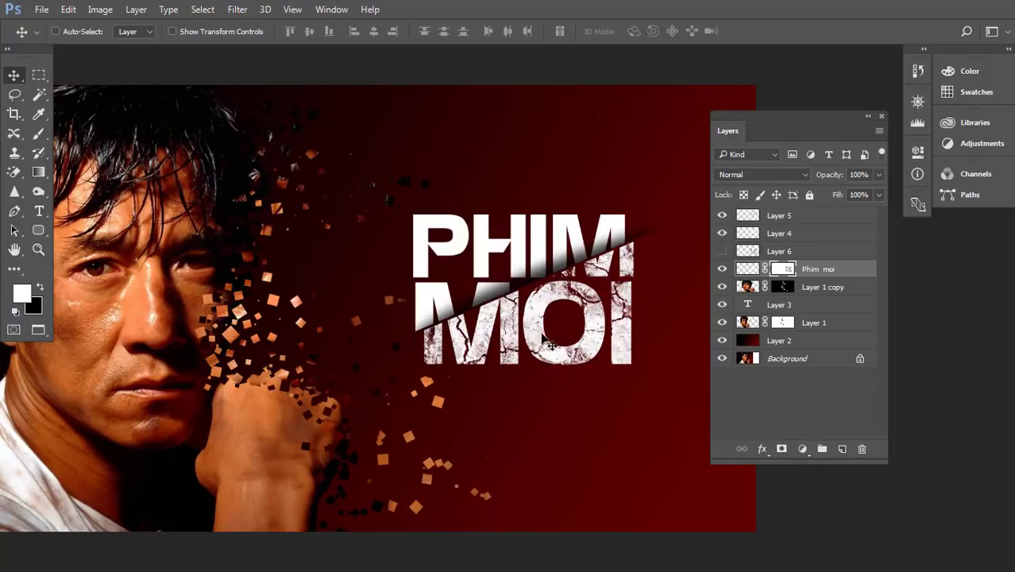
Zoom in to inspect the cracked title, zoom back out, and bring up the Open dialog.
scroll(578, 352, up, 2)
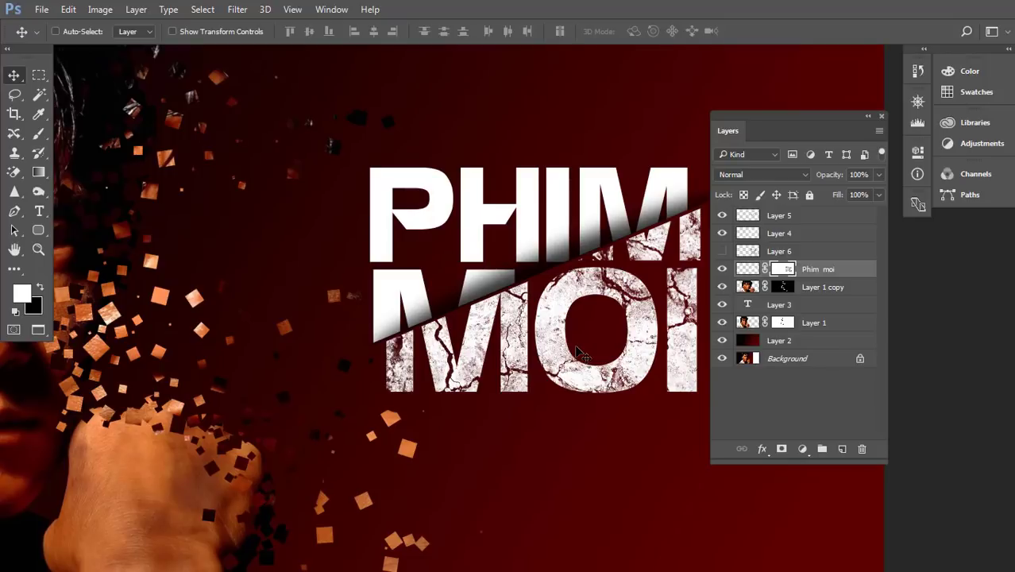
scroll(578, 355, down, 3)
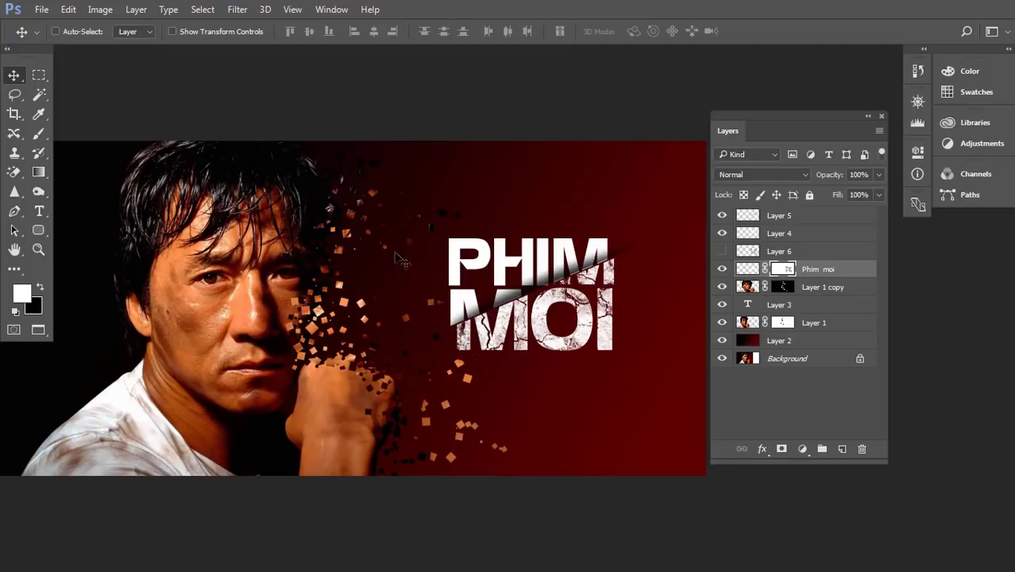
key(ctrl+o)
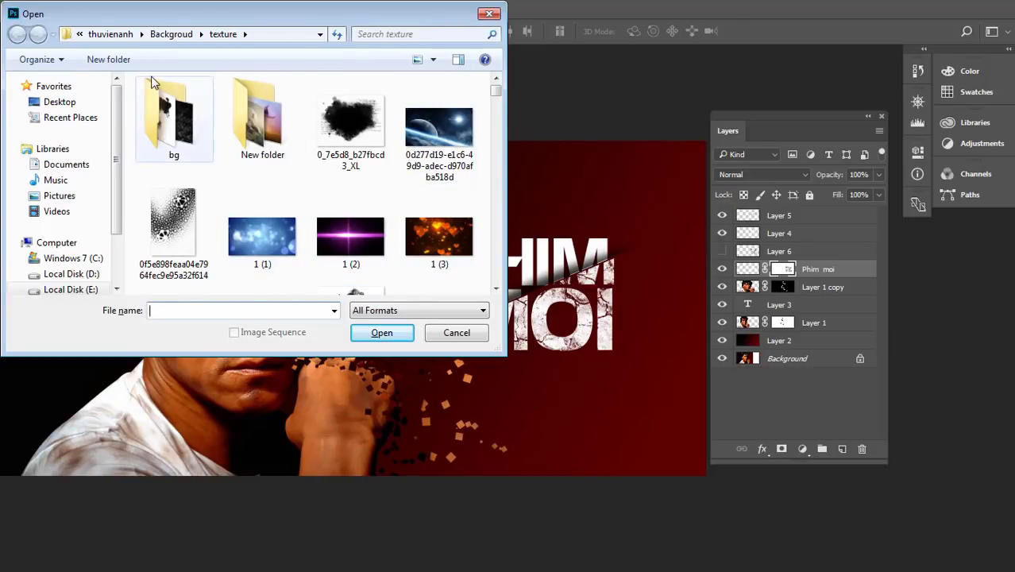
Browse from thuvienanh into the hinh anh lam web folder and open the woman profile portrait.
click(111, 34)
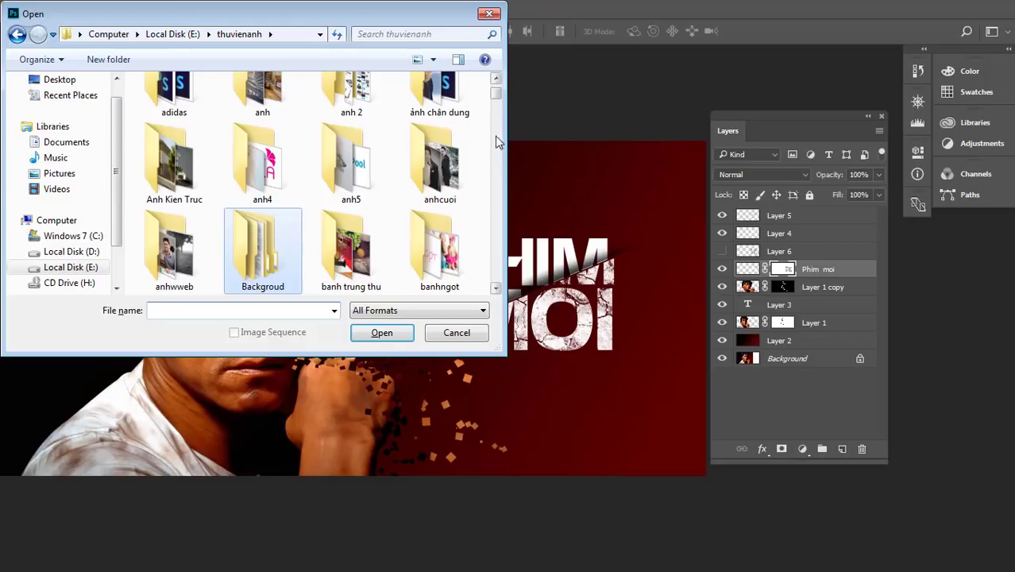
click(497, 288)
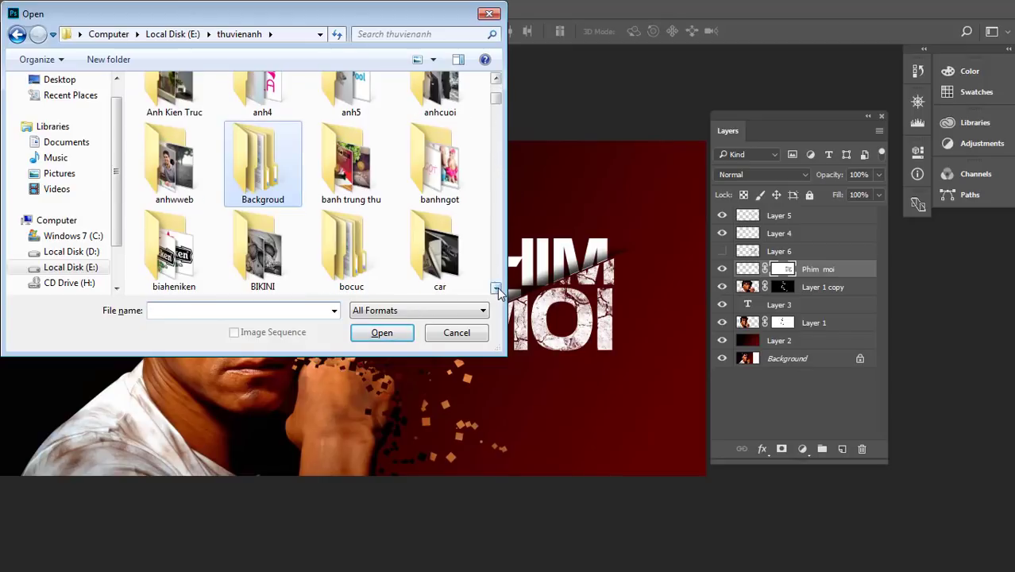
click(497, 289)
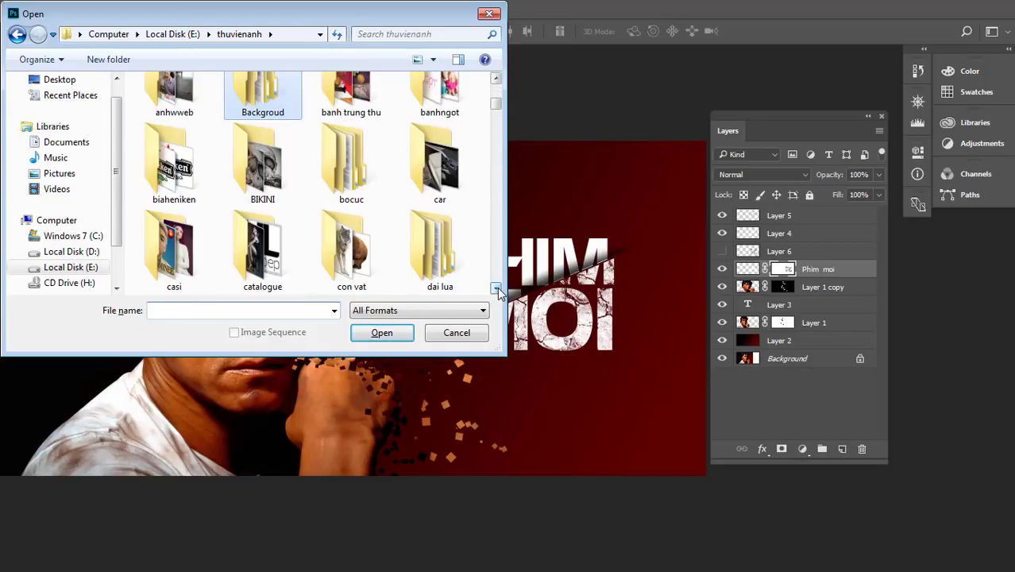
click(497, 289)
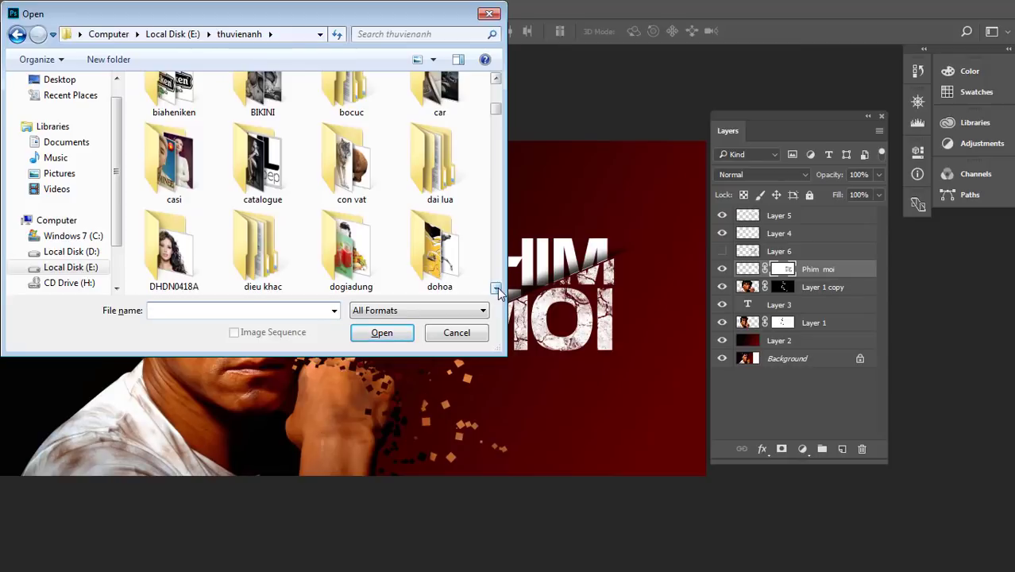
click(498, 289)
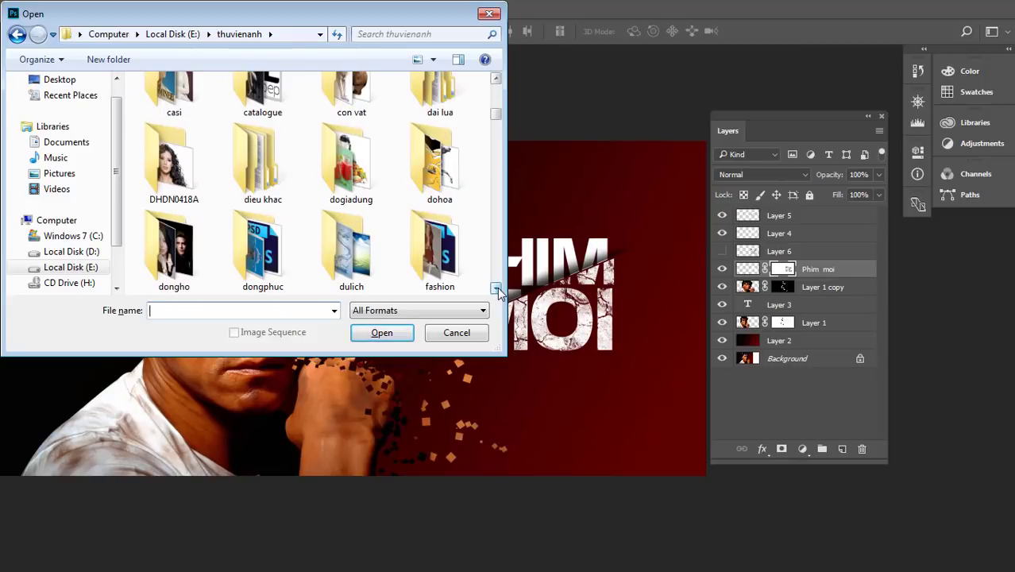
click(497, 288)
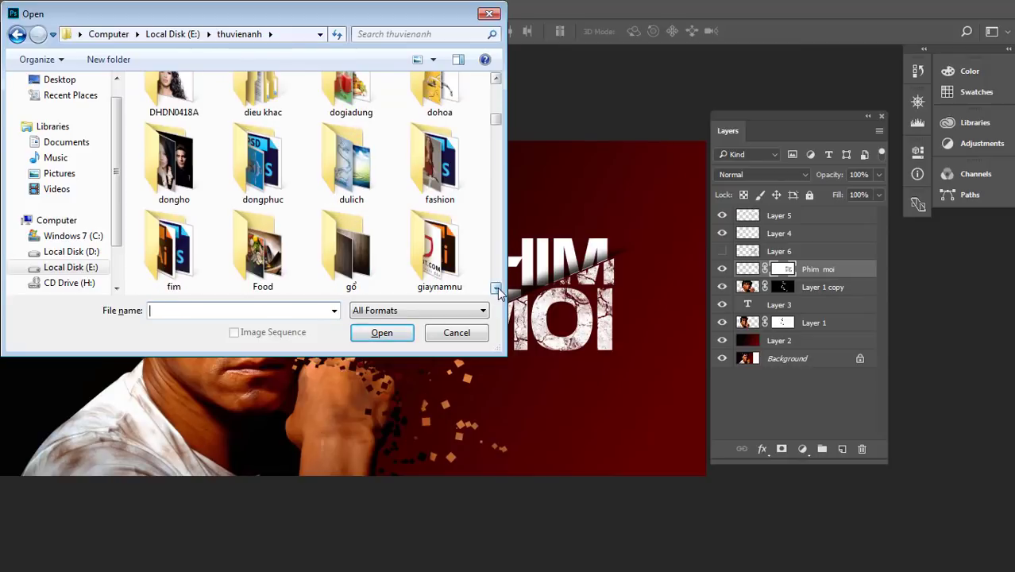
click(497, 288)
click(497, 289)
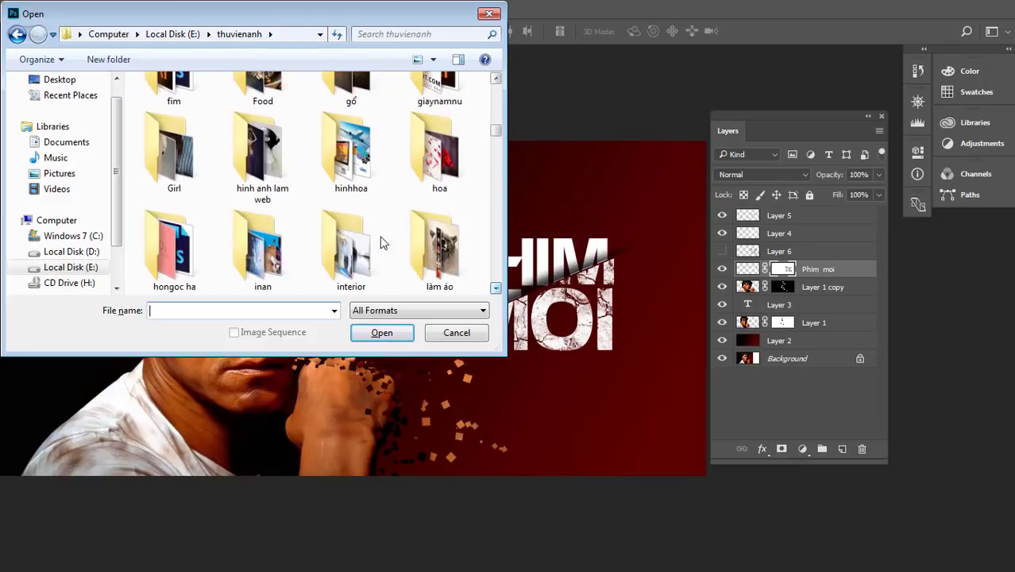
double_click(262, 154)
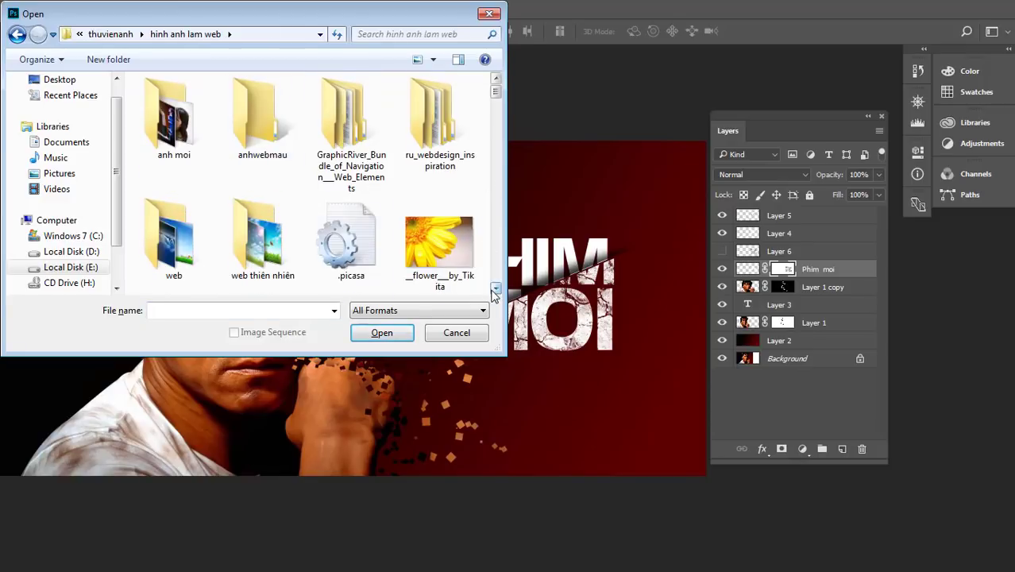
click(494, 288)
click(439, 234)
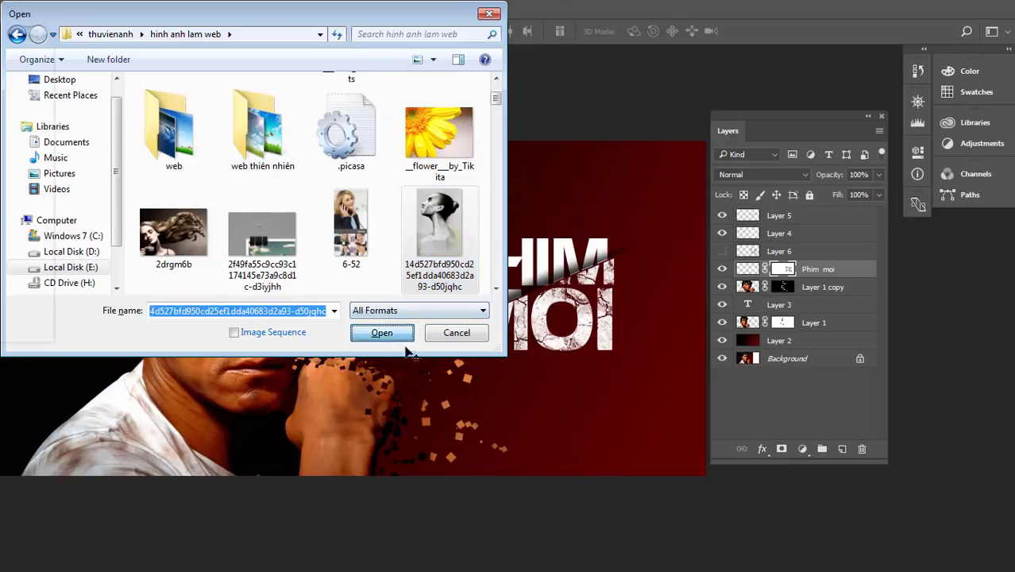
click(402, 337)
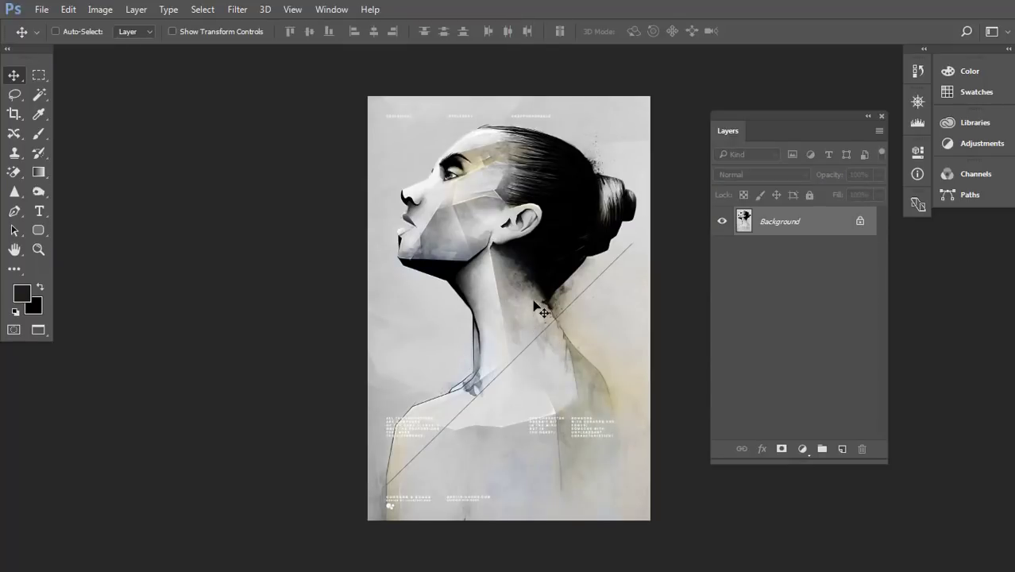
Start a pen path at the poster's bottom edge and trace up the shoulder to the jawline.
scroll(537, 304, up, 2)
scroll(513, 424, up, 2)
scroll(518, 245, up, 2)
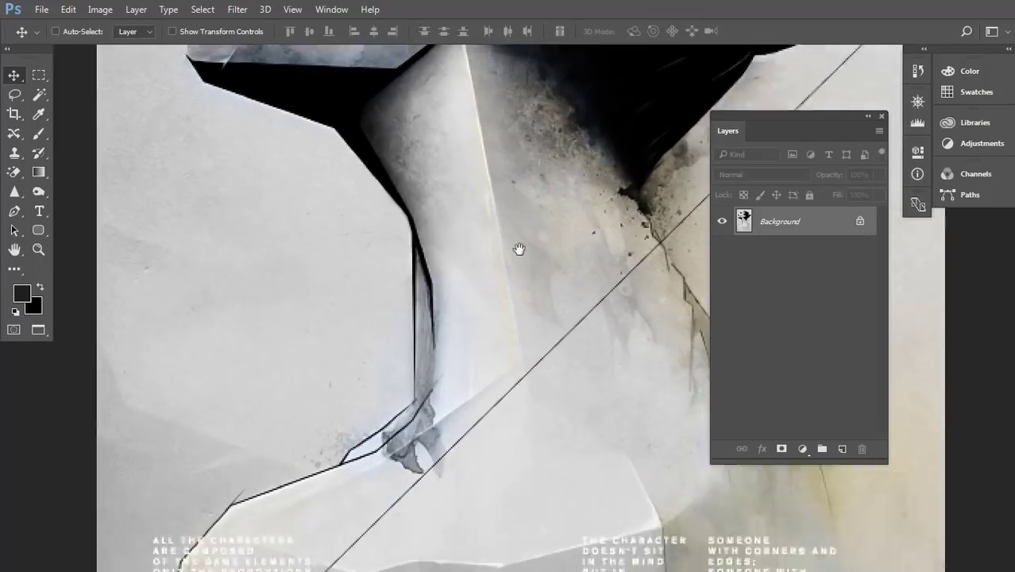
scroll(373, 388, up, 2)
drag(373, 388, 439, 259)
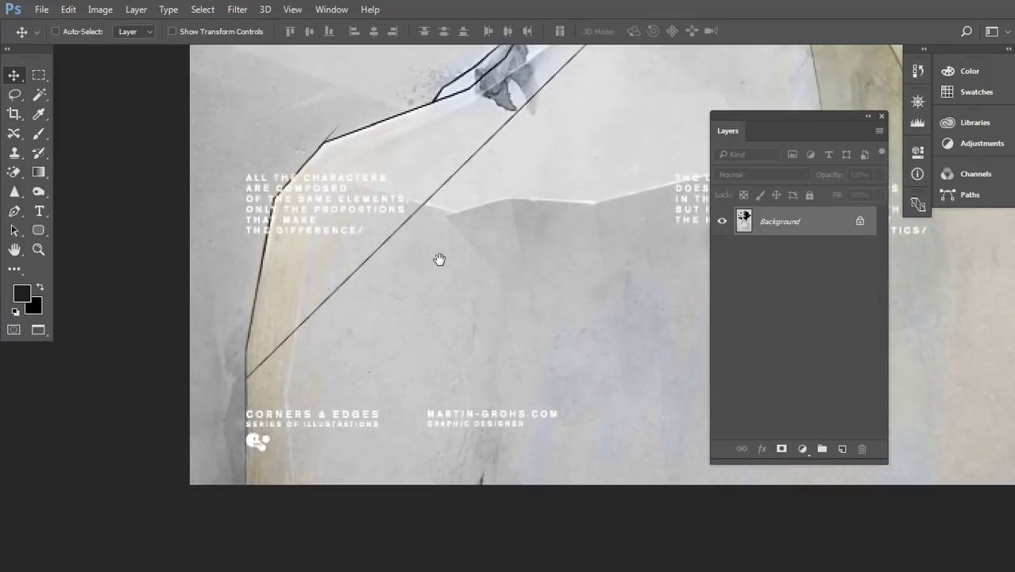
key(p)
click(244, 371)
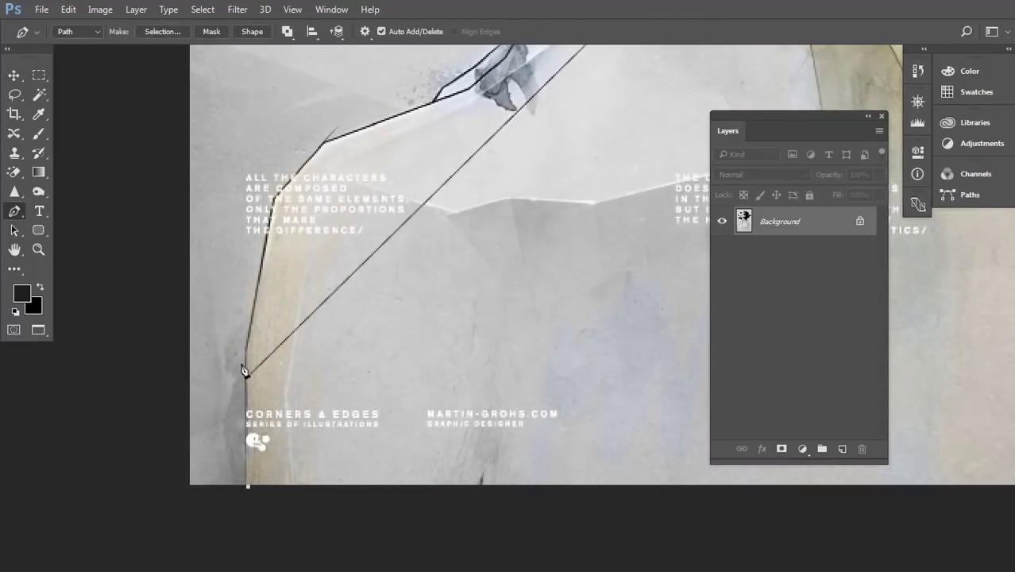
click(325, 142)
drag(471, 143, 386, 283)
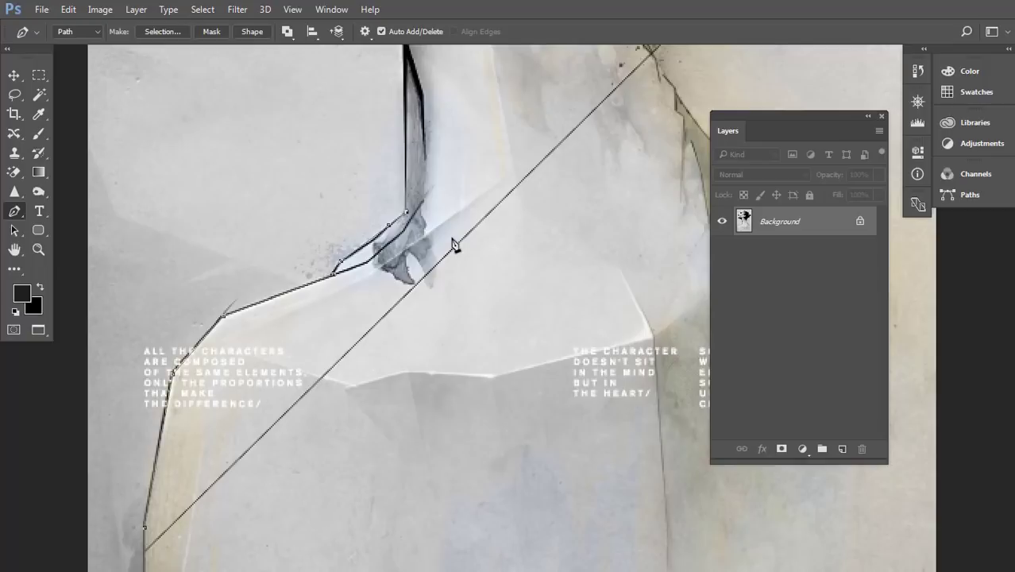
drag(439, 195, 424, 317)
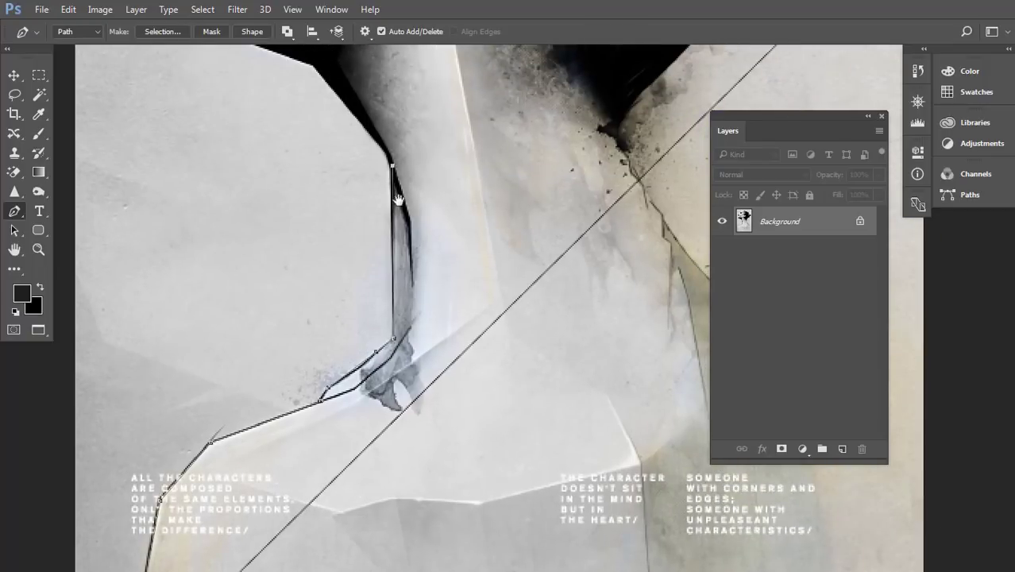
drag(396, 199, 381, 281)
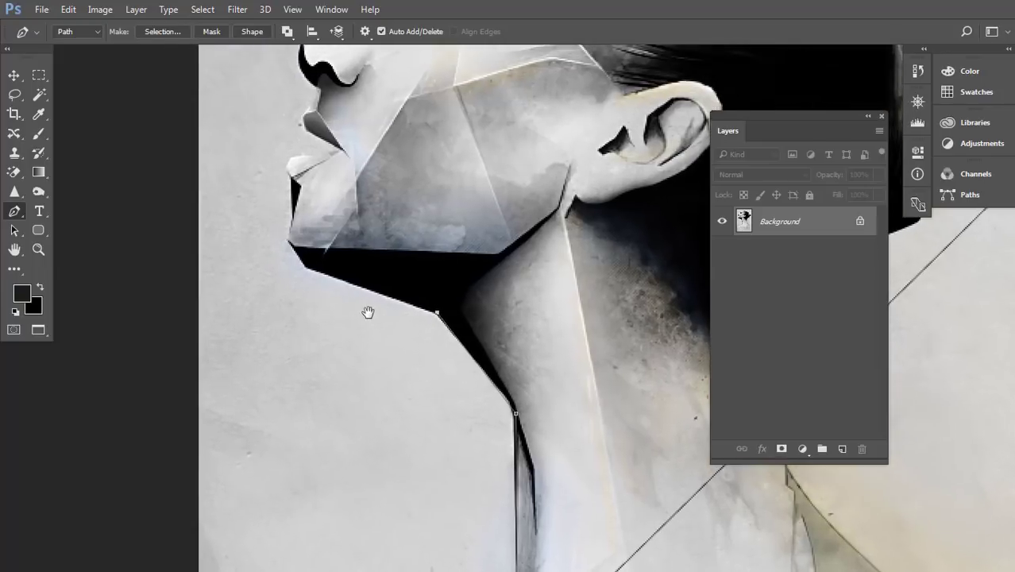
drag(313, 256, 357, 306)
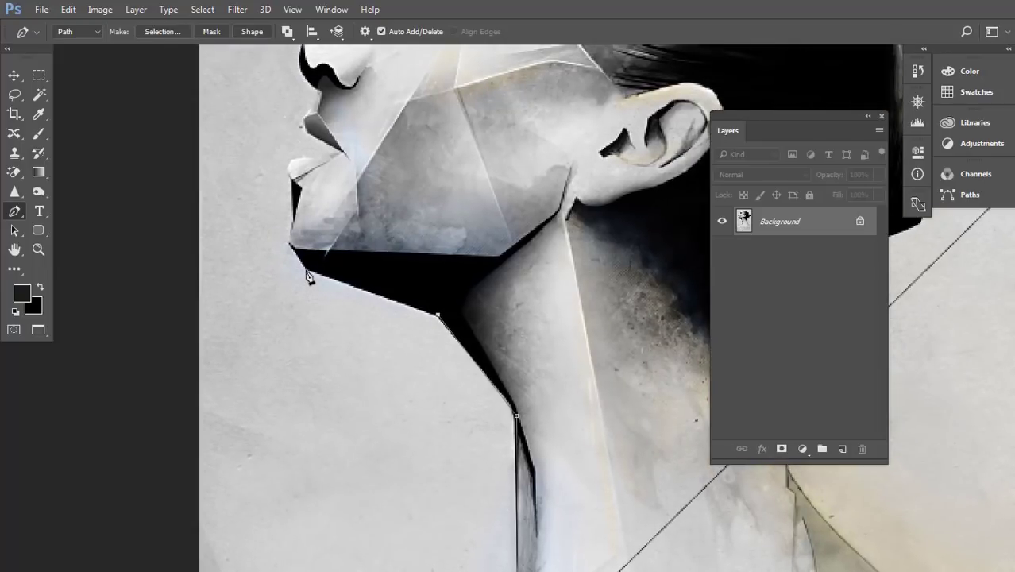
click(306, 271)
click(288, 243)
Continue the path under the chin, around the lips and nose up to the brow.
scroll(381, 281, up, 3)
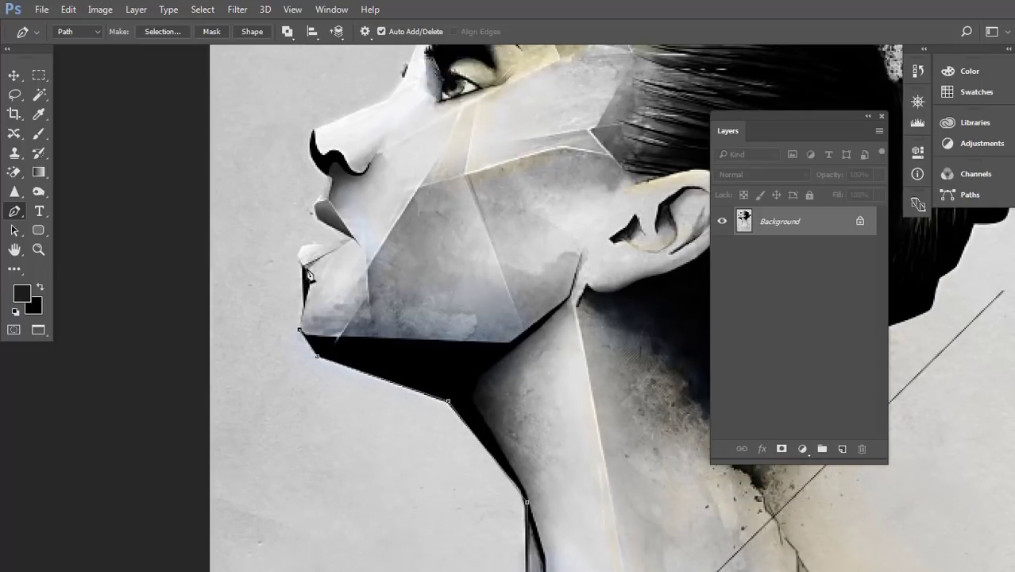
drag(309, 246, 328, 249)
click(352, 238)
click(317, 216)
drag(323, 194, 334, 182)
scroll(362, 193, up, 5)
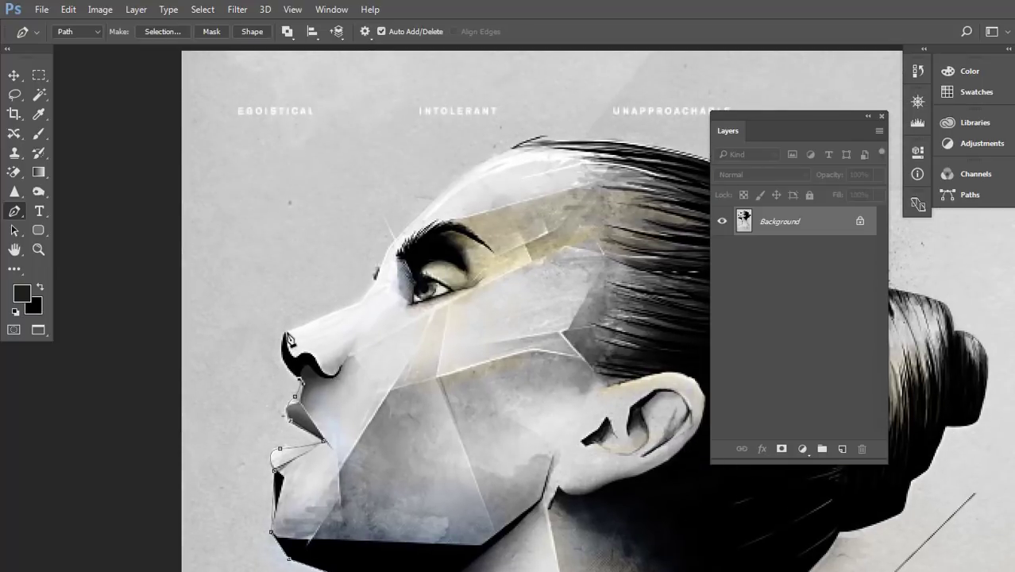
drag(284, 332, 291, 298)
alt+click(286, 334)
click(357, 303)
mouse_move(431, 237)
mouse_down()
mouse_move(405, 276)
mouse_move(397, 256)
mouse_up()
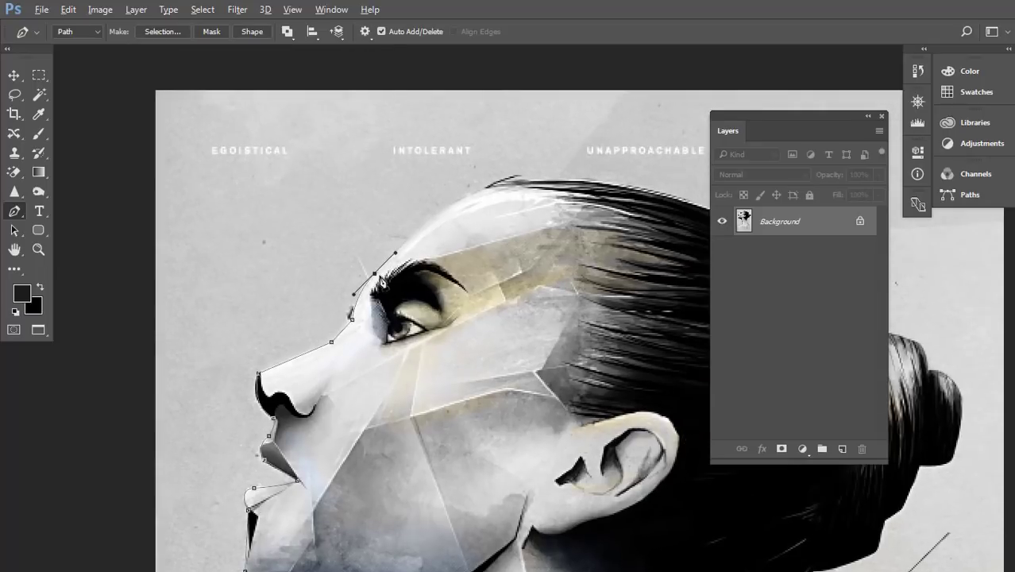
alt+click(374, 274)
Curve the path over the hairline, the back of the head and around the hair bun.
mouse_move(529, 183)
mouse_down()
mouse_move(615, 188)
mouse_move(532, 190)
mouse_up()
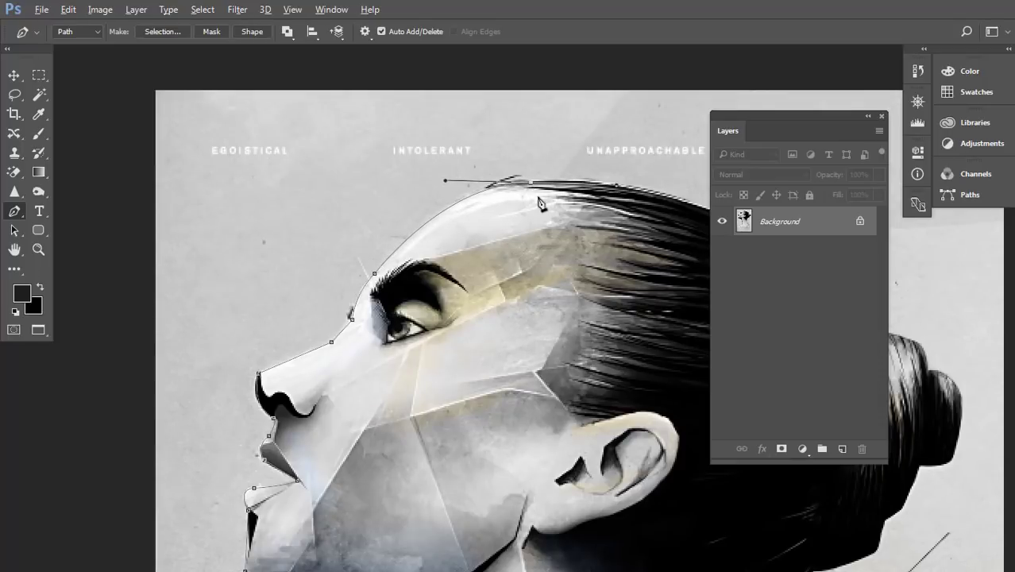
drag(489, 278, 309, 260)
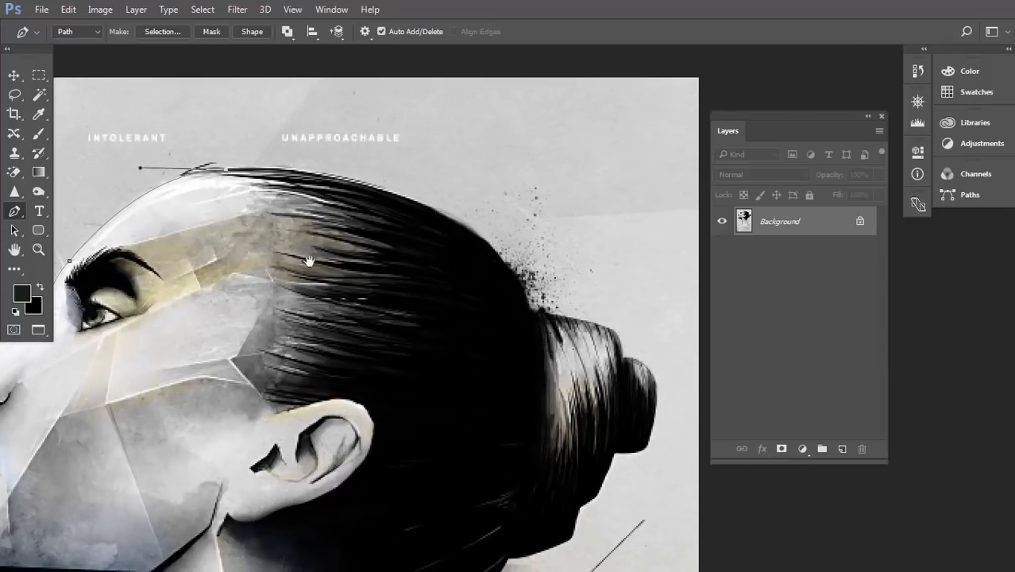
drag(532, 311, 577, 462)
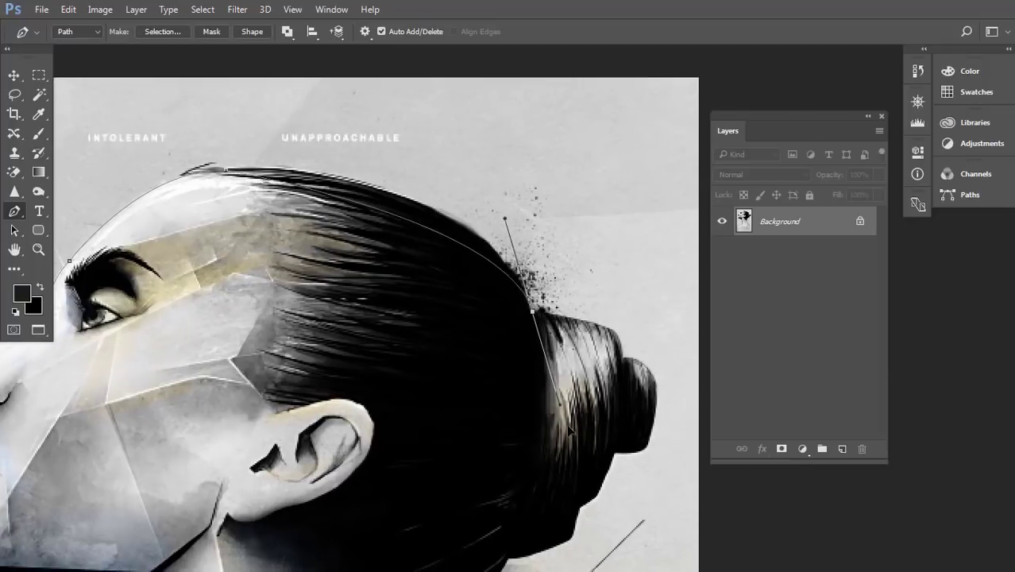
alt+click(532, 312)
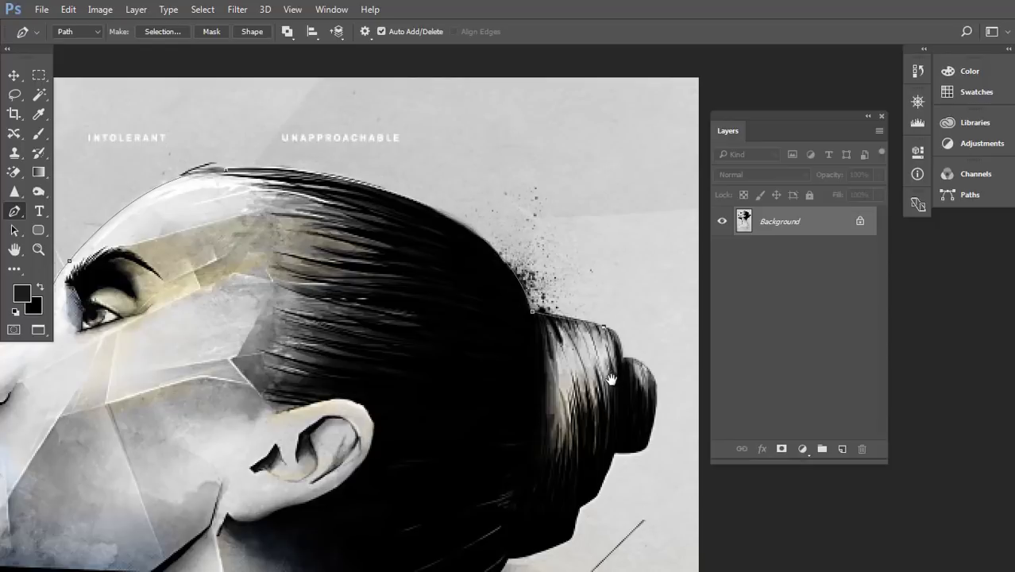
drag(611, 383, 532, 332)
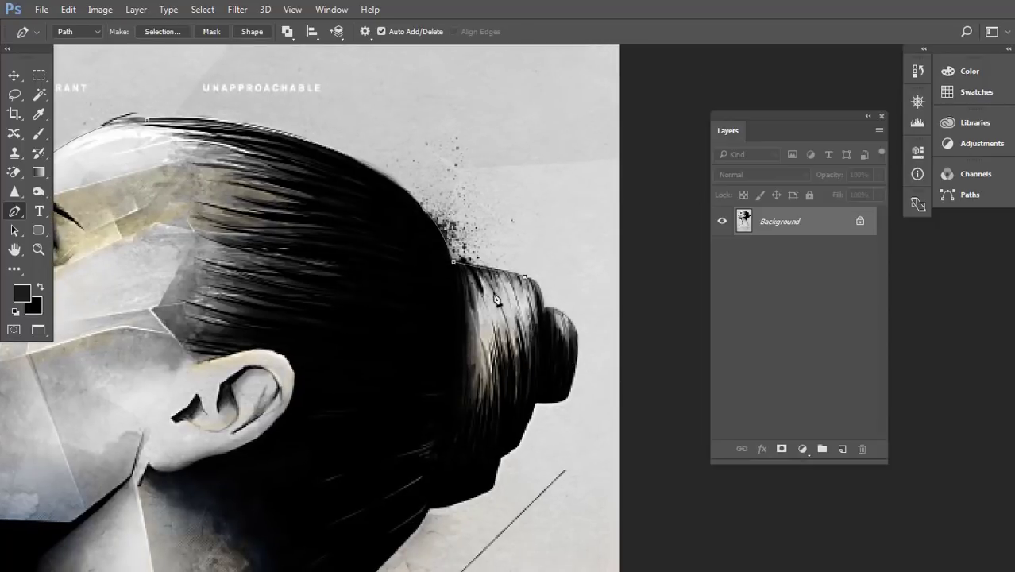
drag(545, 309, 549, 339)
alt+click(546, 311)
drag(575, 377, 566, 450)
drag(535, 405, 503, 403)
alt+click(535, 405)
Trace the lower hair edge at the nape and down the back of the neck.
drag(496, 448, 510, 305)
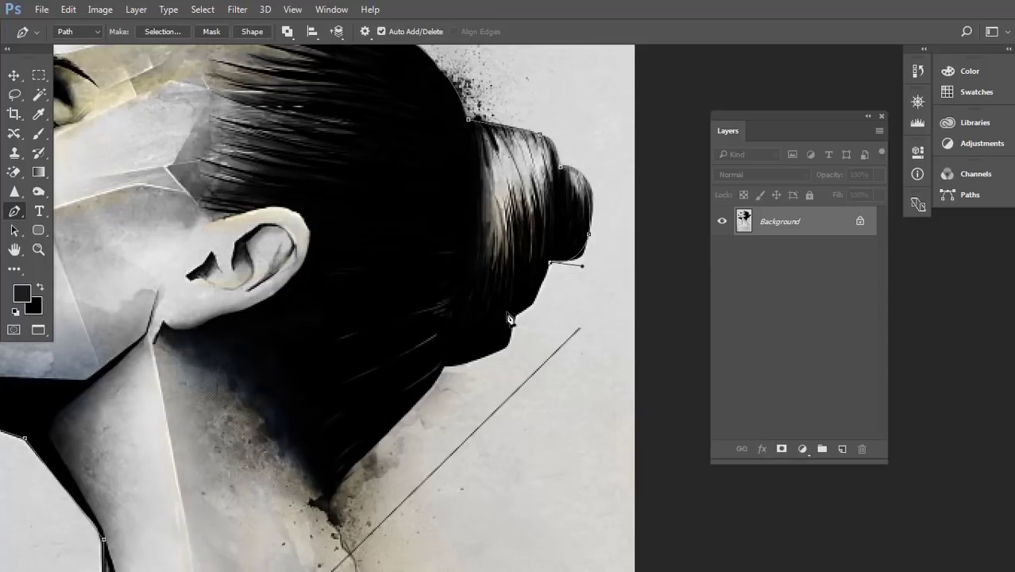
drag(516, 315, 502, 313)
alt+click(517, 315)
mouse_move(475, 358)
mouse_down()
mouse_move(423, 370)
mouse_move(436, 371)
mouse_up()
alt+click(476, 358)
click(443, 361)
drag(437, 399, 469, 317)
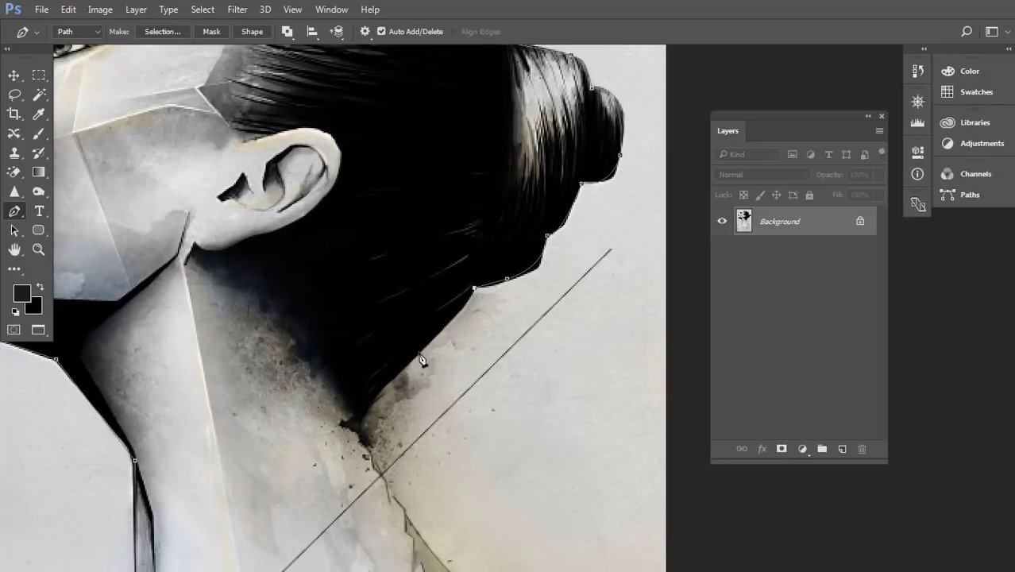
drag(420, 353, 400, 368)
alt+click(419, 354)
drag(363, 427, 369, 457)
alt+click(363, 427)
Carry the path over the shoulder and chest to the bottom edge, closing it at the start.
drag(403, 499, 375, 328)
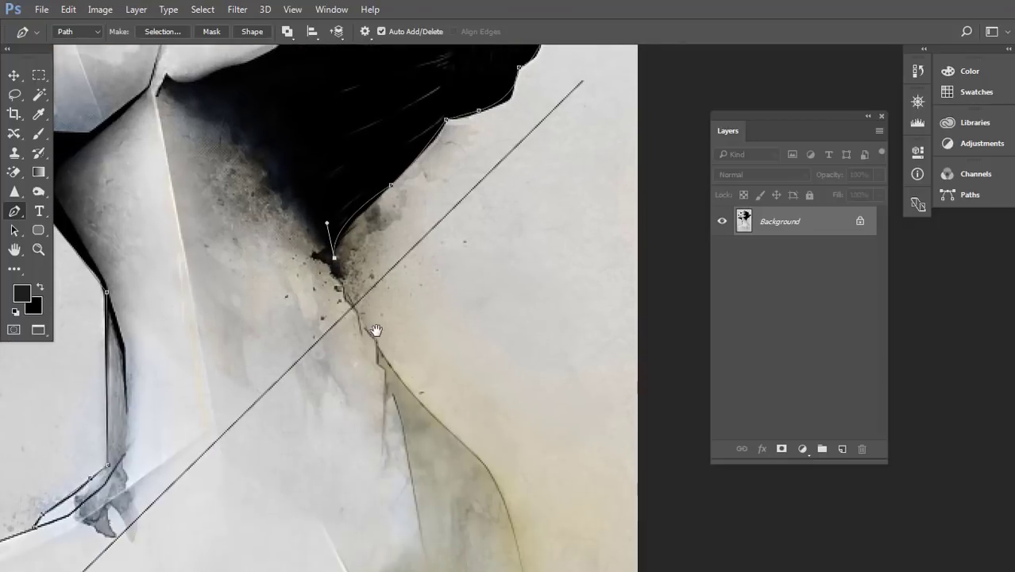
drag(415, 392, 480, 459)
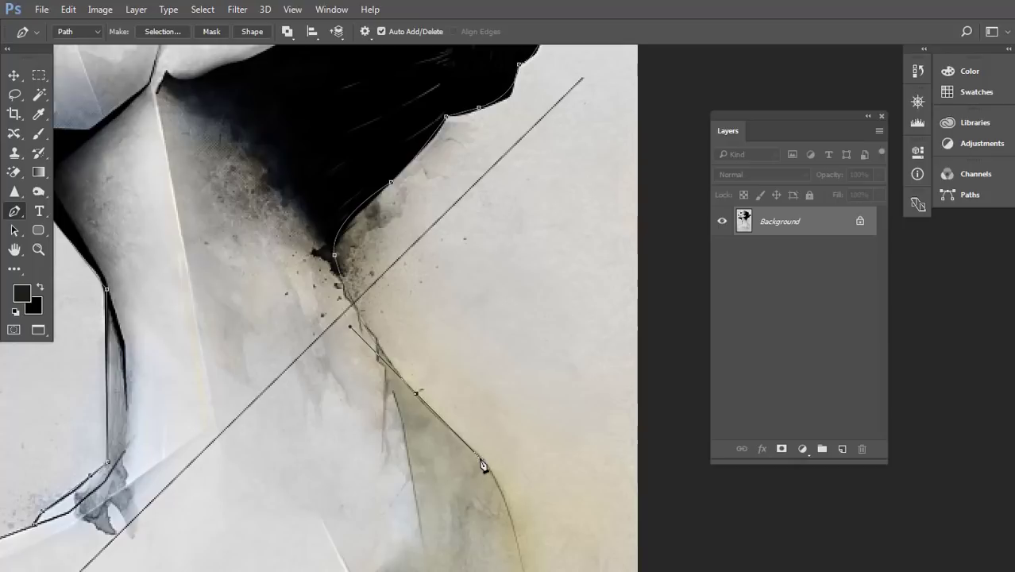
alt+click(416, 394)
key(ctrl+minus)
key(ctrl+minus)
key(ctrl+minus)
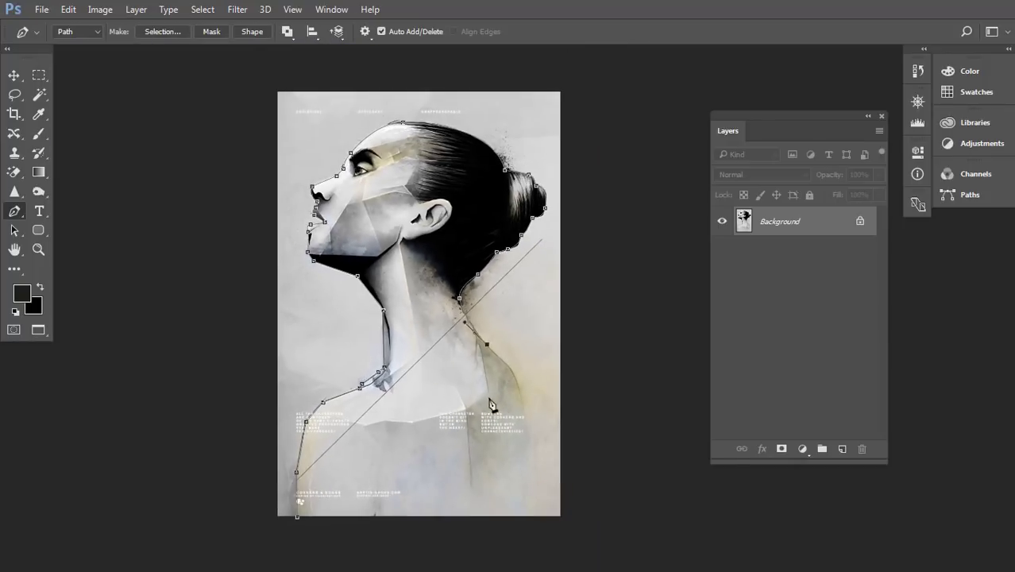
click(487, 393)
click(427, 420)
click(383, 447)
click(439, 517)
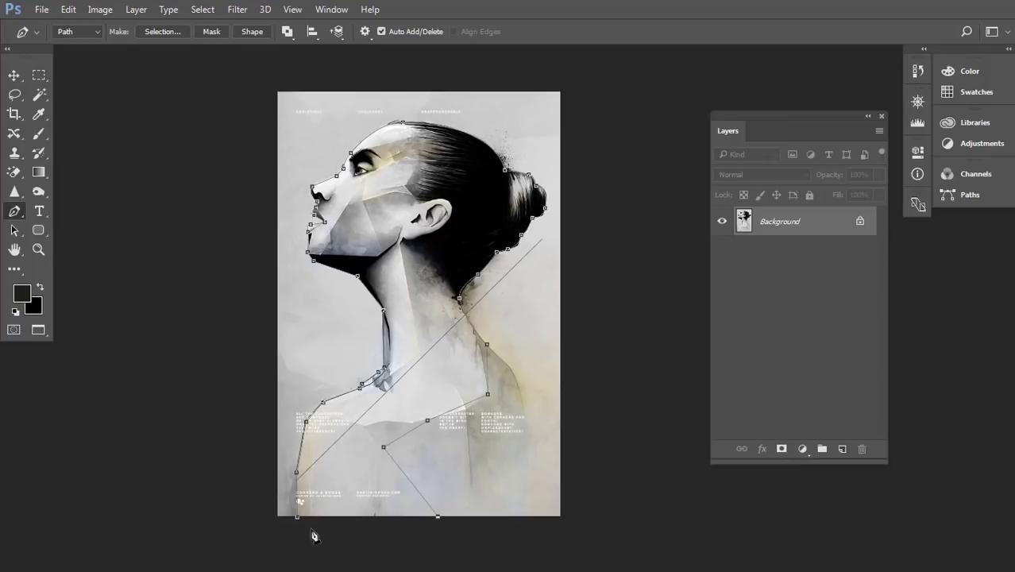
click(298, 518)
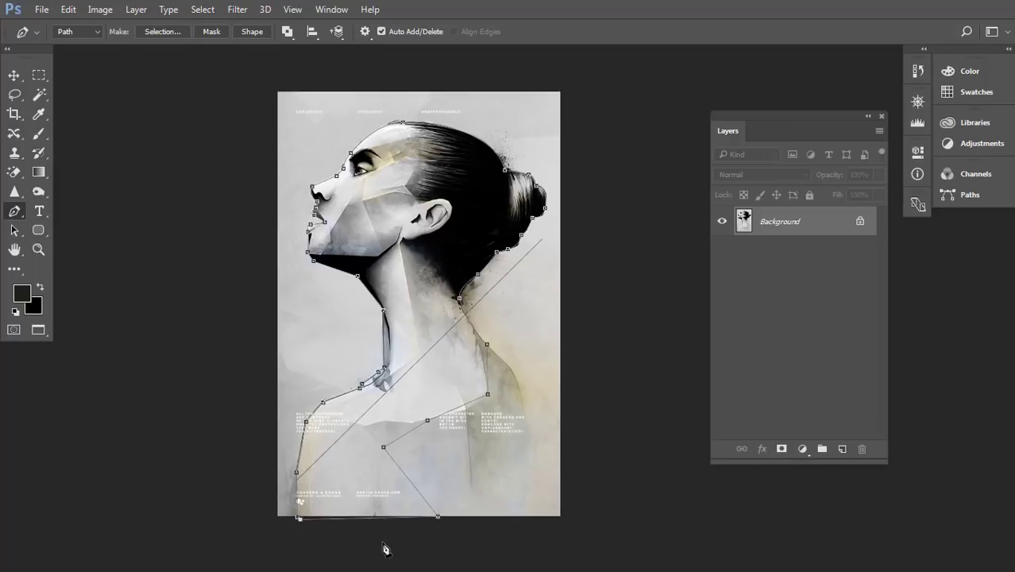
Check the path zoomed in, then load it as a selection and copy the woman to Layer 1.
key(ctrl+plus)
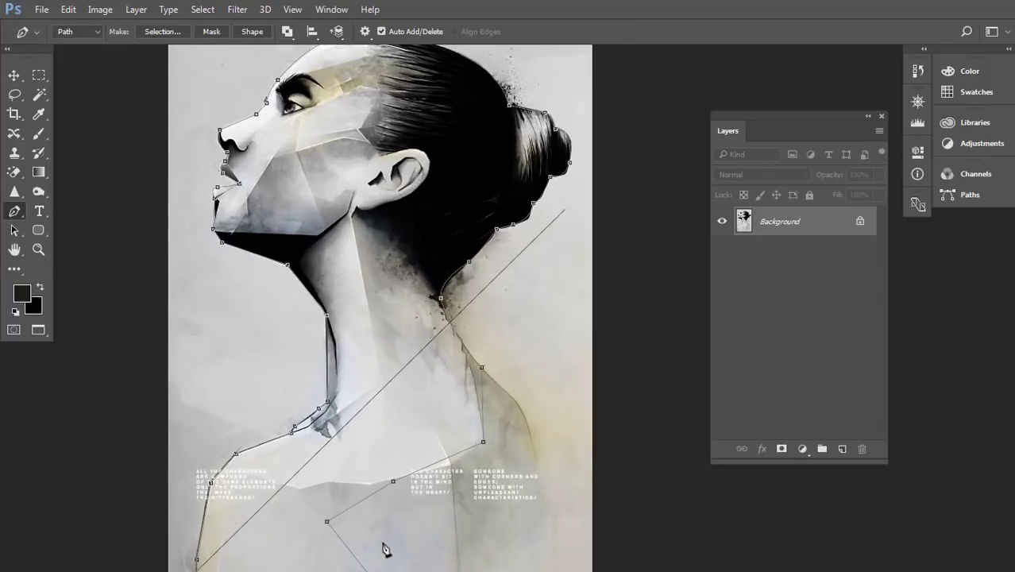
key(ctrl+plus)
key(ctrl+plus)
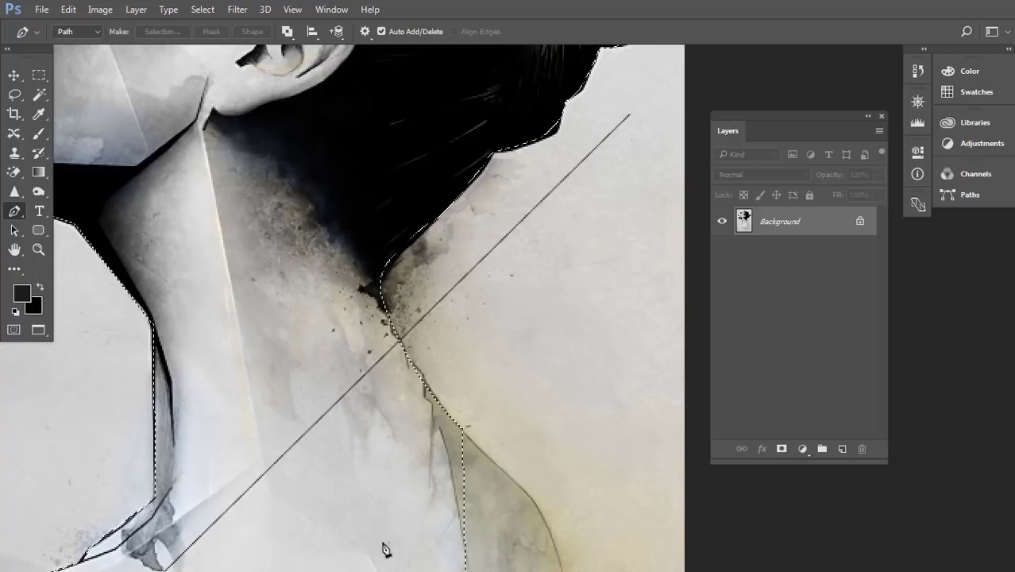
key(ctrl+0)
key(ctrl+Return)
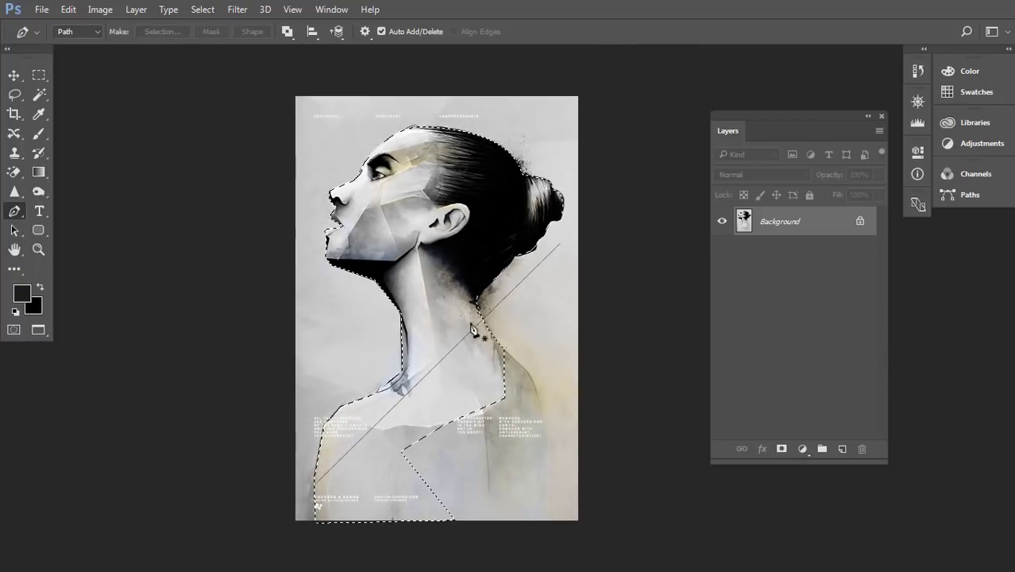
key(ctrl+j)
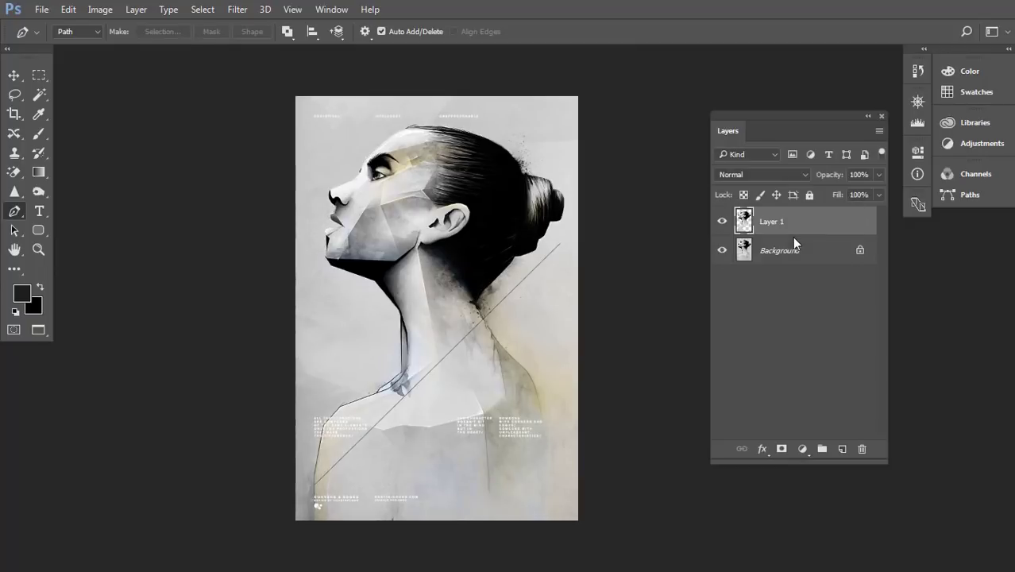
Crop outward to enlarge the canvas around the portrait, then add an empty Layer 2.
key(c)
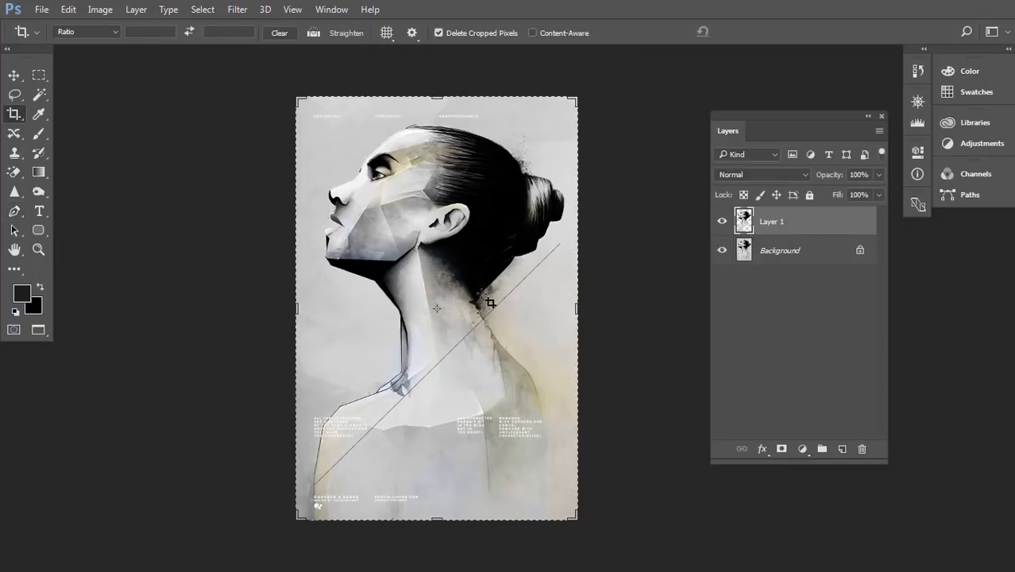
drag(574, 101, 515, 267)
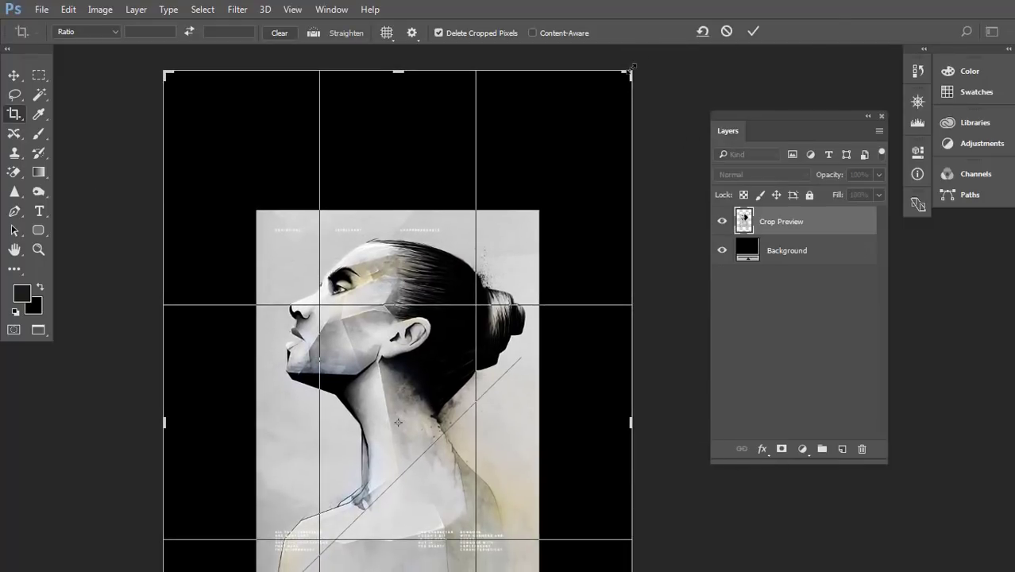
drag(633, 69, 503, 312)
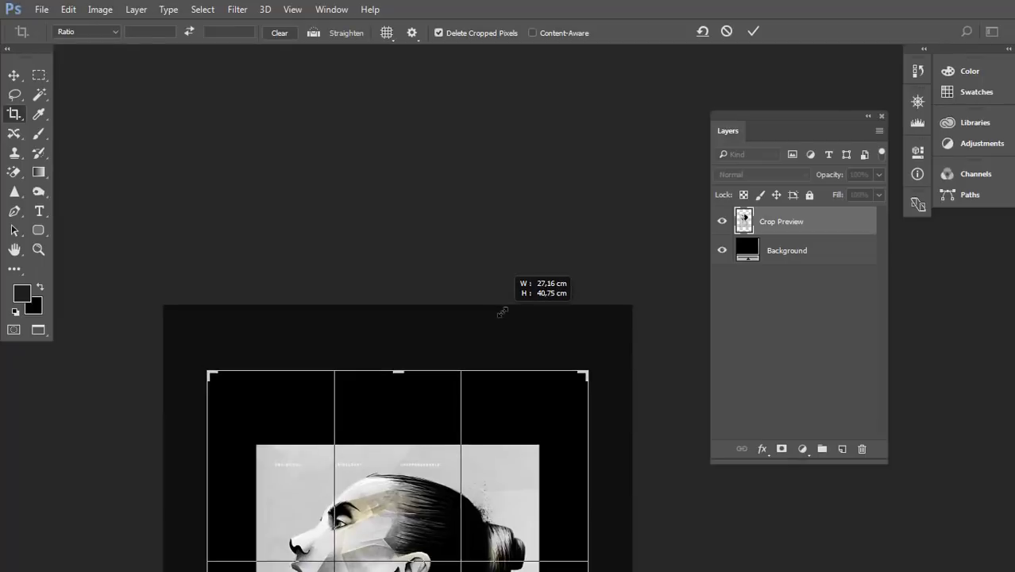
key(Return)
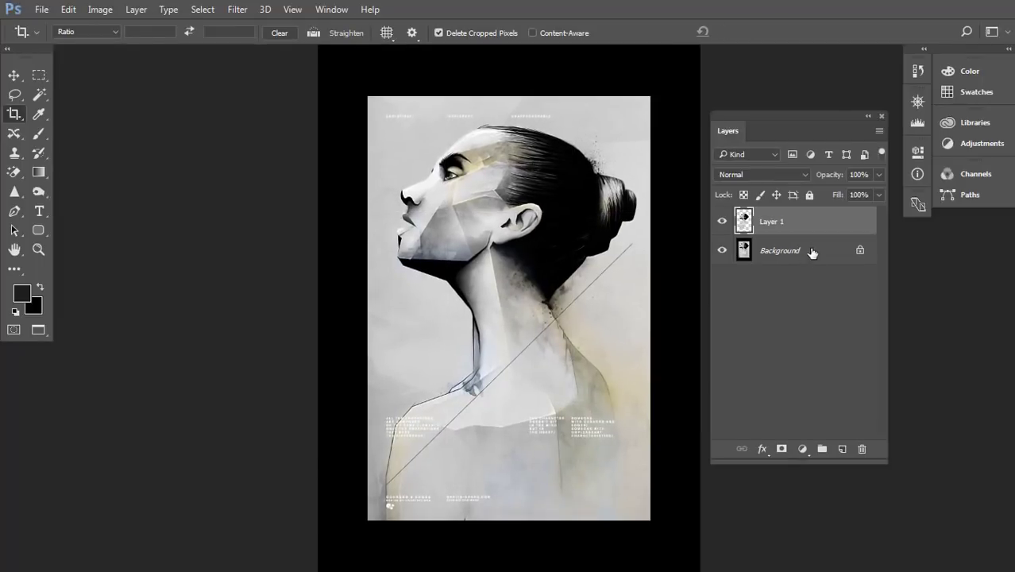
click(843, 449)
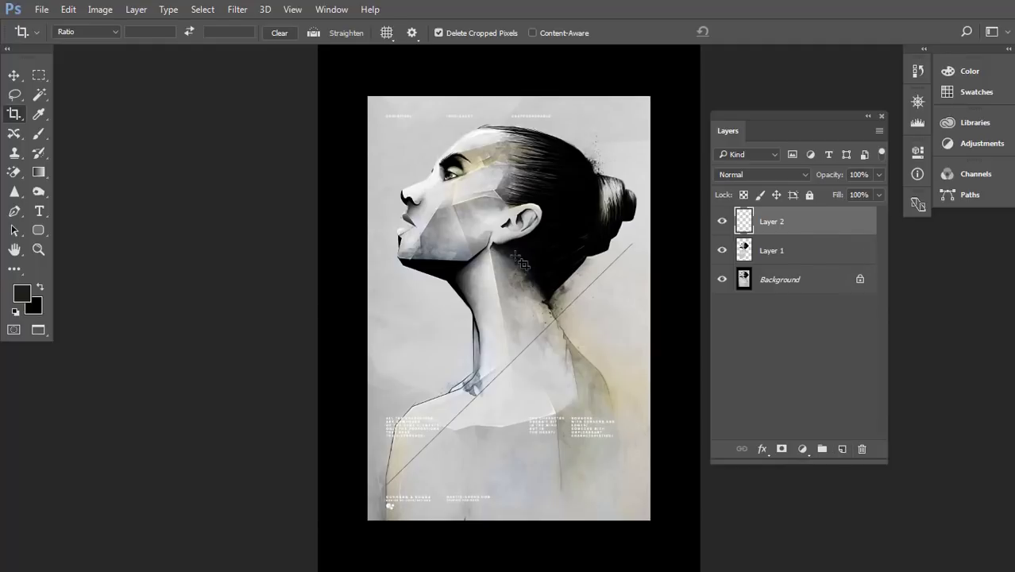
Edit the gradient so both stops use greys sampled from the image.
key(g)
click(68, 30)
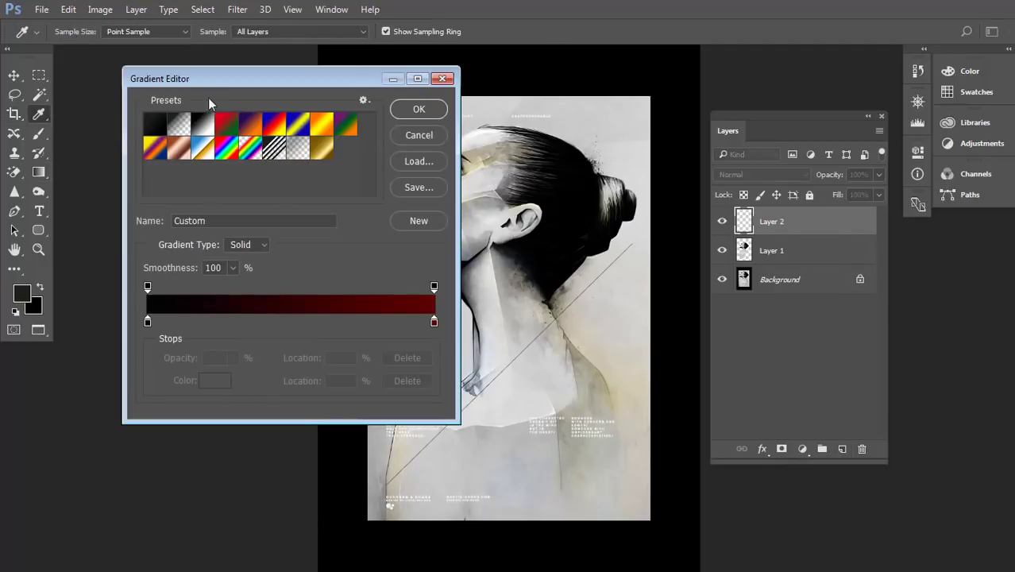
click(146, 321)
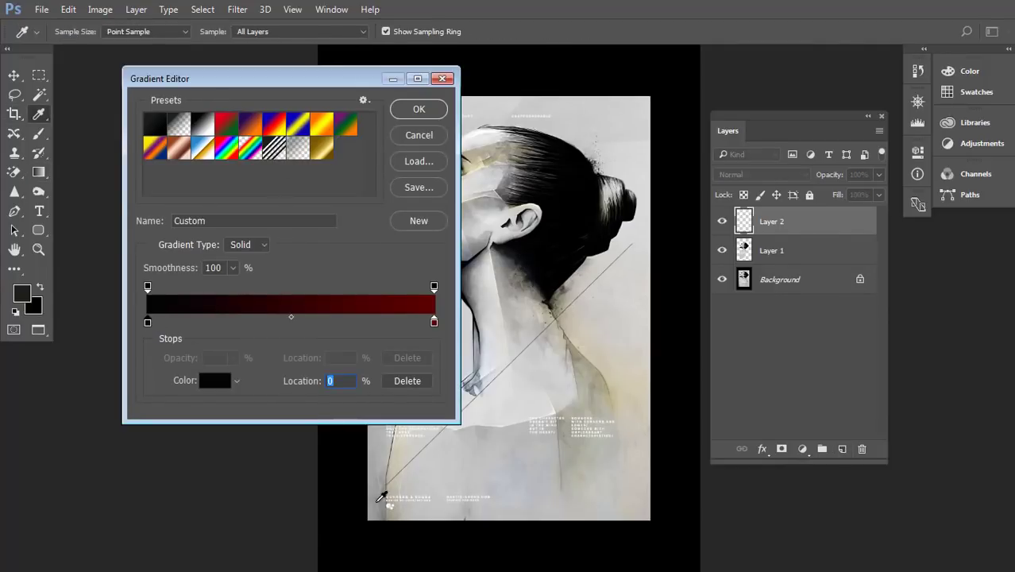
click(390, 503)
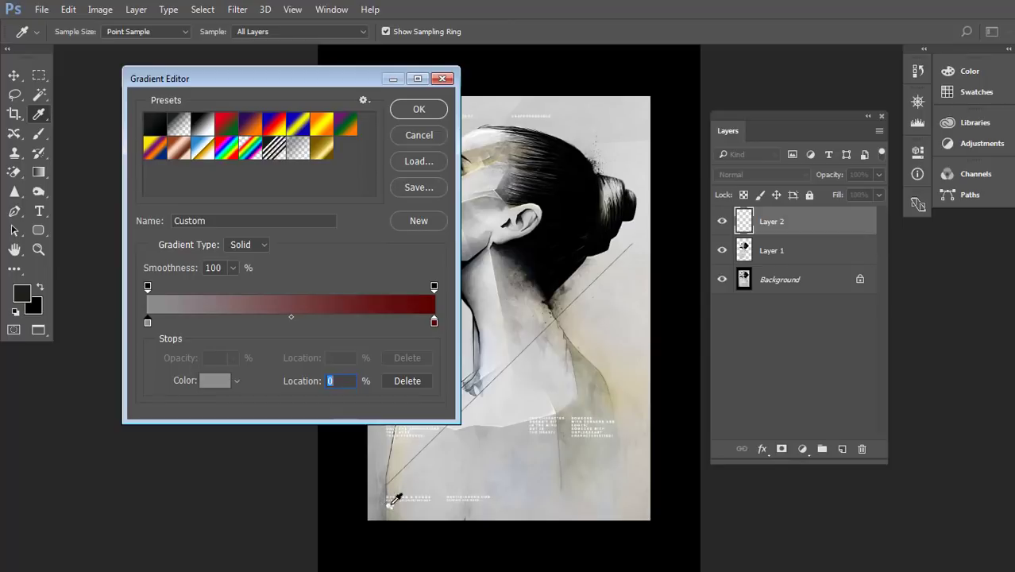
click(433, 322)
click(516, 107)
click(418, 109)
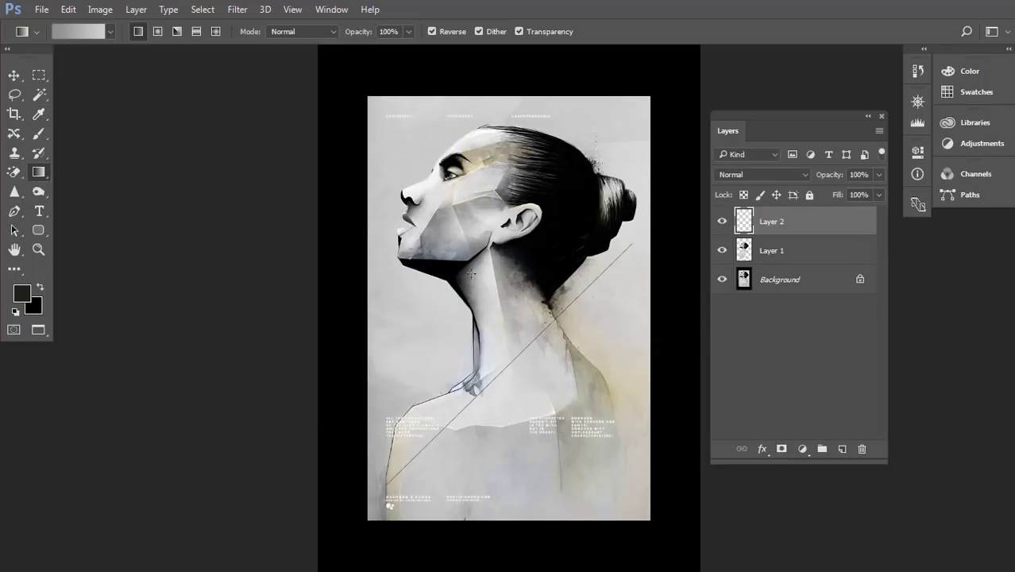
Fill Layer 2 with the grey radial gradient across the canvas, then select Layer 1.
click(156, 31)
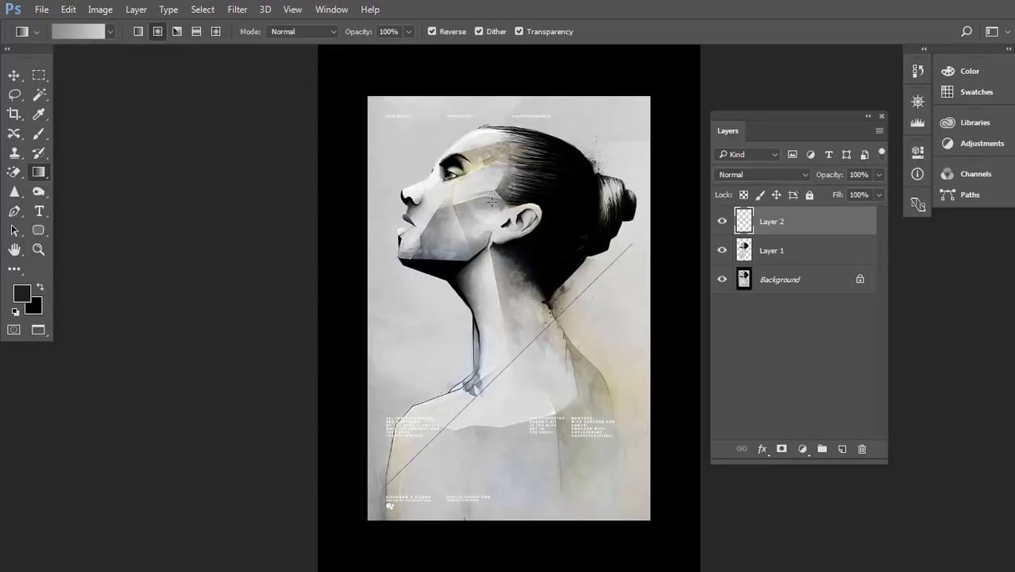
drag(492, 201, 646, 545)
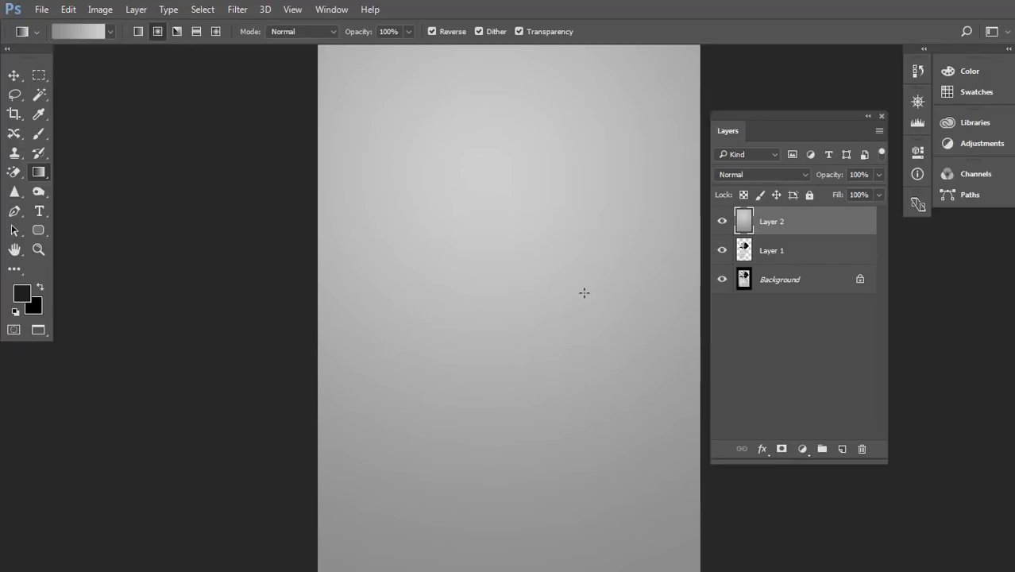
click(795, 255)
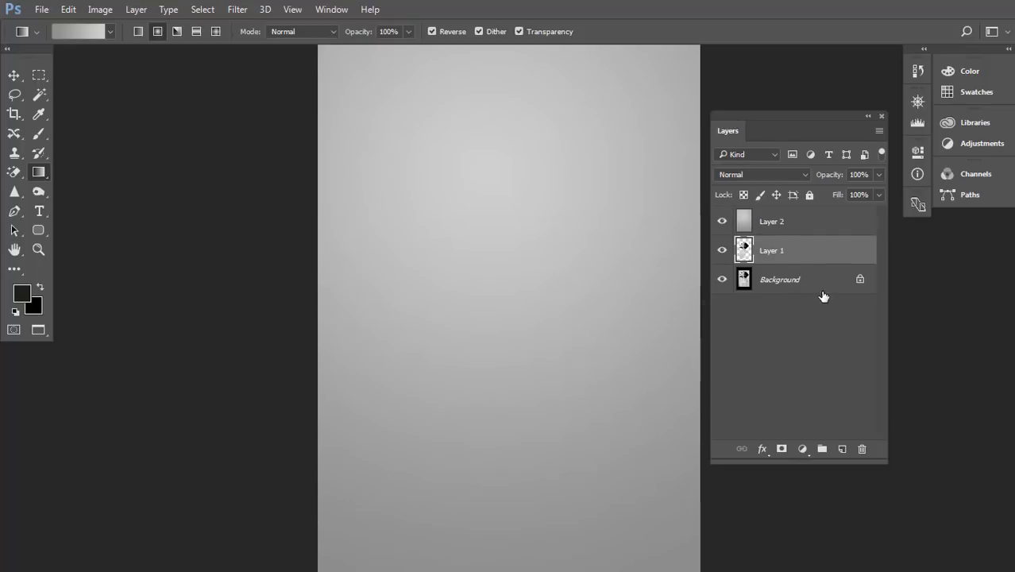
Move the portrait layer above the gradient and scale it to about 122%, centred on the canvas.
key(ctrl+bracketright)
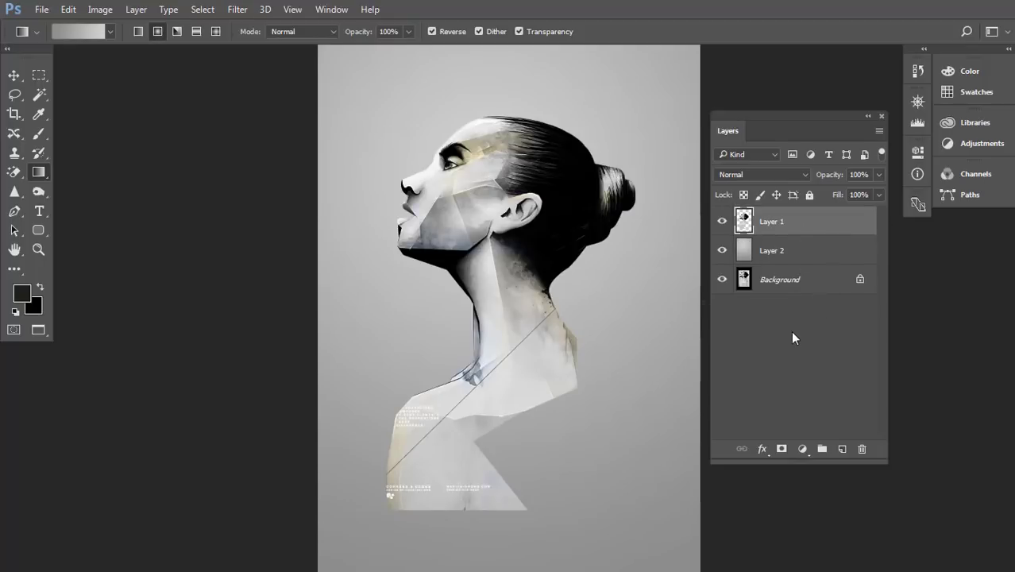
key(ctrl+minus)
key(ctrl+t)
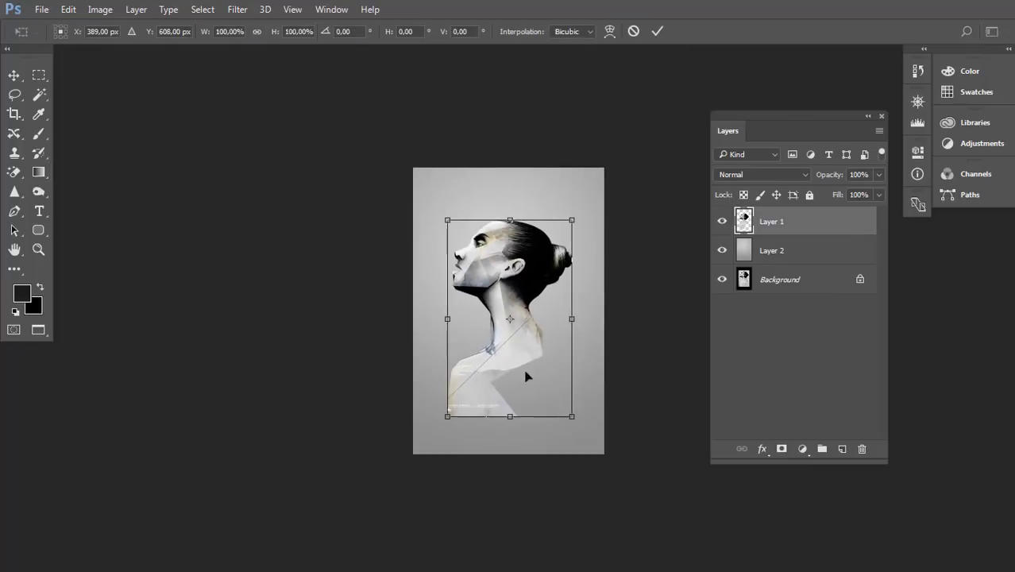
drag(448, 417, 423, 456)
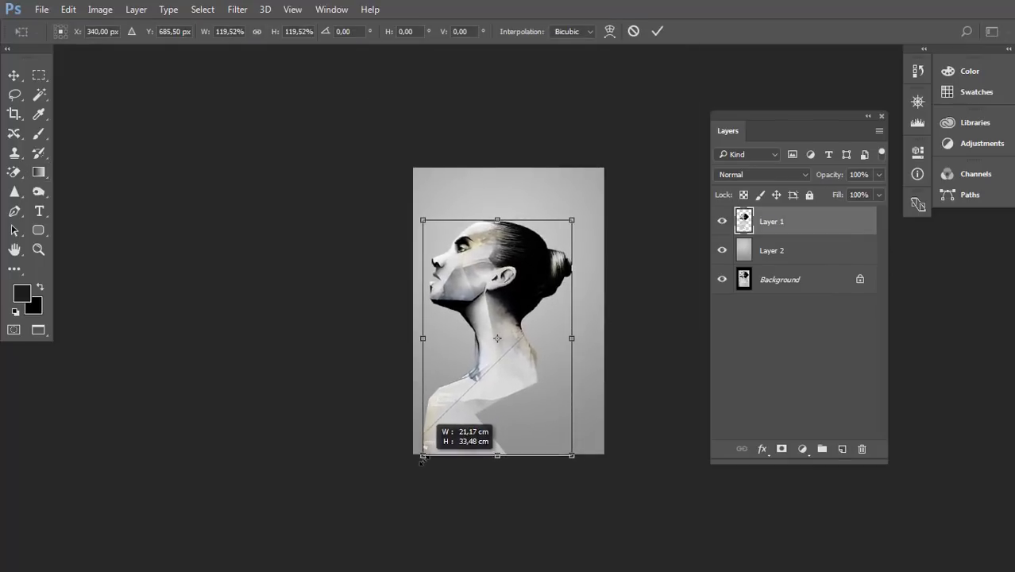
drag(572, 220, 578, 214)
drag(518, 282, 531, 281)
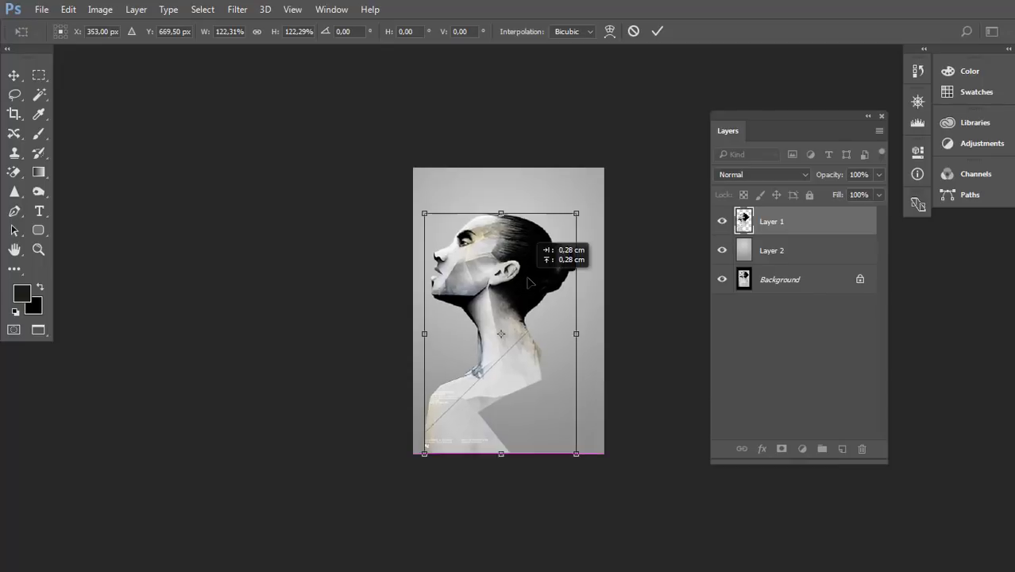
key(Return)
key(g)
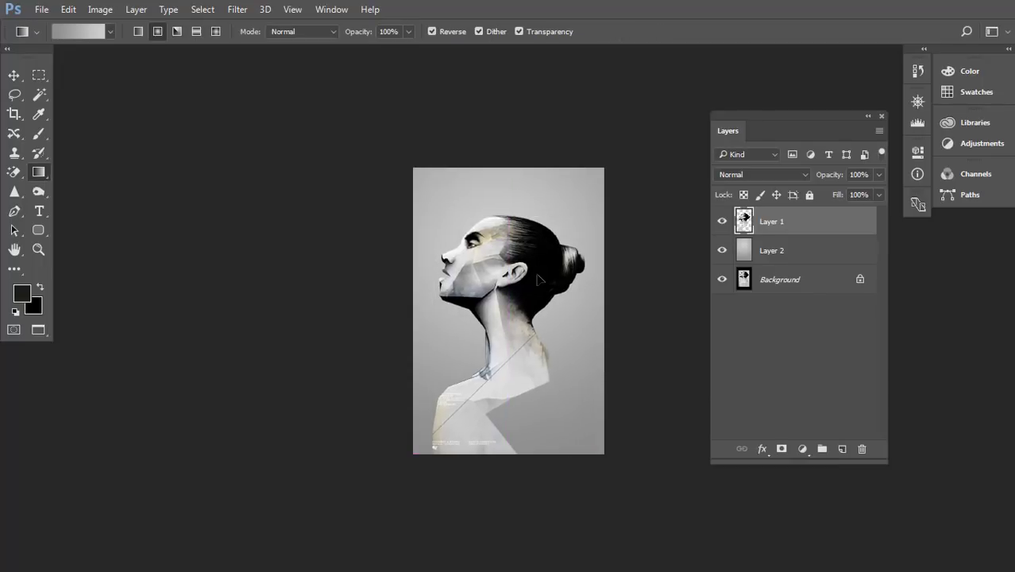
key(ctrl+plus)
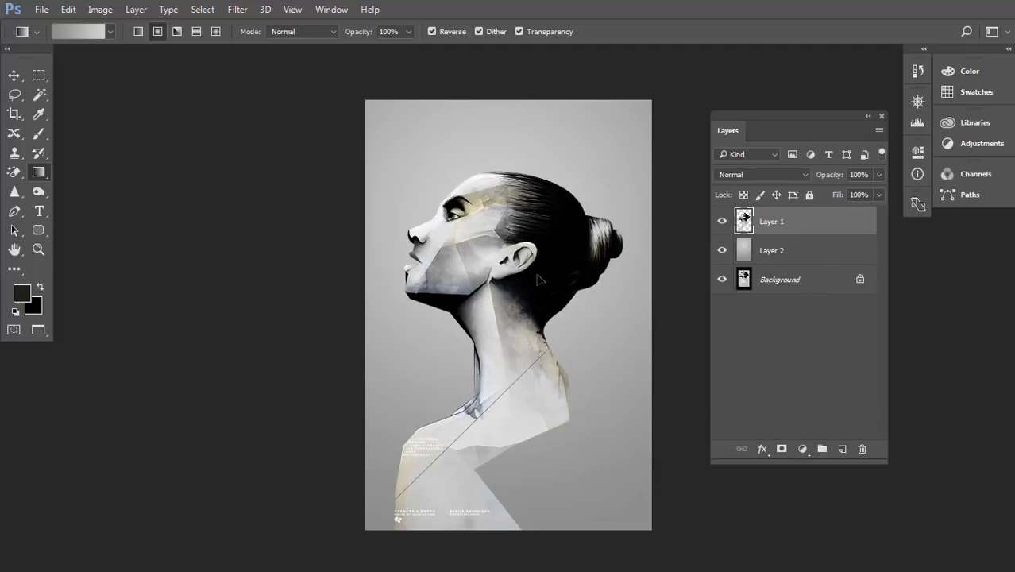
key(ctrl+o)
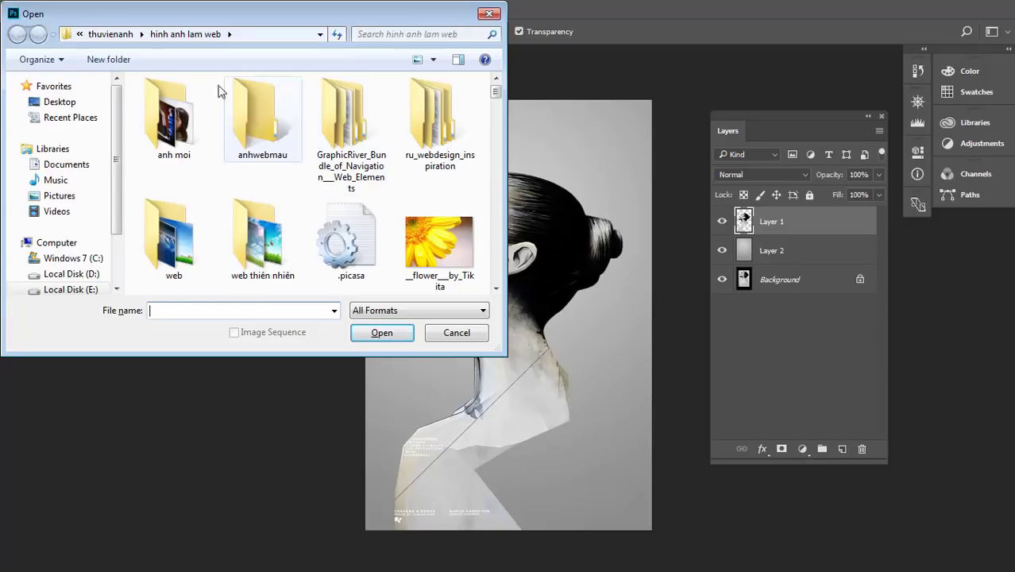
Browse in the Open dialog to the thuvienanh > hinhhoa > dh folder.
click(127, 34)
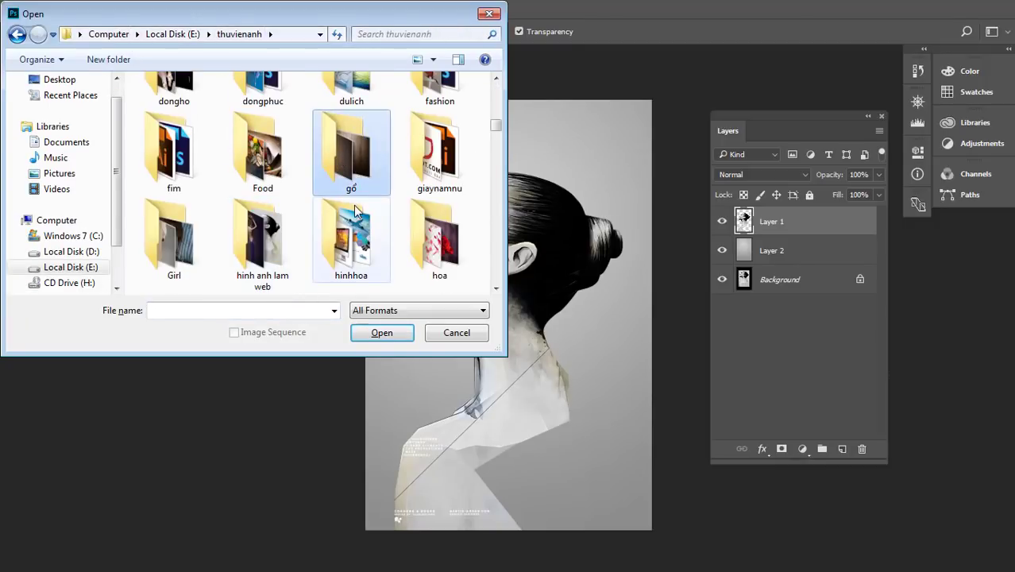
key(t)
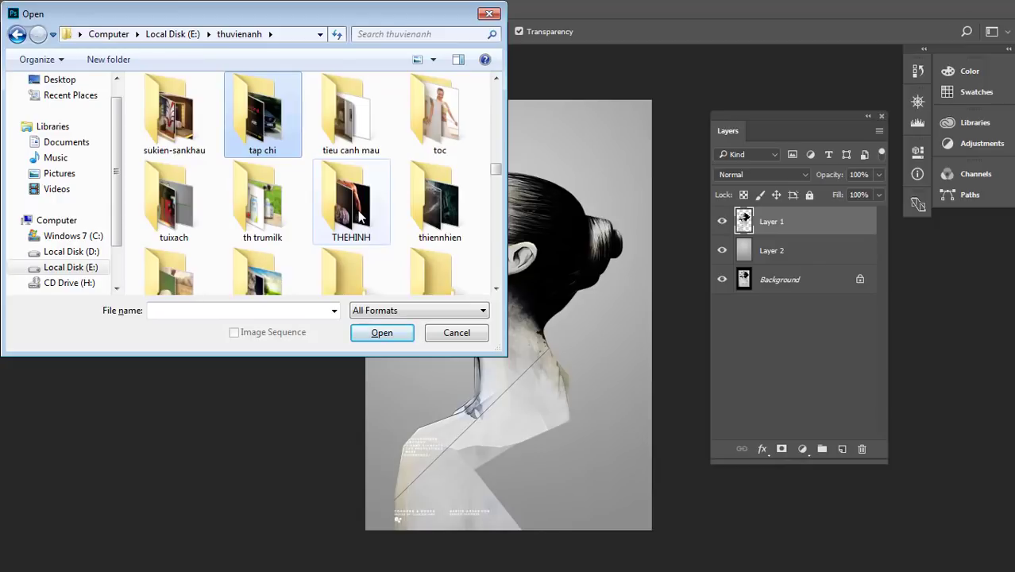
key(h)
key(h)
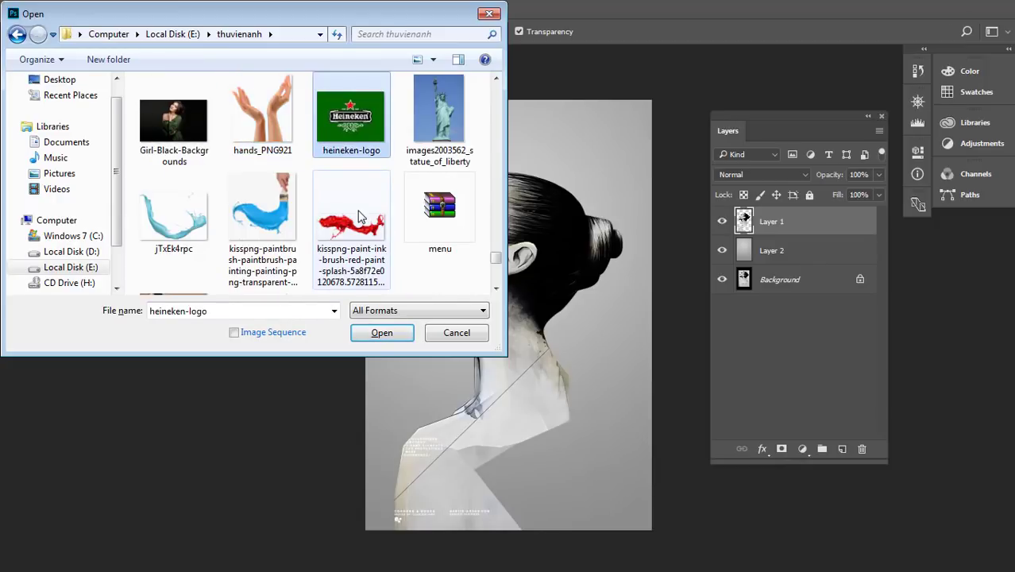
key(h)
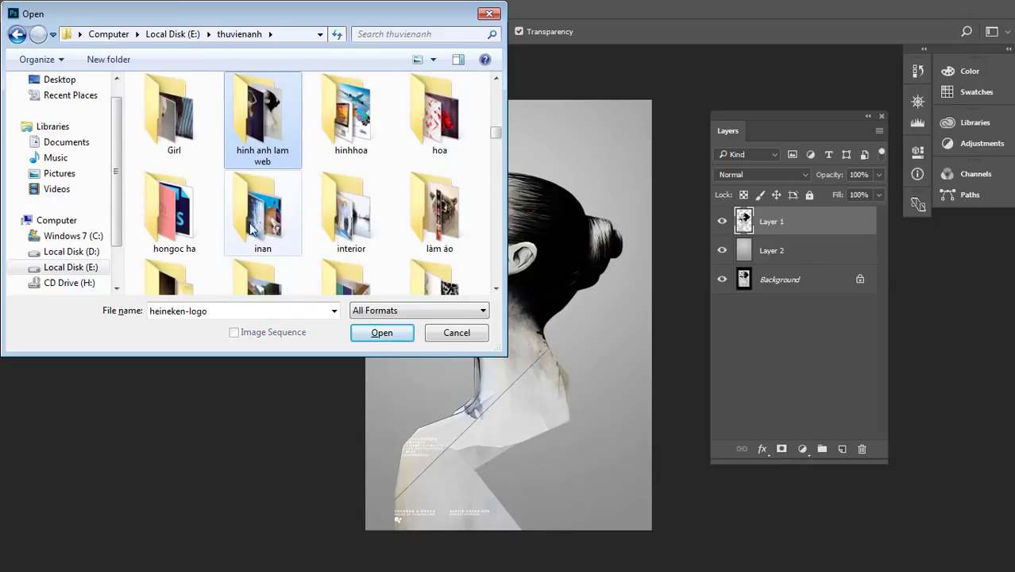
double_click(357, 130)
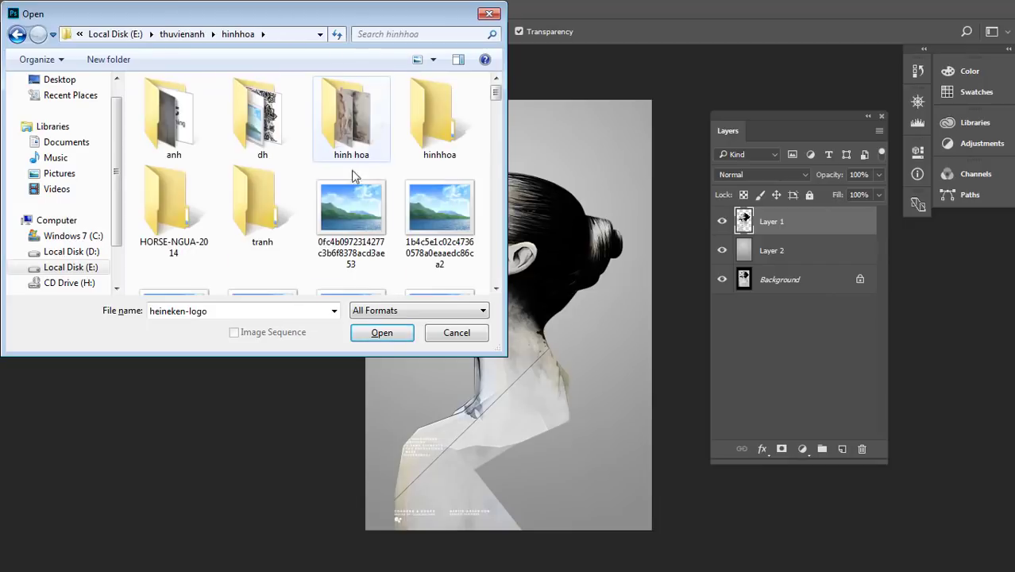
double_click(283, 136)
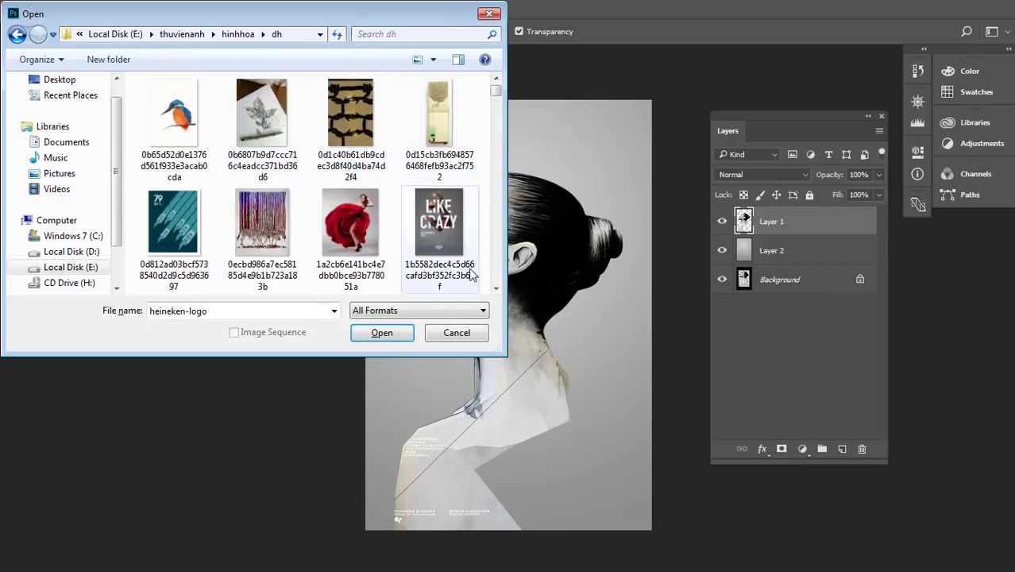
Scroll through the dh images and open the leaf-vein drawing.
click(495, 289)
click(495, 288)
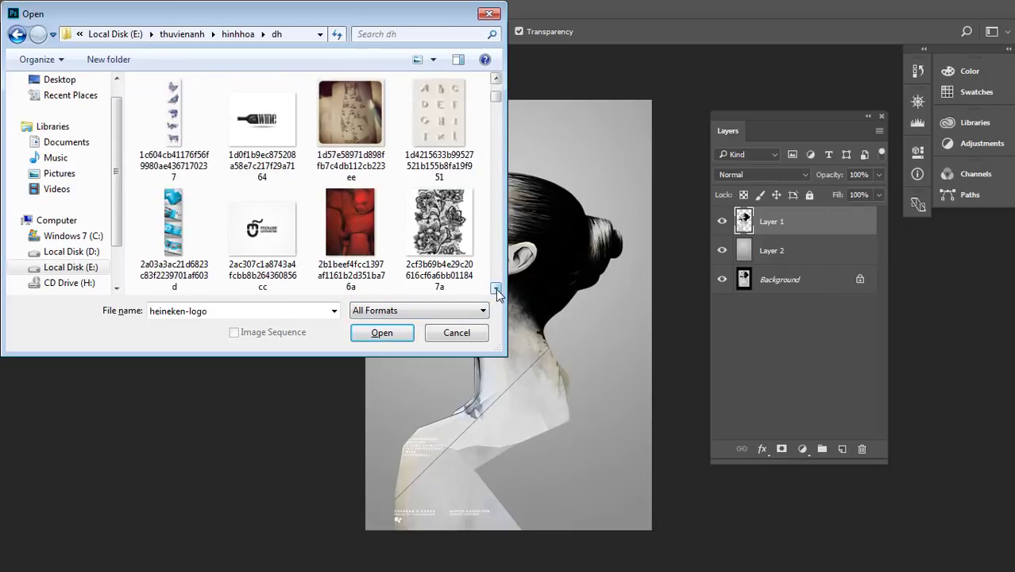
click(496, 289)
click(495, 288)
click(496, 289)
click(496, 288)
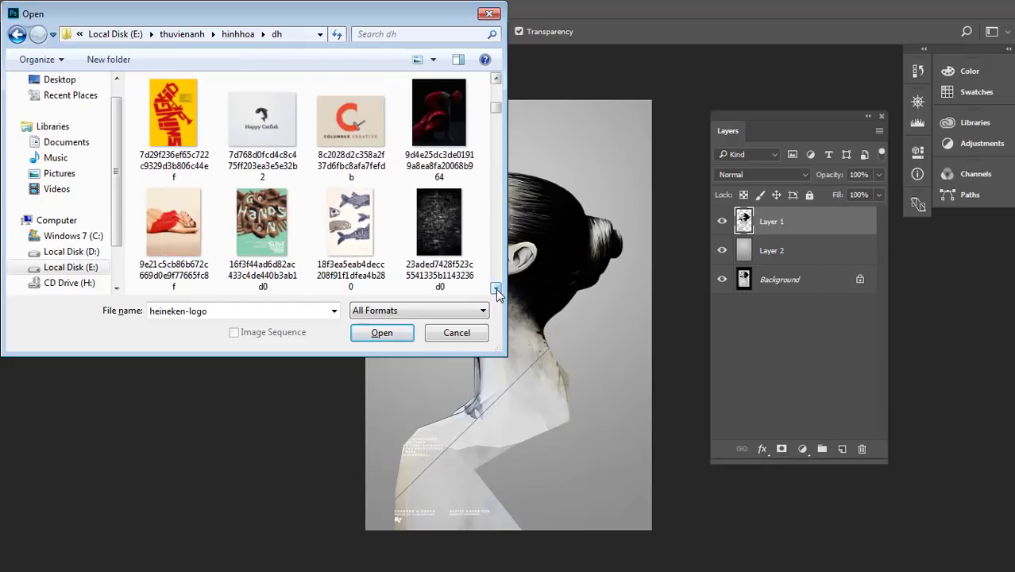
click(495, 288)
click(496, 288)
click(495, 288)
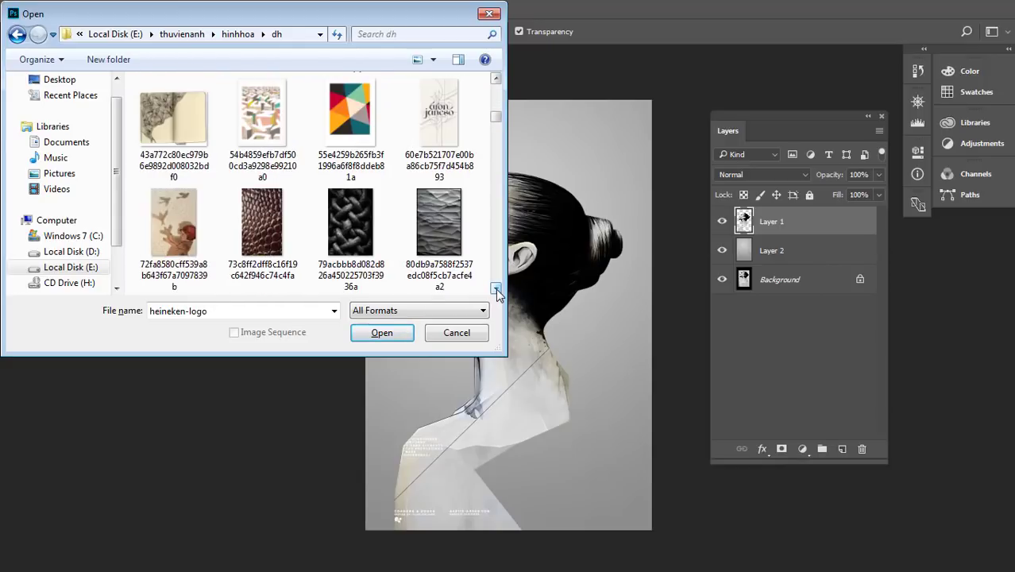
click(495, 288)
click(495, 288)
click(496, 288)
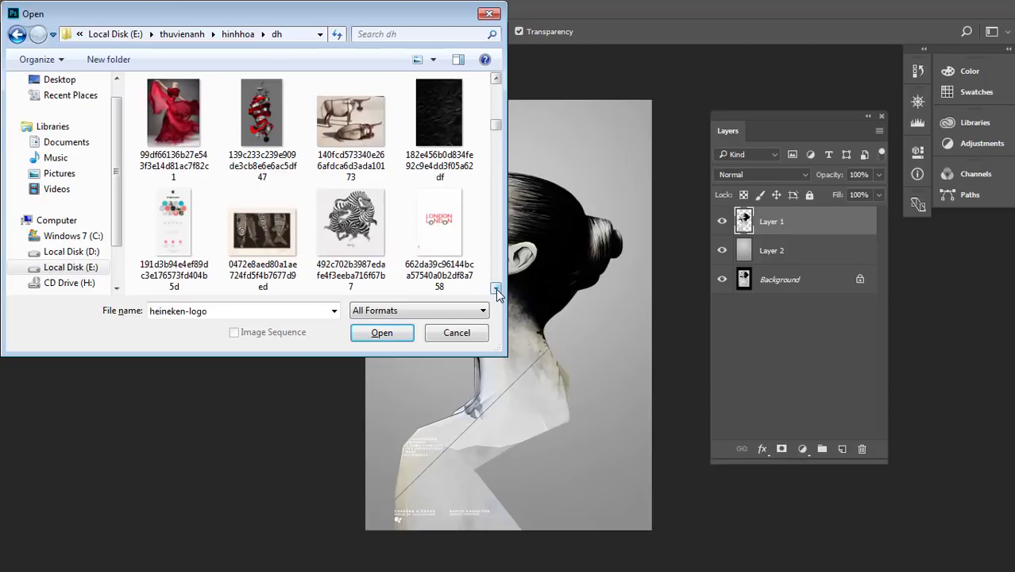
click(496, 288)
click(495, 288)
click(496, 289)
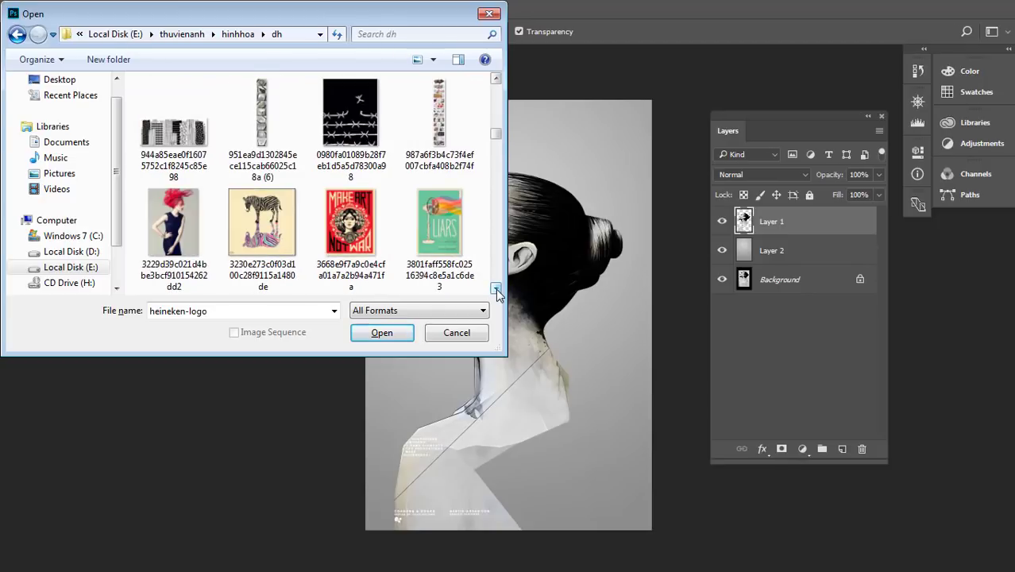
click(496, 288)
click(262, 230)
click(382, 333)
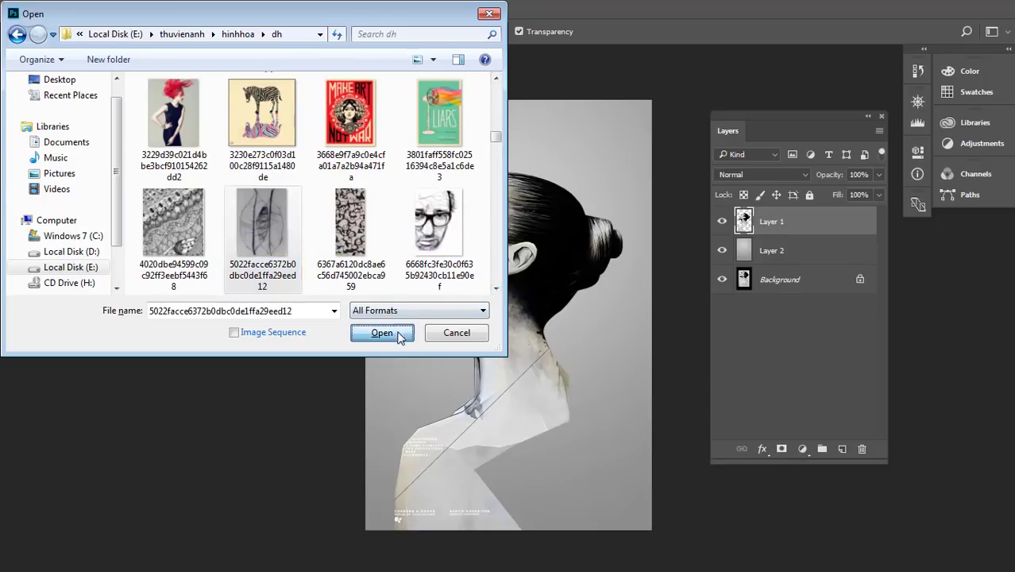
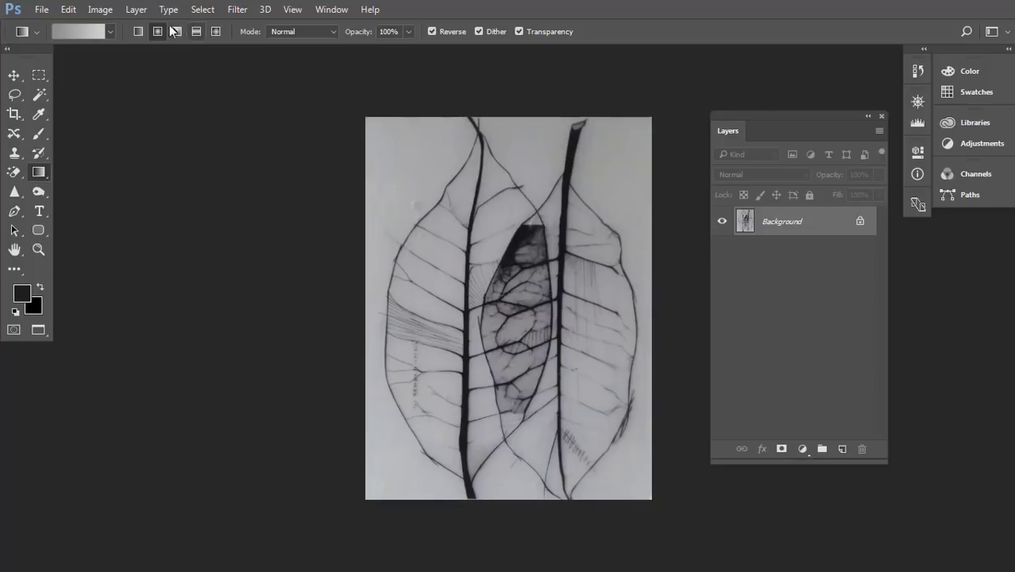
Select the leaf's dark veins with Color Range at a higher Fuzziness.
click(202, 9)
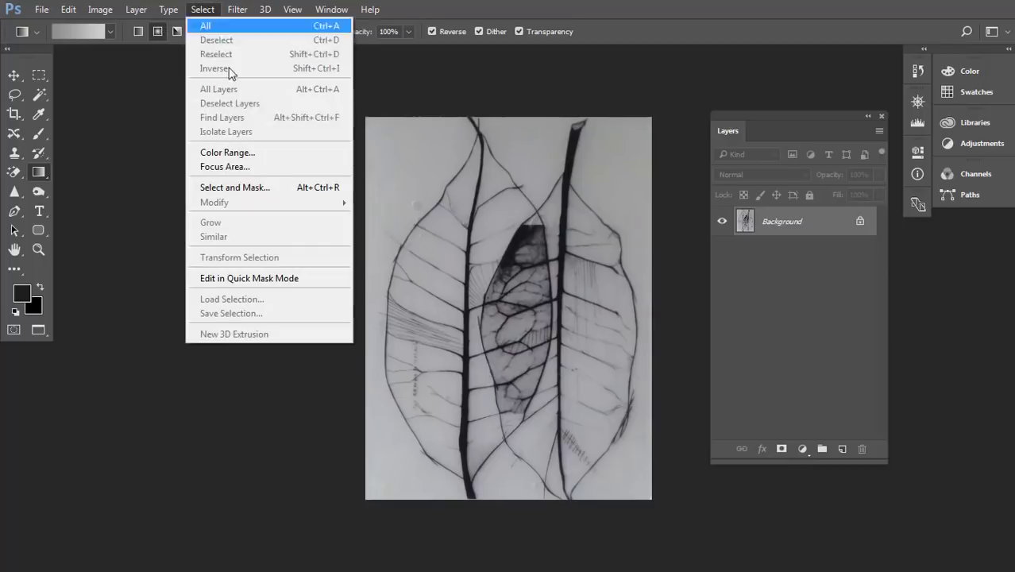
click(230, 152)
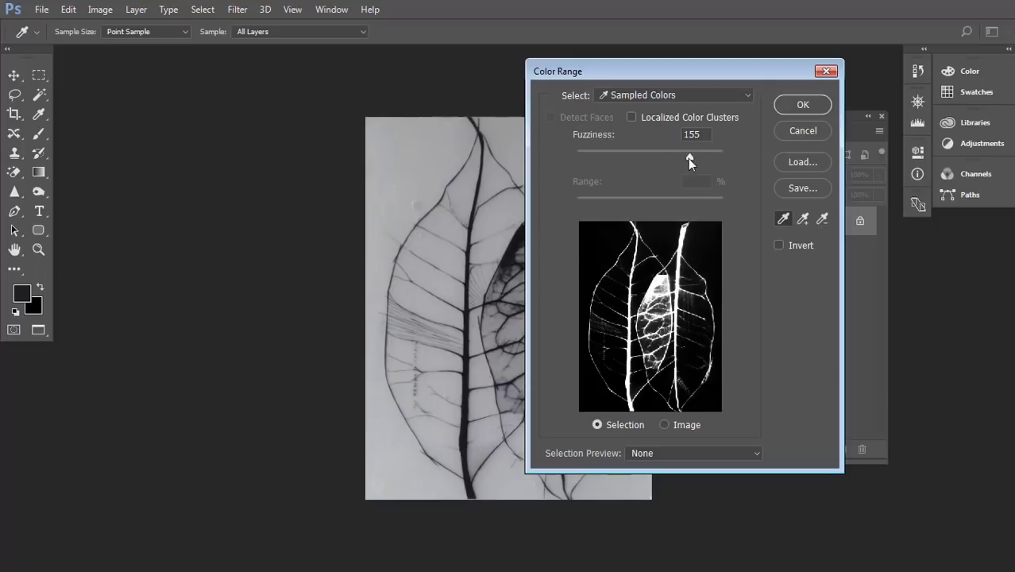
drag(687, 158, 697, 158)
click(803, 104)
key(g)
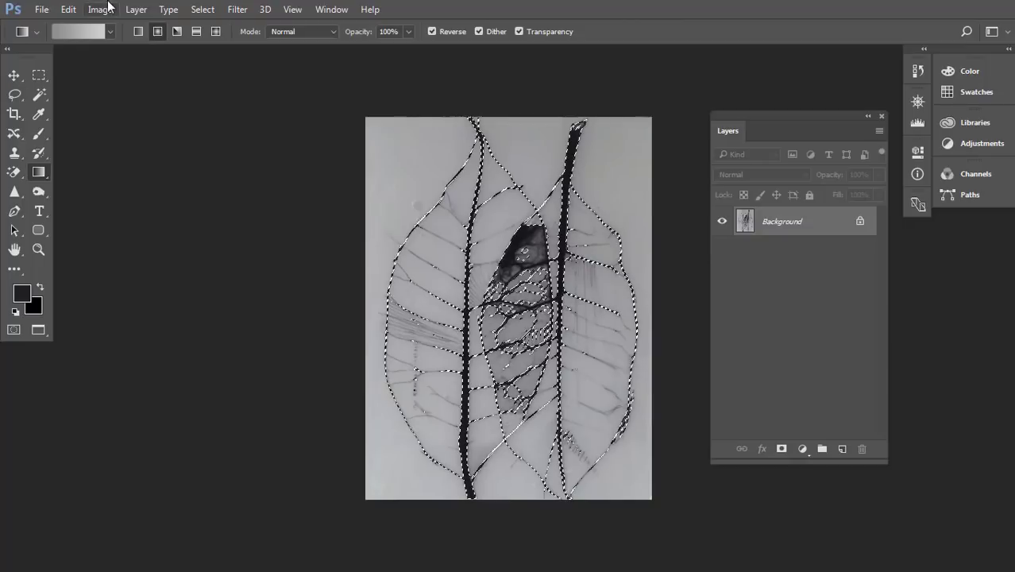
Define the selected veins as a brush preset named 'Sampled Brush 4'.
click(69, 10)
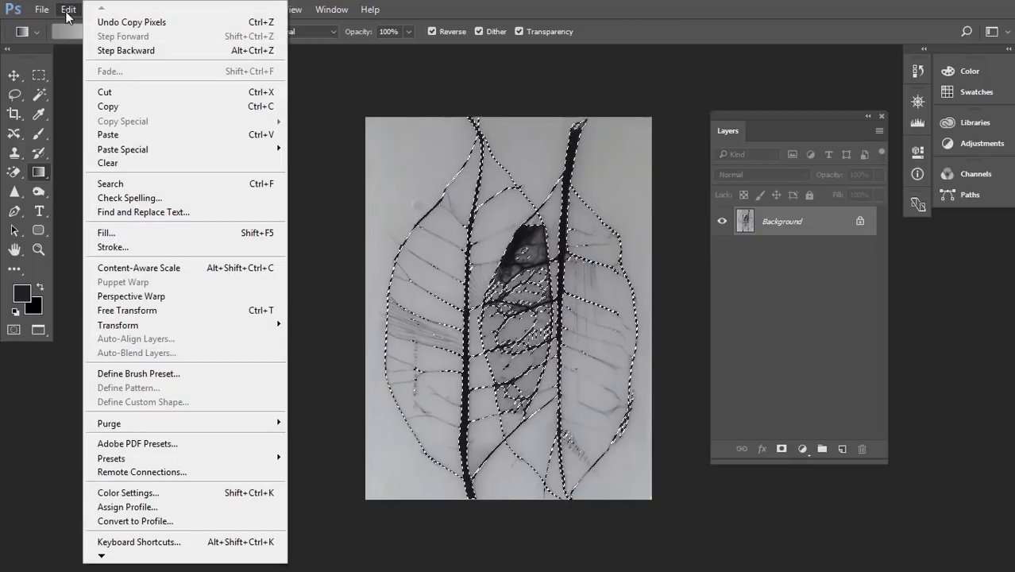
click(154, 374)
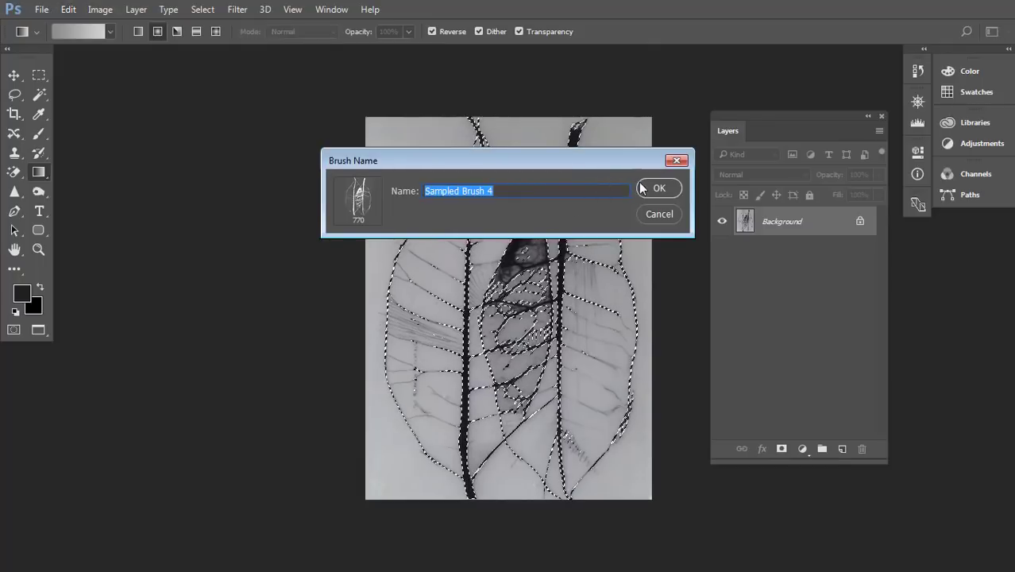
click(658, 188)
key(f)
key(f)
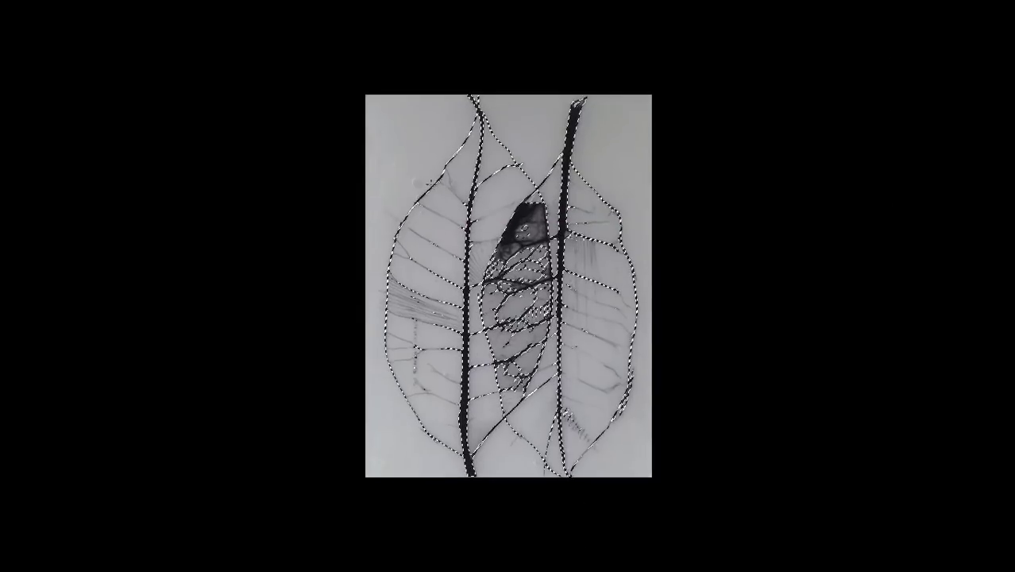
key(f)
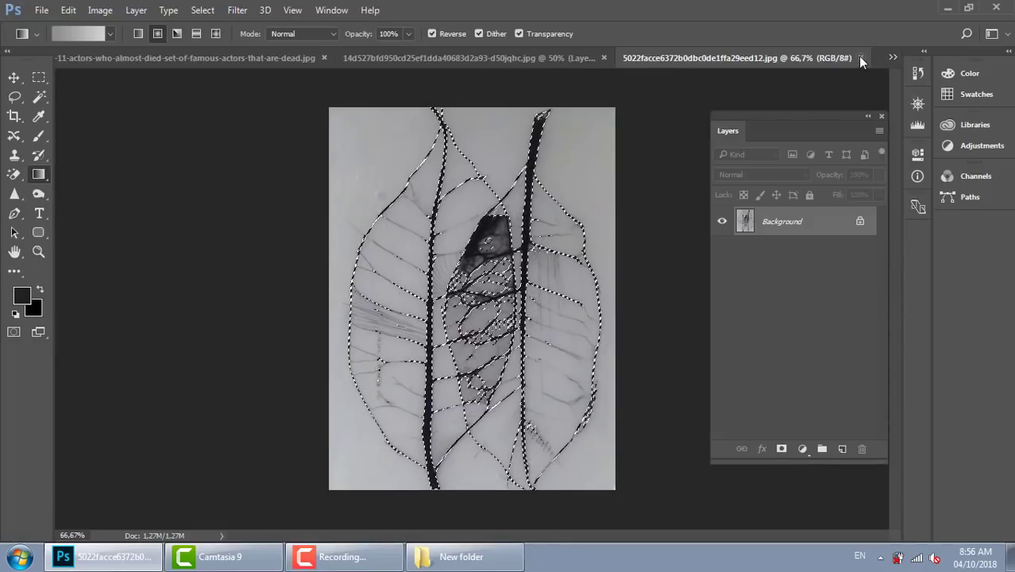
Close the leaf image and shrink the leaf brush to about 435 px.
click(860, 58)
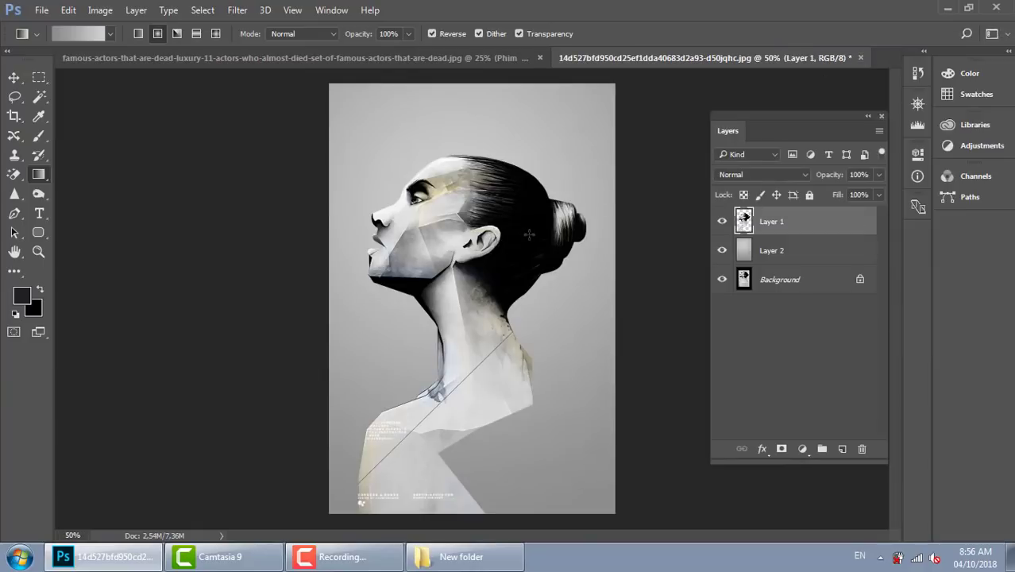
key(b)
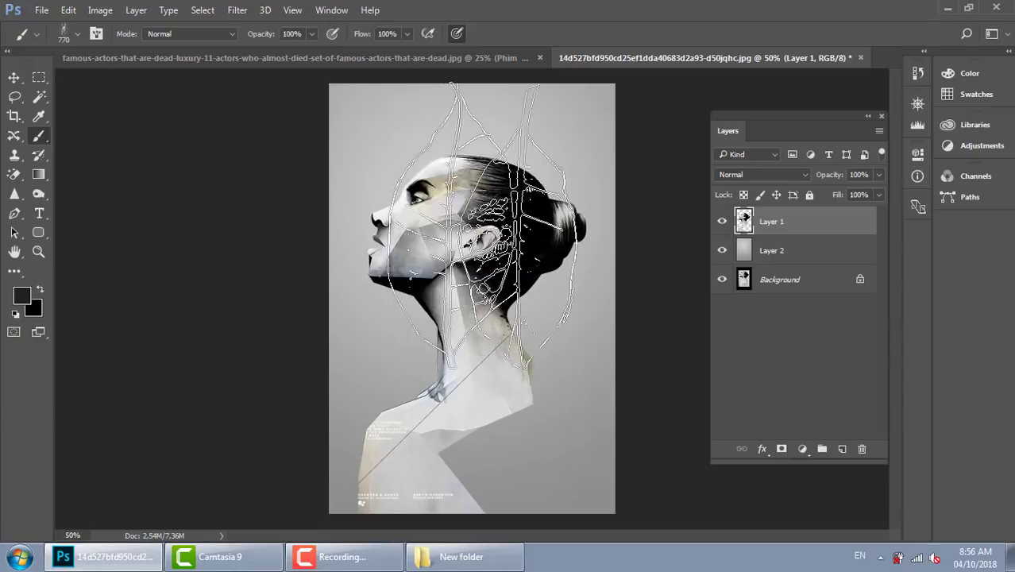
right_click(475, 218)
drag(633, 254, 629, 254)
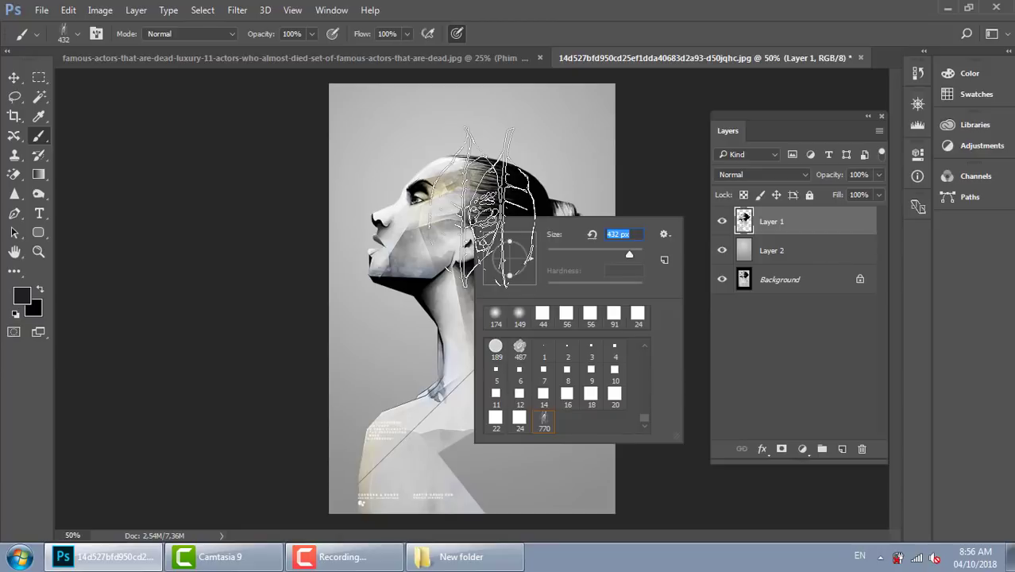
click(260, 289)
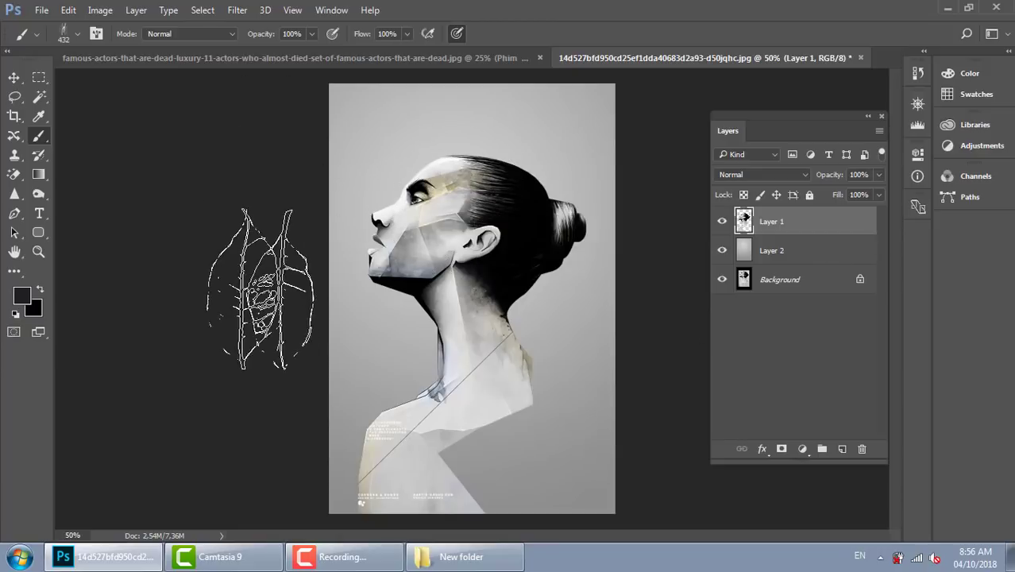
key(ctrl+plus)
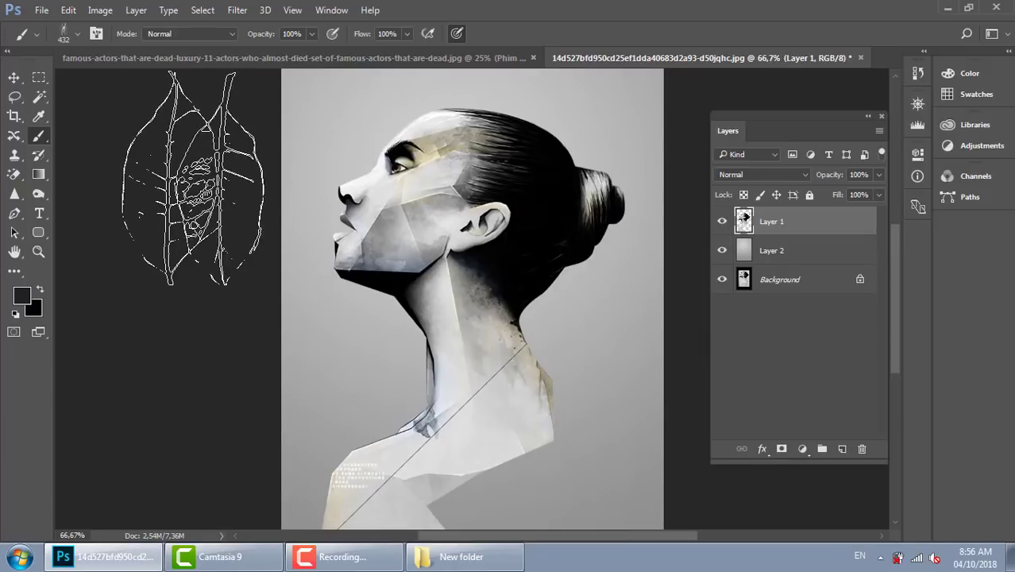
Set the brush spacing to 53% with Size Jitter and Angle Jitter at 100%.
key(F5)
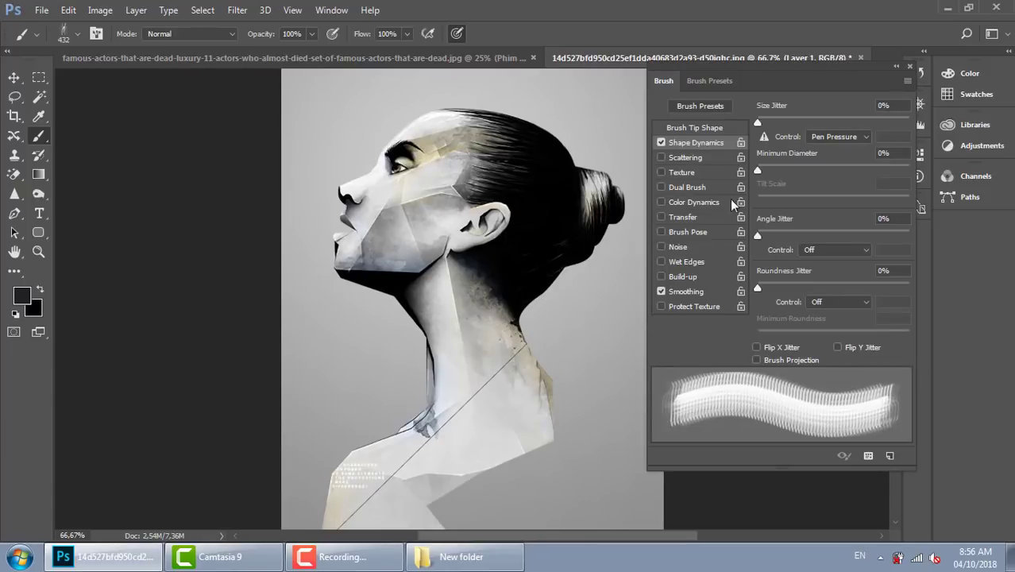
click(707, 128)
drag(764, 334, 797, 334)
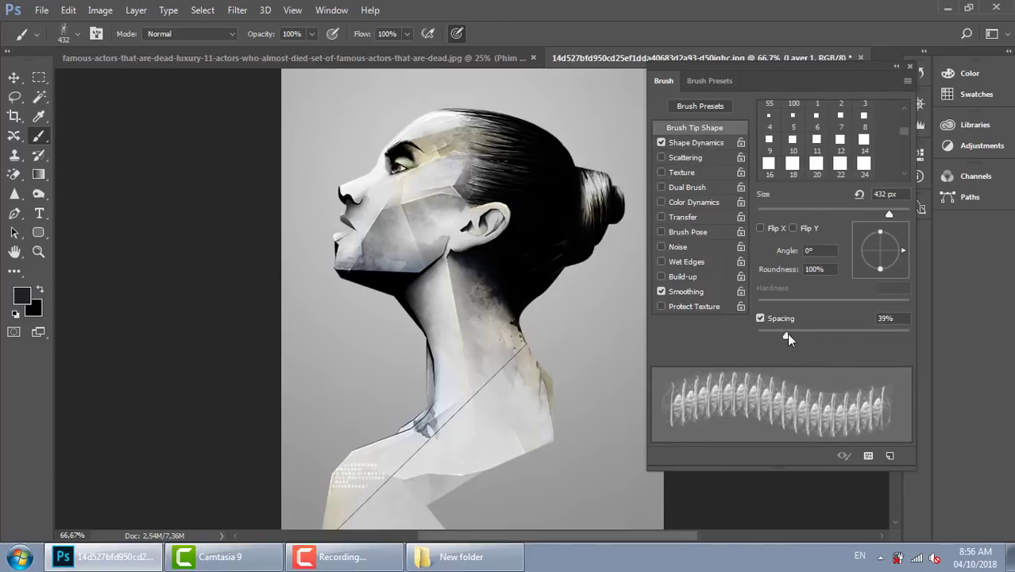
click(711, 144)
drag(758, 122, 950, 127)
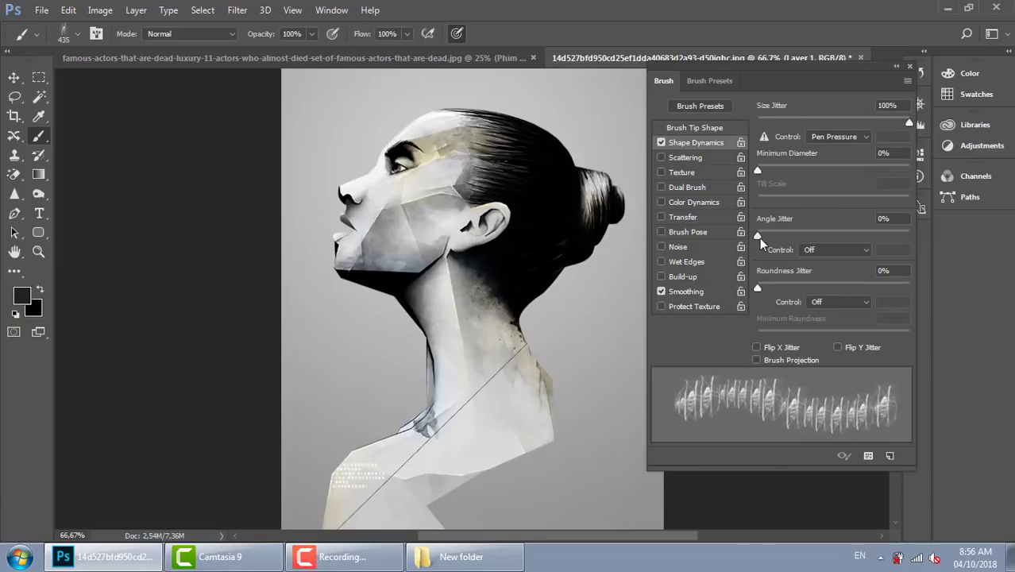
drag(758, 238, 981, 256)
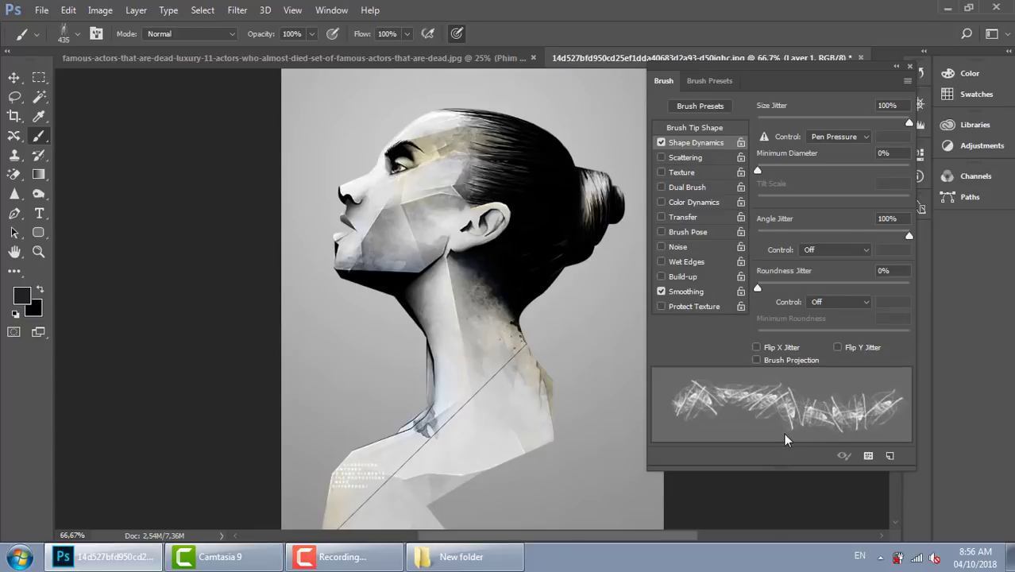
Zoom to 100% and add a white layer mask to Layer 1.
click(910, 66)
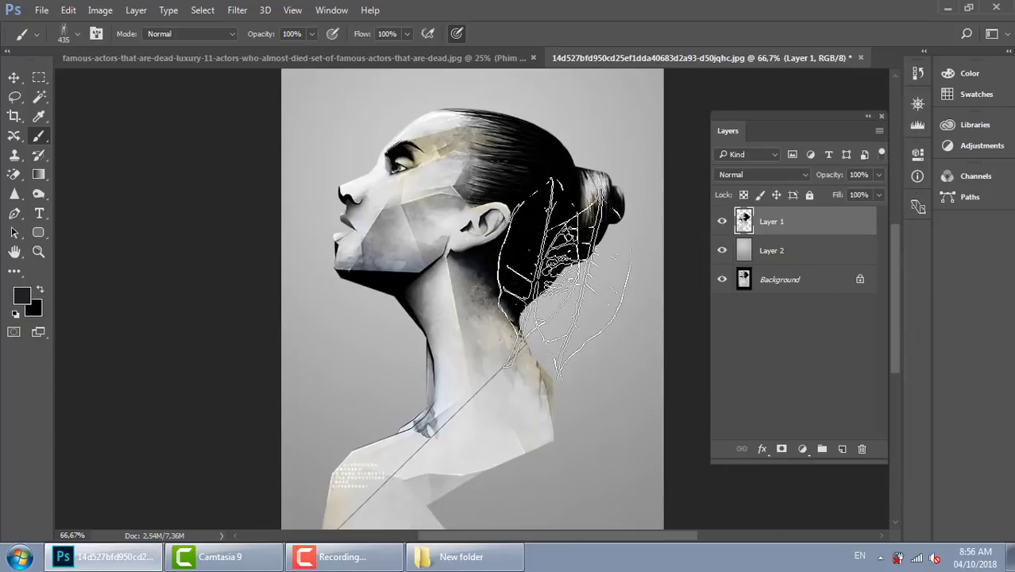
key(ctrl+plus)
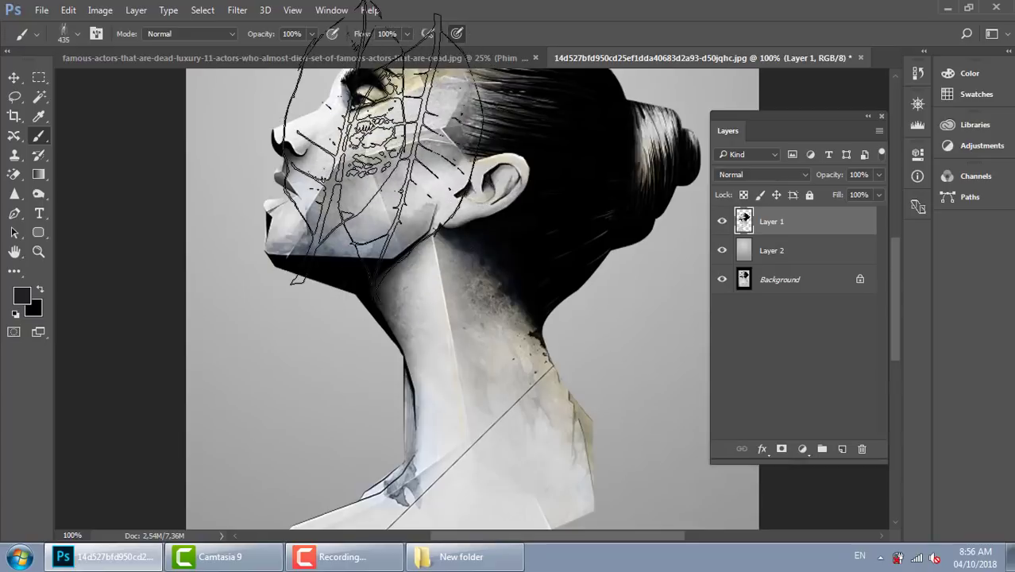
alt+click(781, 449)
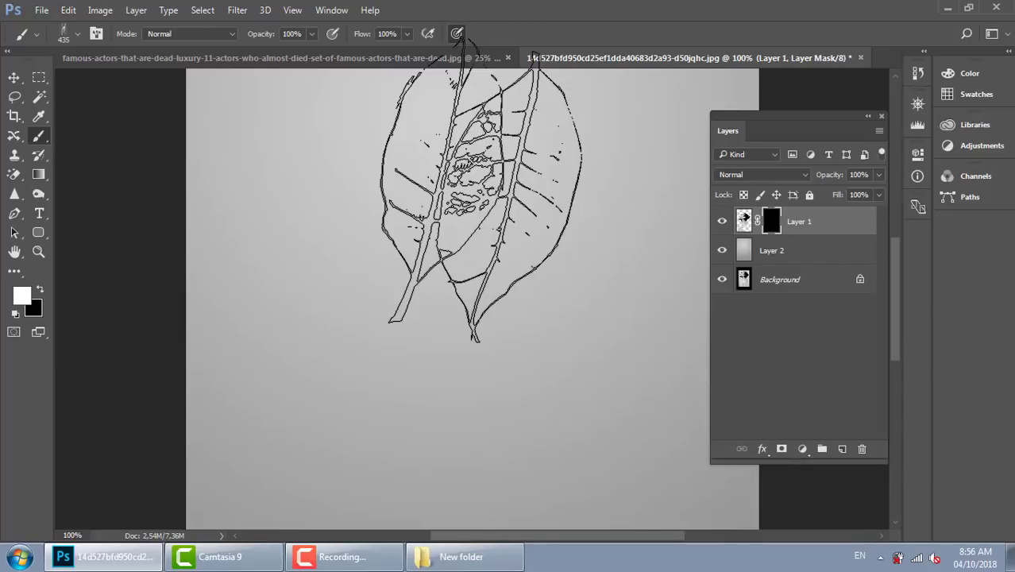
key(ctrl+z)
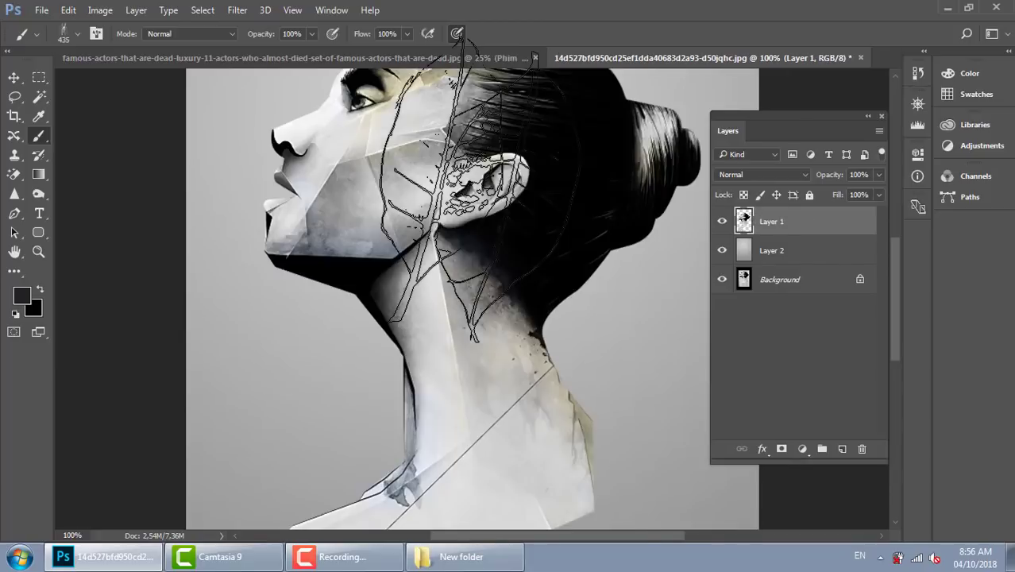
click(781, 449)
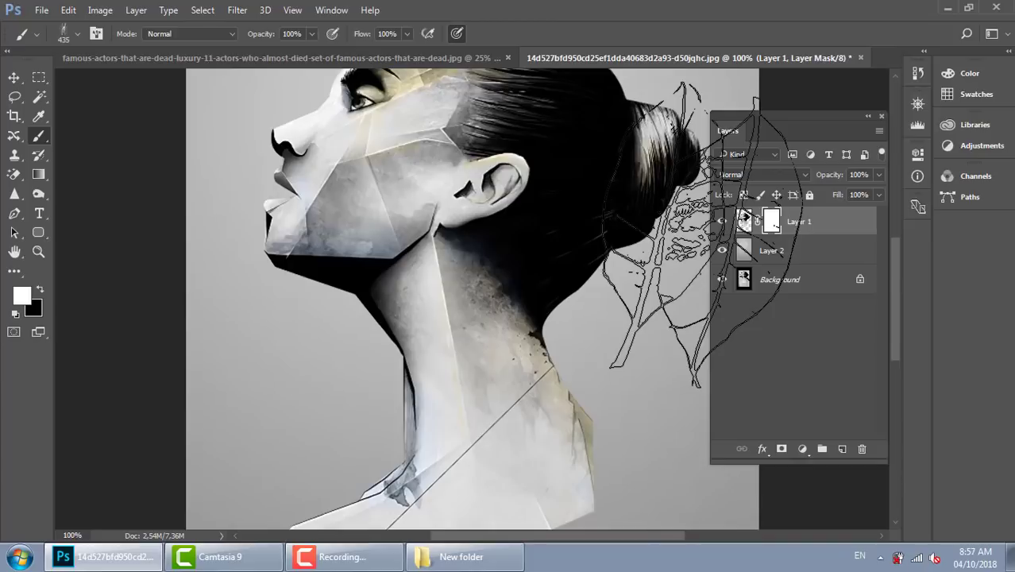
drag(412, 202, 418, 310)
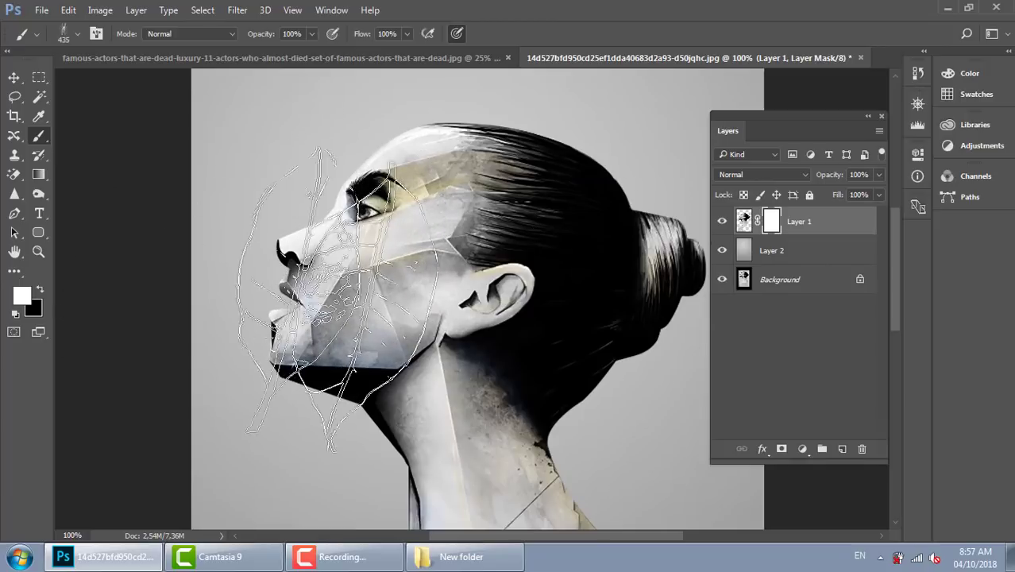
Set the foreground to black and paint leaf strokes over the eye and face on the mask.
click(23, 296)
drag(404, 229, 289, 333)
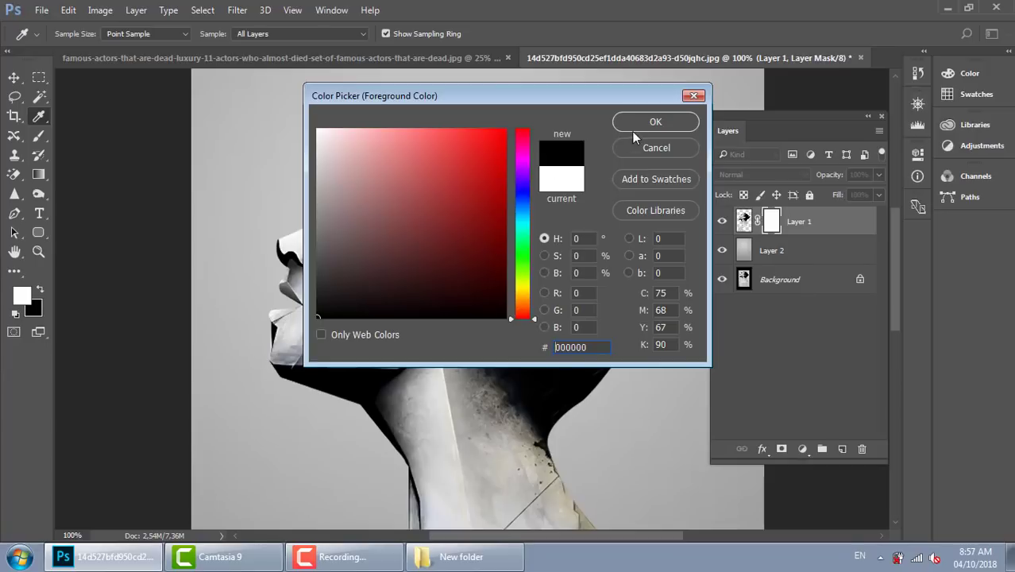
click(655, 122)
key(b)
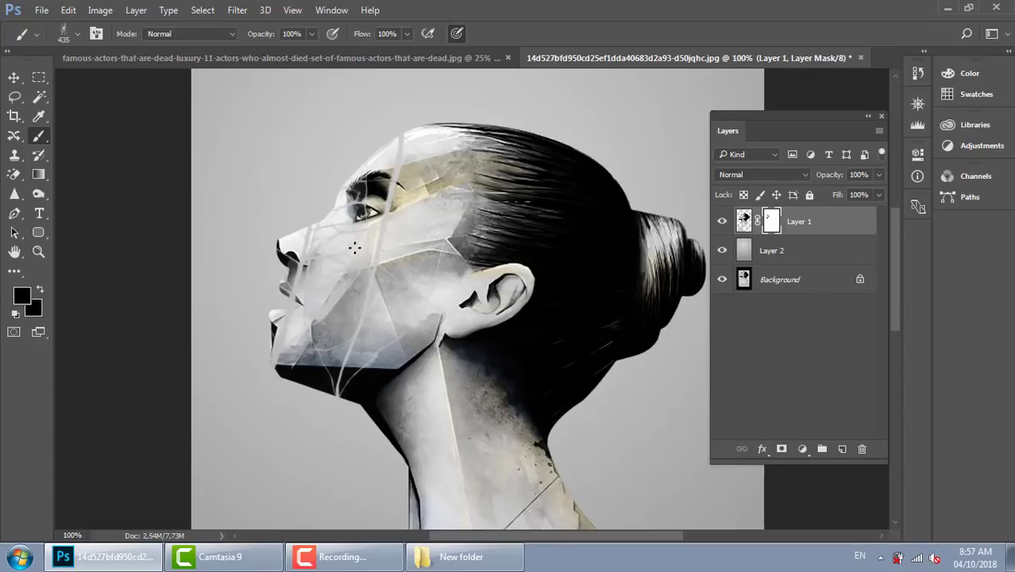
drag(354, 242, 347, 187)
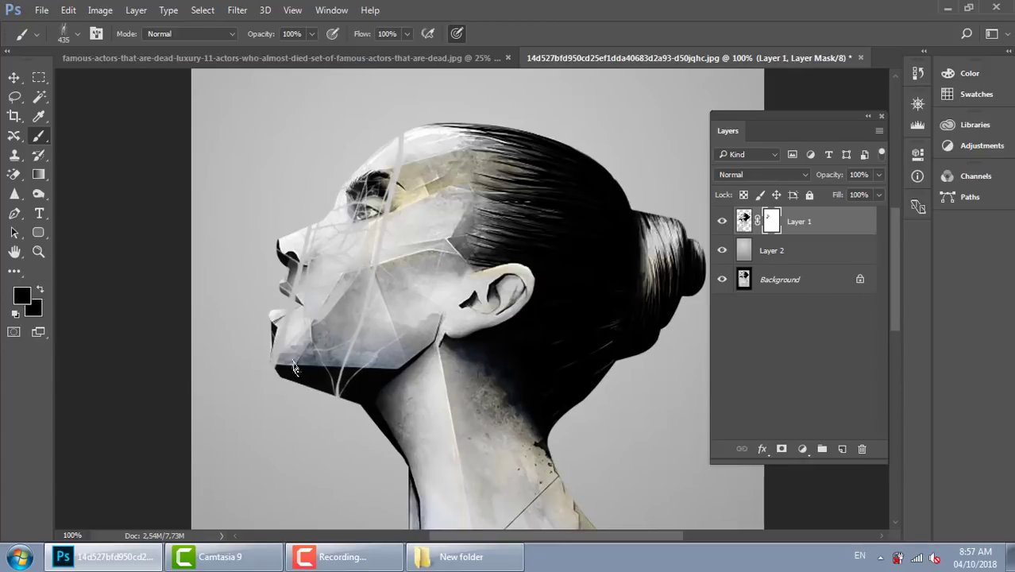
drag(279, 341, 349, 230)
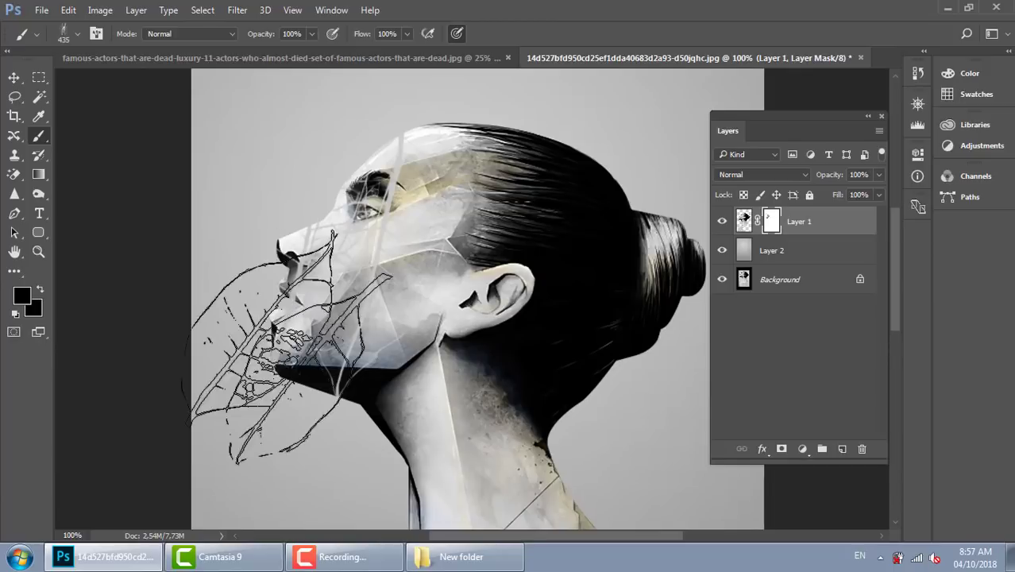
mouse_move(309, 284)
mouse_down()
mouse_move(363, 216)
mouse_move(262, 480)
mouse_up()
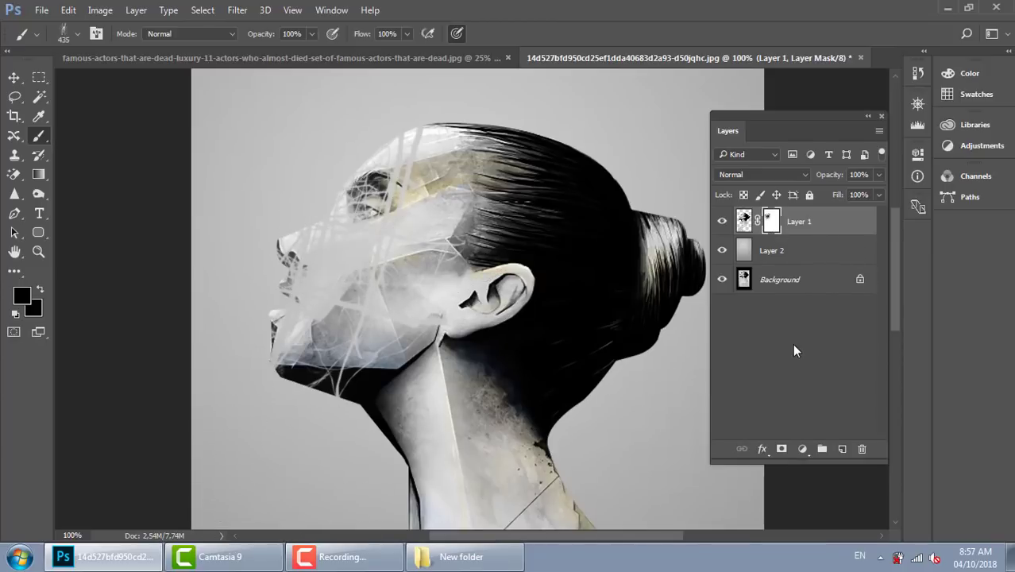
Invert Layer 1's mask to black and set the foreground colour to white.
key(ctrl+i)
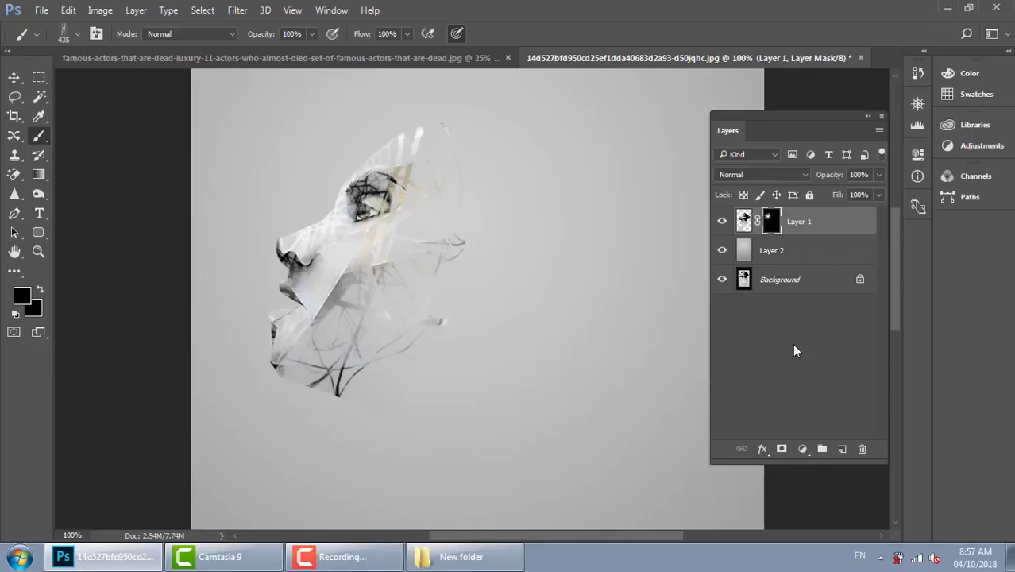
click(21, 295)
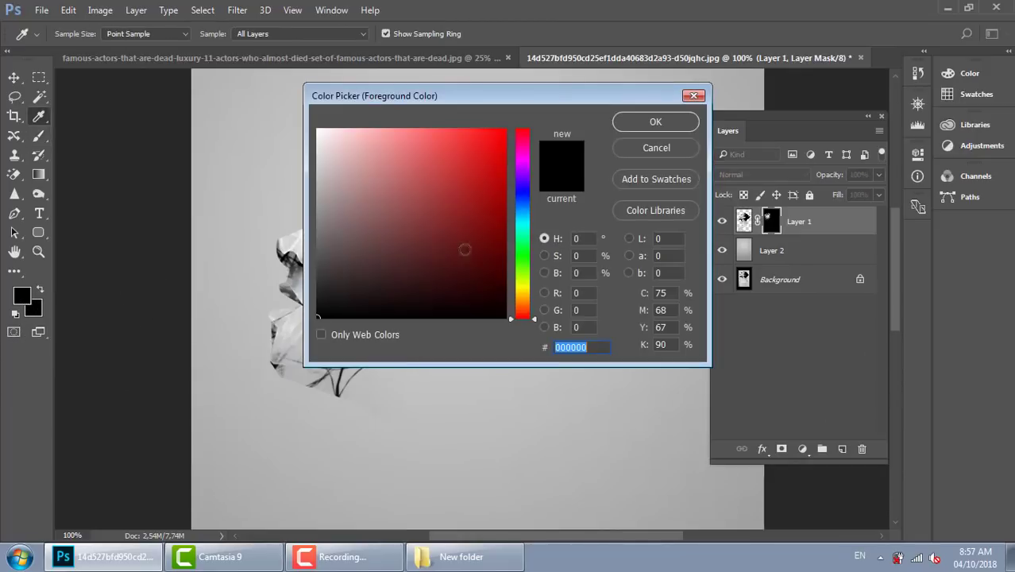
drag(384, 185, 293, 114)
click(643, 123)
key(b)
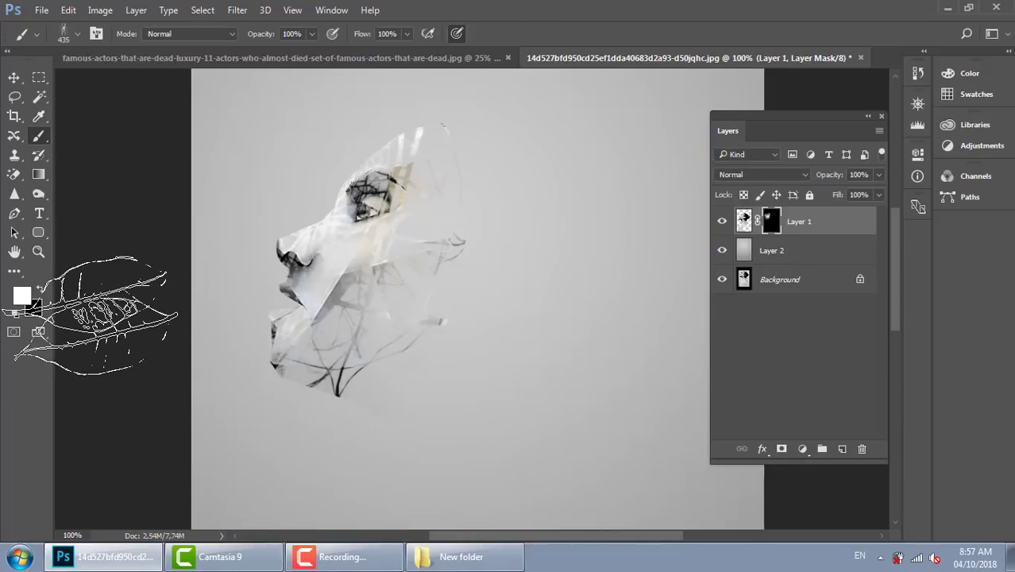
Paint leaf texture into the mask across the face, chin and neck, then zoom out to 50%.
click(508, 163)
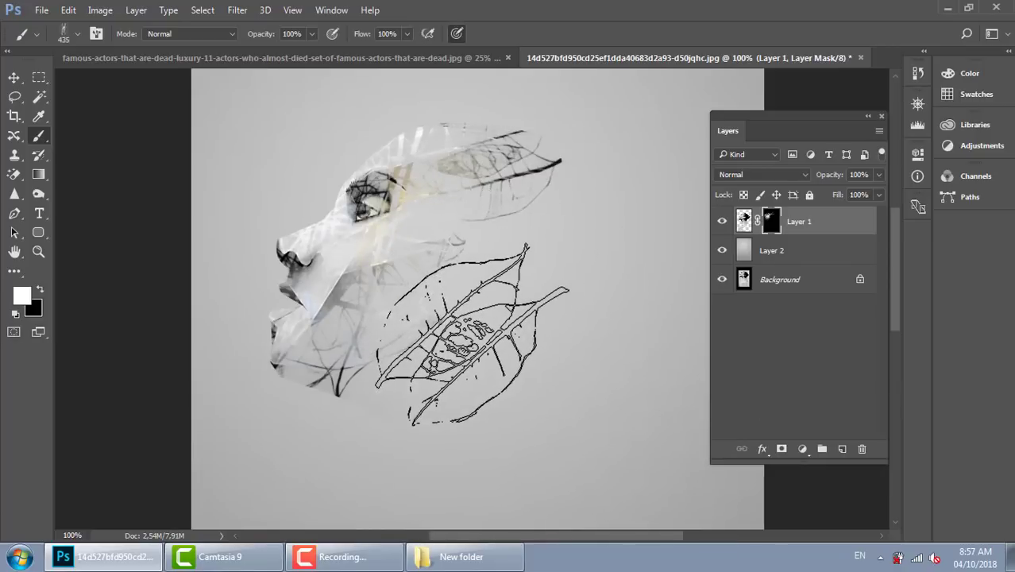
mouse_move(451, 349)
mouse_down()
mouse_move(536, 310)
mouse_move(356, 474)
mouse_up()
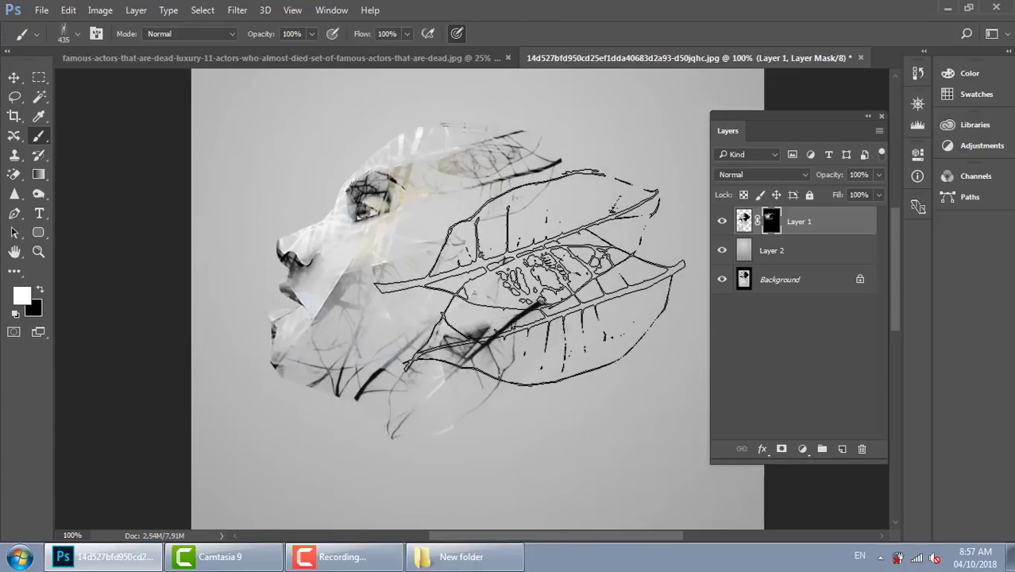
drag(480, 422, 467, 288)
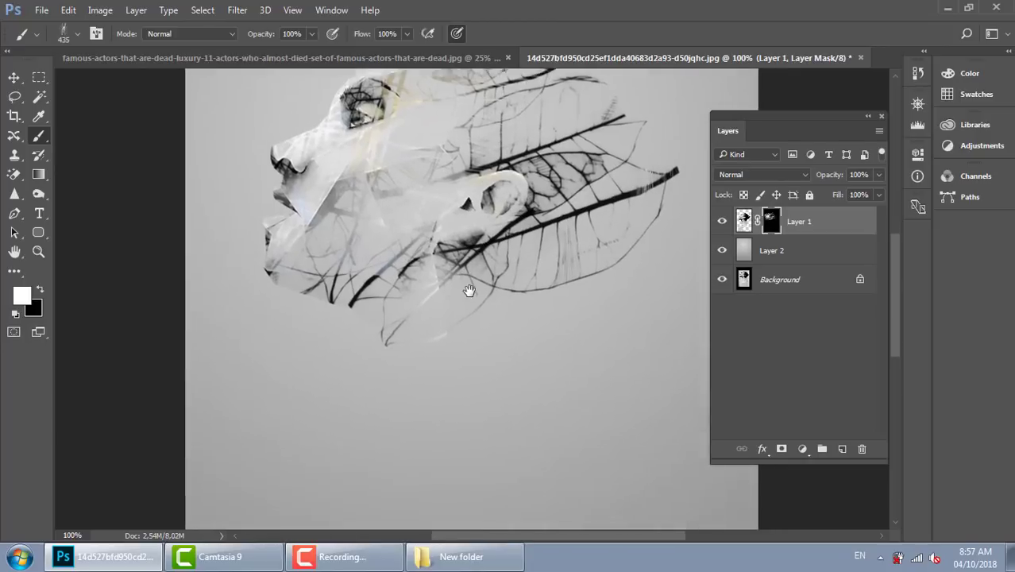
drag(373, 325, 381, 439)
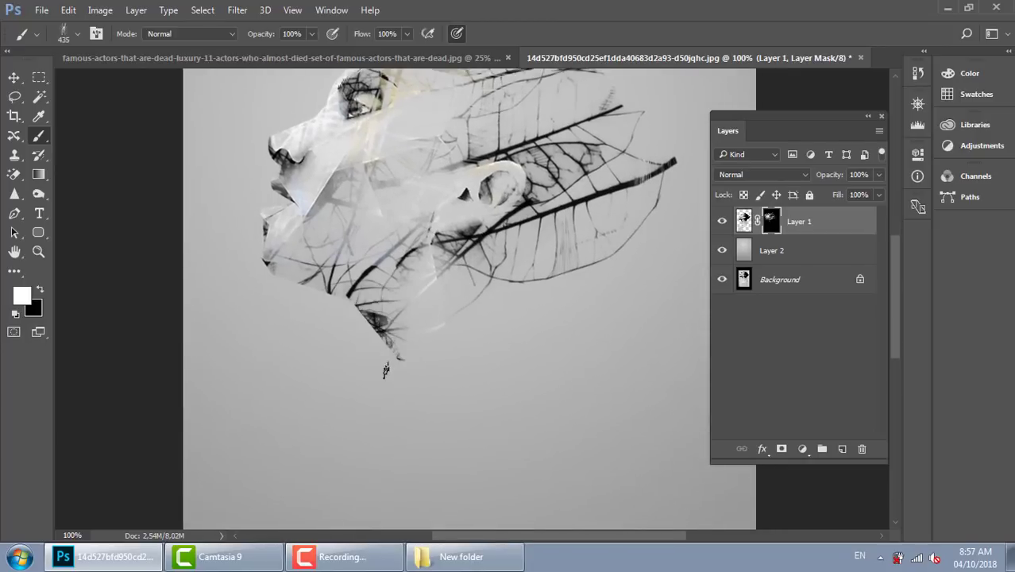
drag(563, 202, 485, 230)
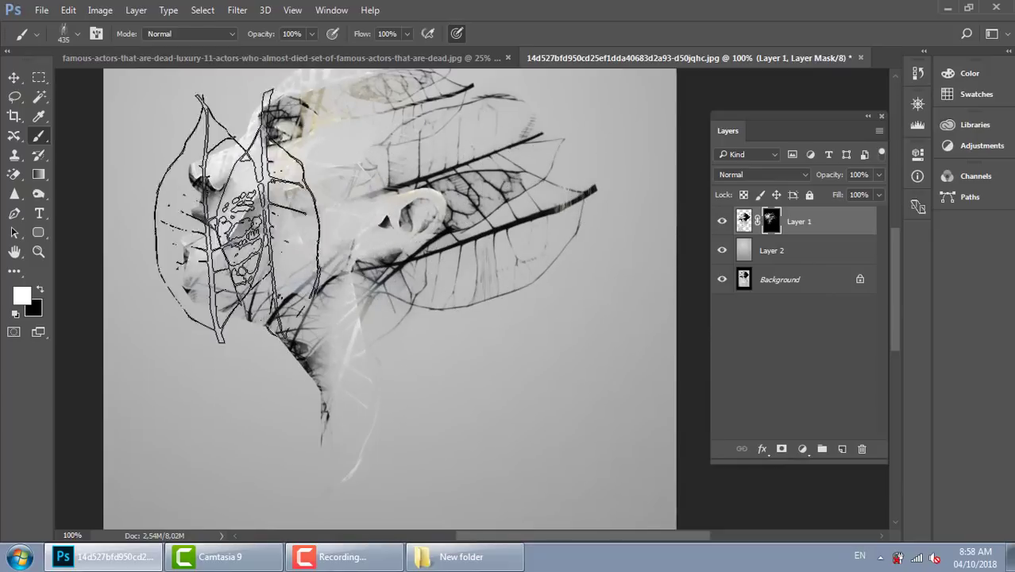
drag(391, 353, 385, 306)
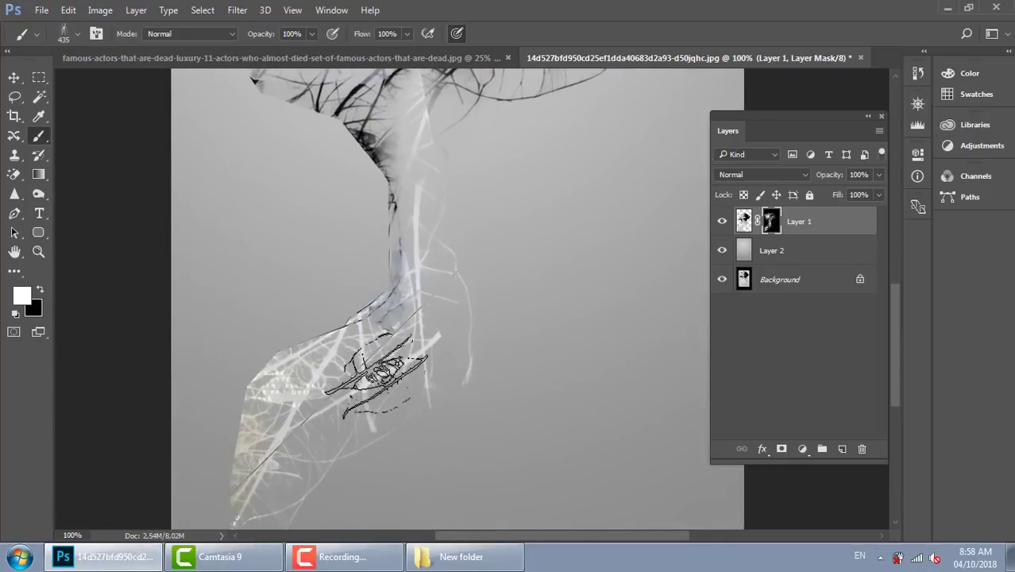
key(ctrl+minus)
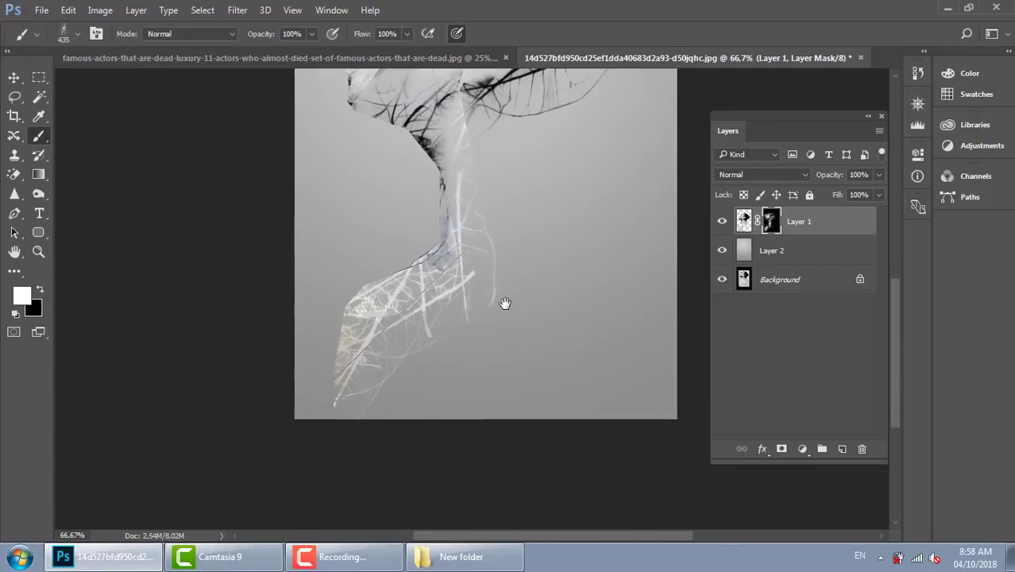
drag(535, 362, 550, 305)
key(ctrl+minus)
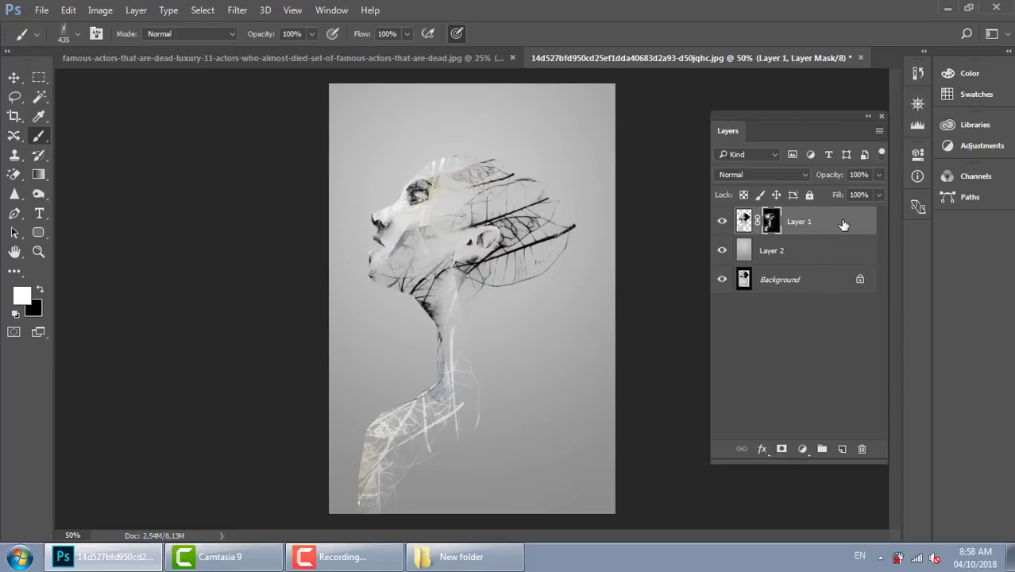
Duplicate Layer 1 and blend the copy in Multiply mode after trying Soft Light.
key(ctrl+j)
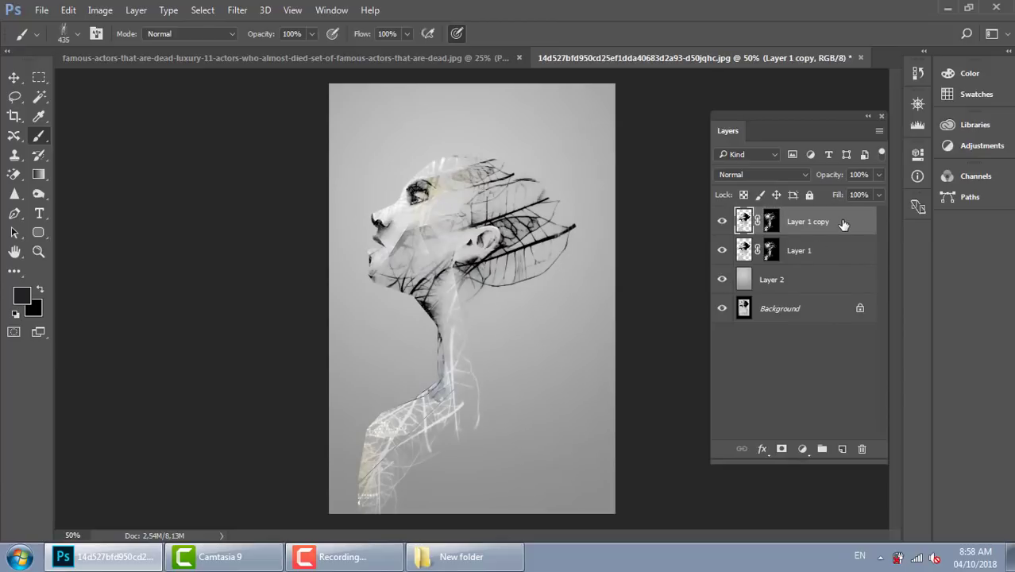
click(783, 174)
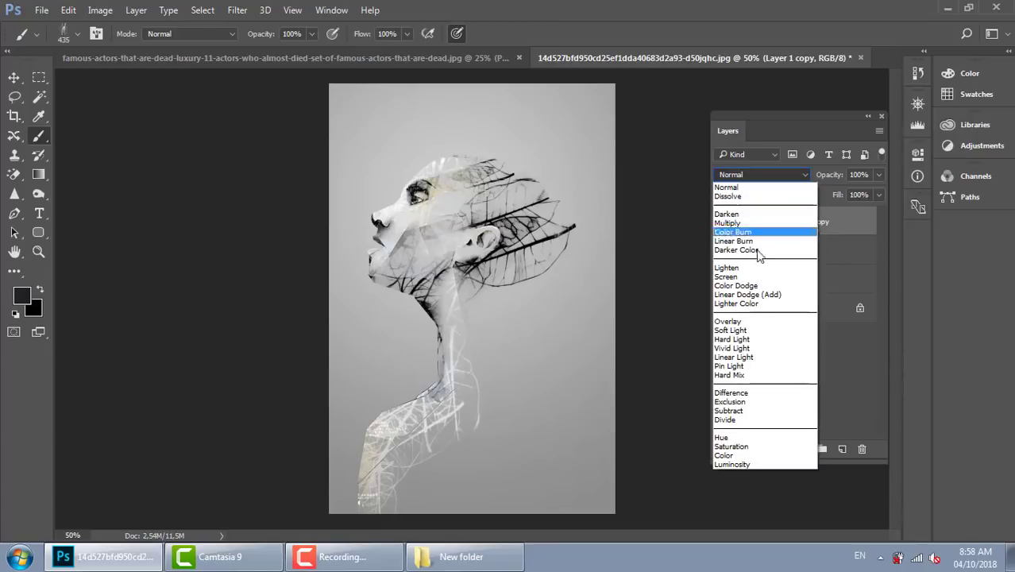
click(759, 322)
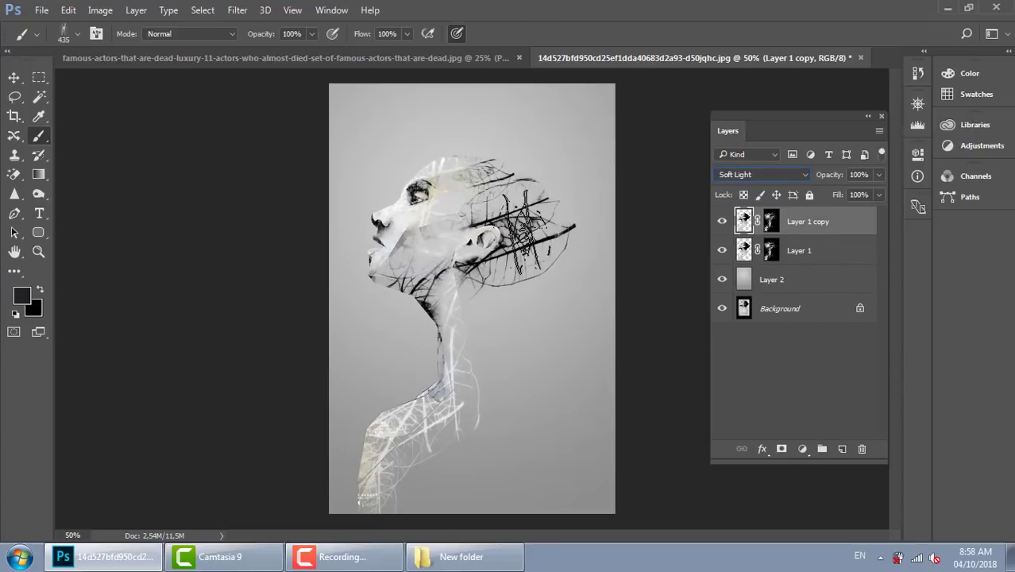
click(761, 174)
scroll(739, 214, up, 2)
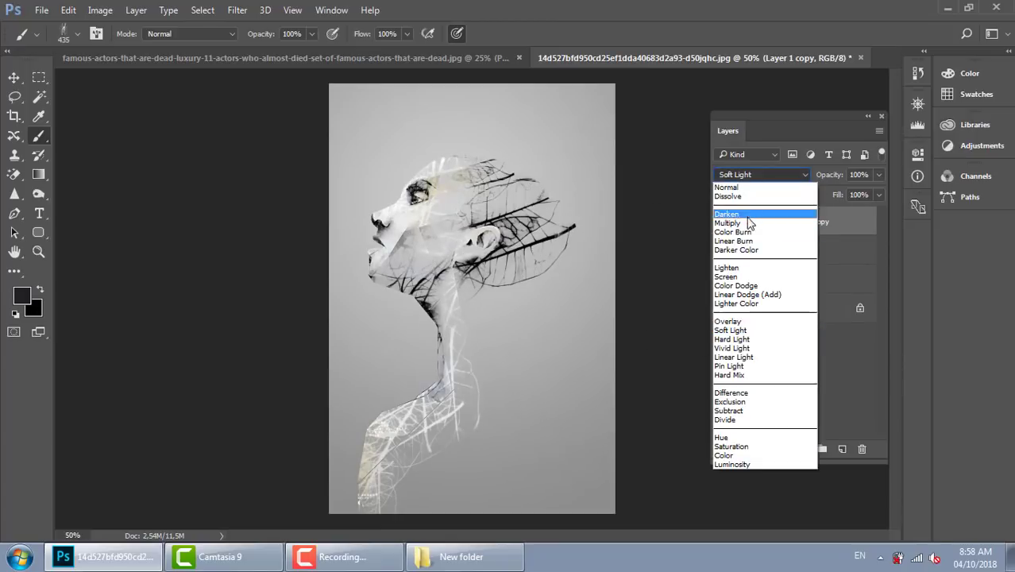
click(739, 218)
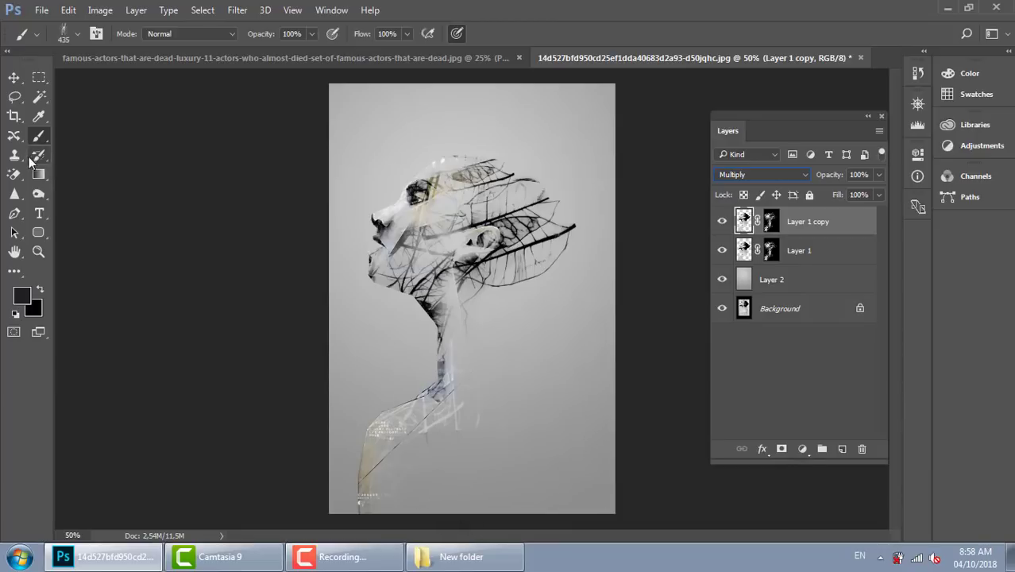
click(39, 212)
Type 'DSHF' on a new text layer below the neck.
click(481, 410)
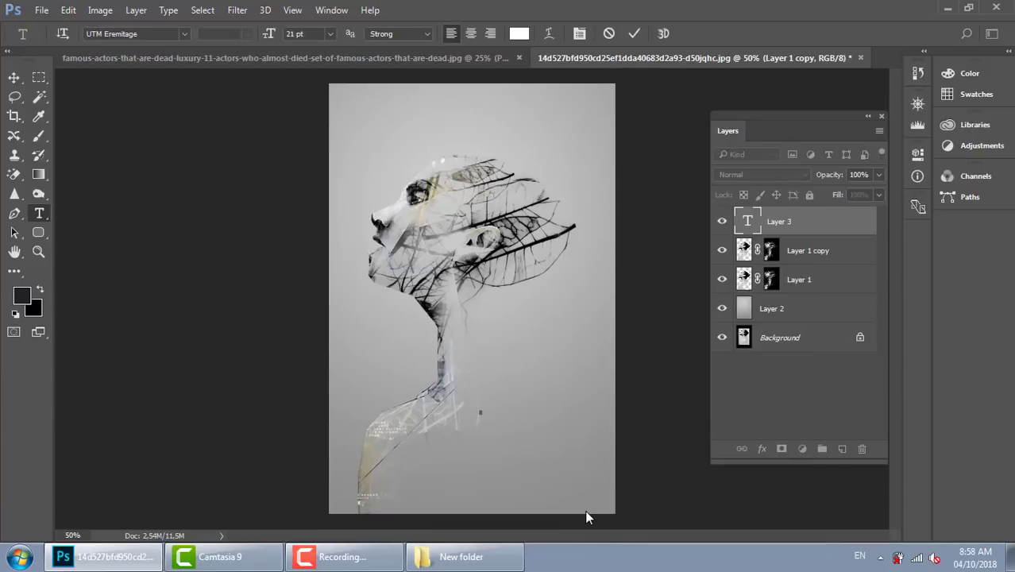
text(DSHF)
key(ctrl+Return)
key(s)
key(f)
key(f)
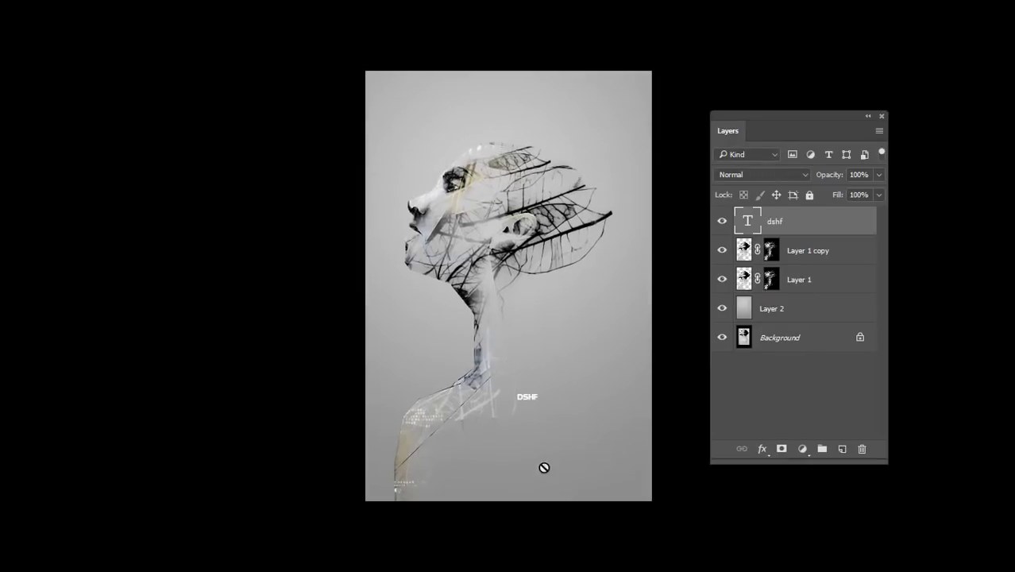
key(f)
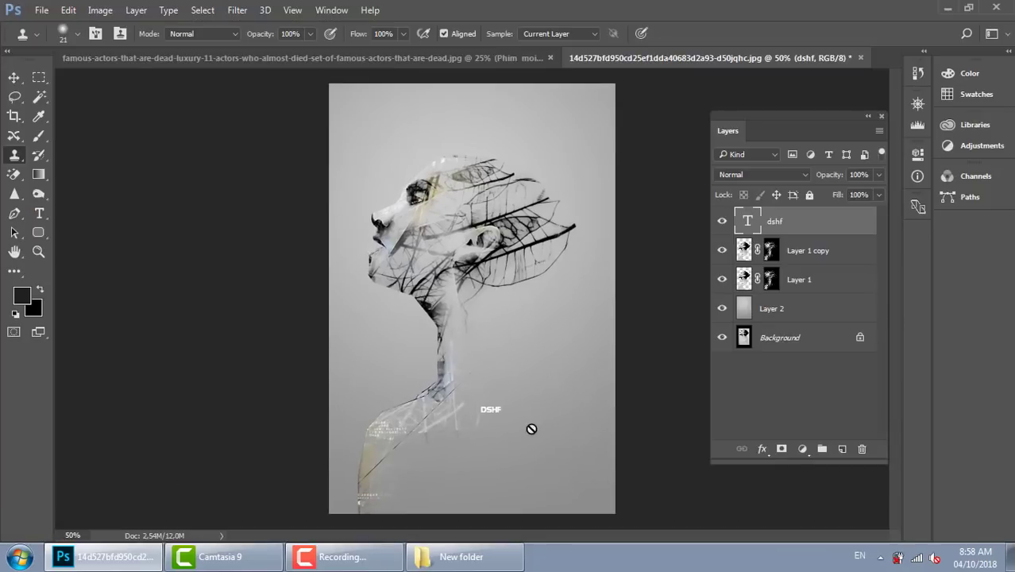
key(t)
click(495, 406)
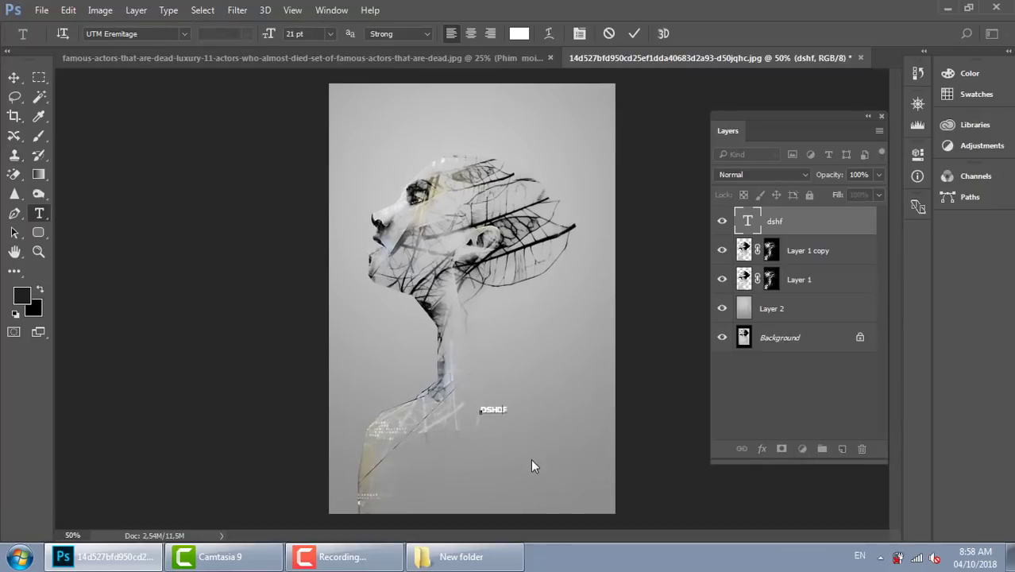
key(ctrl+Return)
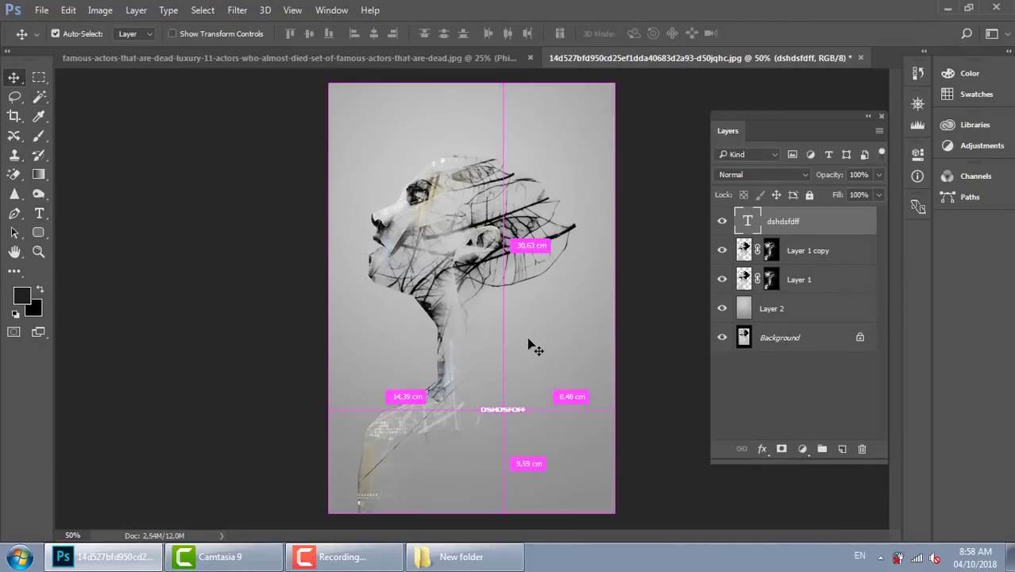
Scale the text up to about 341% and move it lower over the shoulder.
key(ctrl+t)
drag(528, 402, 576, 351)
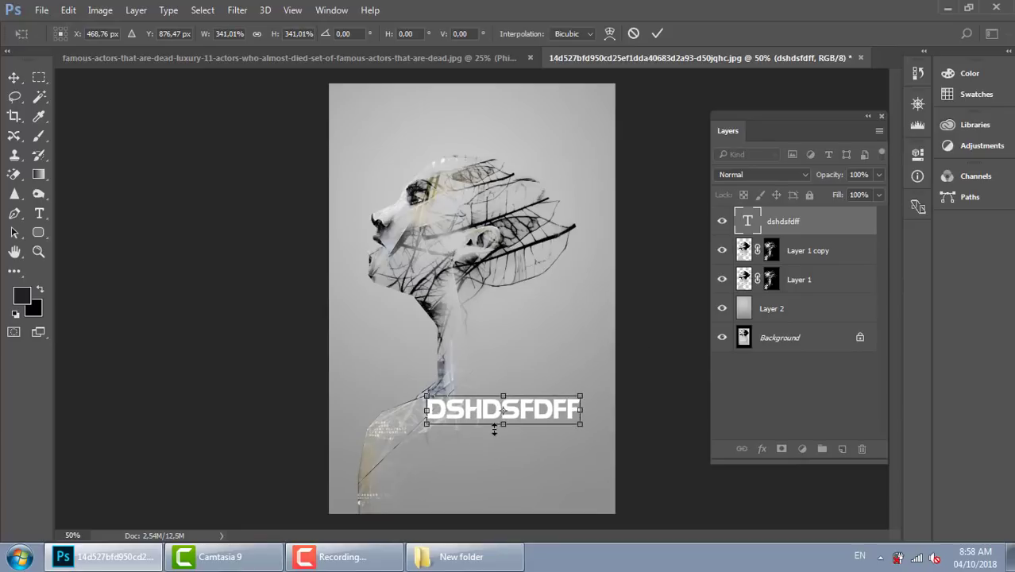
mouse_move(494, 426)
mouse_down()
mouse_move(498, 447)
mouse_move(516, 448)
mouse_up()
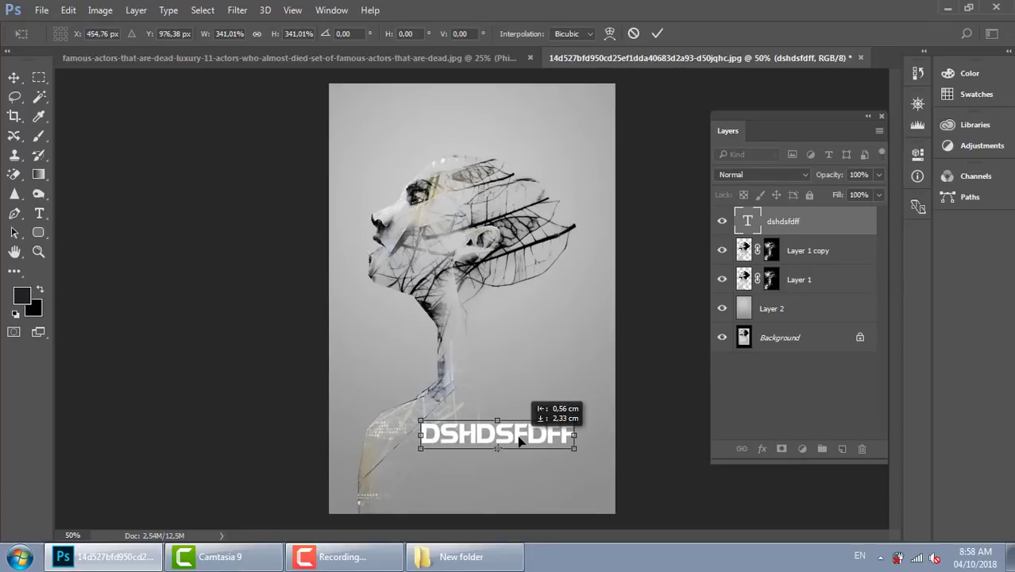
key(Return)
key(ctrl+plus)
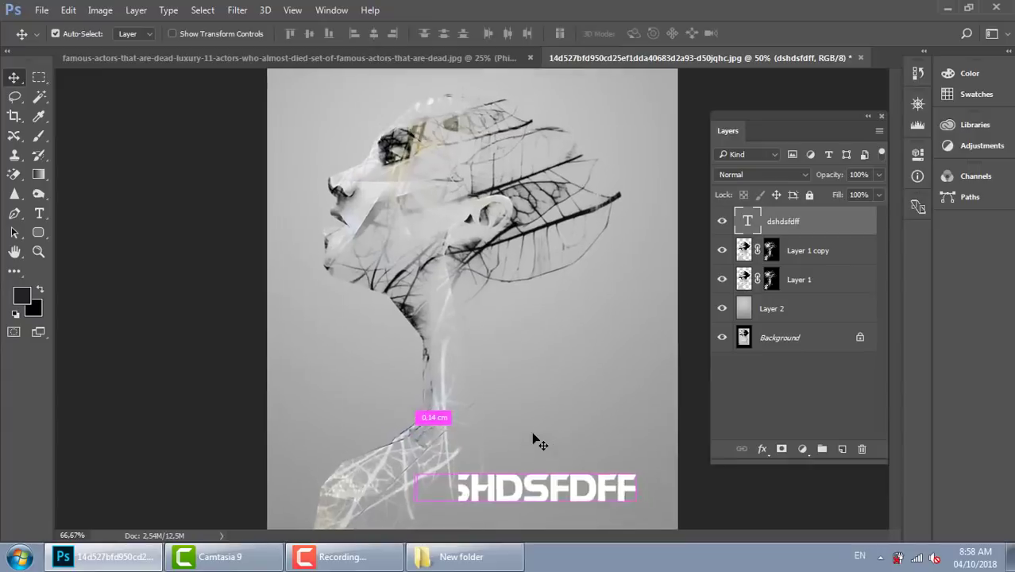
key(ctrl+plus)
drag(588, 477, 522, 264)
drag(514, 364, 497, 383)
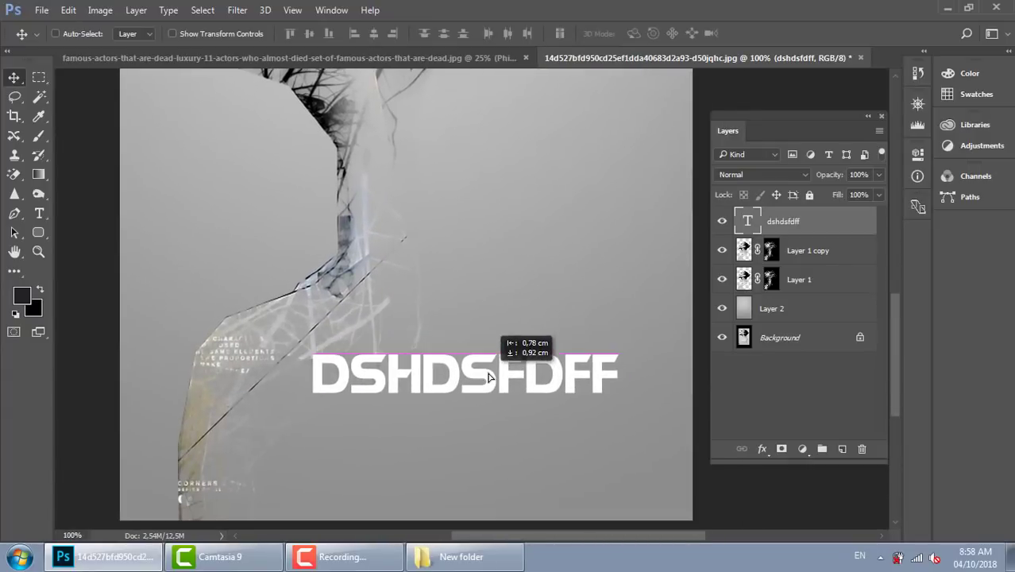
Set the text colour to #000000 and delete the extra letters, leaving DSHDSF.
key(t)
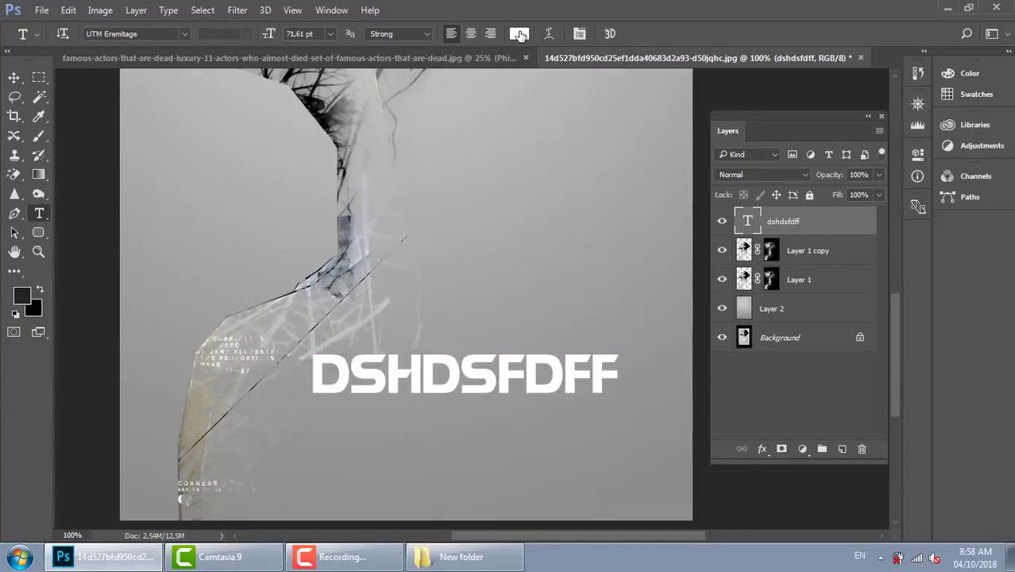
click(519, 35)
text(000000)
click(654, 120)
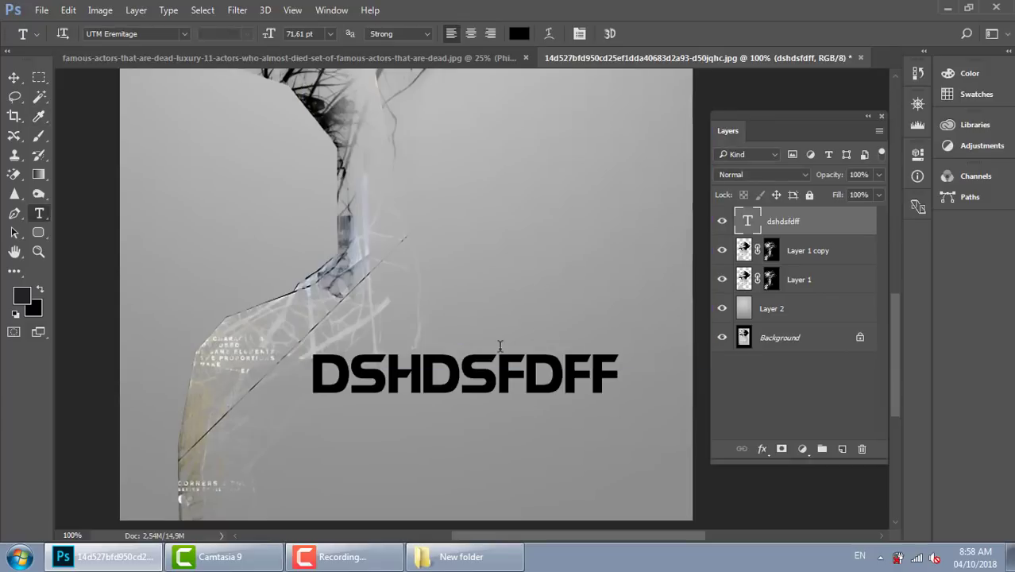
drag(511, 373, 621, 368)
key(BackSpace)
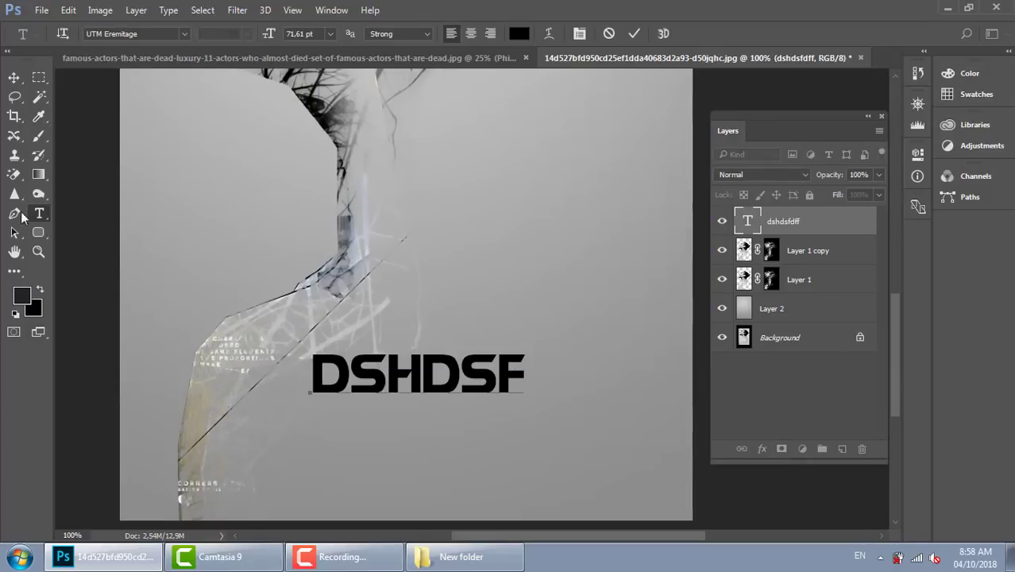
click(14, 77)
Skew the DSHDSF text into an italic slant and reposition it.
drag(409, 378, 465, 358)
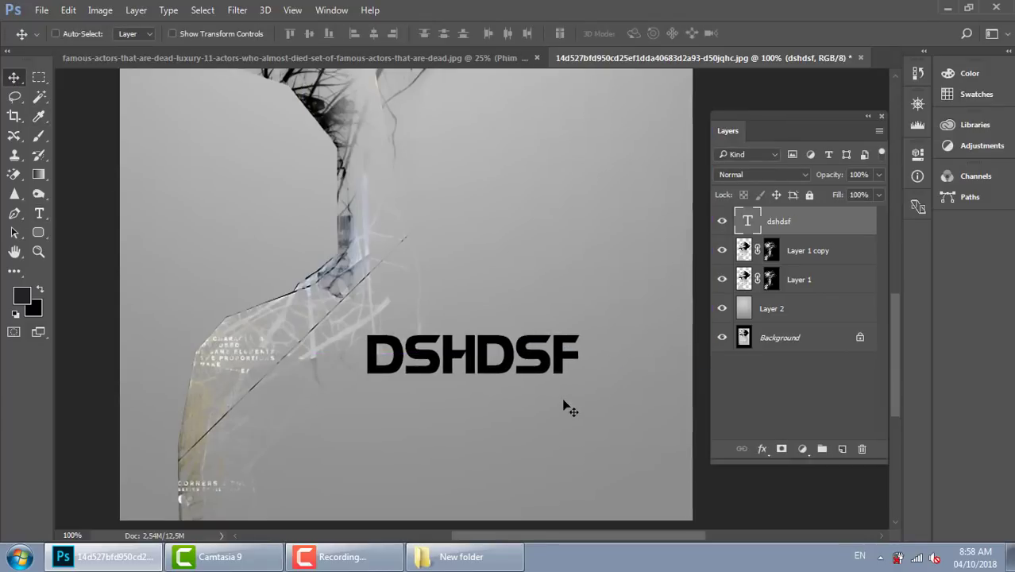
key(ctrl+t)
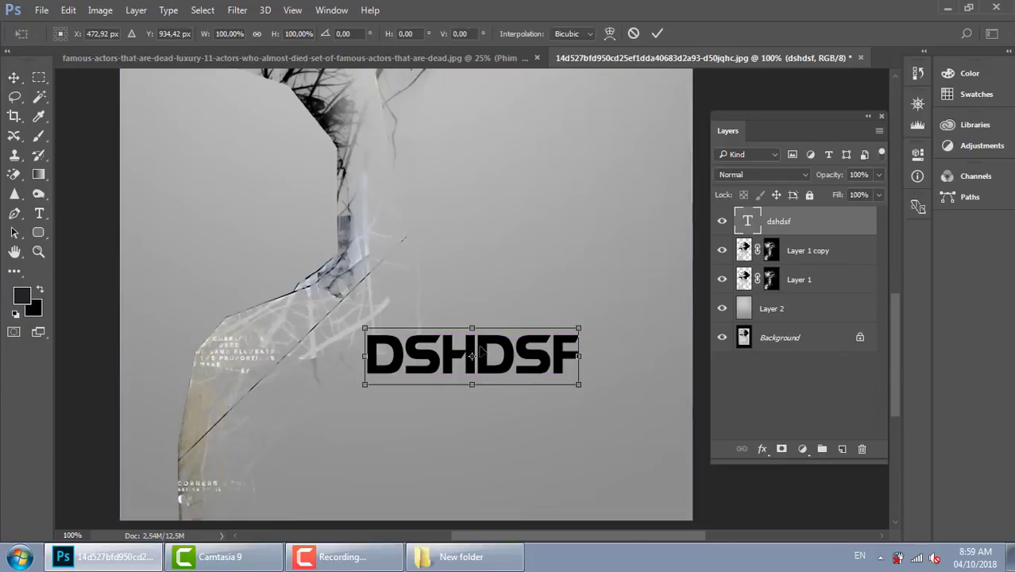
drag(477, 332, 486, 340)
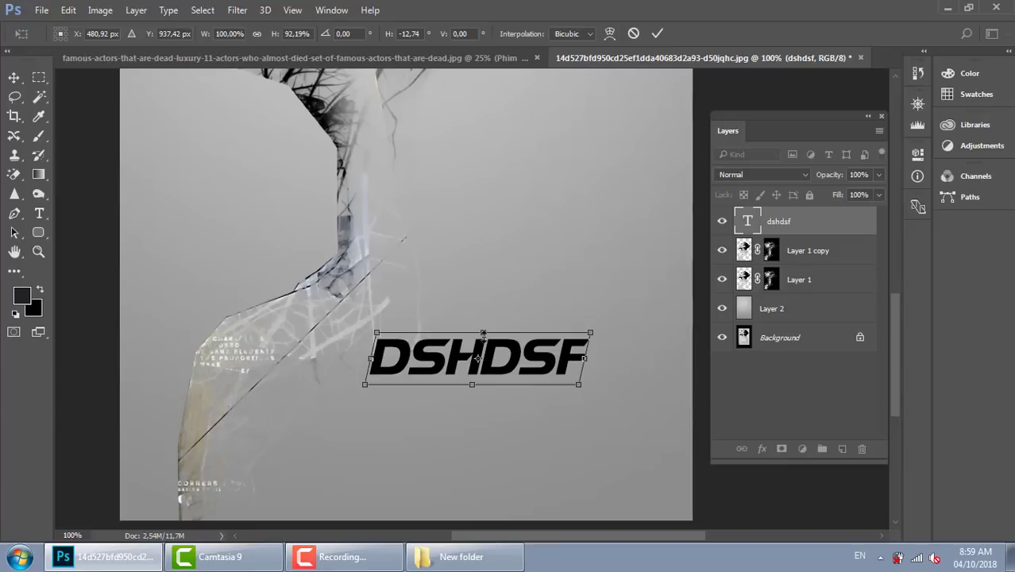
key(Escape)
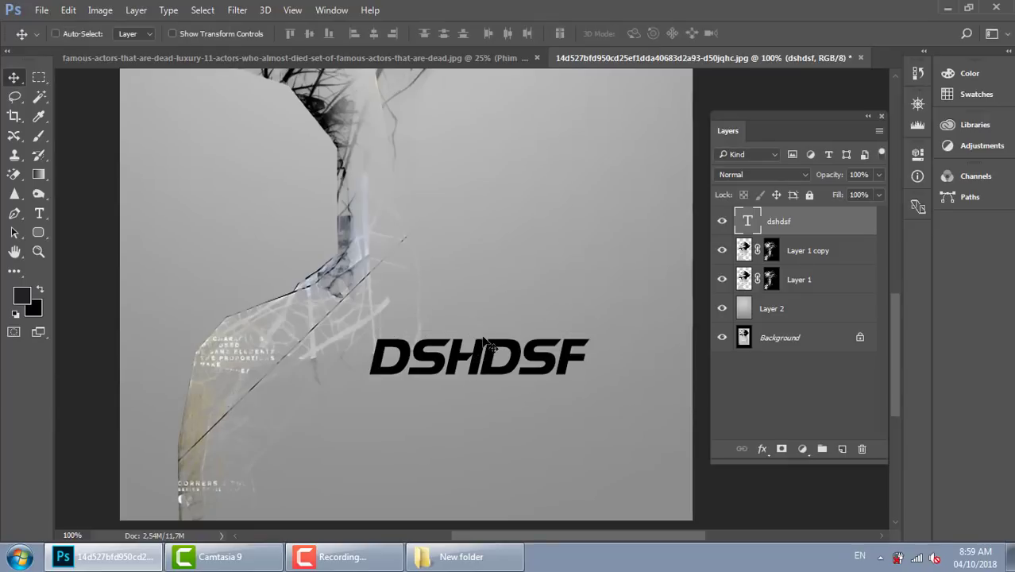
drag(467, 375, 440, 387)
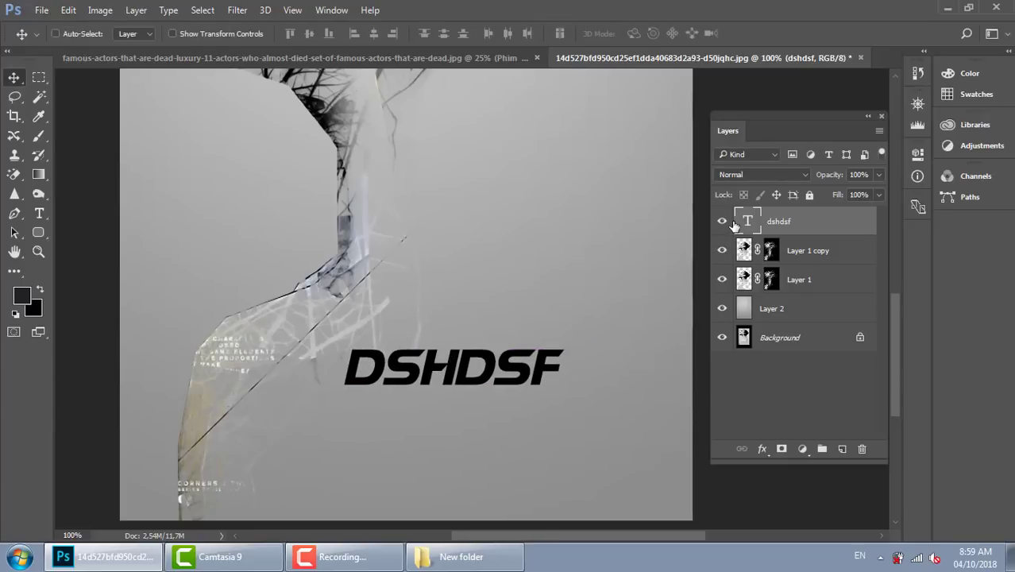
Mask the DSHDSF layer, fill the mask black, and paint white leaf strokes to reveal parts.
click(781, 449)
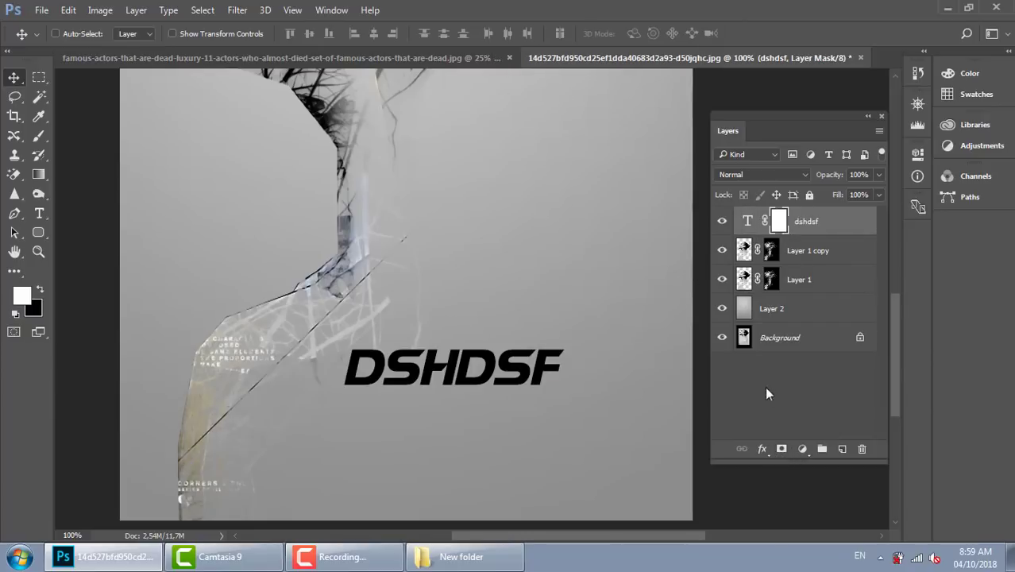
key(b)
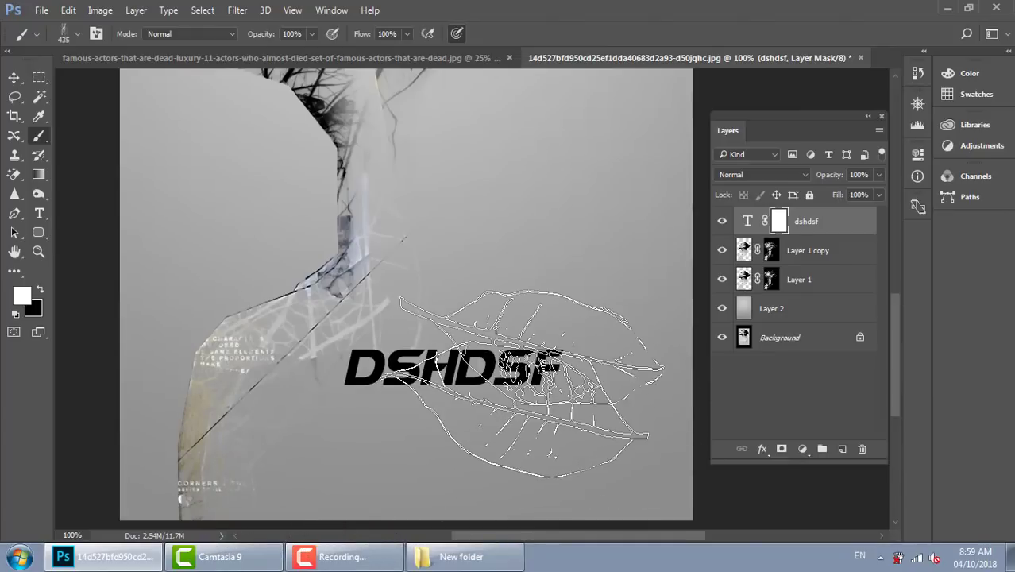
key(x)
click(454, 367)
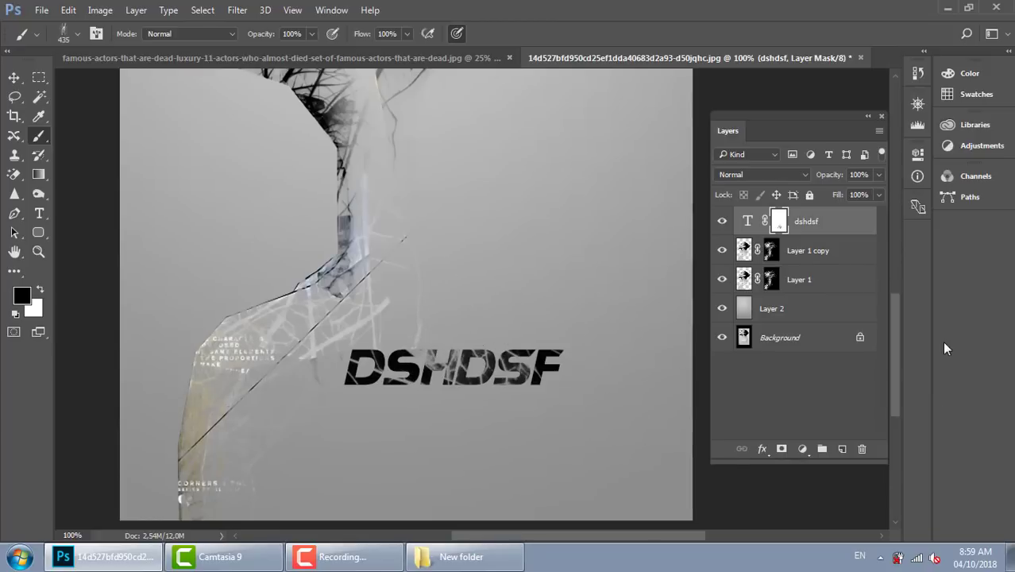
key(ctrl+i)
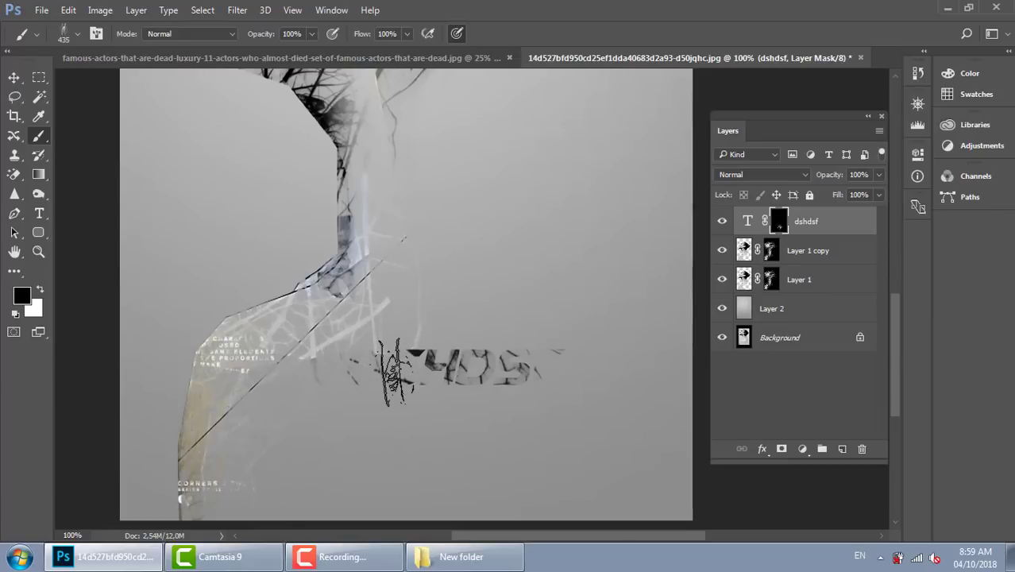
key(x)
mouse_move(353, 405)
mouse_down()
mouse_move(477, 385)
mouse_move(565, 318)
mouse_up()
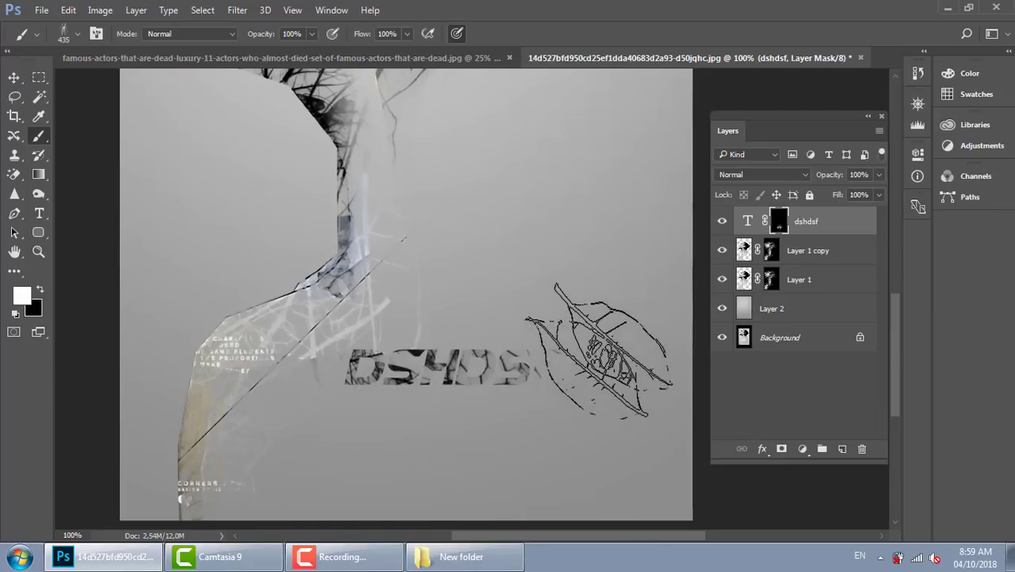
drag(556, 397, 445, 476)
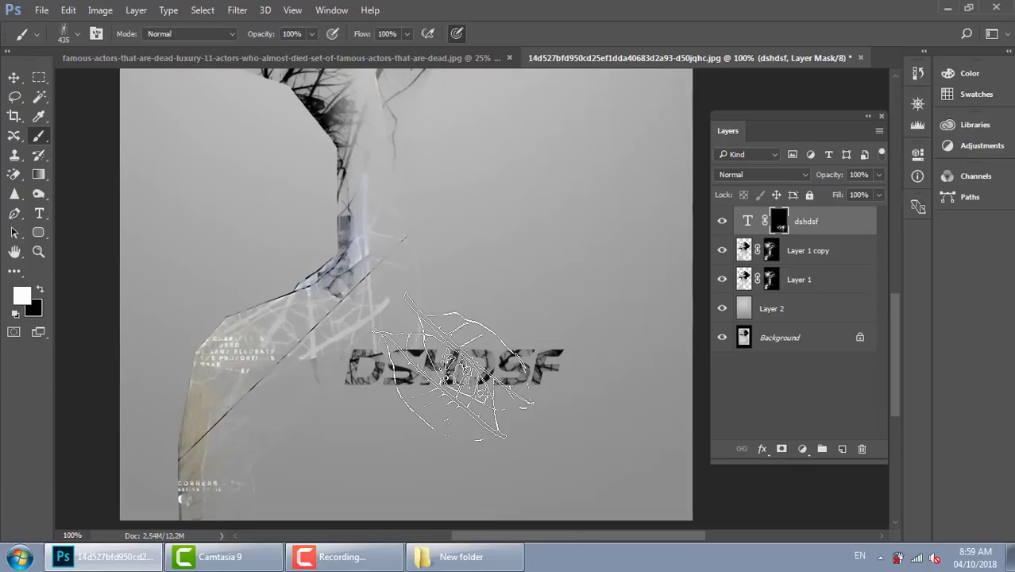
key(ctrl+minus)
key(ctrl+minus)
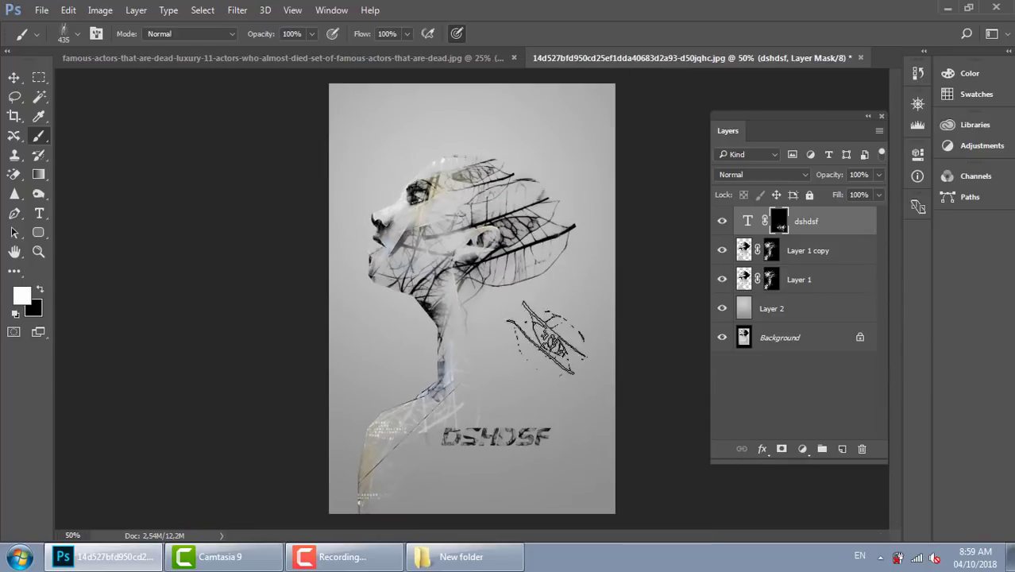
Merge Layer 1 and Layer 1 copy into a single figure layer.
click(852, 254)
shift+click(845, 281)
key(ctrl+e)
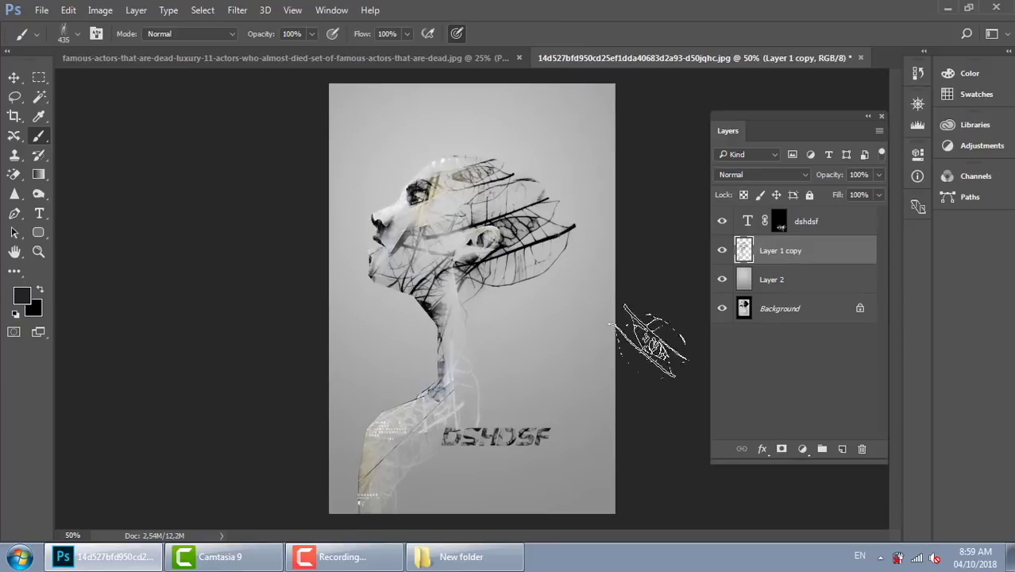
key(v)
drag(434, 250, 410, 242)
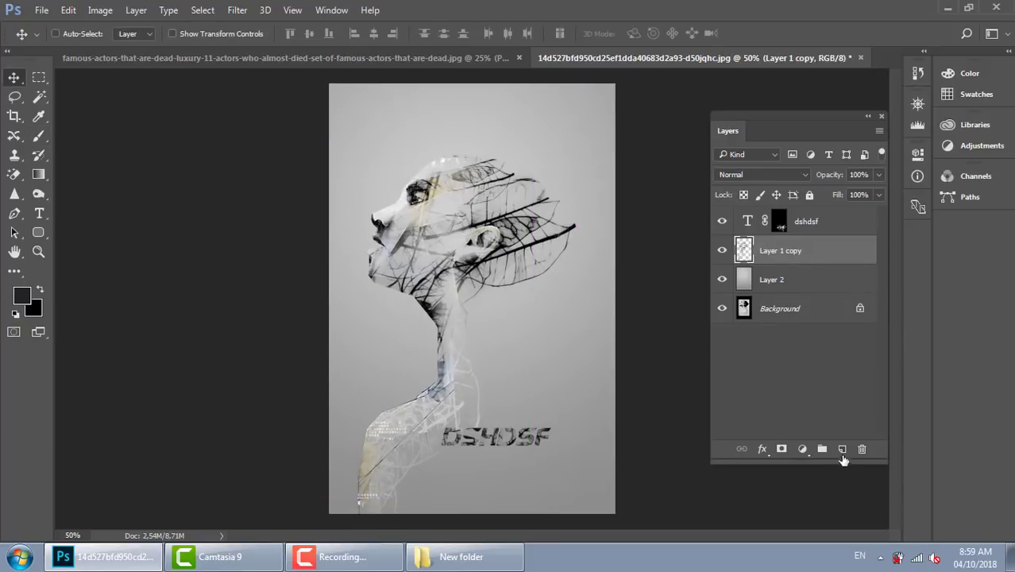
Add a new layer and fill it with a Spectrum rainbow gradient.
click(842, 448)
key(g)
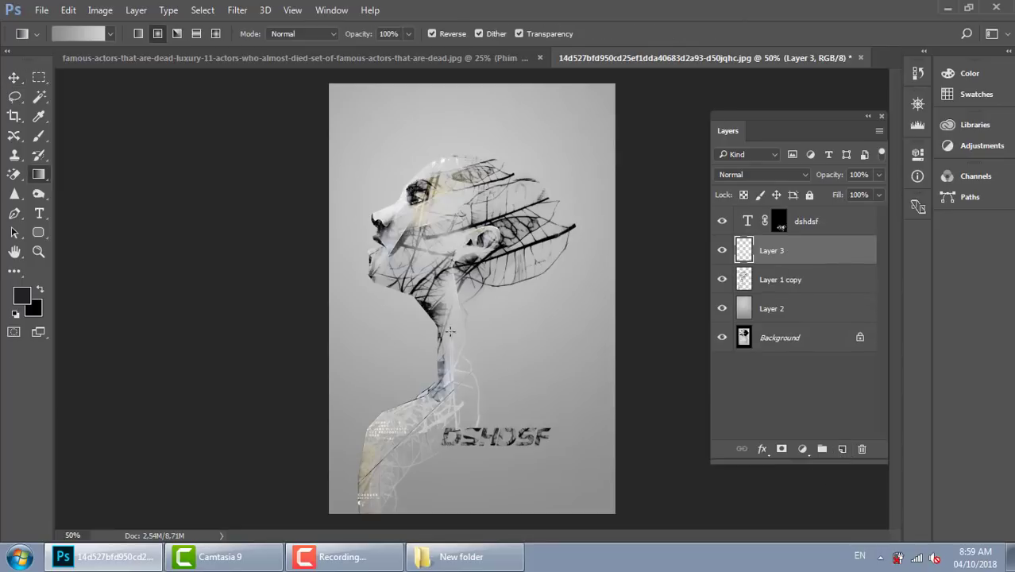
click(84, 34)
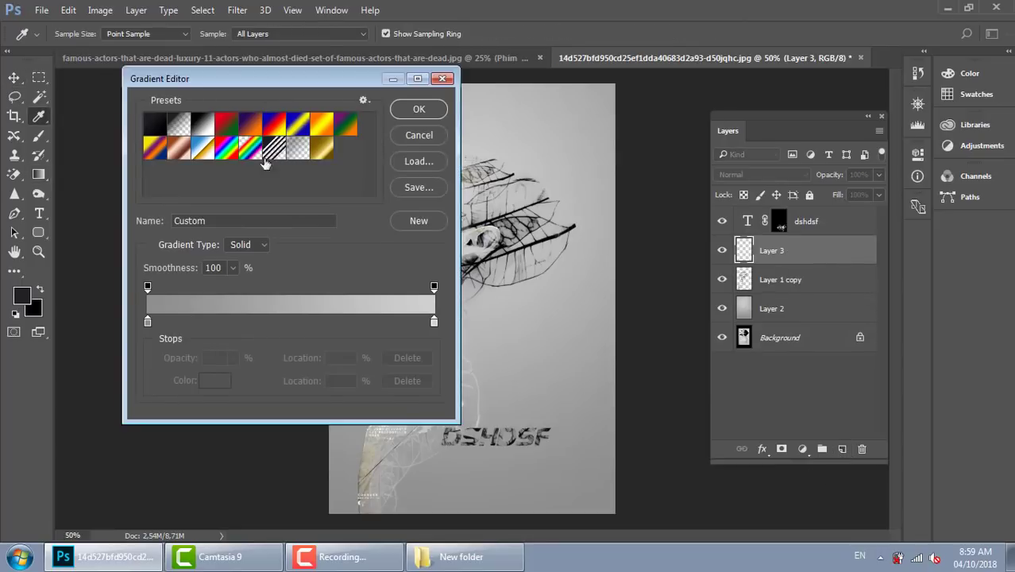
click(227, 149)
click(419, 109)
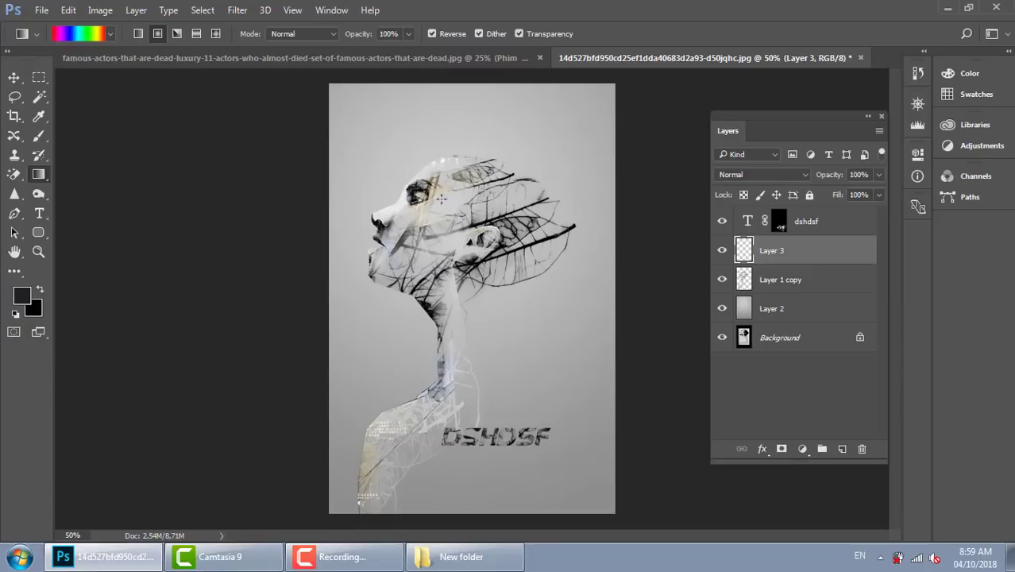
mouse_move(376, 145)
mouse_down()
mouse_move(543, 502)
mouse_move(553, 450)
mouse_up()
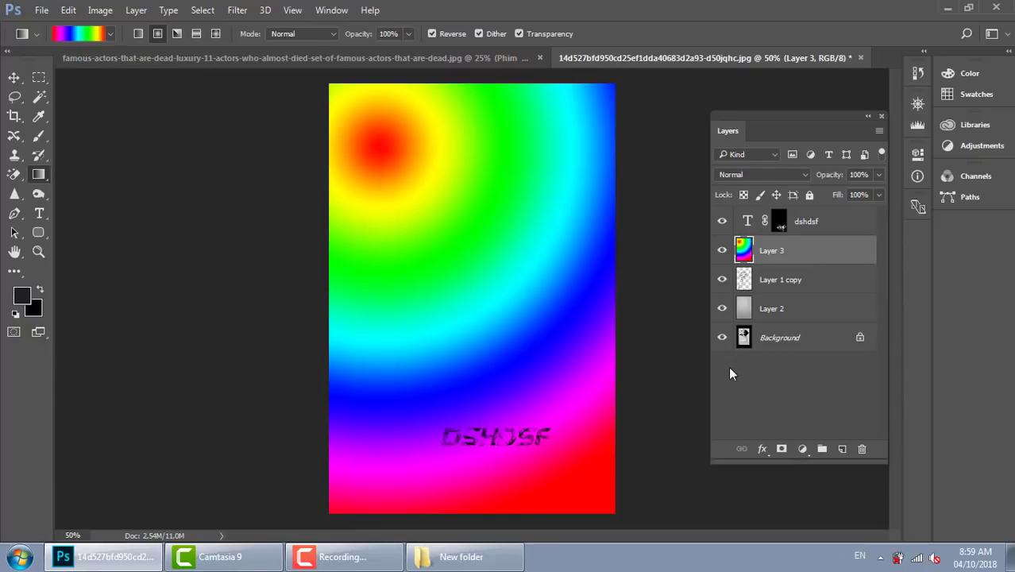
Clip the rainbow layer to the figure and set its blend mode to Multiply.
key(ctrl+alt+g)
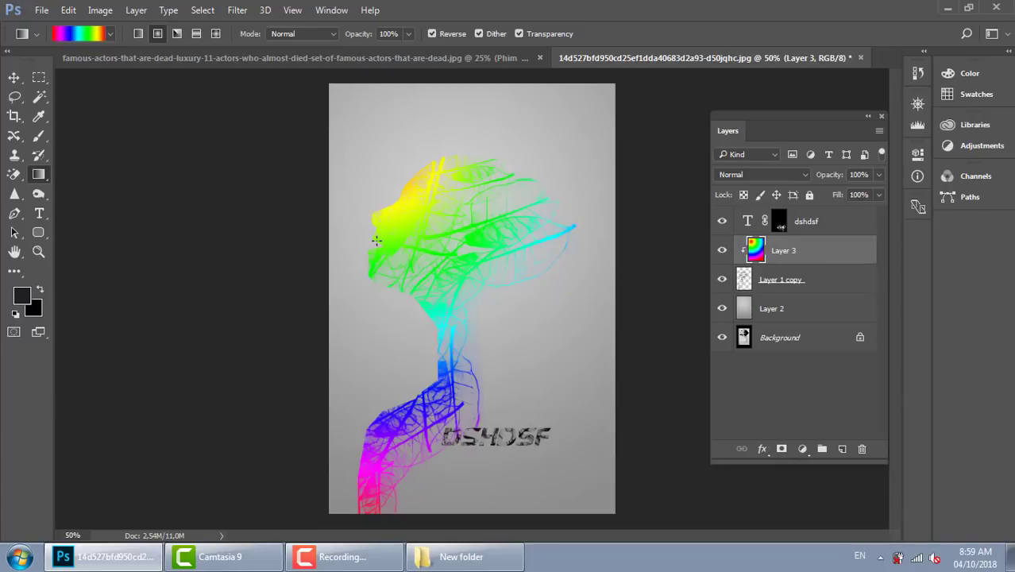
click(763, 174)
click(754, 216)
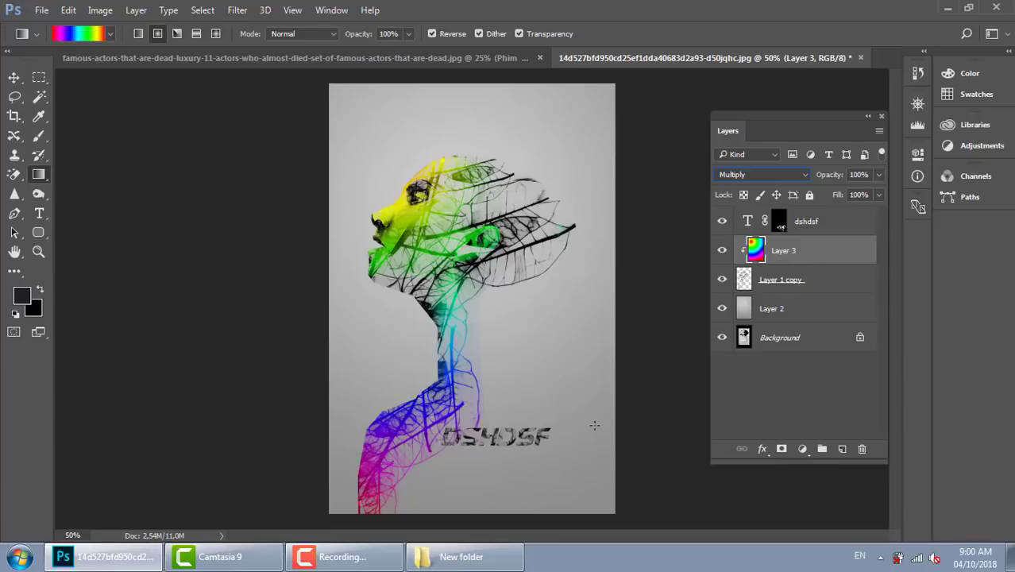
click(15, 77)
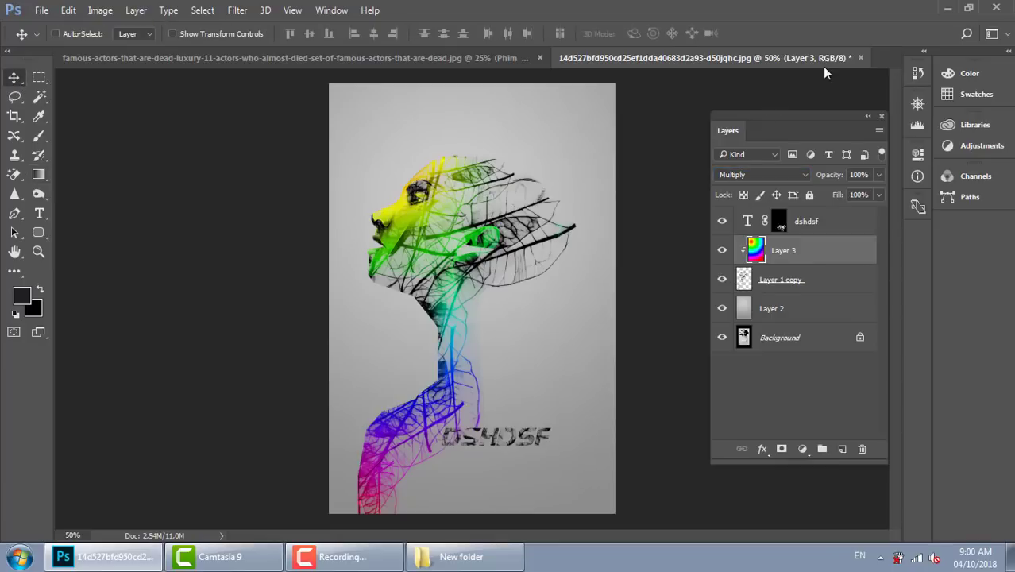
Open 706502583267991.psd from the 'hinh anh lam web' folder.
click(399, 59)
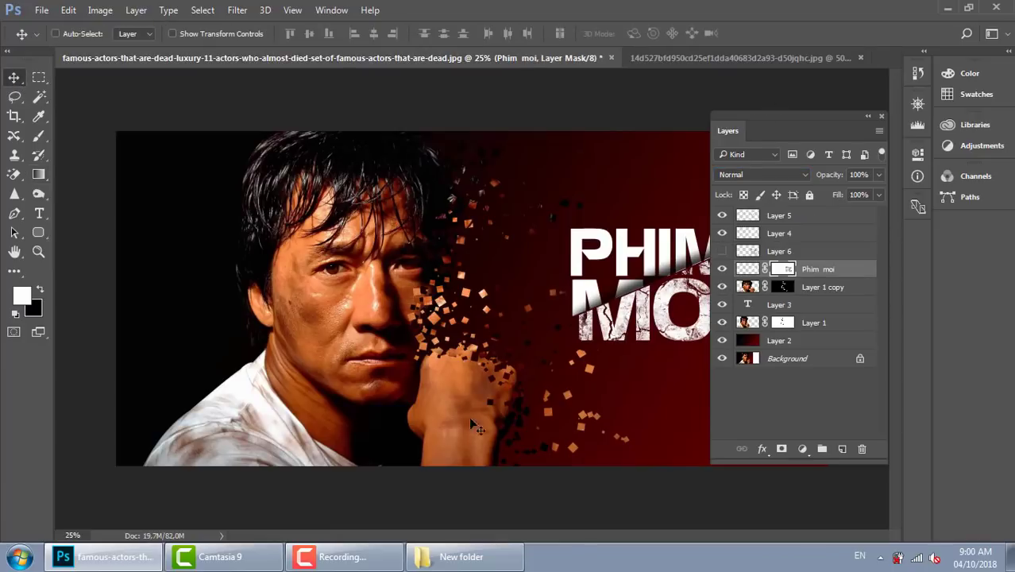
click(715, 58)
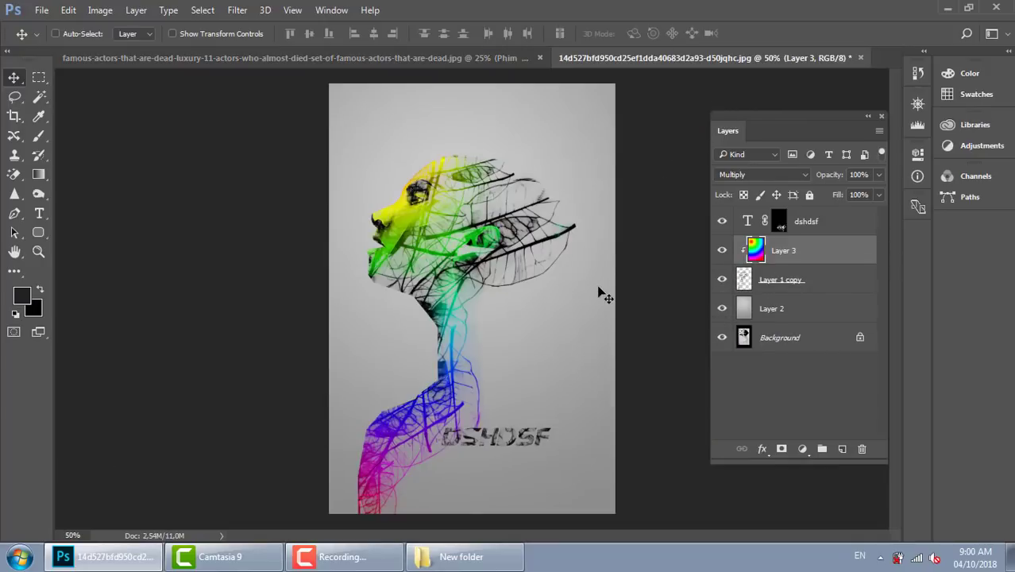
key(ctrl+o)
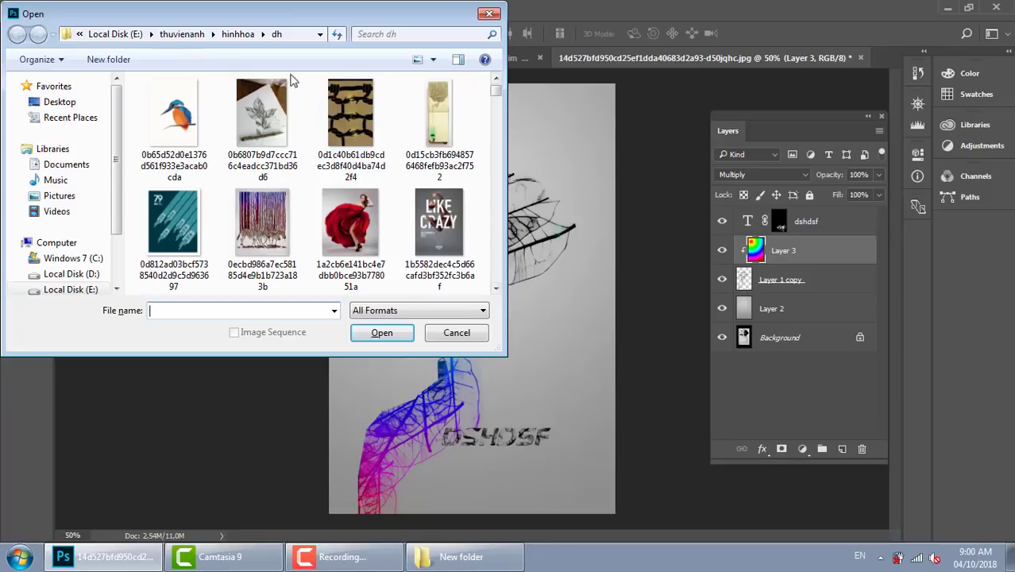
click(182, 34)
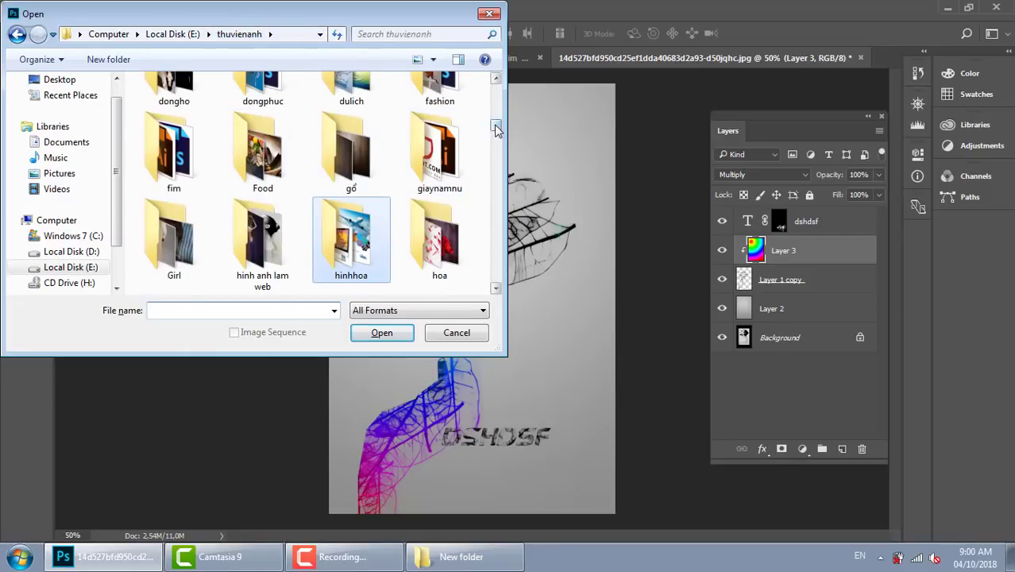
scroll(496, 129, down, 2)
double_click(274, 198)
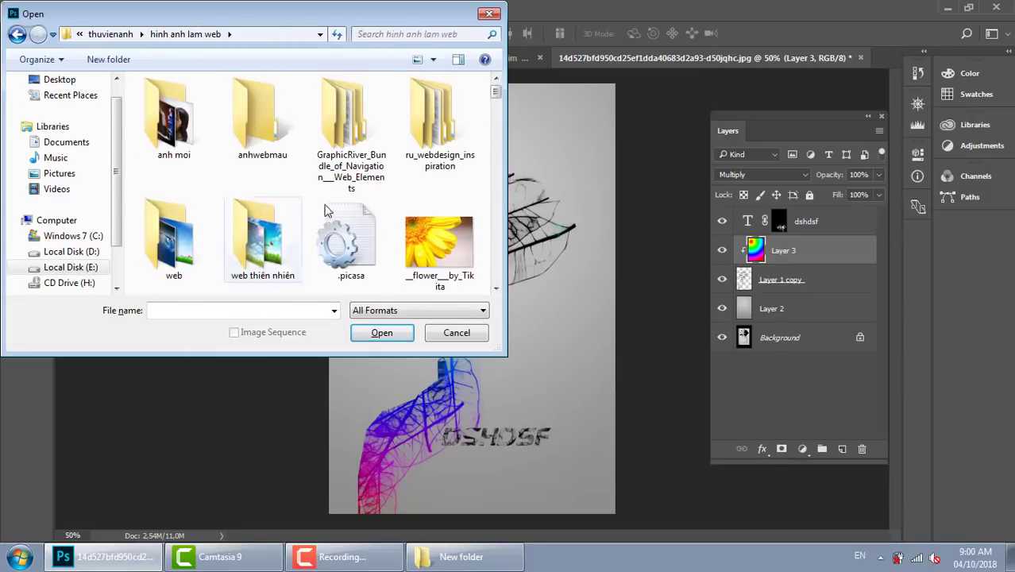
click(495, 289)
click(495, 289)
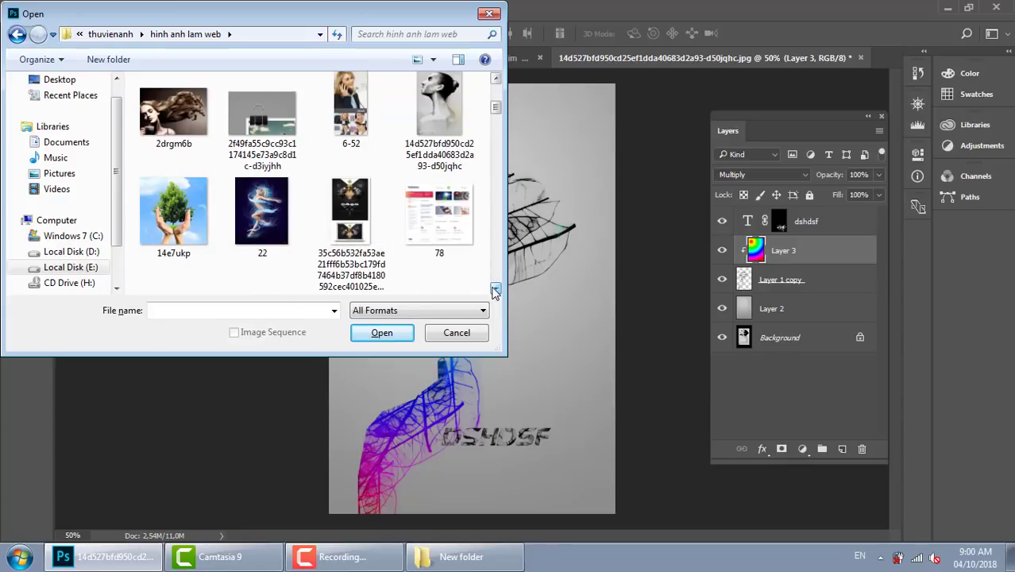
click(495, 289)
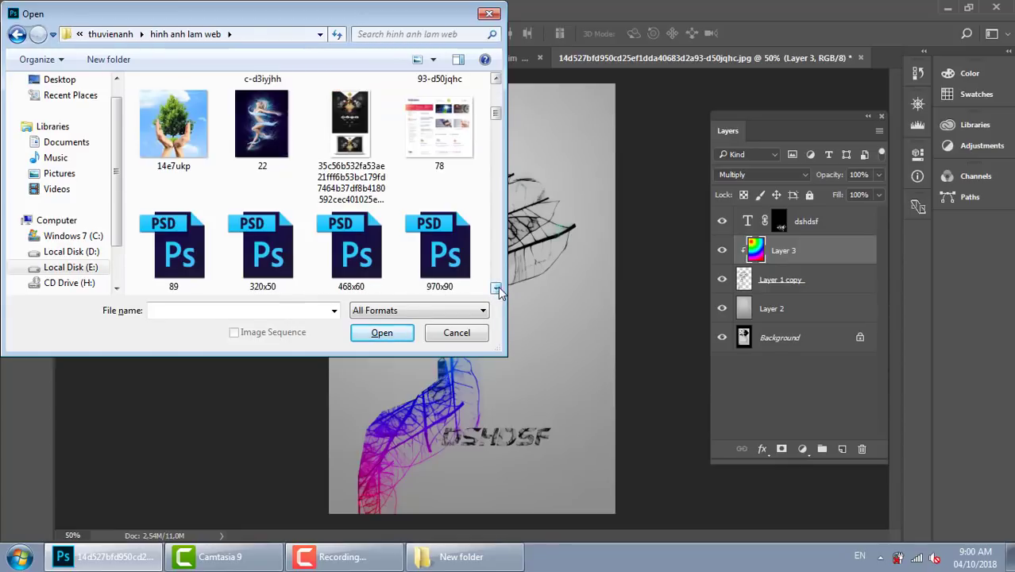
click(495, 290)
click(495, 290)
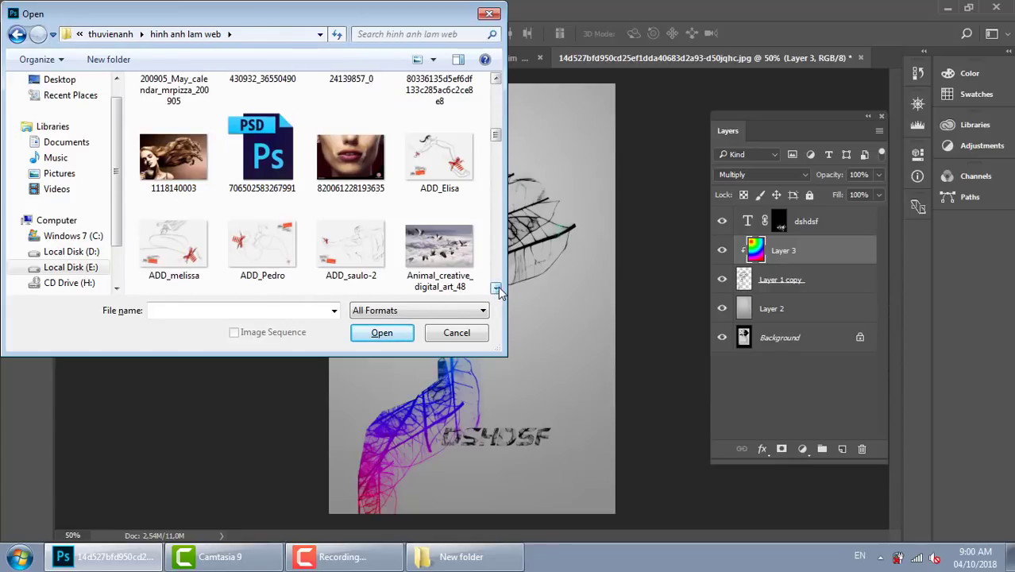
click(262, 154)
click(396, 334)
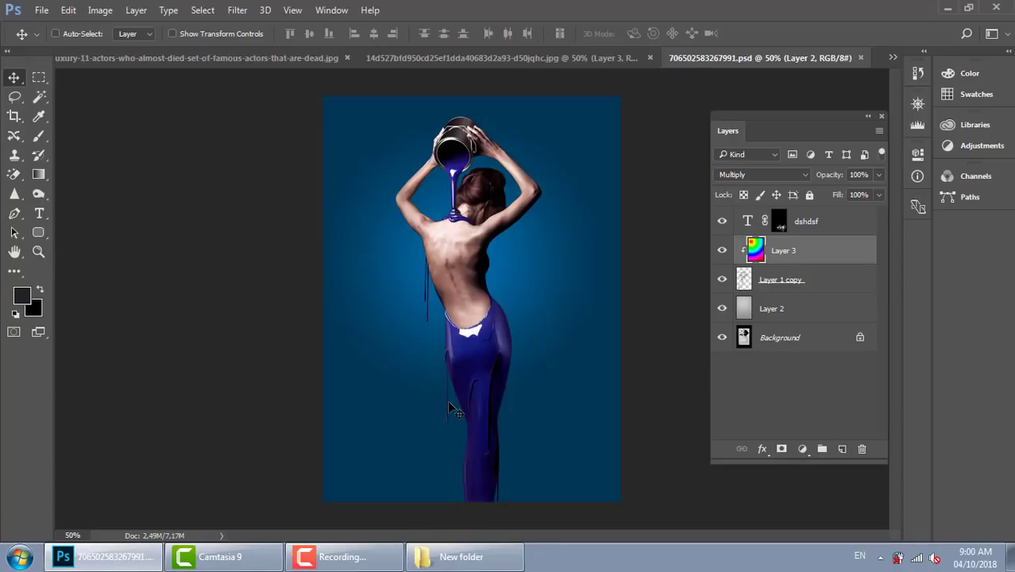
Open 2drgm6b.jpg, then close it again.
key(ctrl+o)
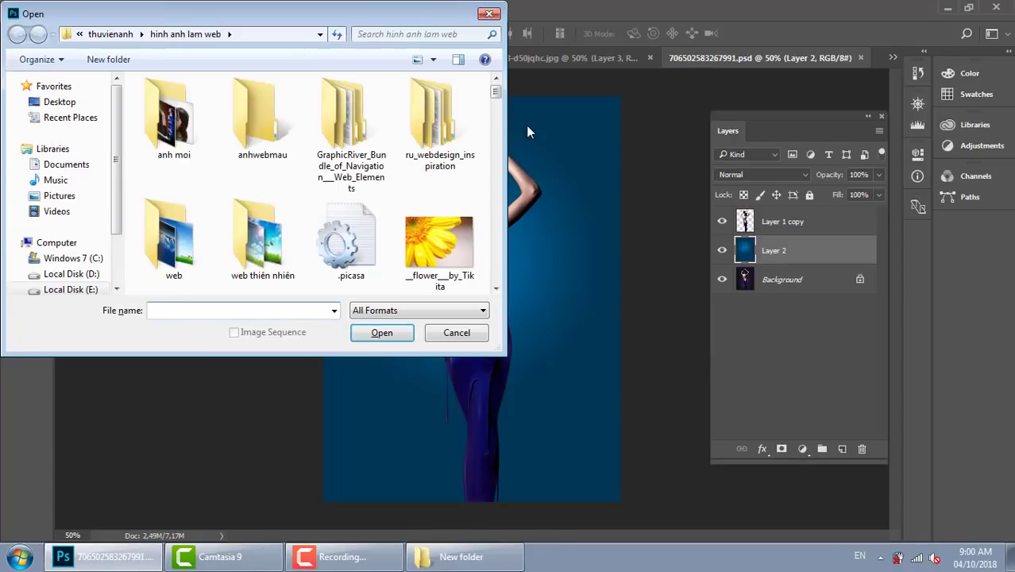
click(496, 289)
click(496, 289)
click(175, 119)
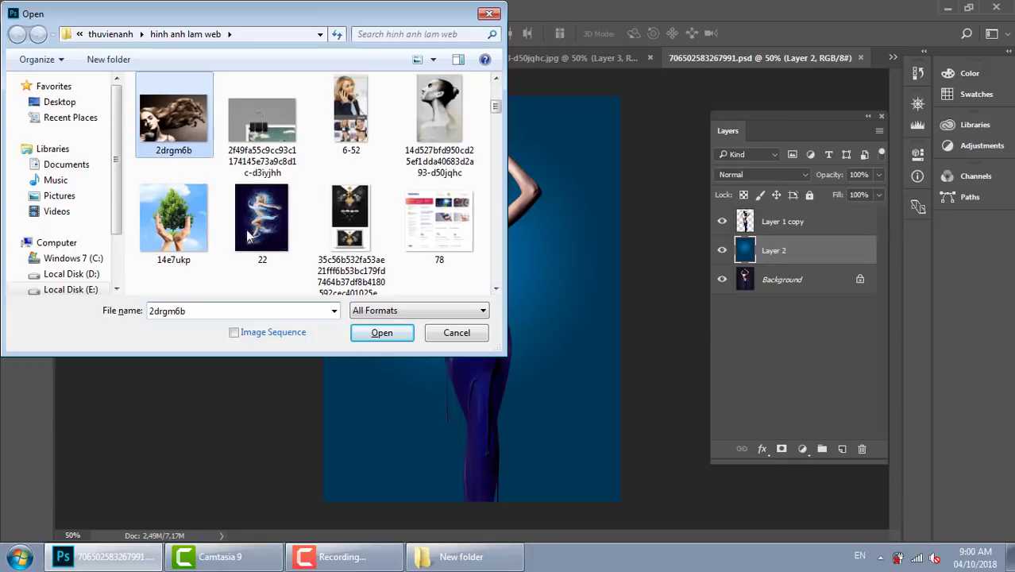
click(382, 333)
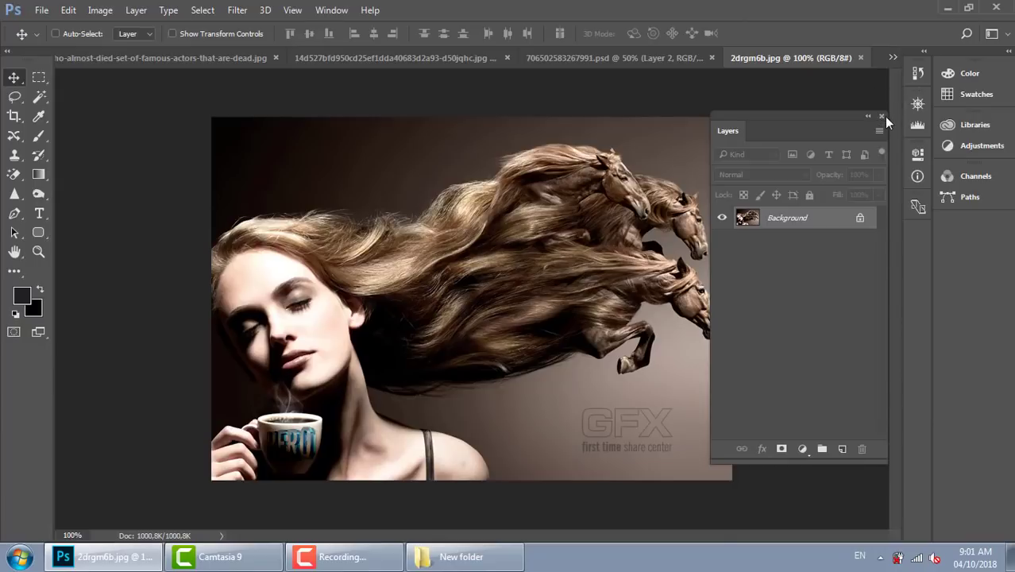
click(880, 116)
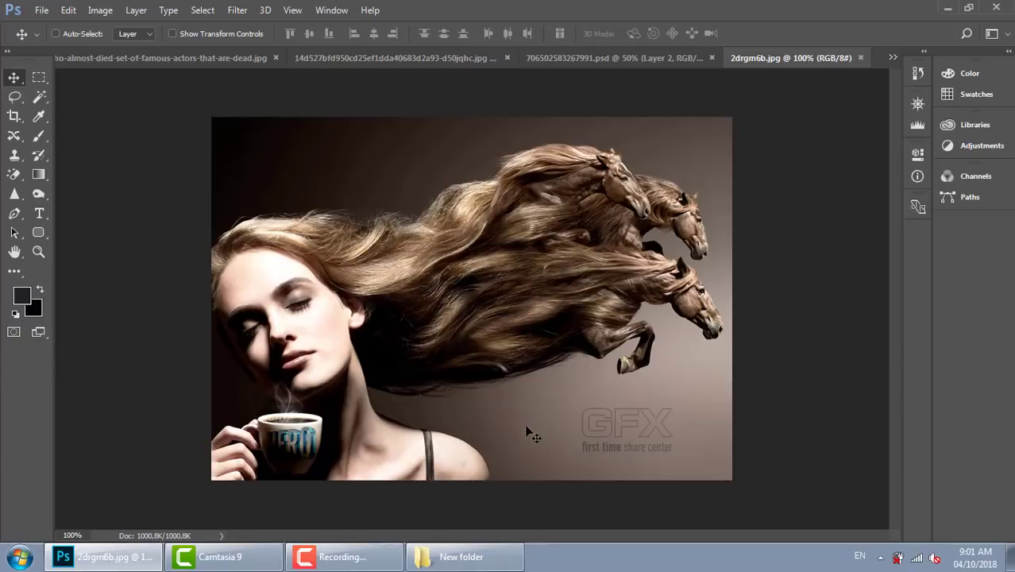
click(861, 58)
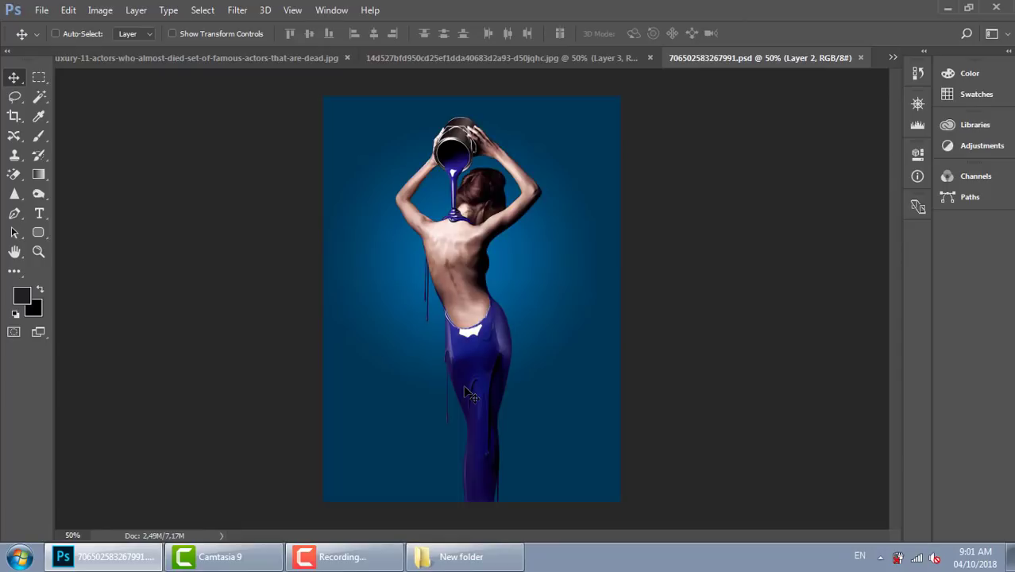
Show the Layers panel, select Layer 1 copy and nudge the figure slightly up-left.
key(F7)
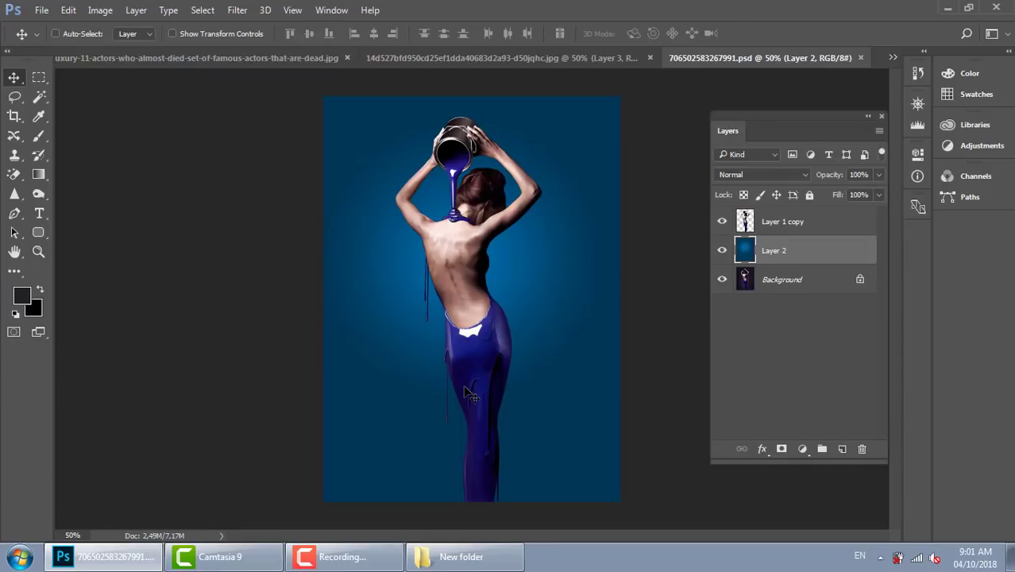
click(766, 226)
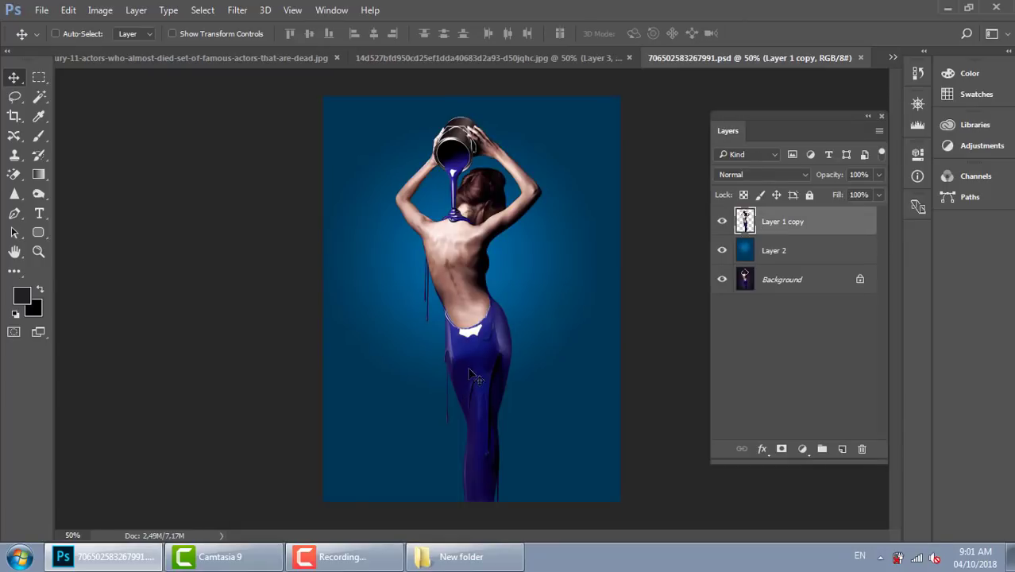
right_click(498, 337)
click(508, 343)
mouse_move(480, 377)
mouse_down()
mouse_move(447, 366)
mouse_move(485, 361)
mouse_up()
Open the blue 863776-402 shoe image from E:\nike\psdlam, then close it.
key(ctrl+o)
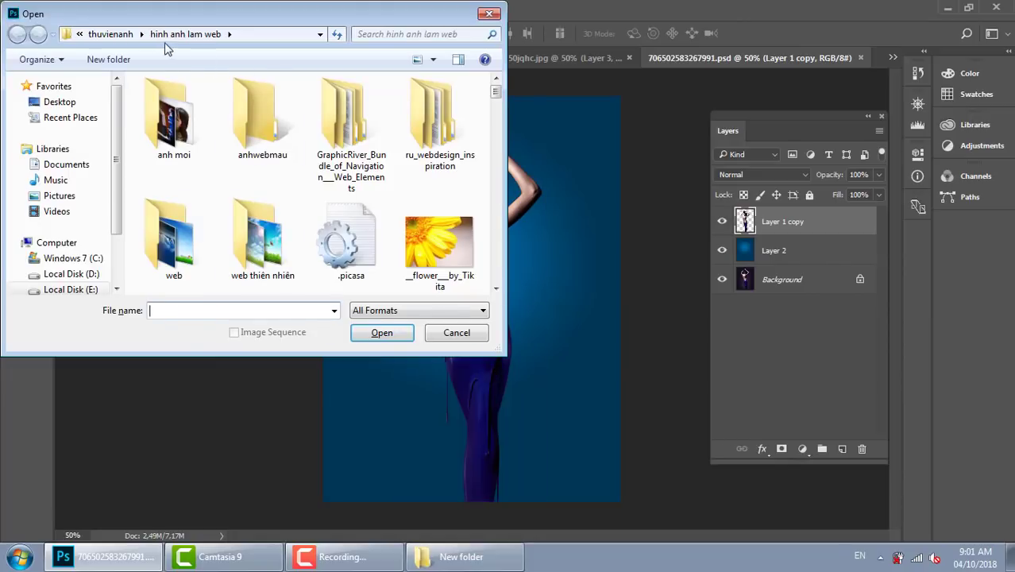
click(117, 34)
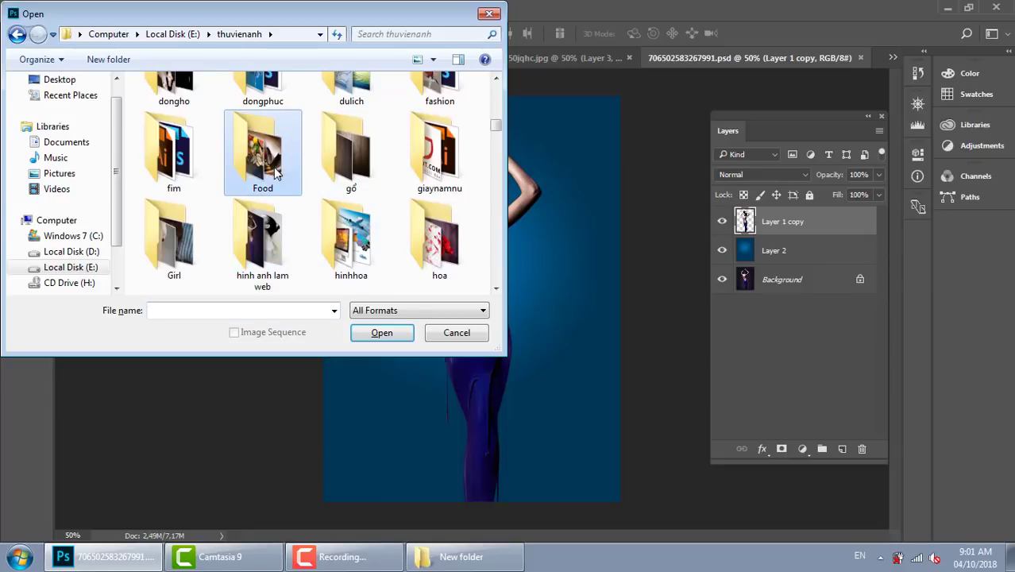
key(n)
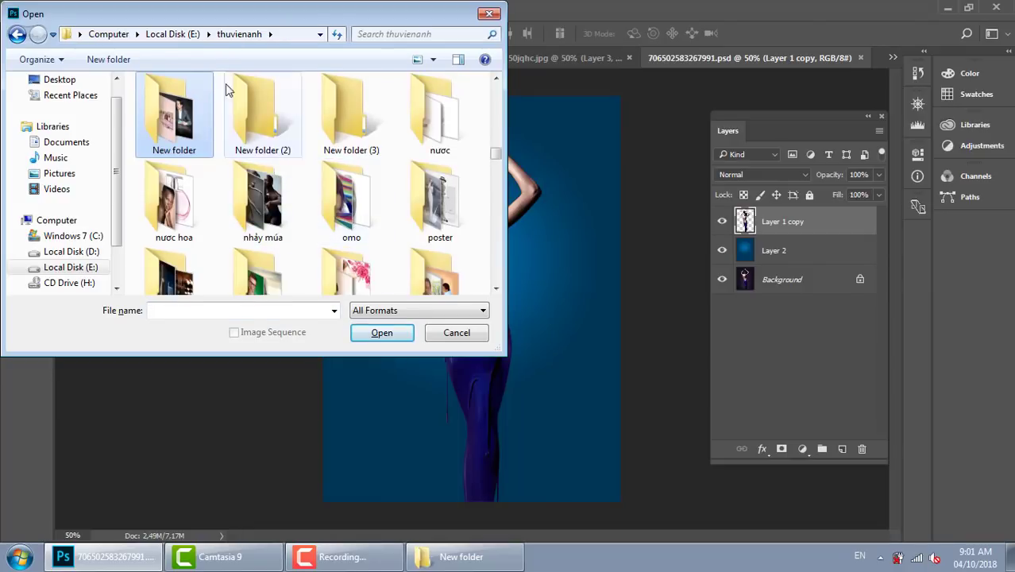
click(181, 40)
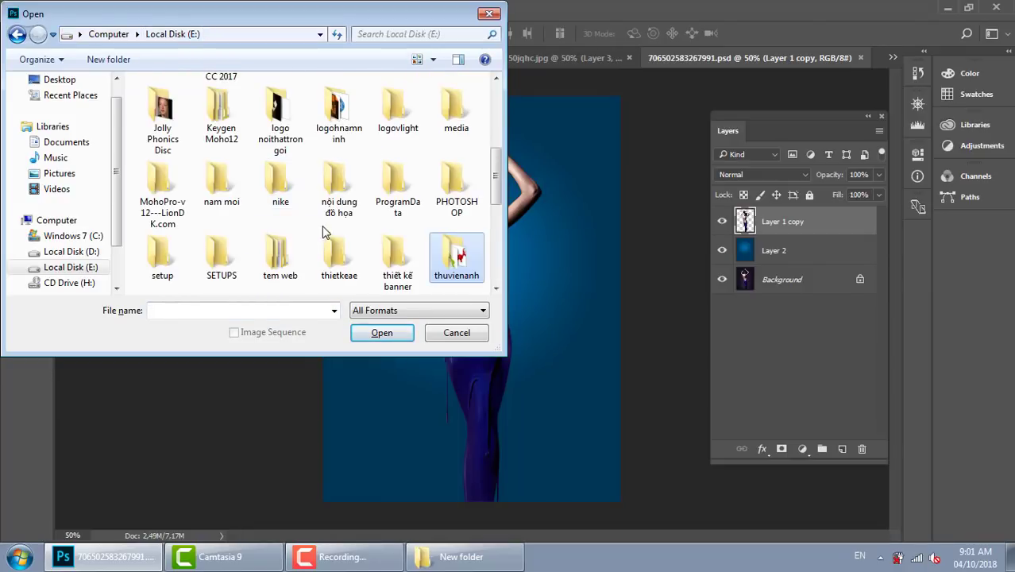
double_click(280, 194)
double_click(174, 119)
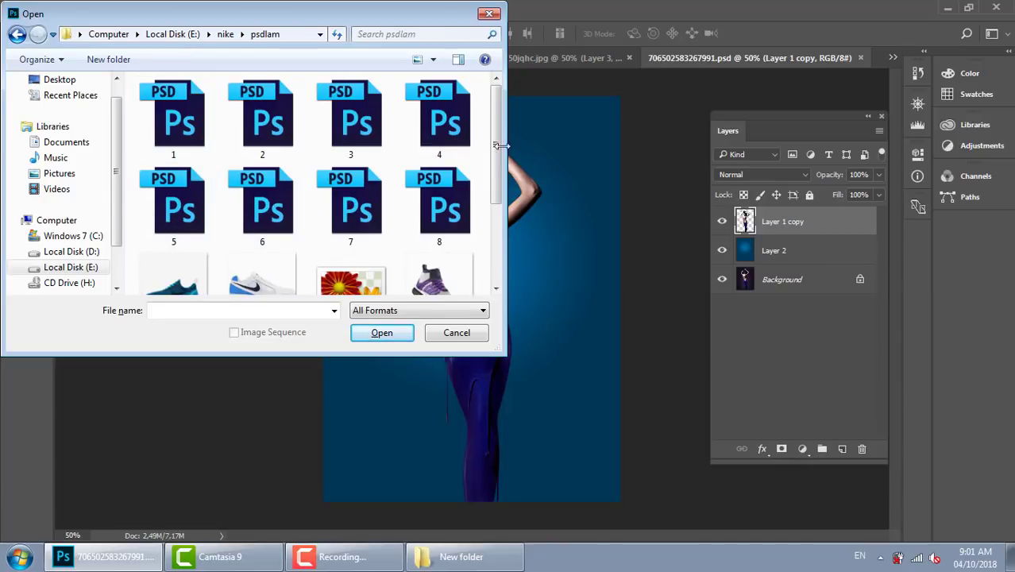
drag(495, 159, 492, 172)
scroll(492, 172, down, 2)
click(351, 163)
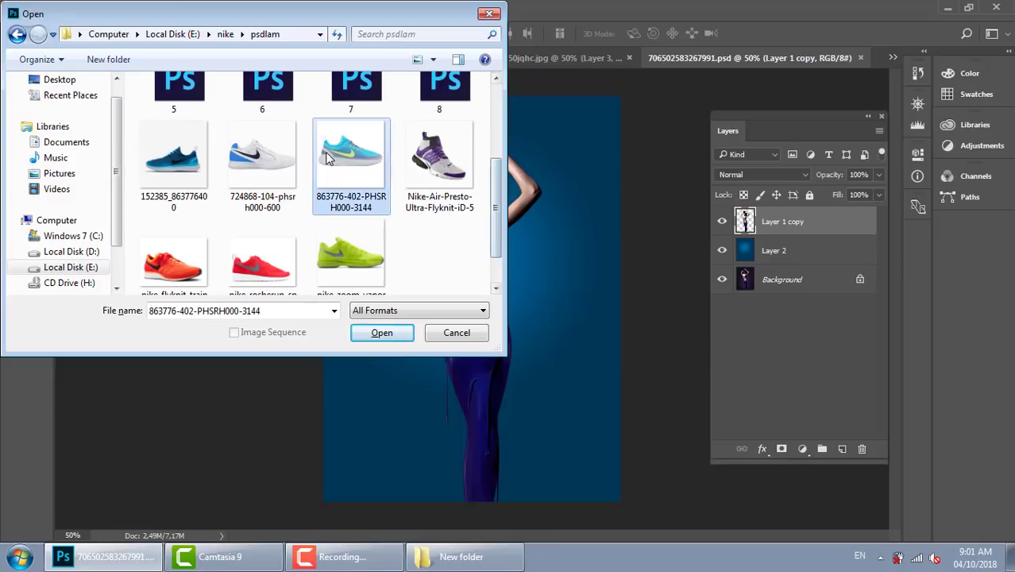
key(Return)
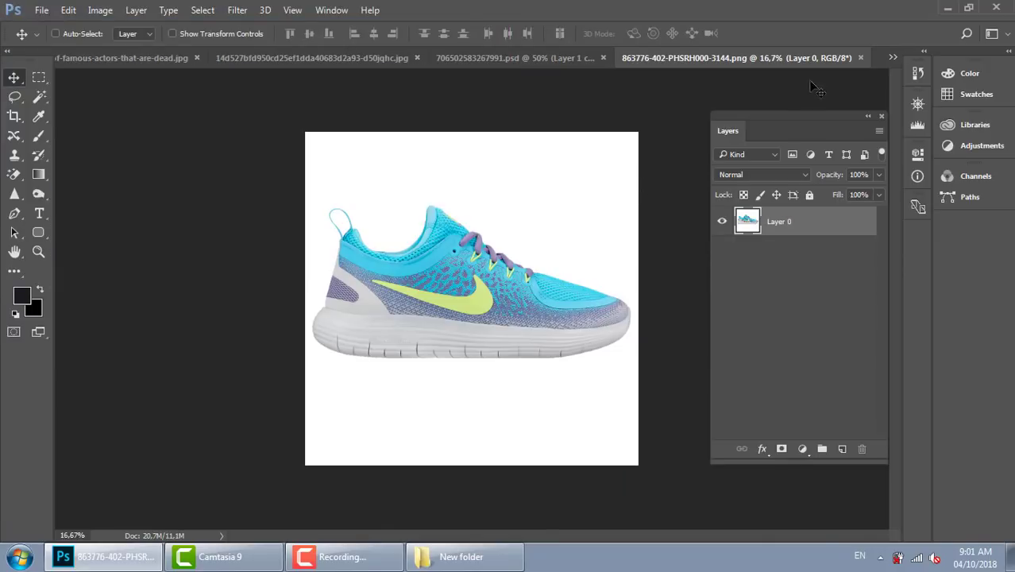
click(861, 58)
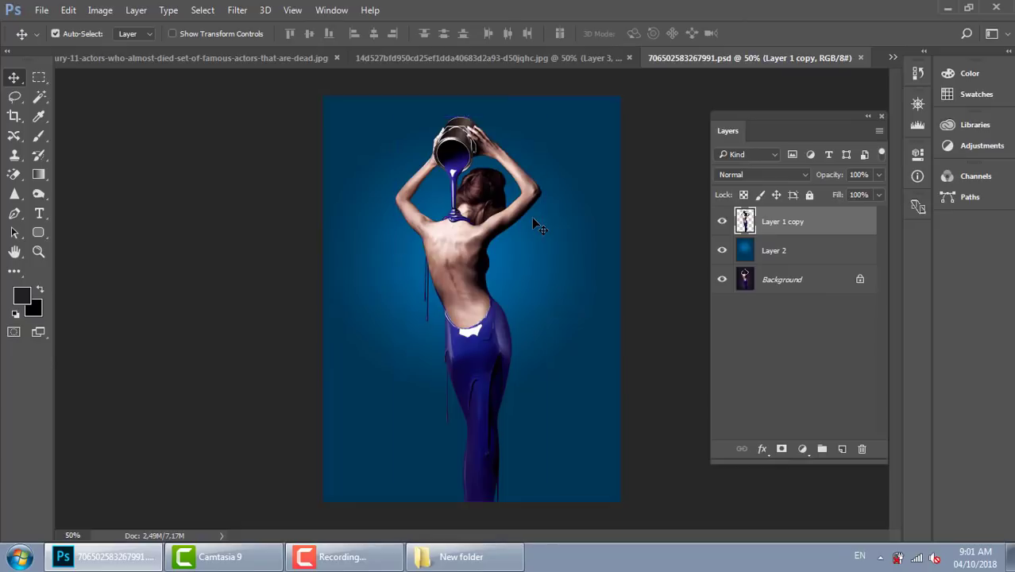
Open the green nike-zoom-vapor tennis shoe PNG from the same folder.
key(ctrl+o)
scroll(500, 230, down, 3)
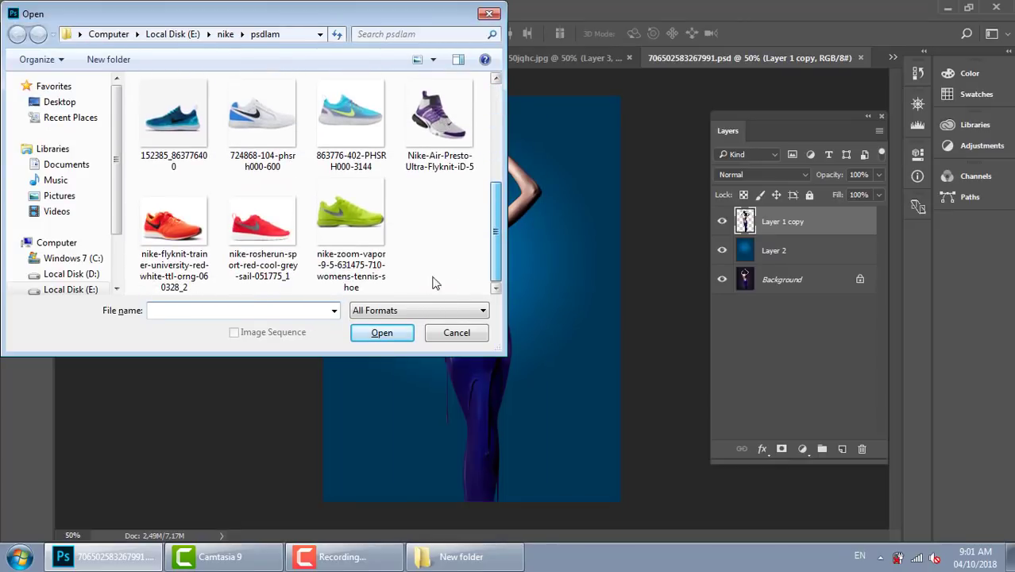
click(354, 221)
click(385, 333)
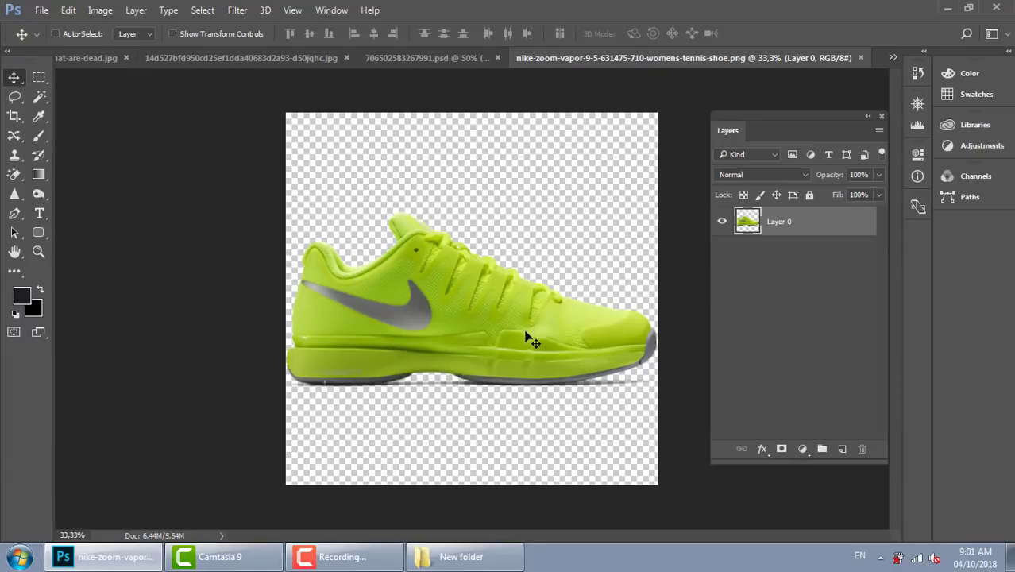
Enlarge the canvas with the Crop tool, adding wide transparent margins around the shoe.
key(c)
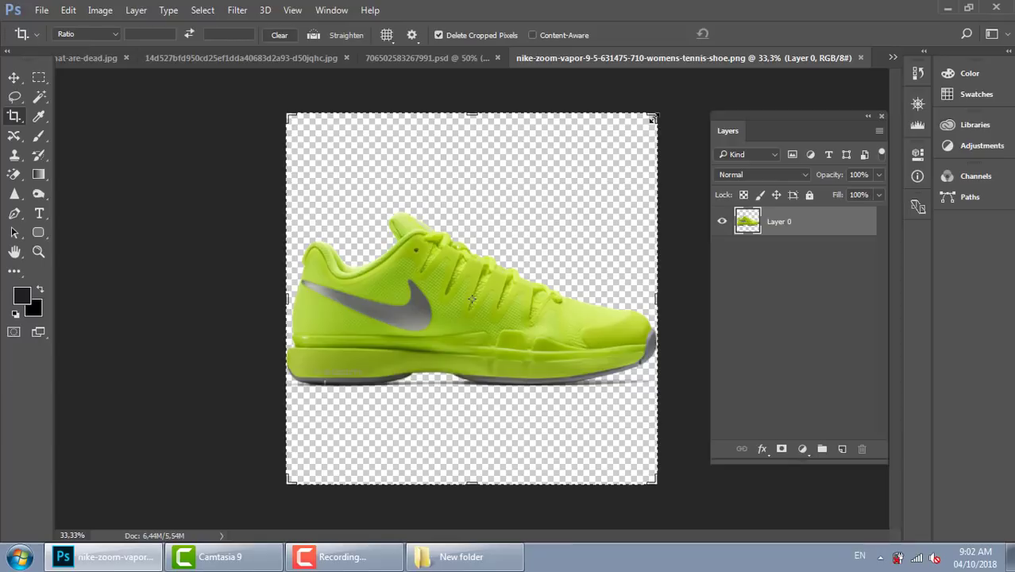
click(671, 114)
drag(671, 113, 698, 73)
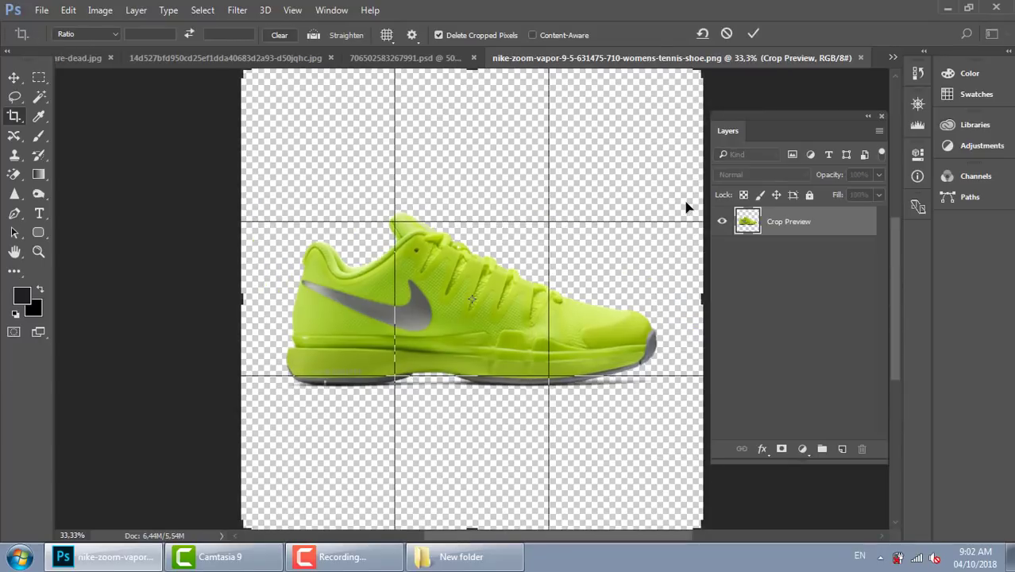
key(ctrl+minus)
drag(589, 300, 685, 300)
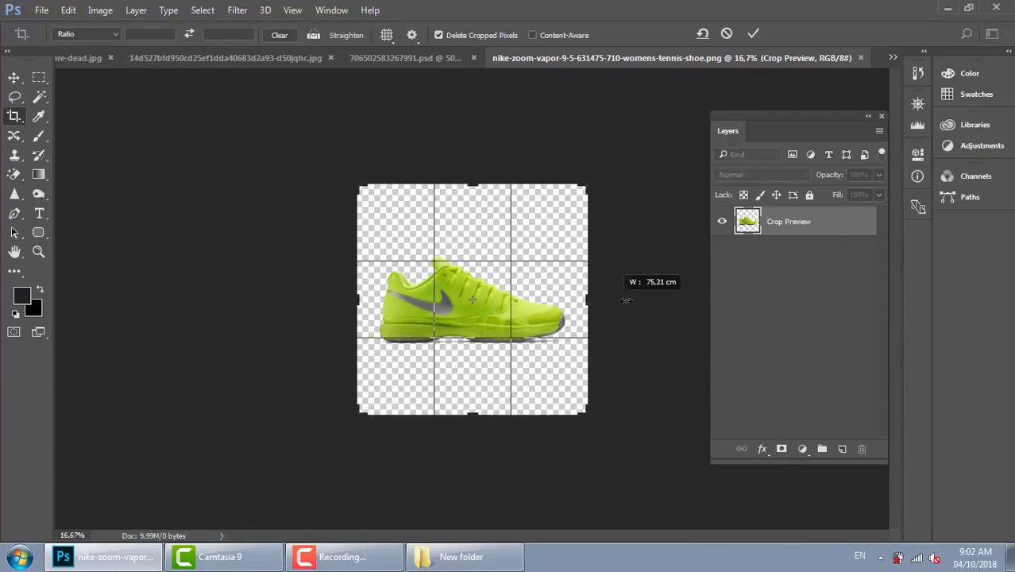
drag(473, 427, 475, 437)
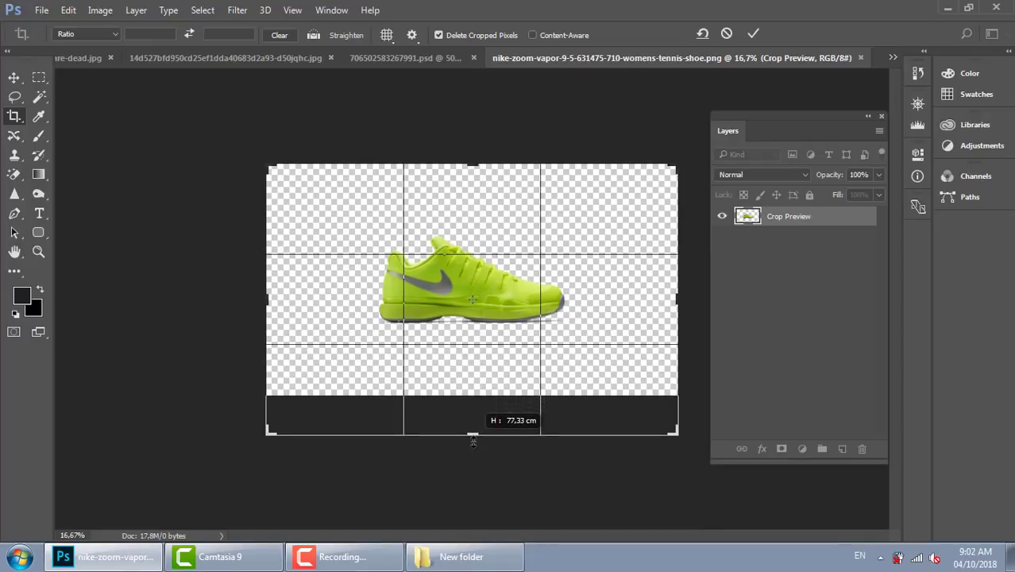
key(Return)
Zoom to 50% and start a pen path beneath the heel and along the sole.
key(ctrl+plus)
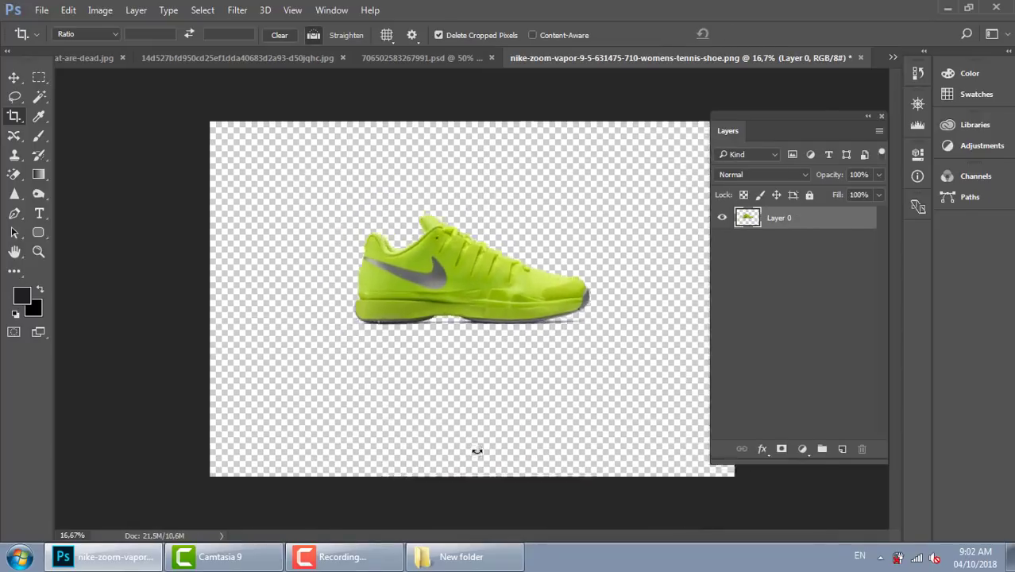
key(ctrl+plus)
key(ctrl+minus)
key(ctrl+plus)
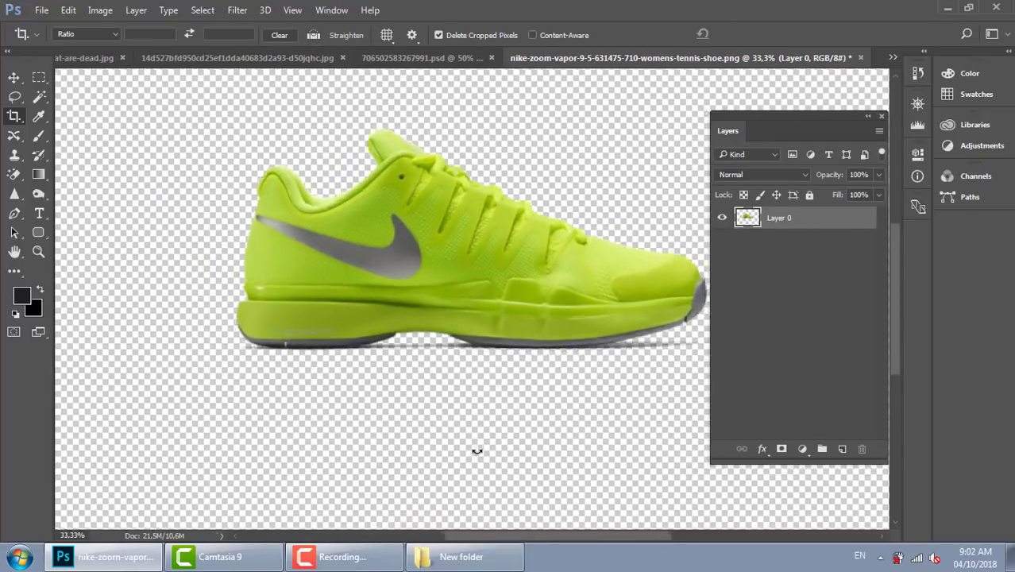
key(ctrl+plus)
scroll(476, 365, down, 2)
scroll(443, 355, down, 2)
key(p)
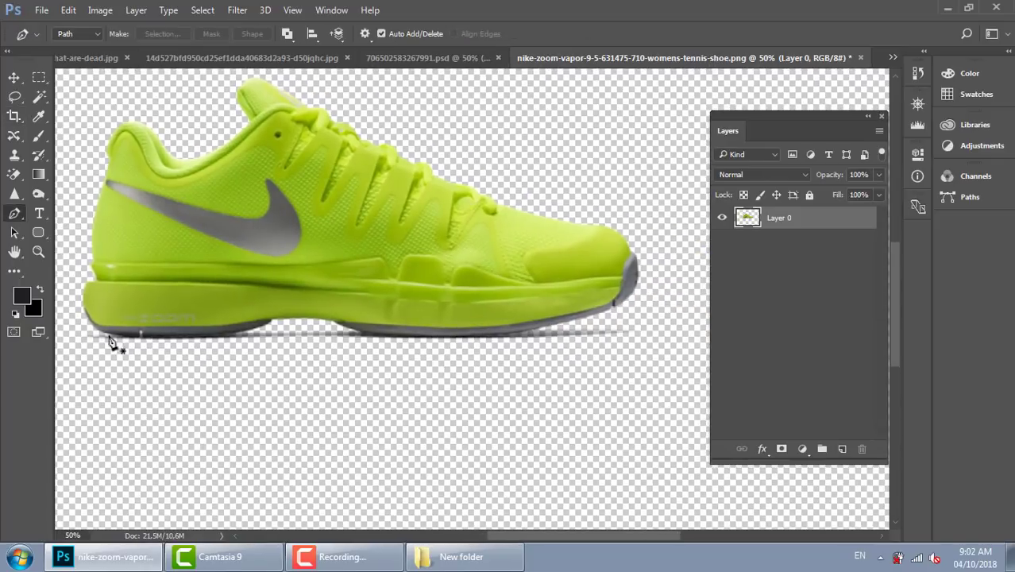
click(85, 313)
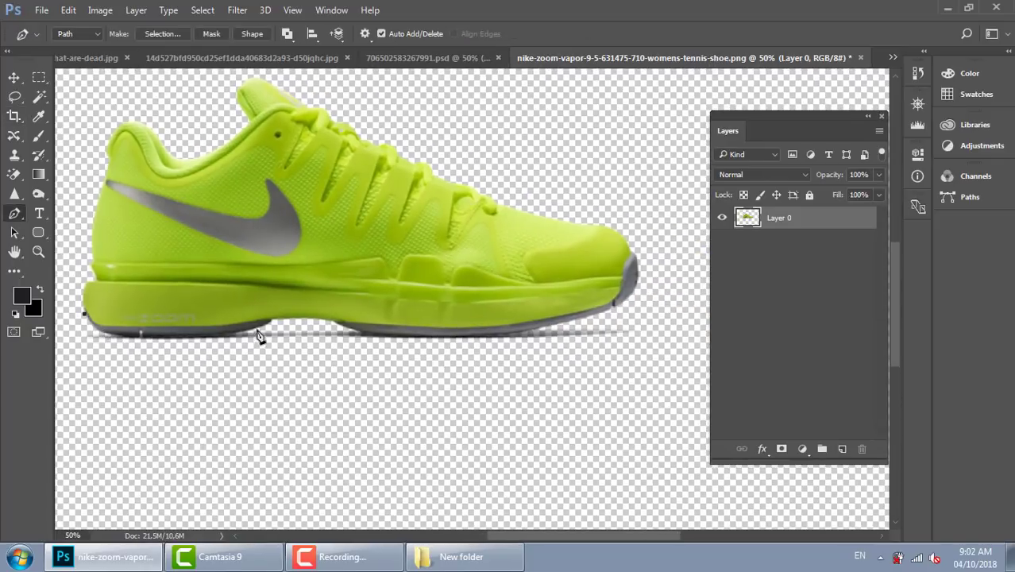
drag(271, 320, 370, 291)
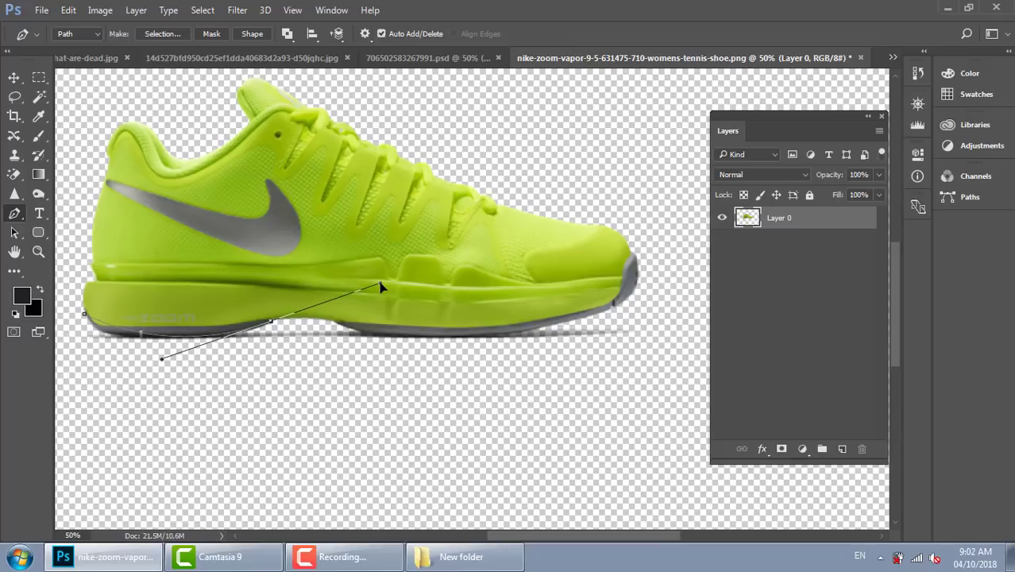
key(ctrl+z)
drag(157, 337, 231, 337)
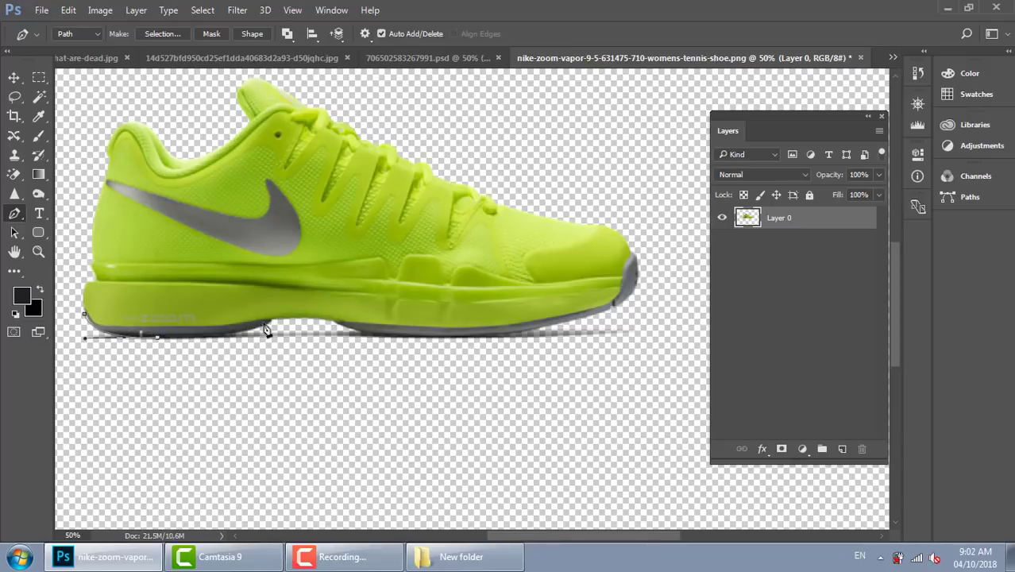
drag(270, 321, 287, 302)
click(270, 322)
Continue the path around the toe and below the shoe, close it, and make it a selection.
click(340, 324)
drag(449, 337, 494, 340)
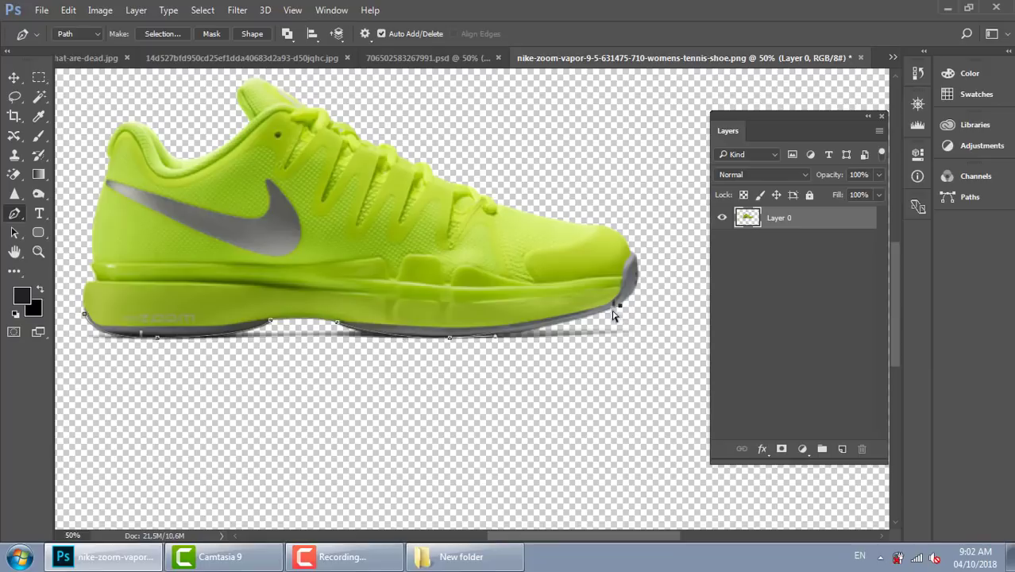
drag(616, 305, 636, 293)
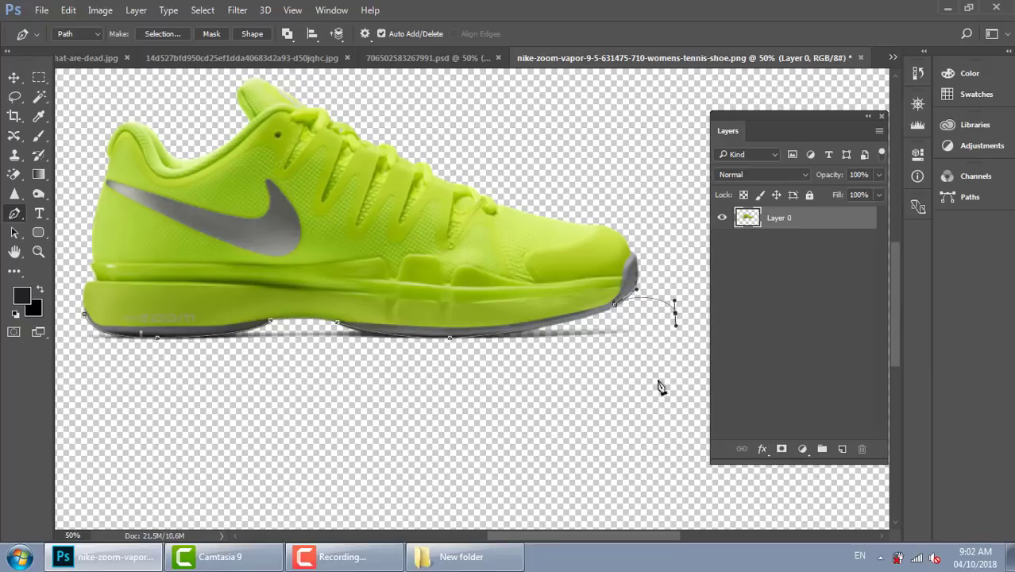
scroll(380, 421, left, 3)
click(223, 435)
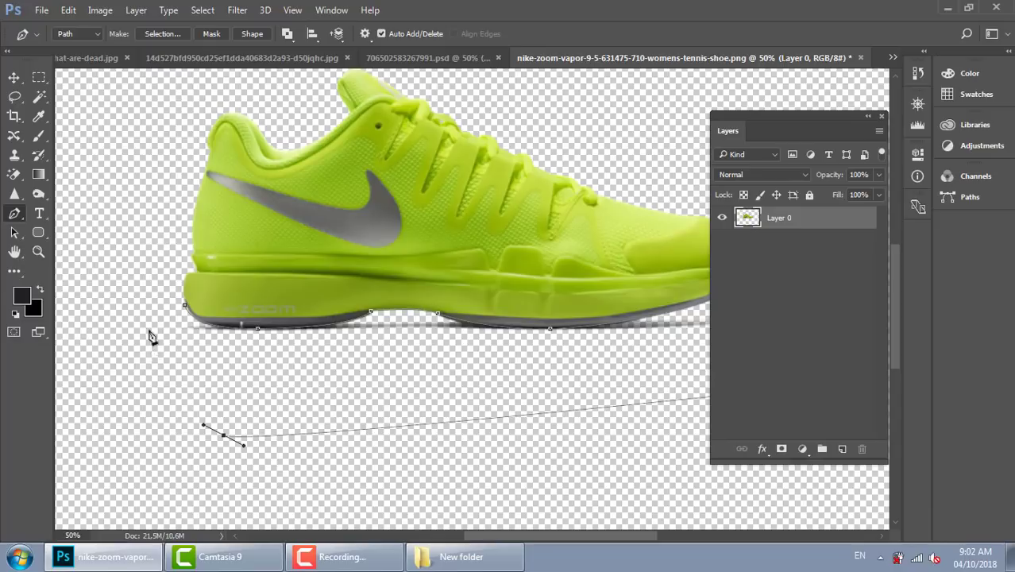
click(148, 345)
click(184, 304)
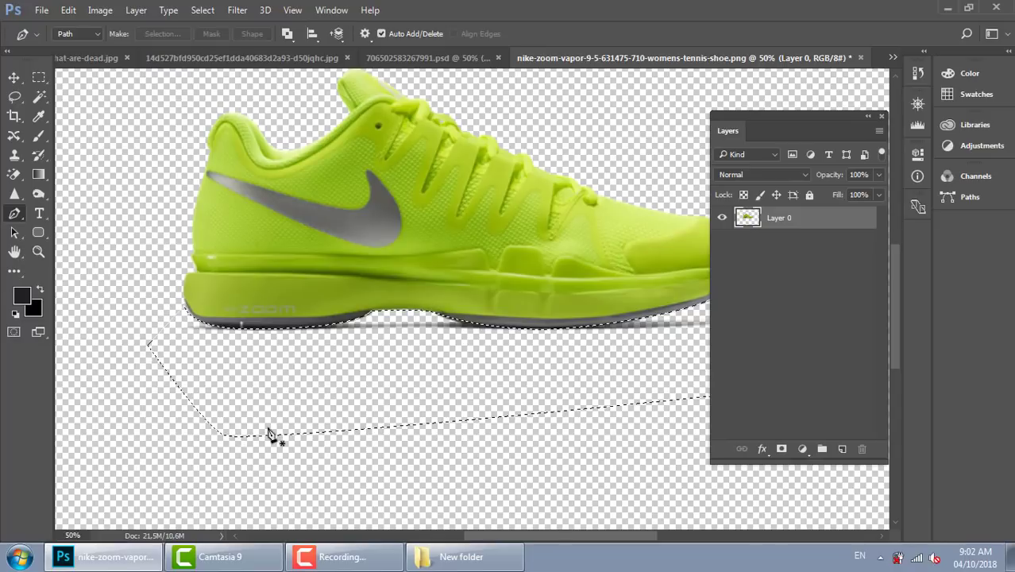
key(ctrl+Return)
key(v)
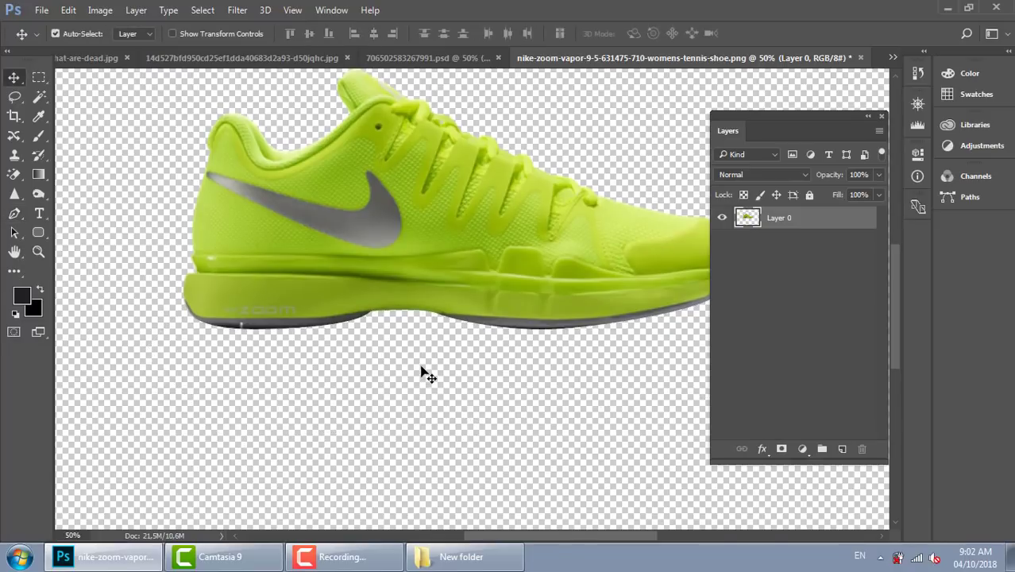
key(ctrl+minus)
Add a new layer and edit the Black, White preset into a light grey-to-white gradient.
click(844, 449)
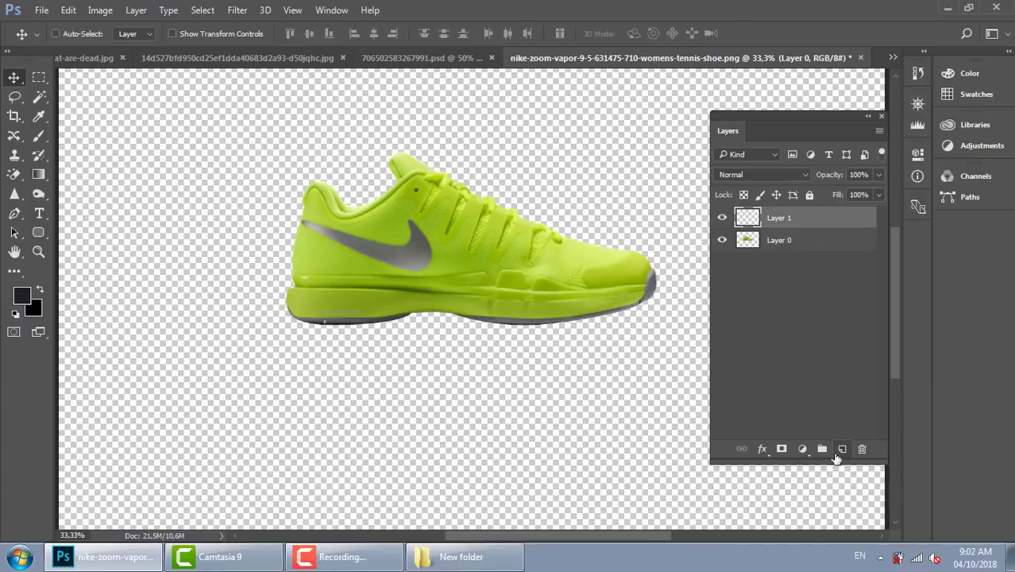
key(g)
click(77, 35)
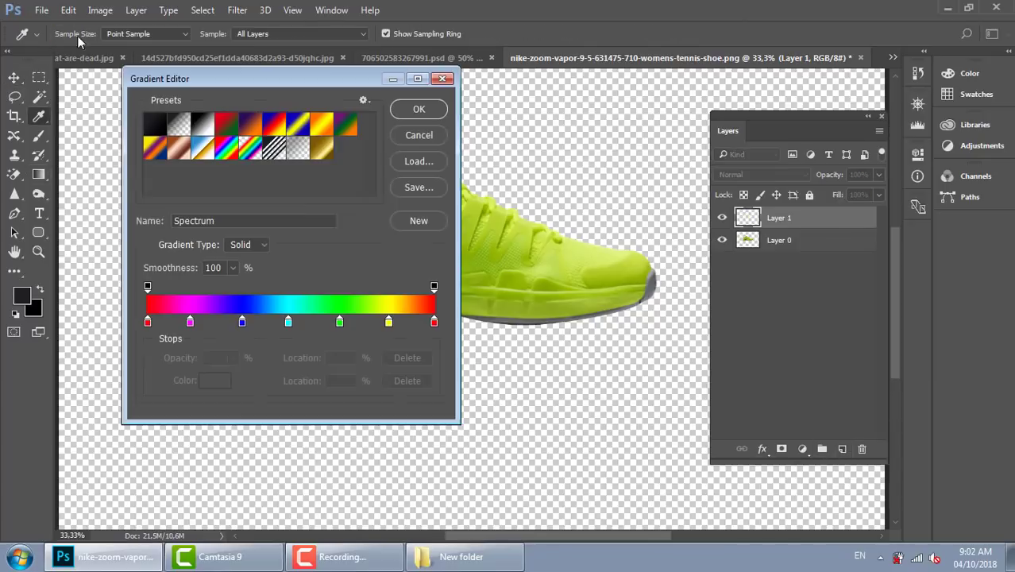
click(205, 126)
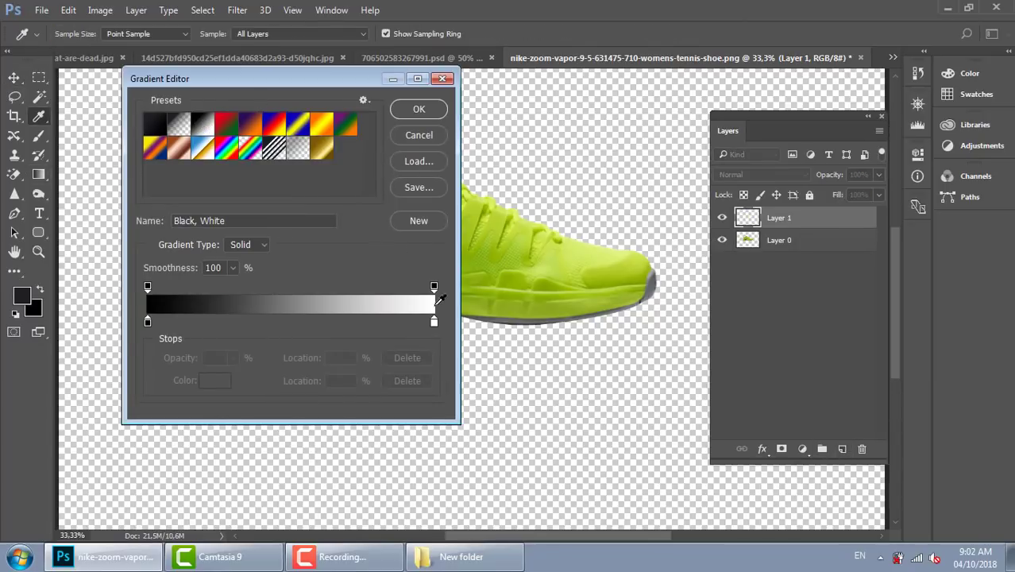
click(147, 323)
click(216, 386)
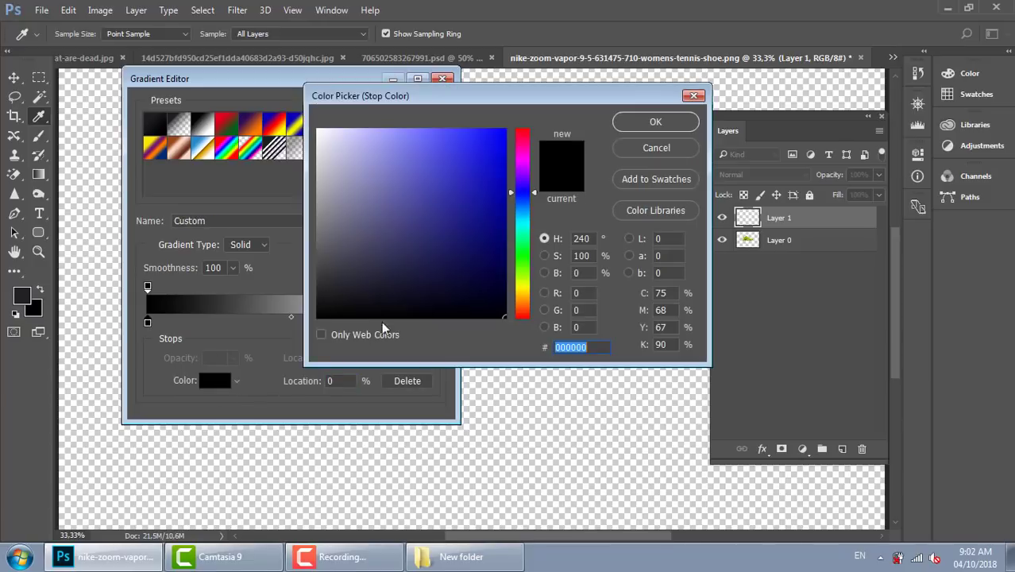
drag(342, 193, 307, 183)
click(642, 121)
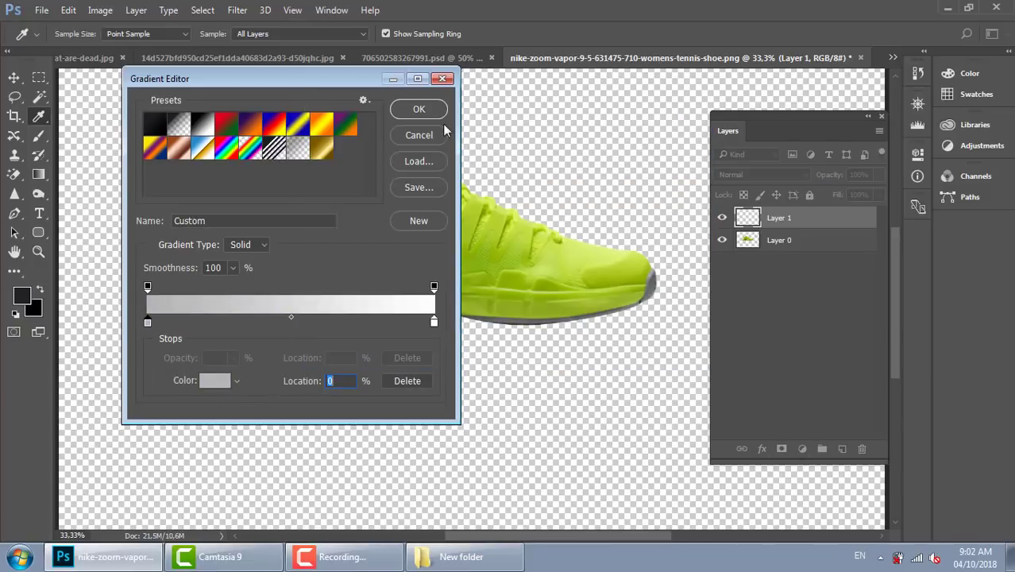
click(425, 115)
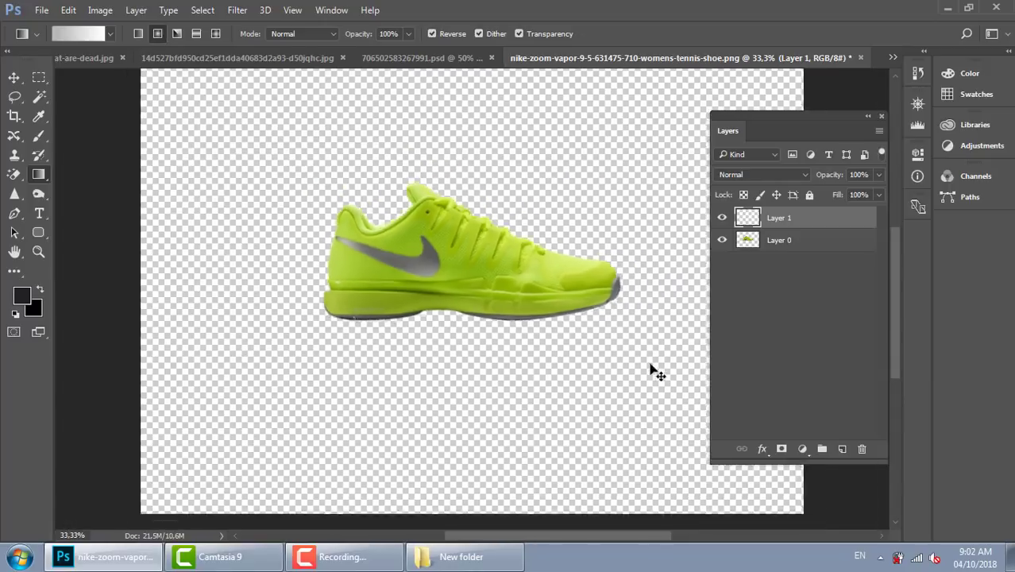
Draw the radial gradient below the shoe layer, then nudge the shoe slightly upward at 25% zoom.
key(ctrl+minus)
key(ctrl+minus)
mouse_move(470, 297)
mouse_down()
mouse_move(688, 430)
mouse_move(661, 420)
mouse_up()
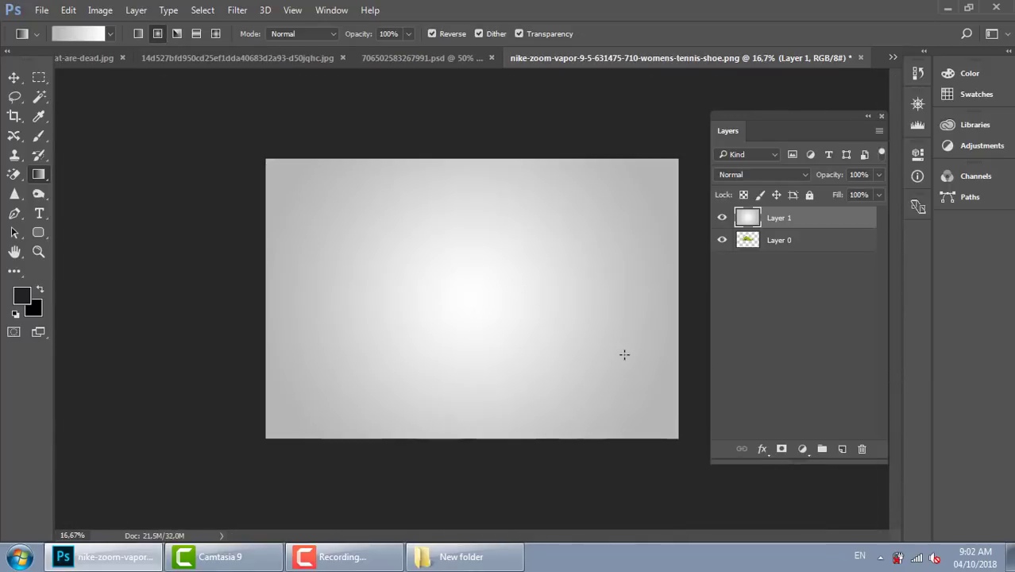
key(ctrl+bracketleft)
key(v)
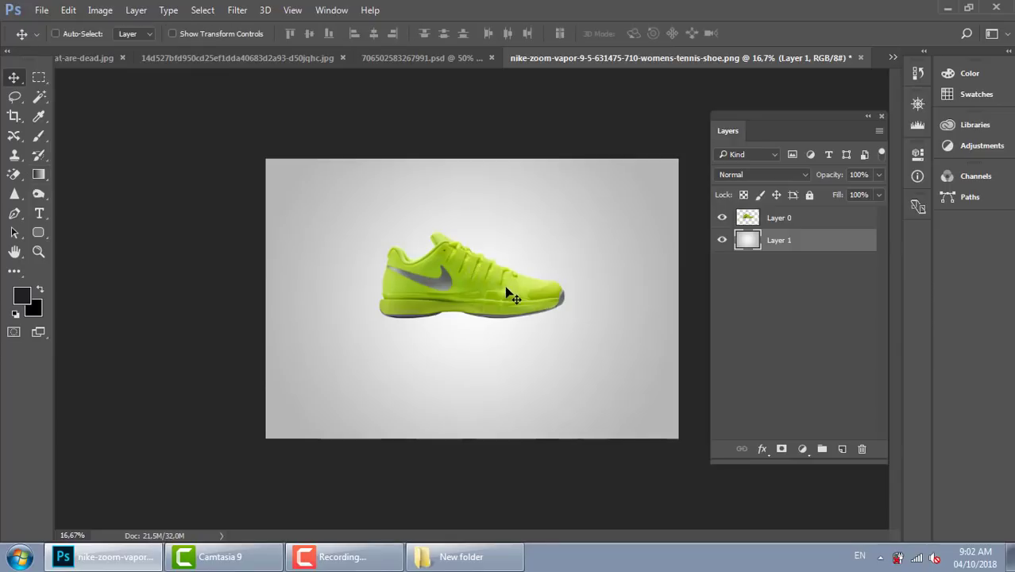
drag(509, 280, 508, 270)
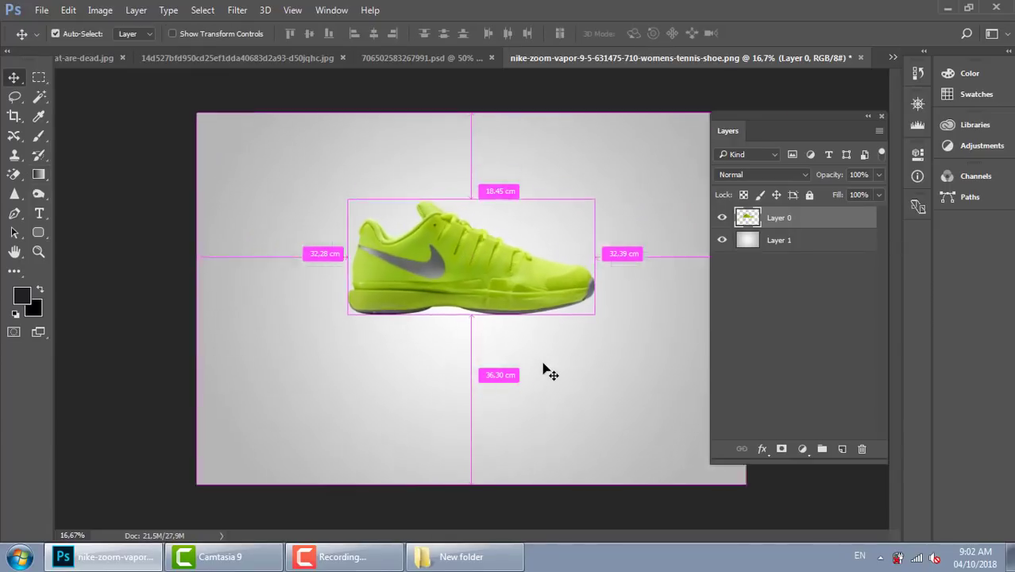
key(ctrl+plus)
drag(520, 316, 519, 289)
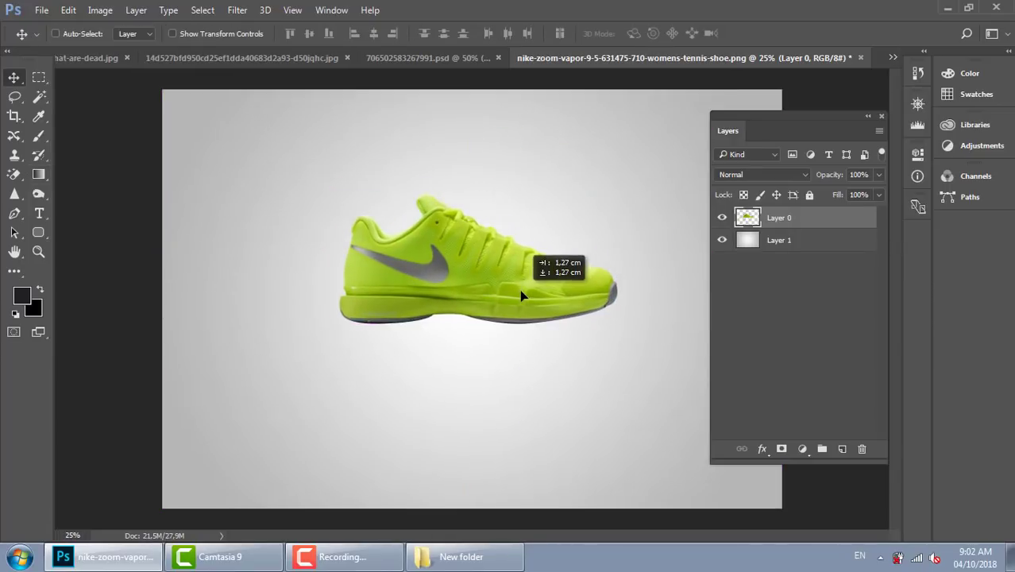
Draw an elliptical selection below the shoe, fill it dark on new Layer 2, and deselect.
click(39, 78)
click(91, 92)
drag(348, 388, 604, 415)
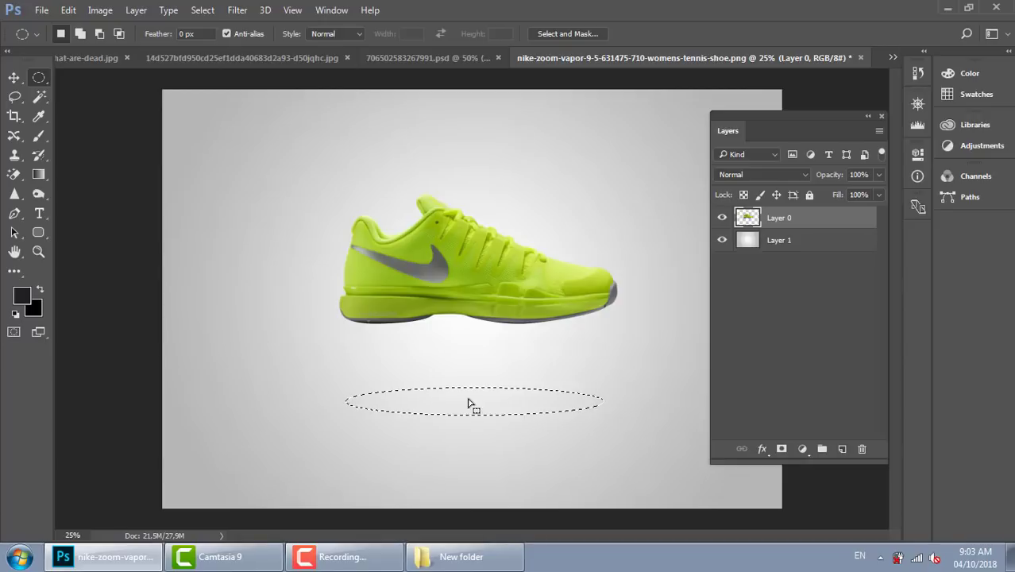
click(843, 449)
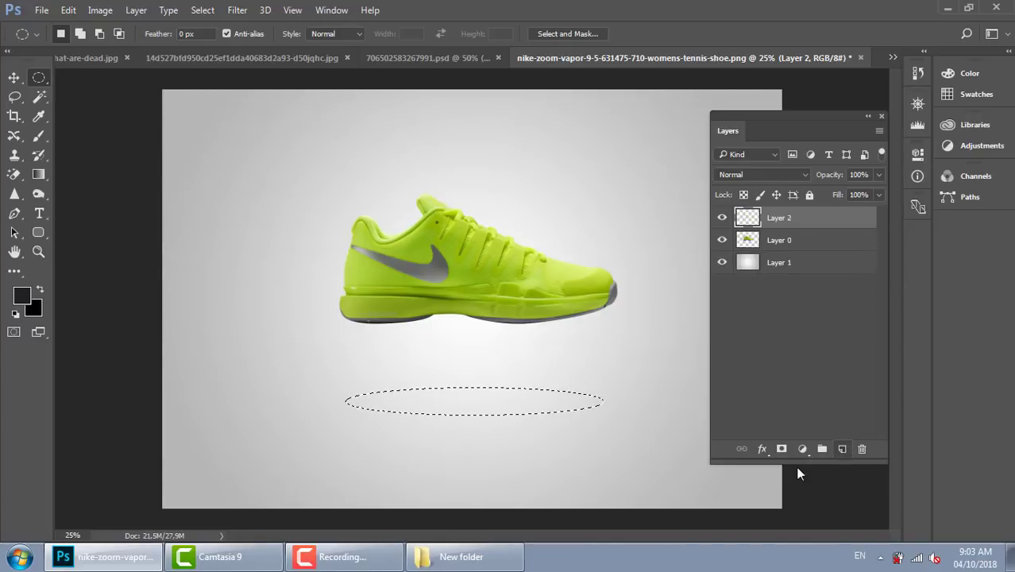
key(alt+BackSpace)
key(v)
key(ctrl+d)
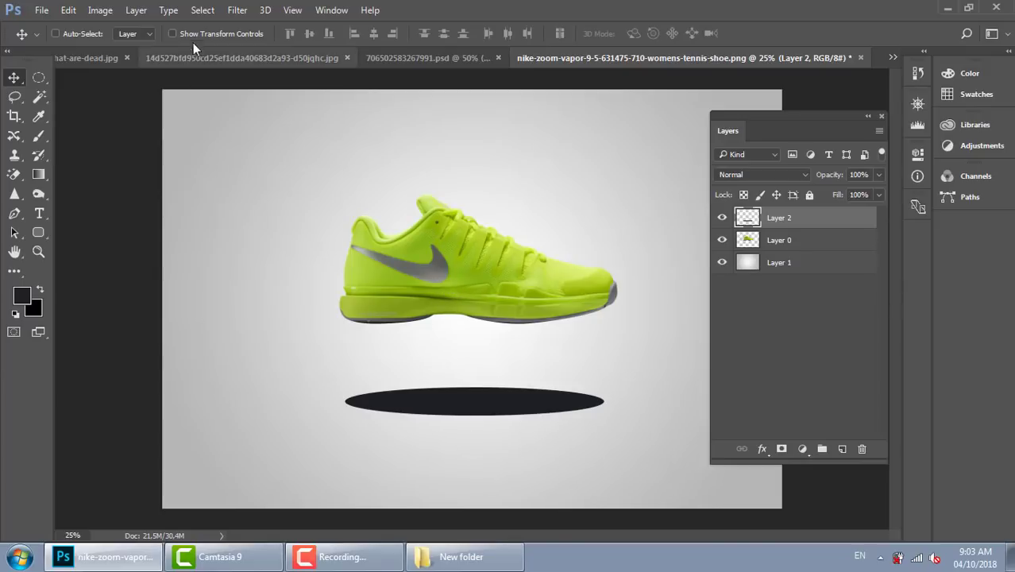
click(240, 9)
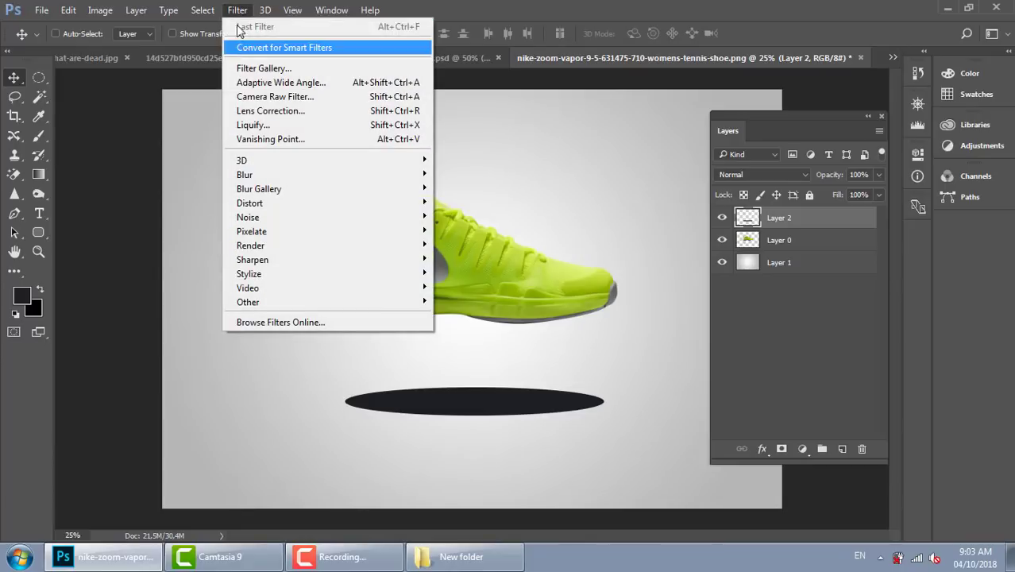
mouse_move(244, 173)
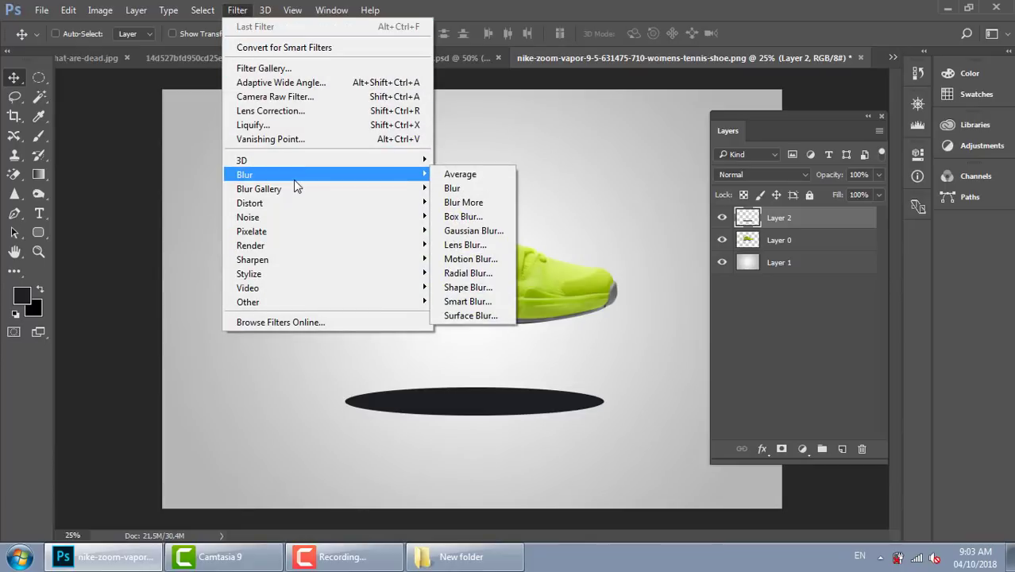
Gaussian-blur the Layer 2 ellipse, set its opacity to 40%, and reselect the shoe layer.
click(482, 231)
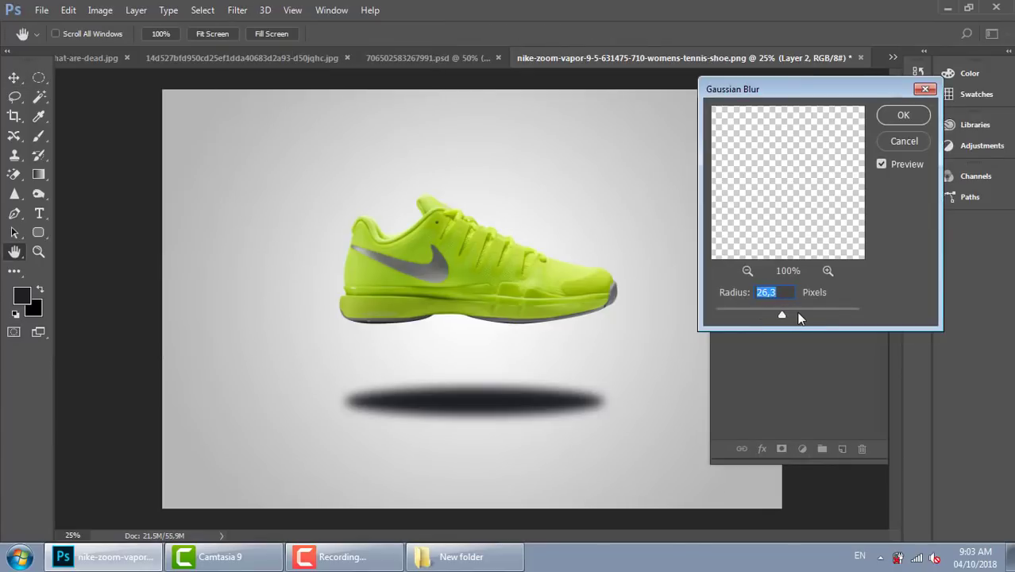
drag(793, 317, 794, 312)
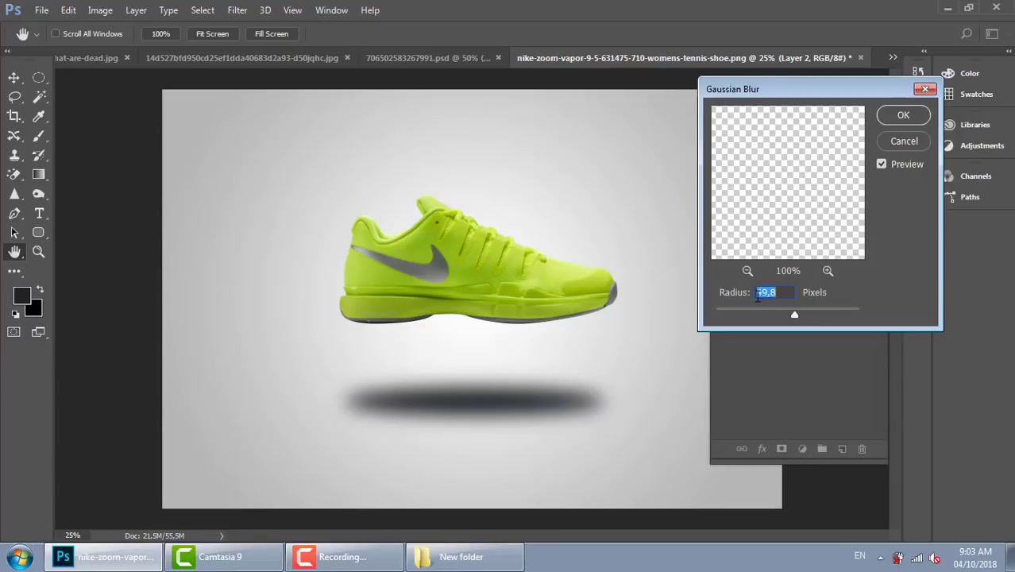
click(903, 115)
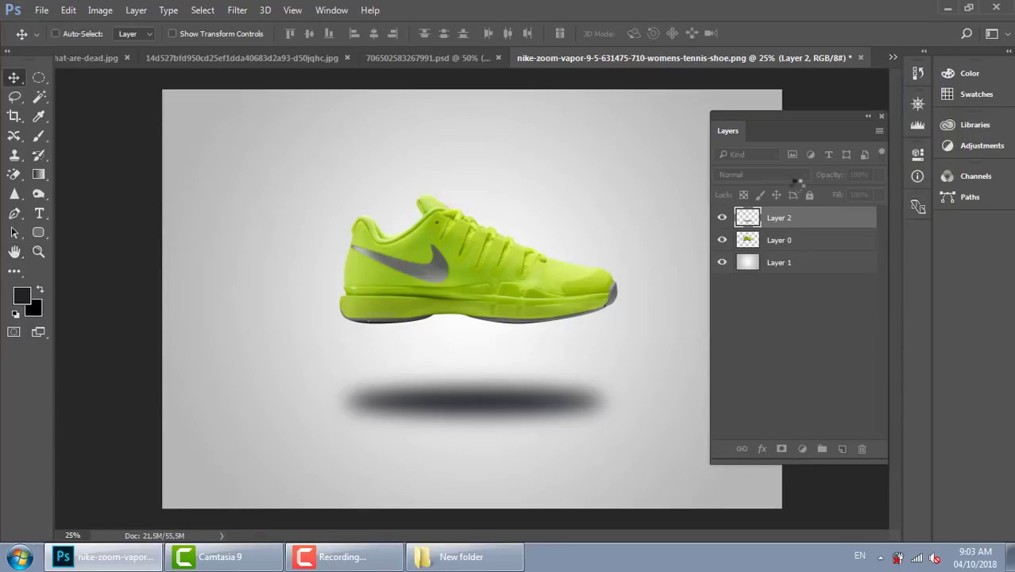
key(4)
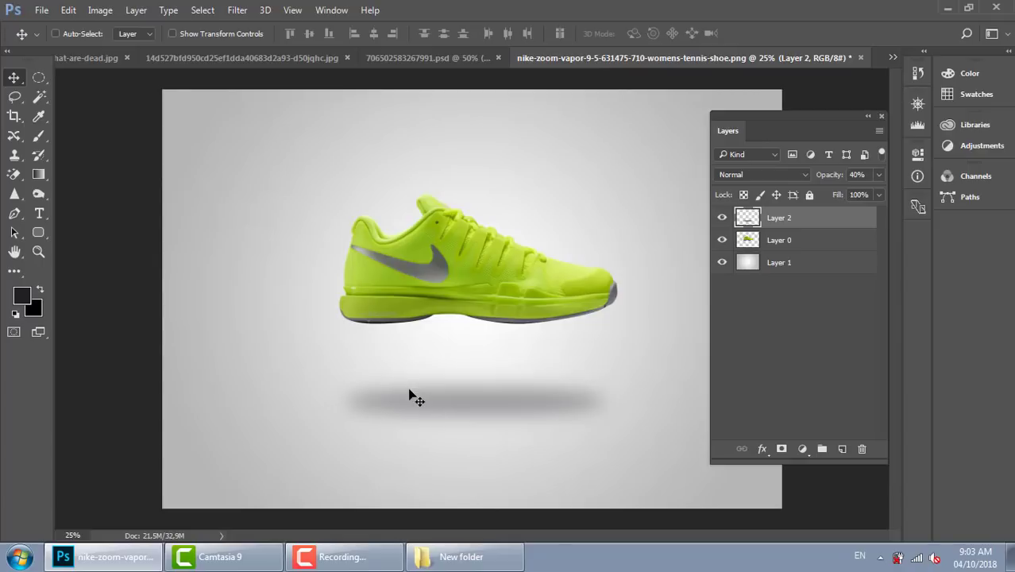
right_click(502, 270)
click(524, 279)
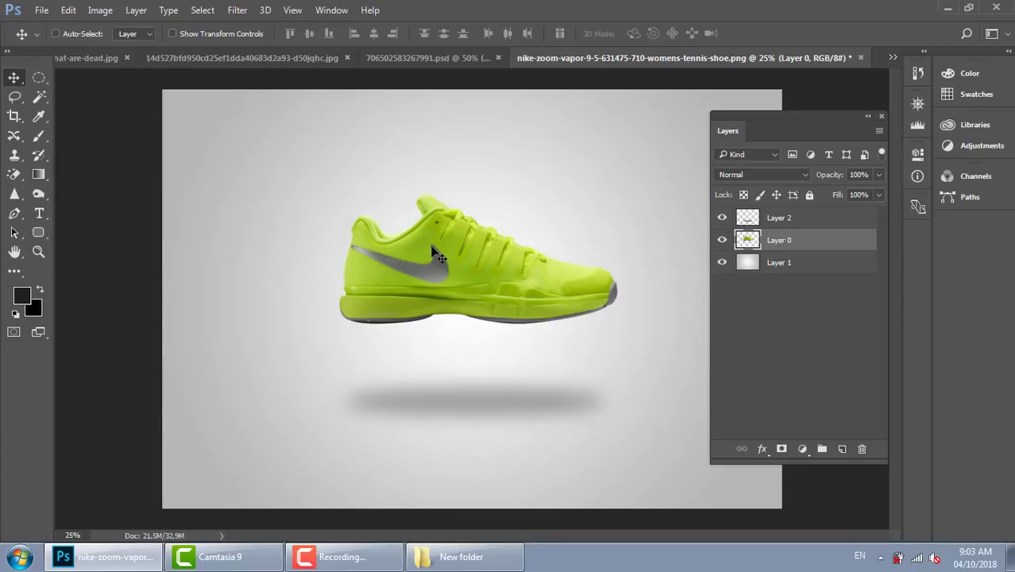
Switch to the Brush tool and try several splash brush presets (2138–2244 px).
key(b)
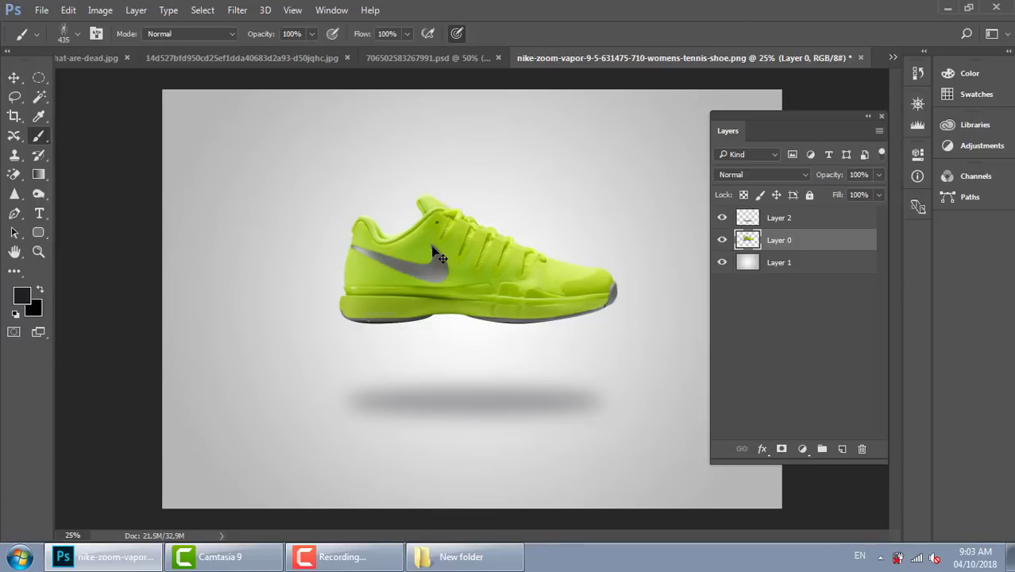
click(79, 35)
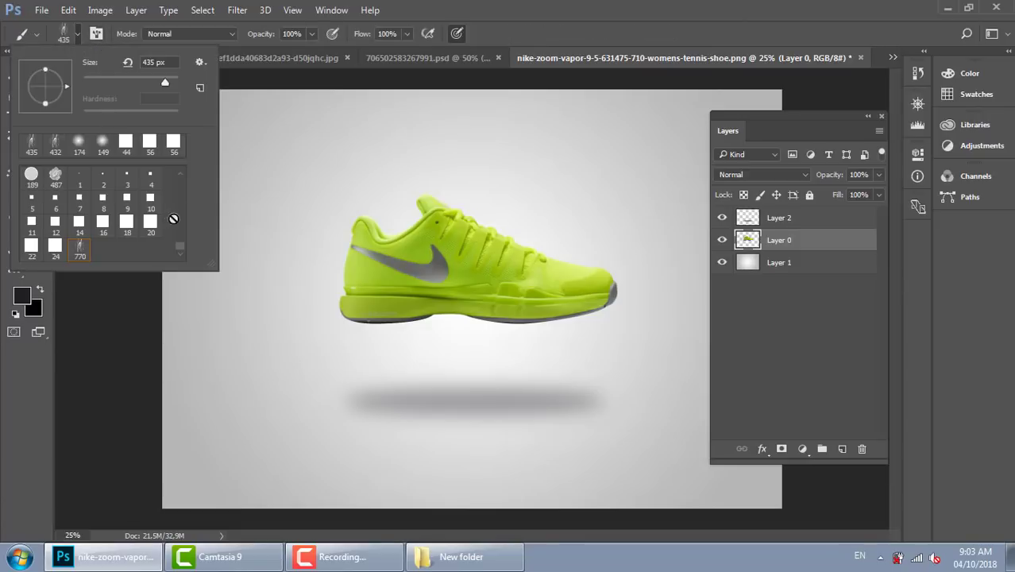
scroll(176, 172, up, 1)
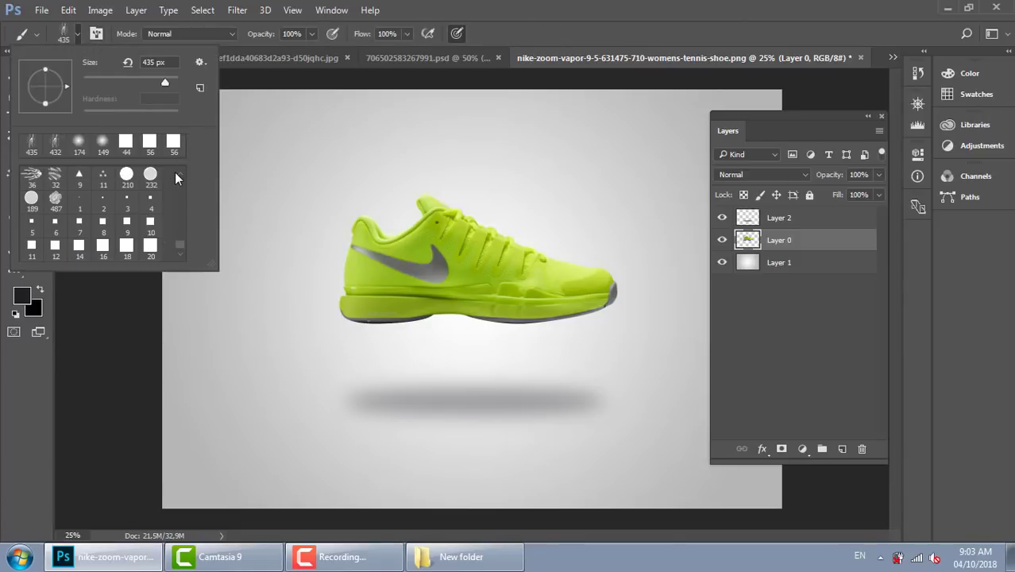
scroll(180, 175, up, 1)
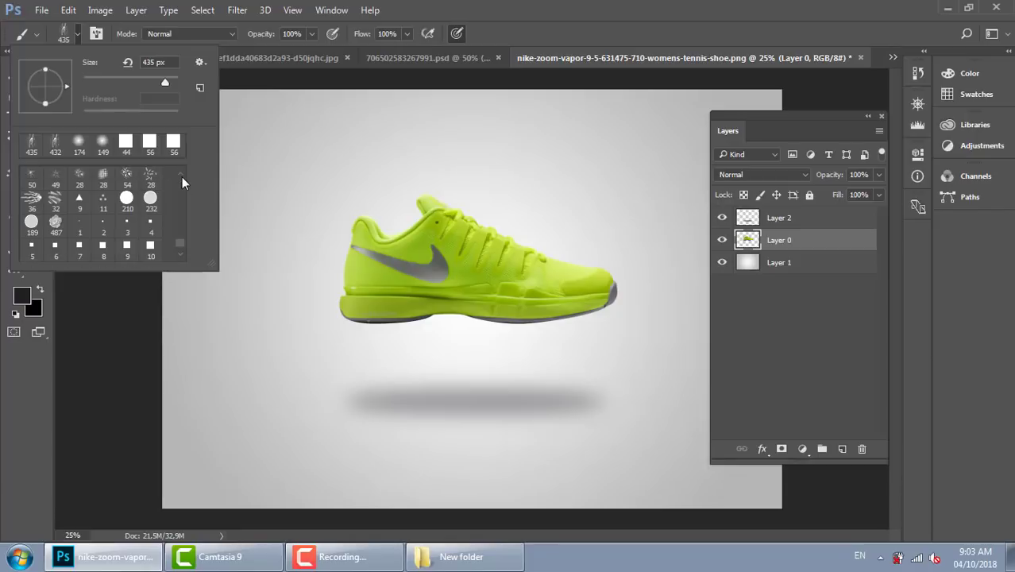
scroll(181, 176, up, 1)
scroll(178, 174, up, 1)
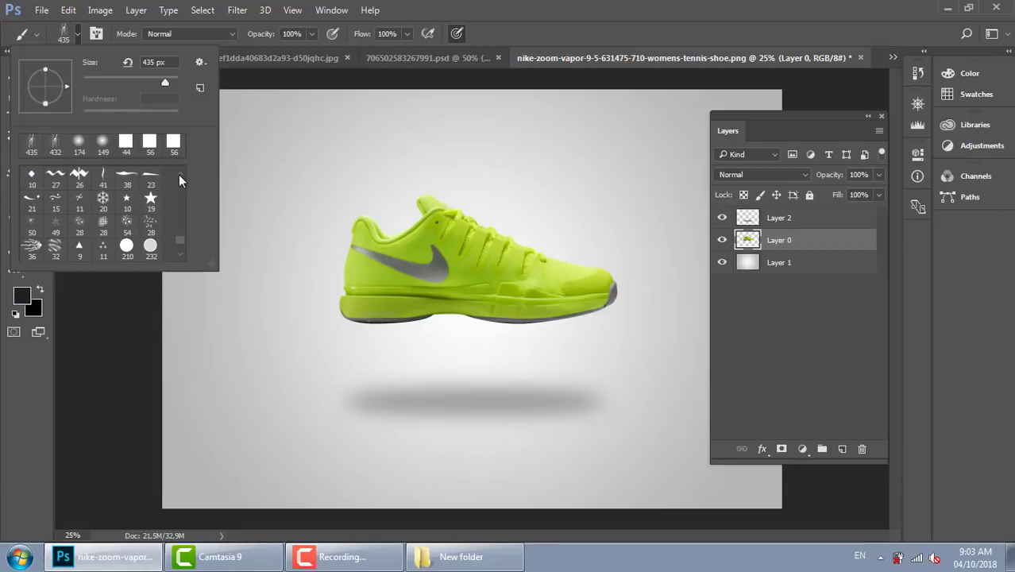
scroll(180, 237, up, 1)
scroll(181, 235, up, 1)
scroll(182, 231, up, 2)
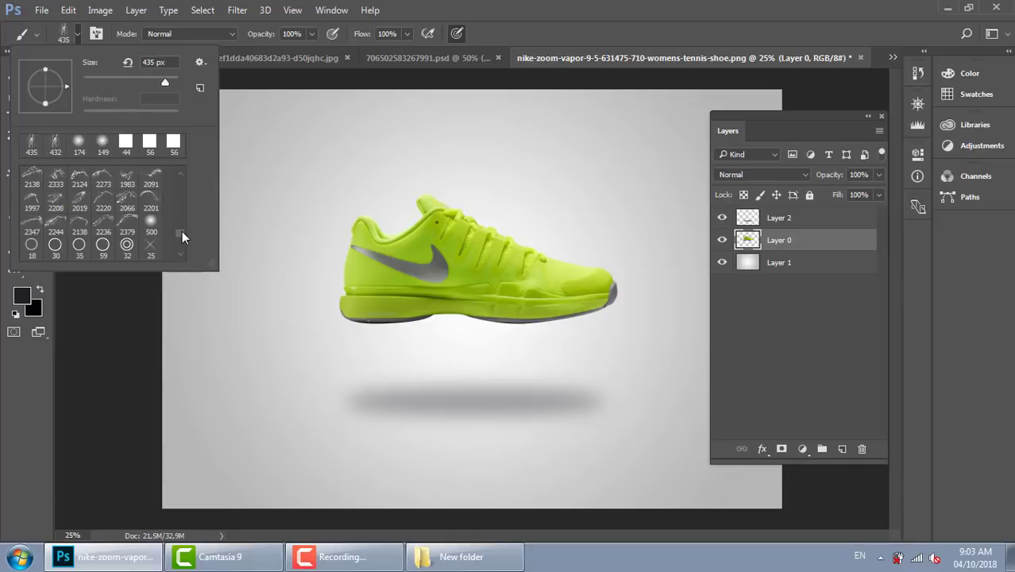
scroll(181, 231, up, 2)
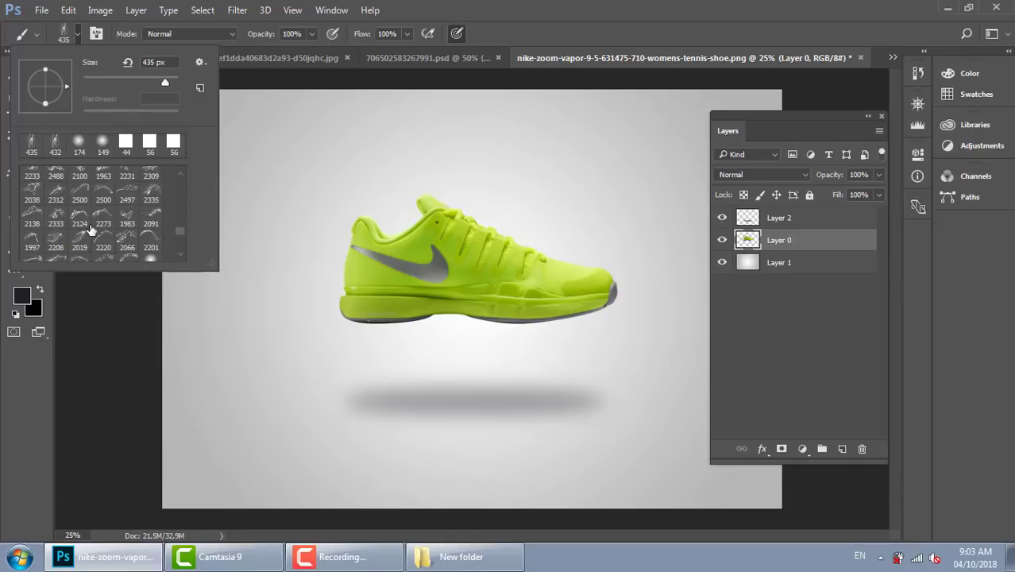
click(31, 215)
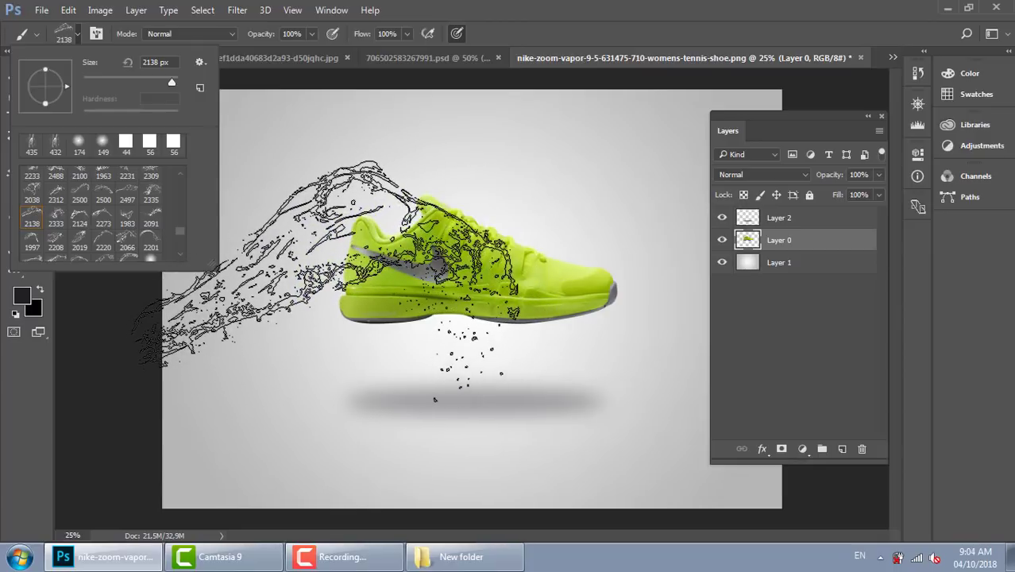
click(60, 224)
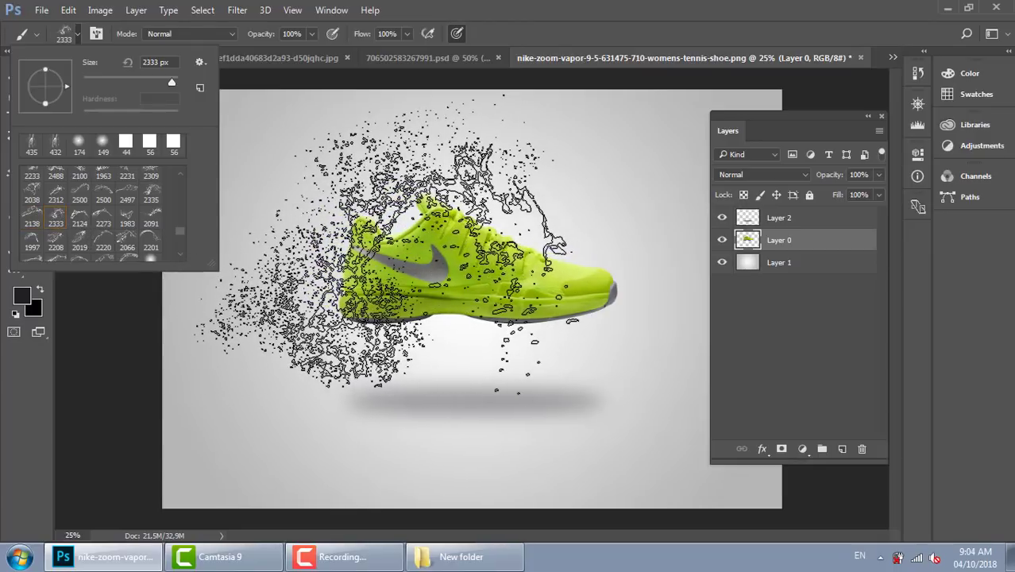
click(80, 247)
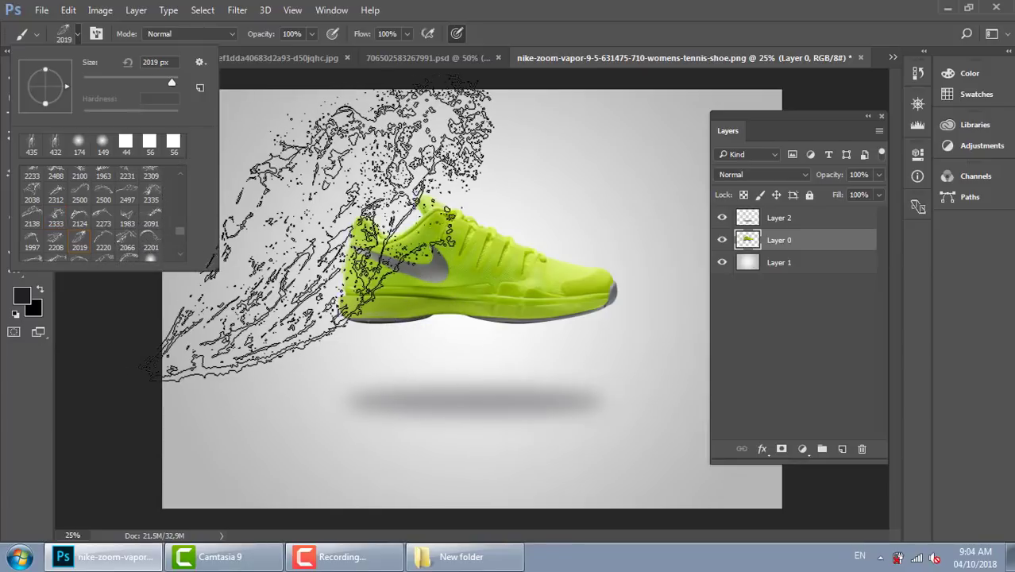
click(35, 191)
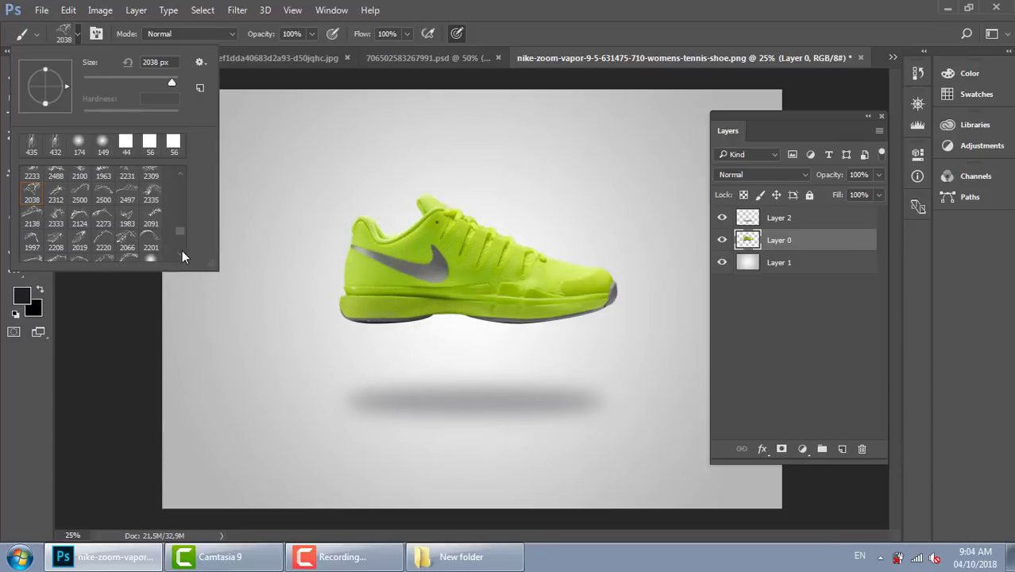
scroll(182, 253, down, 1)
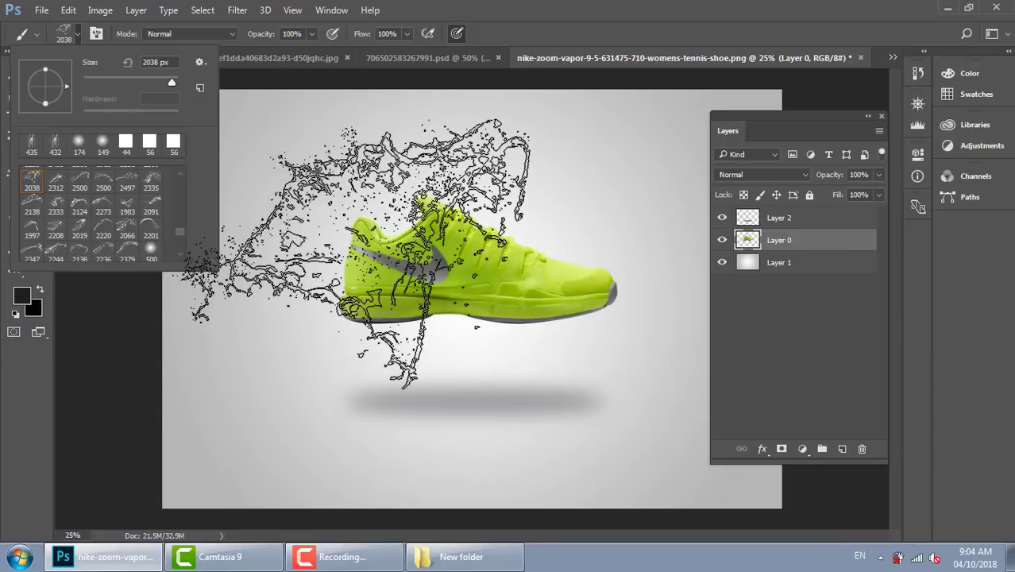
click(125, 230)
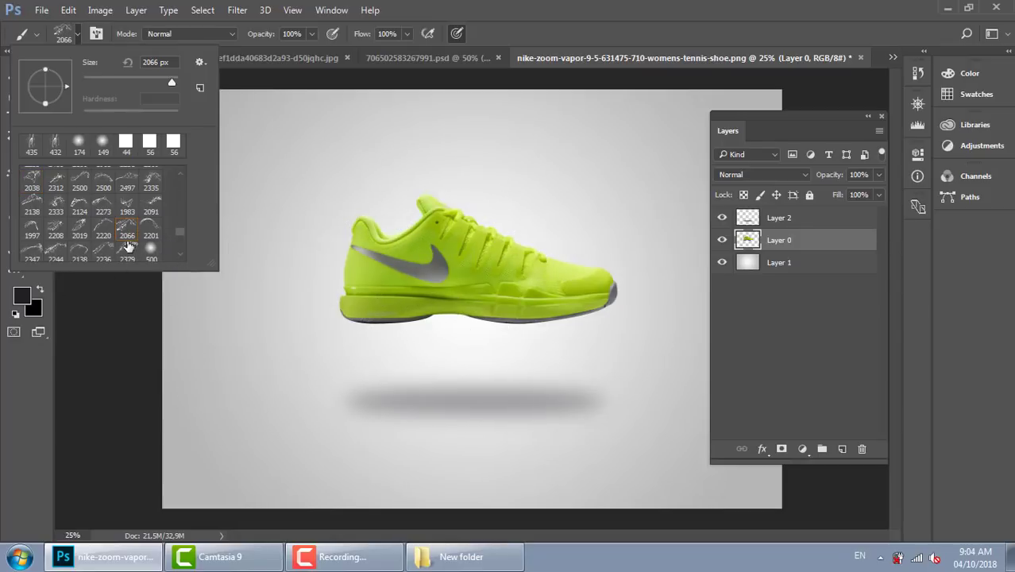
click(60, 255)
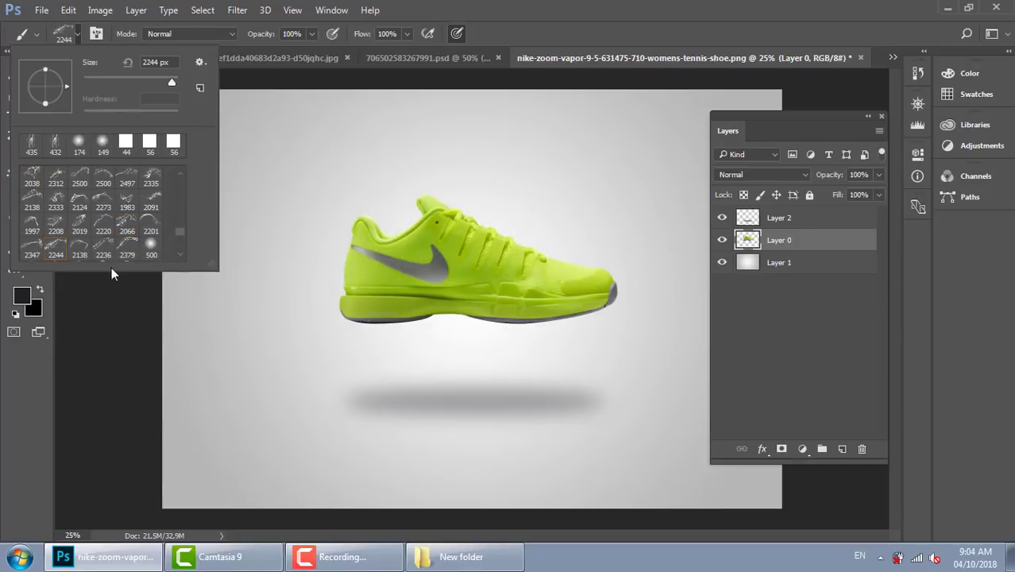
Choose the 2488 px splash brush, rotate it diagonally, resize it to about 1811 px, and add a new layer.
scroll(184, 171, up, 1)
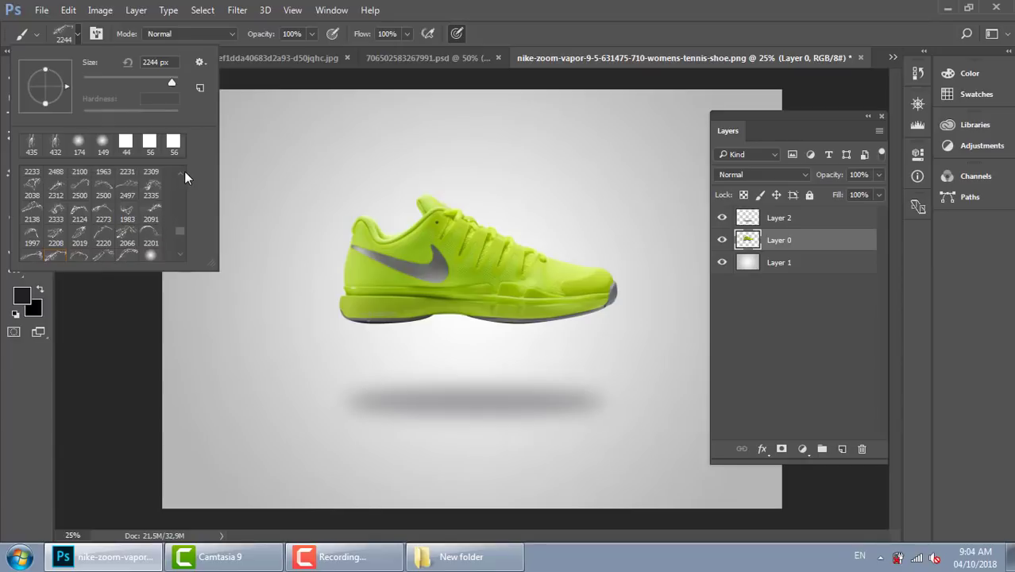
scroll(180, 175, up, 1)
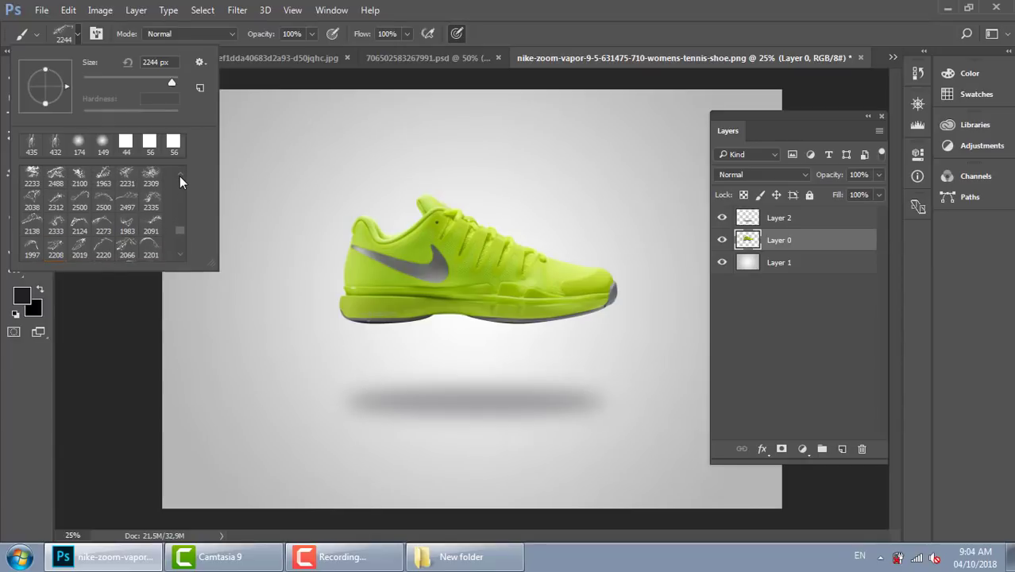
scroll(179, 175, up, 1)
click(78, 188)
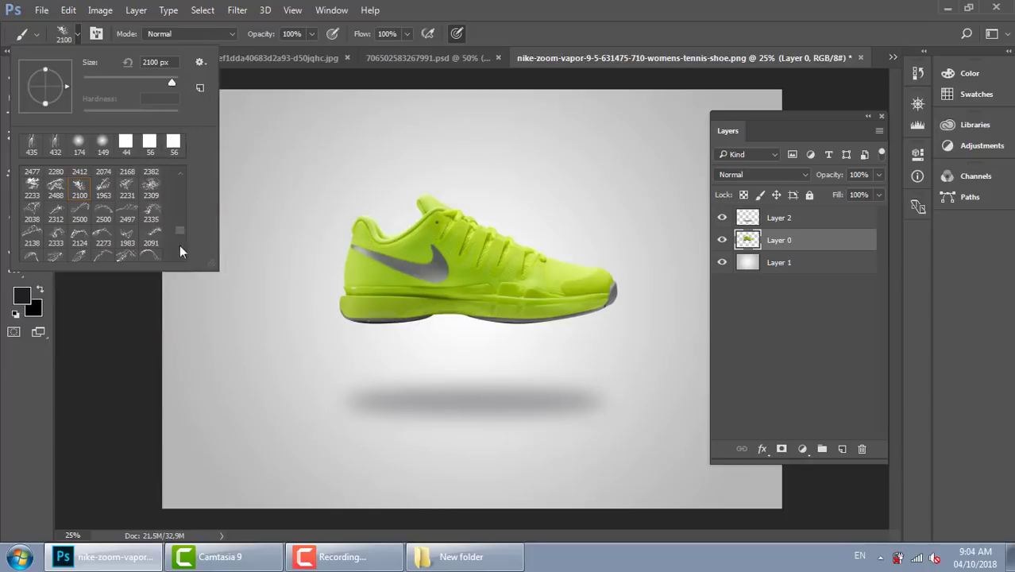
click(133, 193)
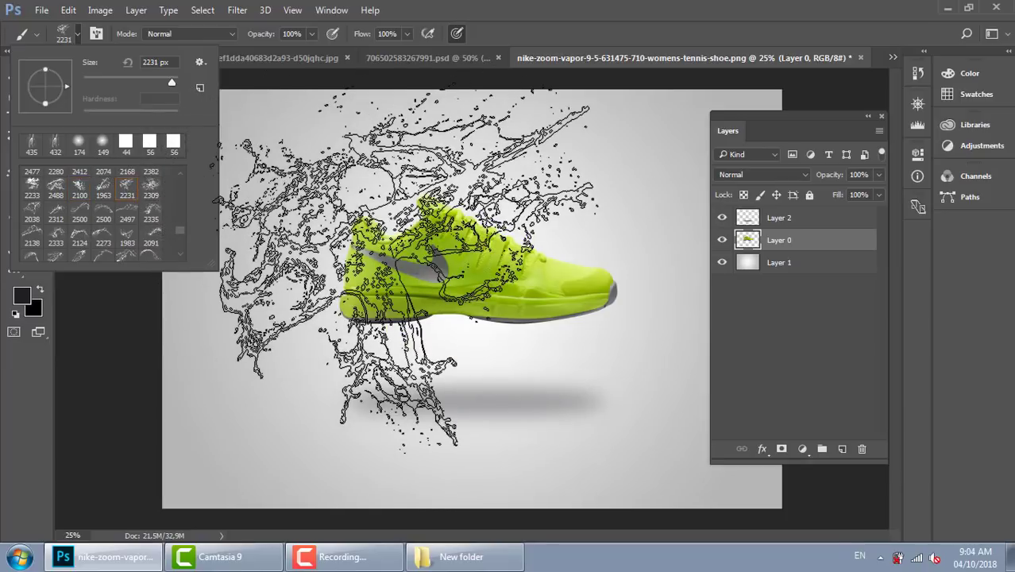
click(55, 189)
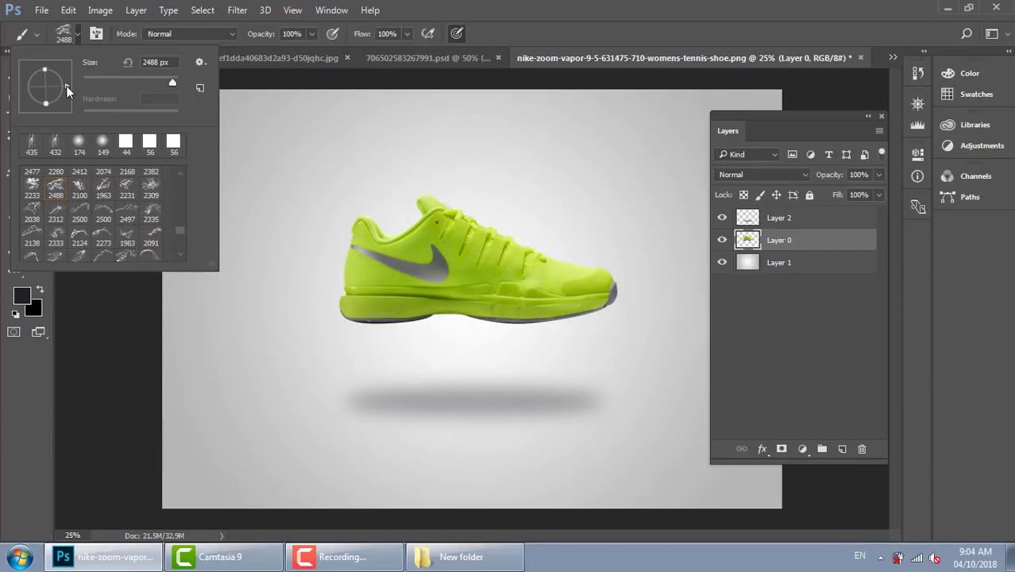
mouse_move(66, 87)
mouse_down()
mouse_move(54, 74)
mouse_move(33, 79)
mouse_move(167, 98)
mouse_move(166, 82)
mouse_up()
drag(168, 81, 171, 82)
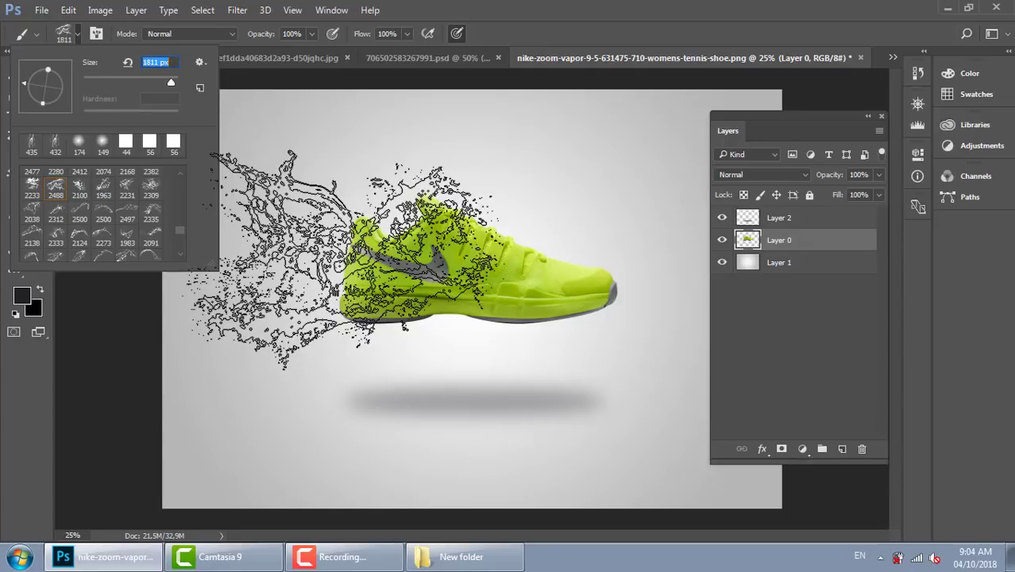
click(842, 449)
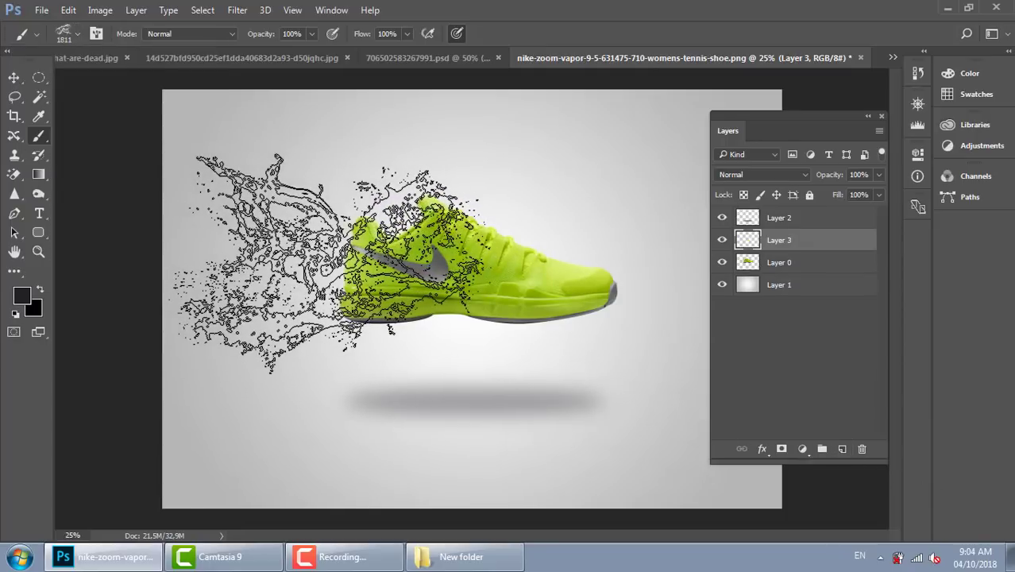
Stamp the splash over the shoe's back half on Layer 3, then zoom in with Layer 0 selected.
click(329, 264)
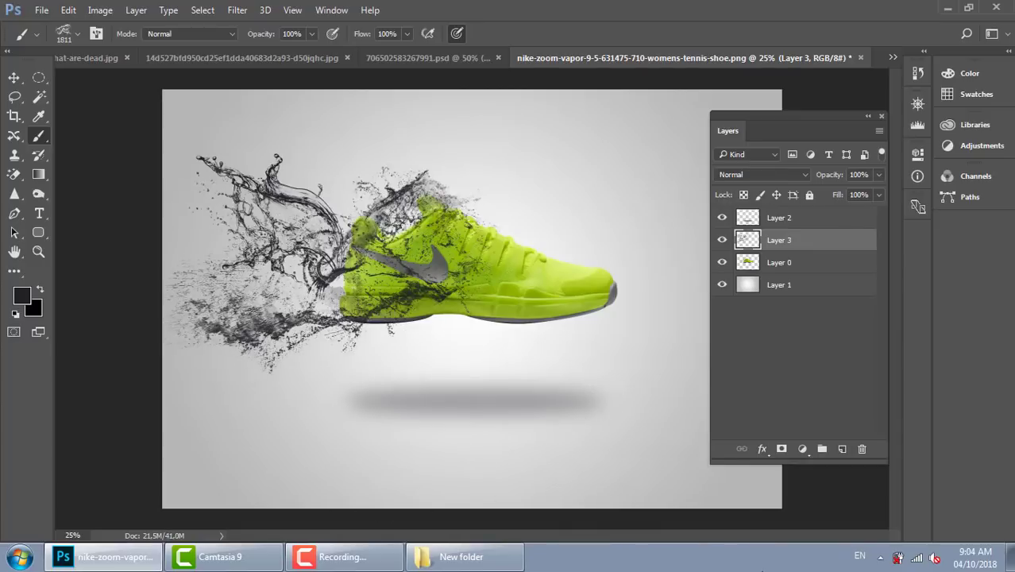
key(ctrl+plus)
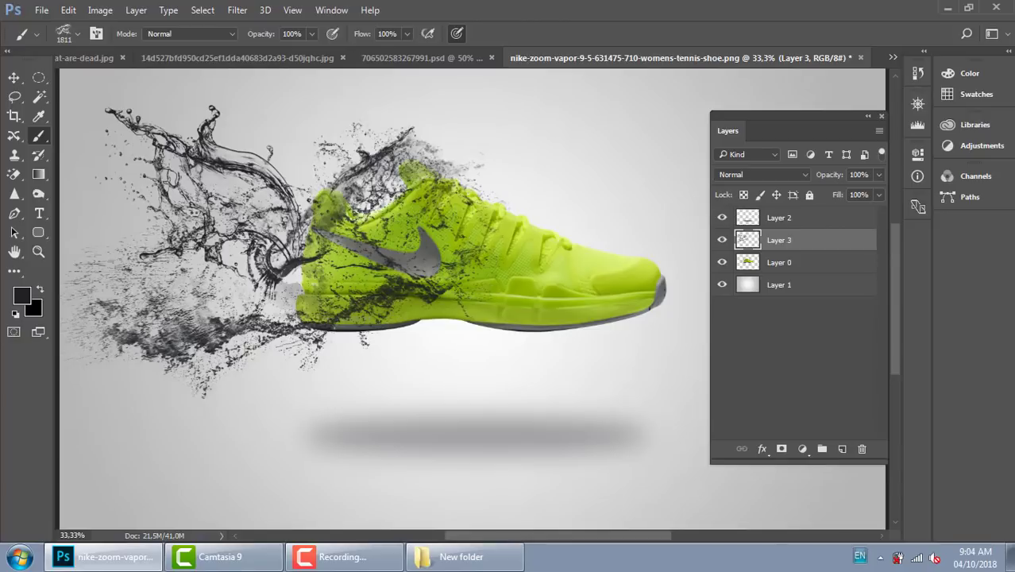
click(827, 271)
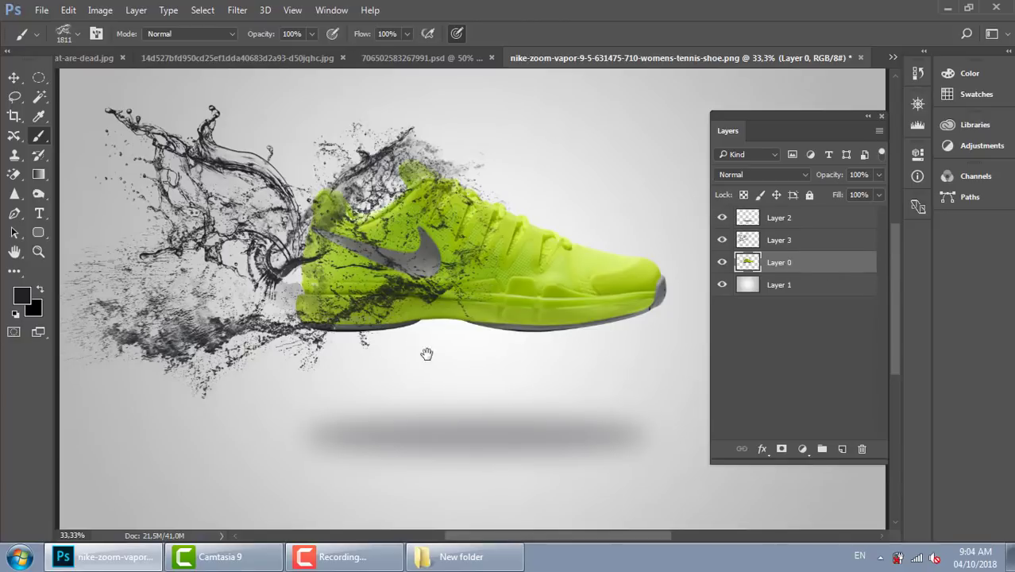
drag(427, 354, 501, 381)
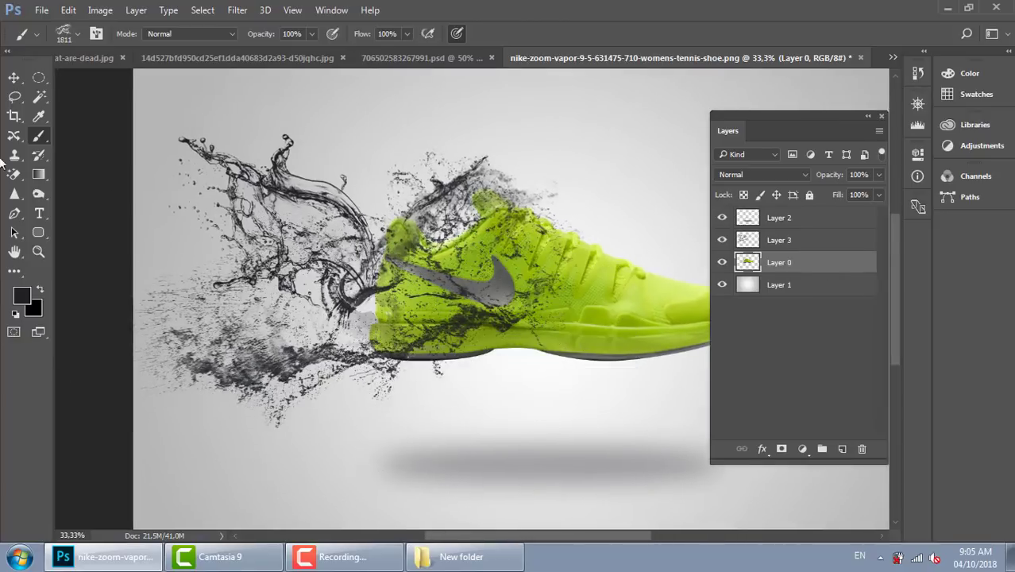
Smudge the splash marks on the shoe's upper and heel into the green.
drag(14, 194, 81, 222)
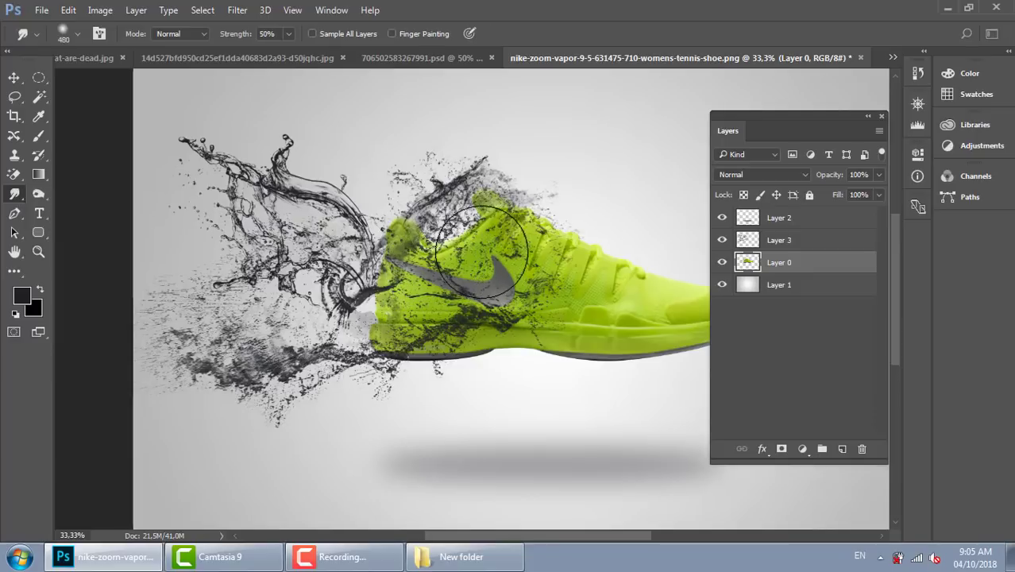
mouse_move(482, 250)
mouse_down()
mouse_move(473, 226)
mouse_move(456, 226)
mouse_up()
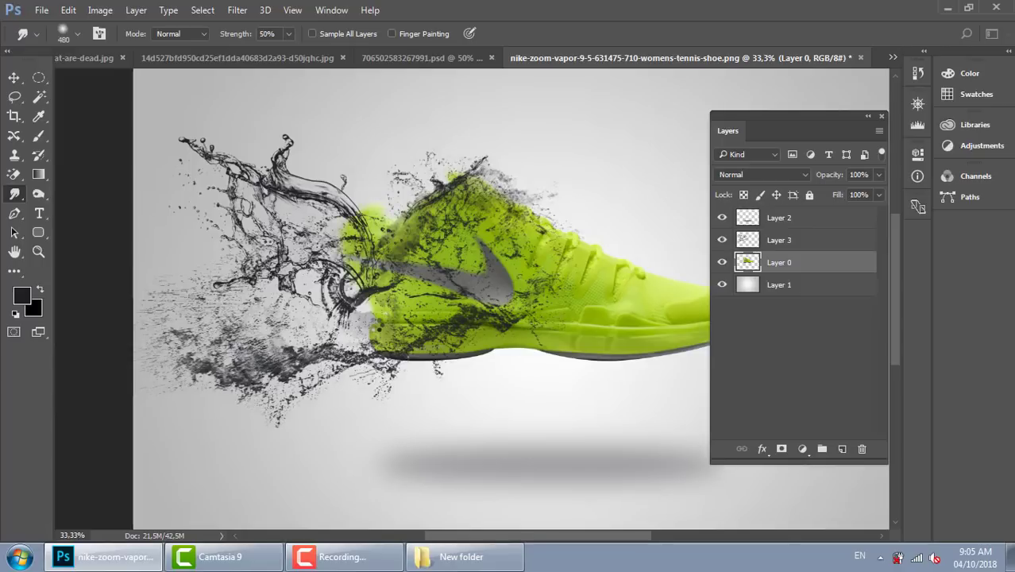
mouse_move(345, 233)
mouse_down()
mouse_move(393, 332)
mouse_move(388, 343)
mouse_up()
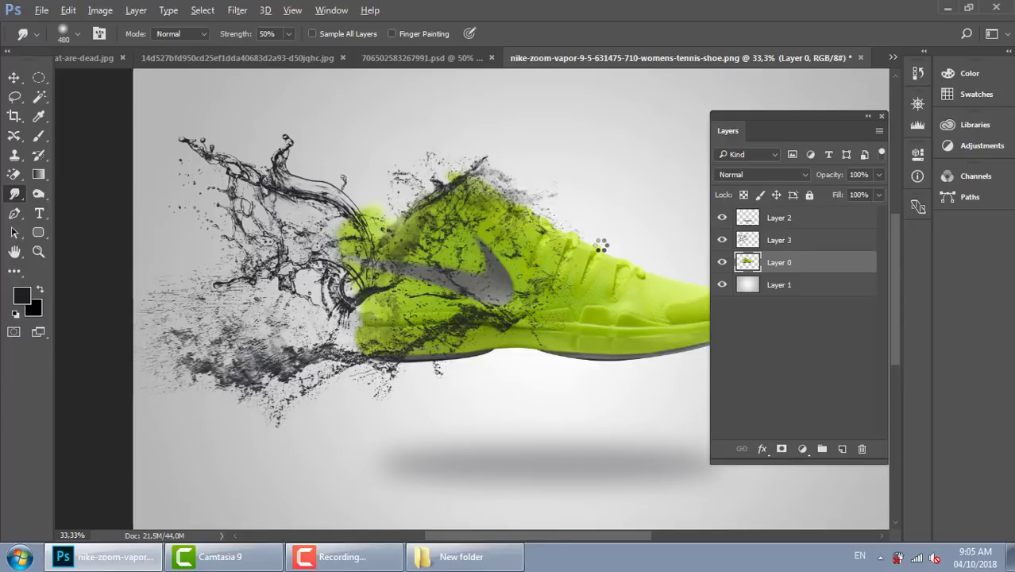
Resize the image to 1000 px wide in pixel units, giving 1000 × 676.
click(676, 202)
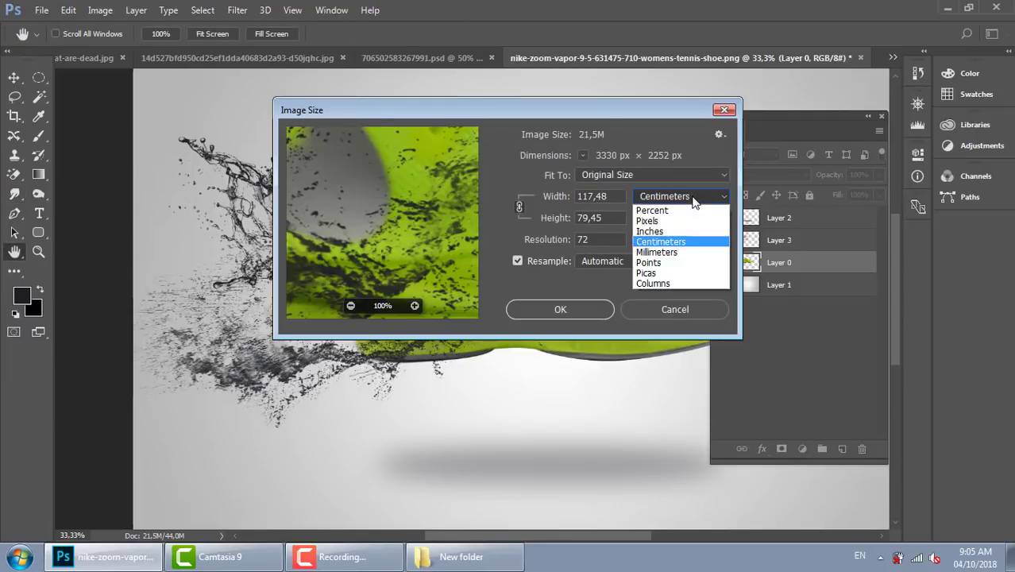
click(670, 226)
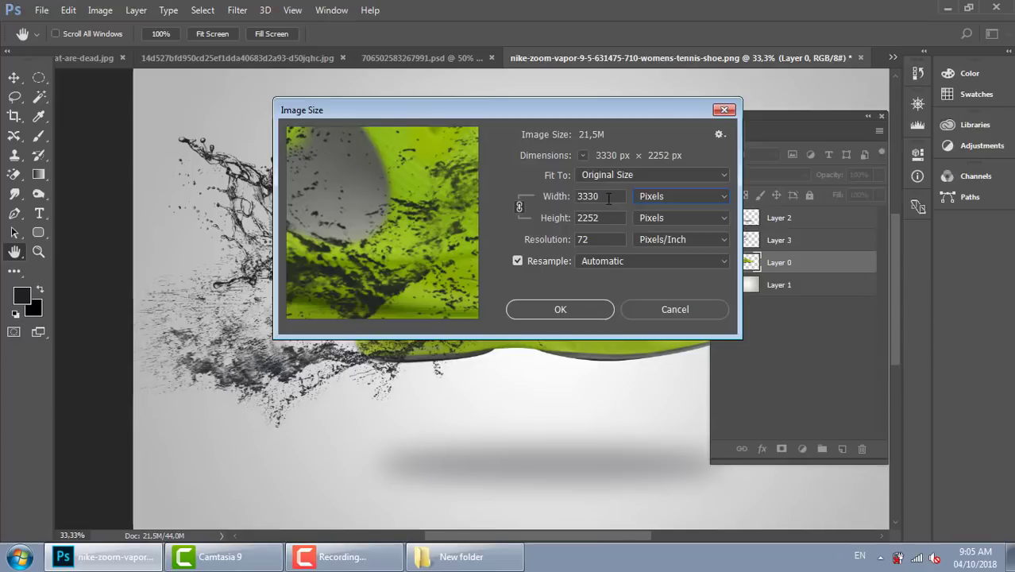
text(100)
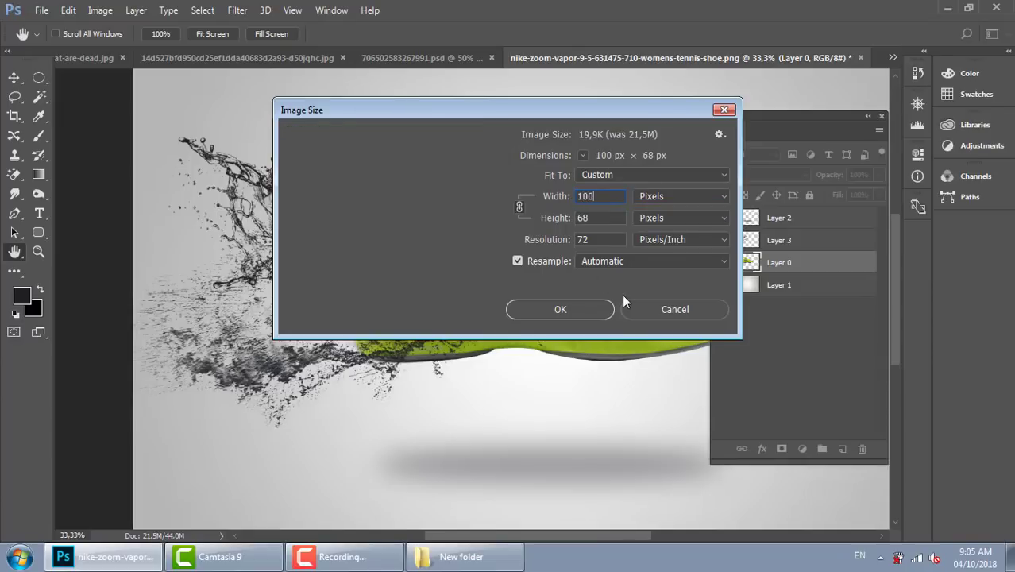
text(0)
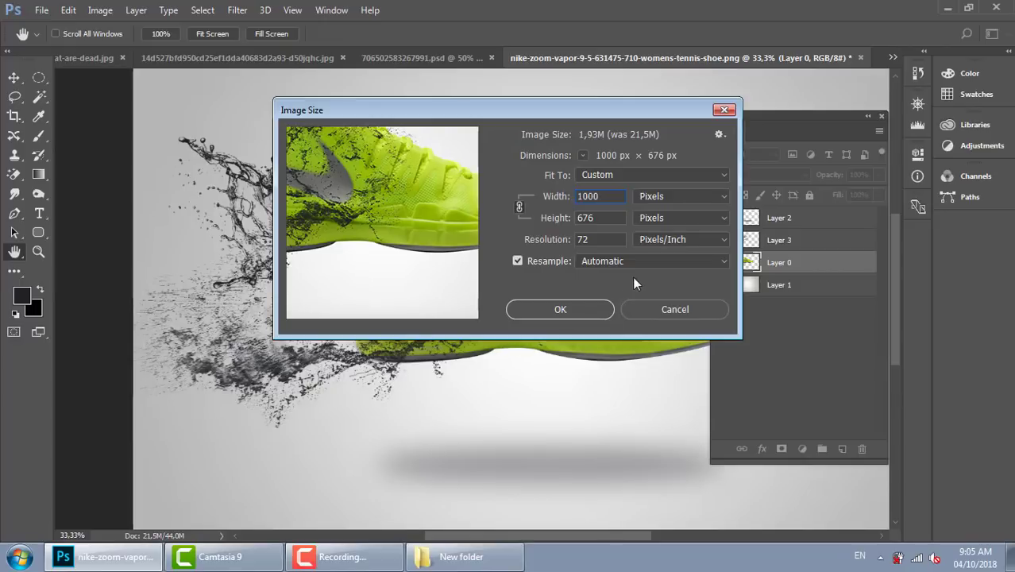
key(Return)
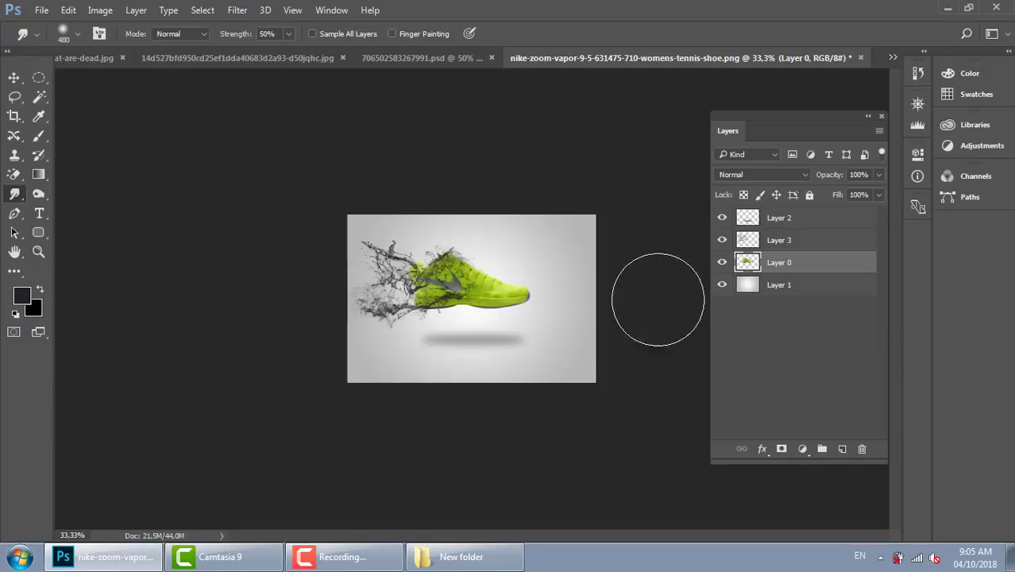
At 100% zoom, set the Smudge brush to 158 px and smear the shoe's green leftward into the splash.
key(ctrl+1)
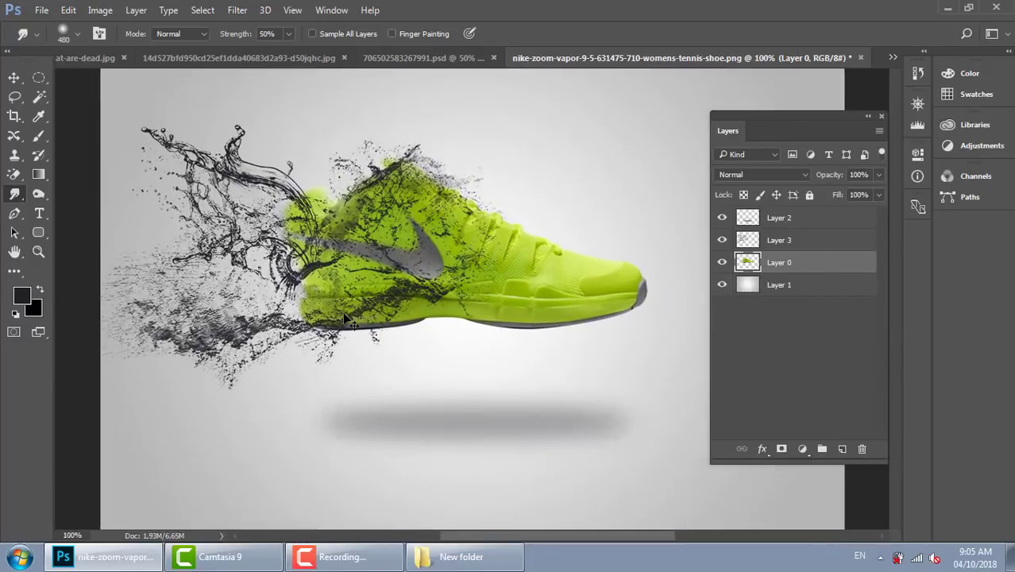
right_click(505, 276)
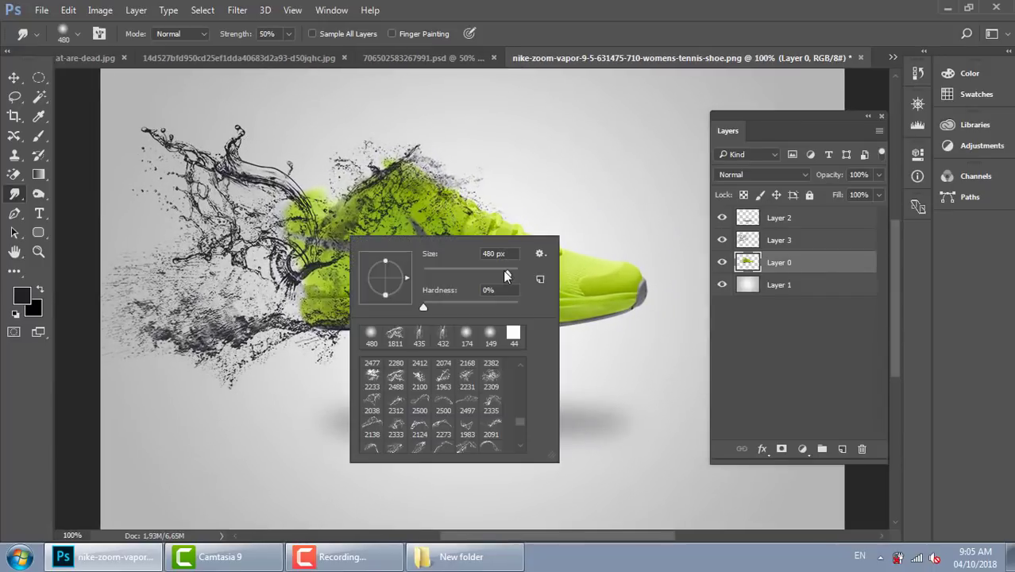
drag(499, 277, 486, 277)
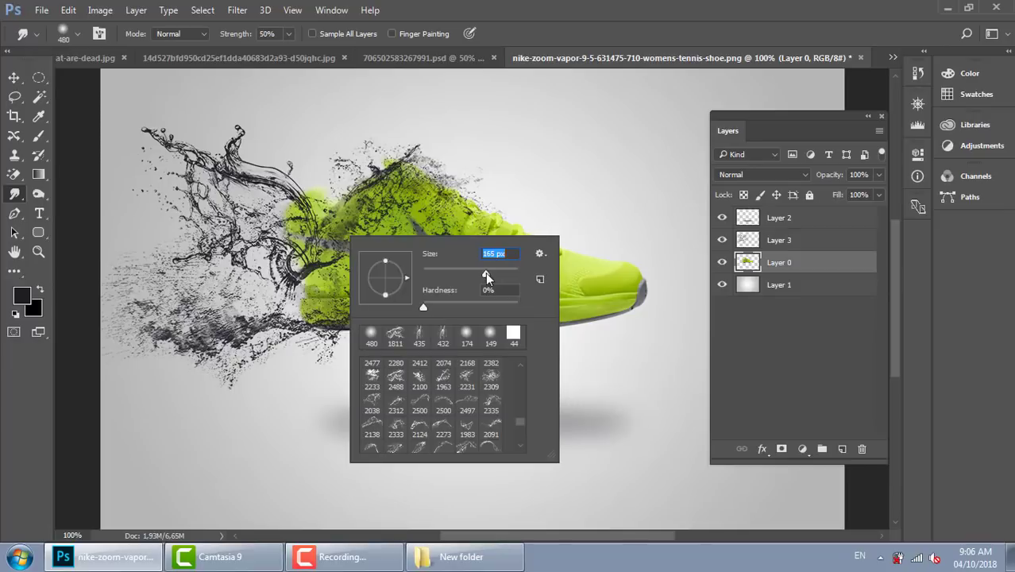
click(286, 230)
drag(317, 238, 191, 163)
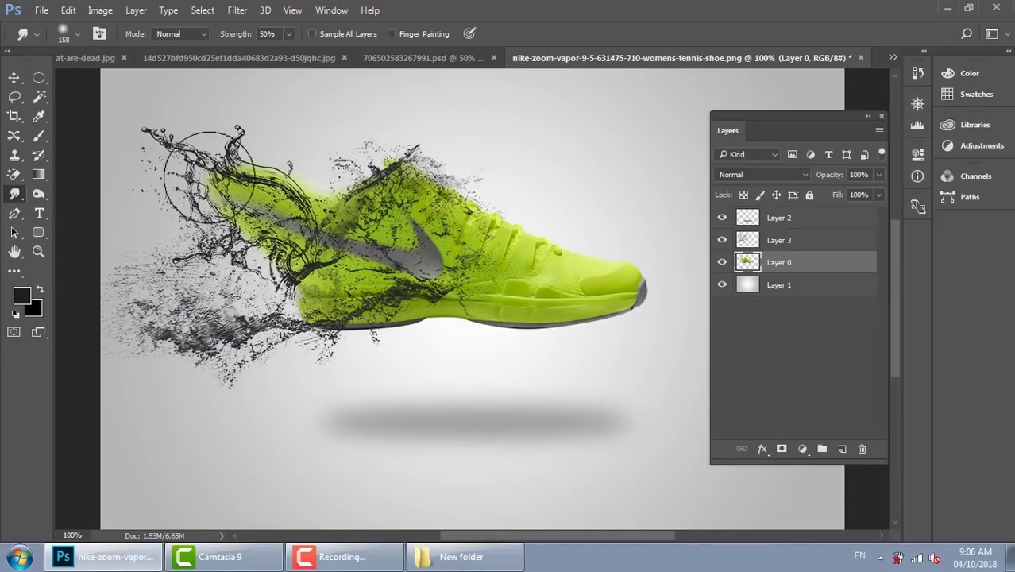
drag(385, 255, 508, 278)
mouse_move(374, 223)
mouse_down()
mouse_move(359, 196)
mouse_move(226, 159)
mouse_up()
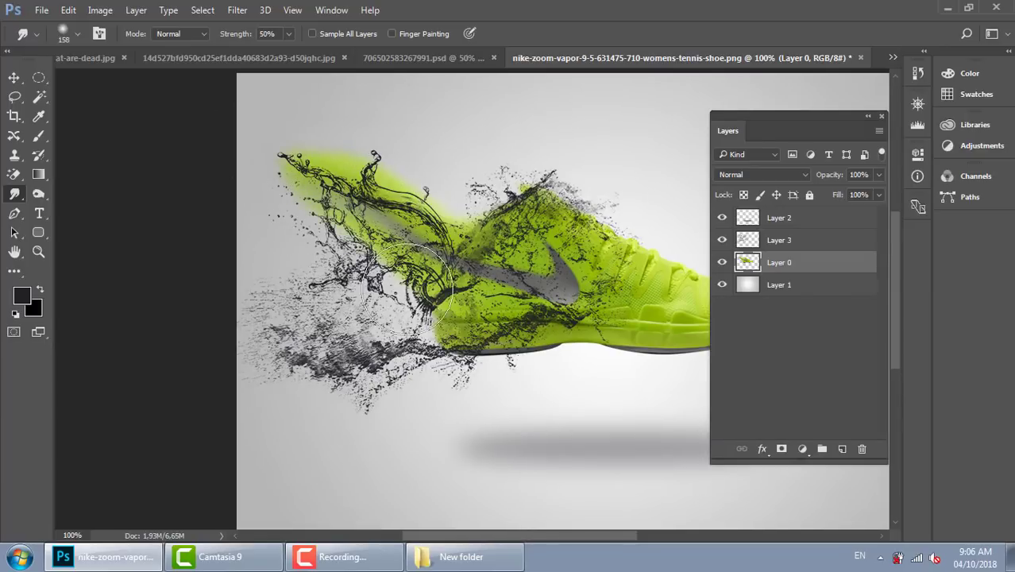
drag(409, 278, 335, 374)
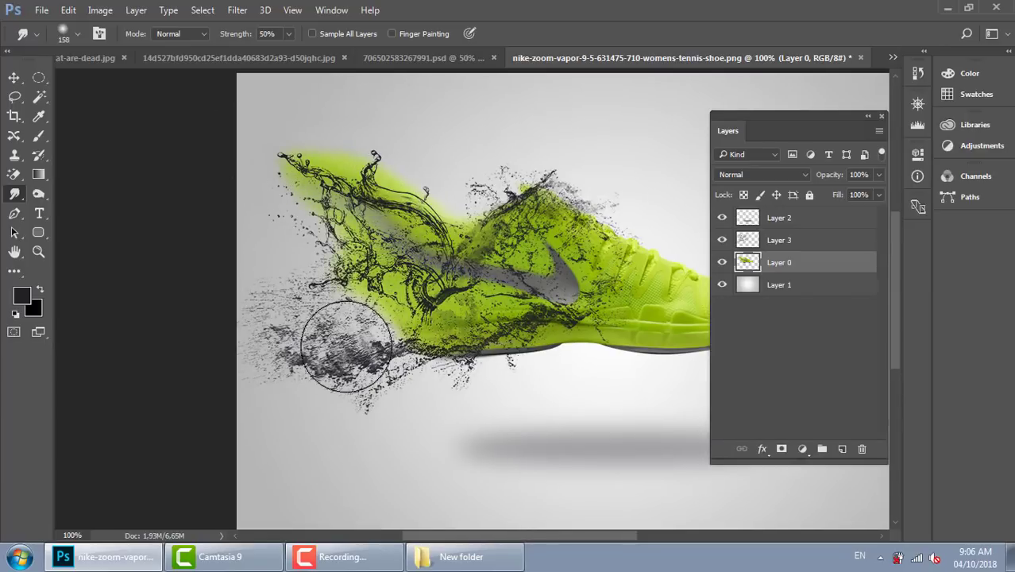
mouse_move(516, 346)
mouse_down()
mouse_move(408, 408)
mouse_move(483, 381)
mouse_move(489, 359)
mouse_move(329, 362)
mouse_move(318, 385)
mouse_move(322, 373)
mouse_move(270, 322)
mouse_up()
mouse_move(355, 334)
mouse_down()
mouse_move(268, 363)
mouse_move(288, 282)
mouse_up()
Smudge the splash near the shoe's upper, then add a white layer mask to Layer 0.
scroll(518, 245, right, 2)
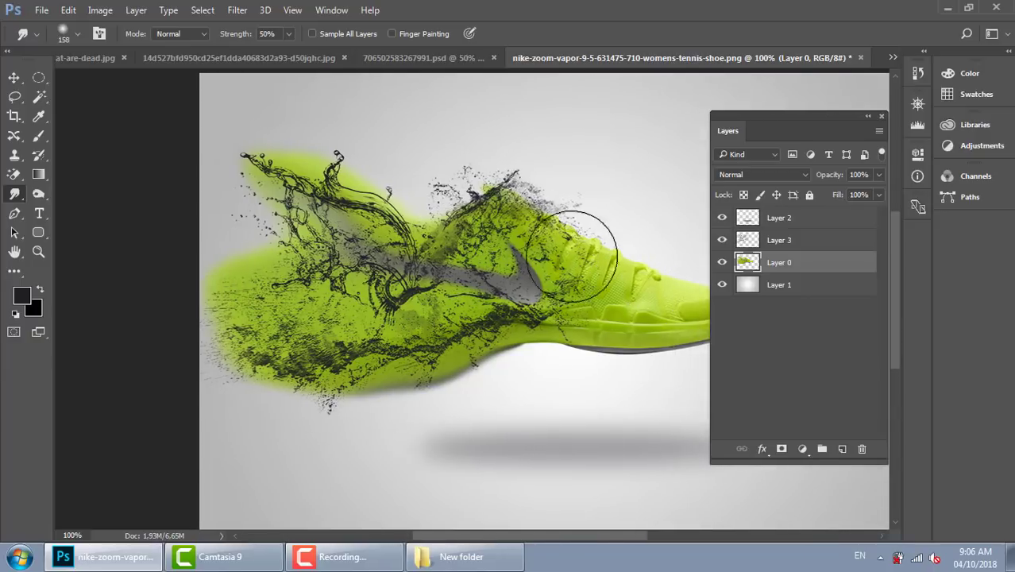
mouse_move(525, 231)
mouse_down()
mouse_move(457, 185)
mouse_move(441, 199)
mouse_move(425, 192)
mouse_move(544, 195)
mouse_move(542, 224)
mouse_move(576, 190)
mouse_move(516, 151)
mouse_move(492, 210)
mouse_move(449, 258)
mouse_move(381, 207)
mouse_move(335, 147)
mouse_move(318, 222)
mouse_move(258, 163)
mouse_up()
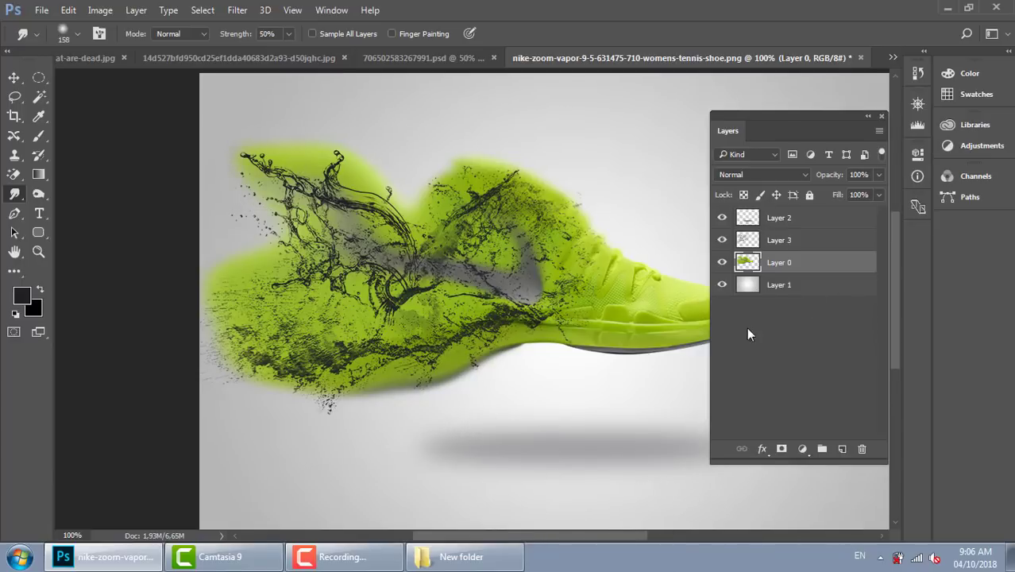
drag(531, 313, 502, 295)
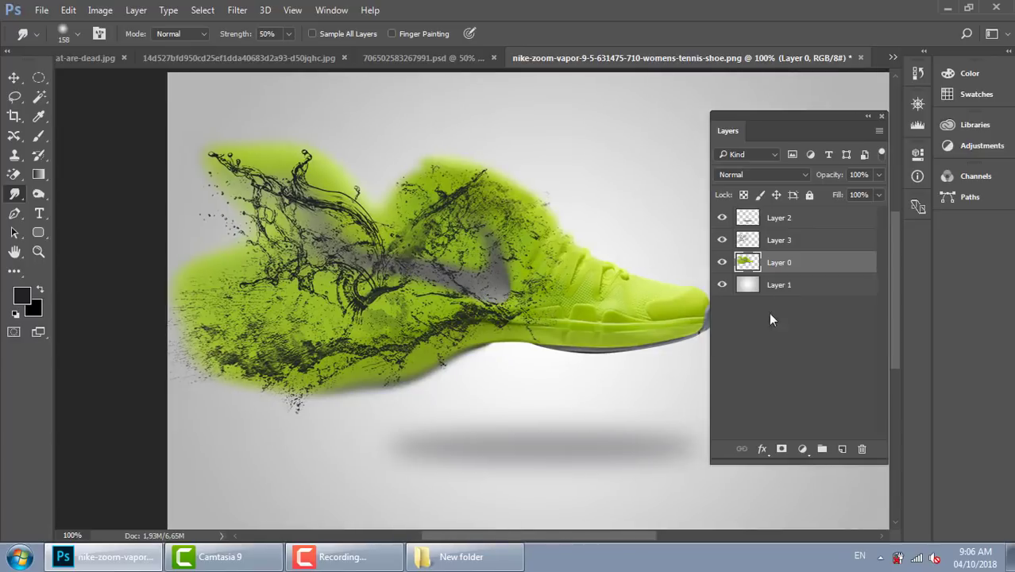
click(782, 449)
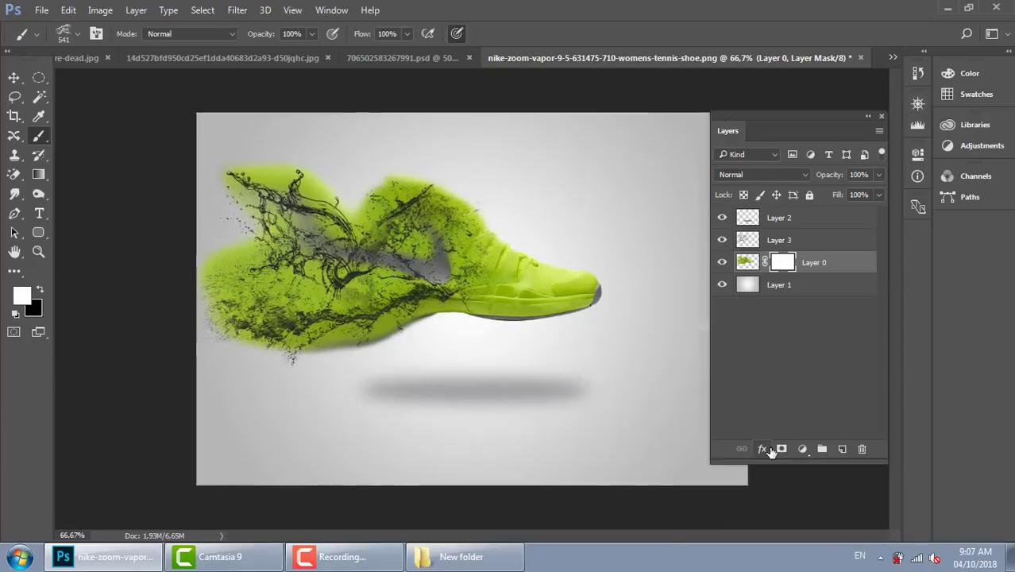
Set the foreground to black (#000000), load Layer 3's splash as a selection, then hide Layer 3.
key(ctrl+plus)
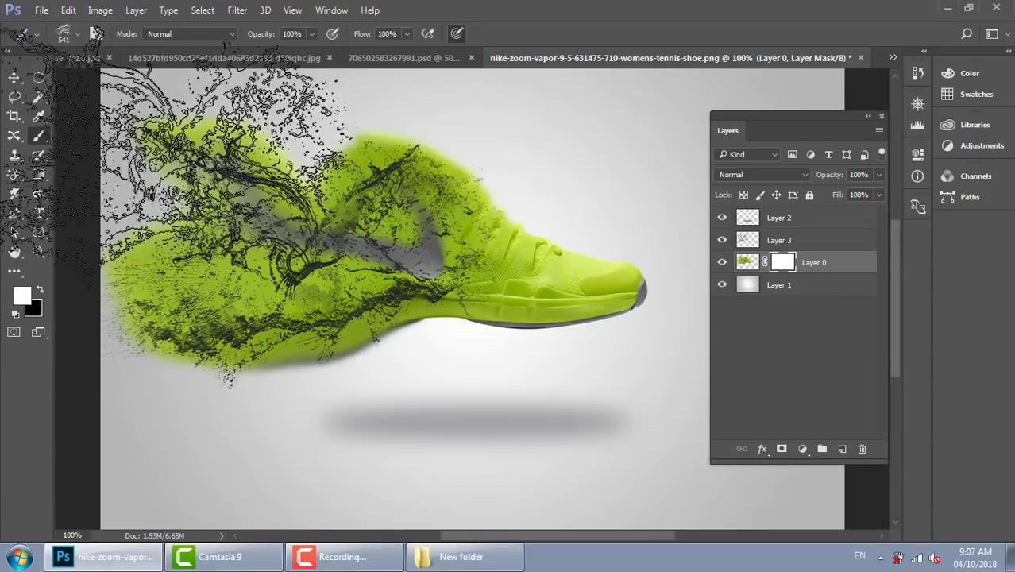
click(23, 298)
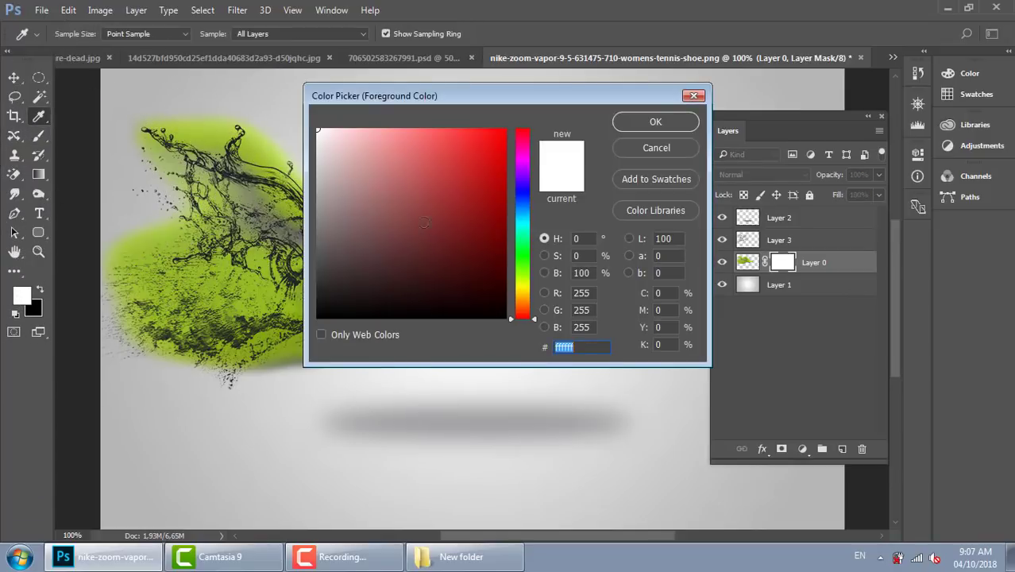
text(000000)
click(653, 123)
key(b)
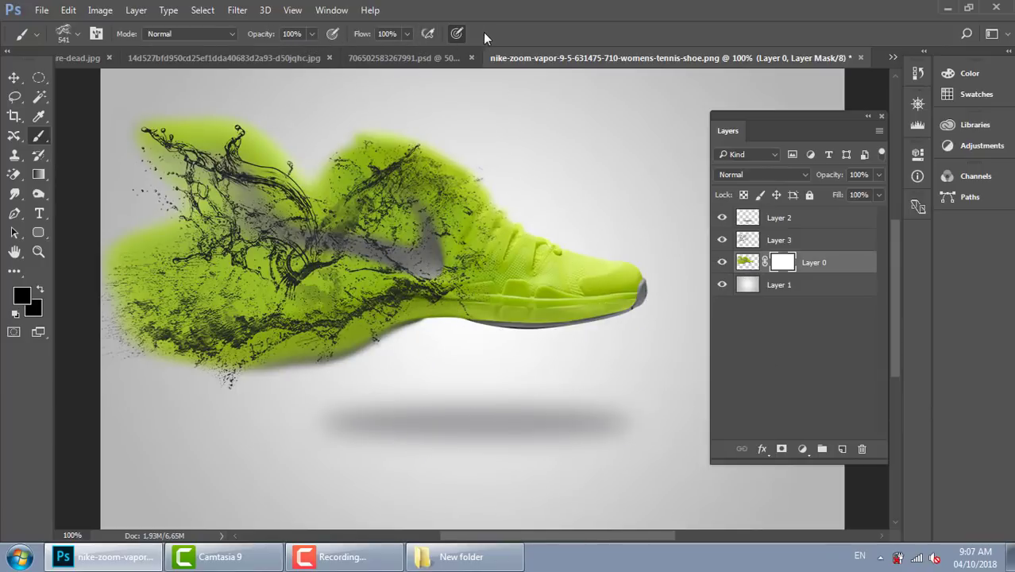
ctrl+click(747, 243)
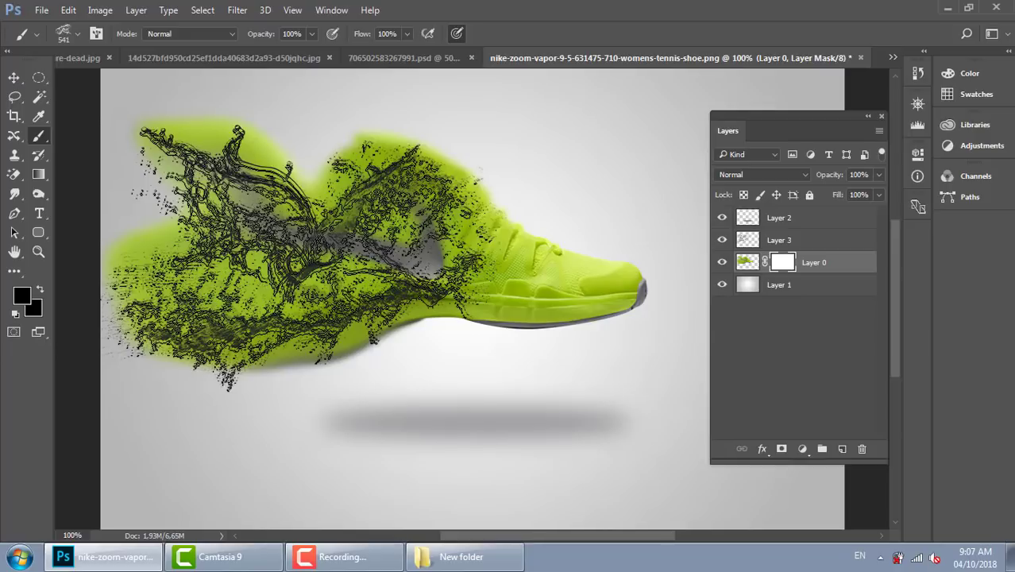
click(722, 240)
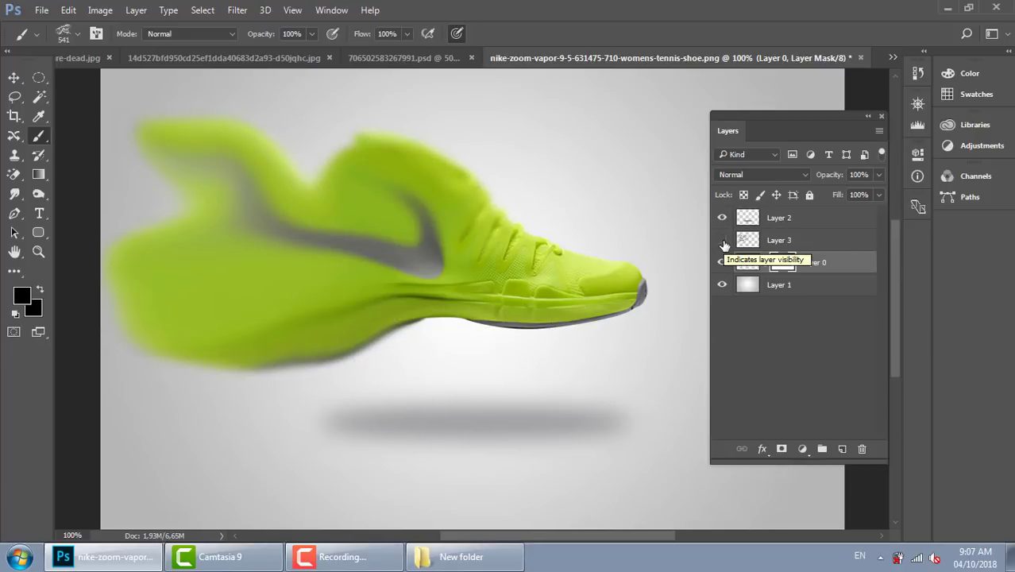
Stamp the splash into Layer 0's mask, hide Layer 3, and invert the mask with Ctrl+I.
click(722, 240)
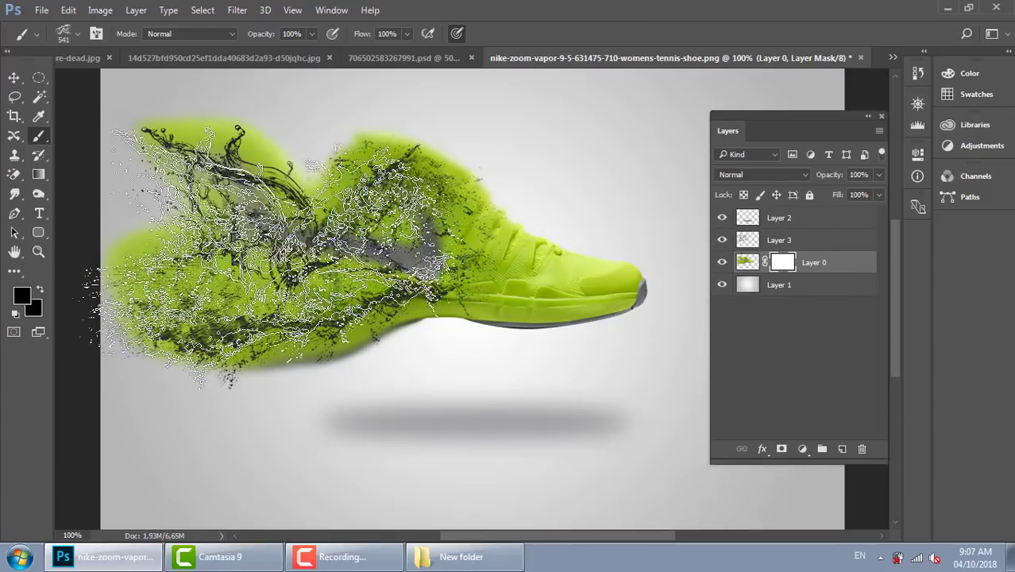
drag(266, 254, 306, 251)
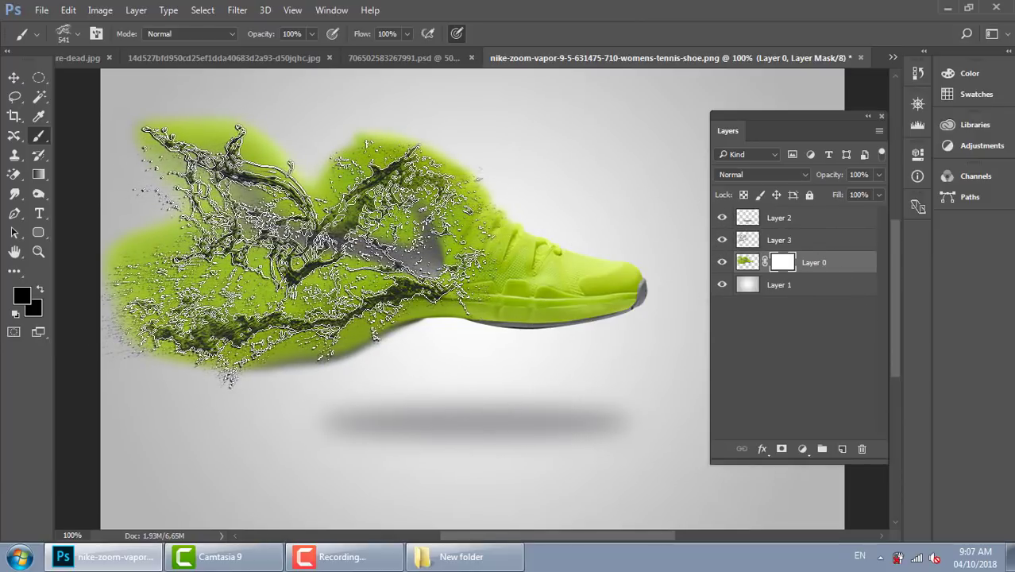
click(302, 256)
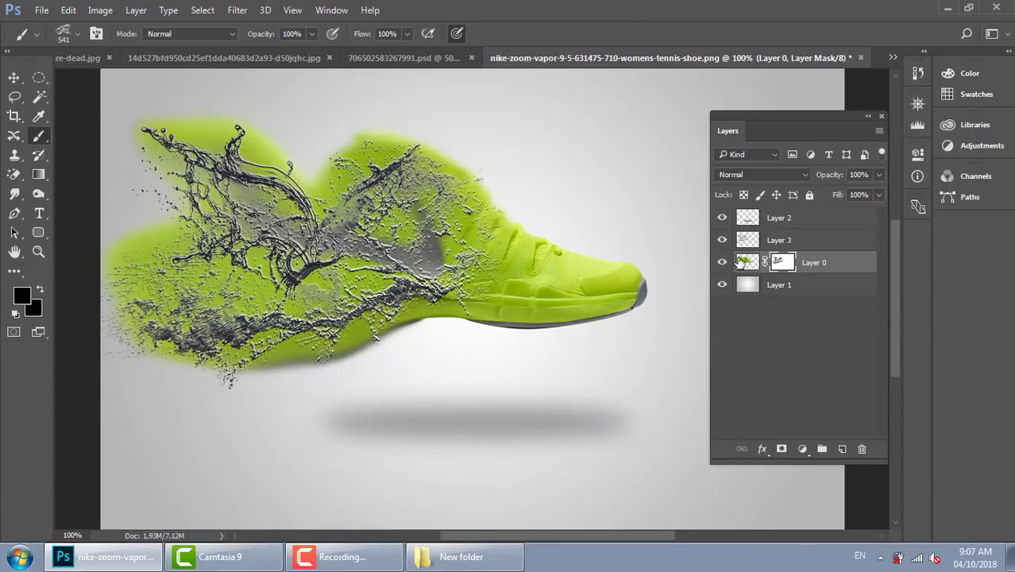
click(722, 240)
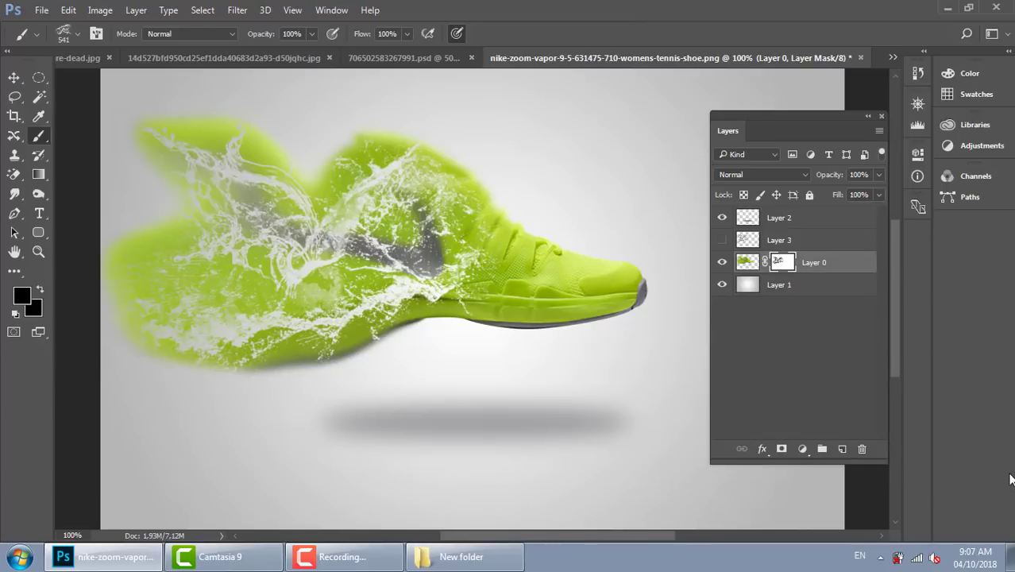
key(ctrl+i)
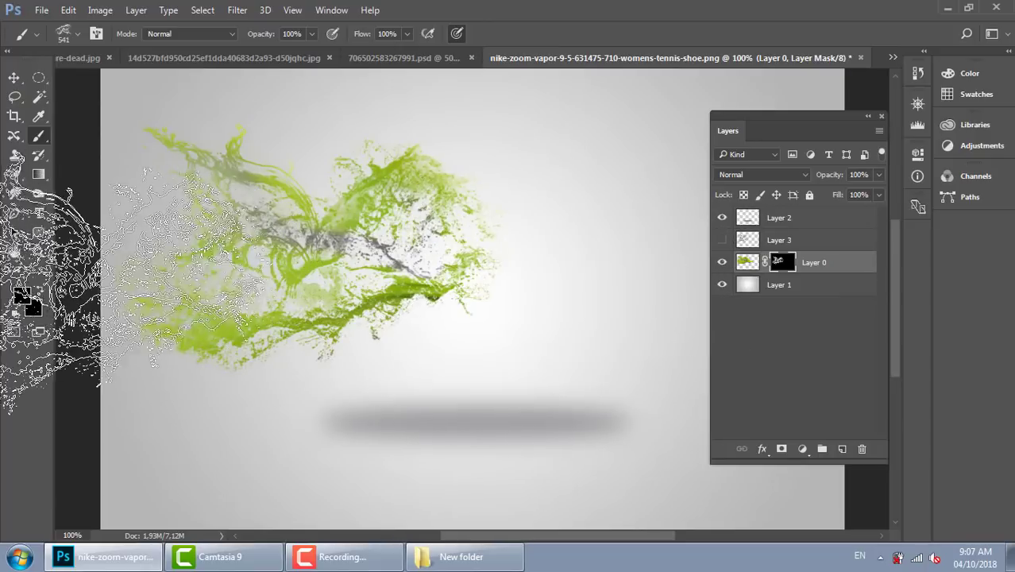
Set the foreground colour to white.
click(23, 298)
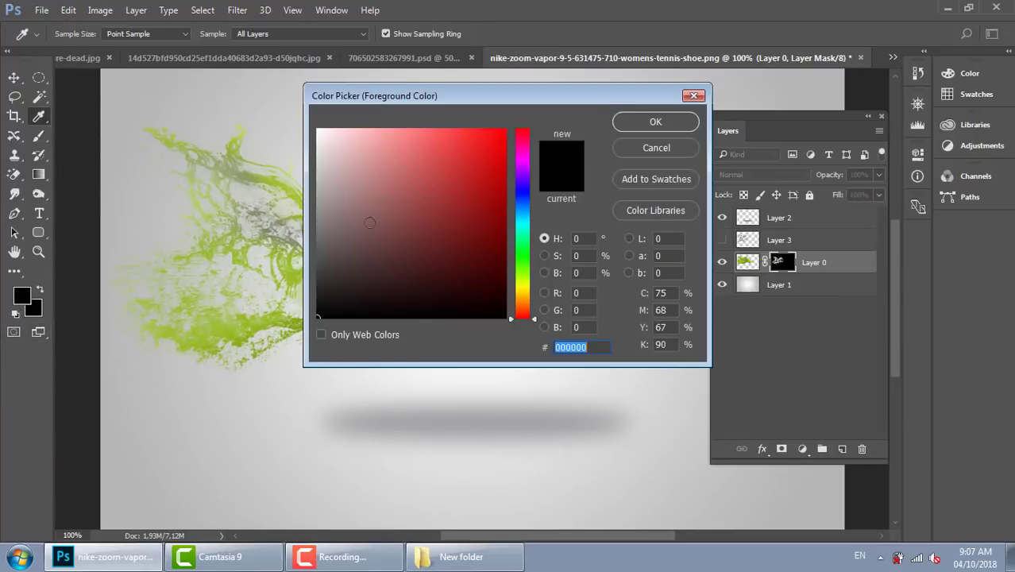
drag(329, 140, 318, 129)
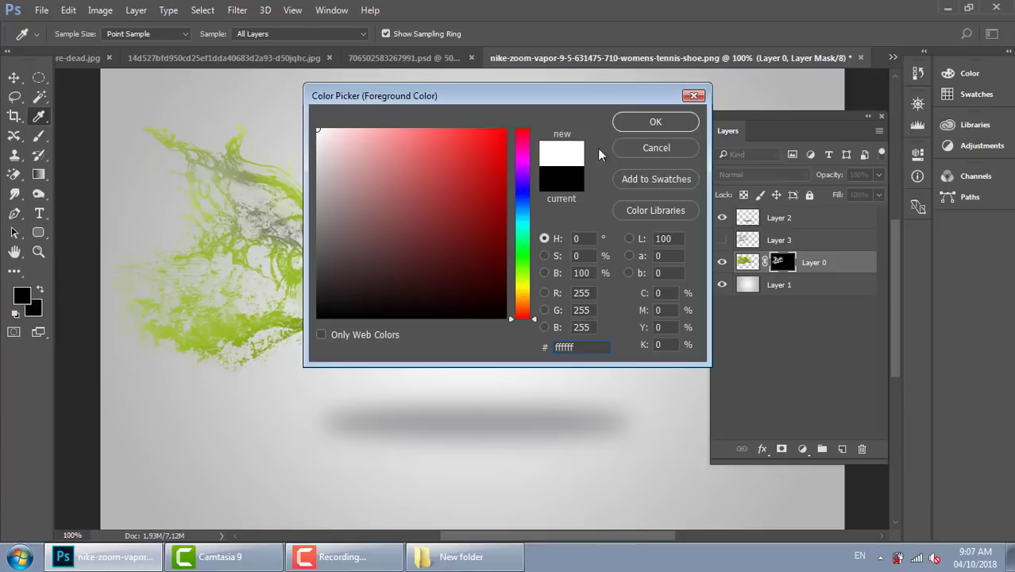
click(655, 123)
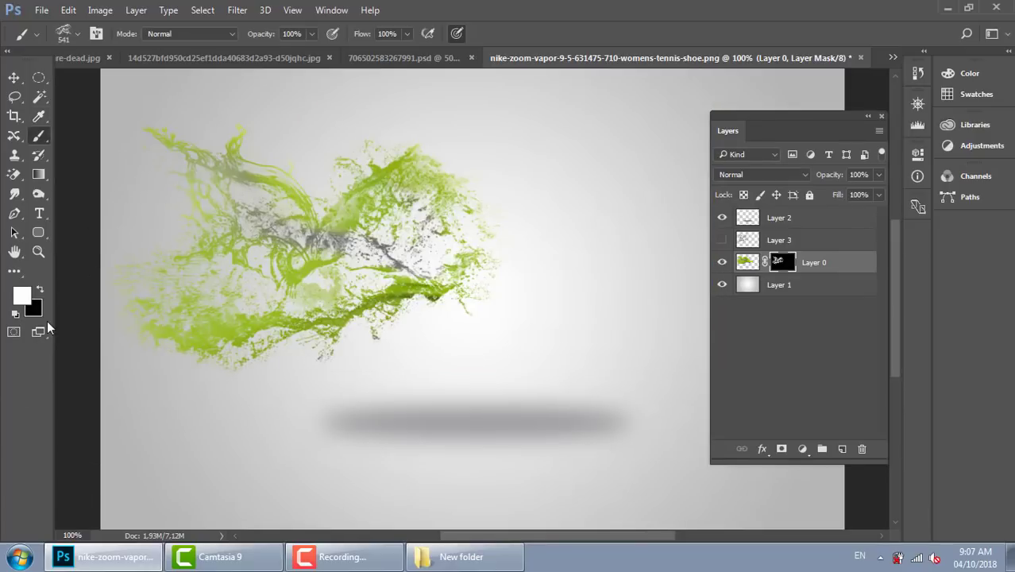
Resize the splash brush to 228 px and paint the shoe's front back into the mask.
right_click(536, 296)
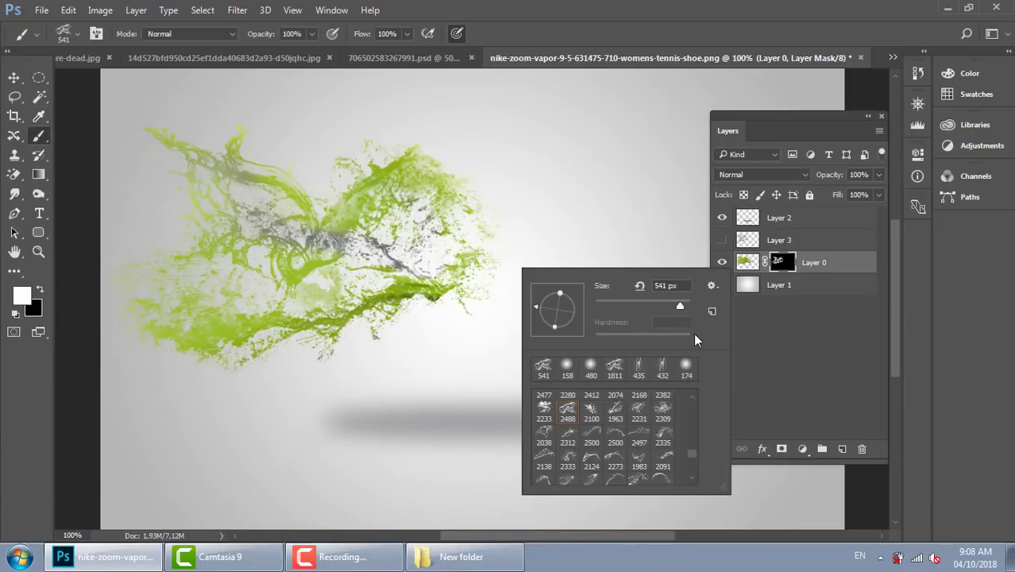
drag(680, 311, 667, 303)
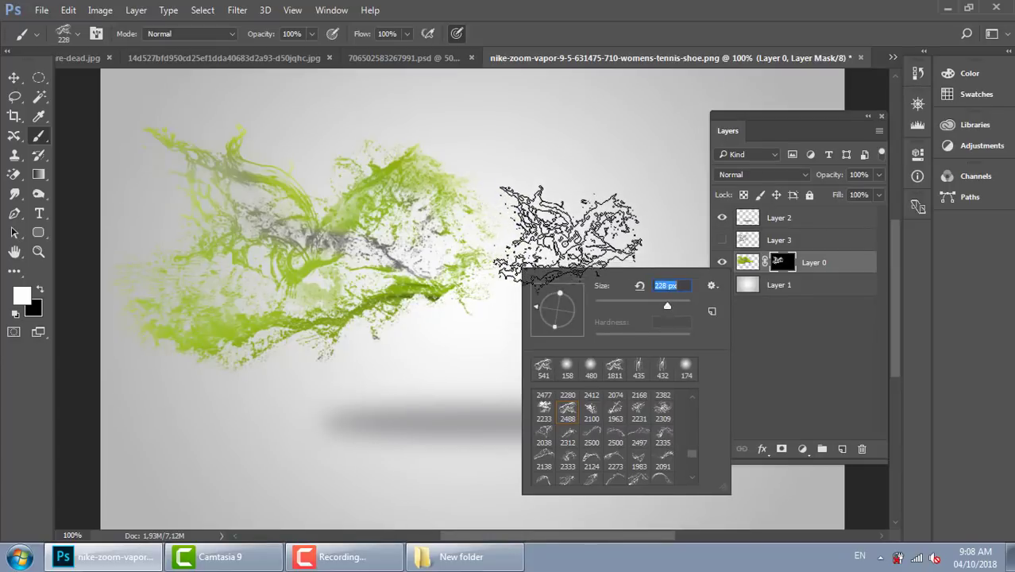
key(Return)
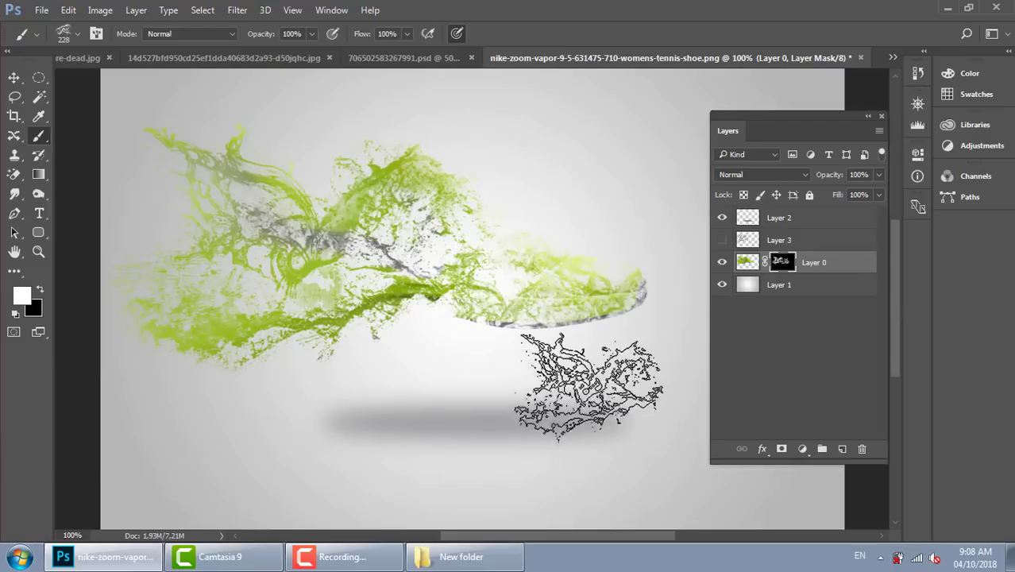
drag(590, 380, 604, 286)
click(607, 282)
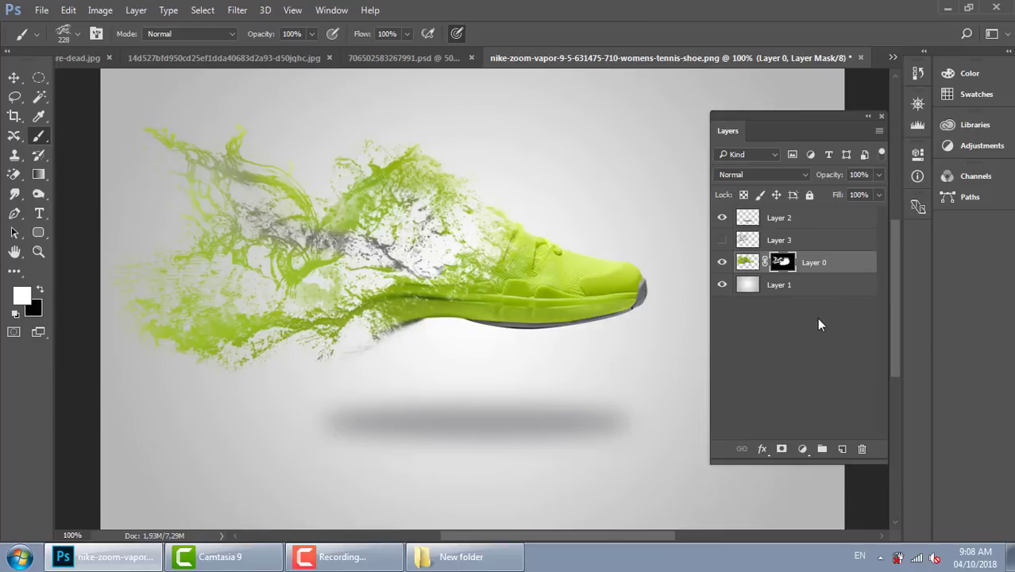
Duplicate Layer 0 and, after trying Hard Light and Normal, blend the copy in Multiply mode.
key(ctrl+j)
click(766, 175)
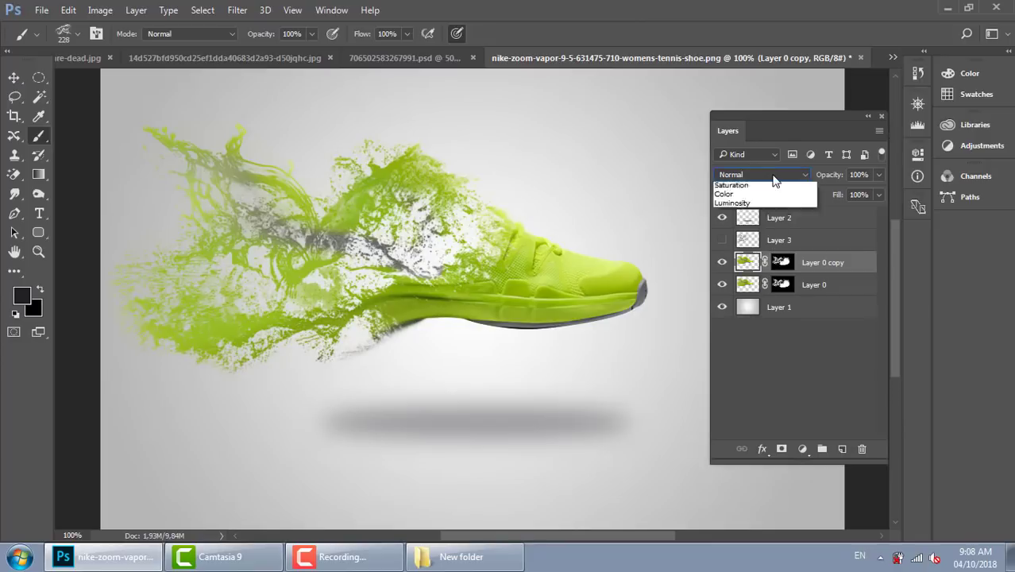
click(740, 336)
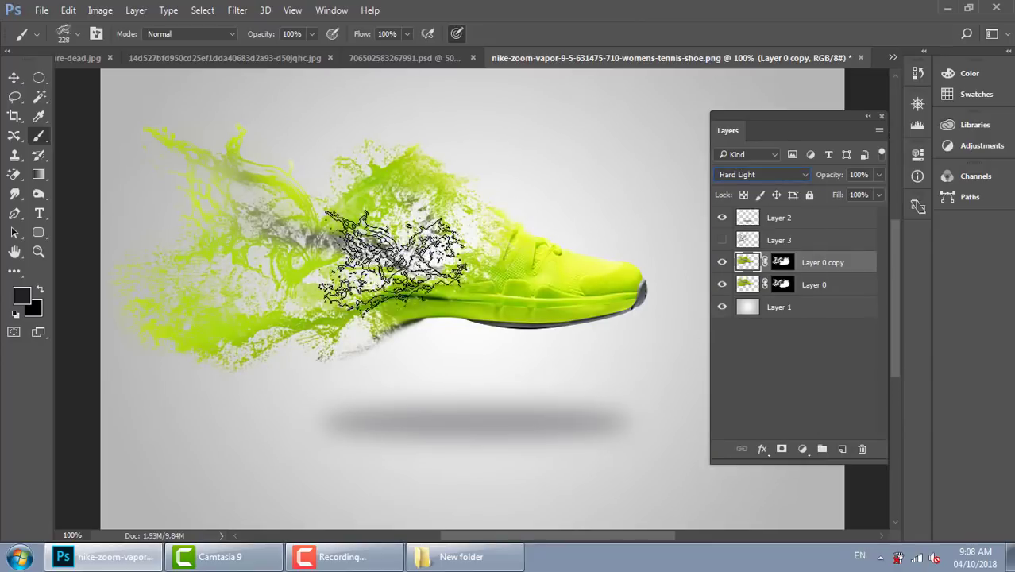
click(784, 176)
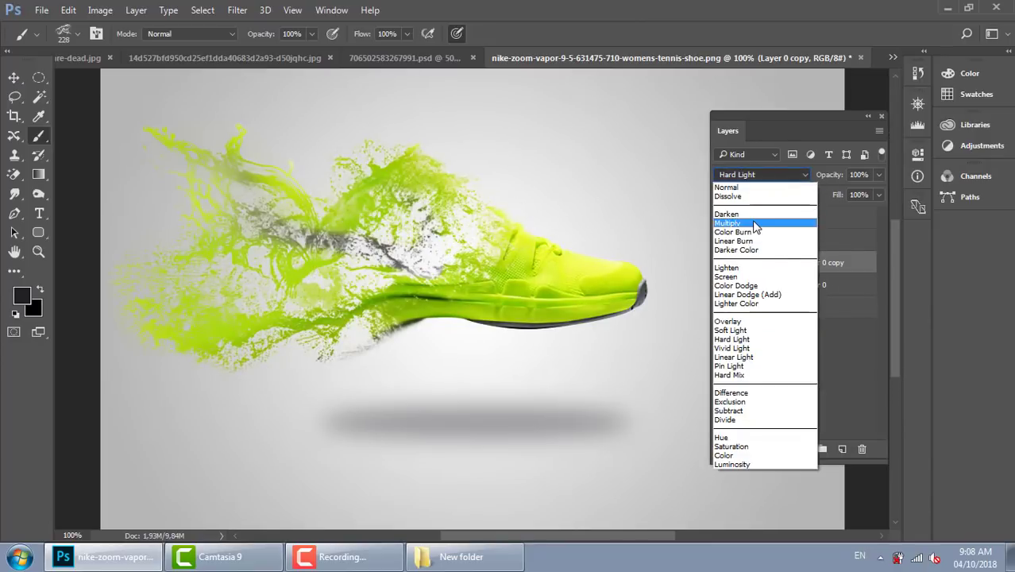
click(756, 225)
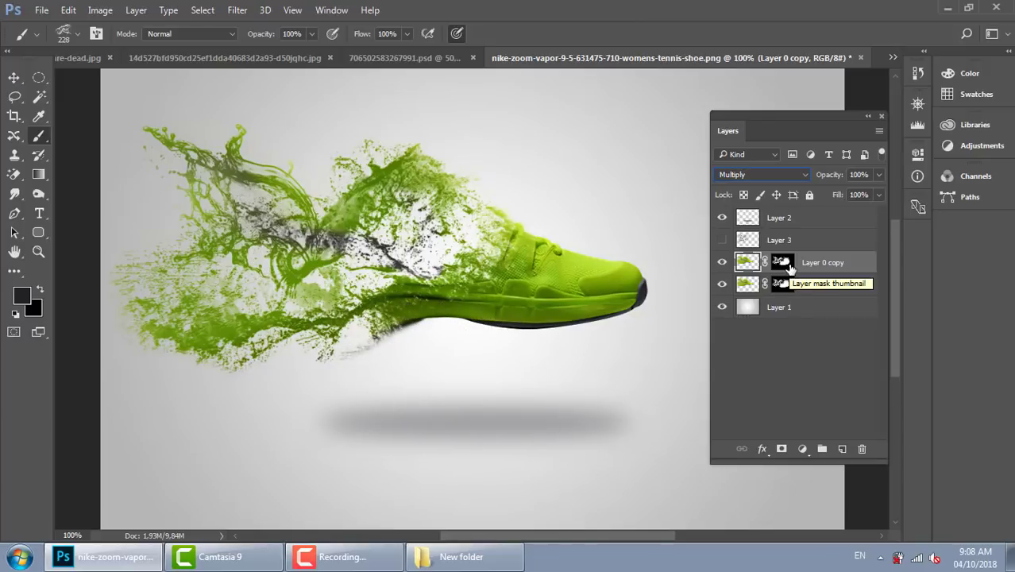
click(770, 174)
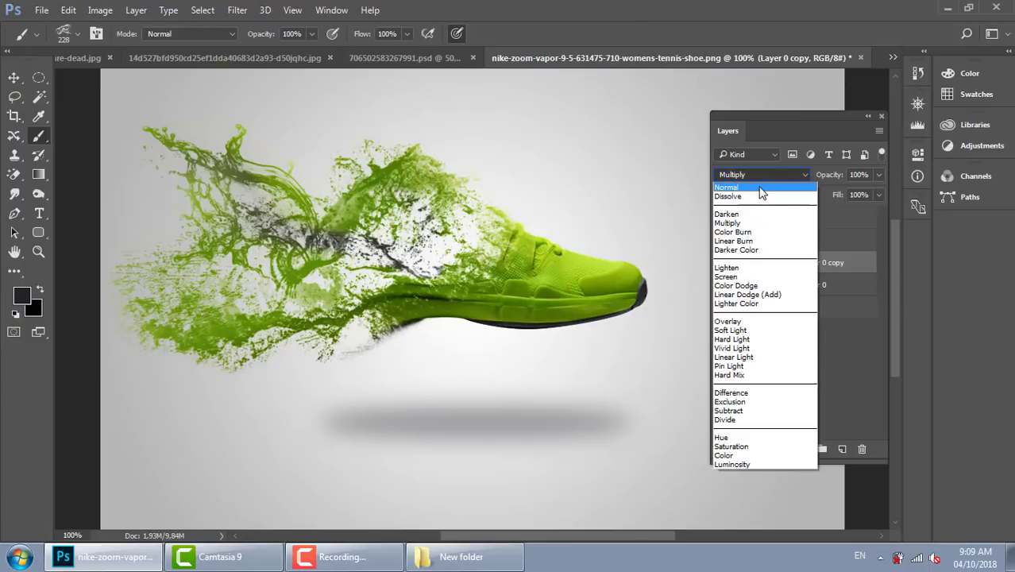
click(753, 189)
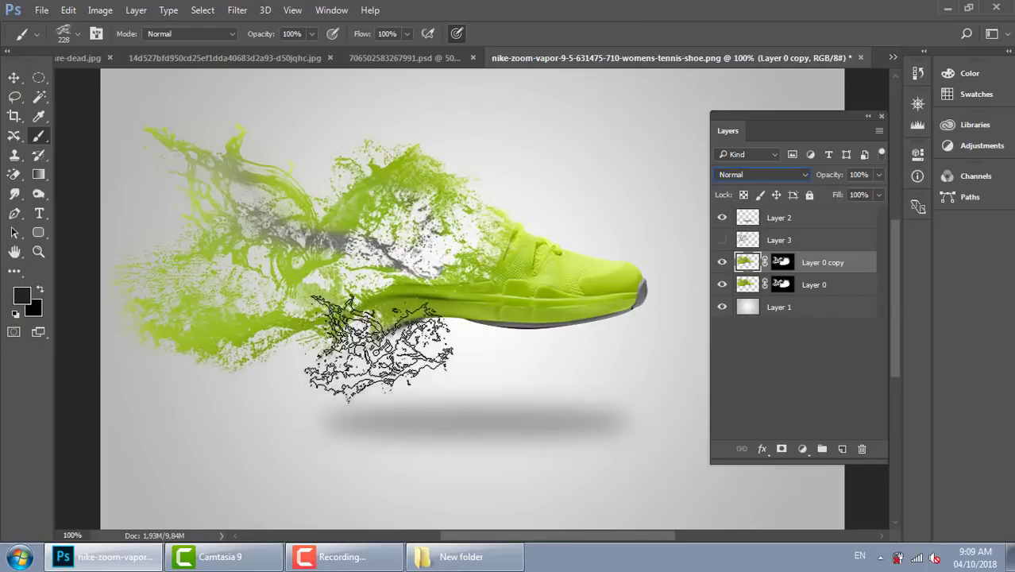
click(722, 262)
click(722, 262)
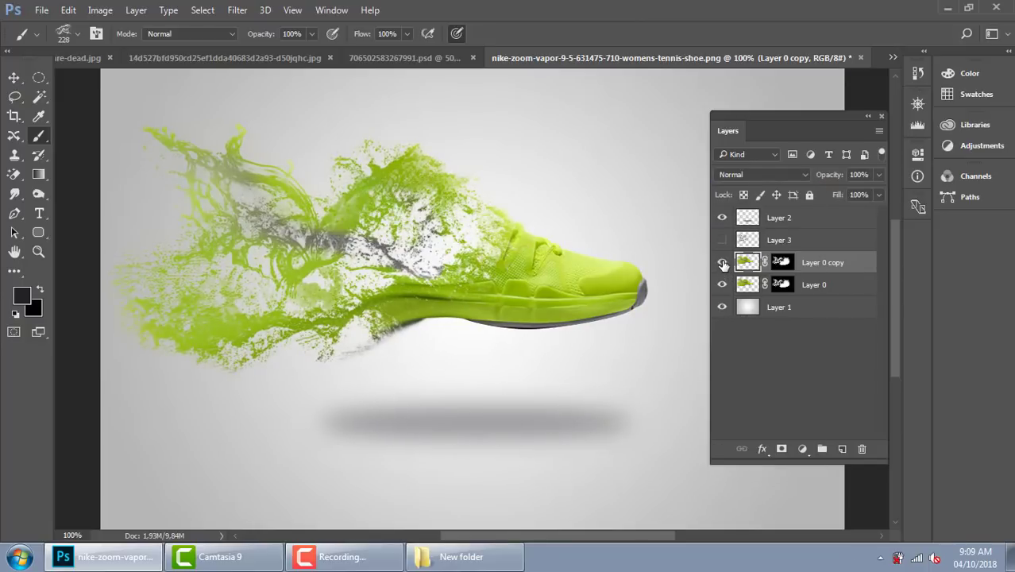
click(762, 175)
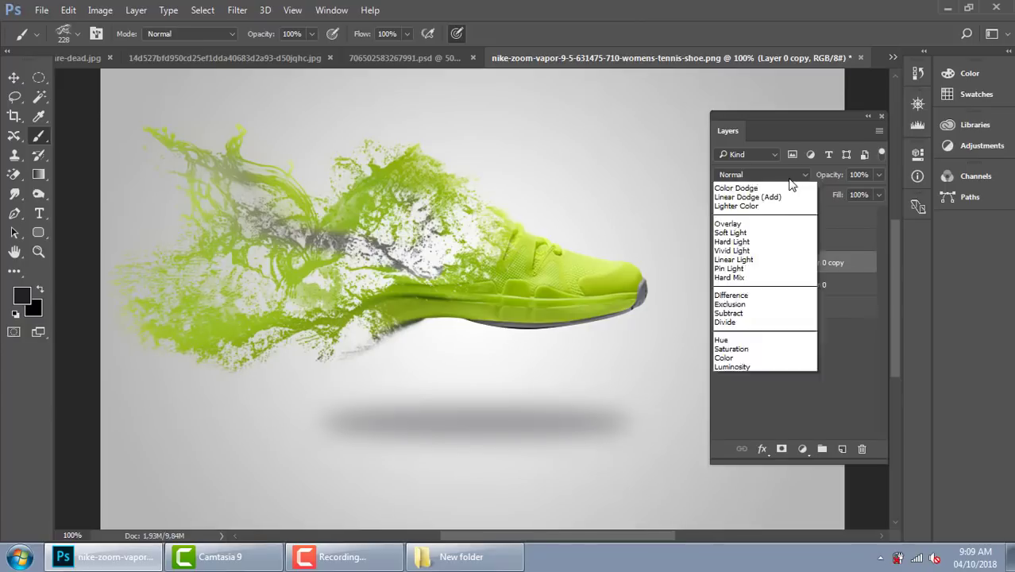
click(754, 219)
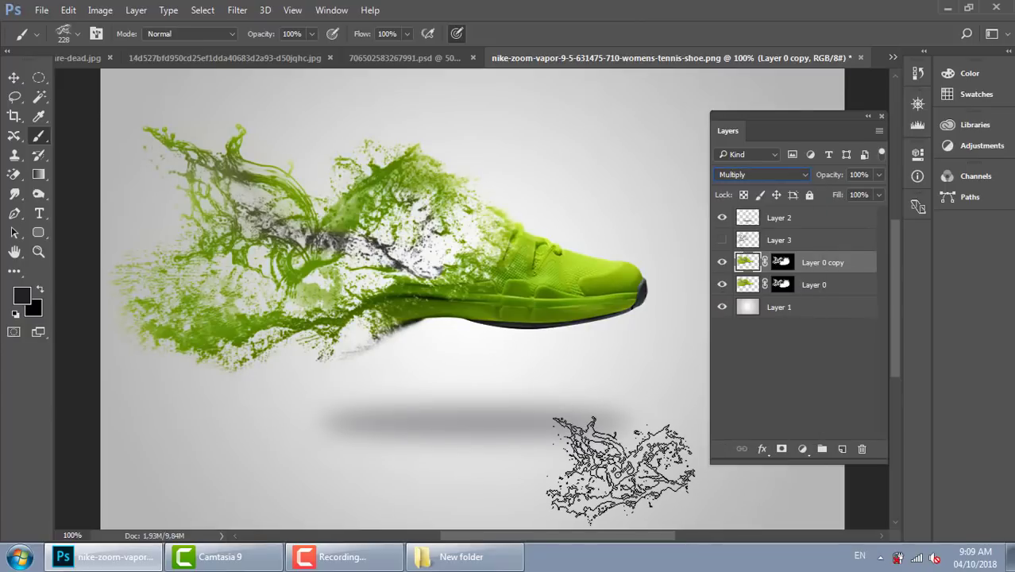
key(ctrl+minus)
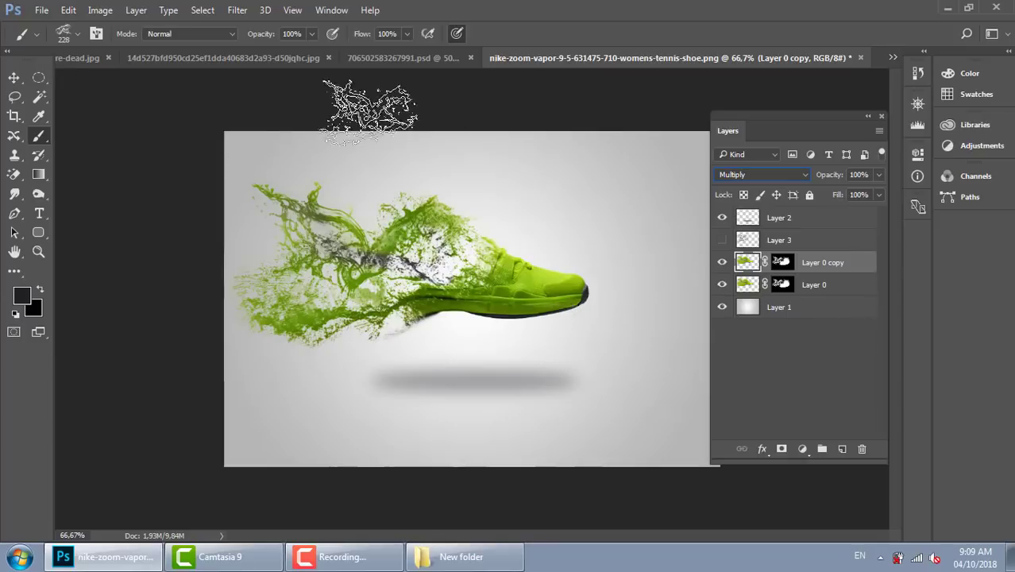
Bring up the PHIM MOI poster document and close the floating Layers panel.
click(425, 57)
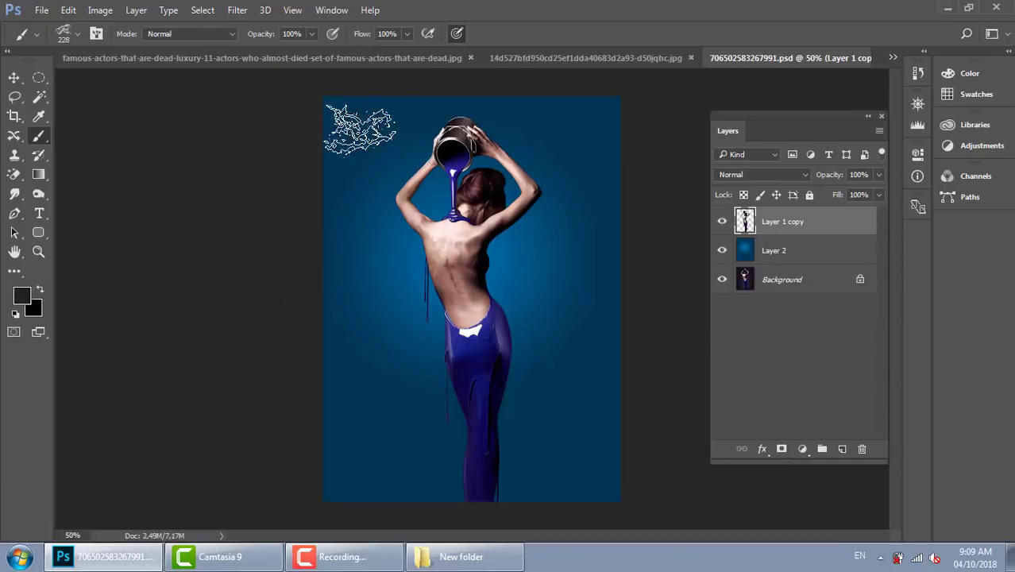
click(273, 57)
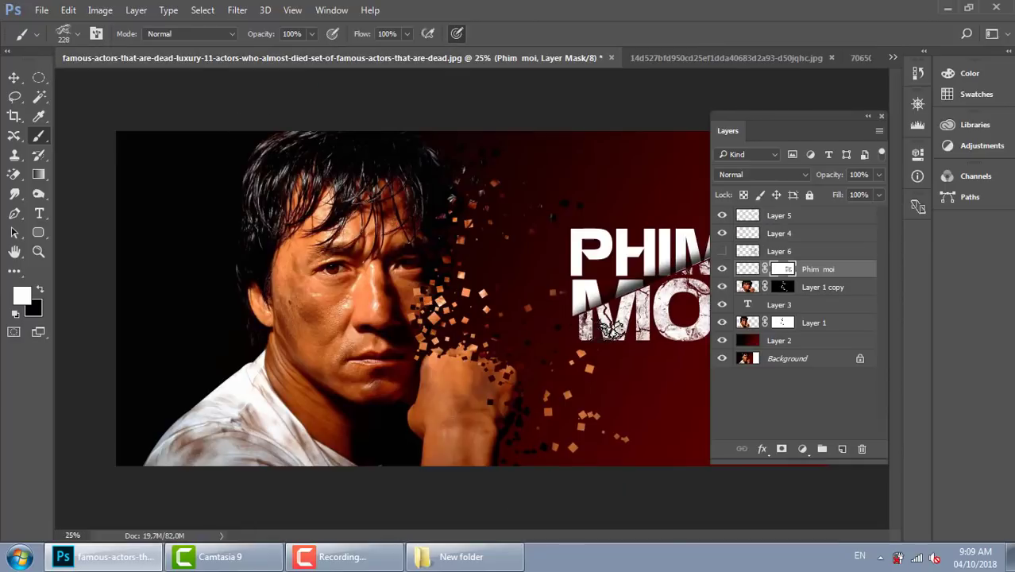
click(715, 56)
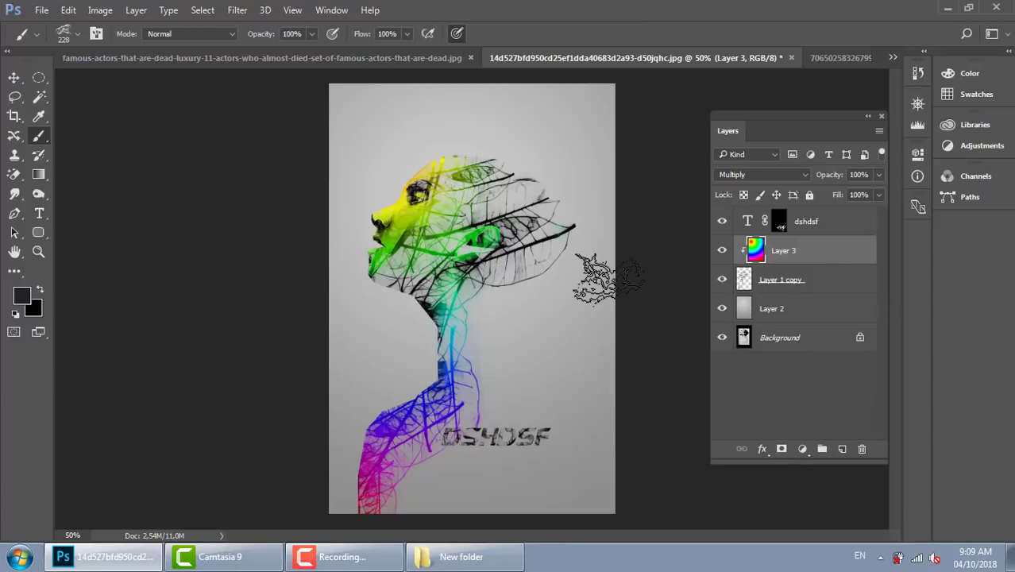
click(238, 57)
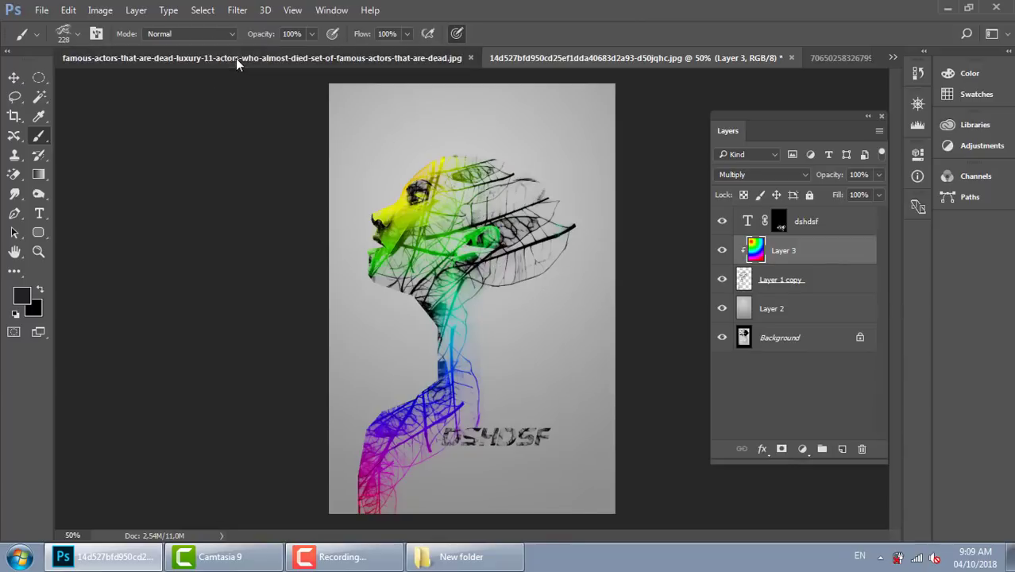
click(881, 116)
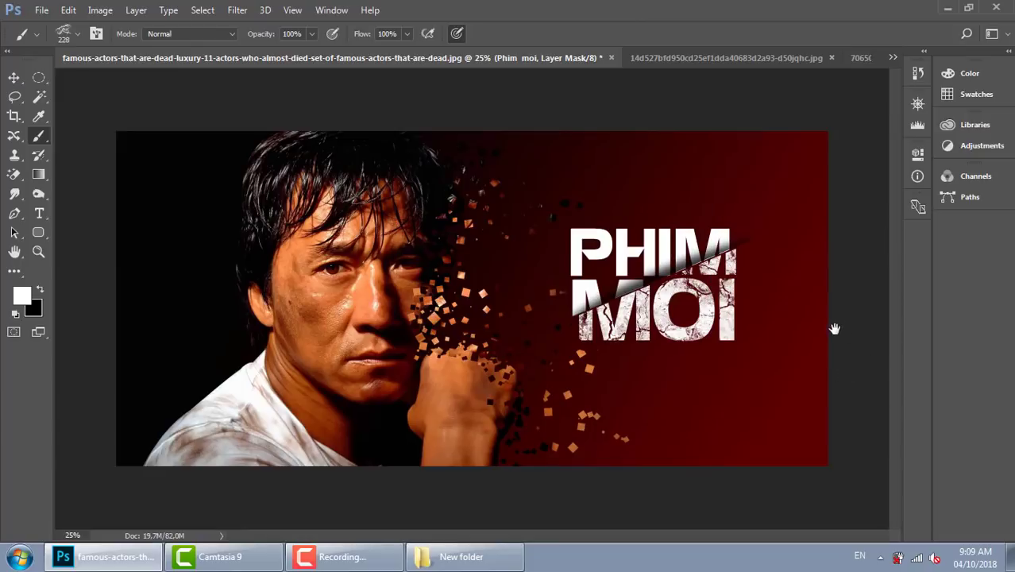